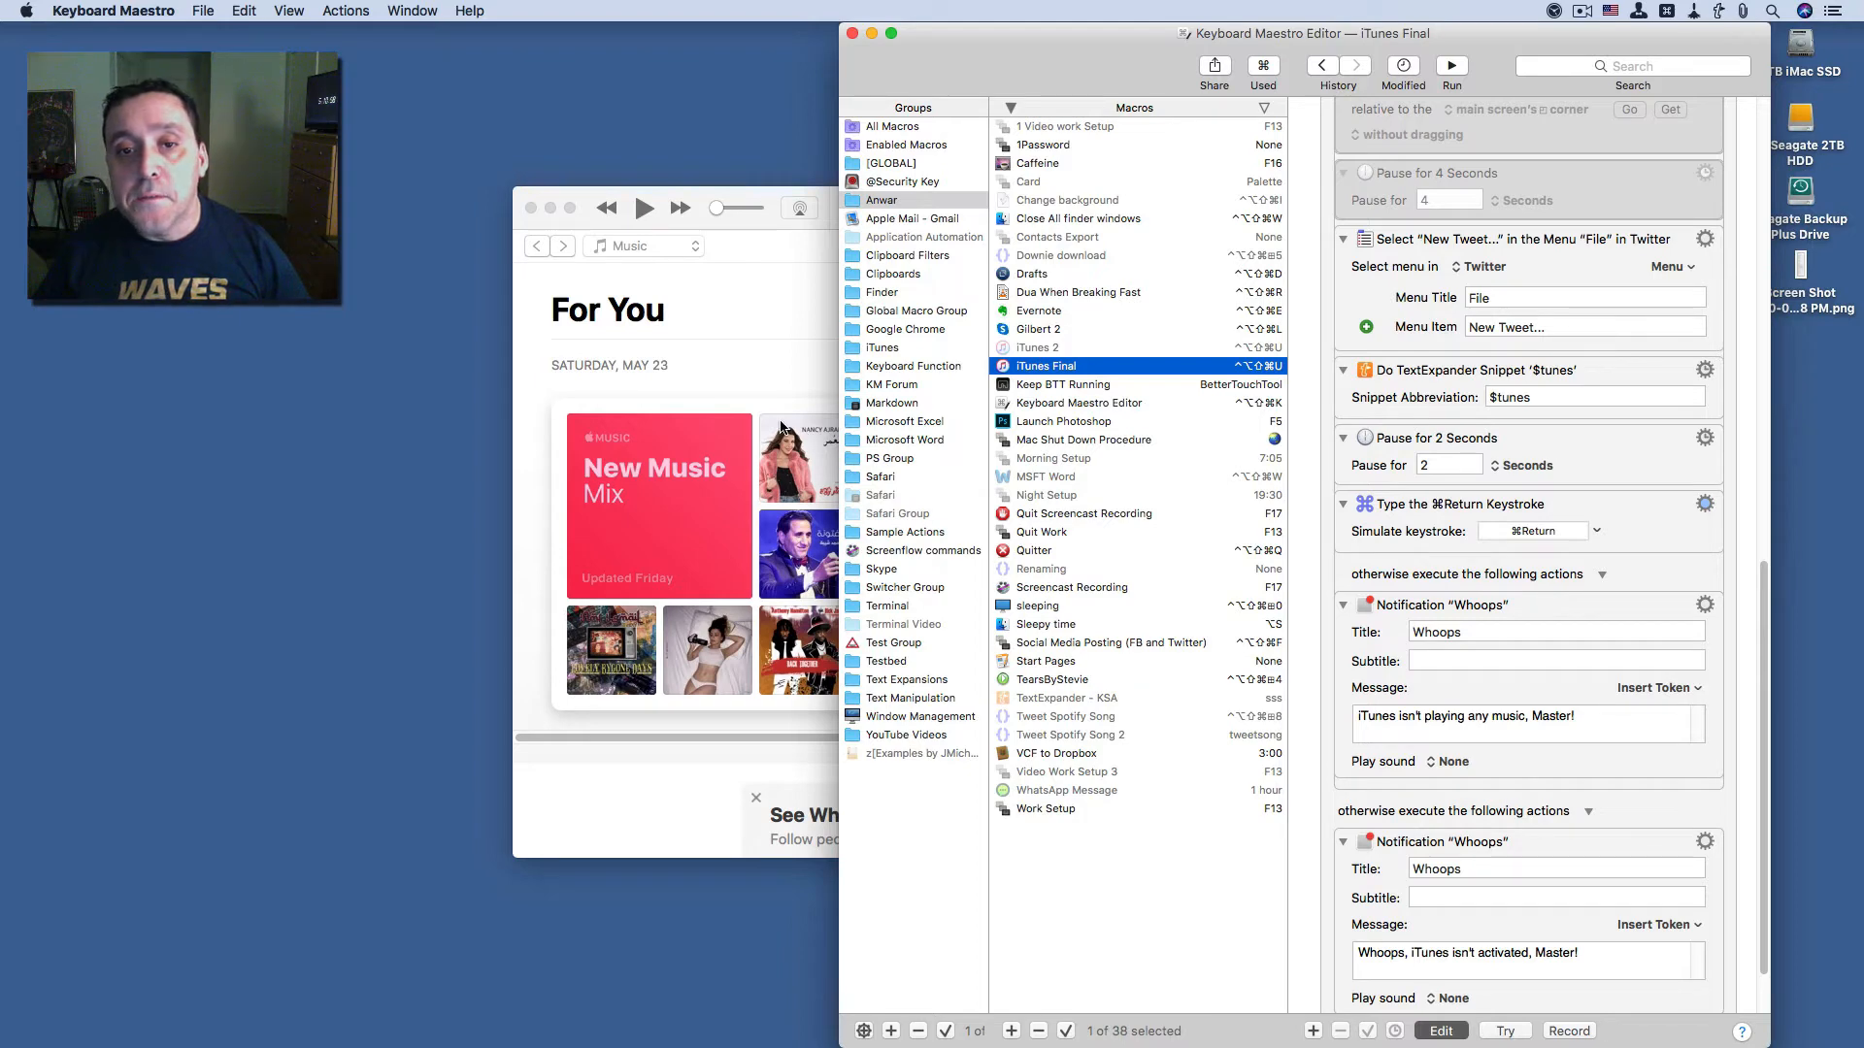
# - Switch to iTunes, play the album "aaliyah (advanced full tracks)" from the library, and tweet the song with the iTunes Final macro
pyautogui.click(749, 396)
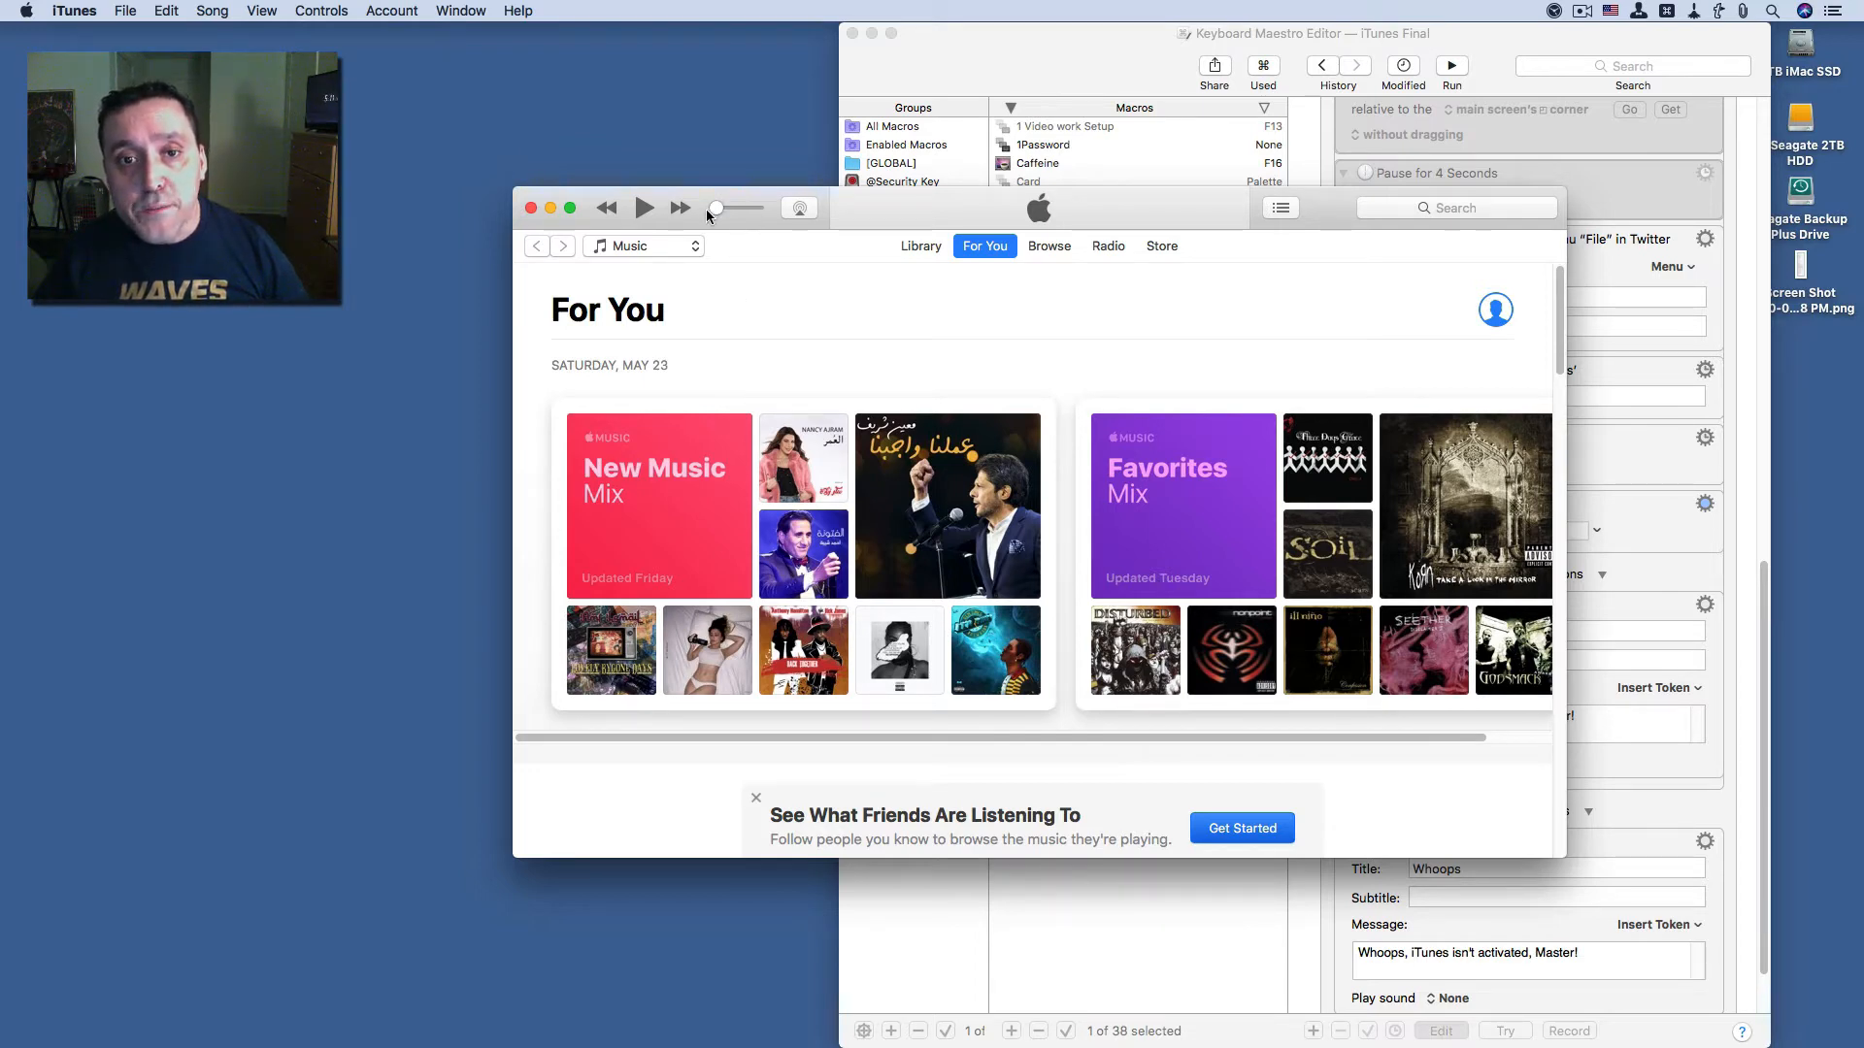
pyautogui.click(920, 247)
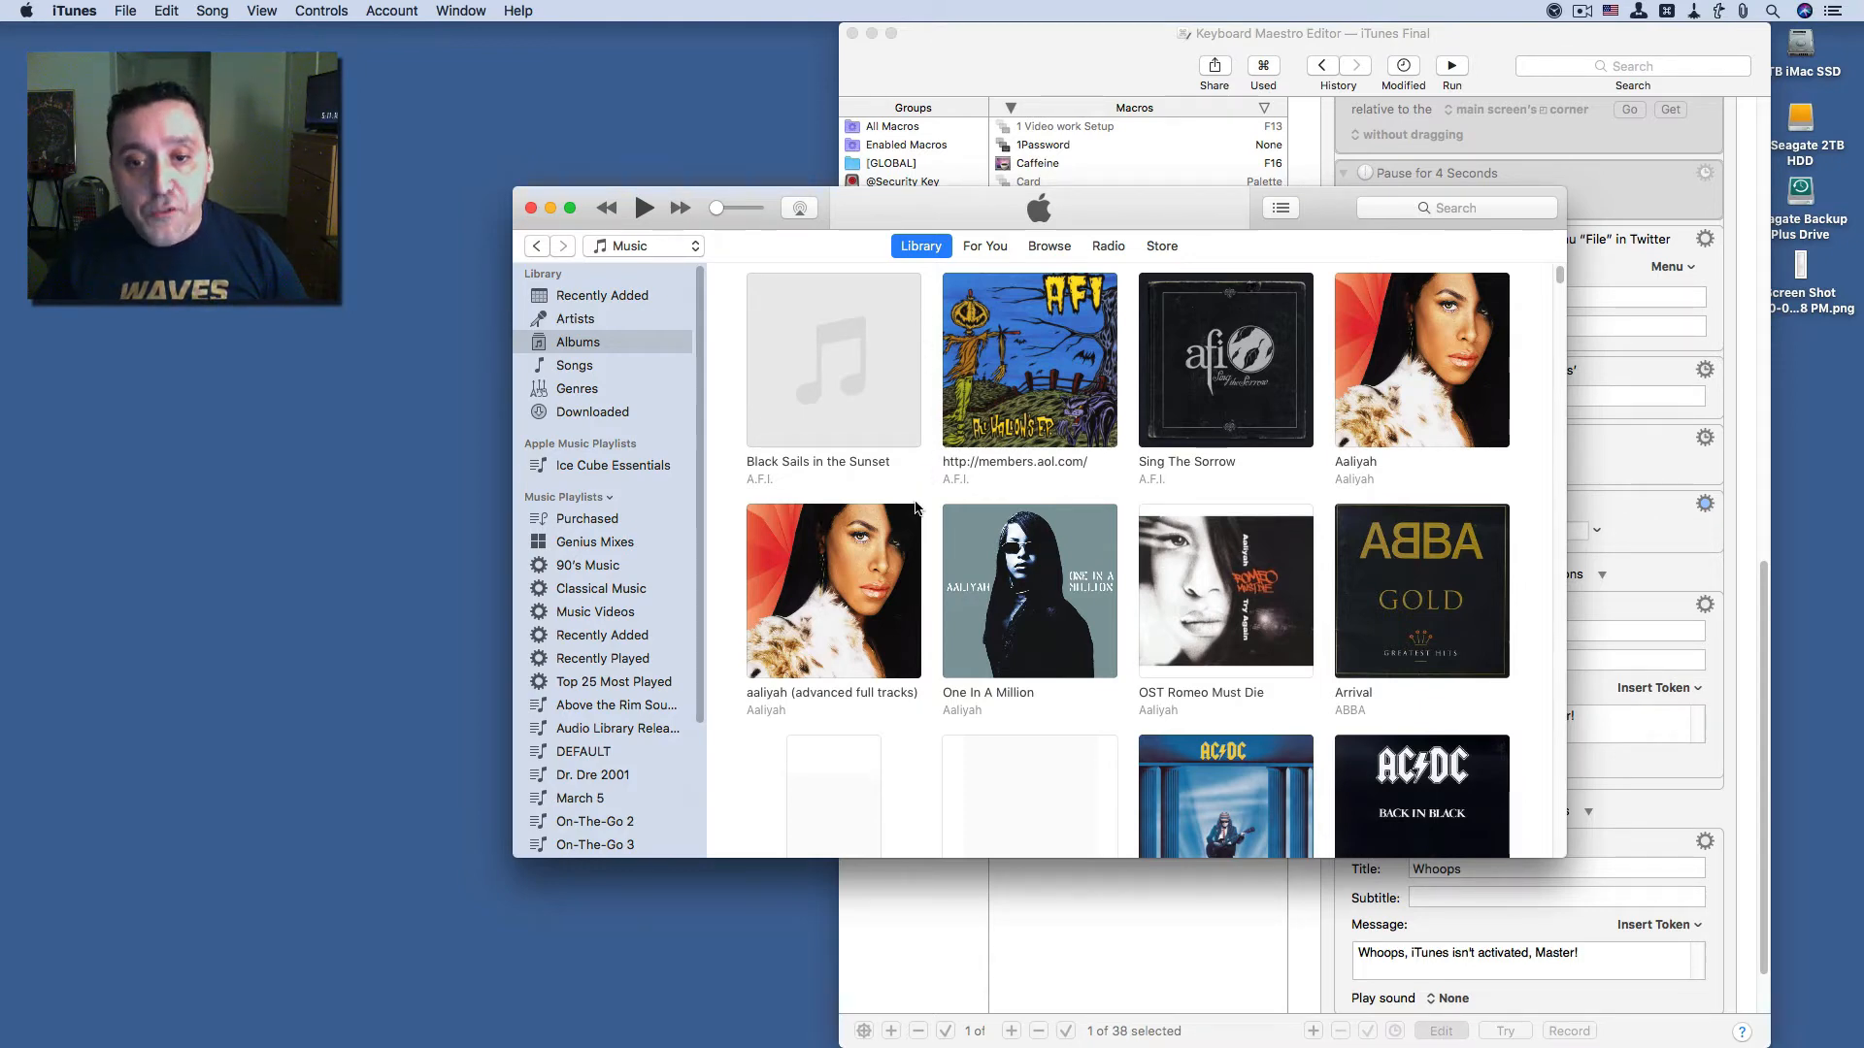
pyautogui.click(869, 535)
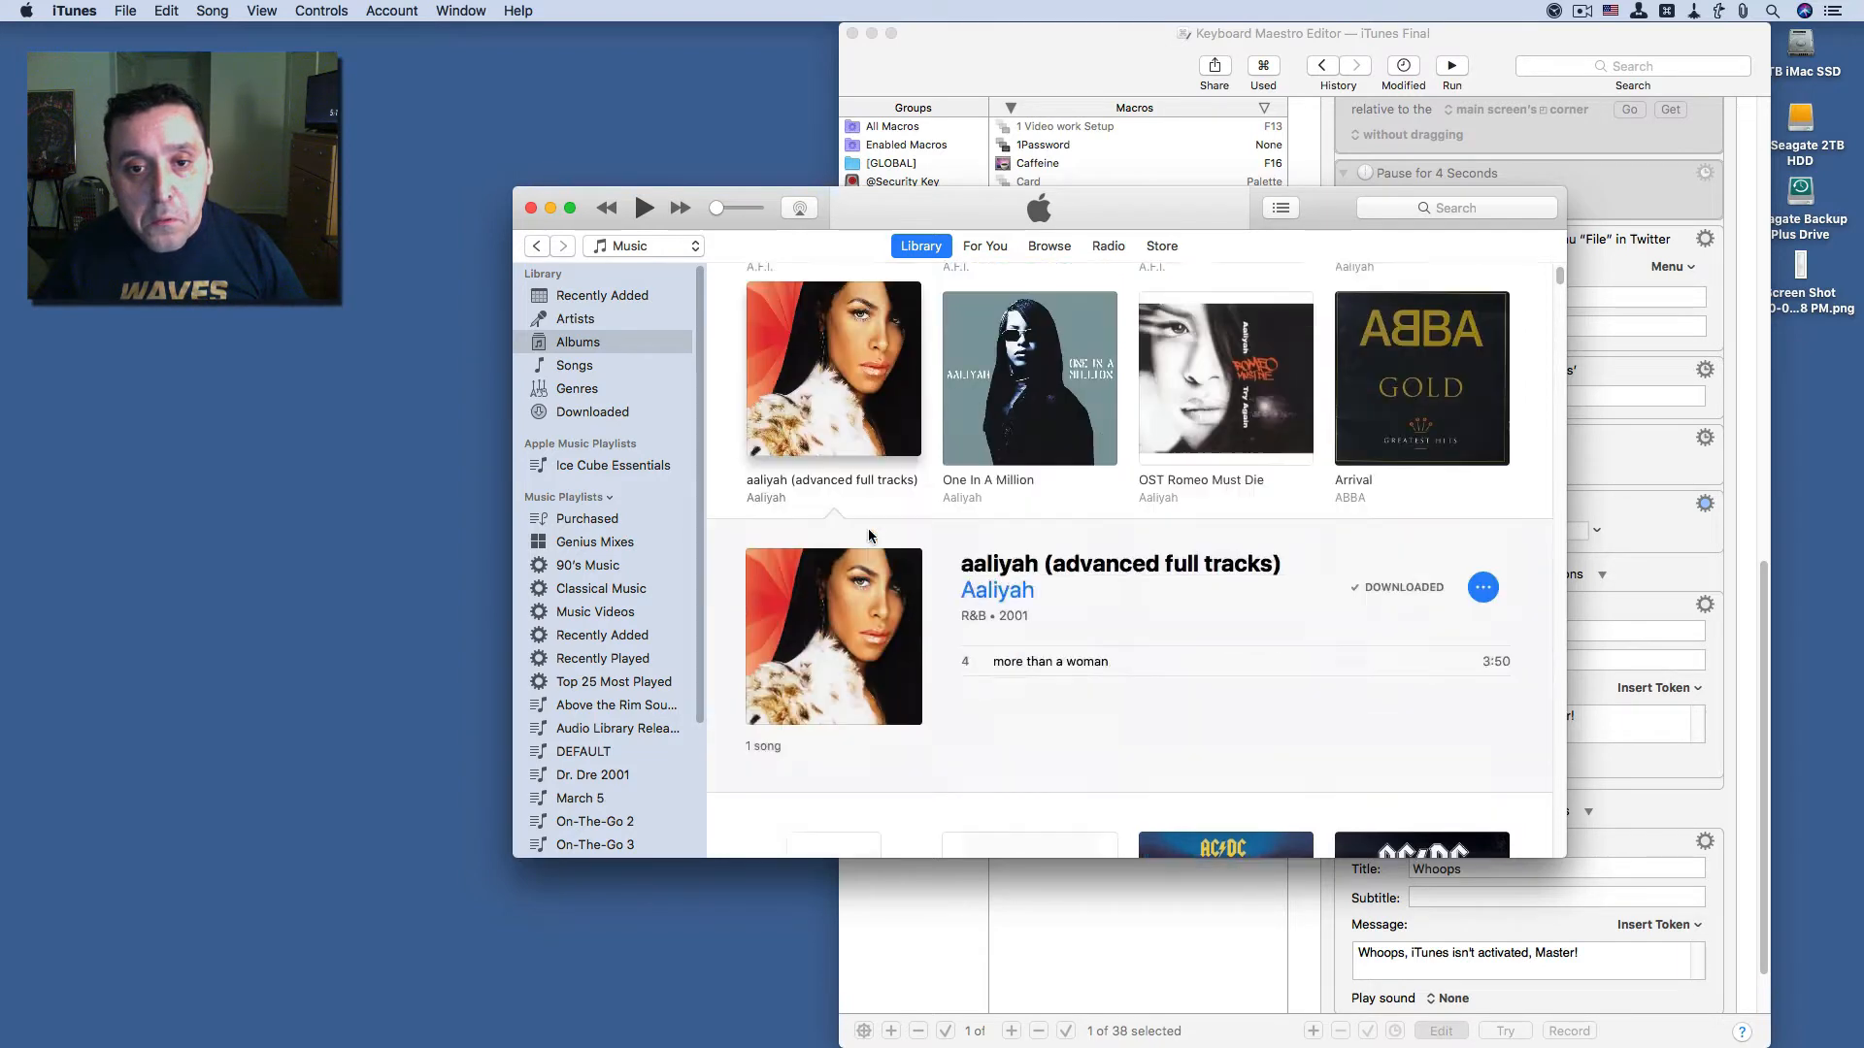
pyautogui.click(837, 615)
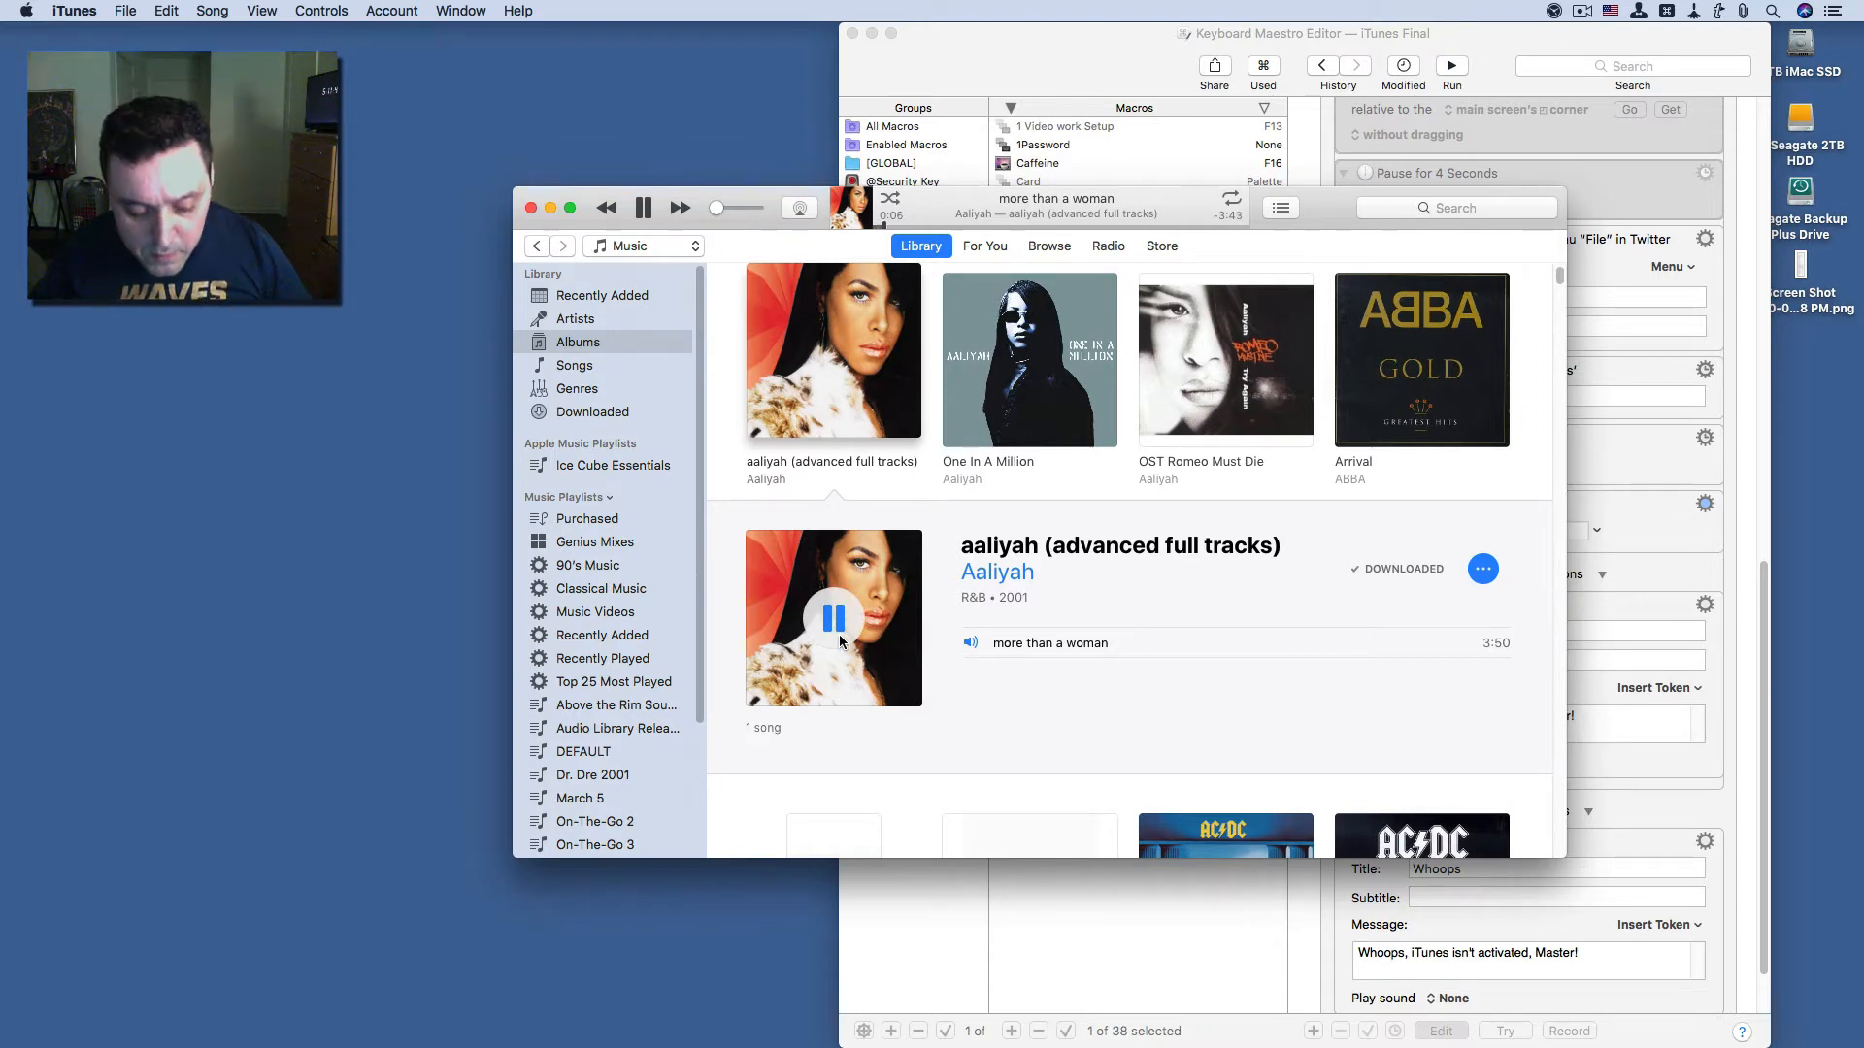
pyautogui.press('ctrl+alt+shift+super')
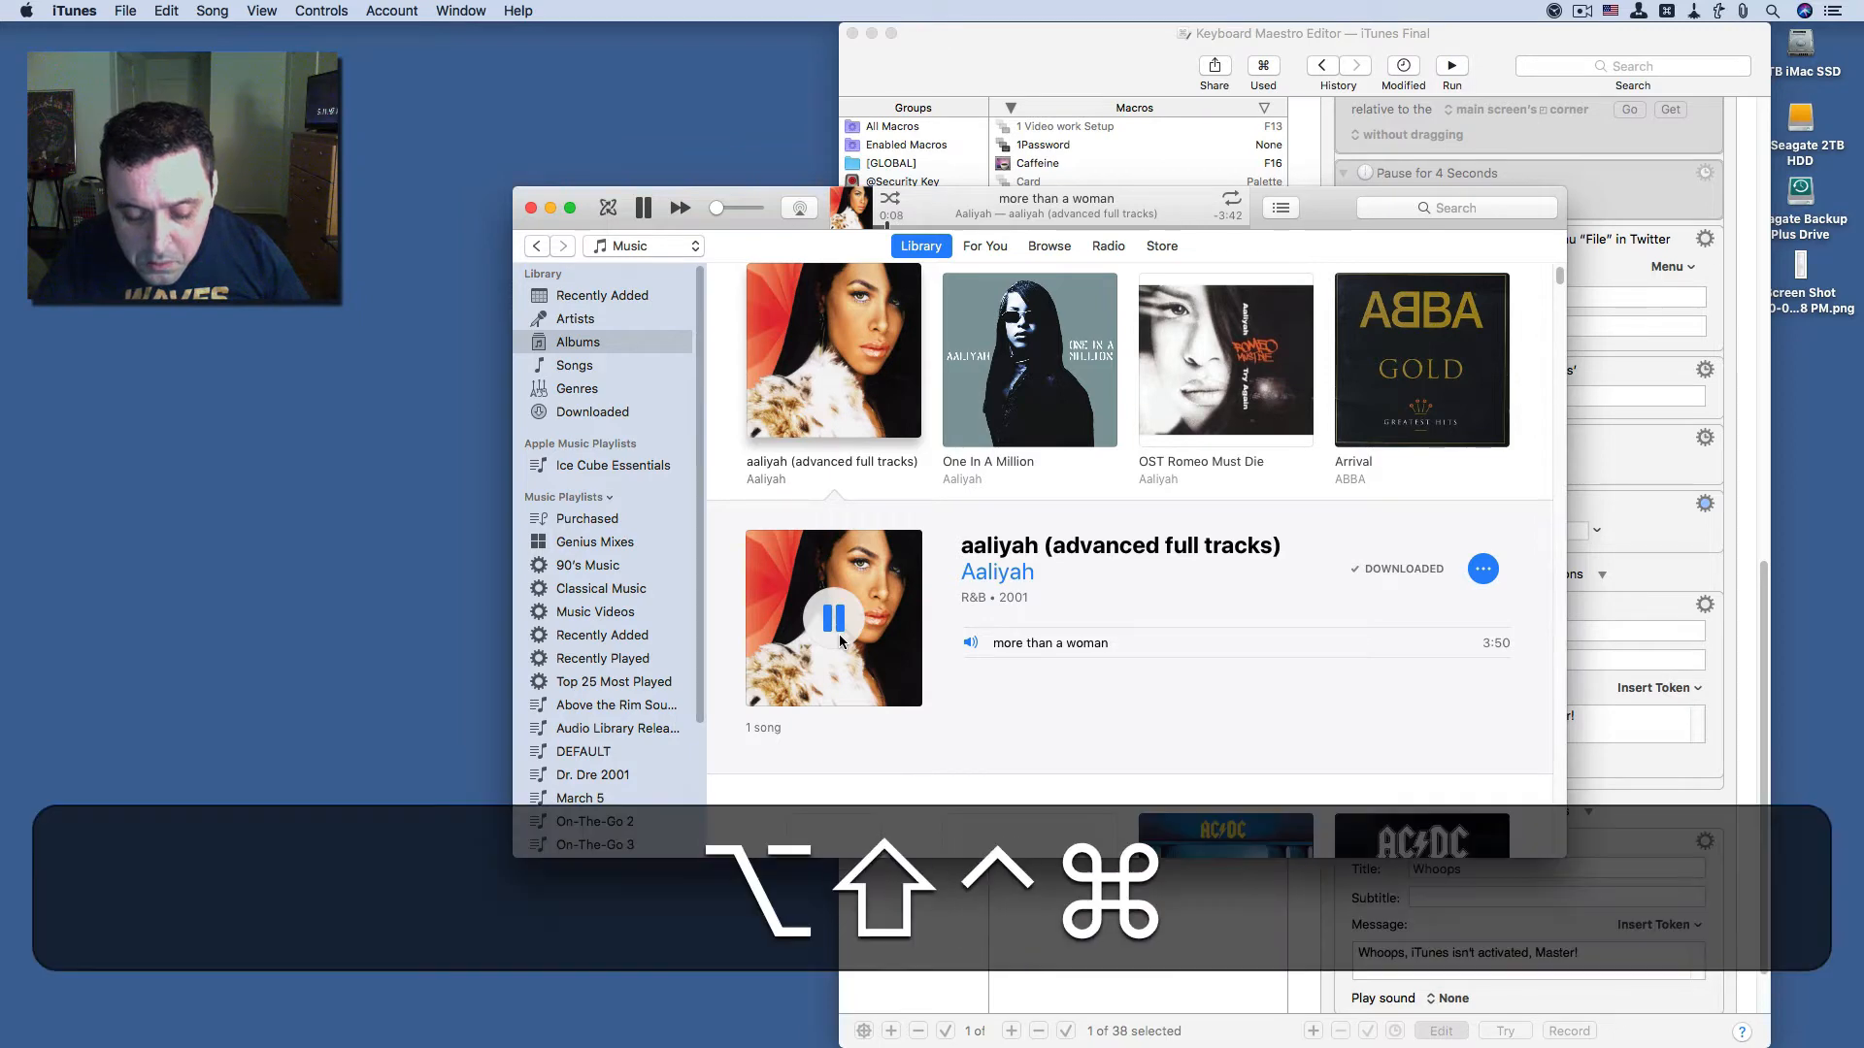
pyautogui.press('ctrl+alt+shift+super+u')
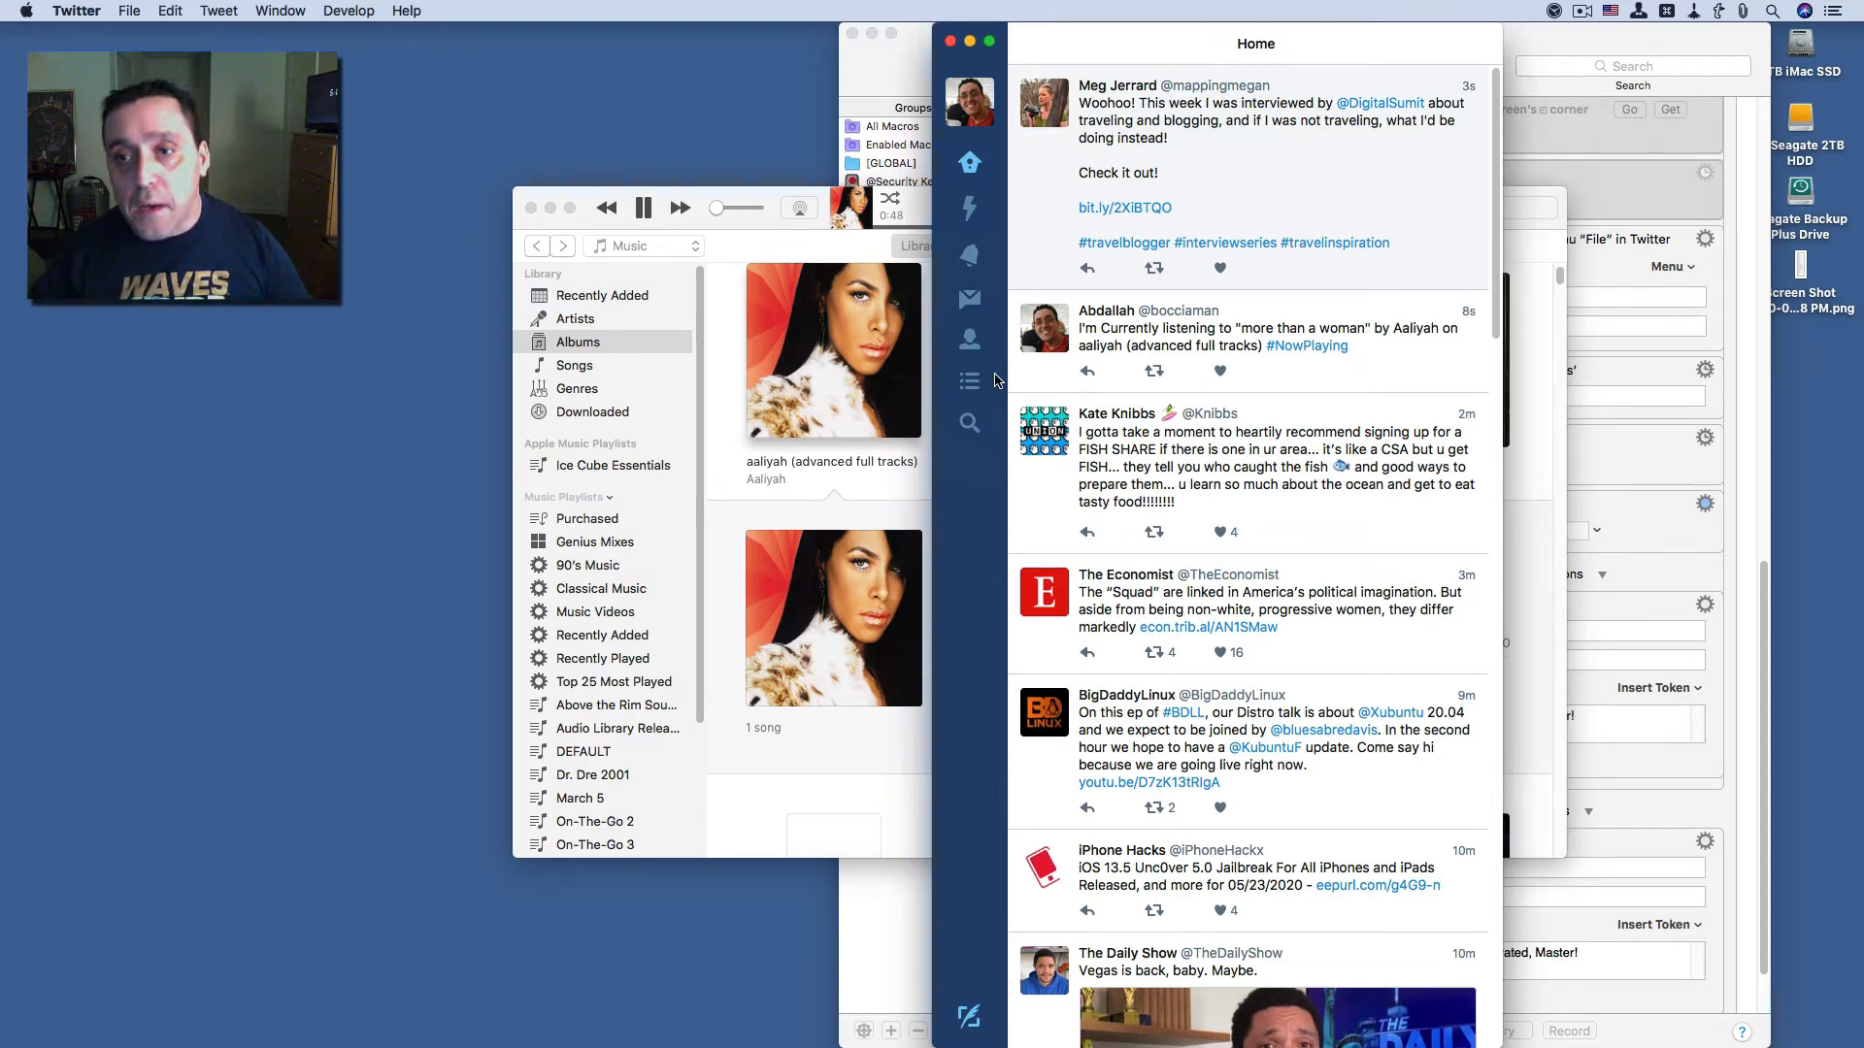
# - Pause the song in iTunes and trigger the iTunes Final macro to test it with no music playing
pyautogui.click(641, 209)
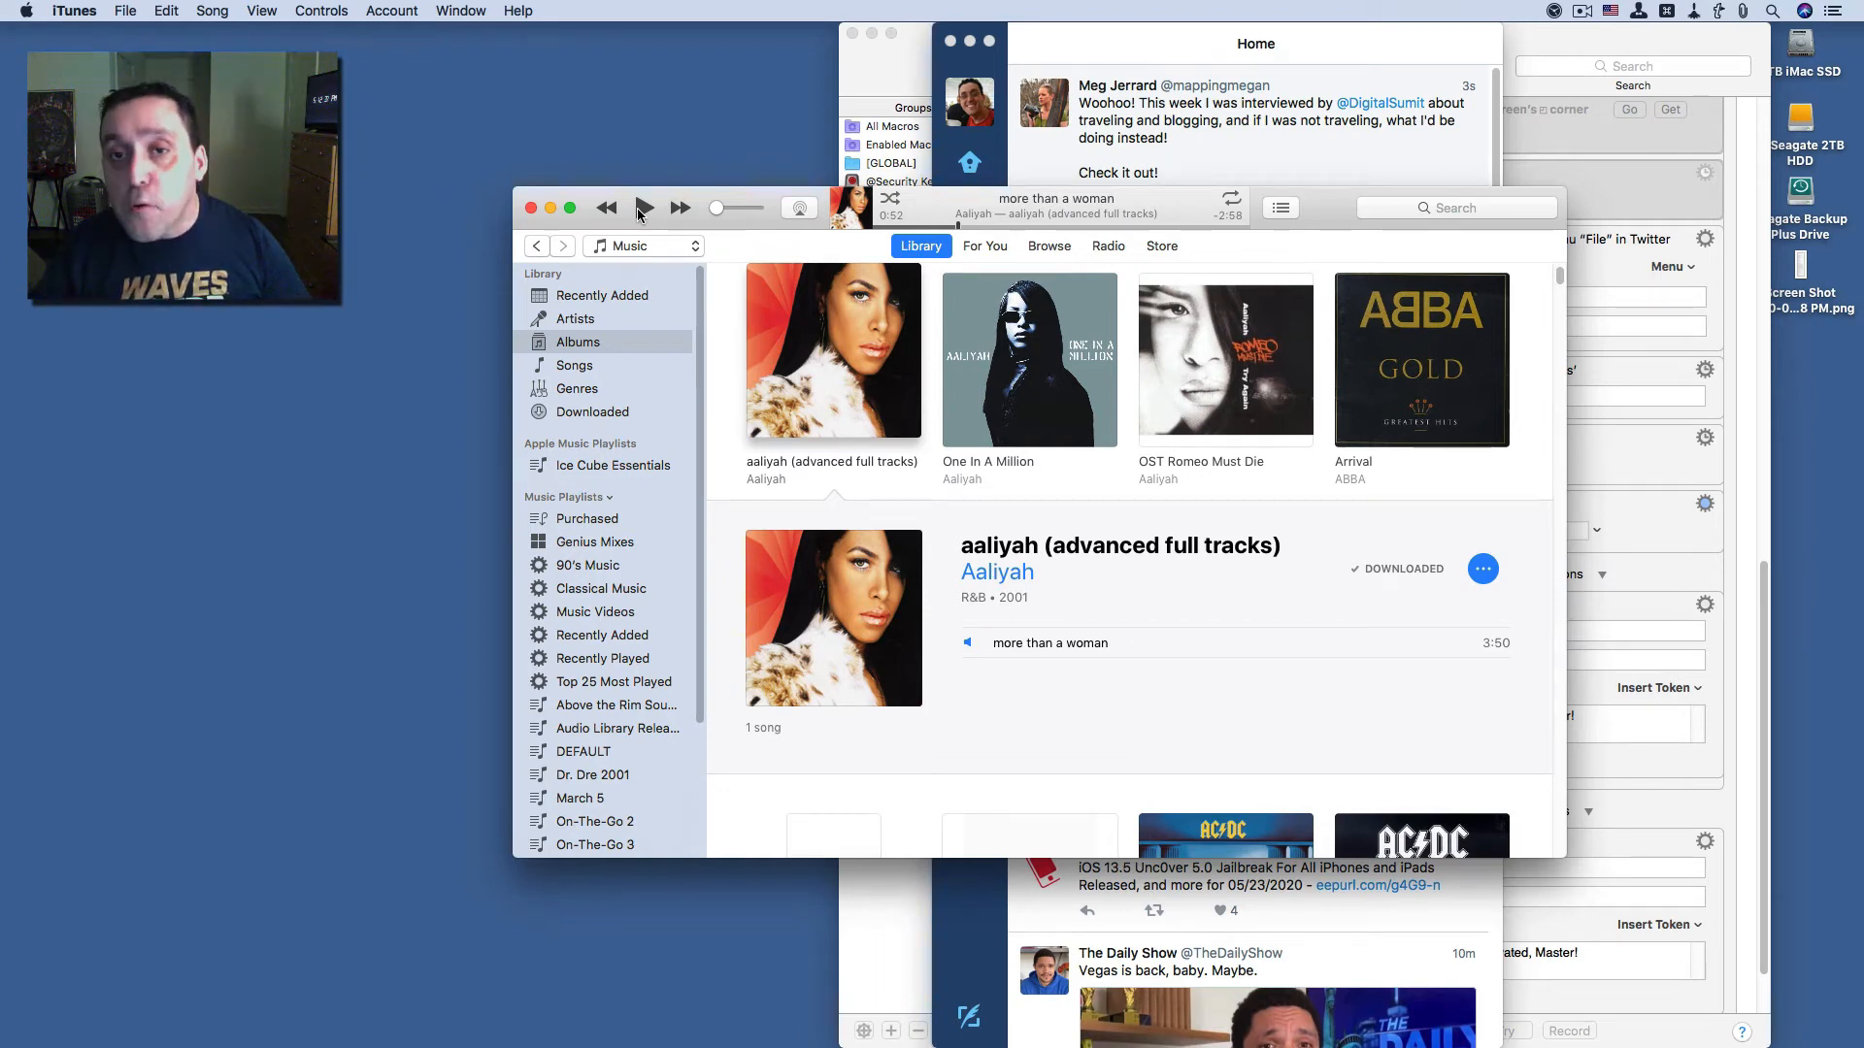
pyautogui.press('ctrl+alt+shift+super')
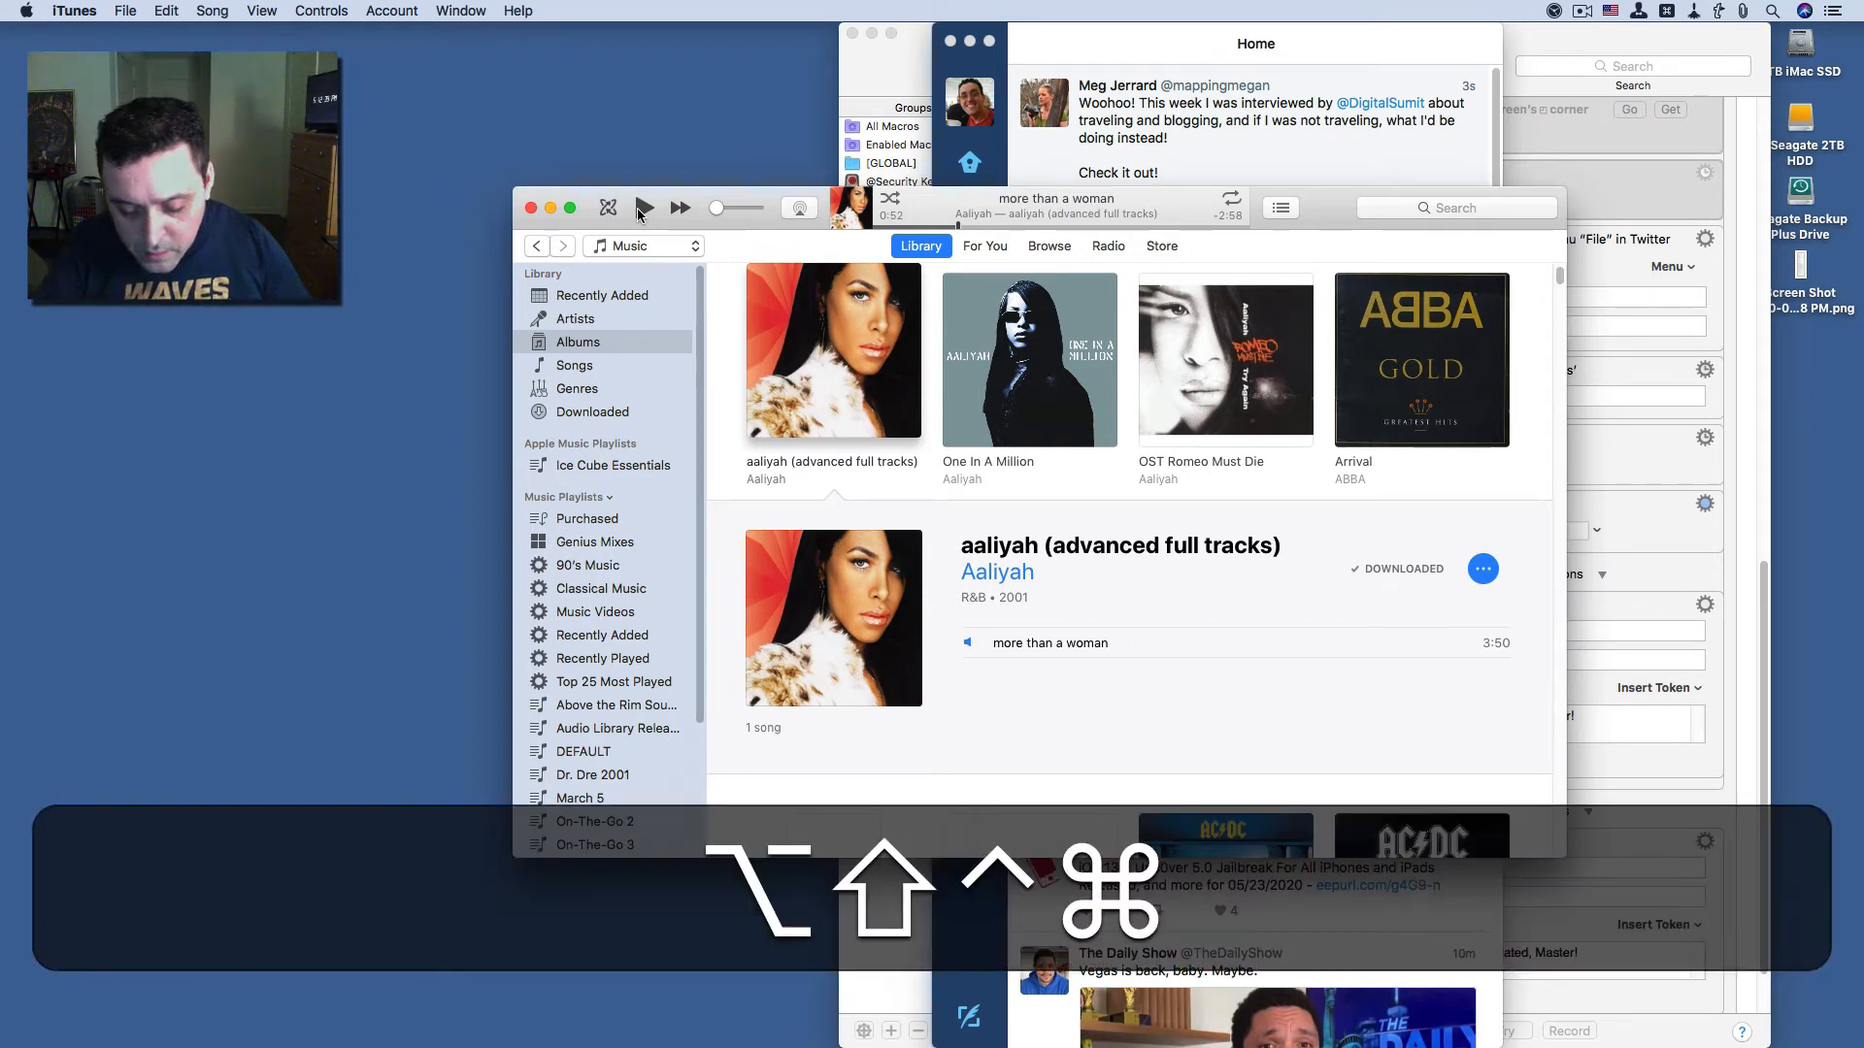
pyautogui.press('ctrl+alt+shift+super+u')
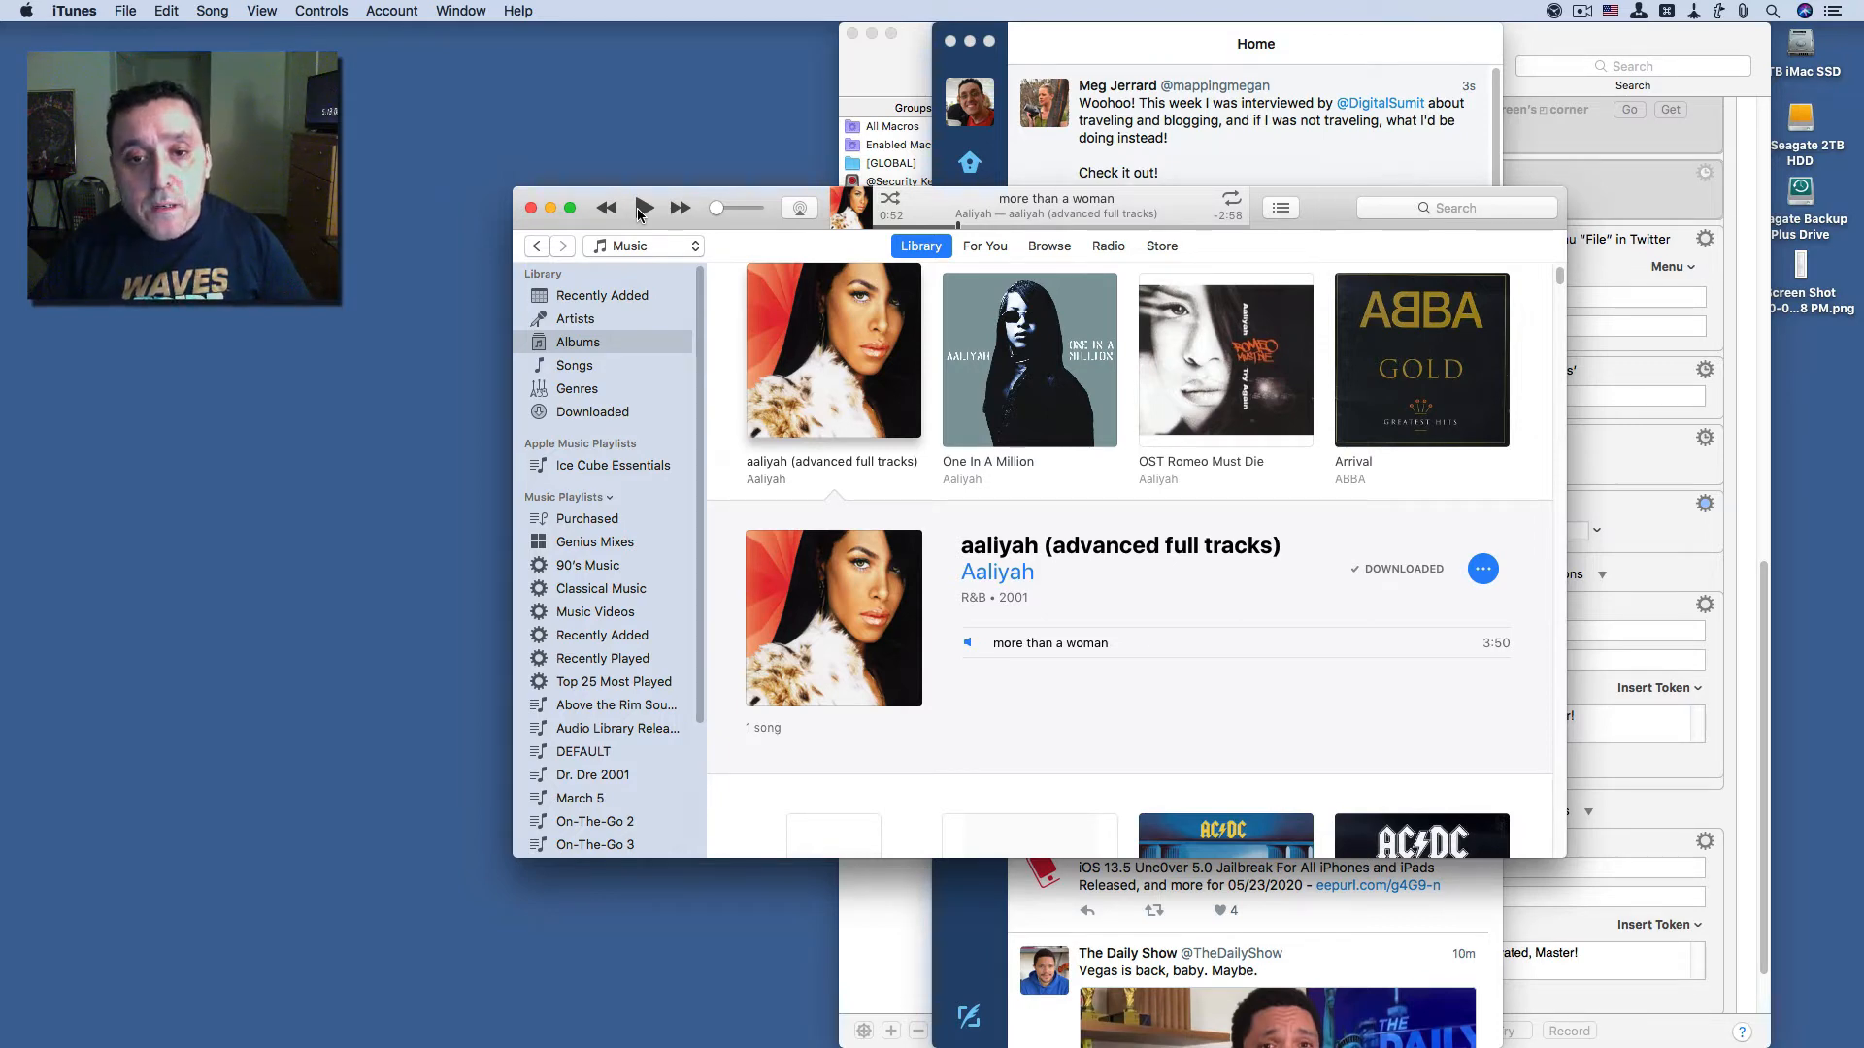
# - Quit iTunes and Twitter, and trigger the iTunes Final macro to test it with iTunes closed
pyautogui.press('super+q')
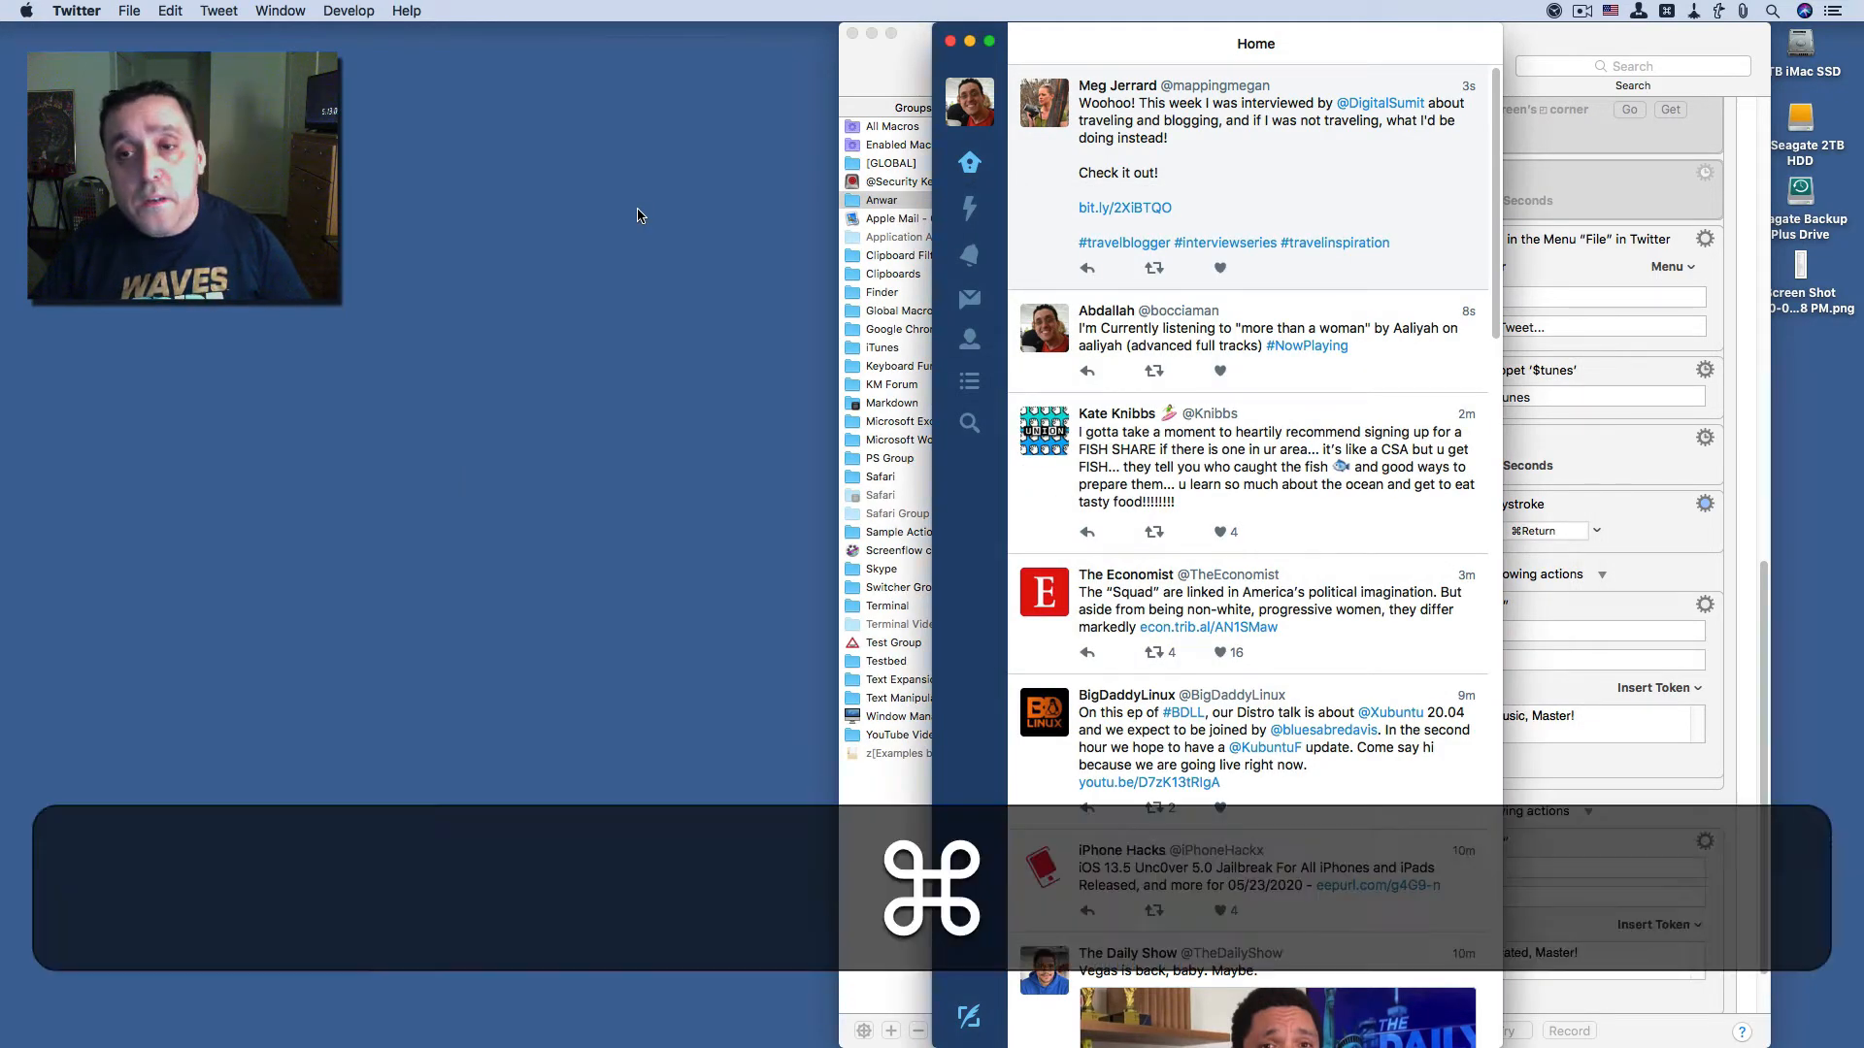
pyautogui.press('super+q')
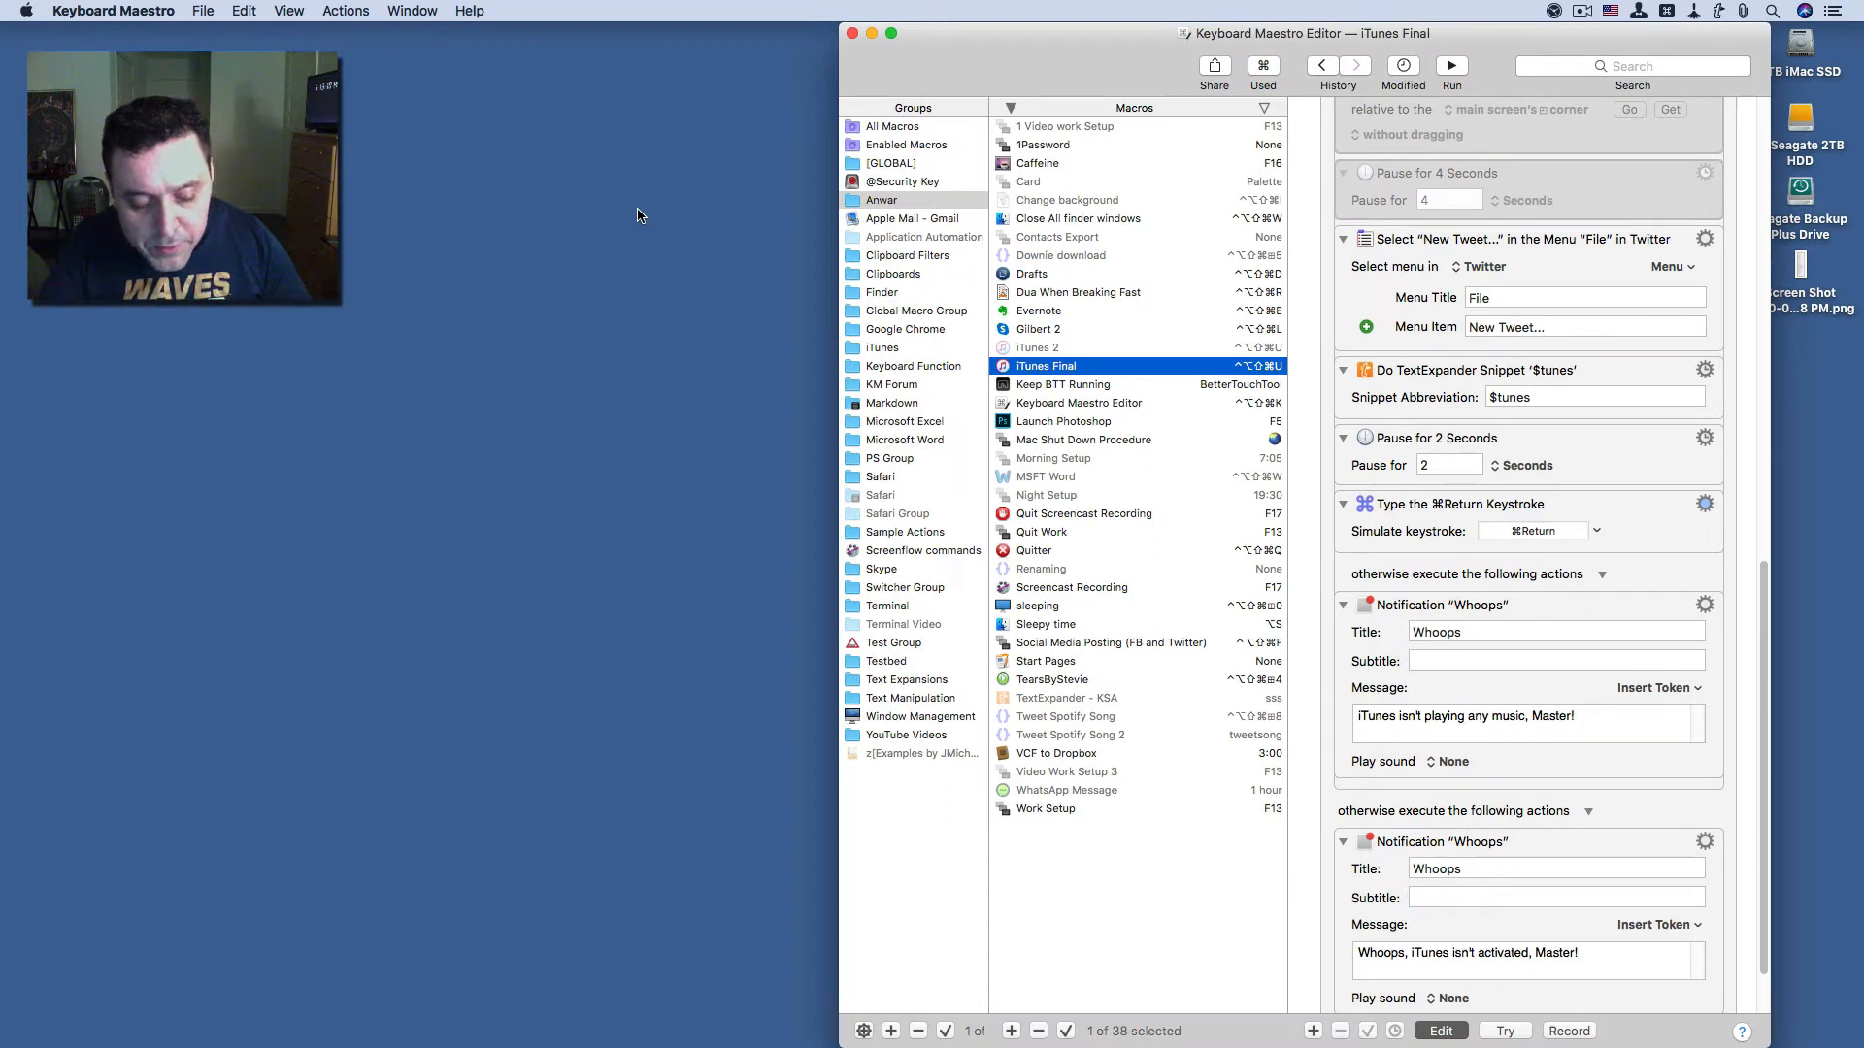
pyautogui.press('ctrl+alt+shift+super')
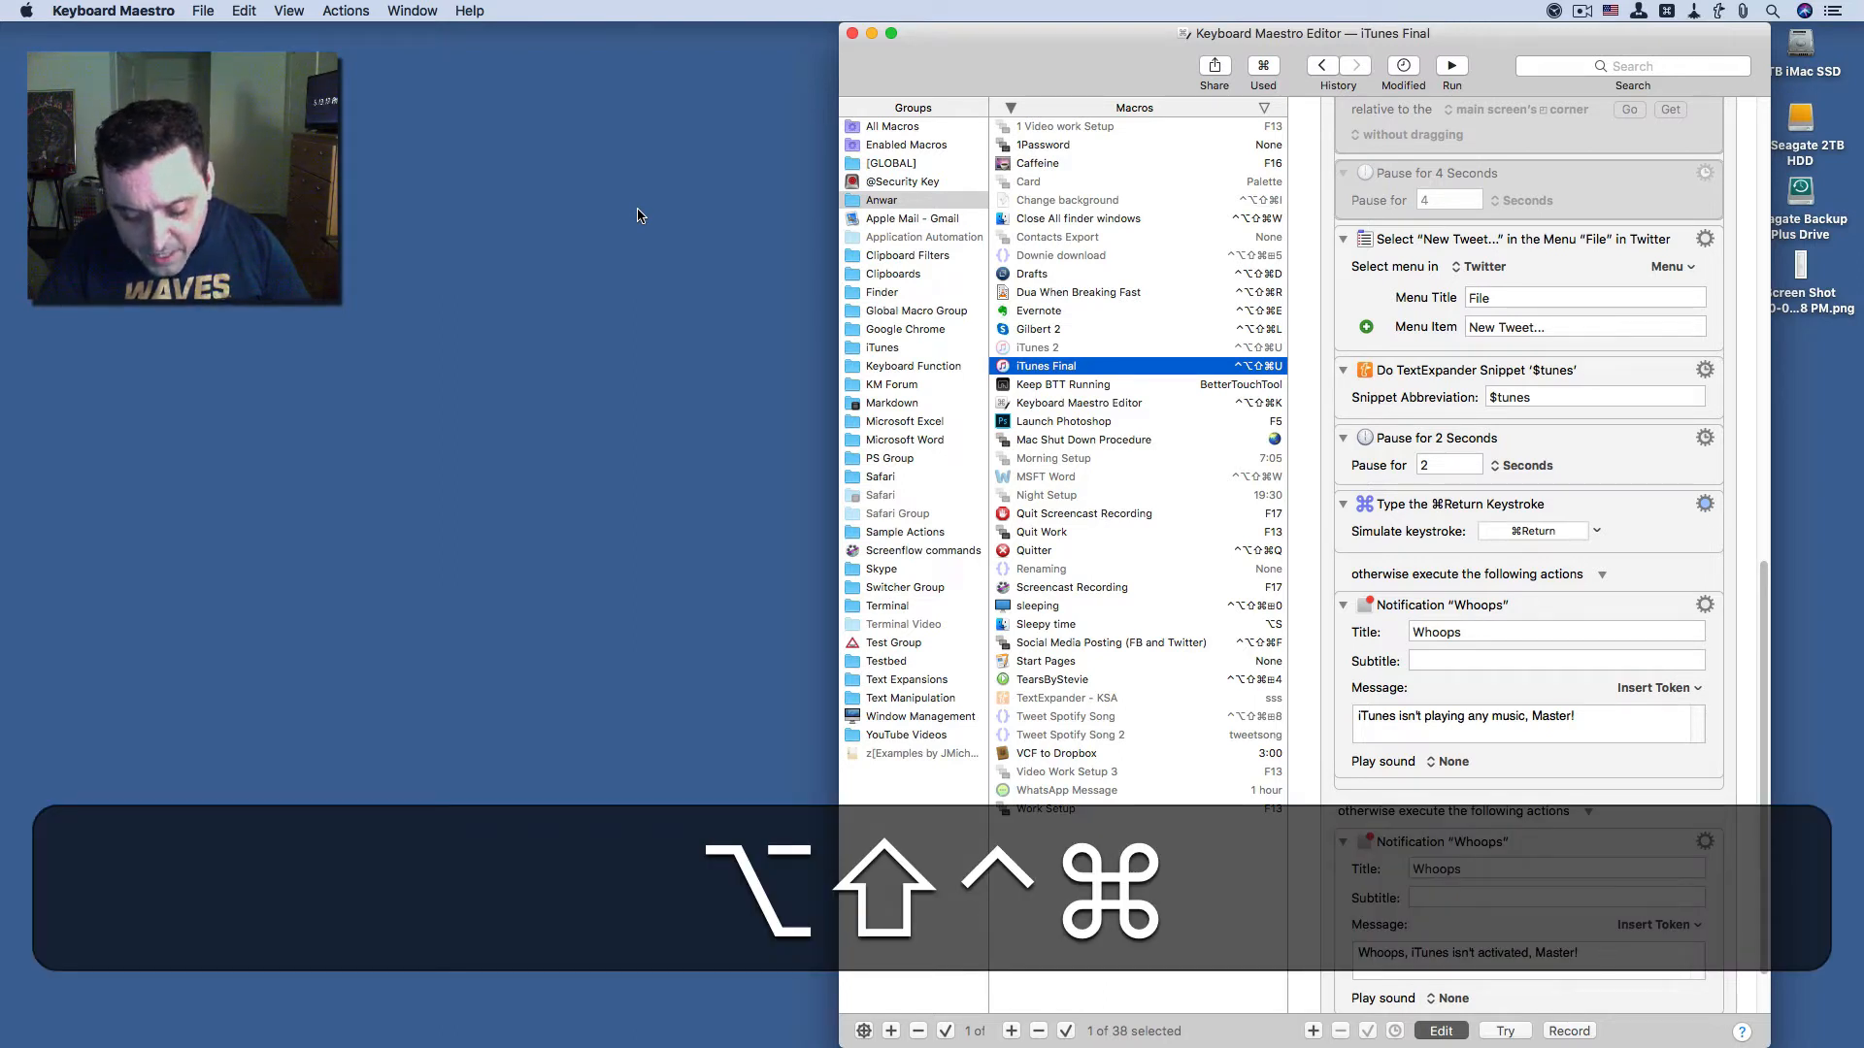
pyautogui.press('ctrl+alt+shift+super')
pyautogui.press('ctrl+alt+shift+super+u')
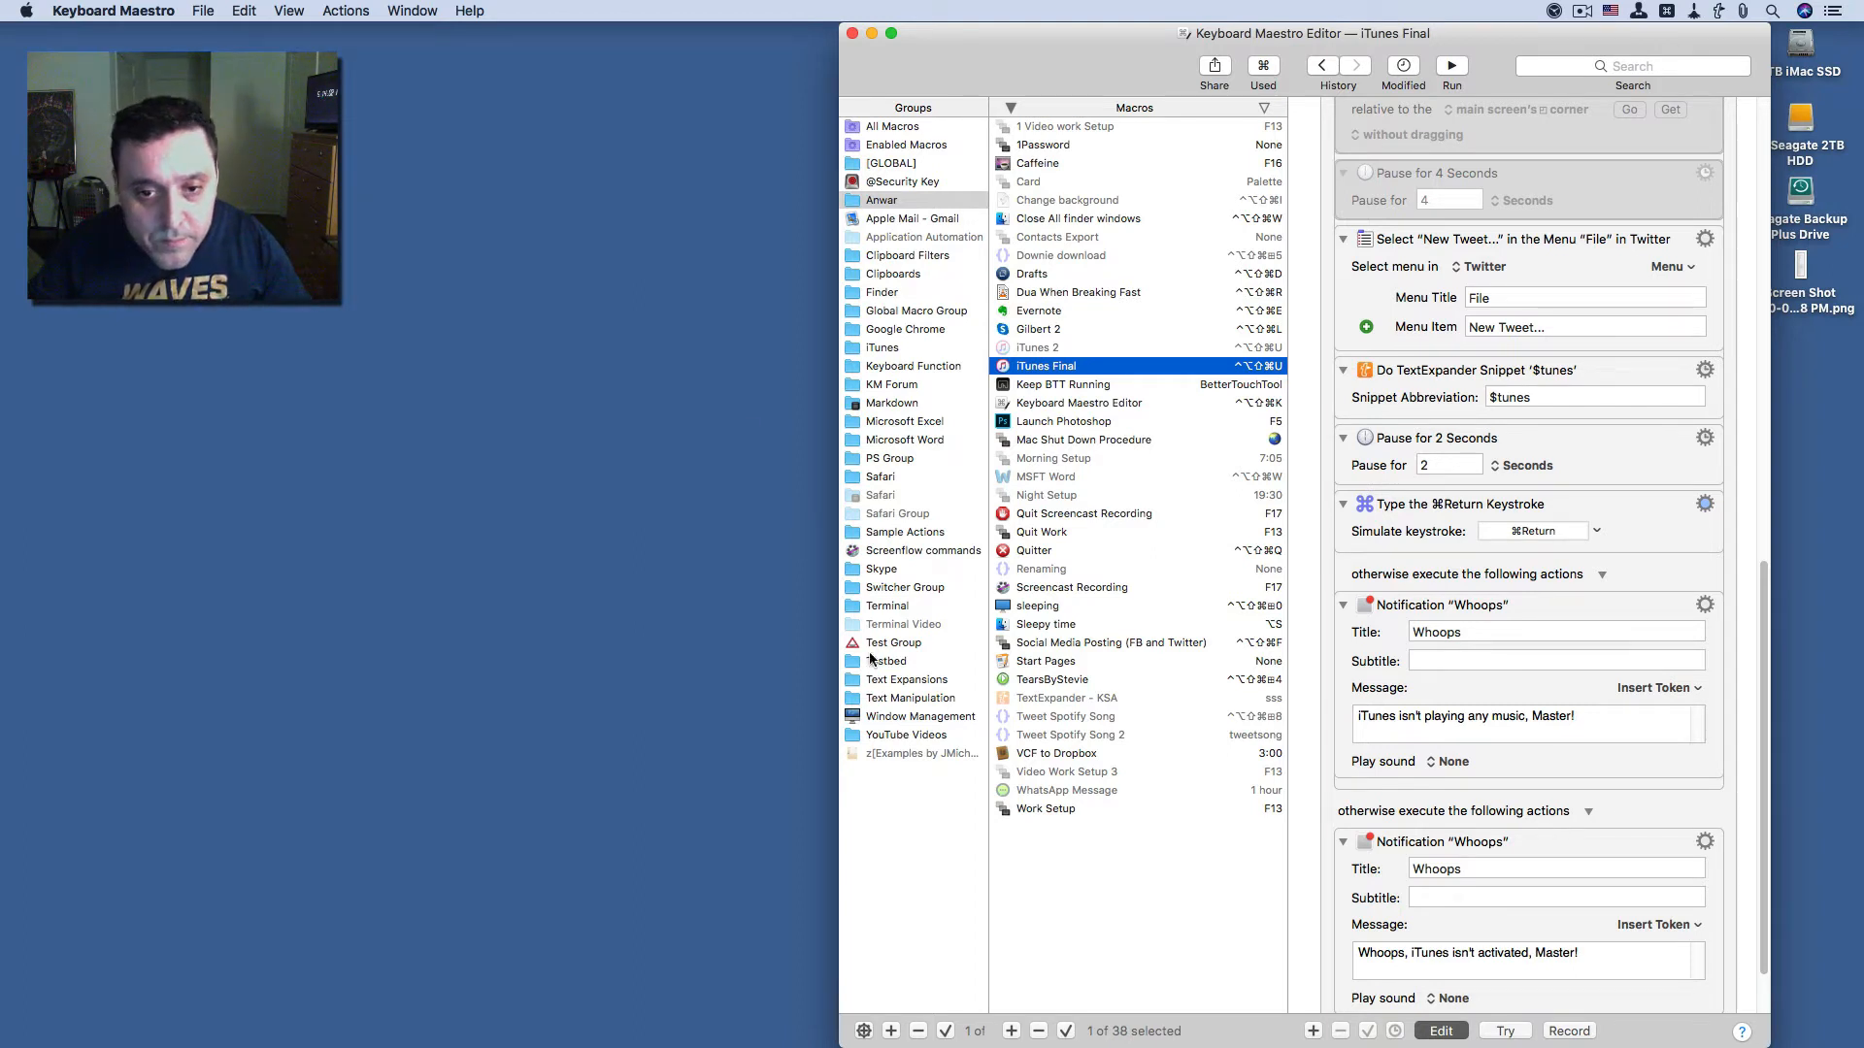
# - Create a new macro named "iTunes Tweet video" in the YouTube Videos group
pyautogui.click(923, 742)
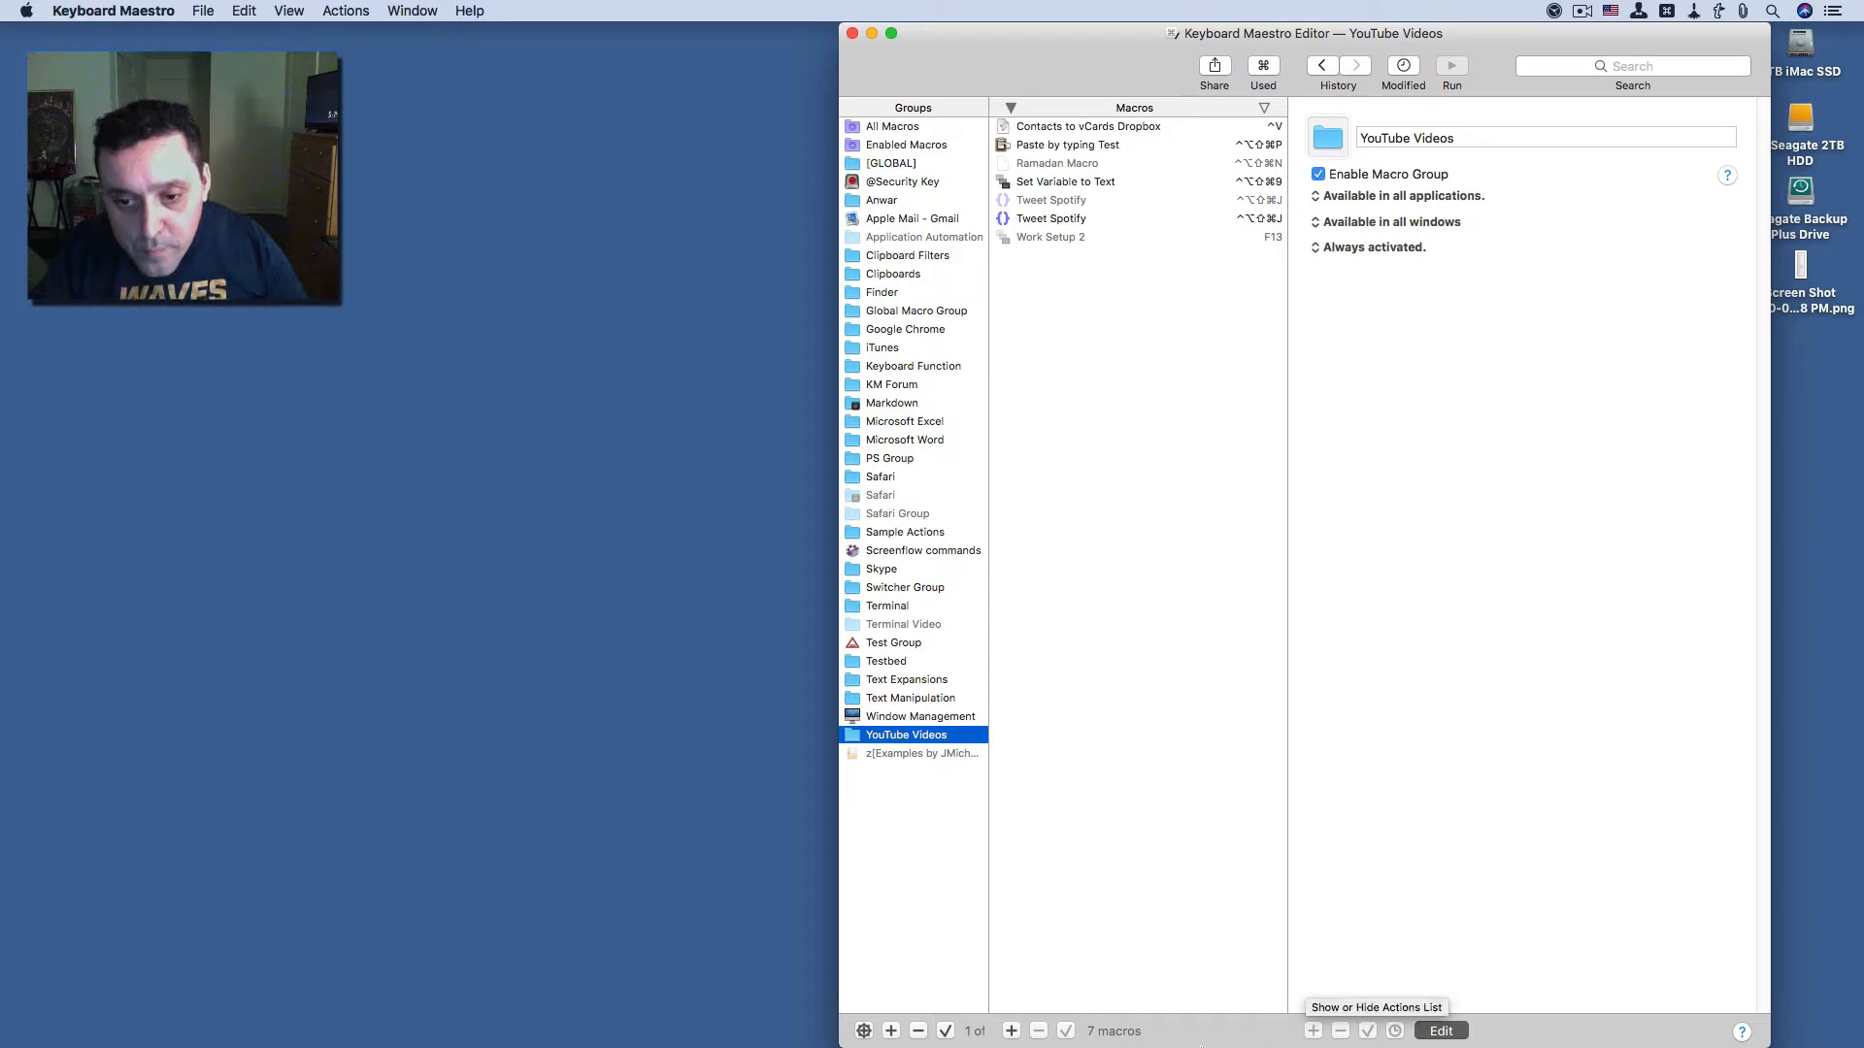
pyautogui.click(1010, 1031)
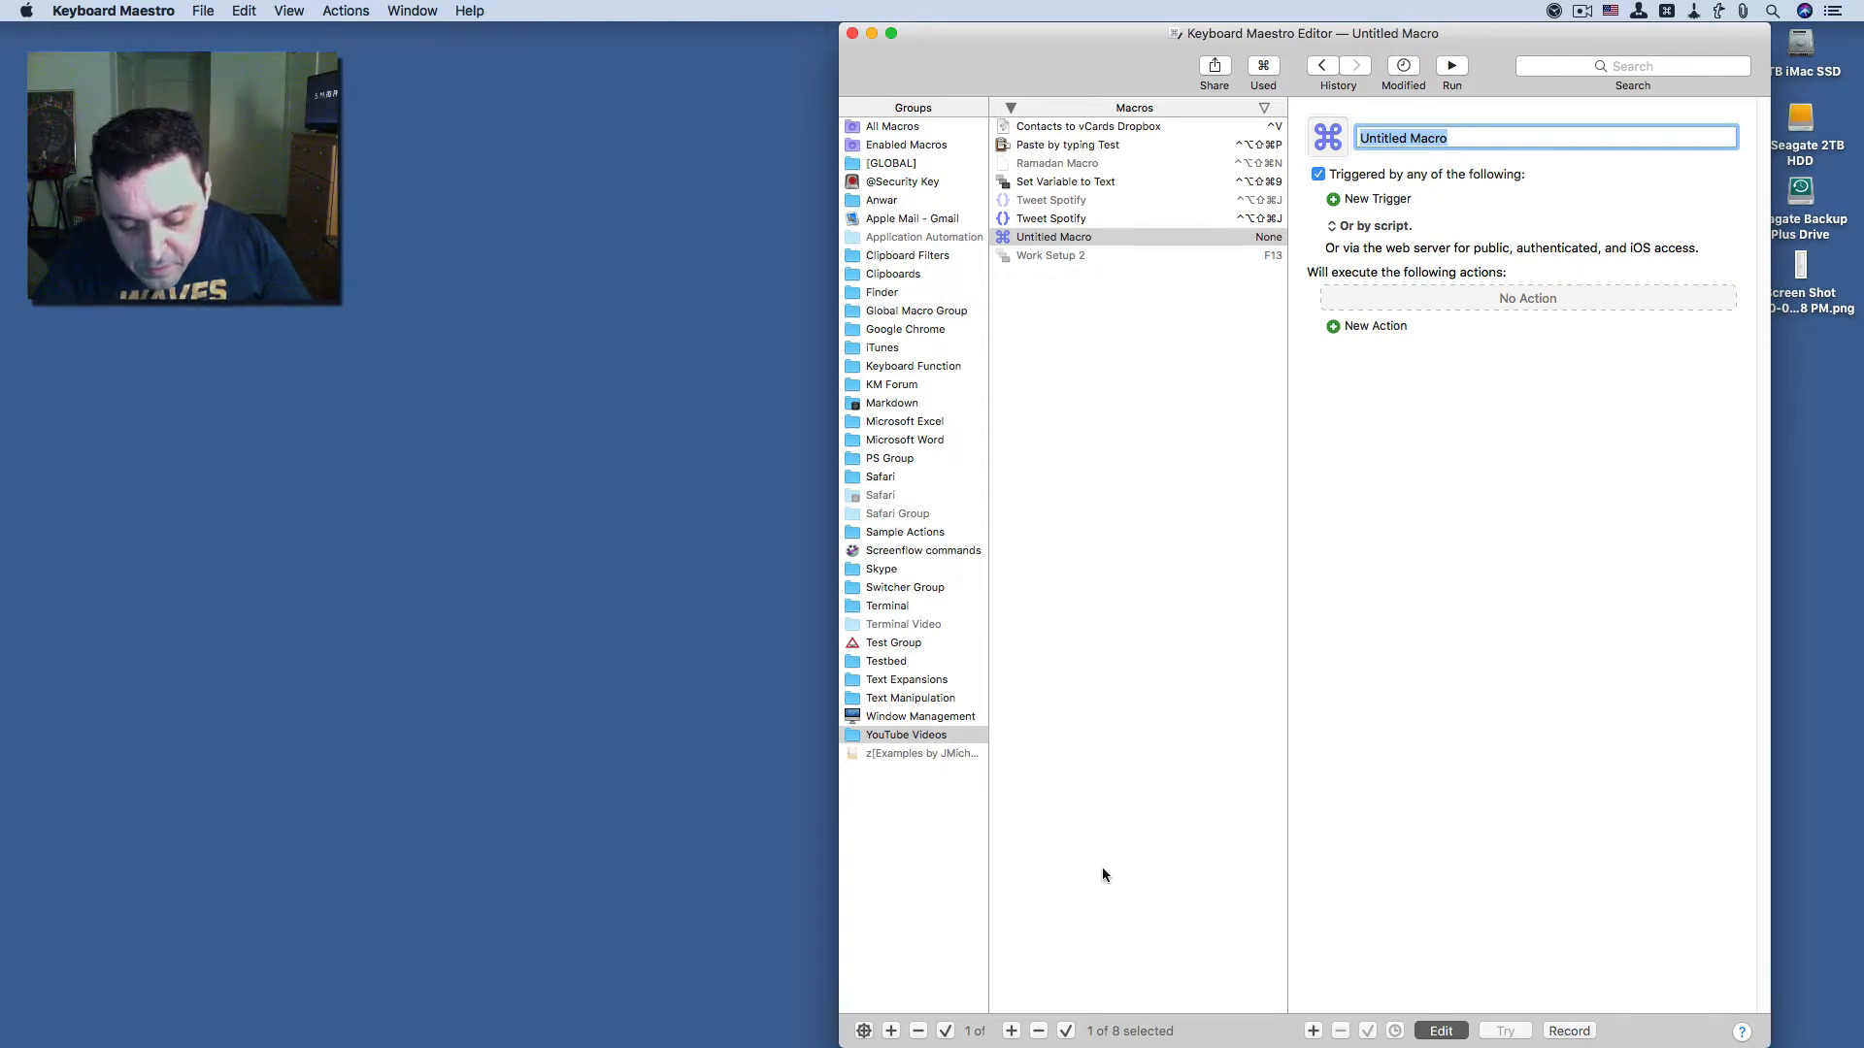
pyautogui.write('IT')
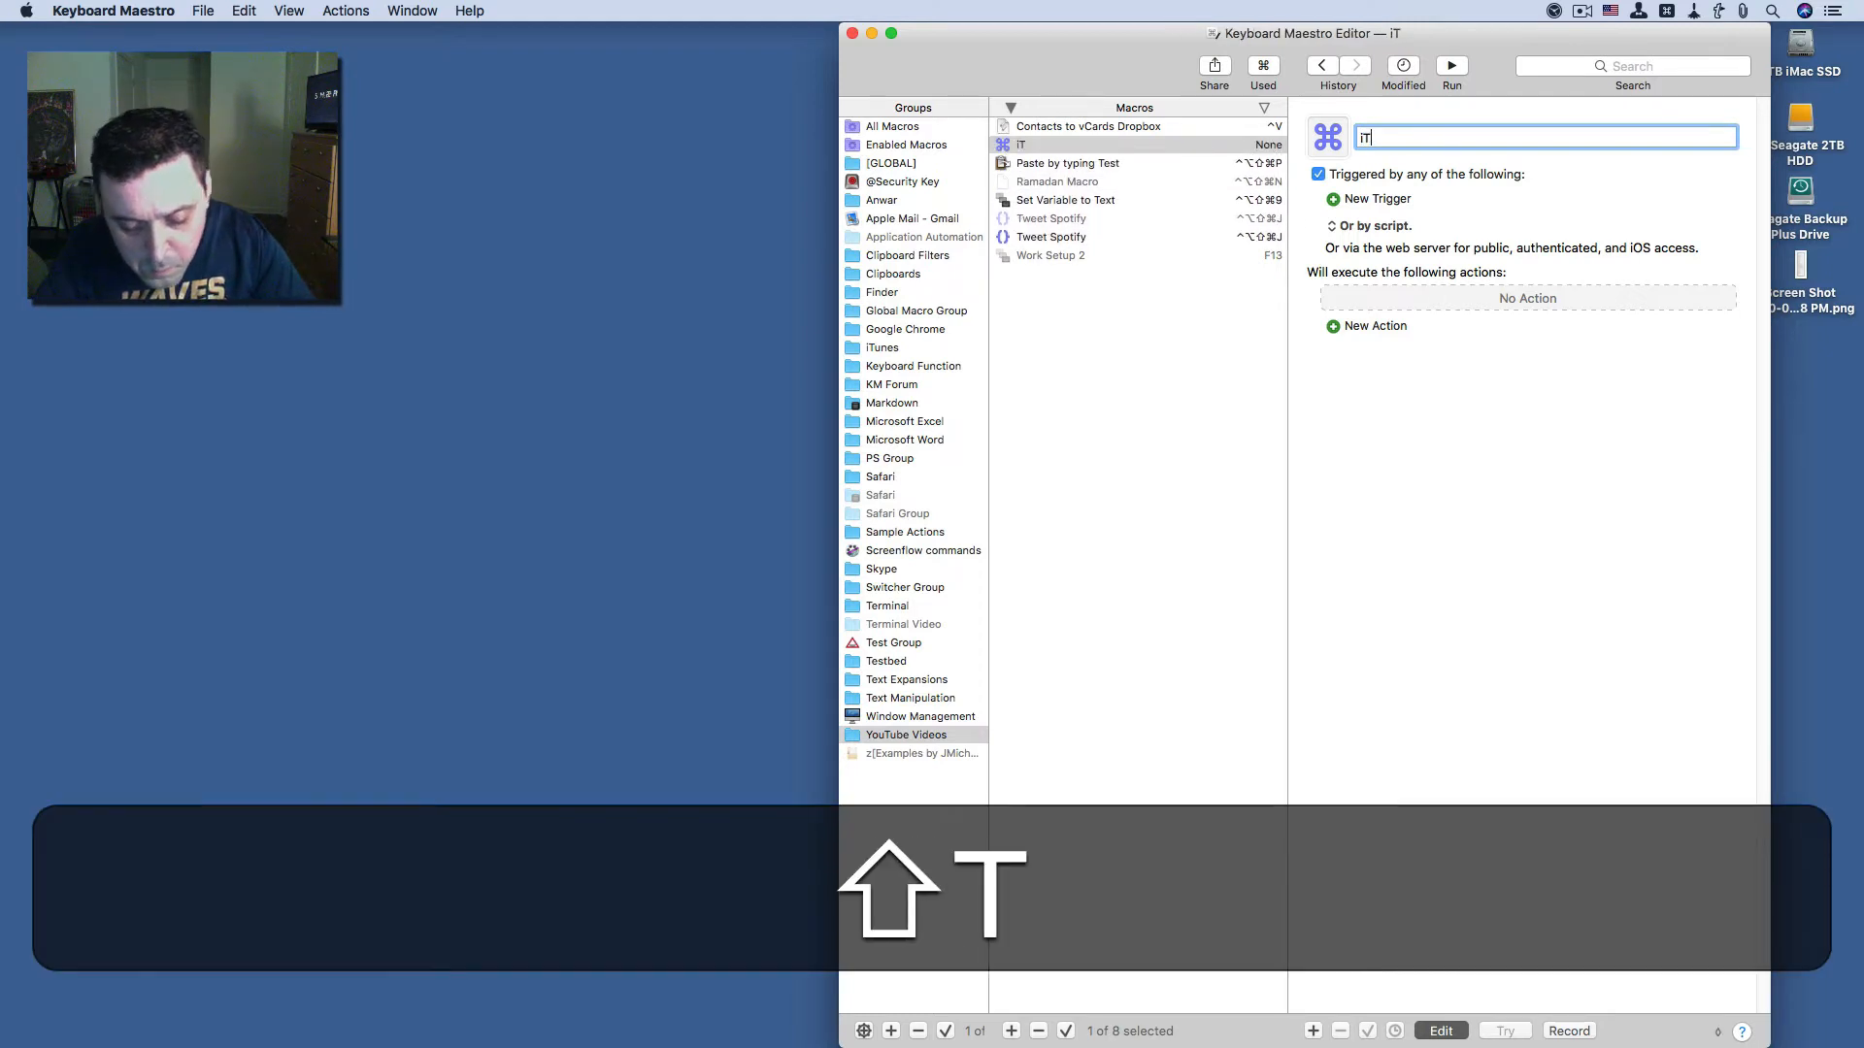
pyautogui.write('un')
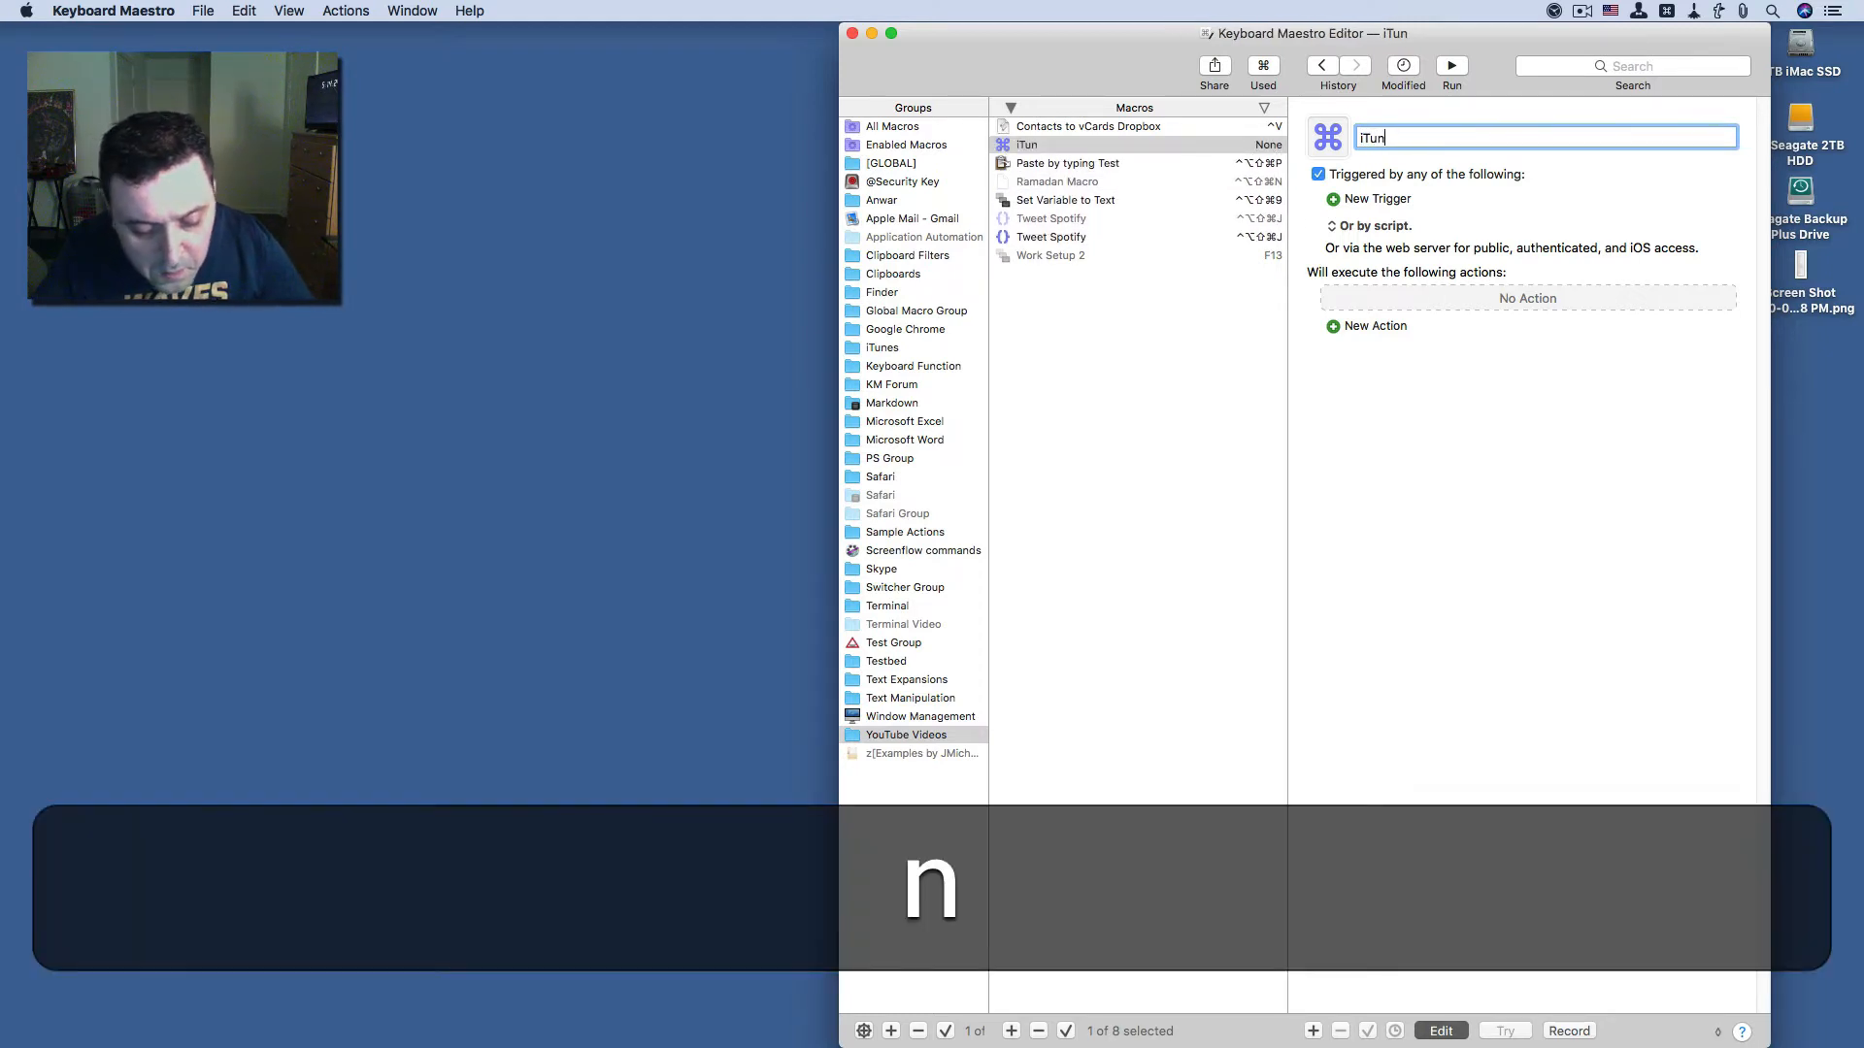
pyautogui.write('es T')
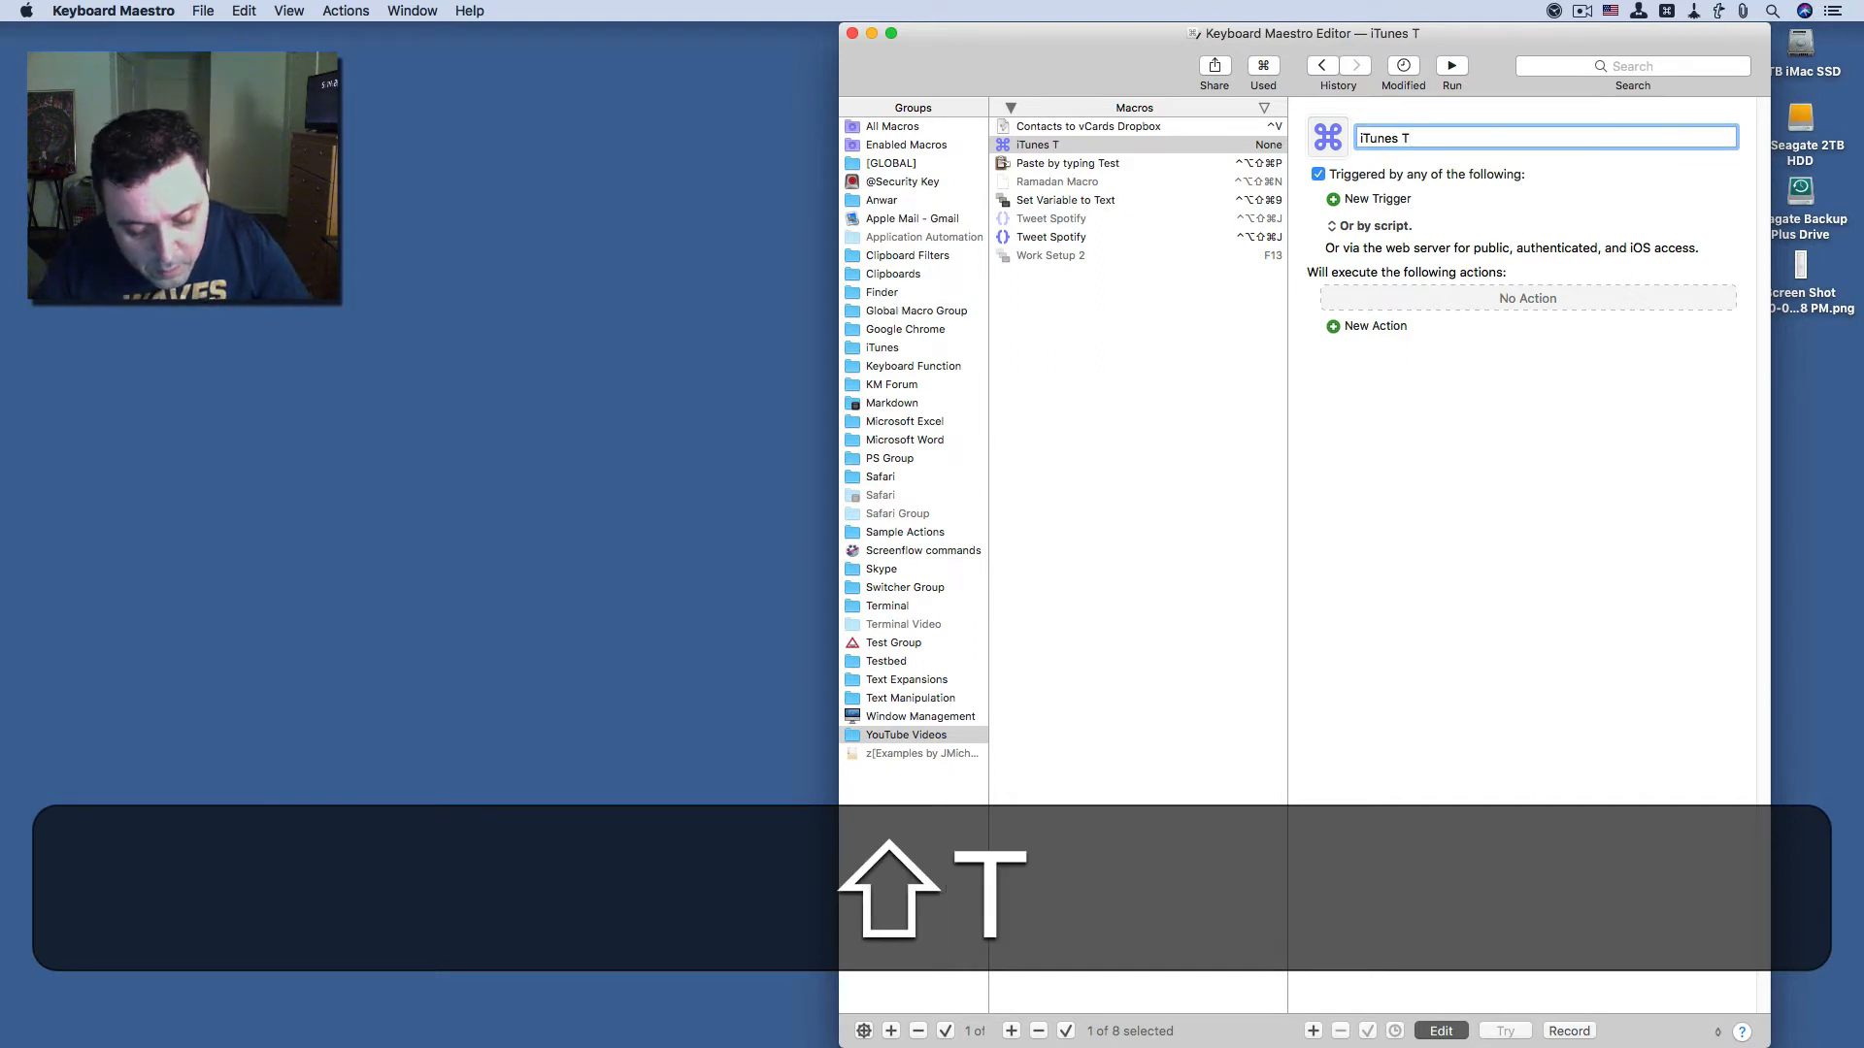
pyautogui.write('weet ')
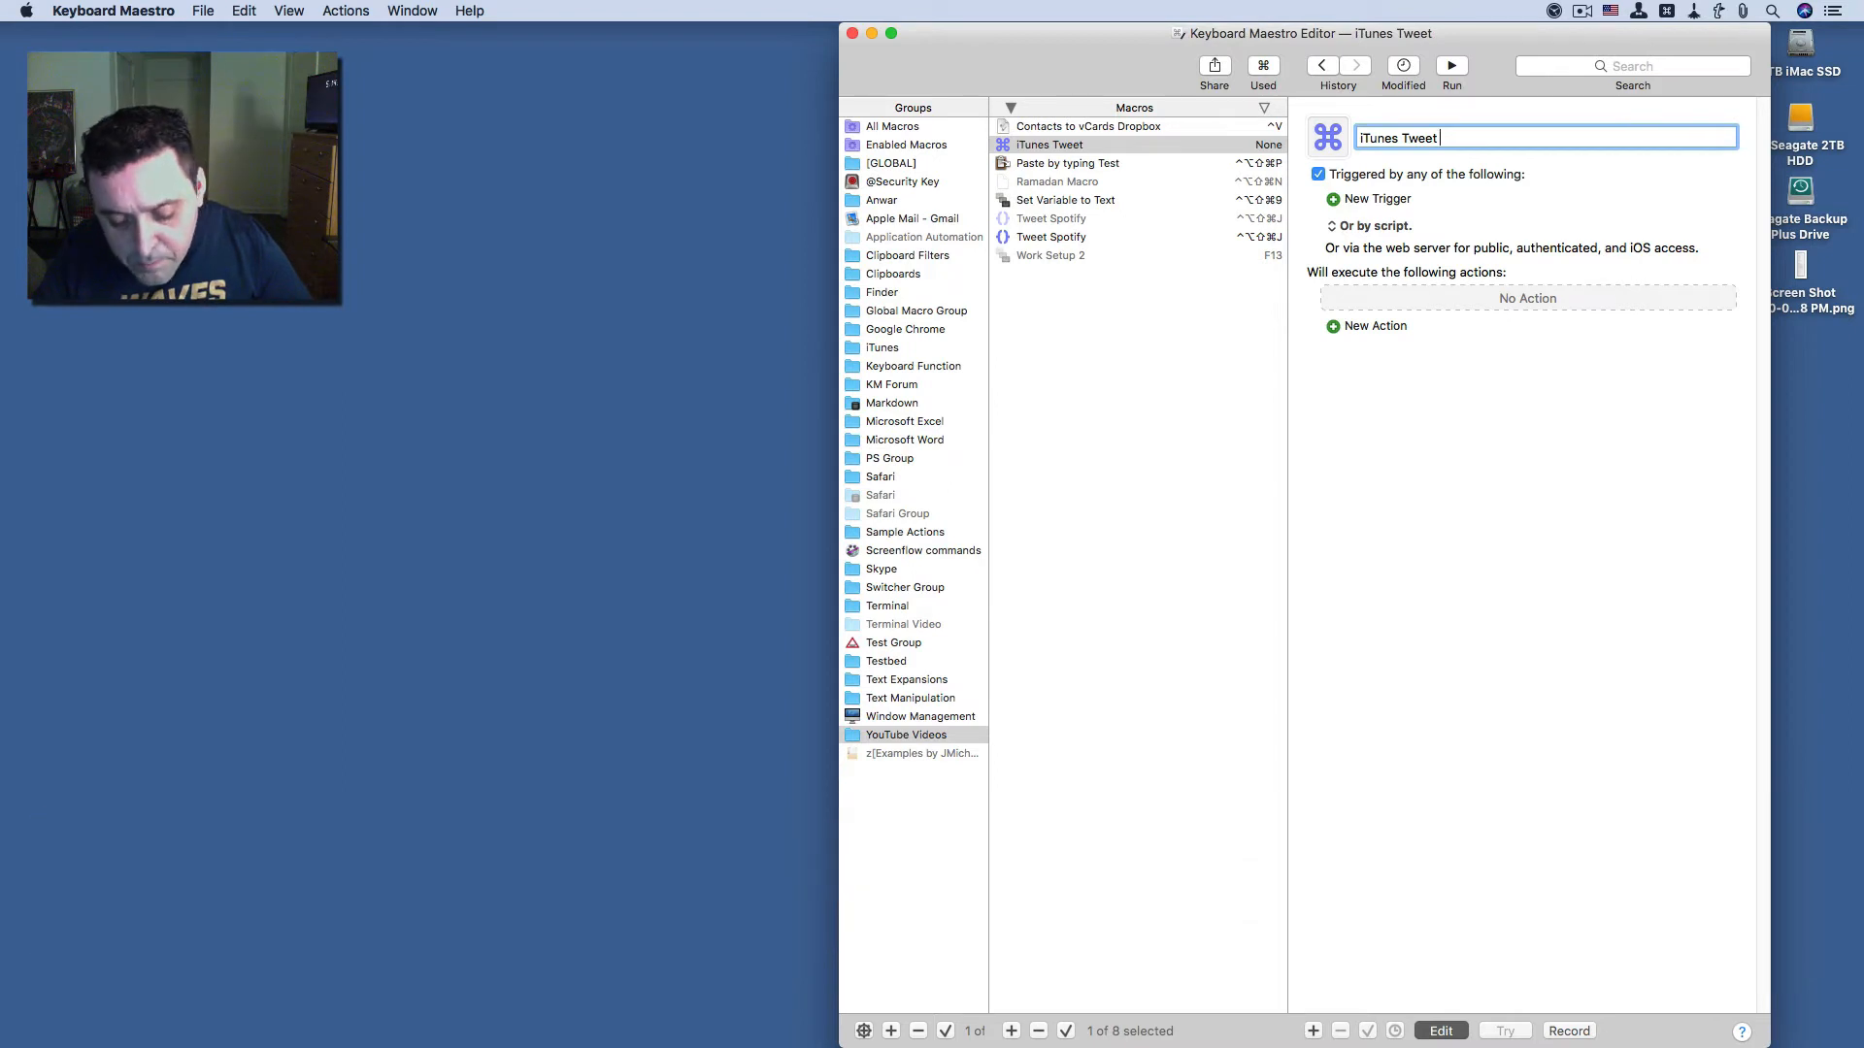
pyautogui.write('vi')
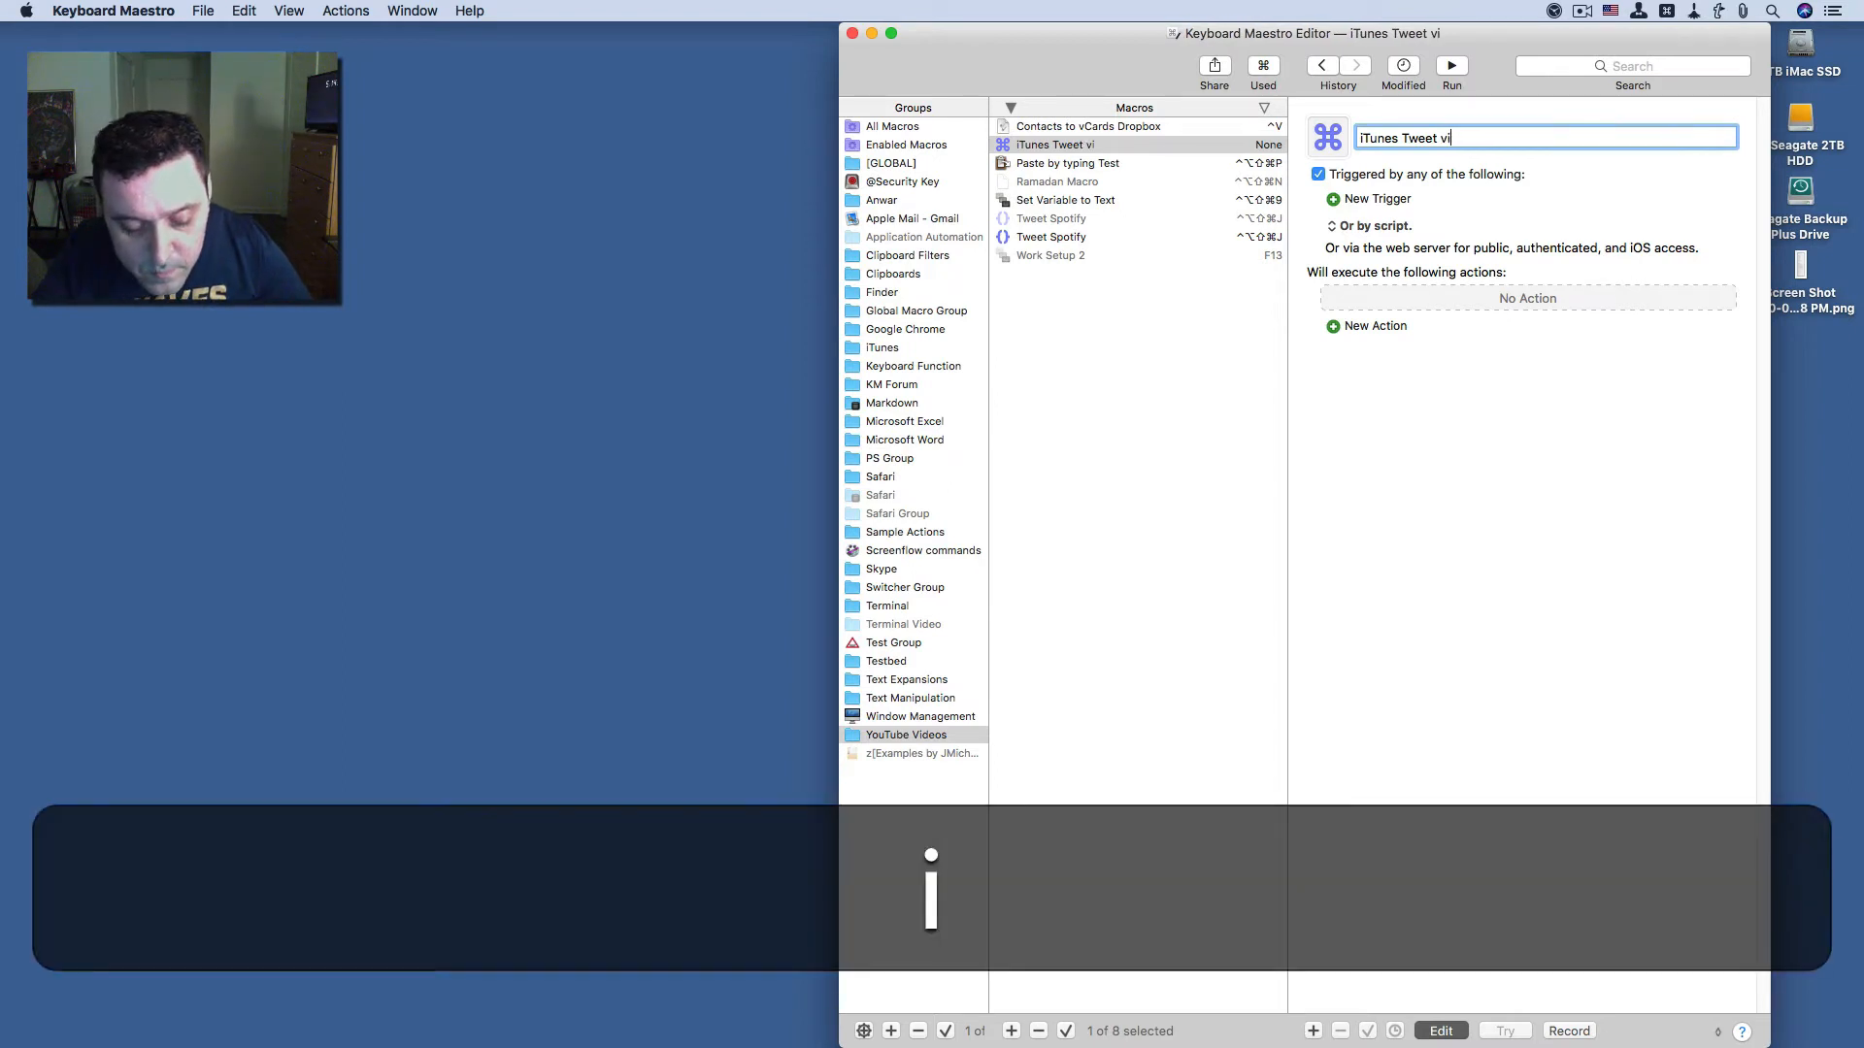
pyautogui.write('d')
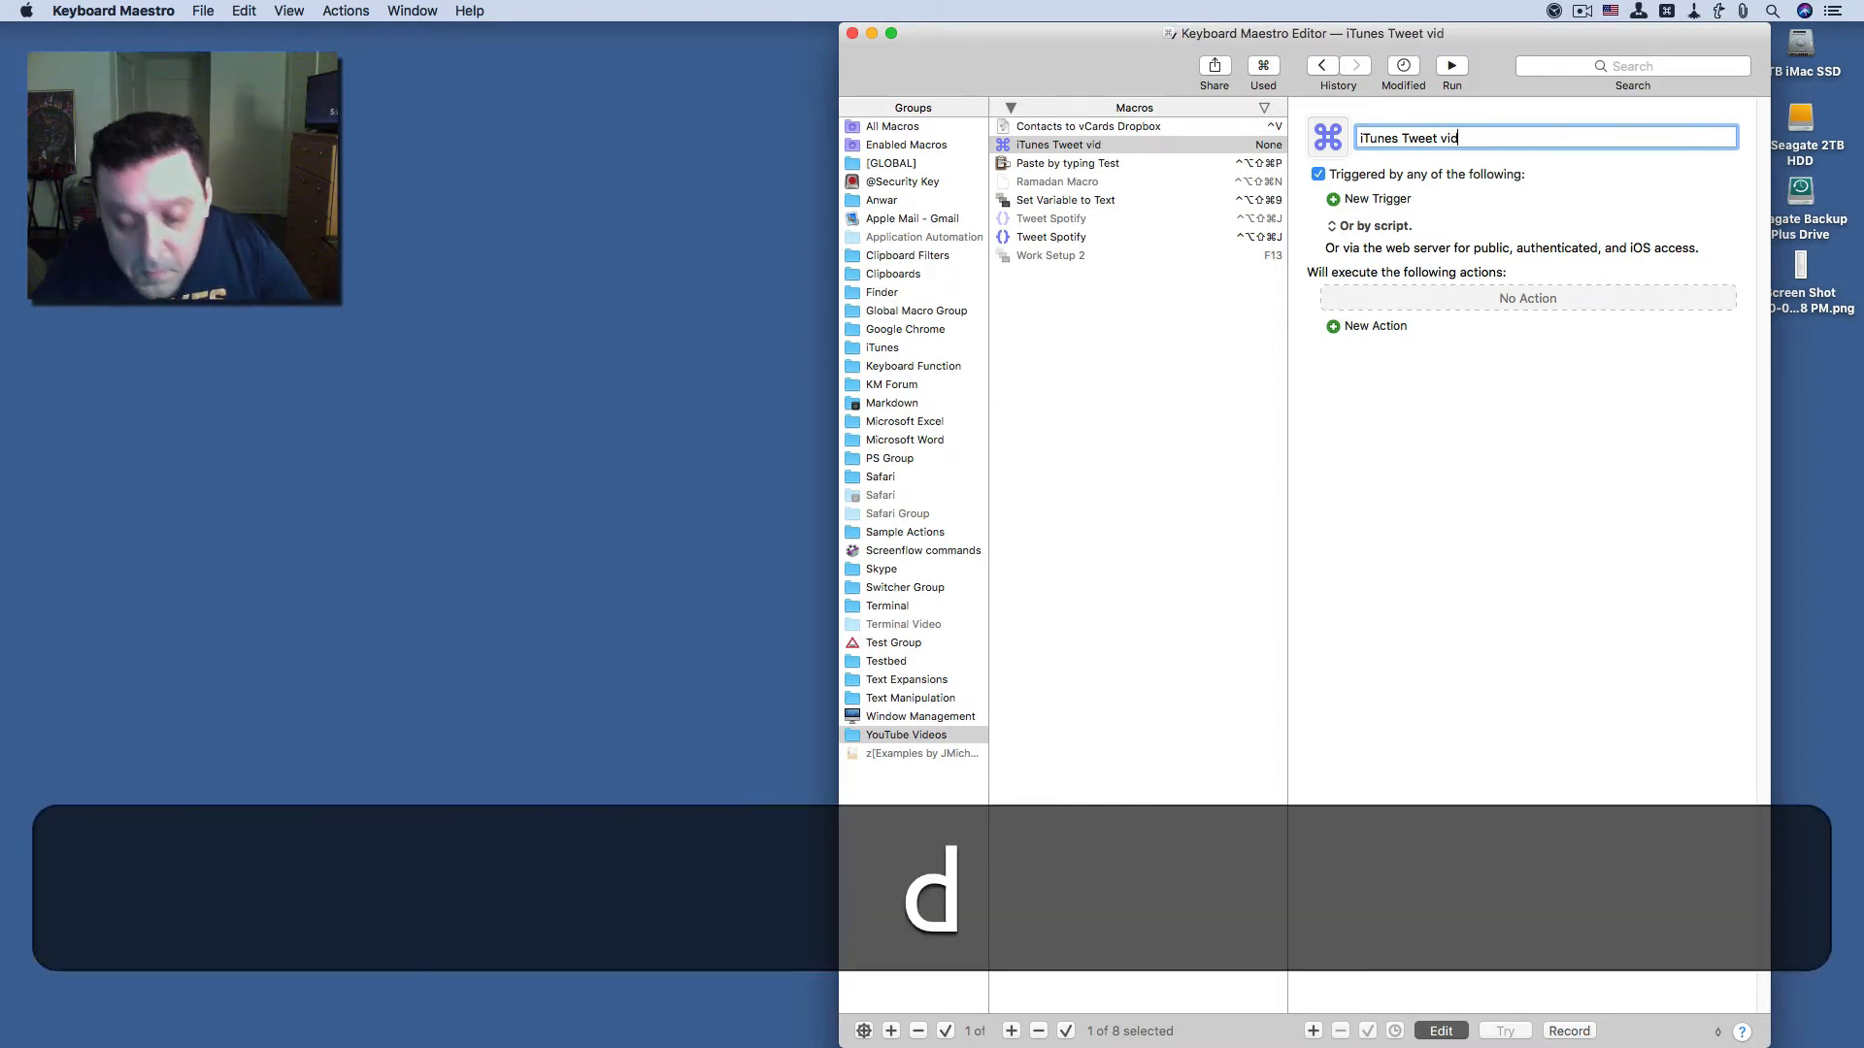
pyautogui.write('eo')
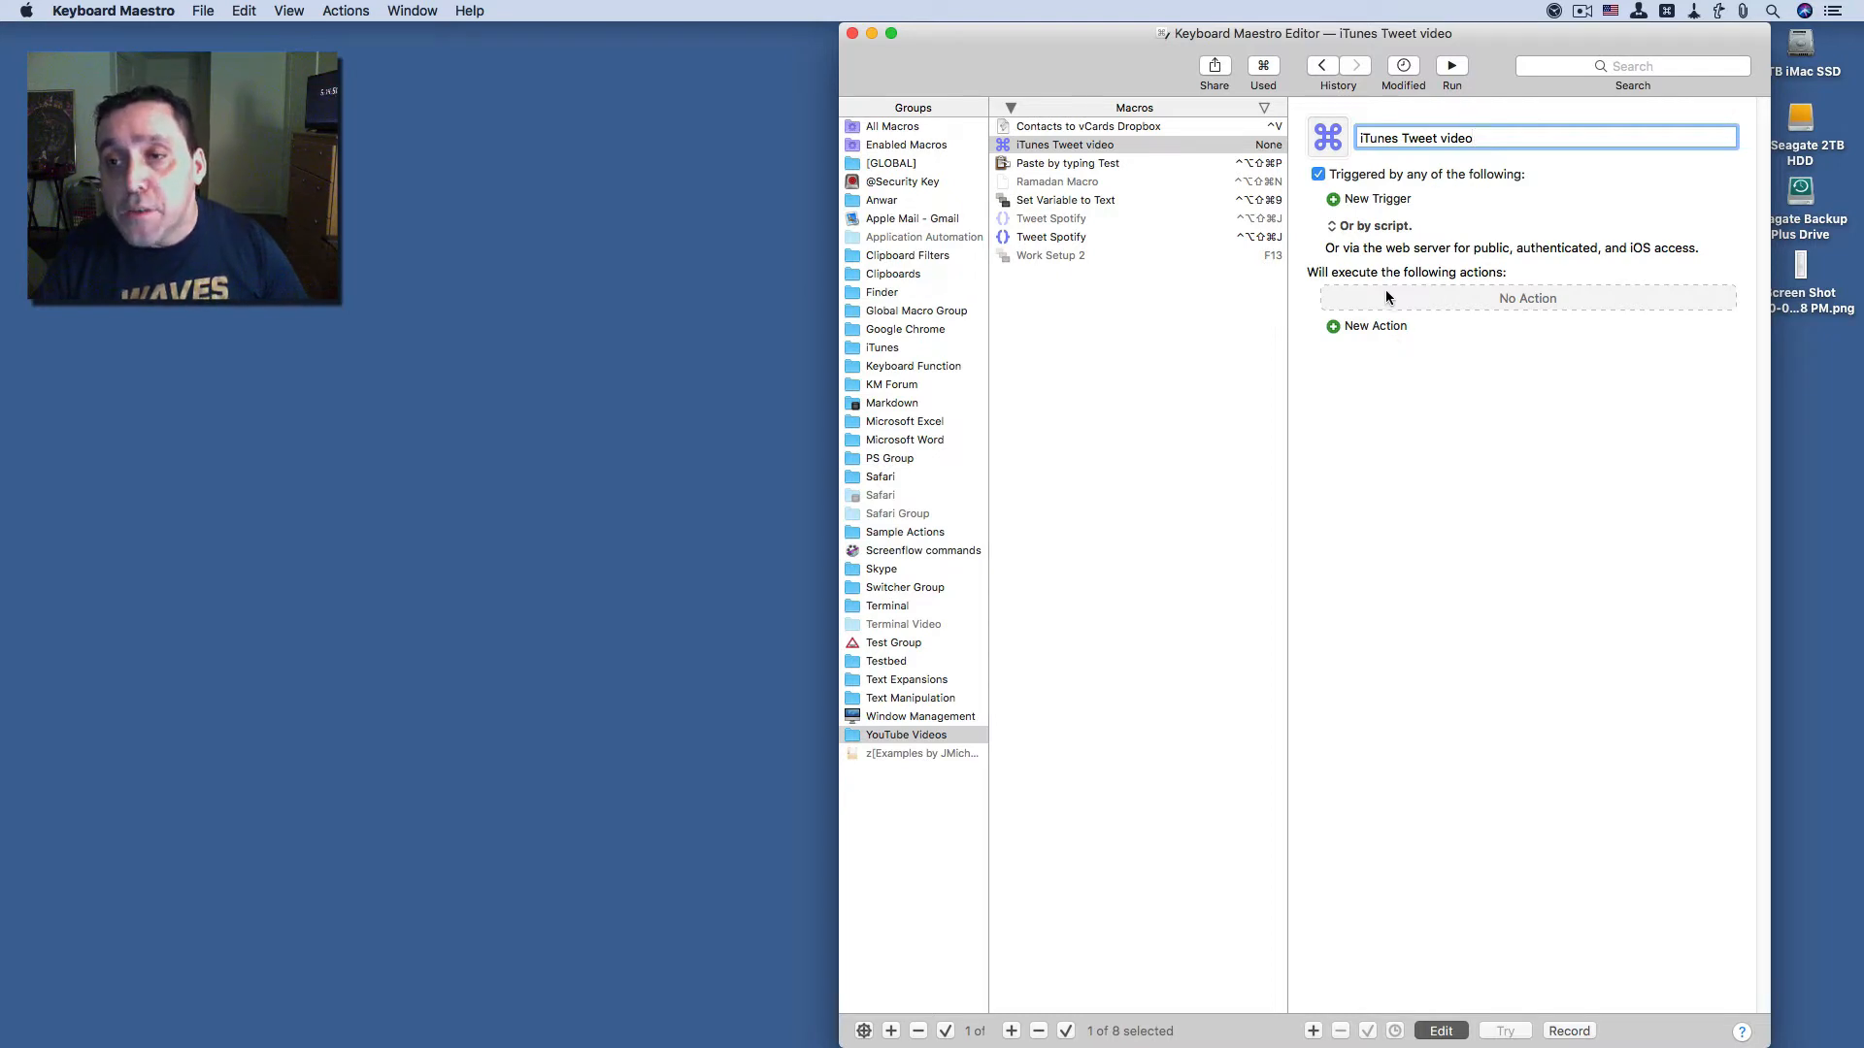
# - Add a hot key trigger to the macro and set it to Control+Option+Shift+Command+U
pyautogui.click(1375, 199)
pyautogui.click(1375, 201)
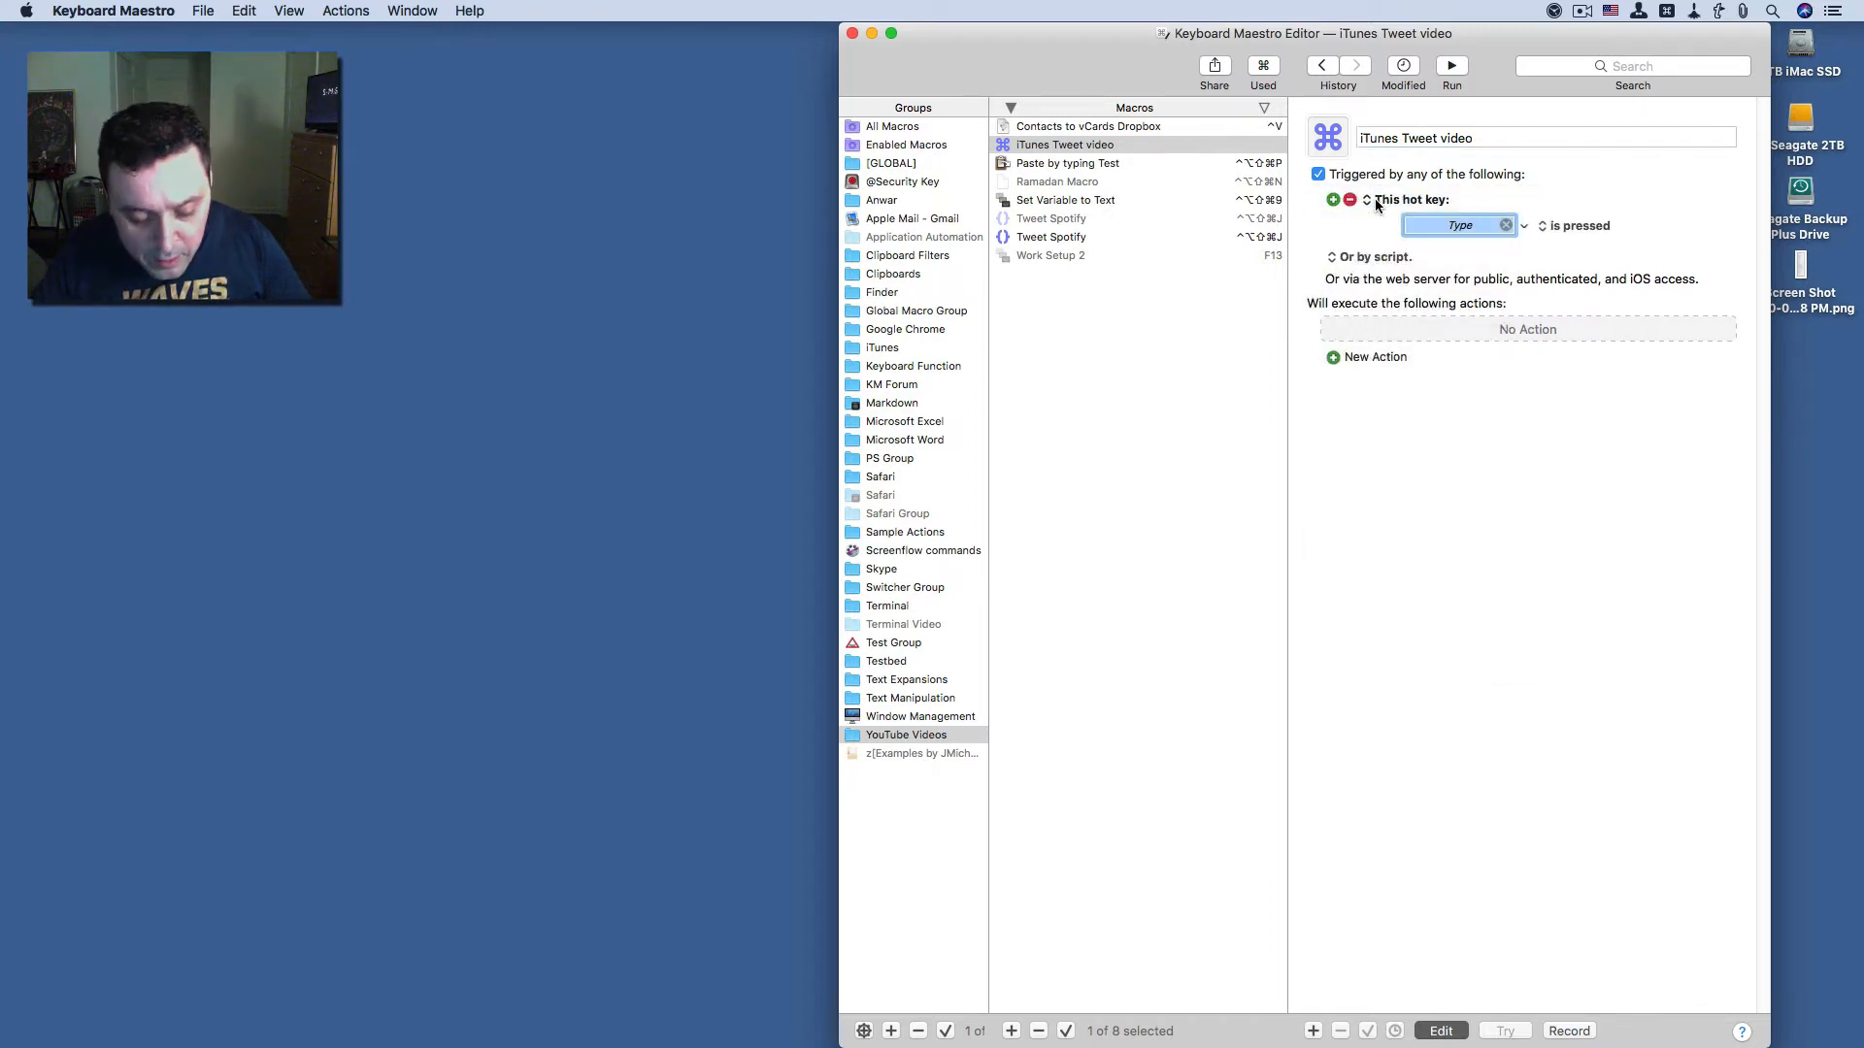
pyautogui.press('ctrl+alt+shift+super+u')
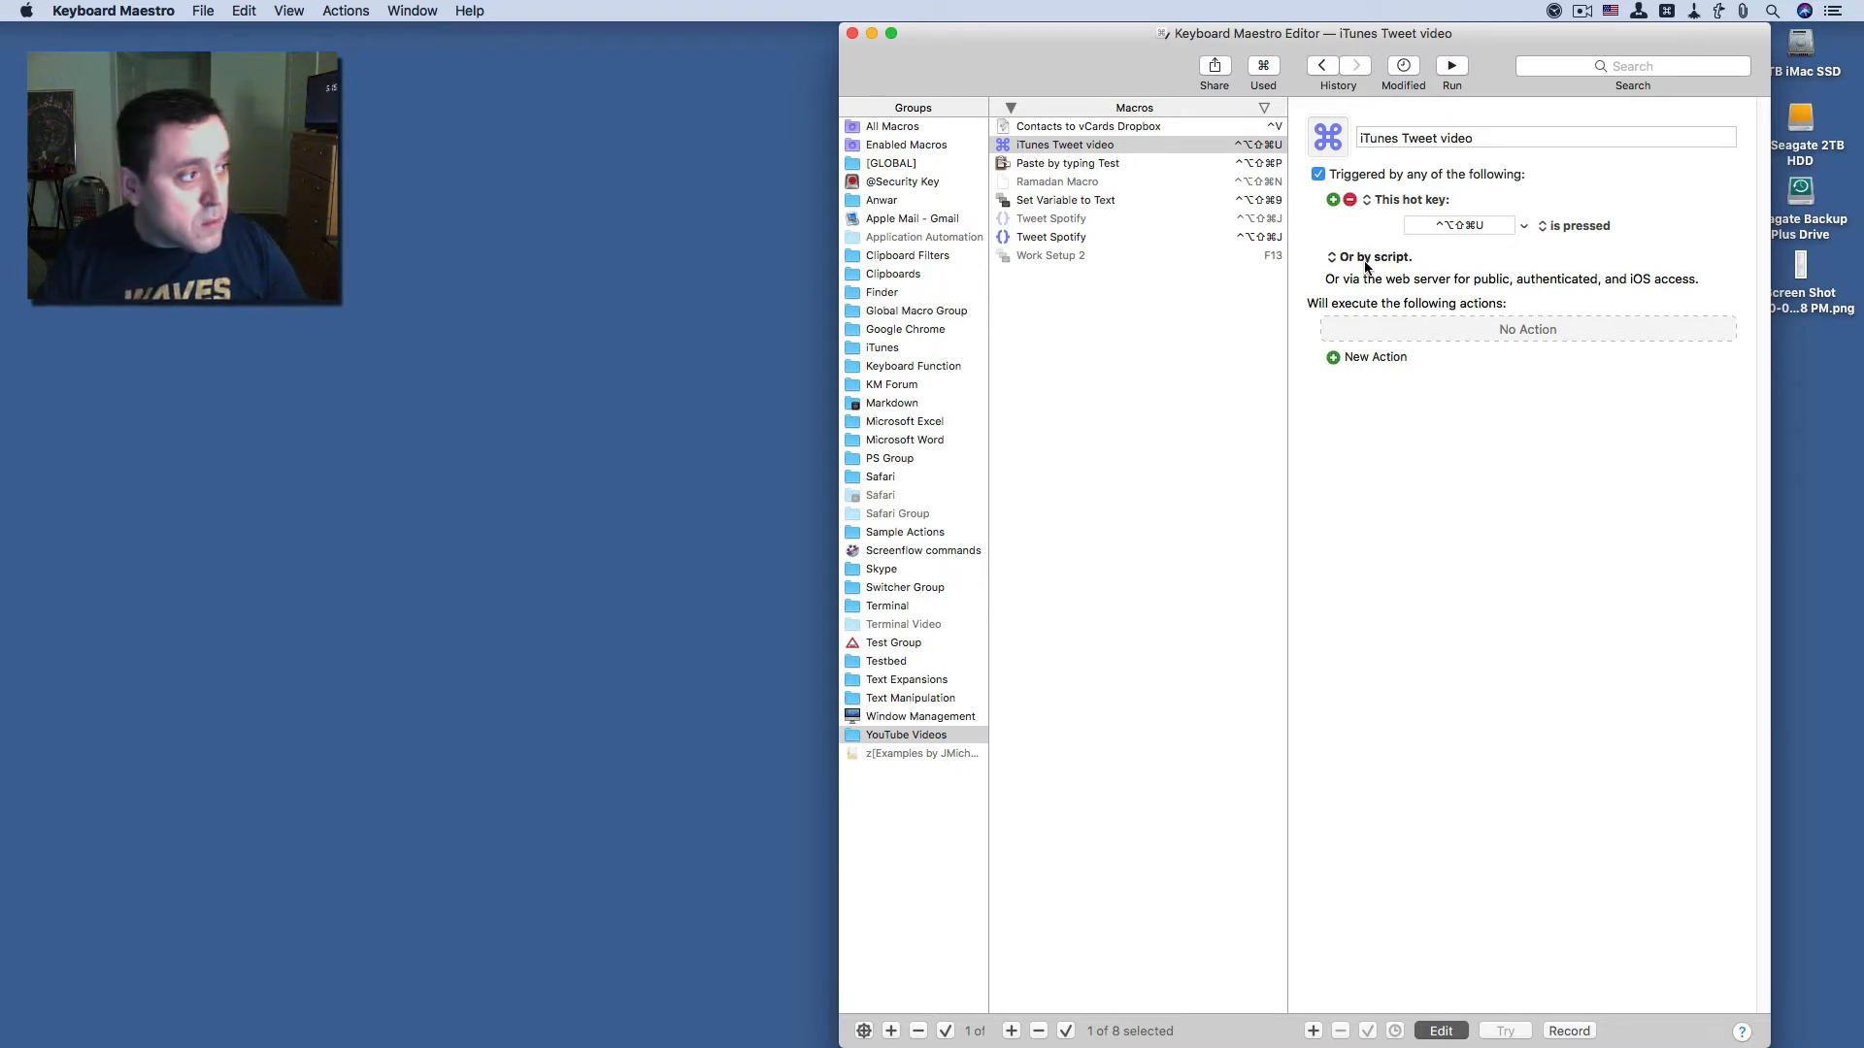
# - Search the available actions for "if" and add an If Then Else action to the macro
pyautogui.click(1361, 357)
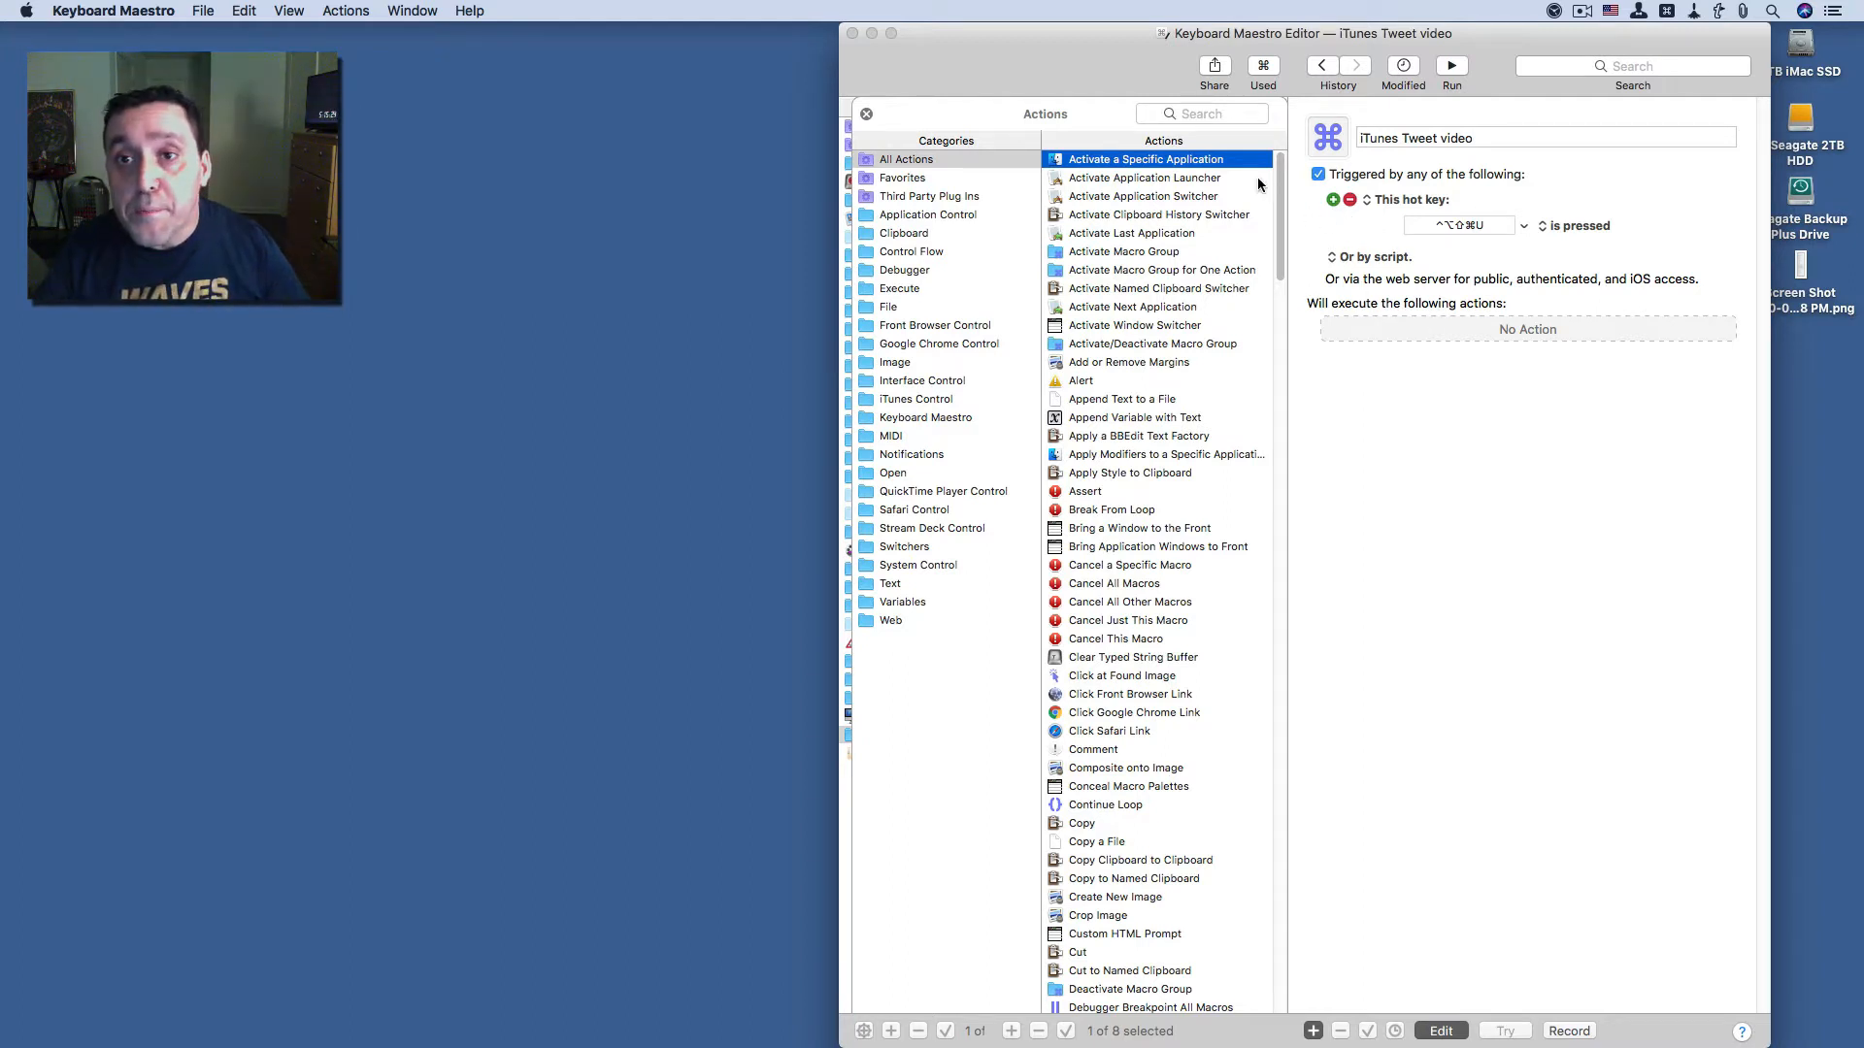
pyautogui.click(1201, 116)
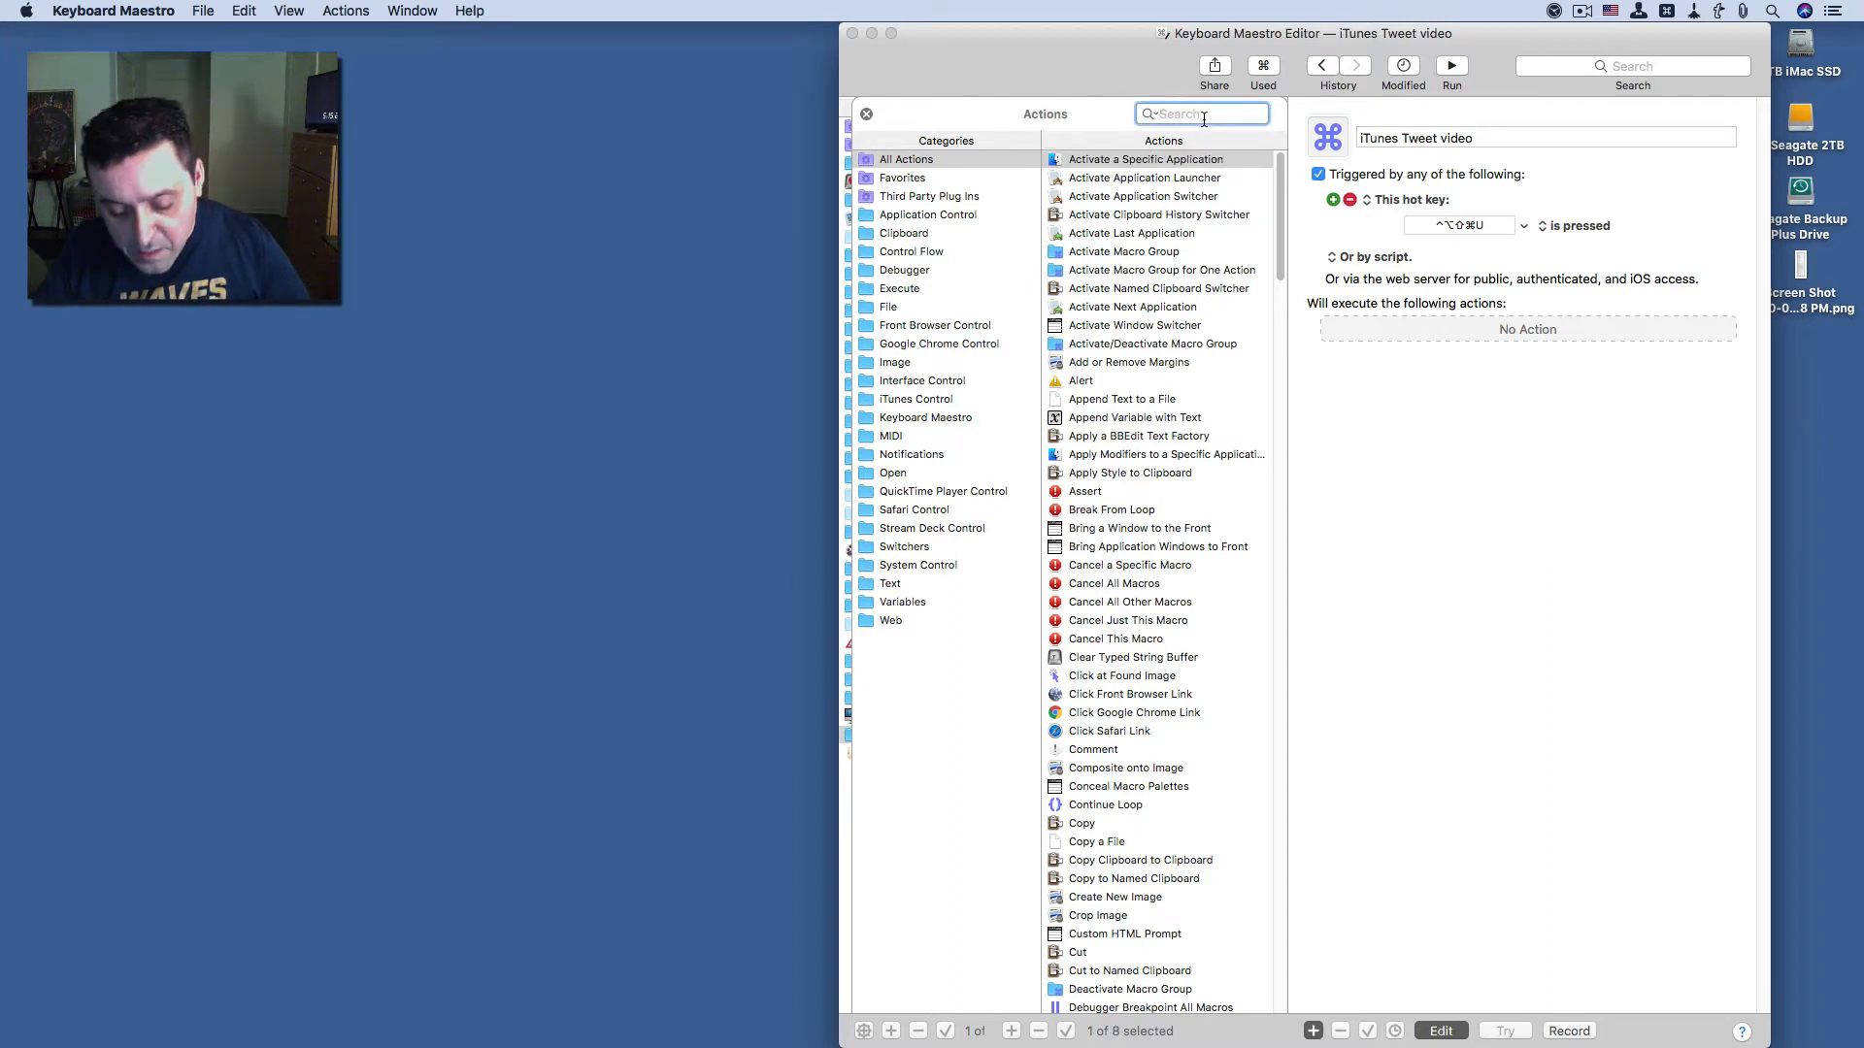
pyautogui.write('i')
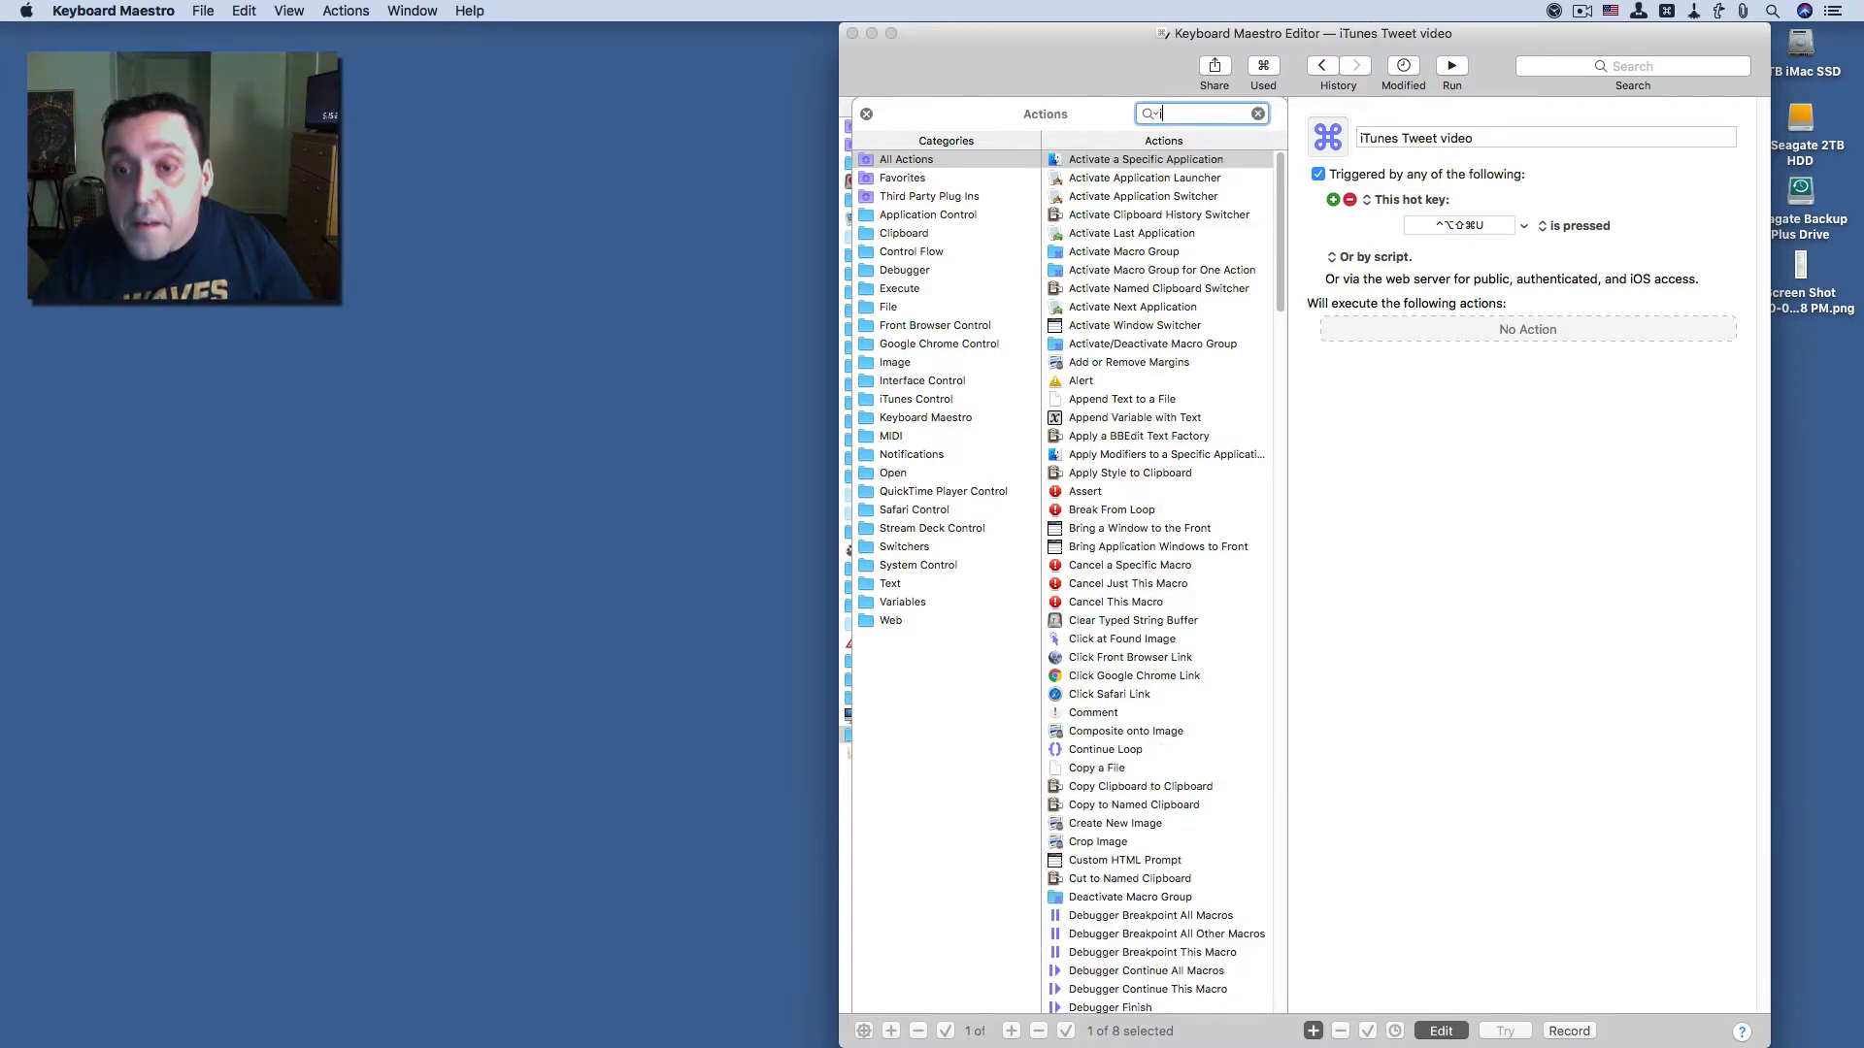
pyautogui.write('f')
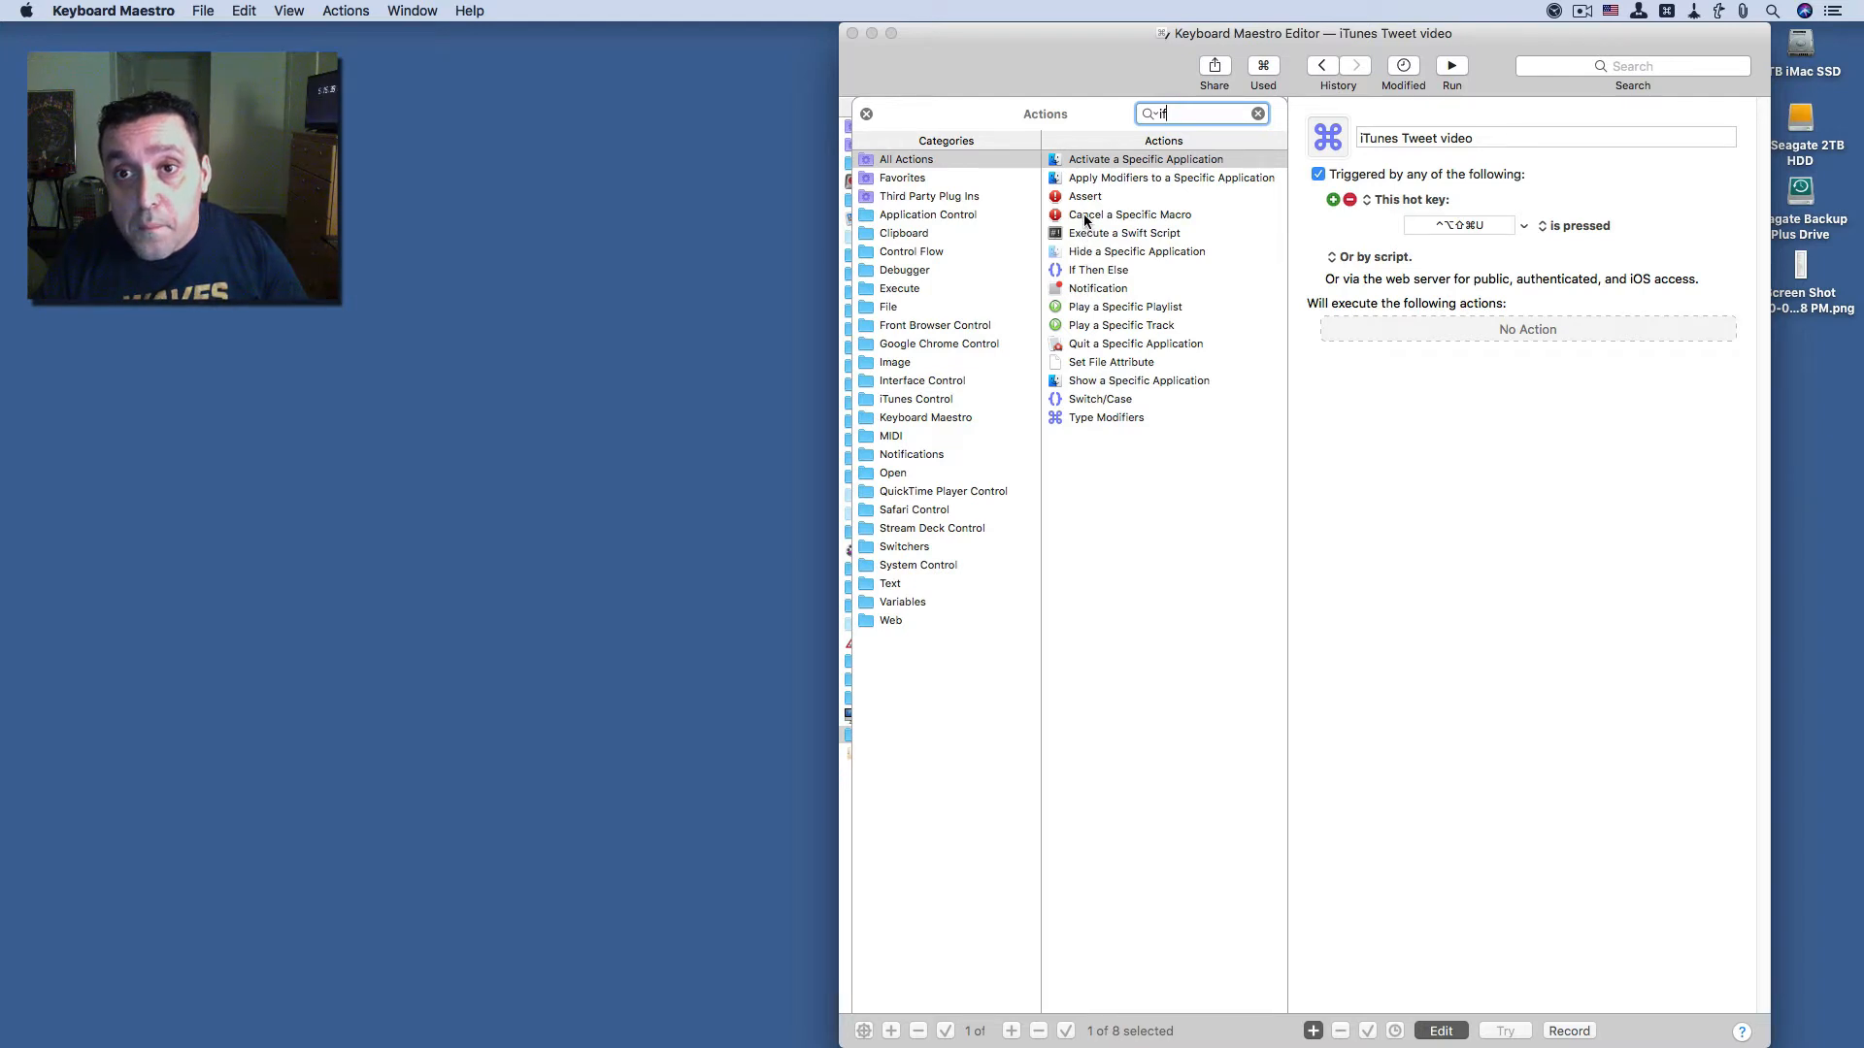
pyautogui.doubleClick(1097, 272)
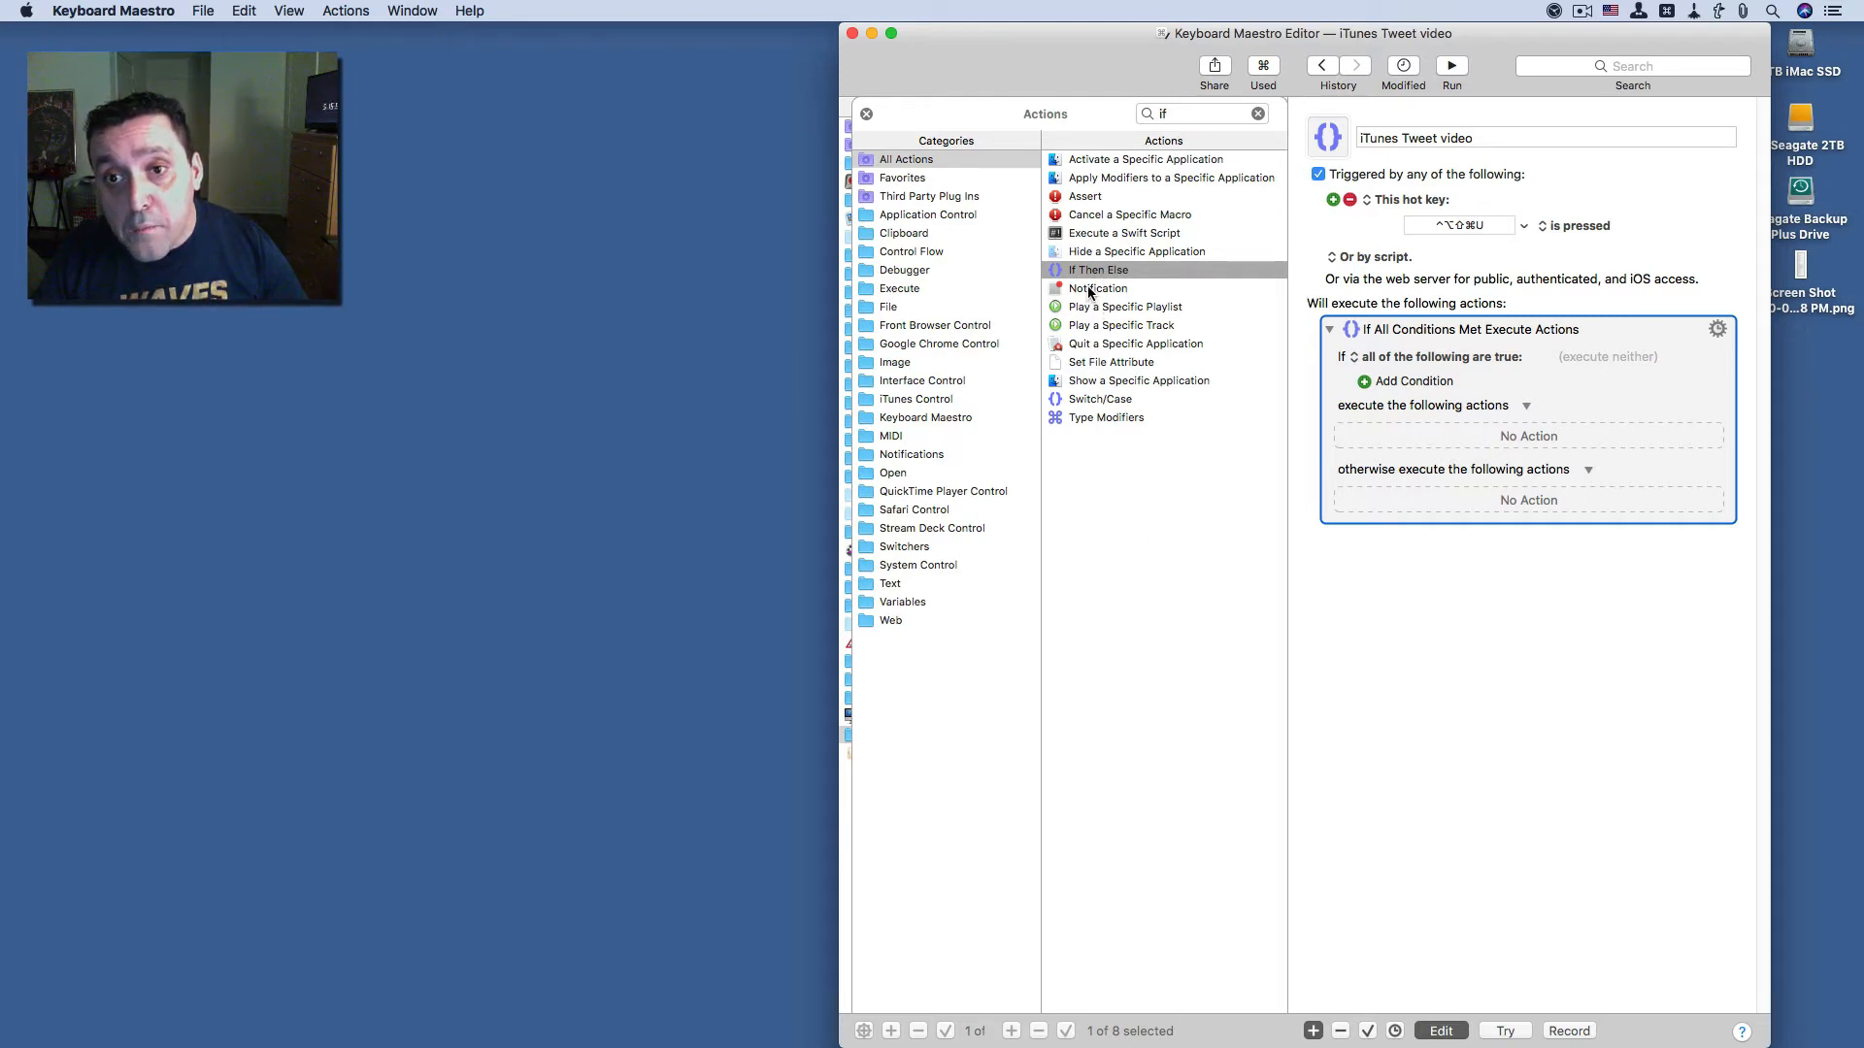
# - Add a Notification action to the otherwise branch of the If Then Else action
pyautogui.click(1088, 289)
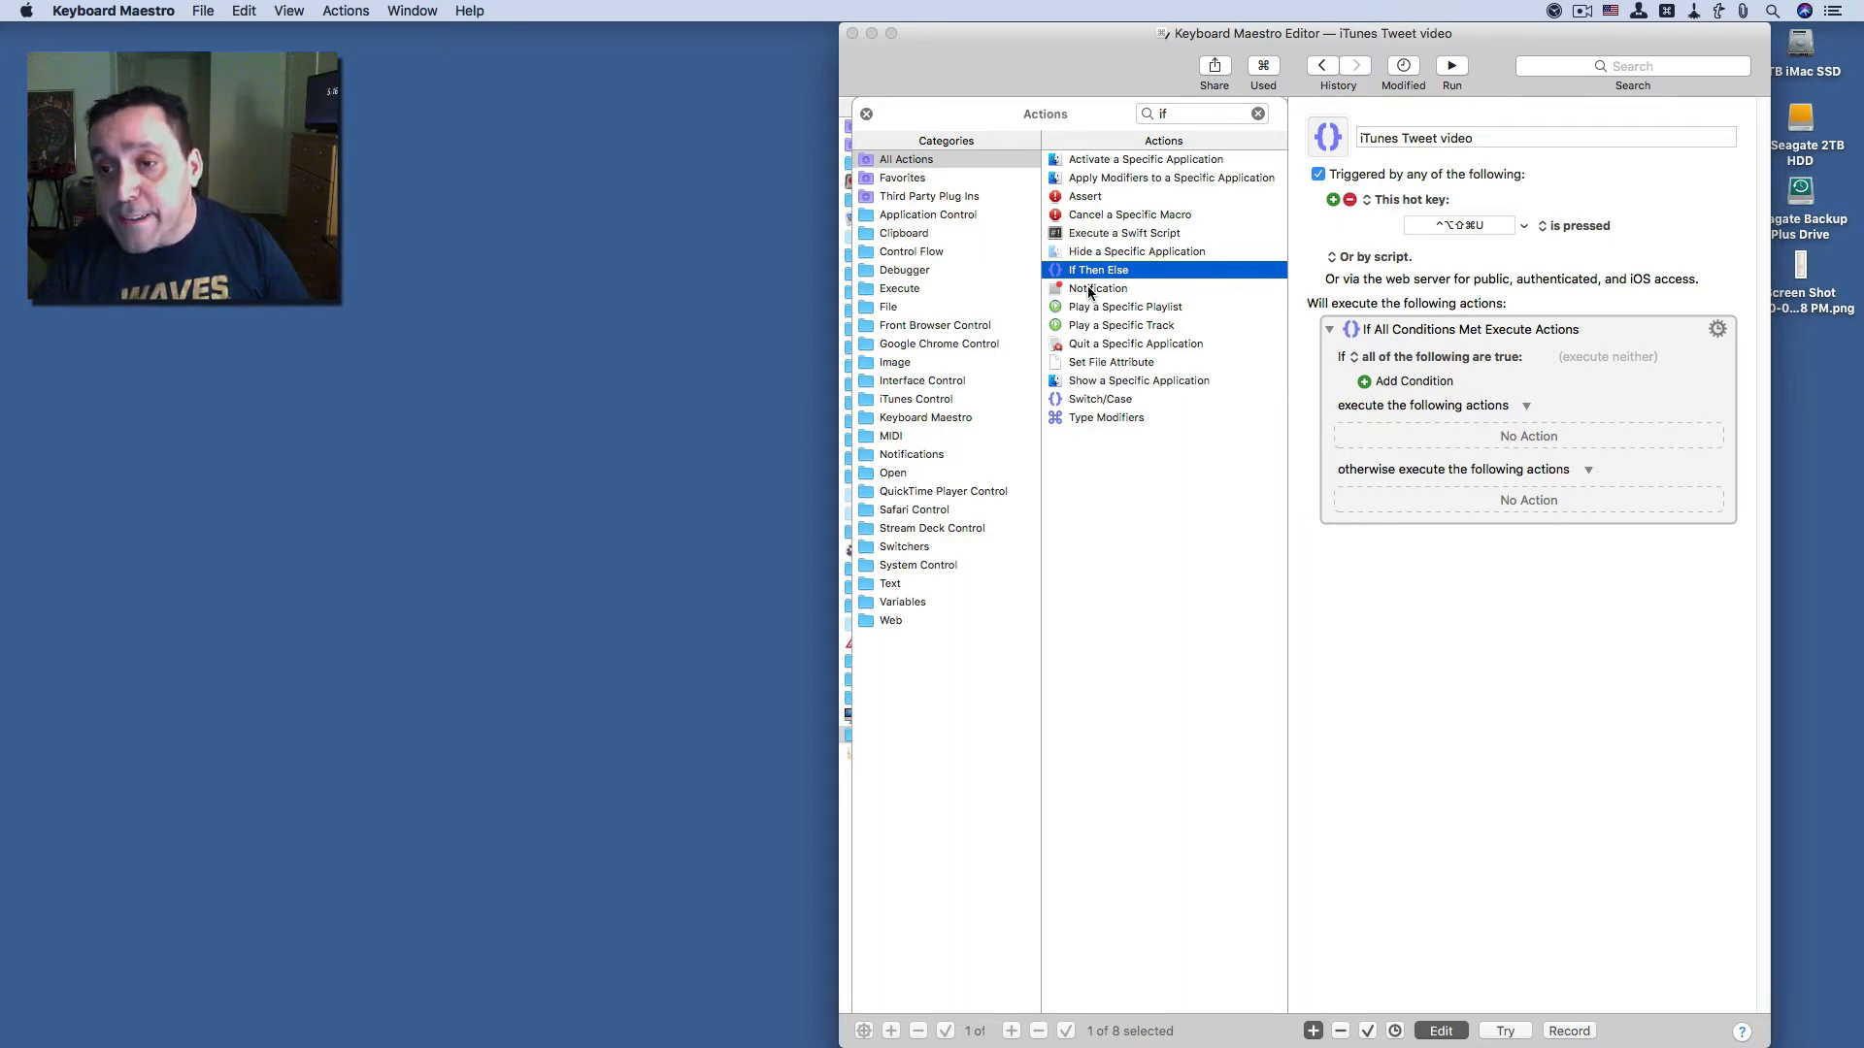
pyautogui.moveTo(1089, 292); pyautogui.dragTo(1396, 499)
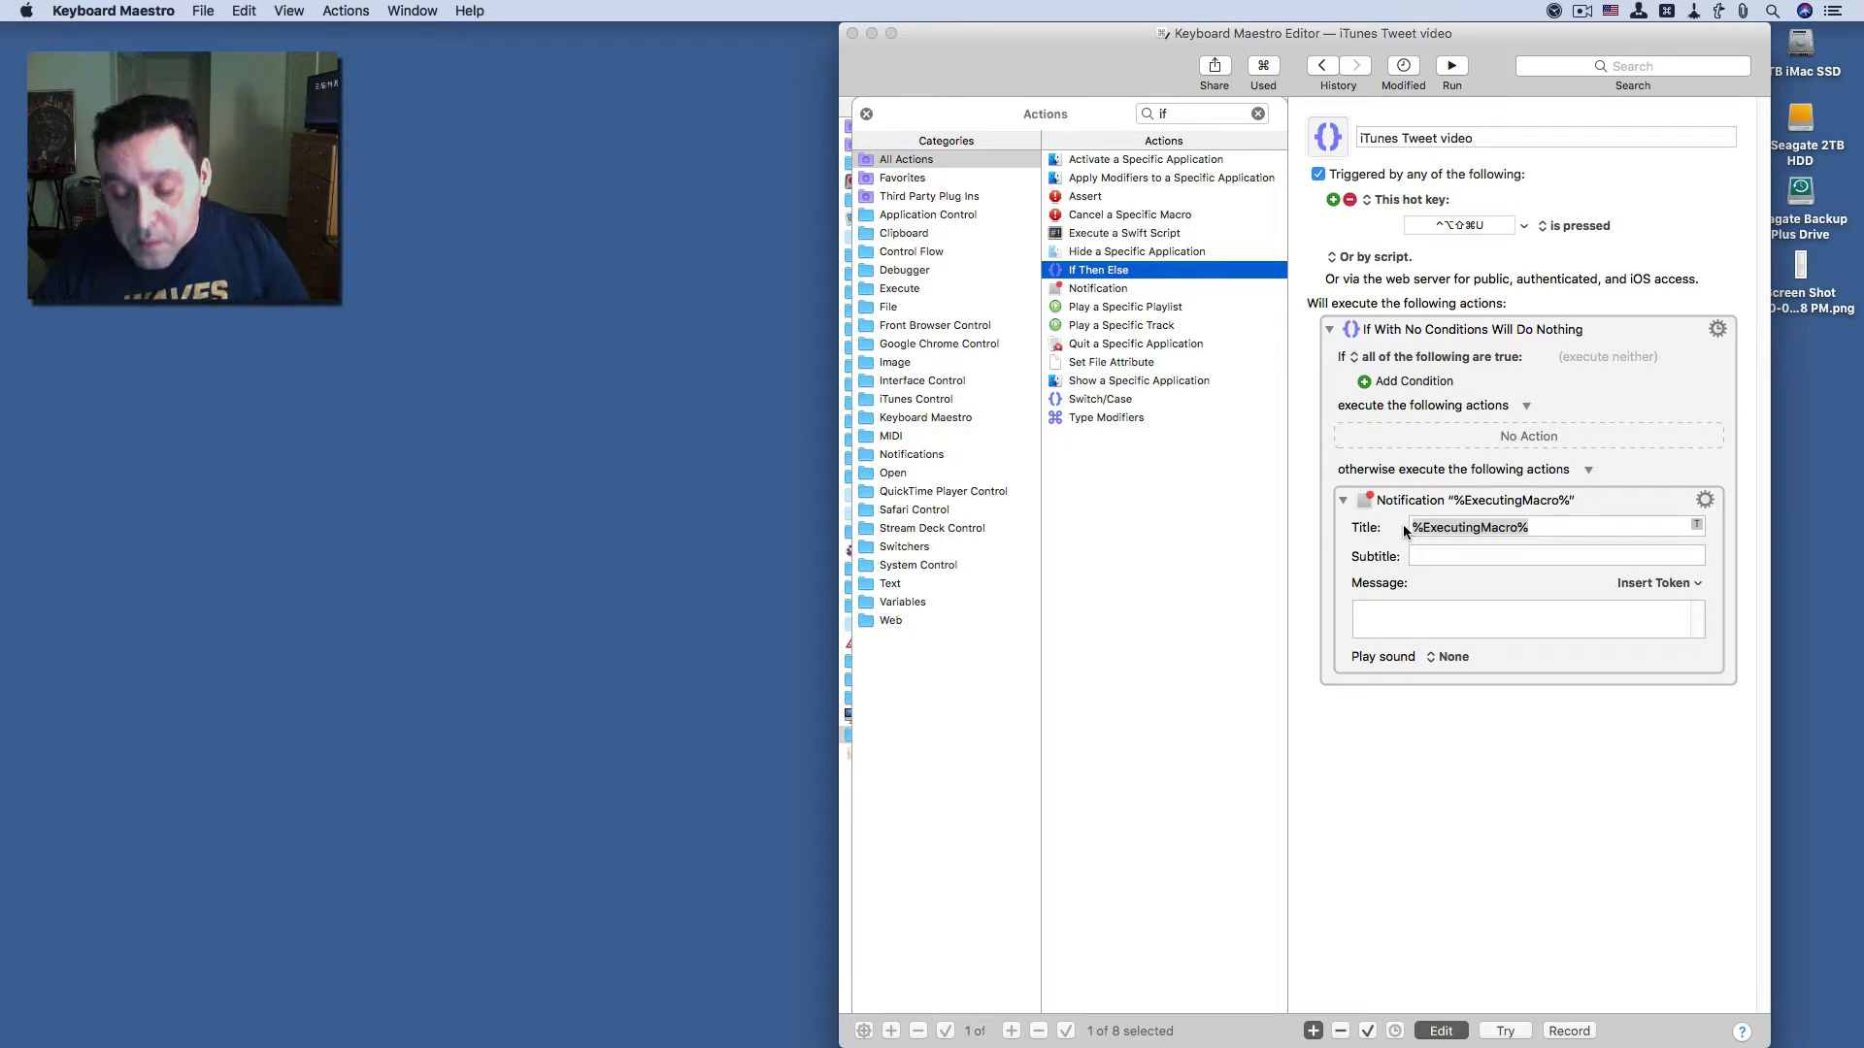
pyautogui.press('i')
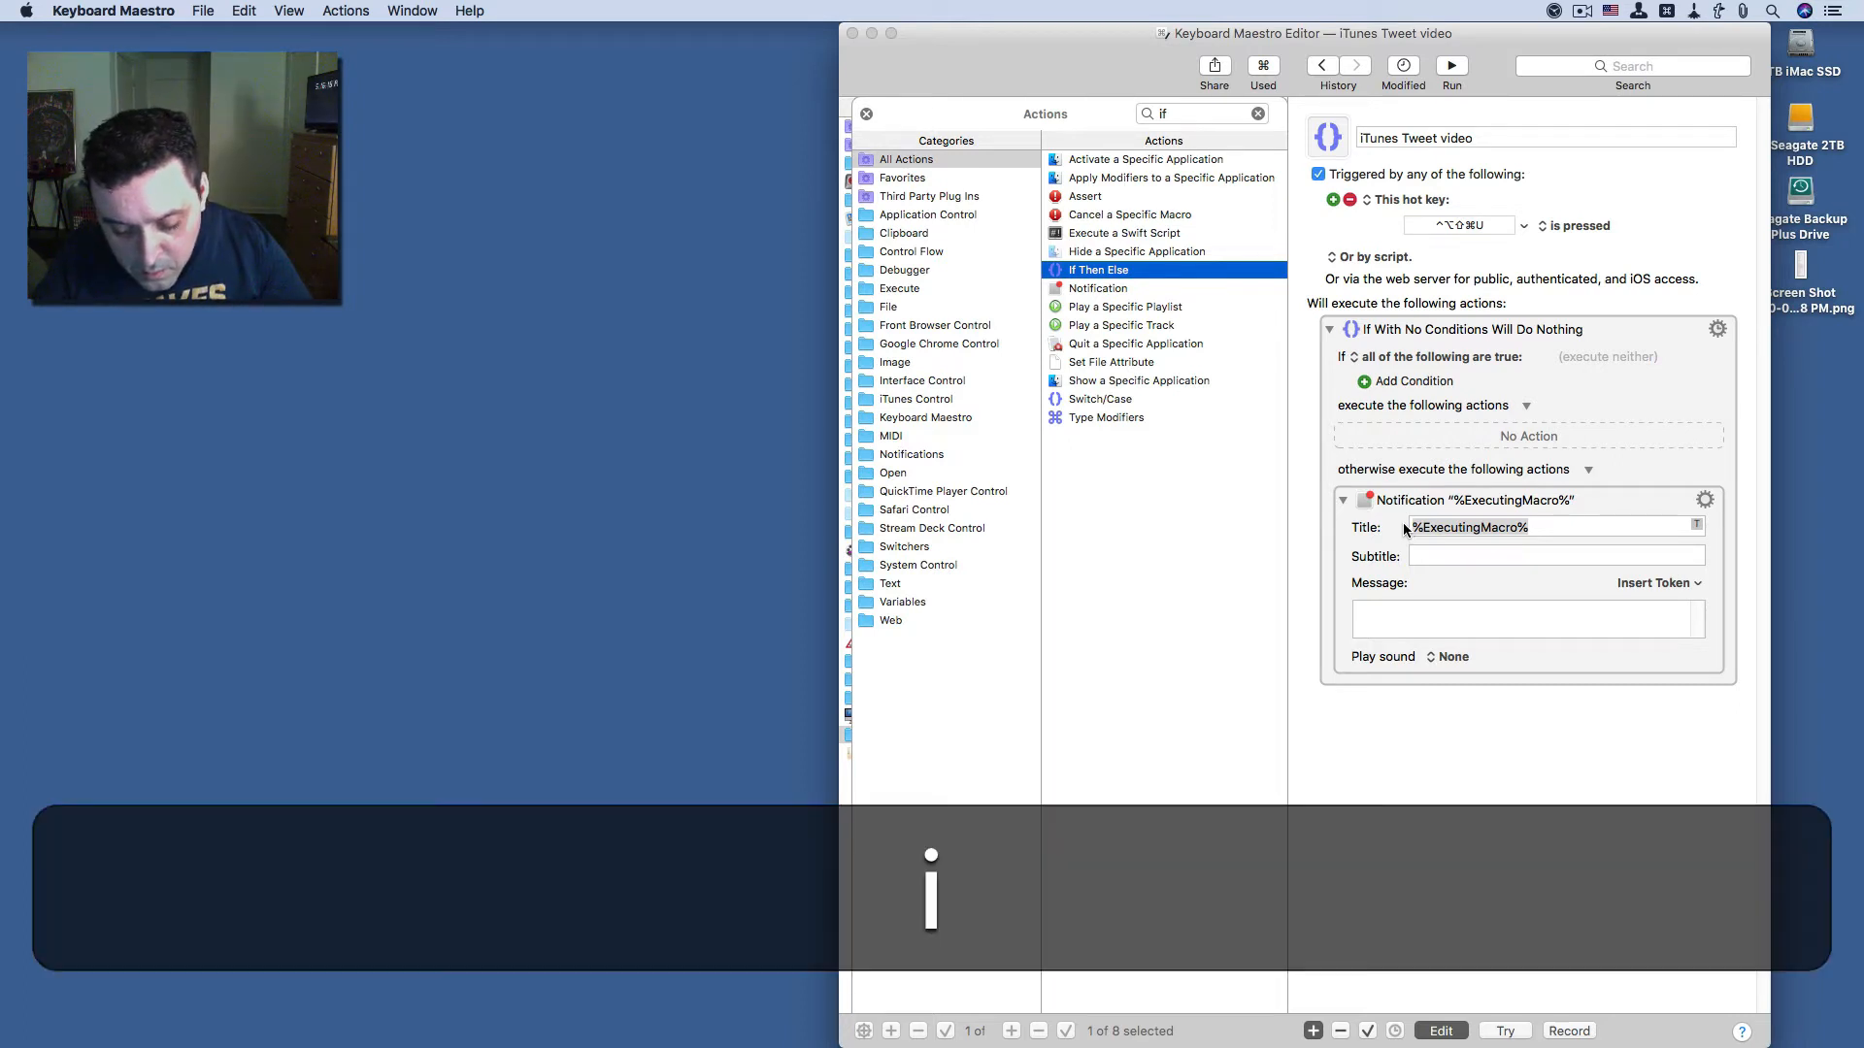
pyautogui.press('n')
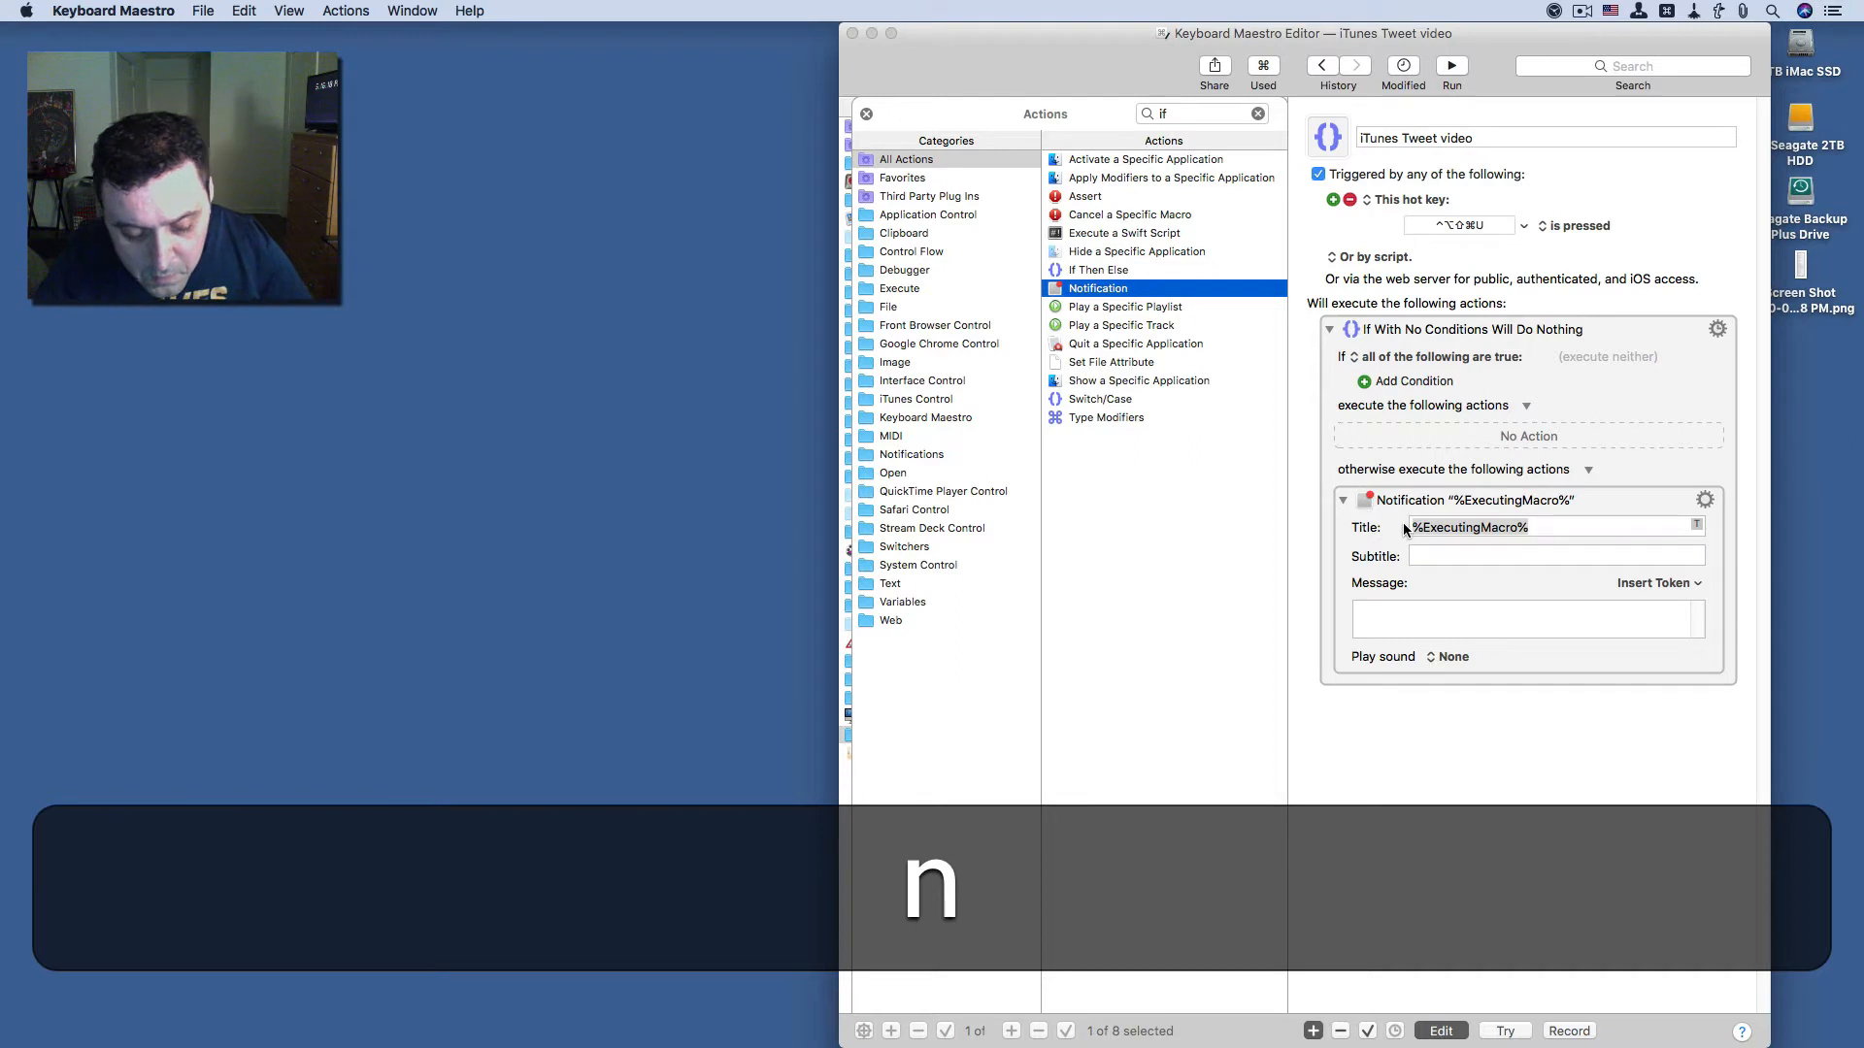
pyautogui.press('s')
pyautogui.press('space')
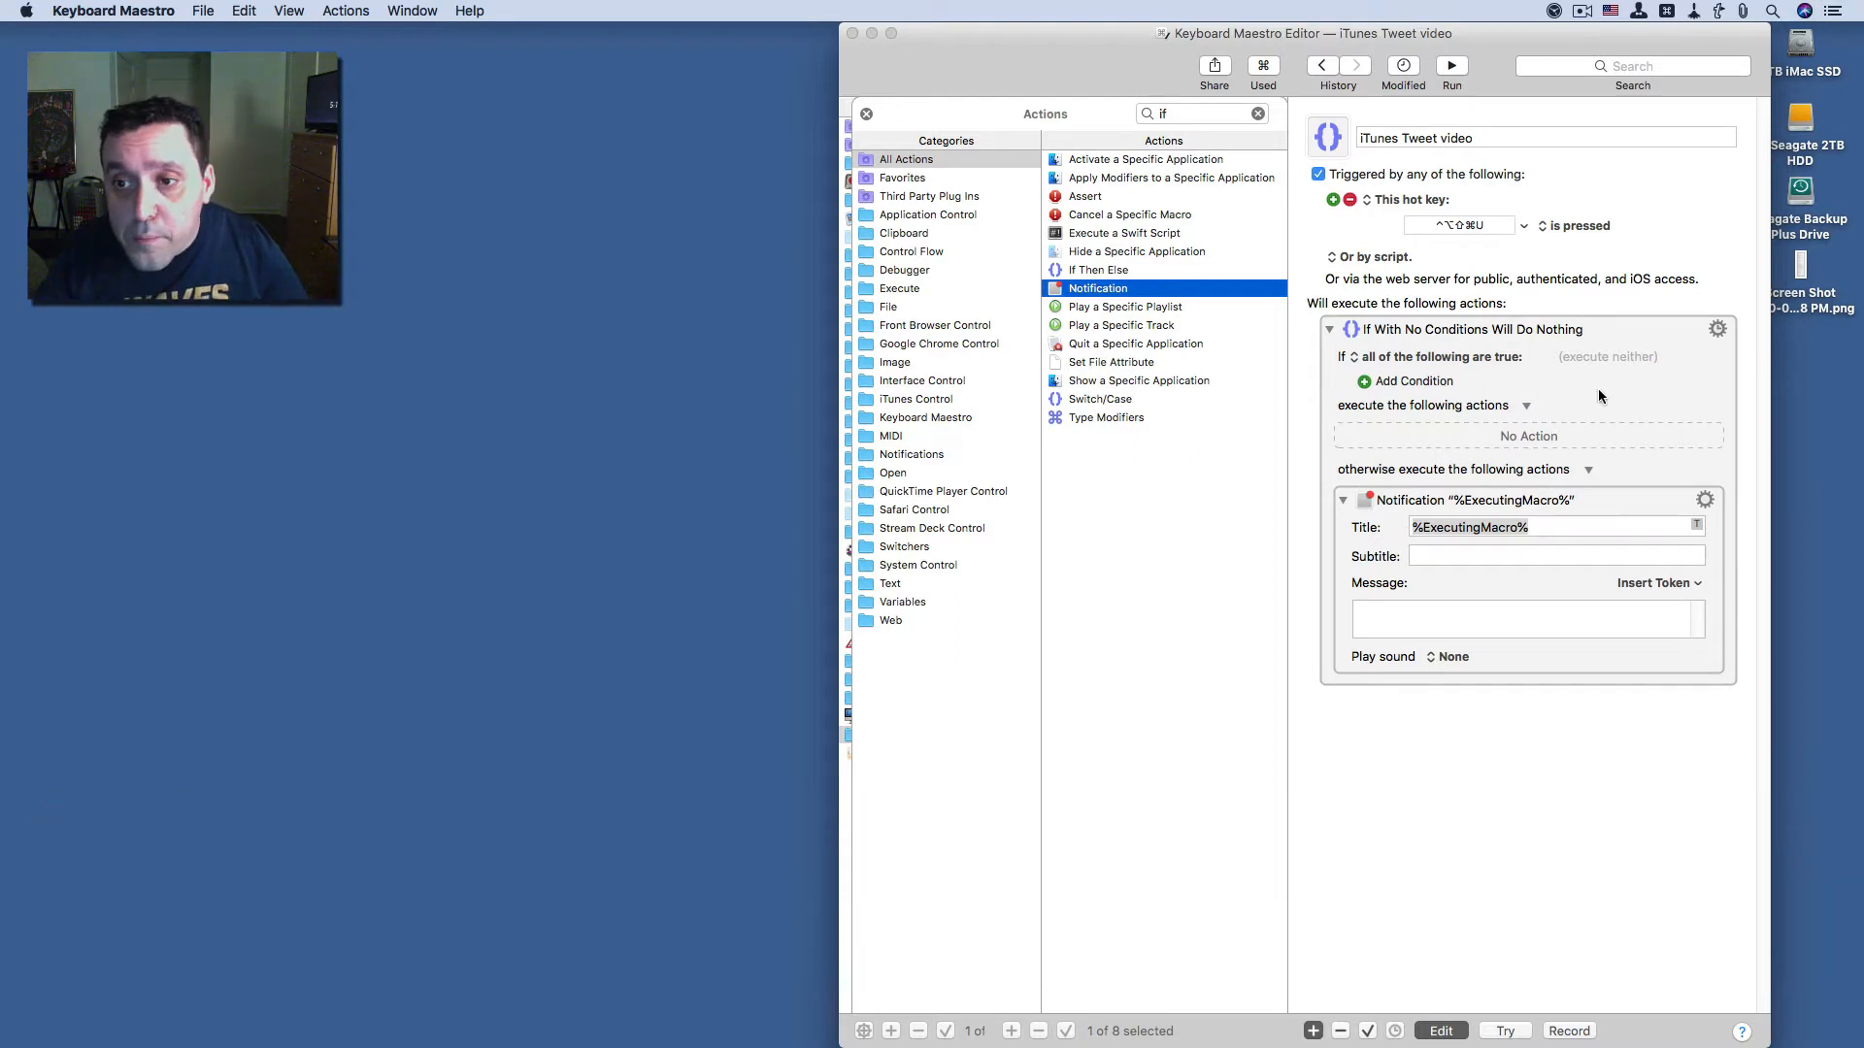
# - Replace the notification's default title with "iTunes bot Activated"
pyautogui.click(1575, 533)
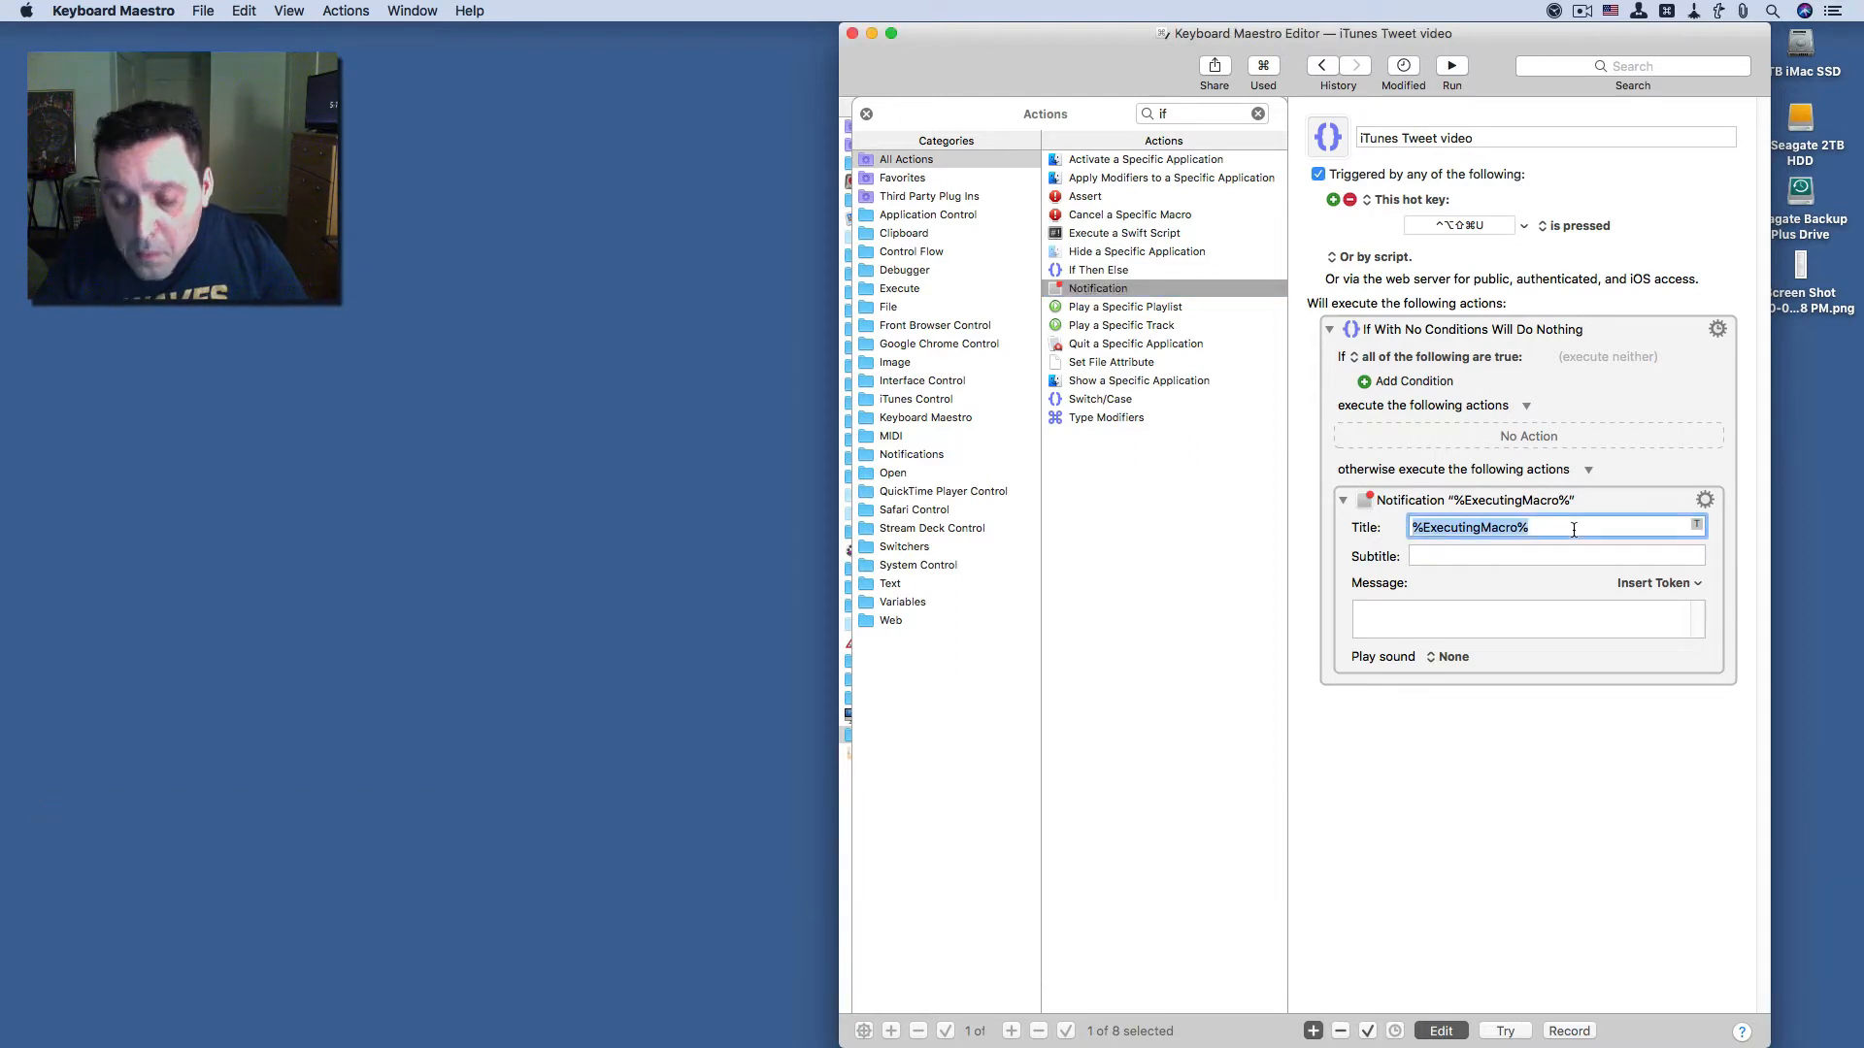
pyautogui.write('i')
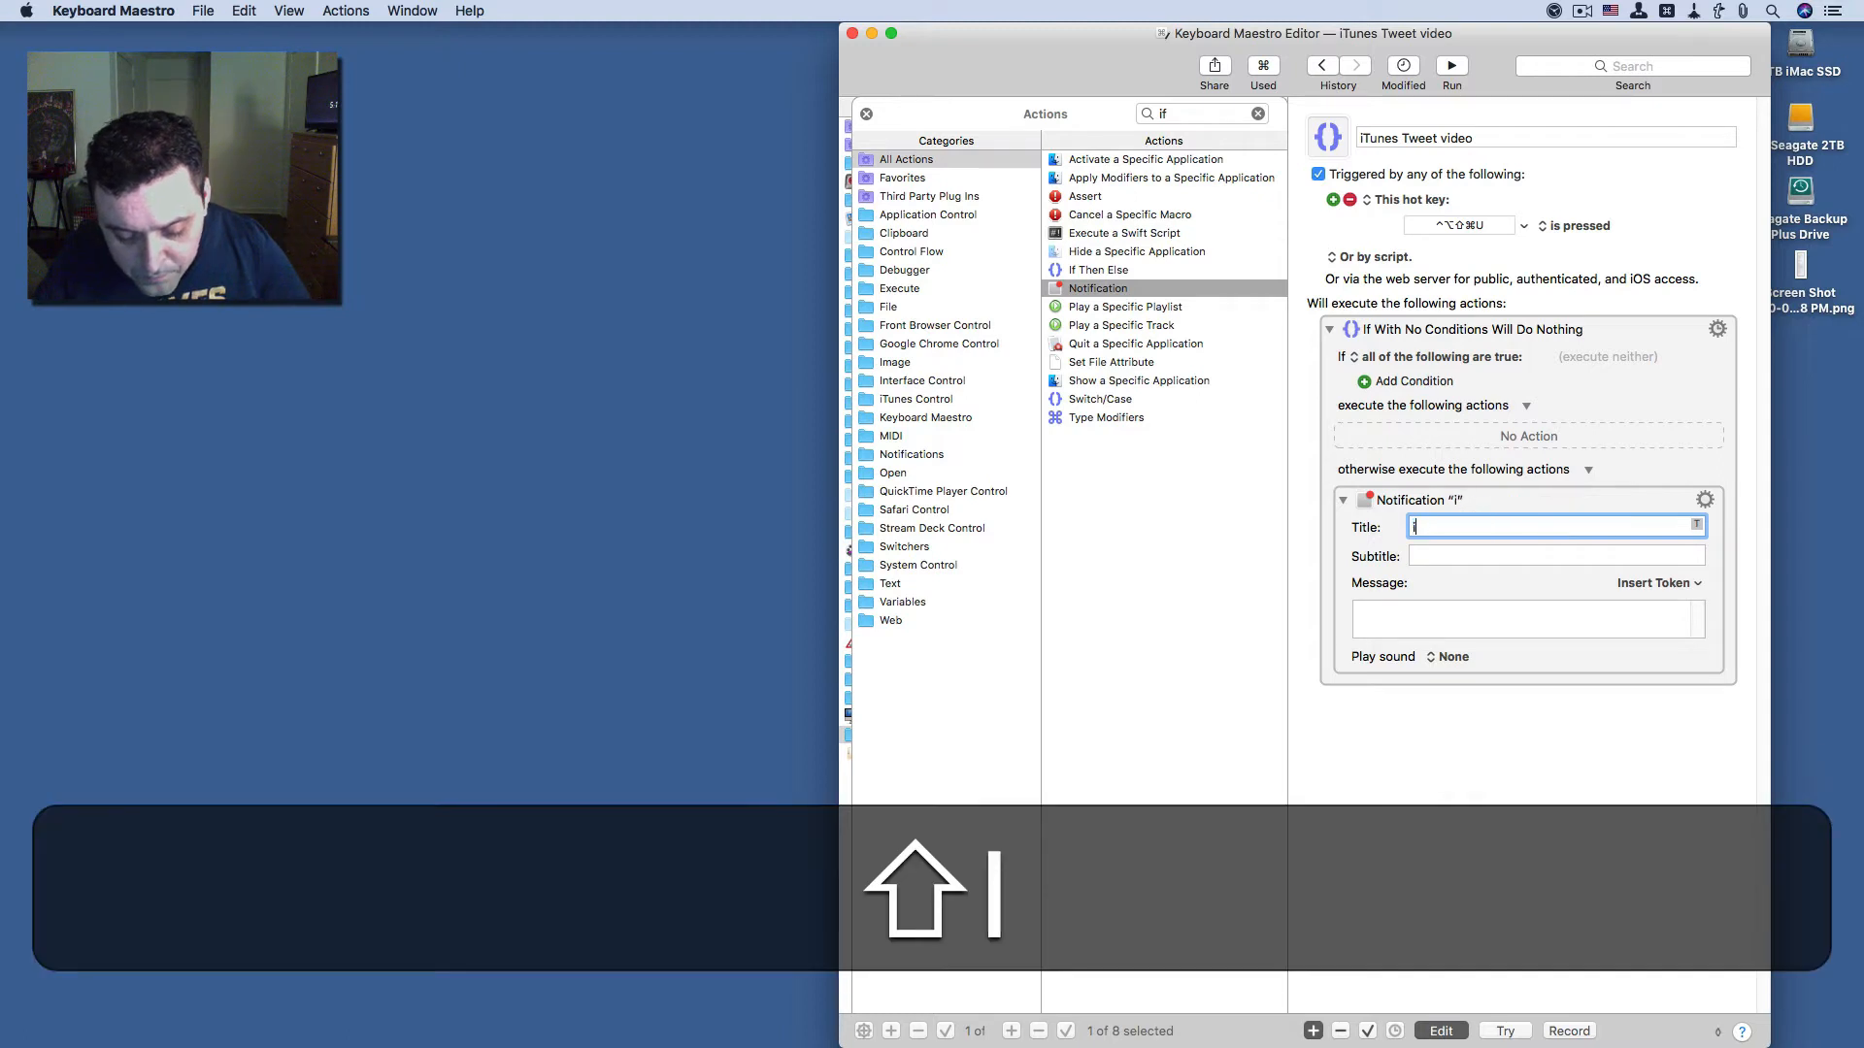
pyautogui.write('Tunes ')
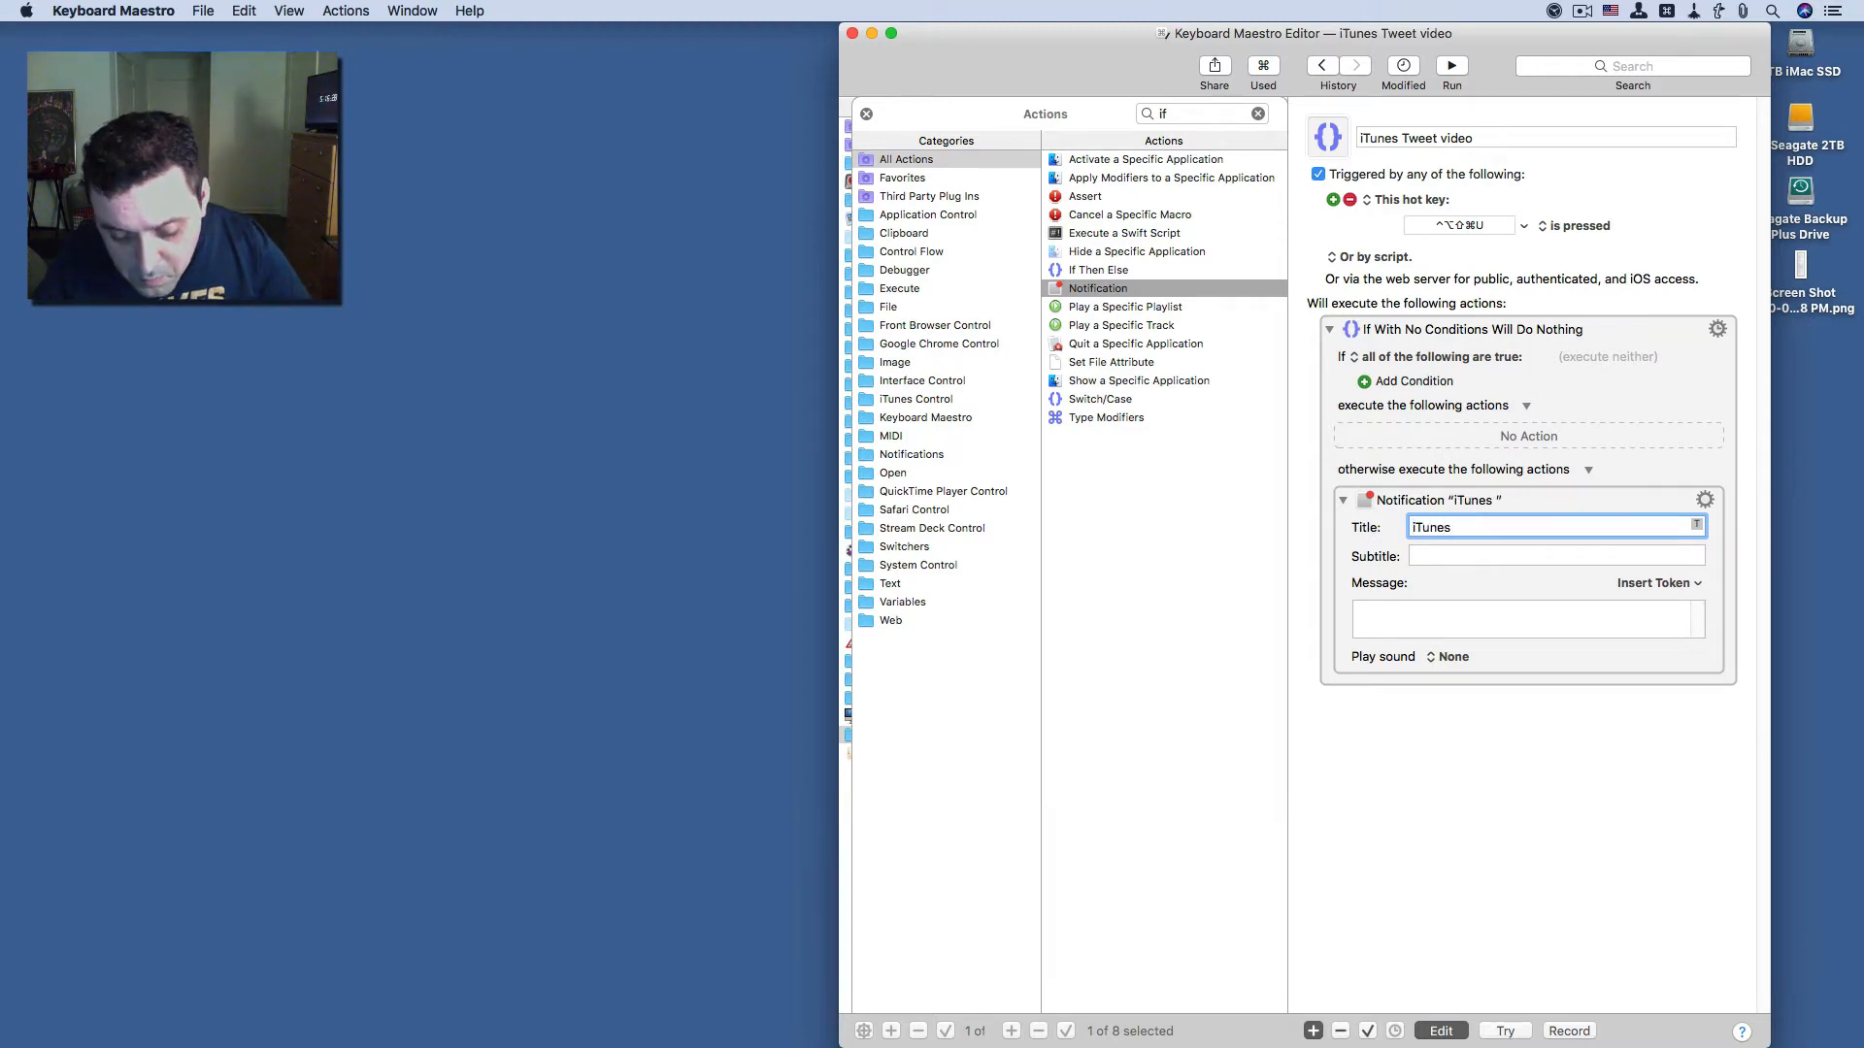
pyautogui.write('bot ')
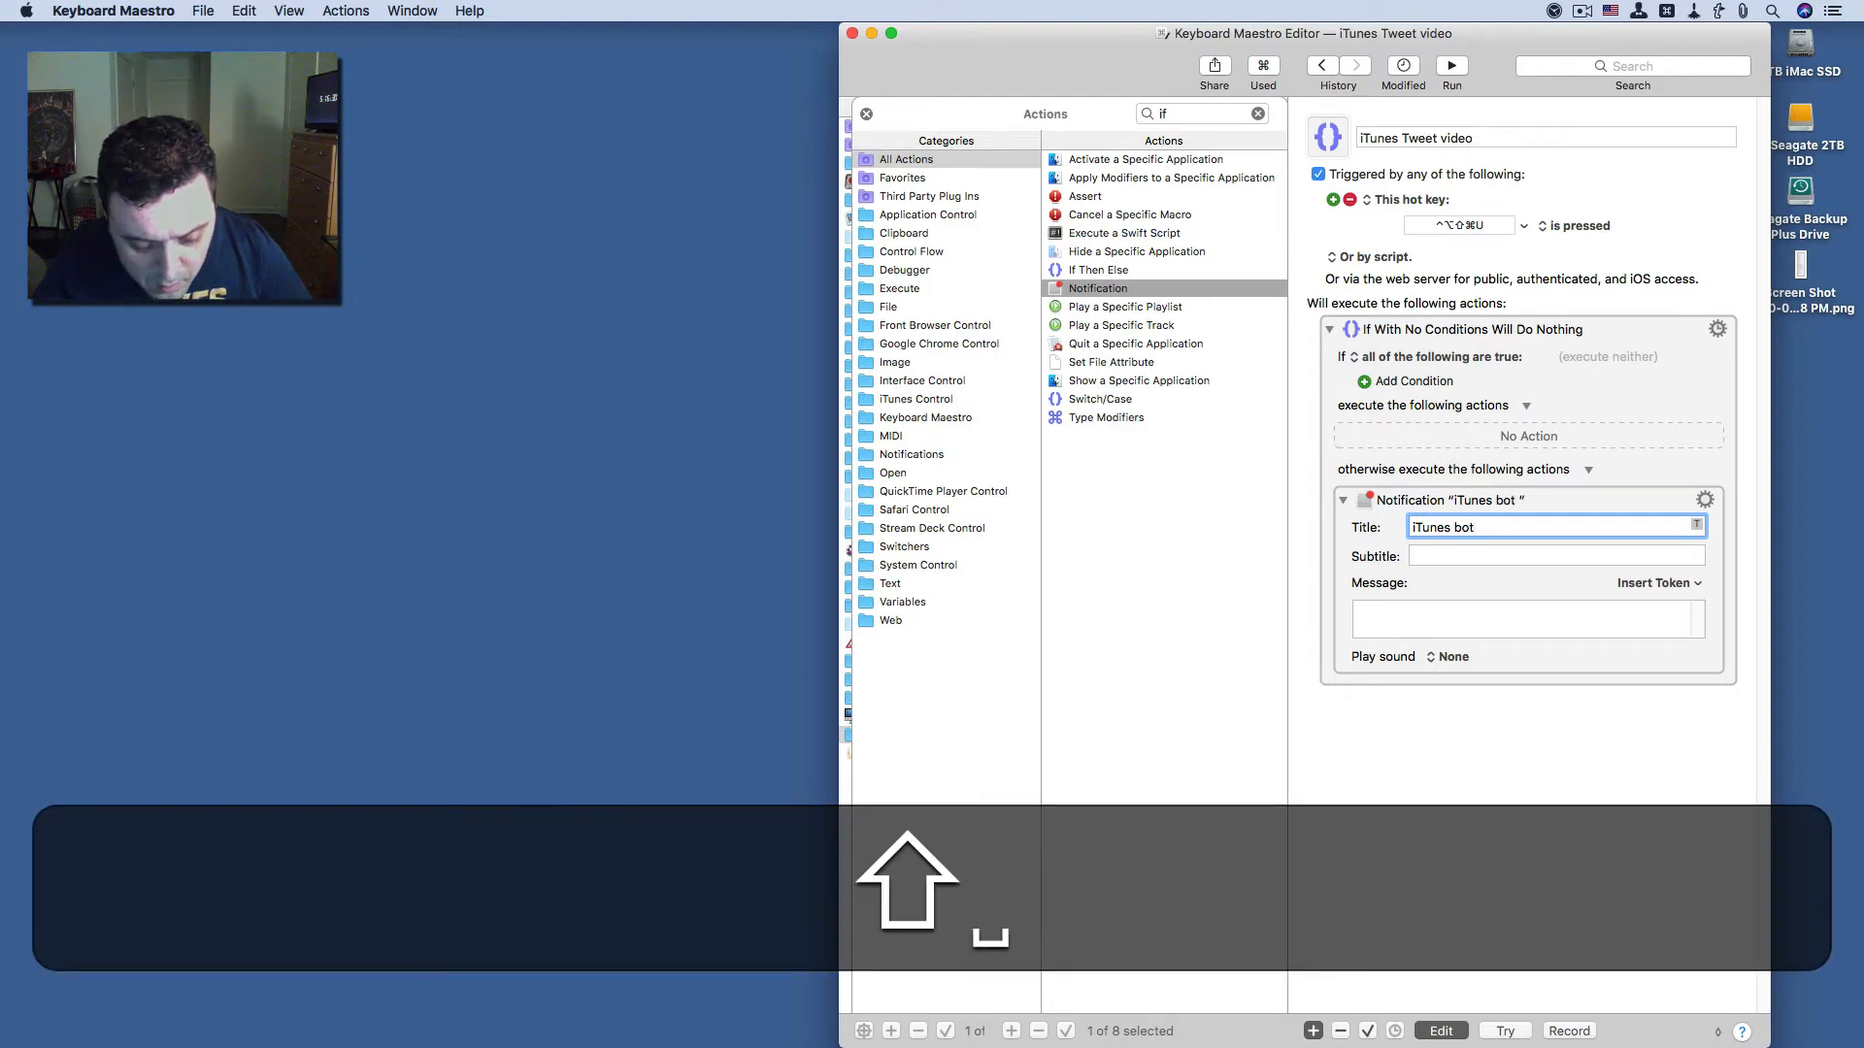
pyautogui.write('Activ')
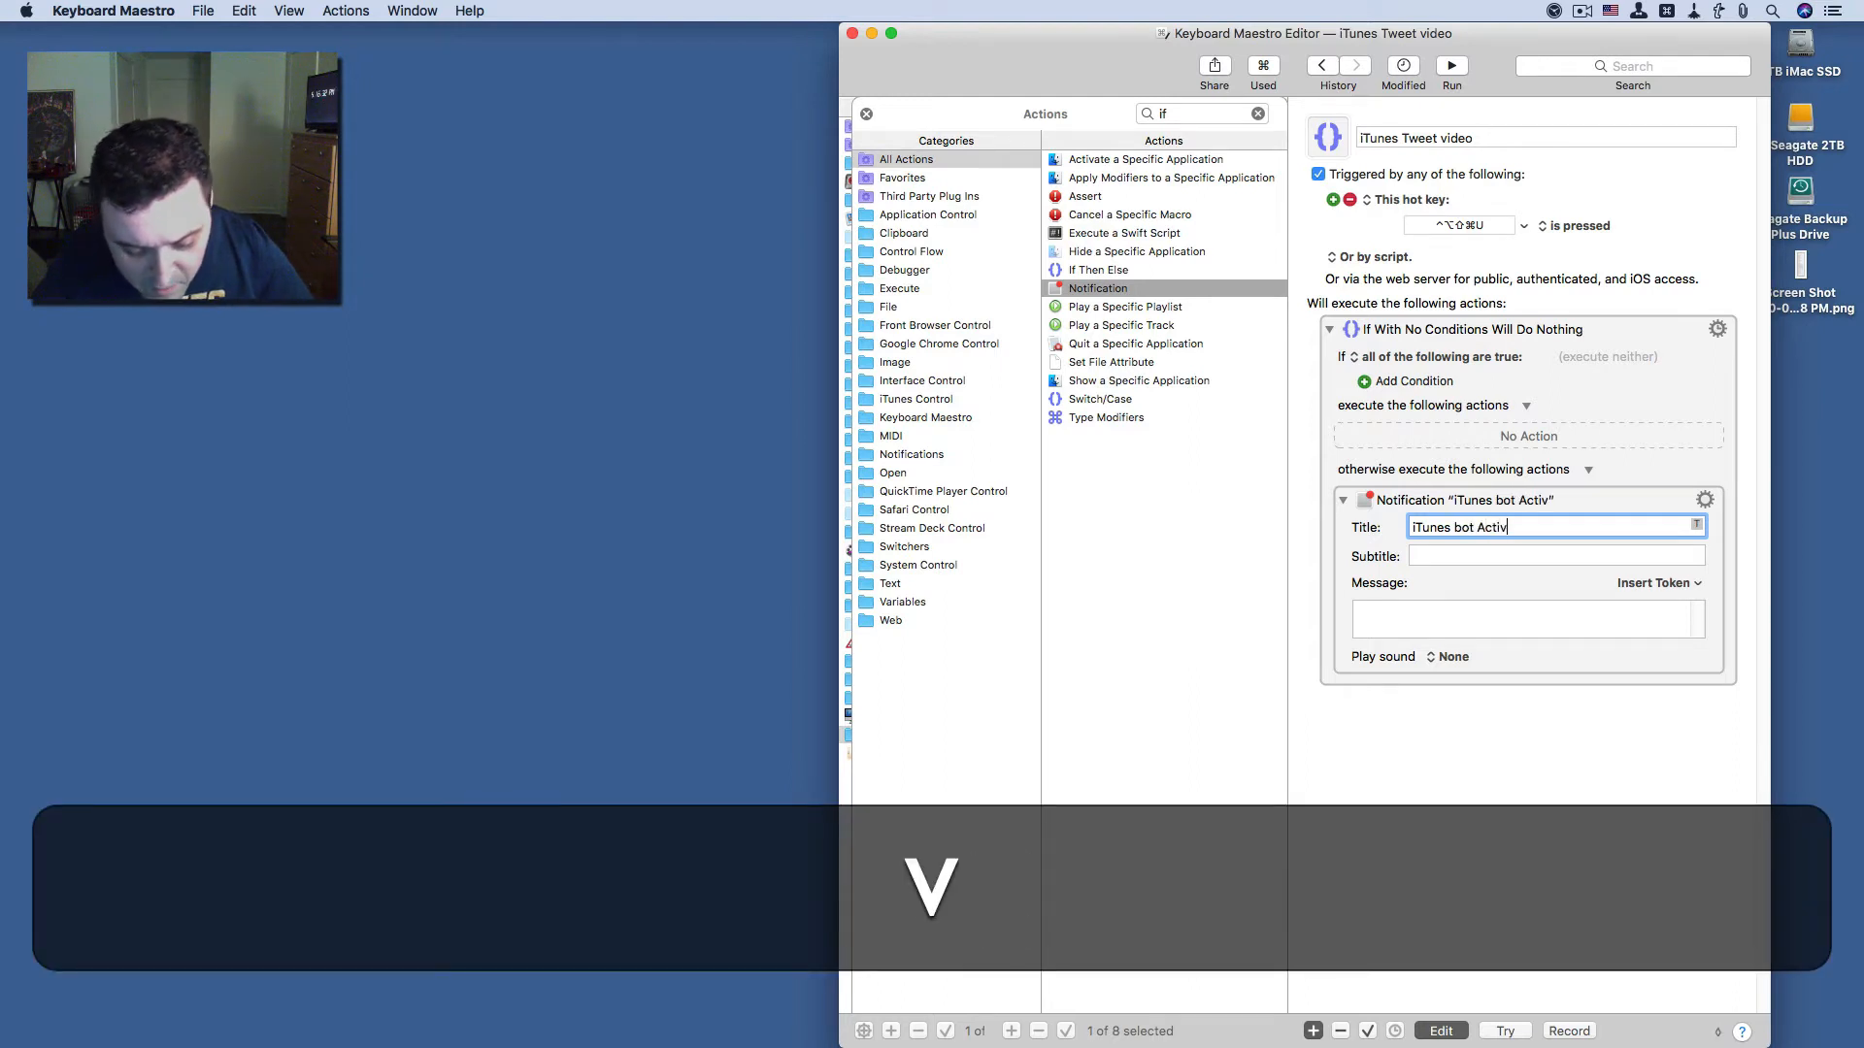
pyautogui.write('ated')
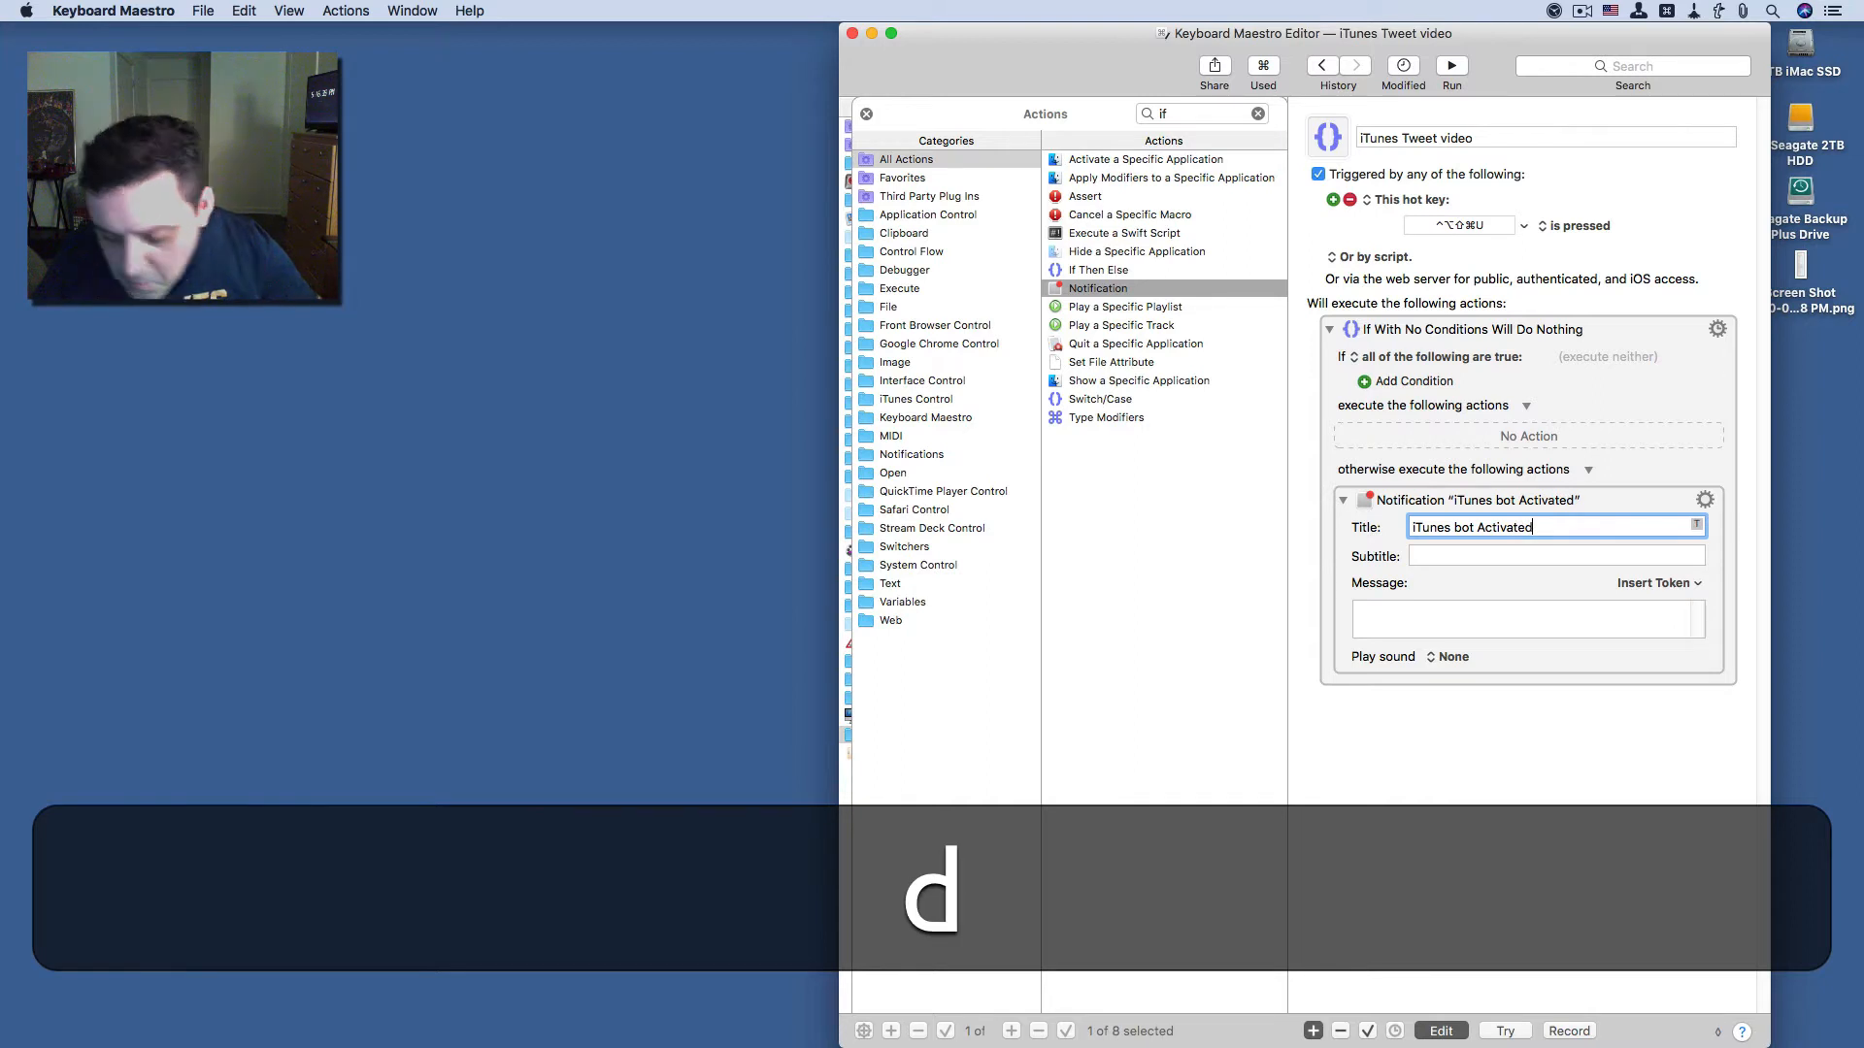
# - Copy the notification's title text into its message
pyautogui.press('super+shift+d')
pyautogui.press('super+shift+Left')
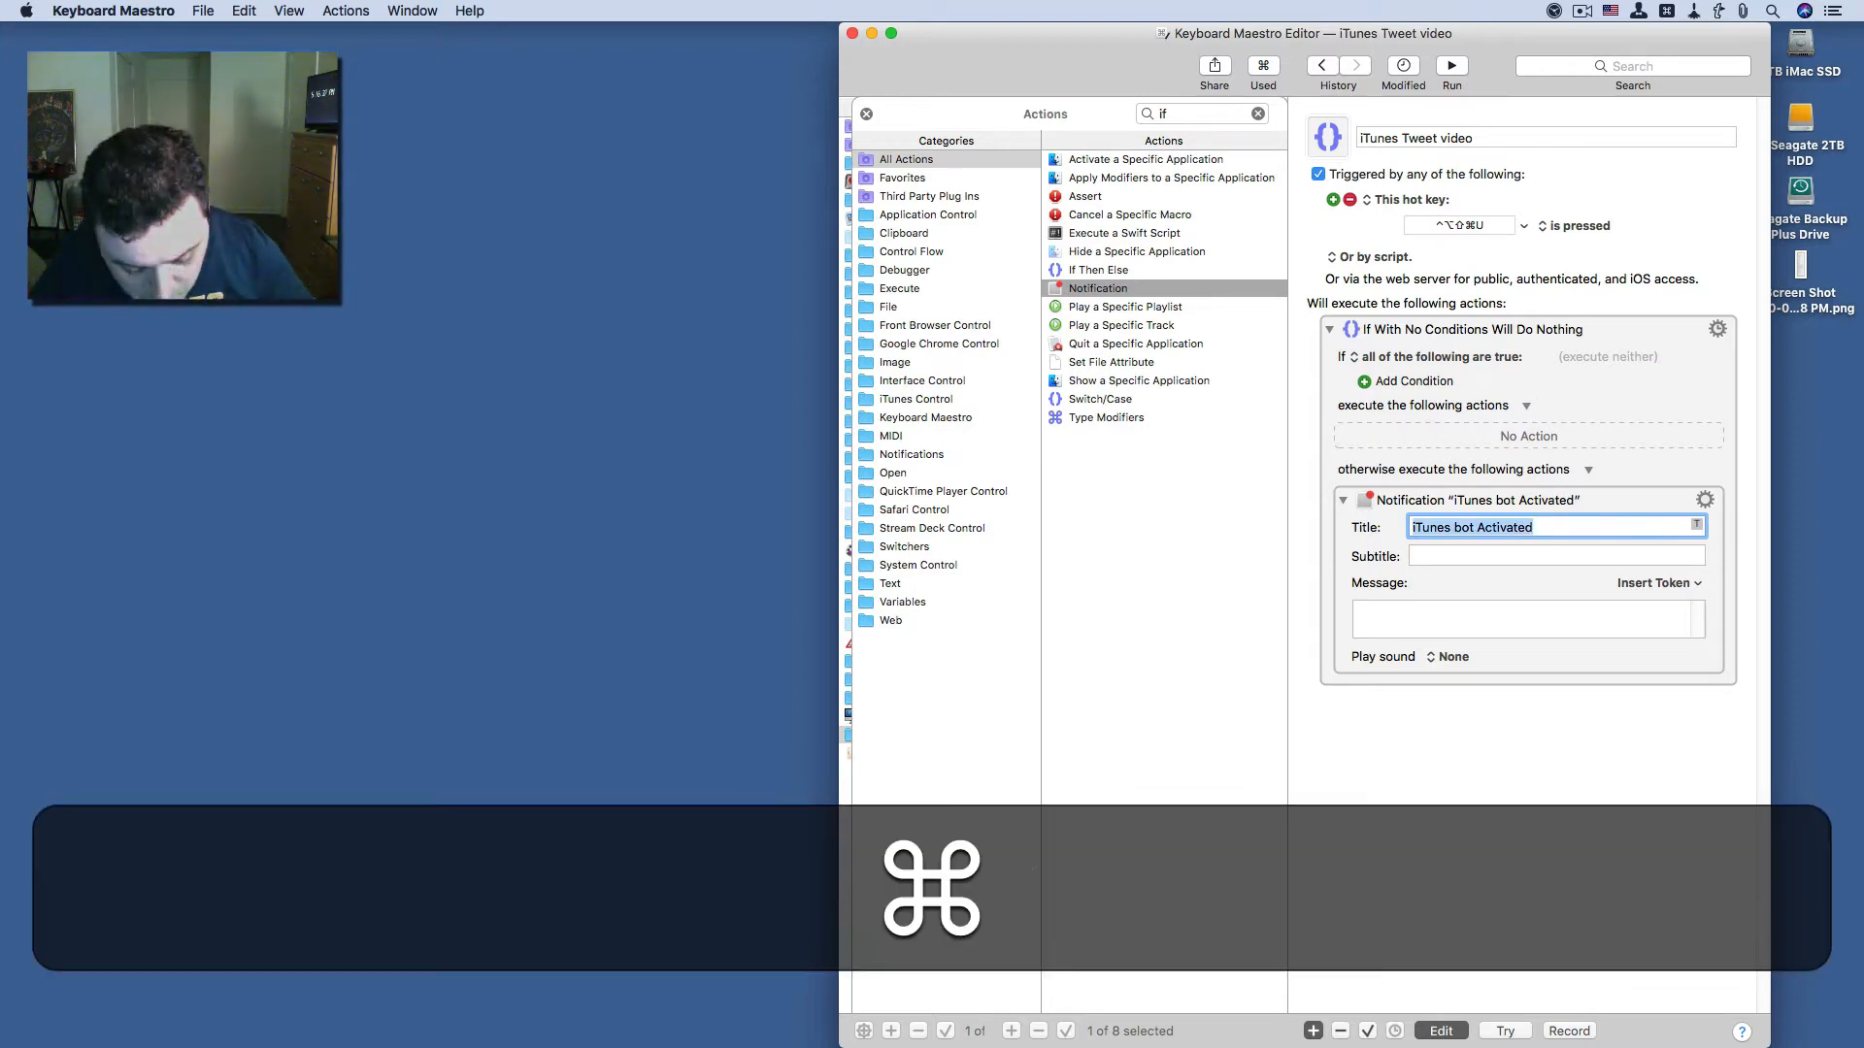
pyautogui.press('super+c')
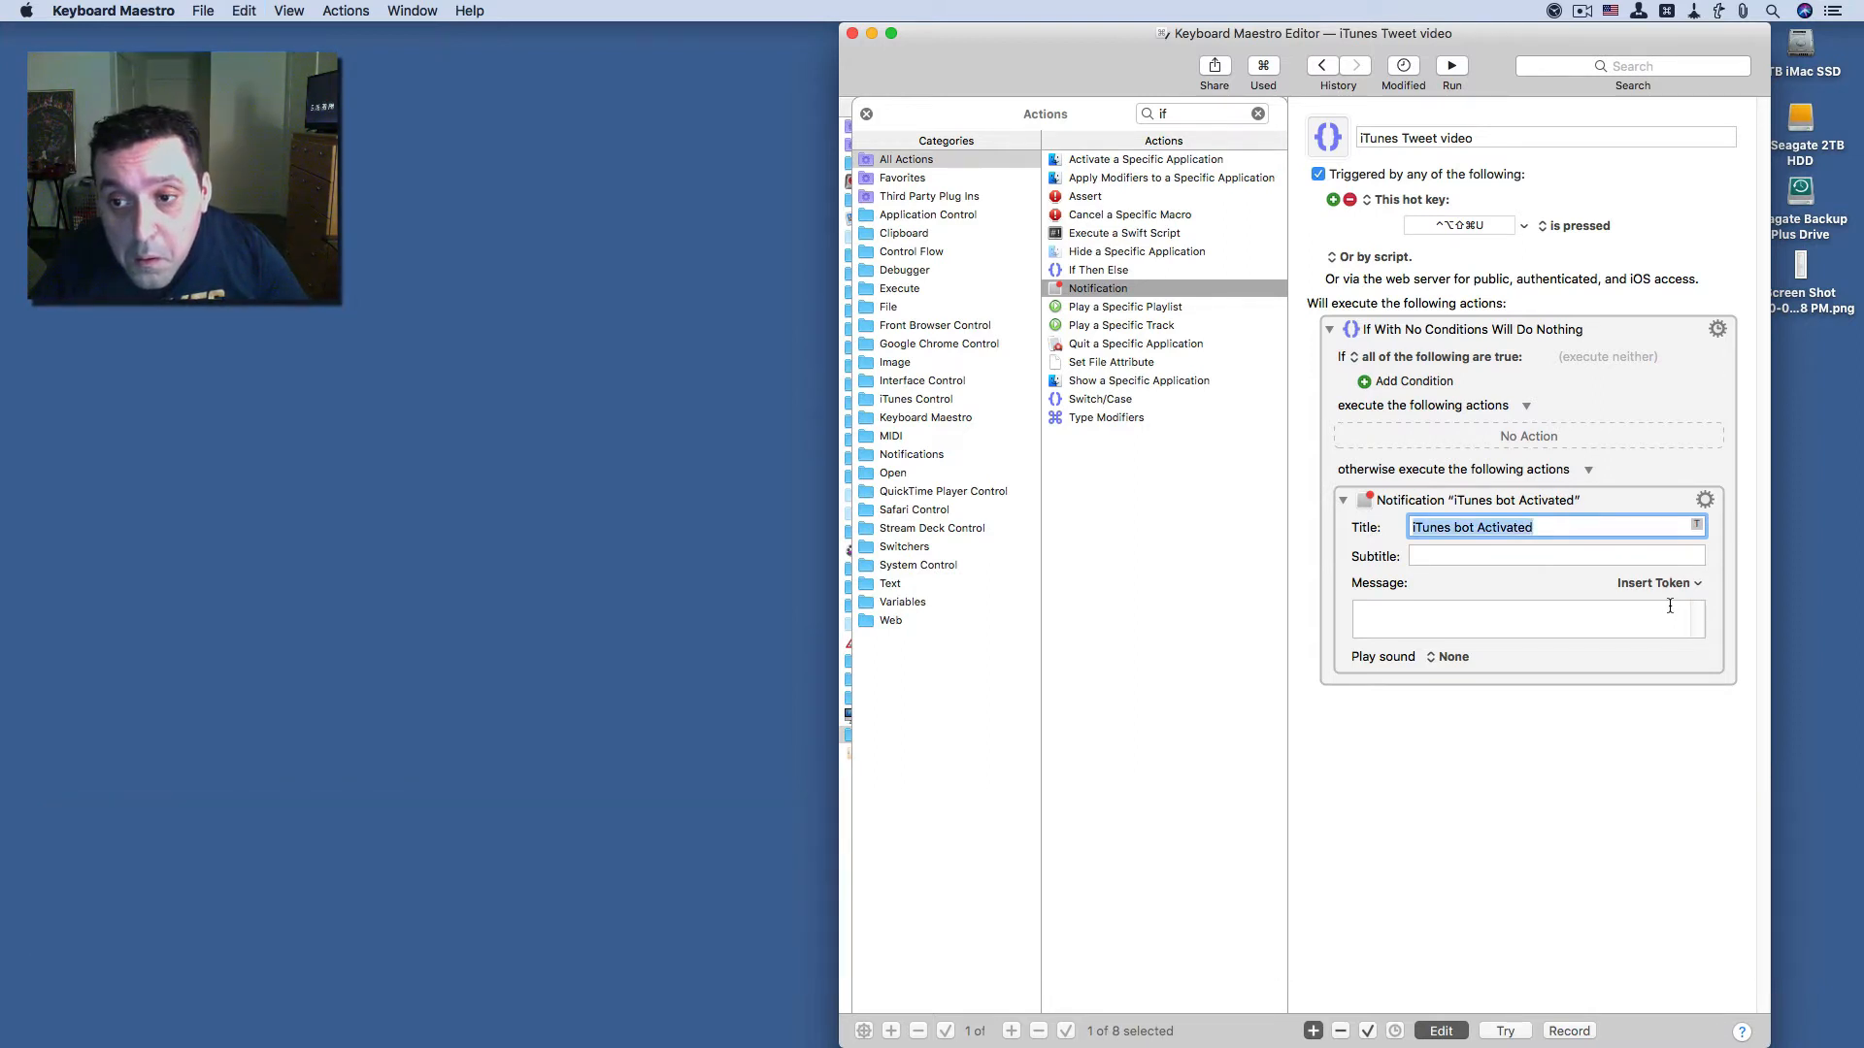
pyautogui.click(1664, 609)
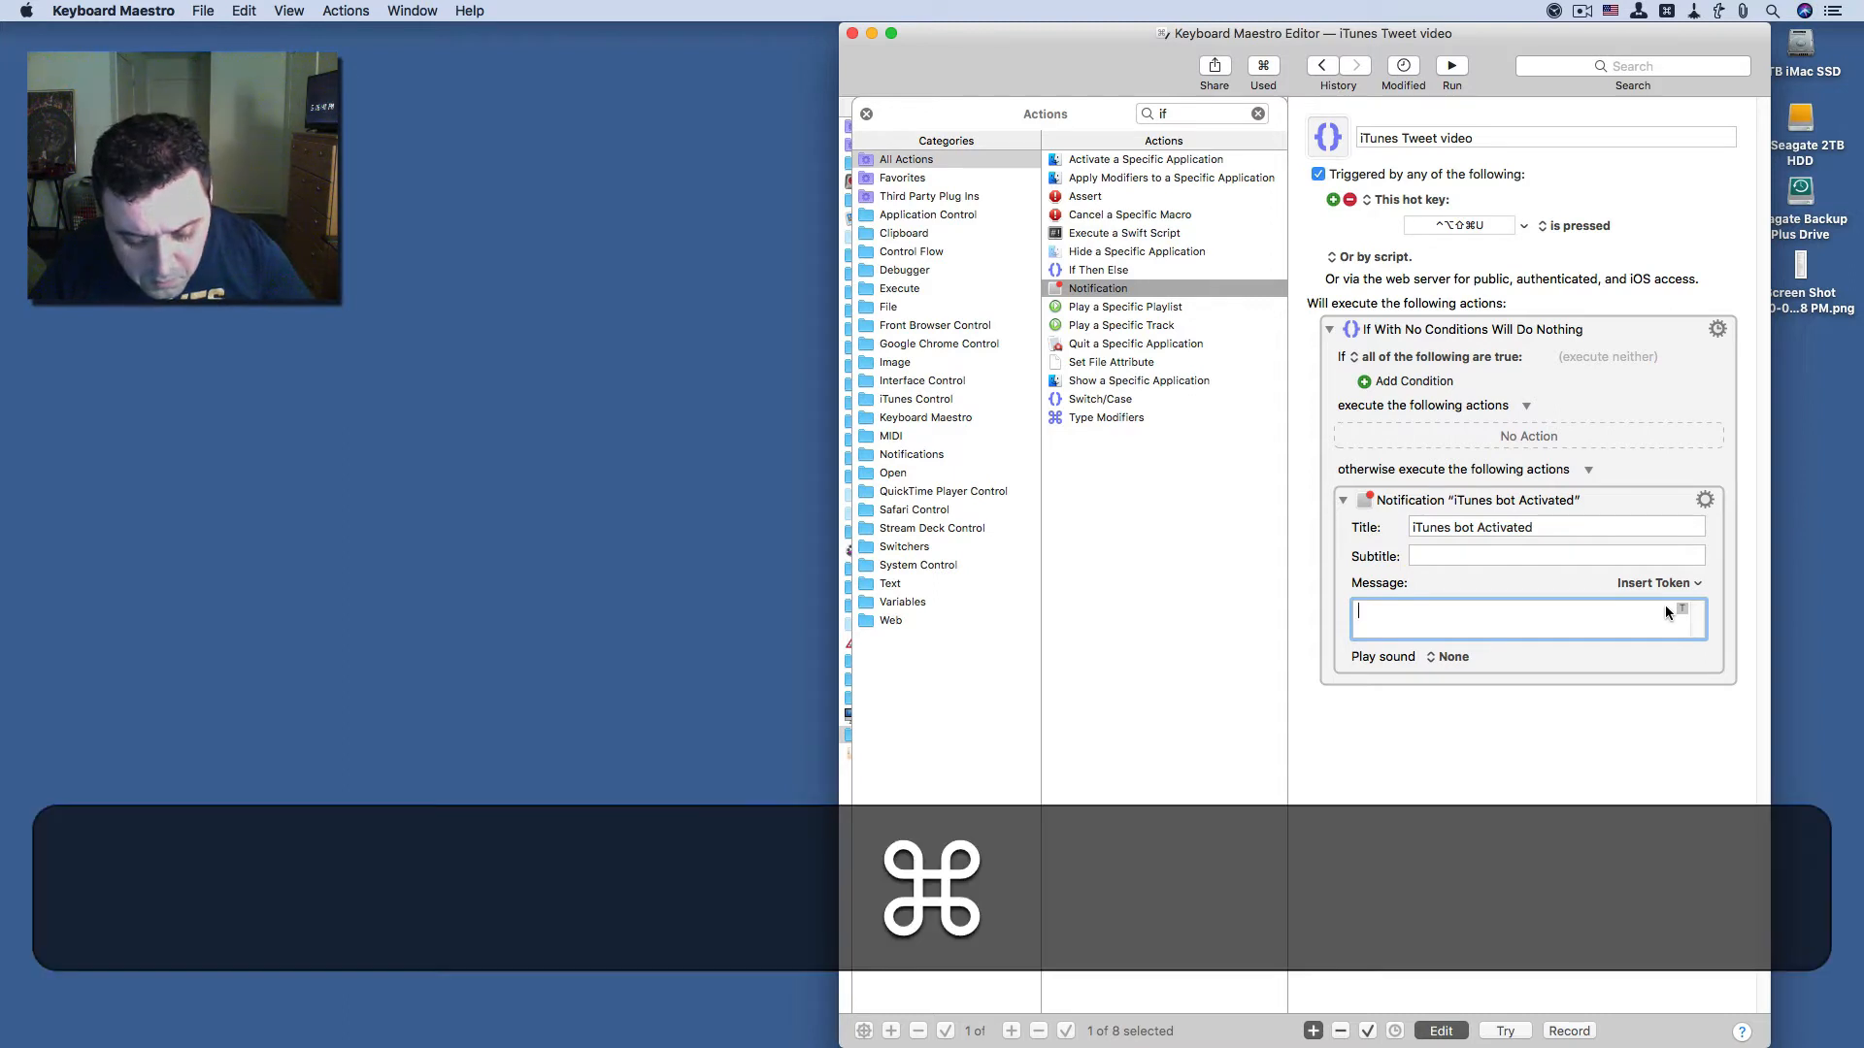
pyautogui.press('super+v')
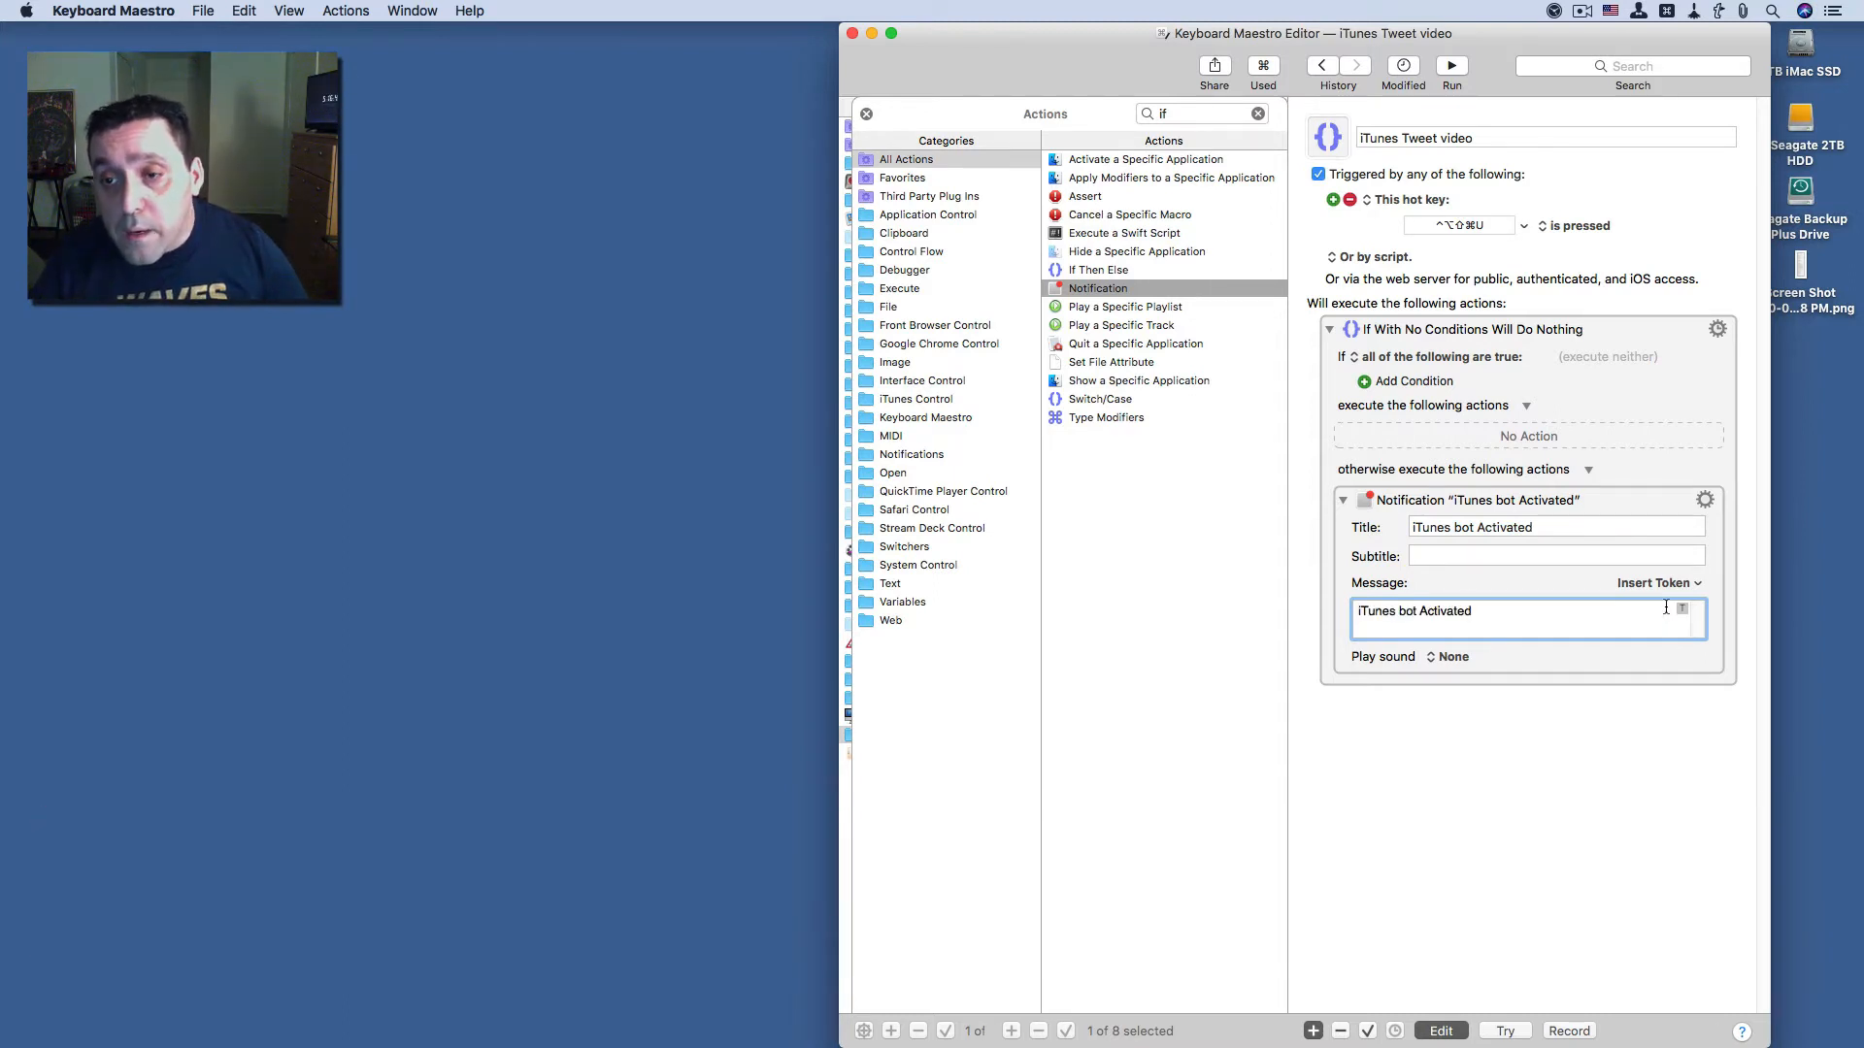
pyautogui.press('Right')
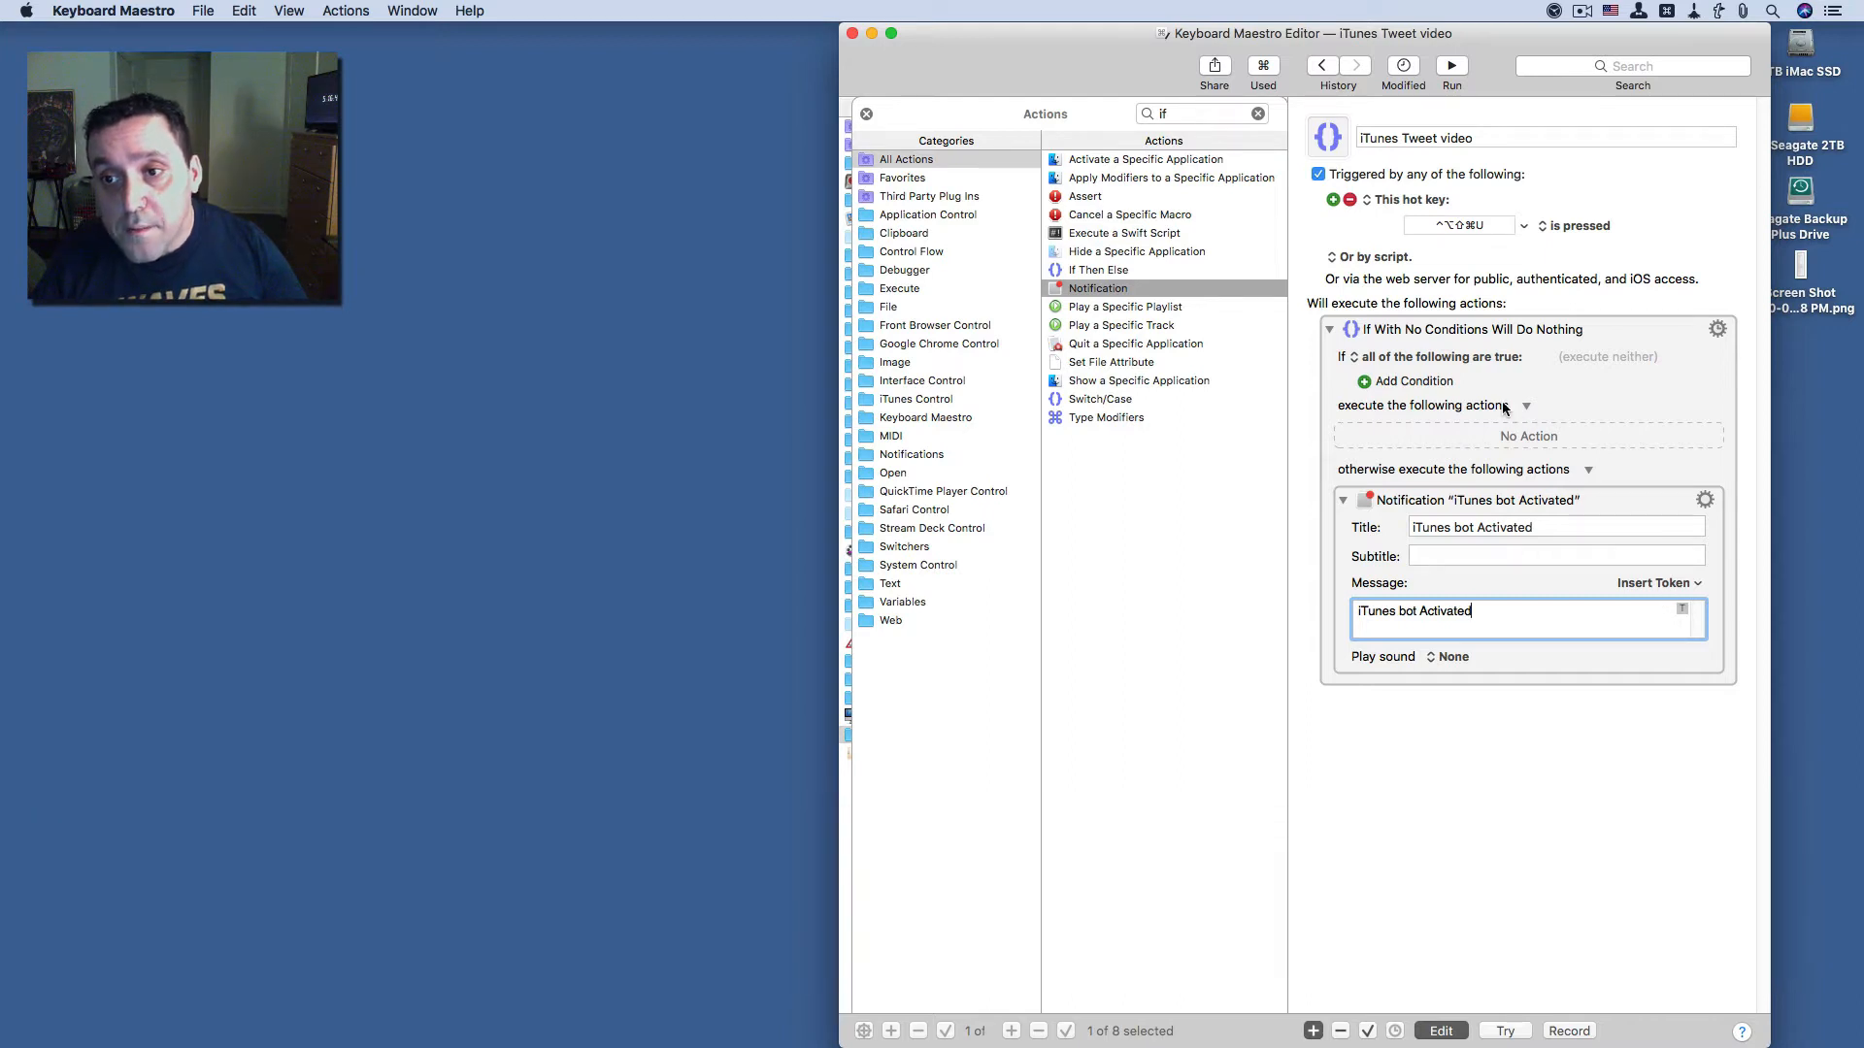
# - Add an application condition to the If Then Else action requiring that iTunes is running
pyautogui.click(1437, 382)
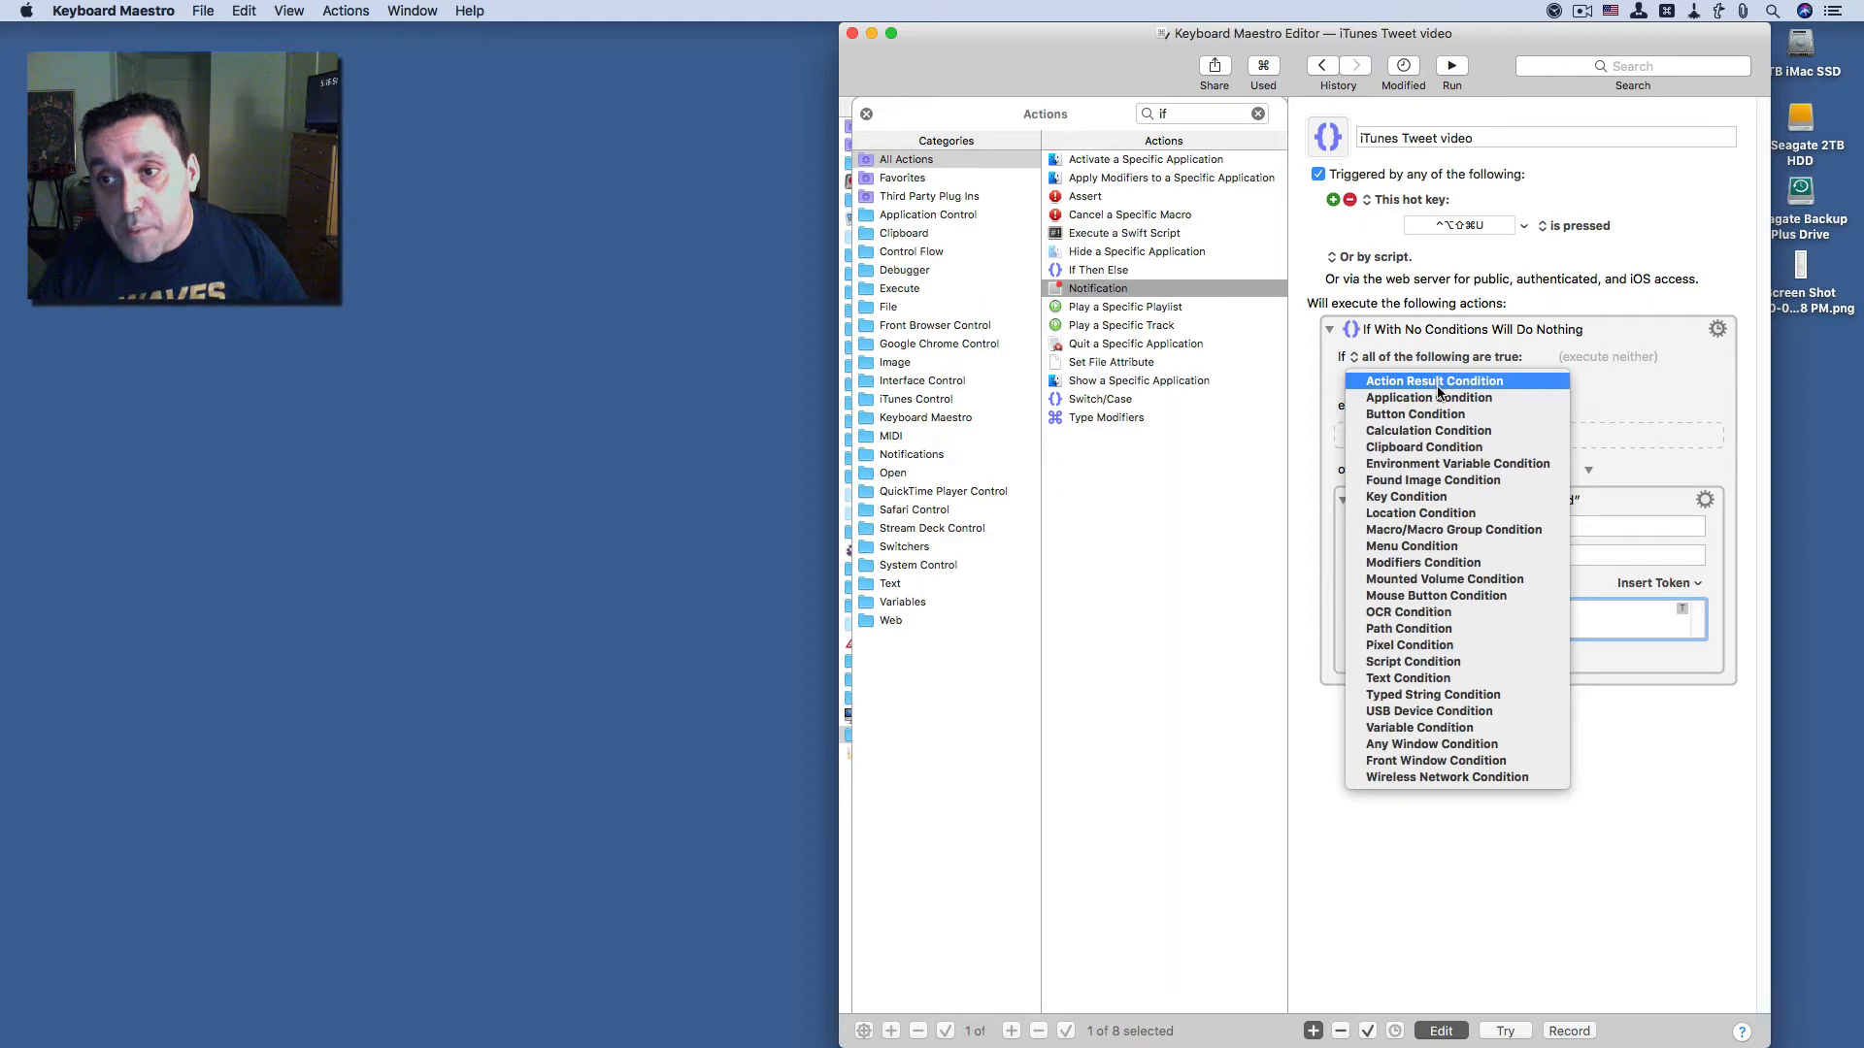
pyautogui.click(1443, 398)
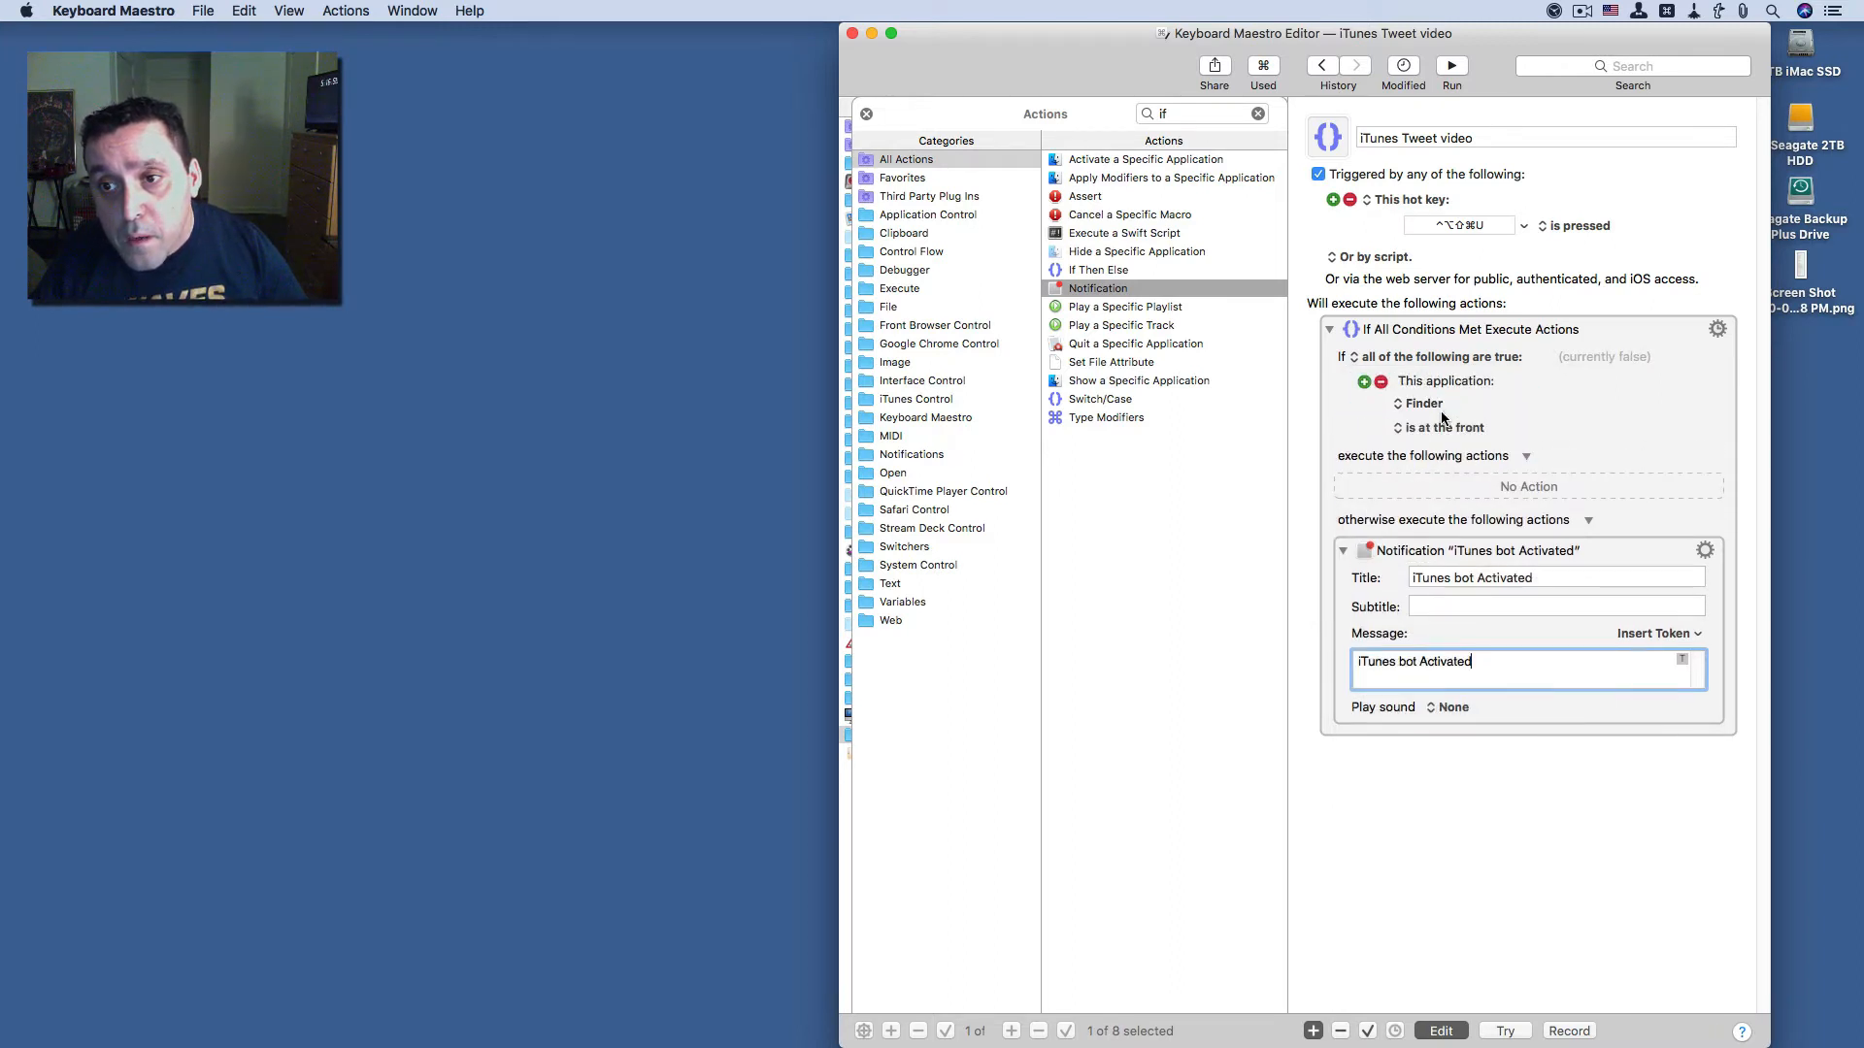
pyautogui.click(1443, 405)
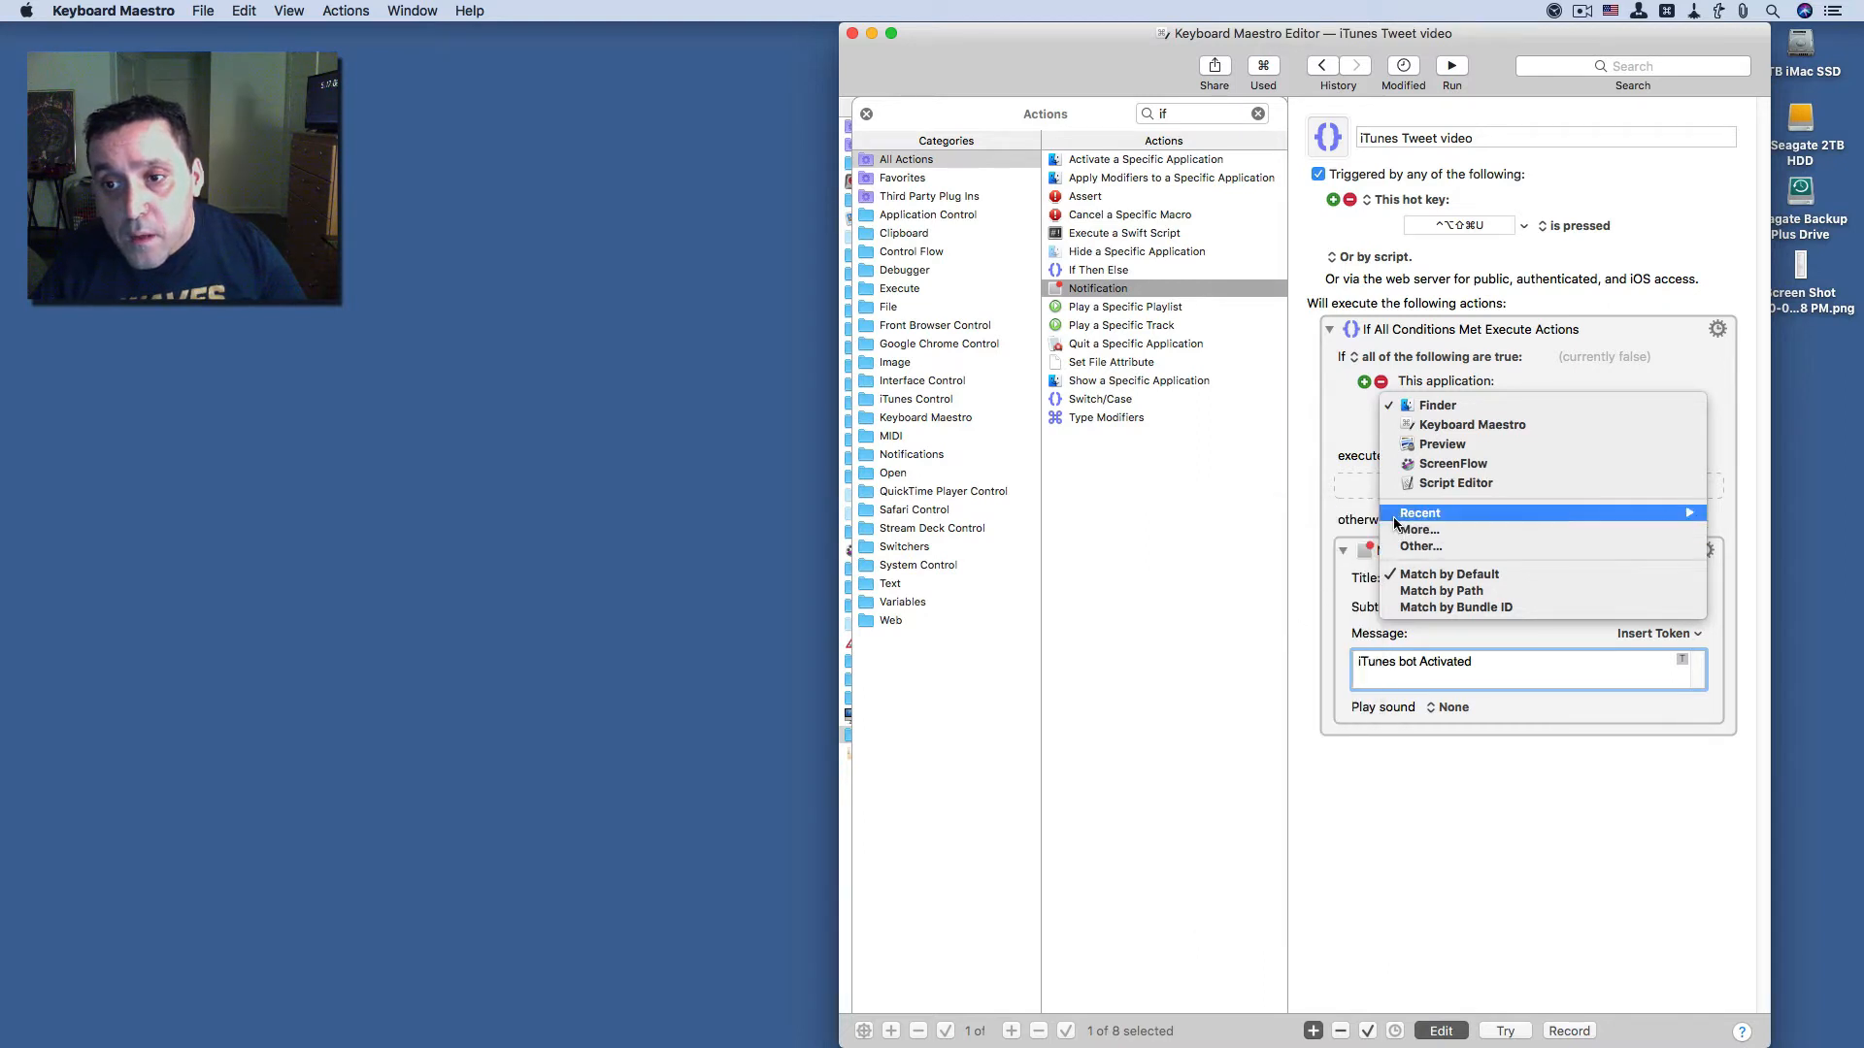
pyautogui.moveTo(1417, 512)
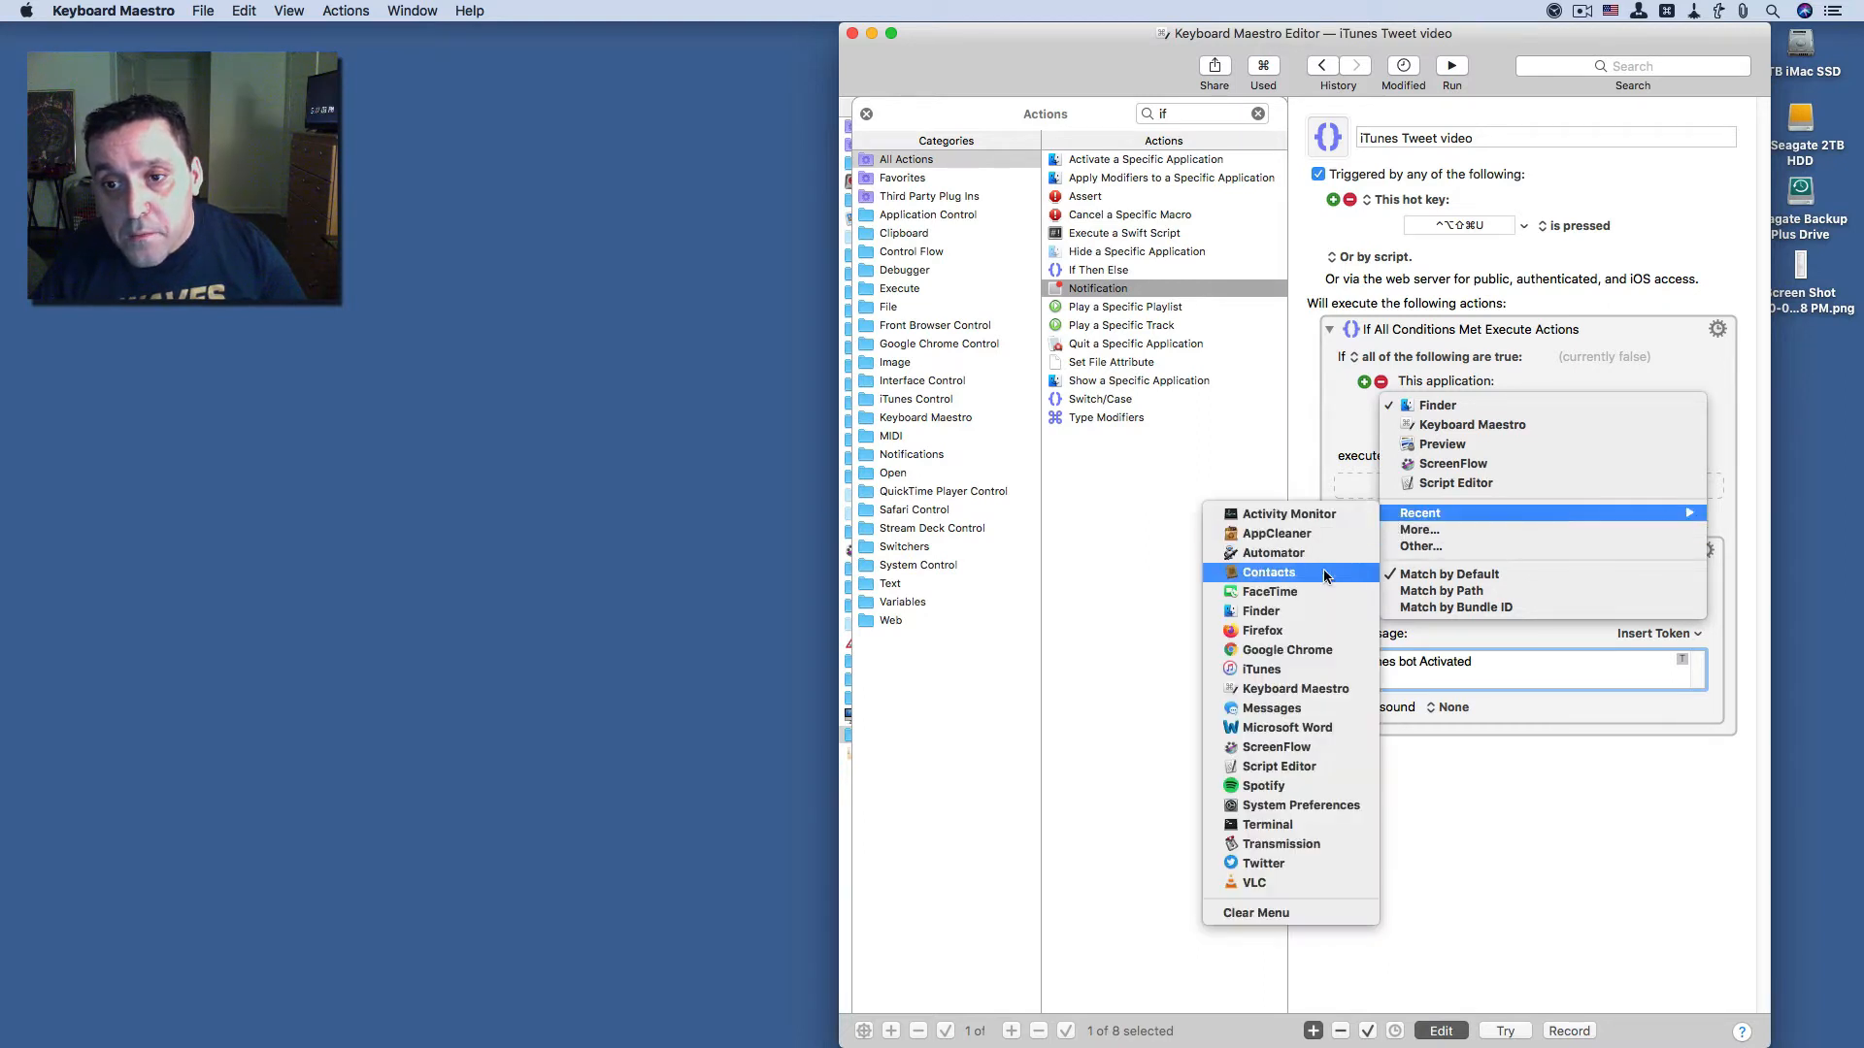
pyautogui.click(1306, 671)
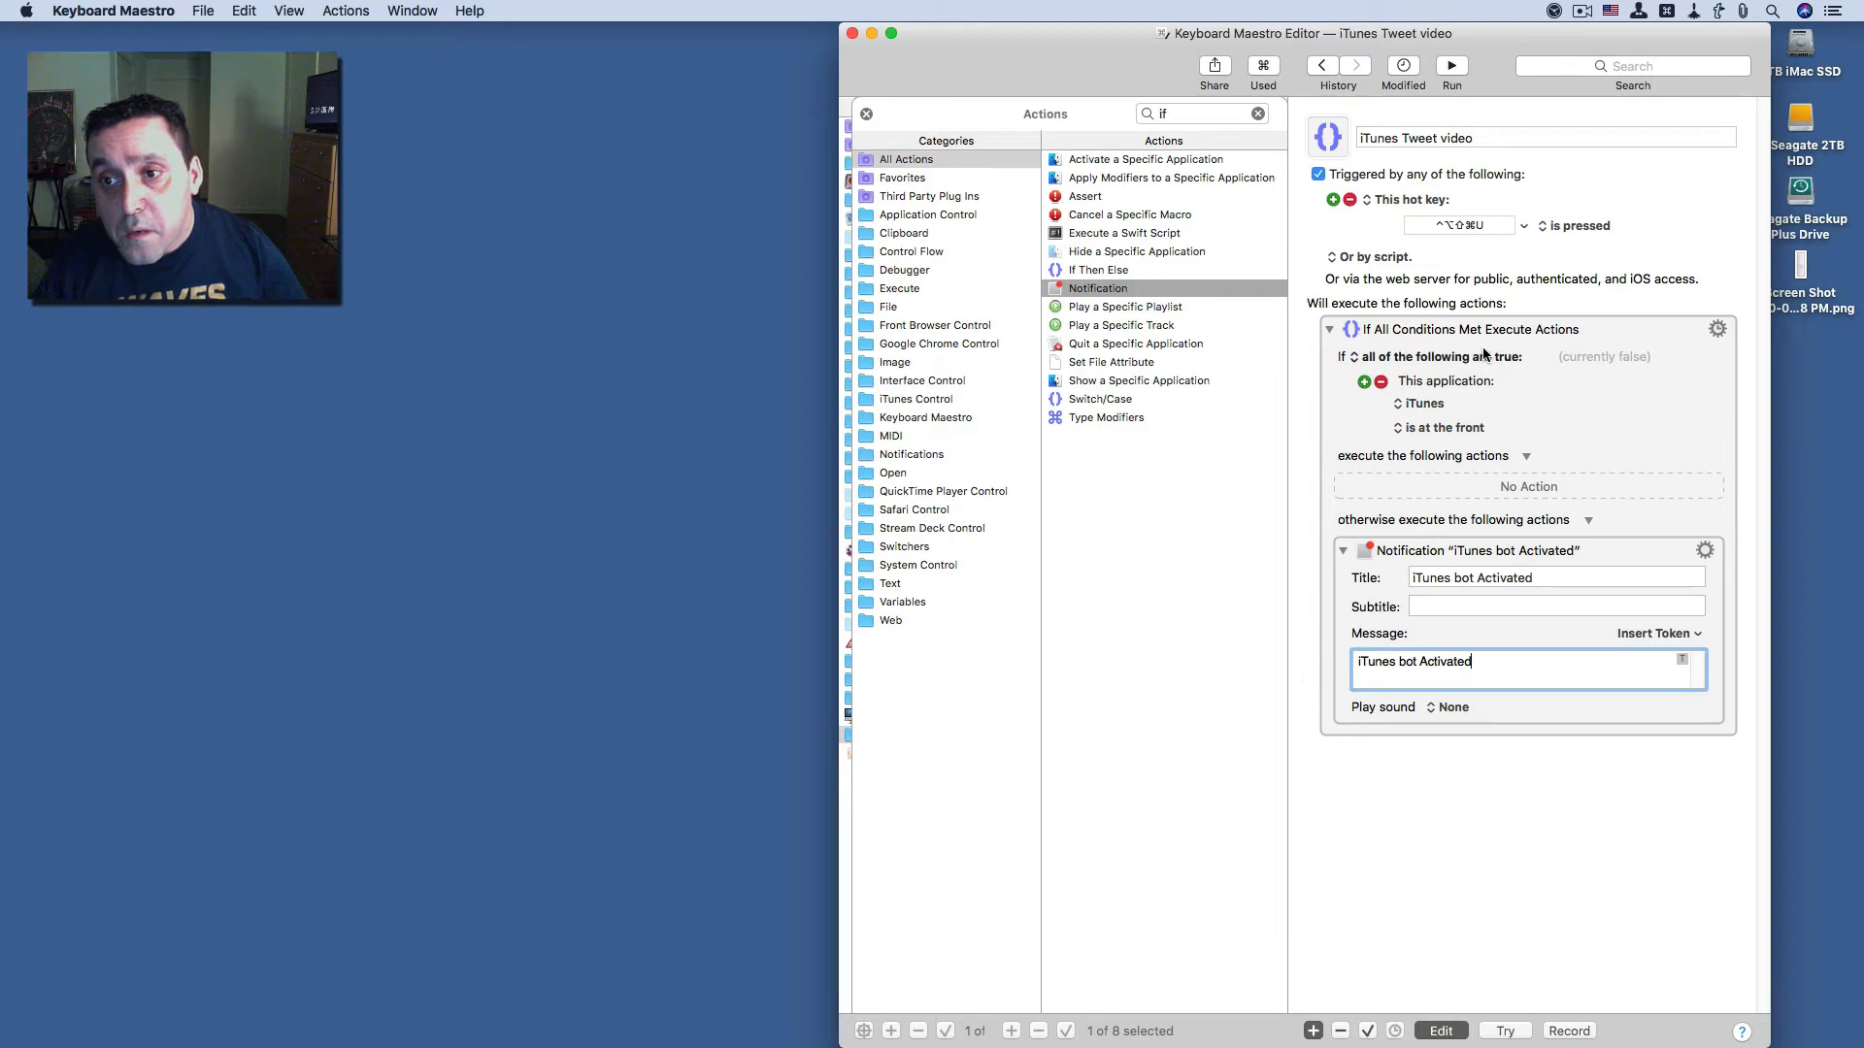
pyautogui.click(1456, 427)
pyautogui.click(1461, 427)
pyautogui.click(1461, 427)
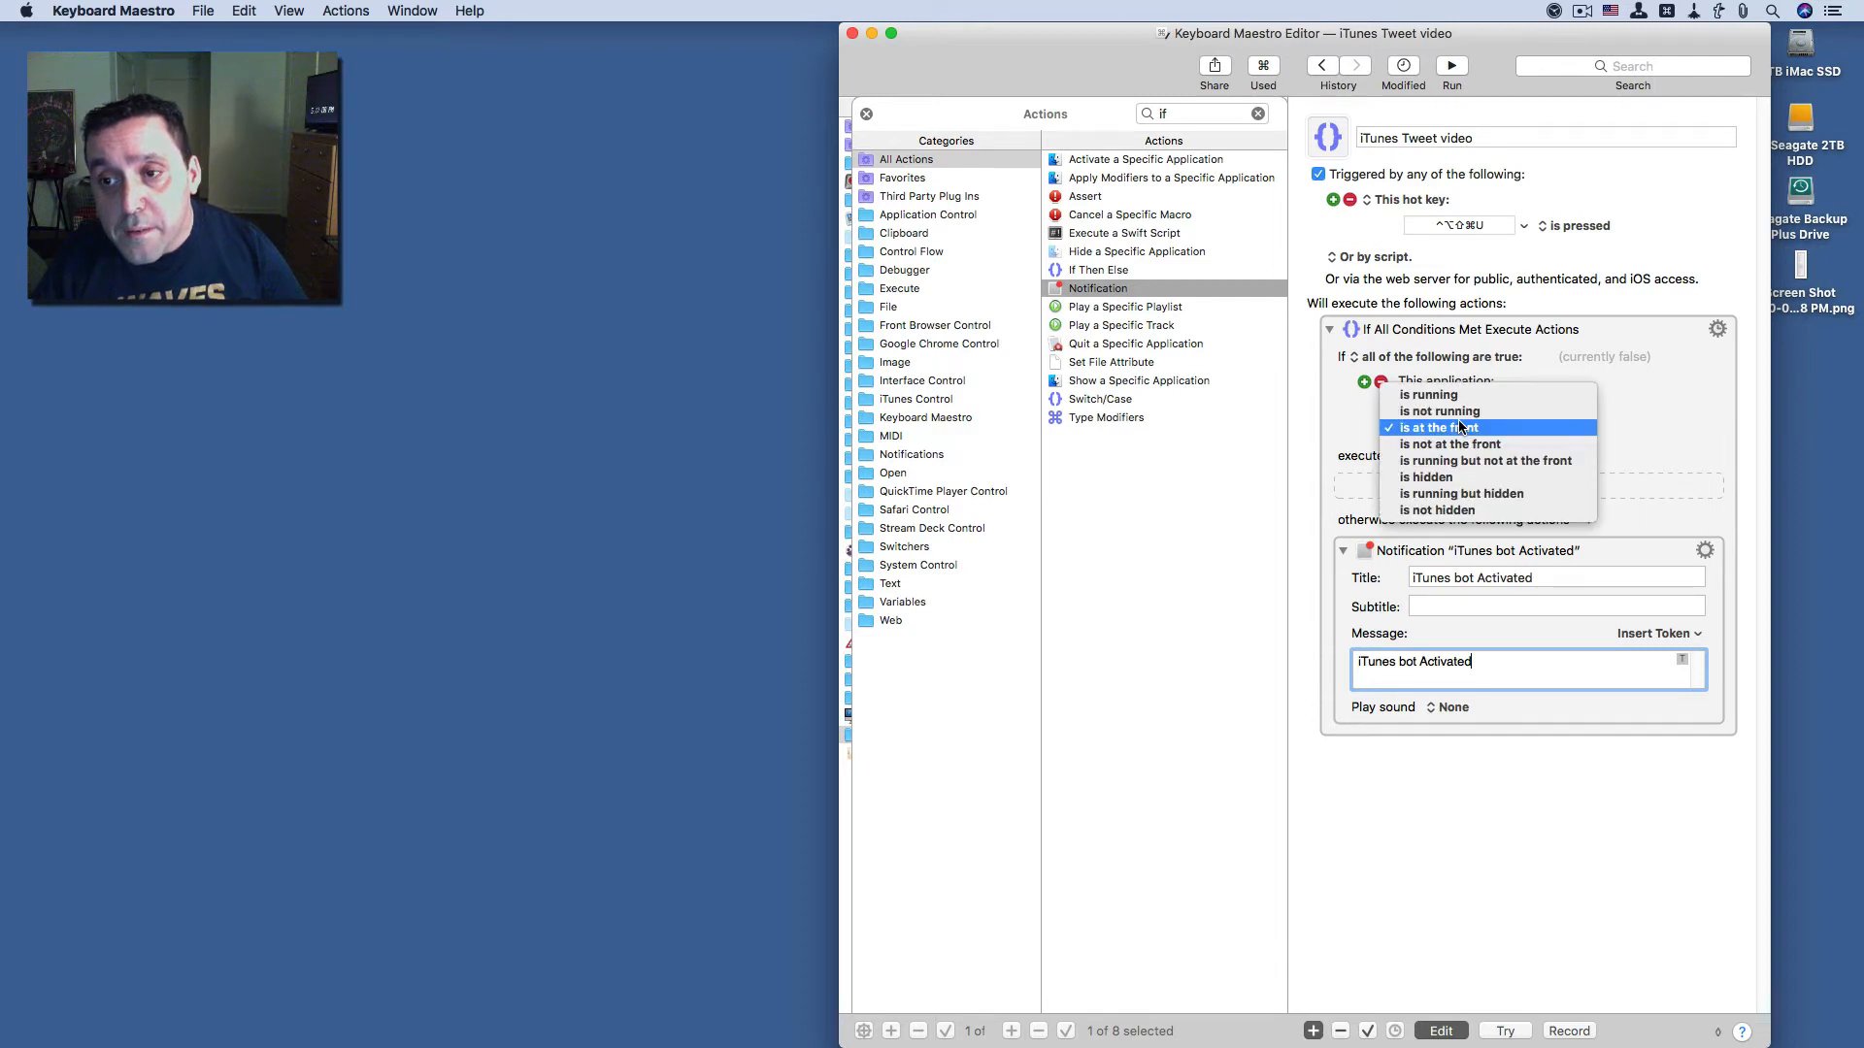
pyautogui.click(1459, 403)
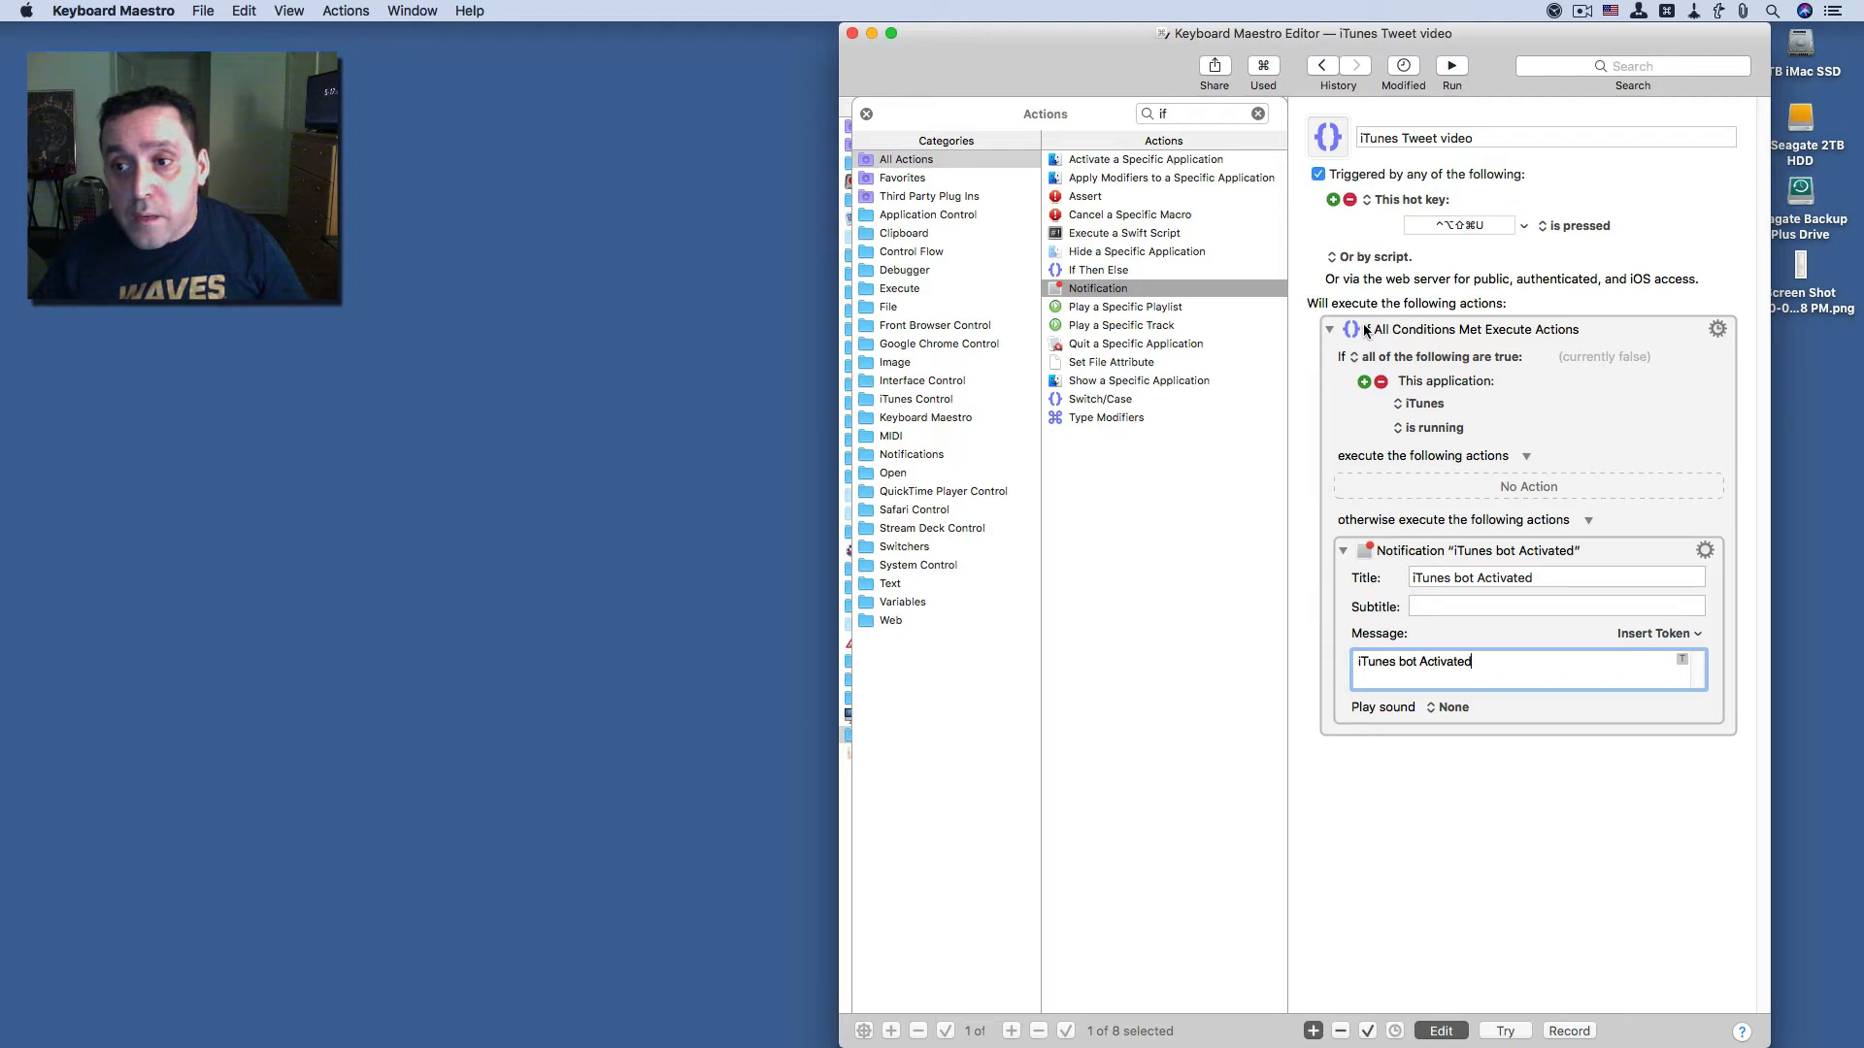
# - Search the available actions for "exec" and add an Execute an AppleScript action to the branch executed when the condition is true
pyautogui.press('super+k')
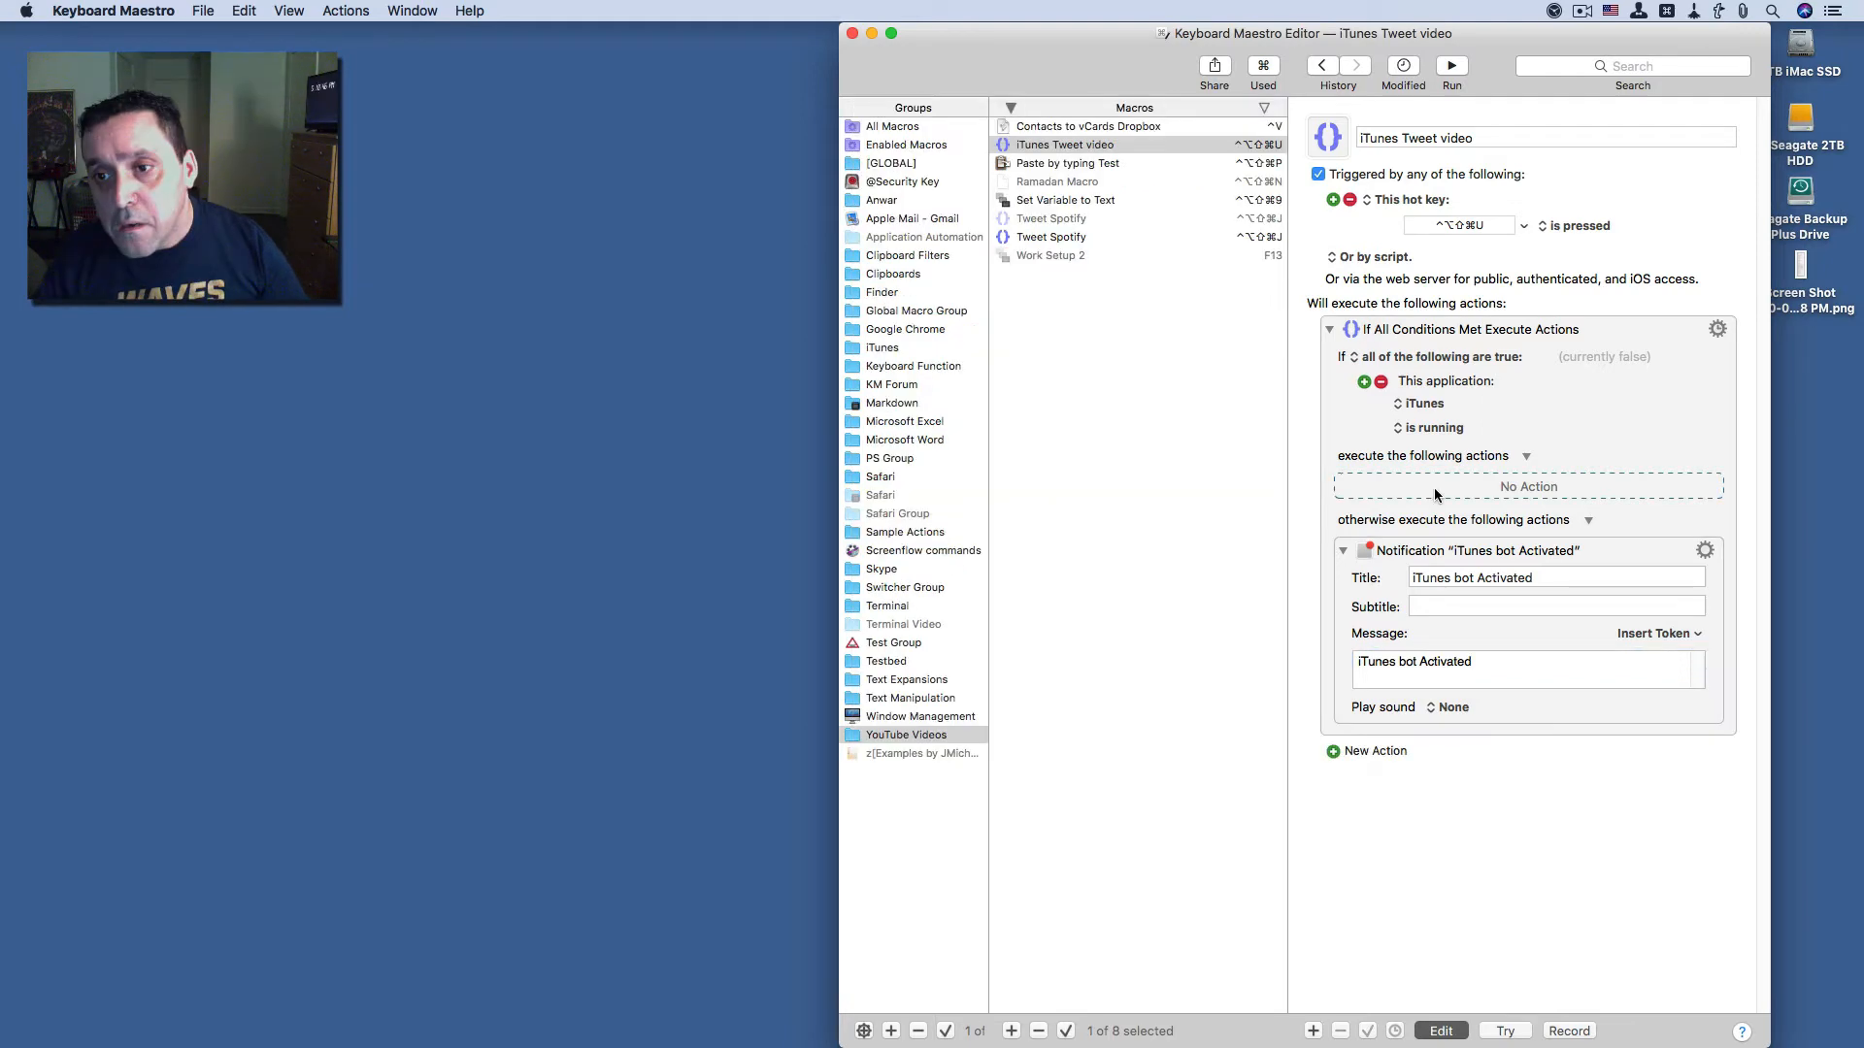
pyautogui.press('super+k')
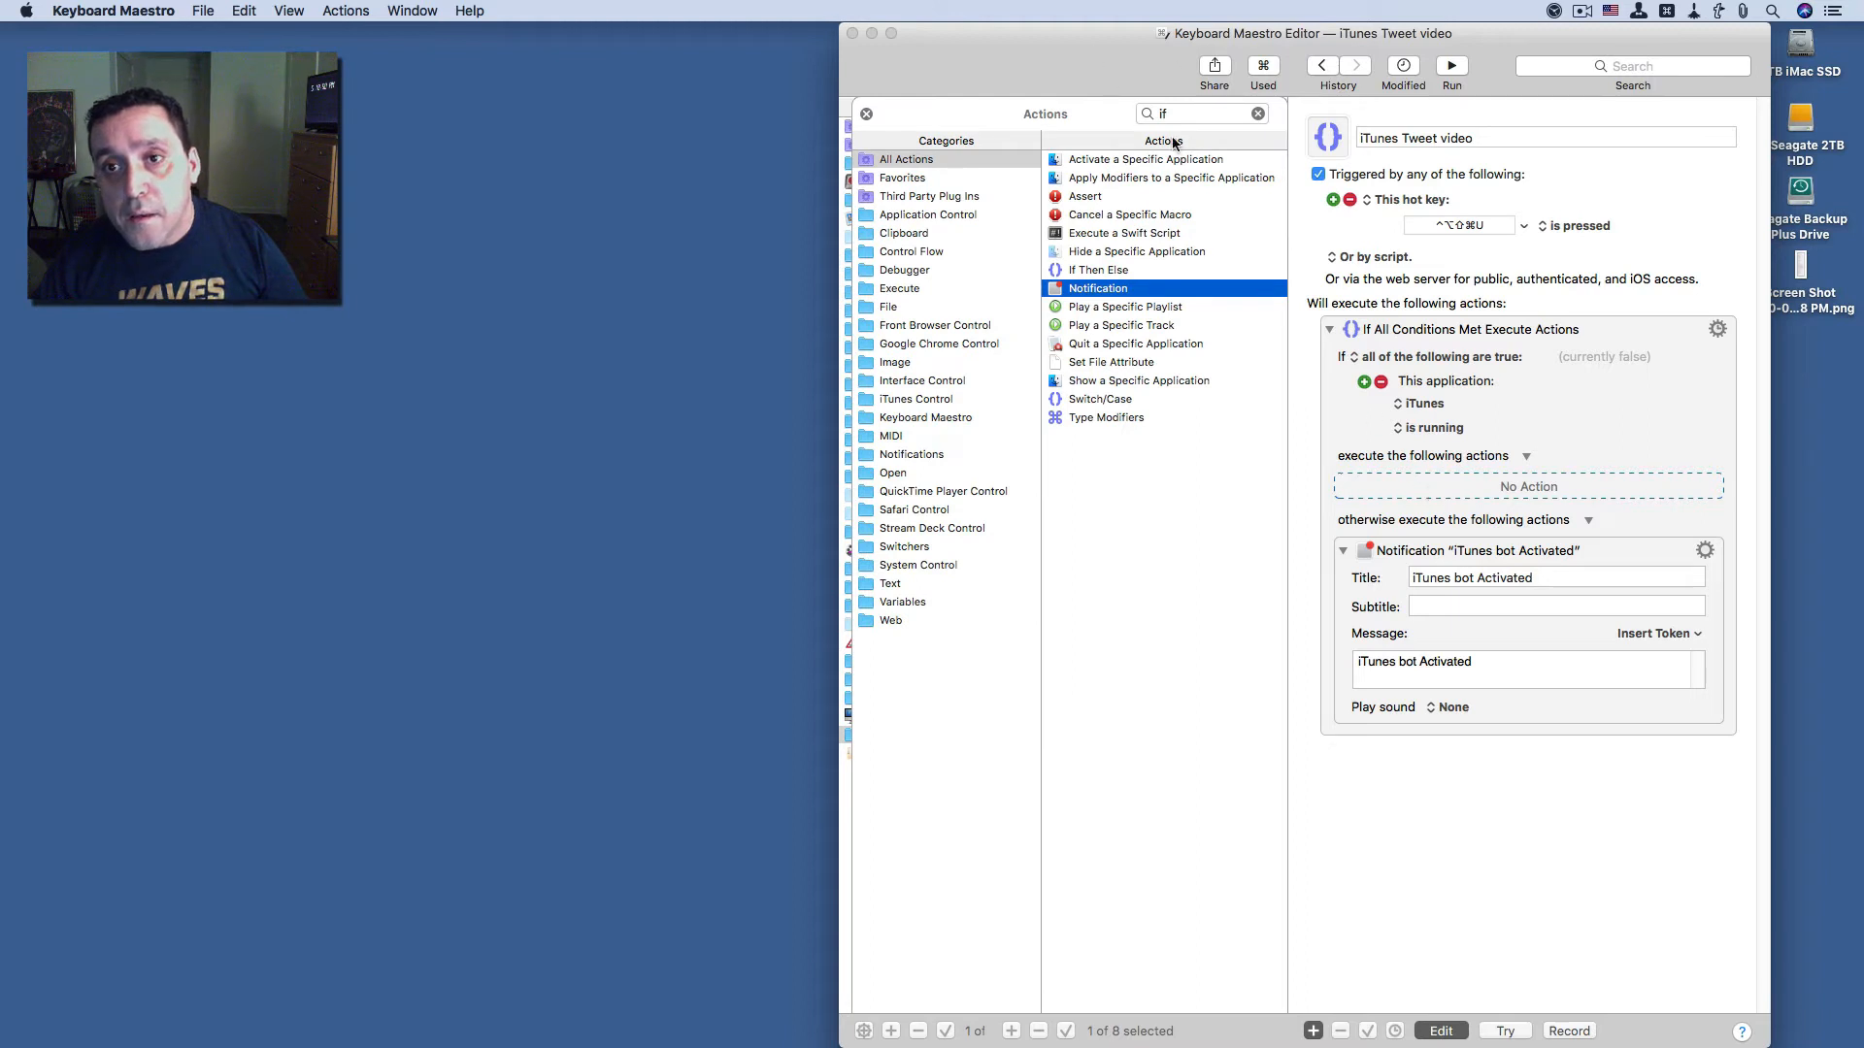
pyautogui.click(1203, 114)
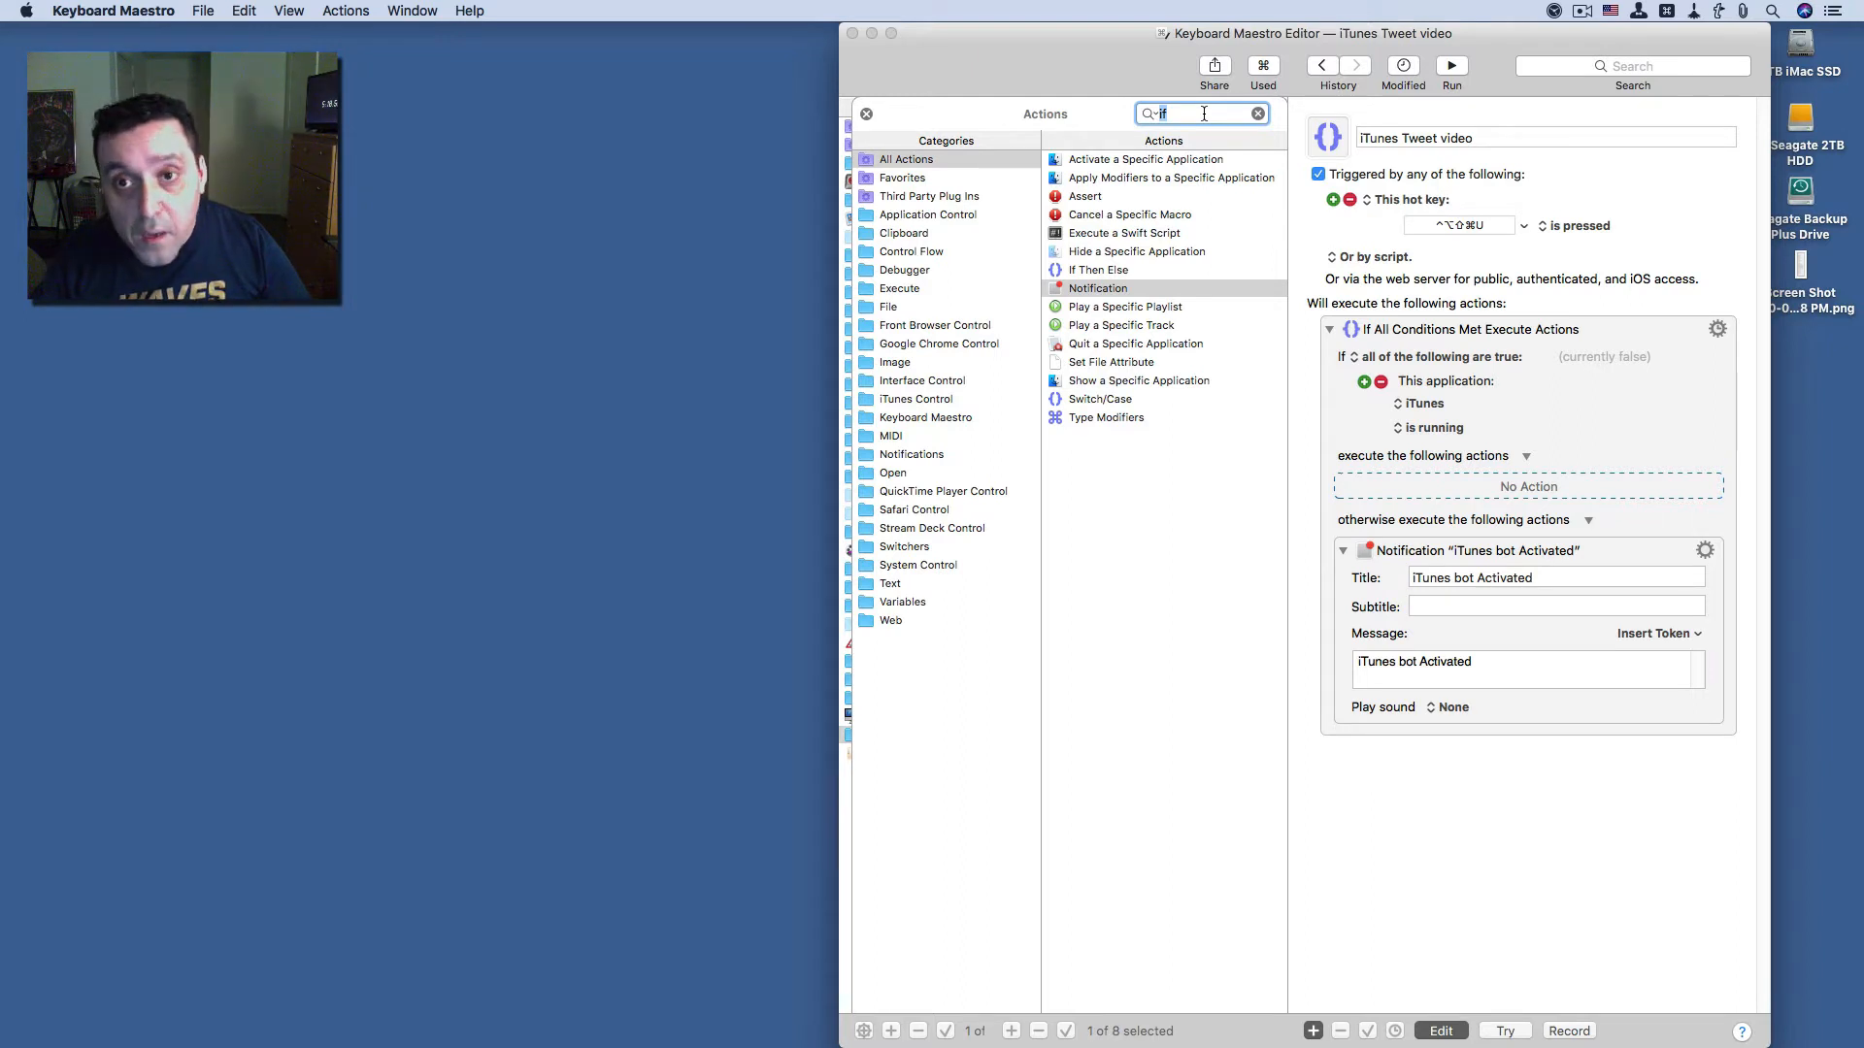
pyautogui.write('ex')
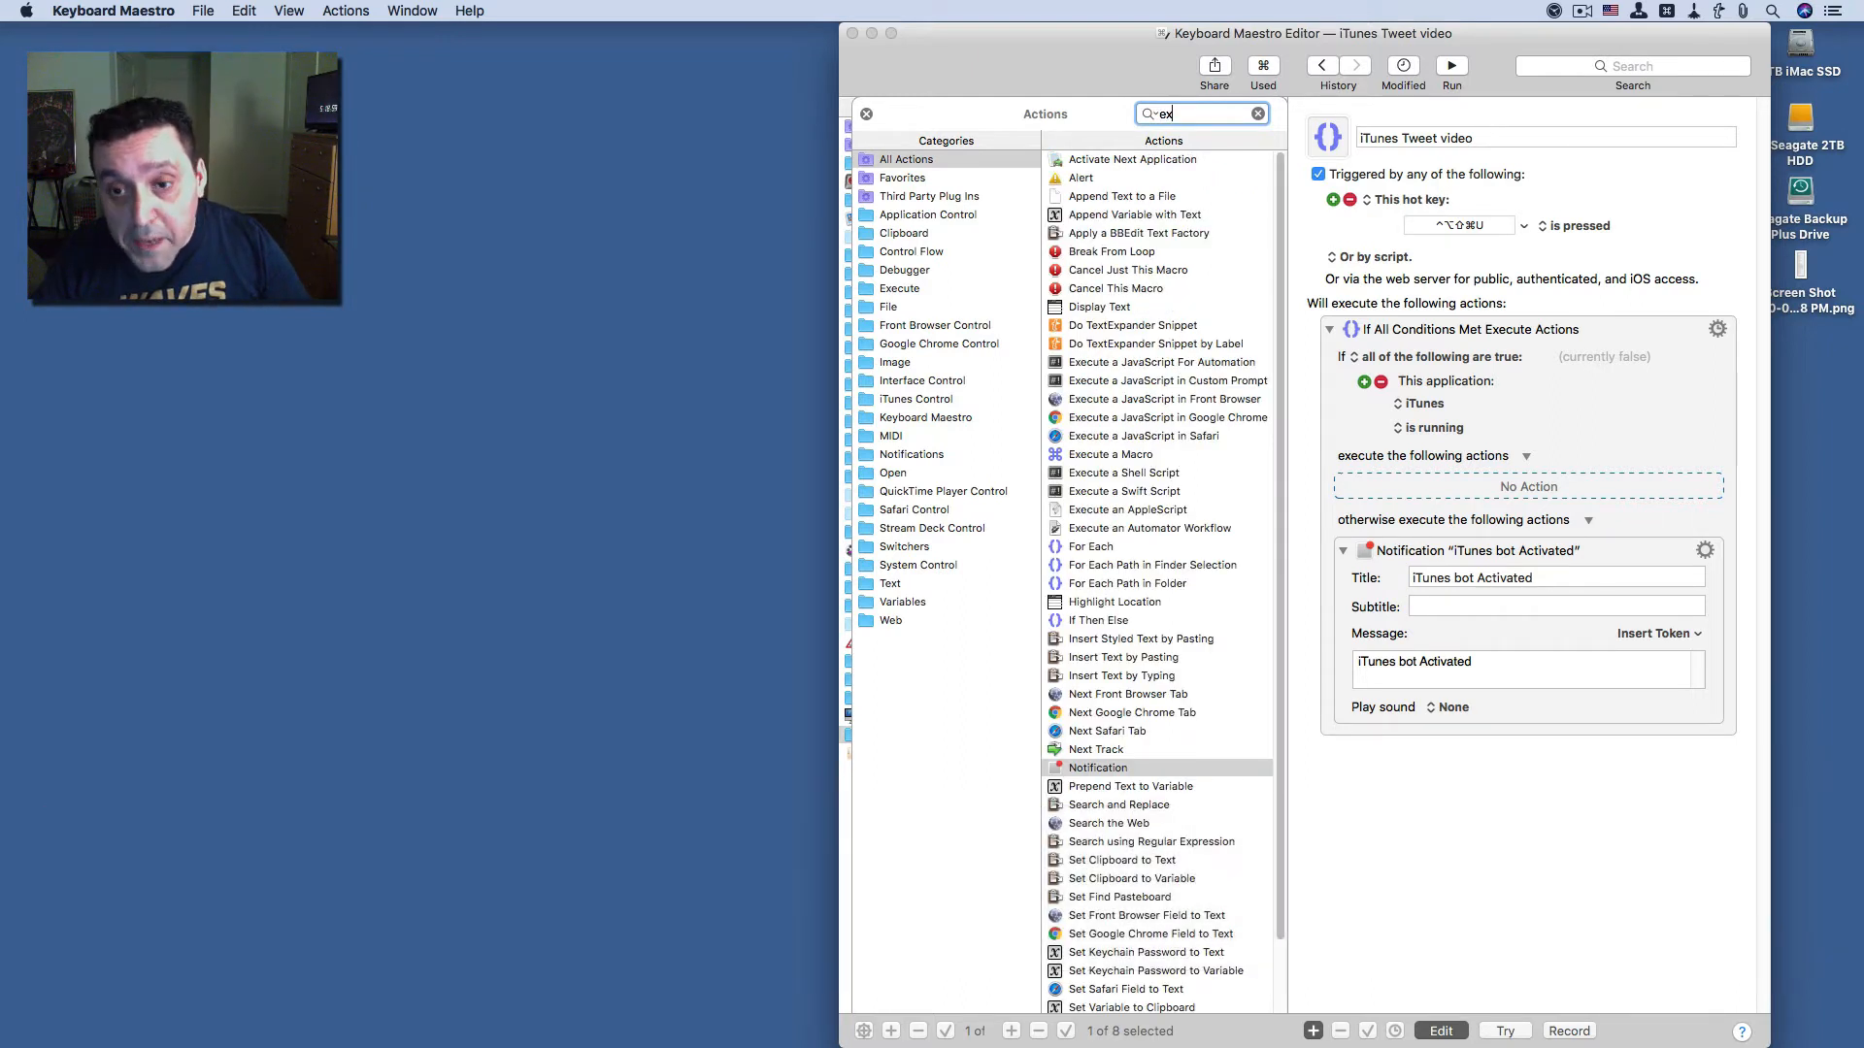
pyautogui.write('ec')
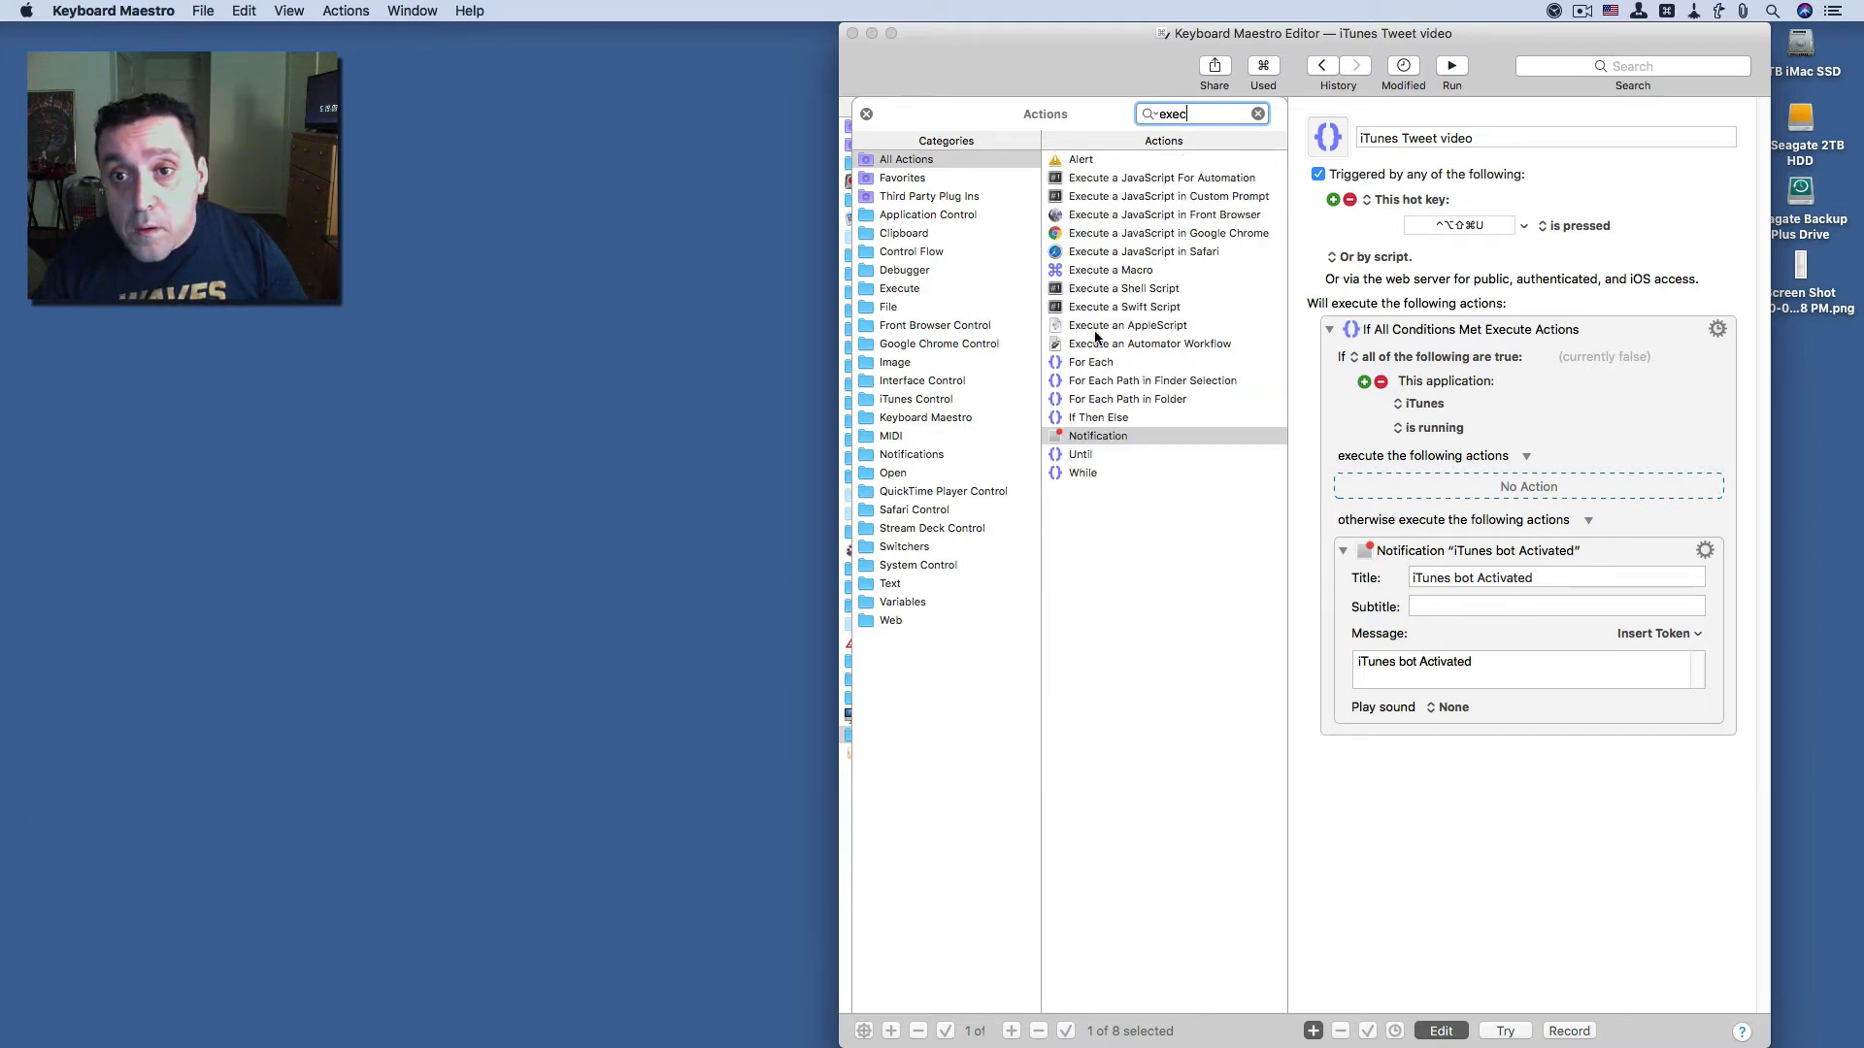
pyautogui.moveTo(1095, 337); pyautogui.dragTo(1432, 501)
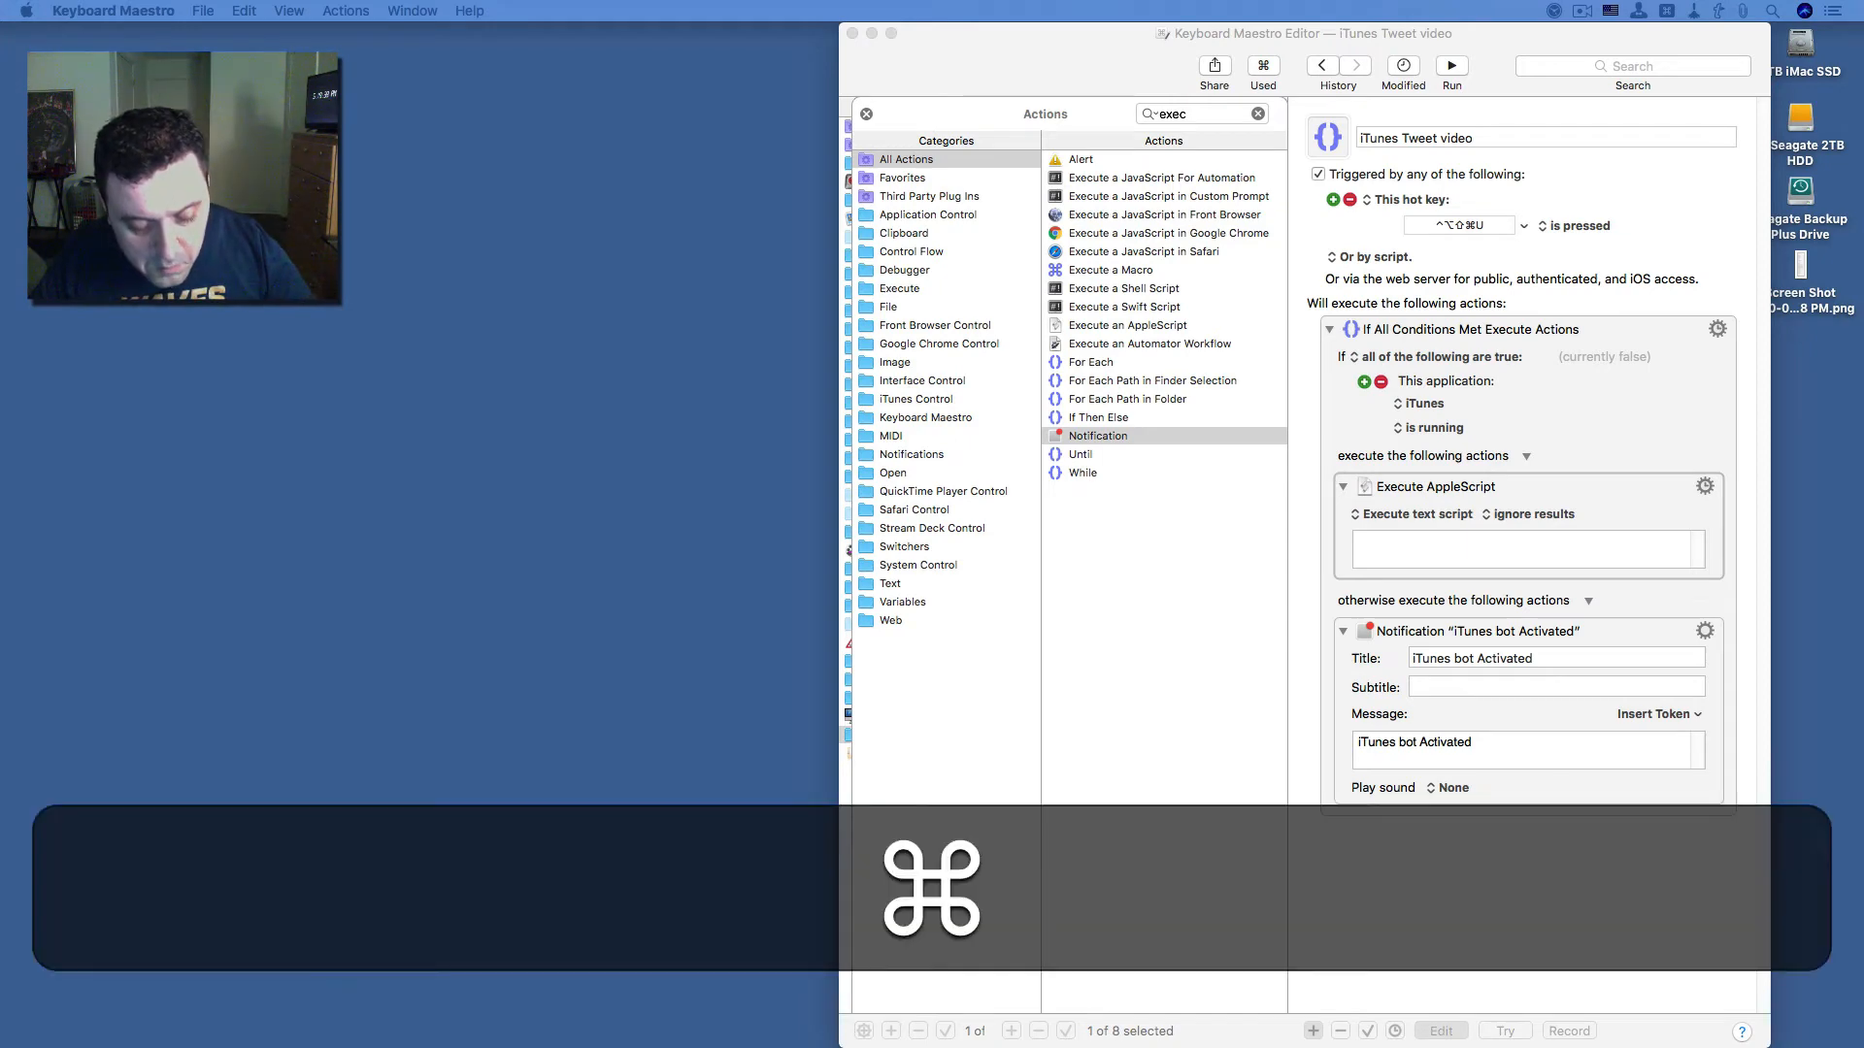
# - Paste the copied "# iTunes on/off" script, returning 1 when playing and 0 otherwise, into the AppleScript action and save its results to a variable
pyautogui.press('super+c')
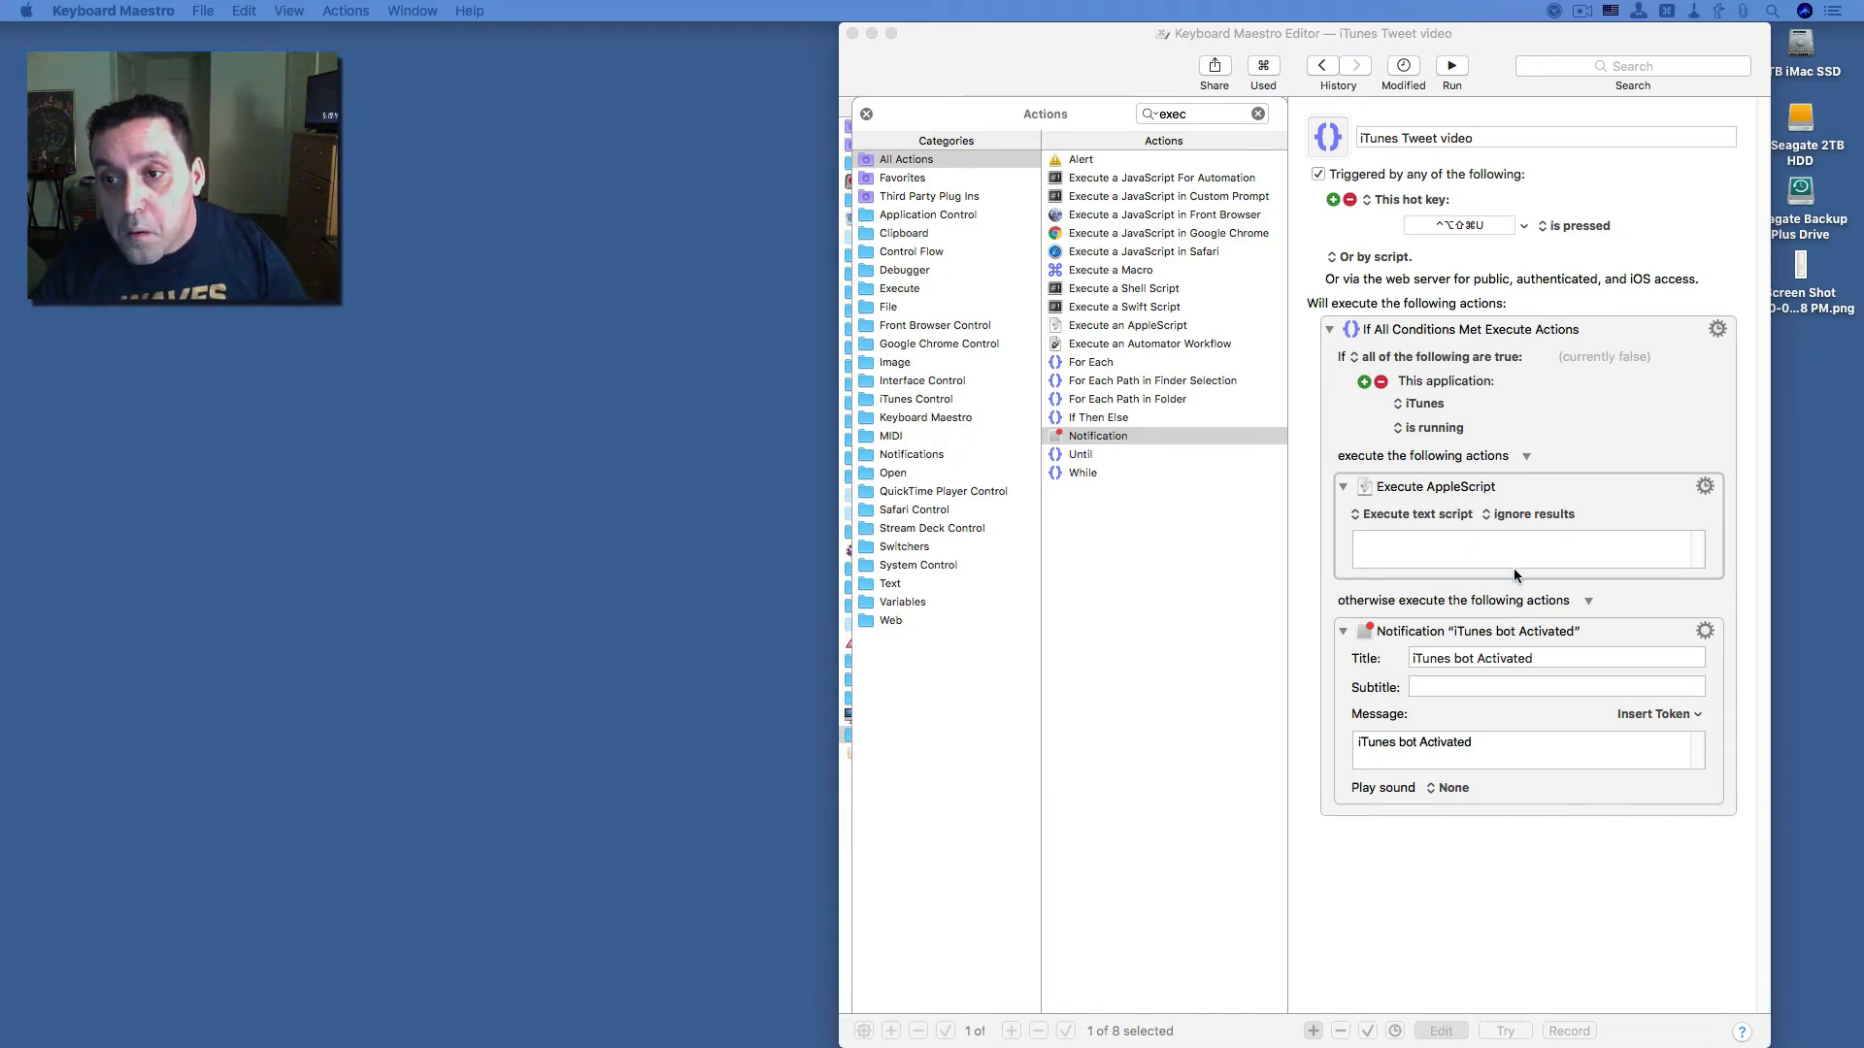
pyautogui.click(1499, 544)
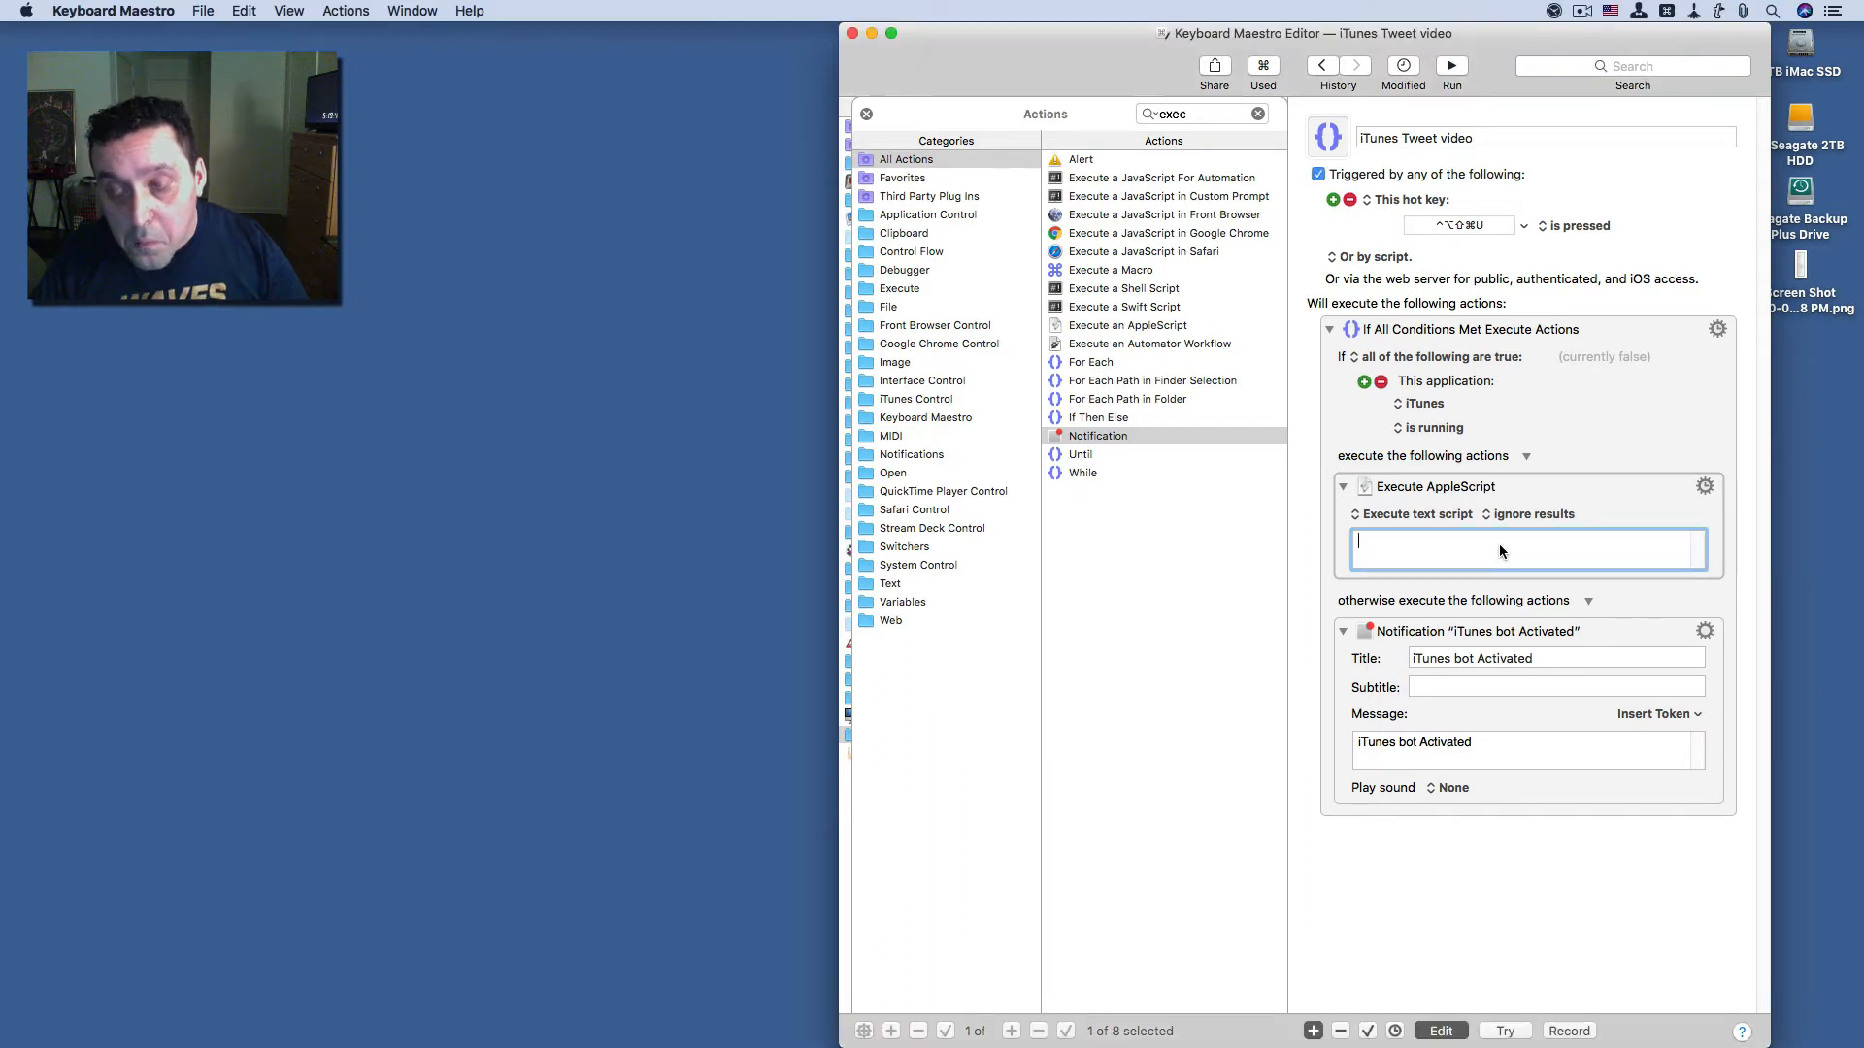
pyautogui.press('super+v')
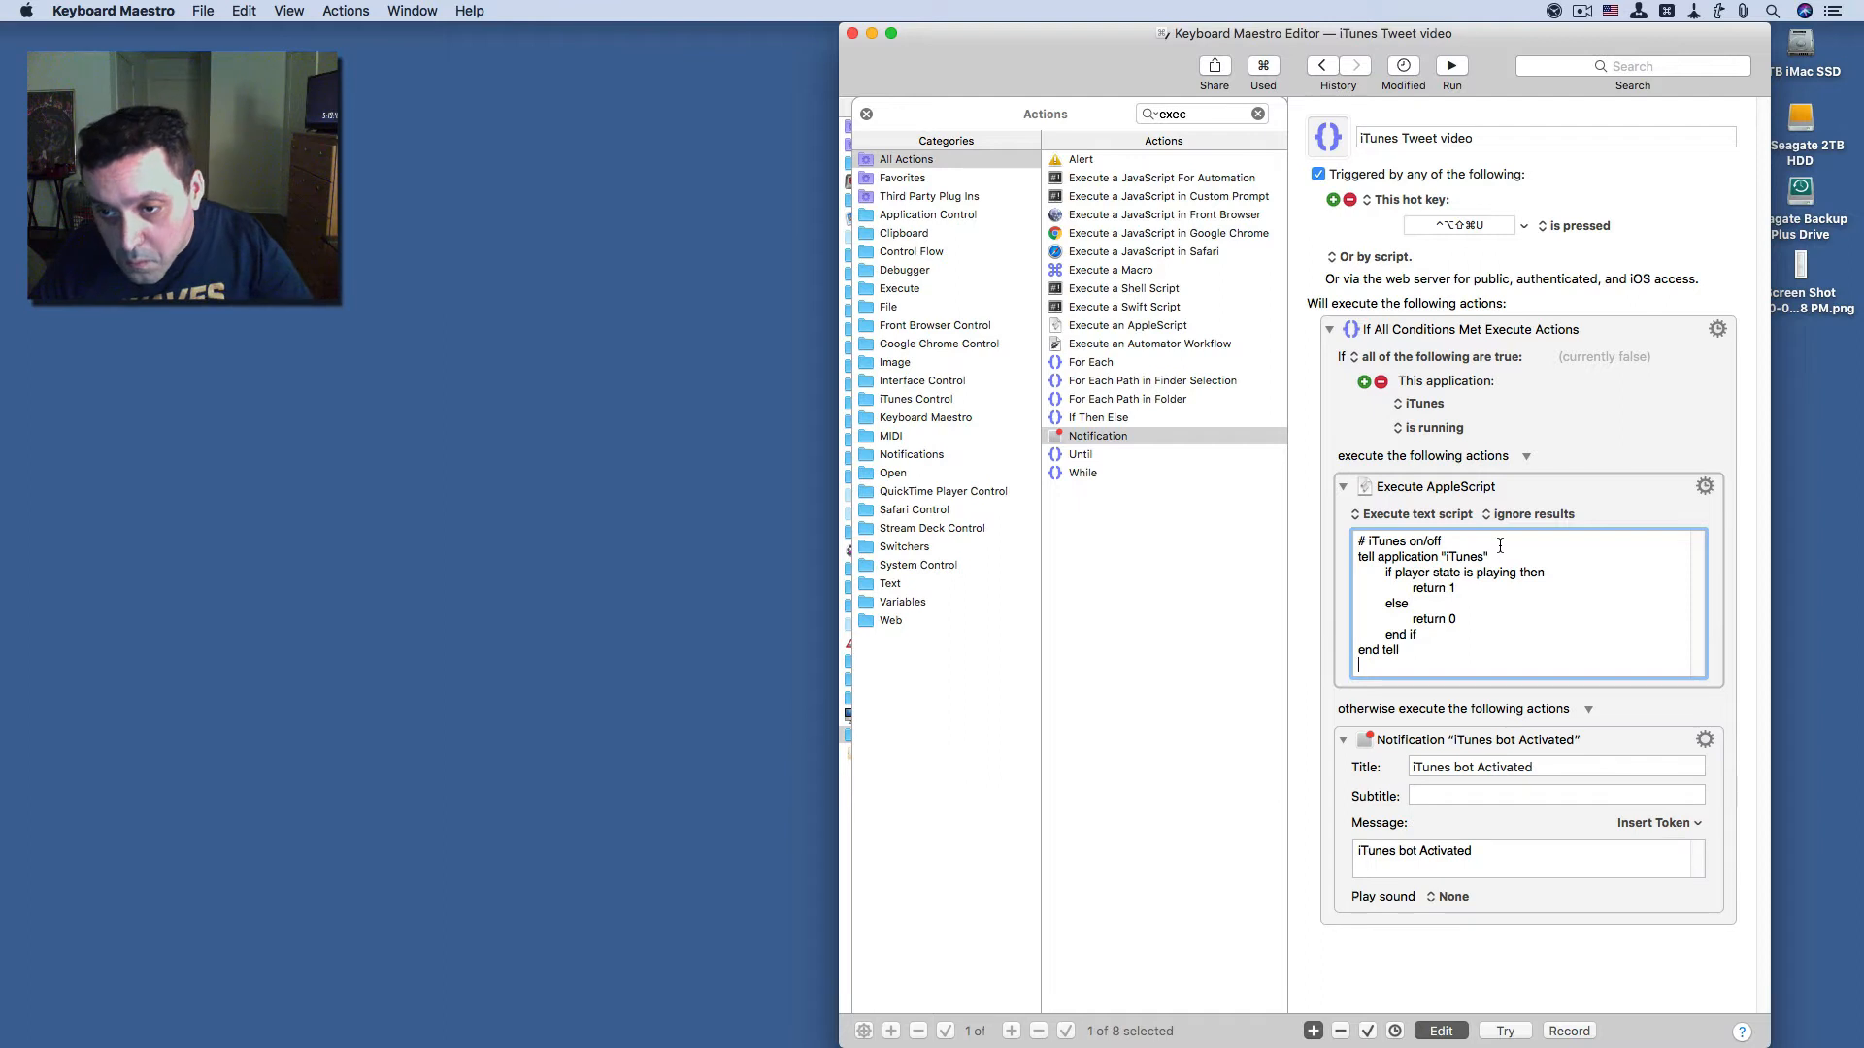
pyautogui.press('BackSpace')
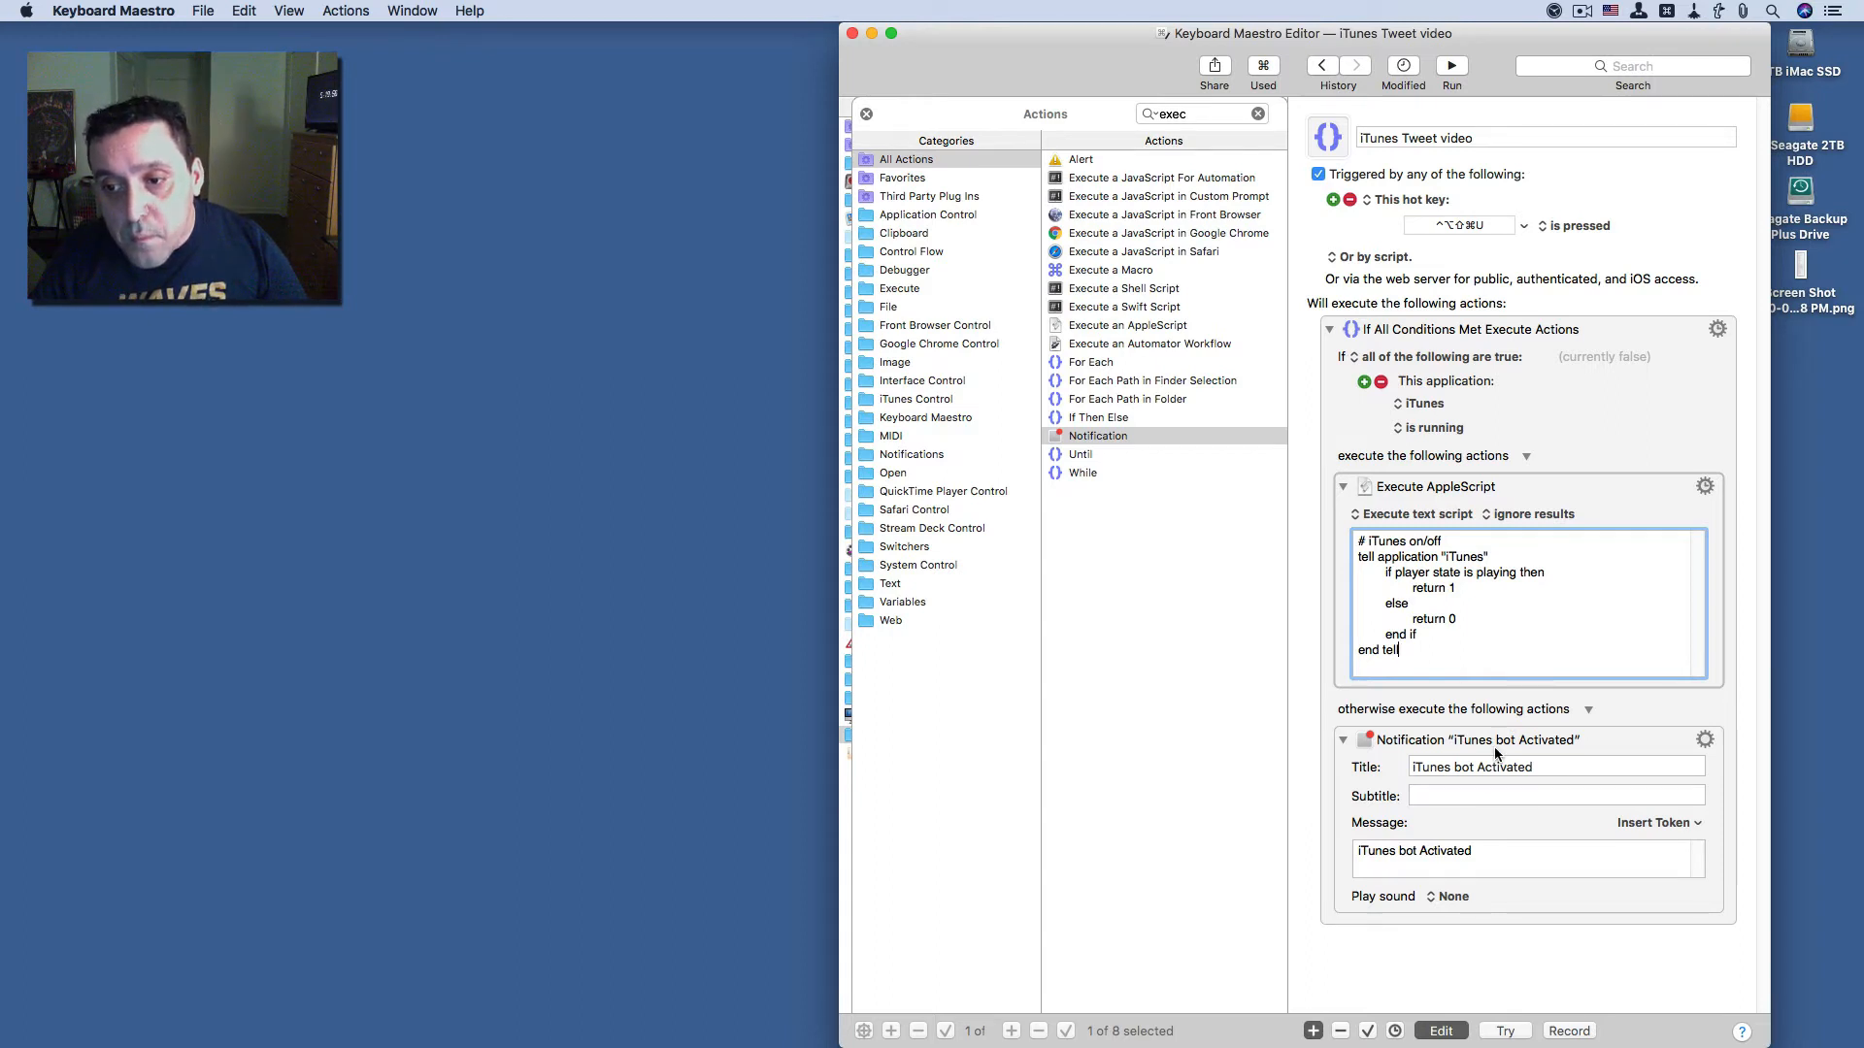
pyautogui.click(1537, 515)
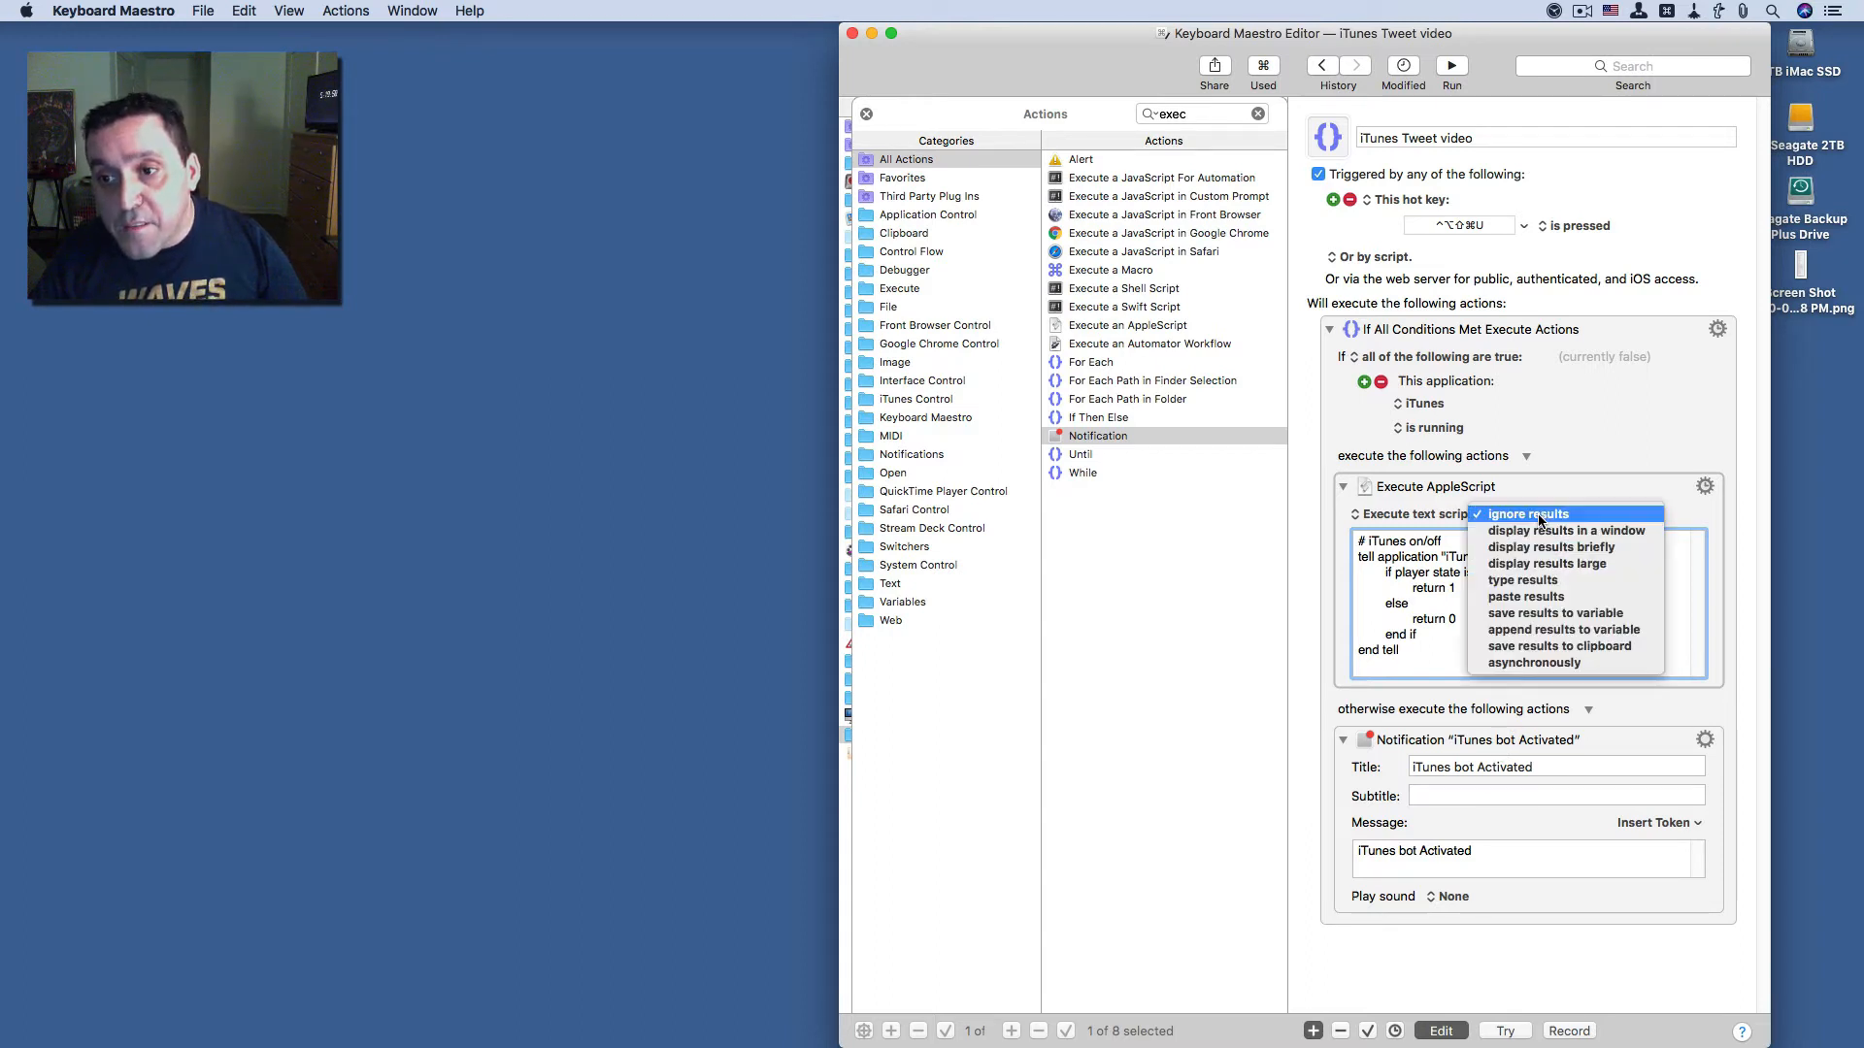
pyautogui.click(1547, 613)
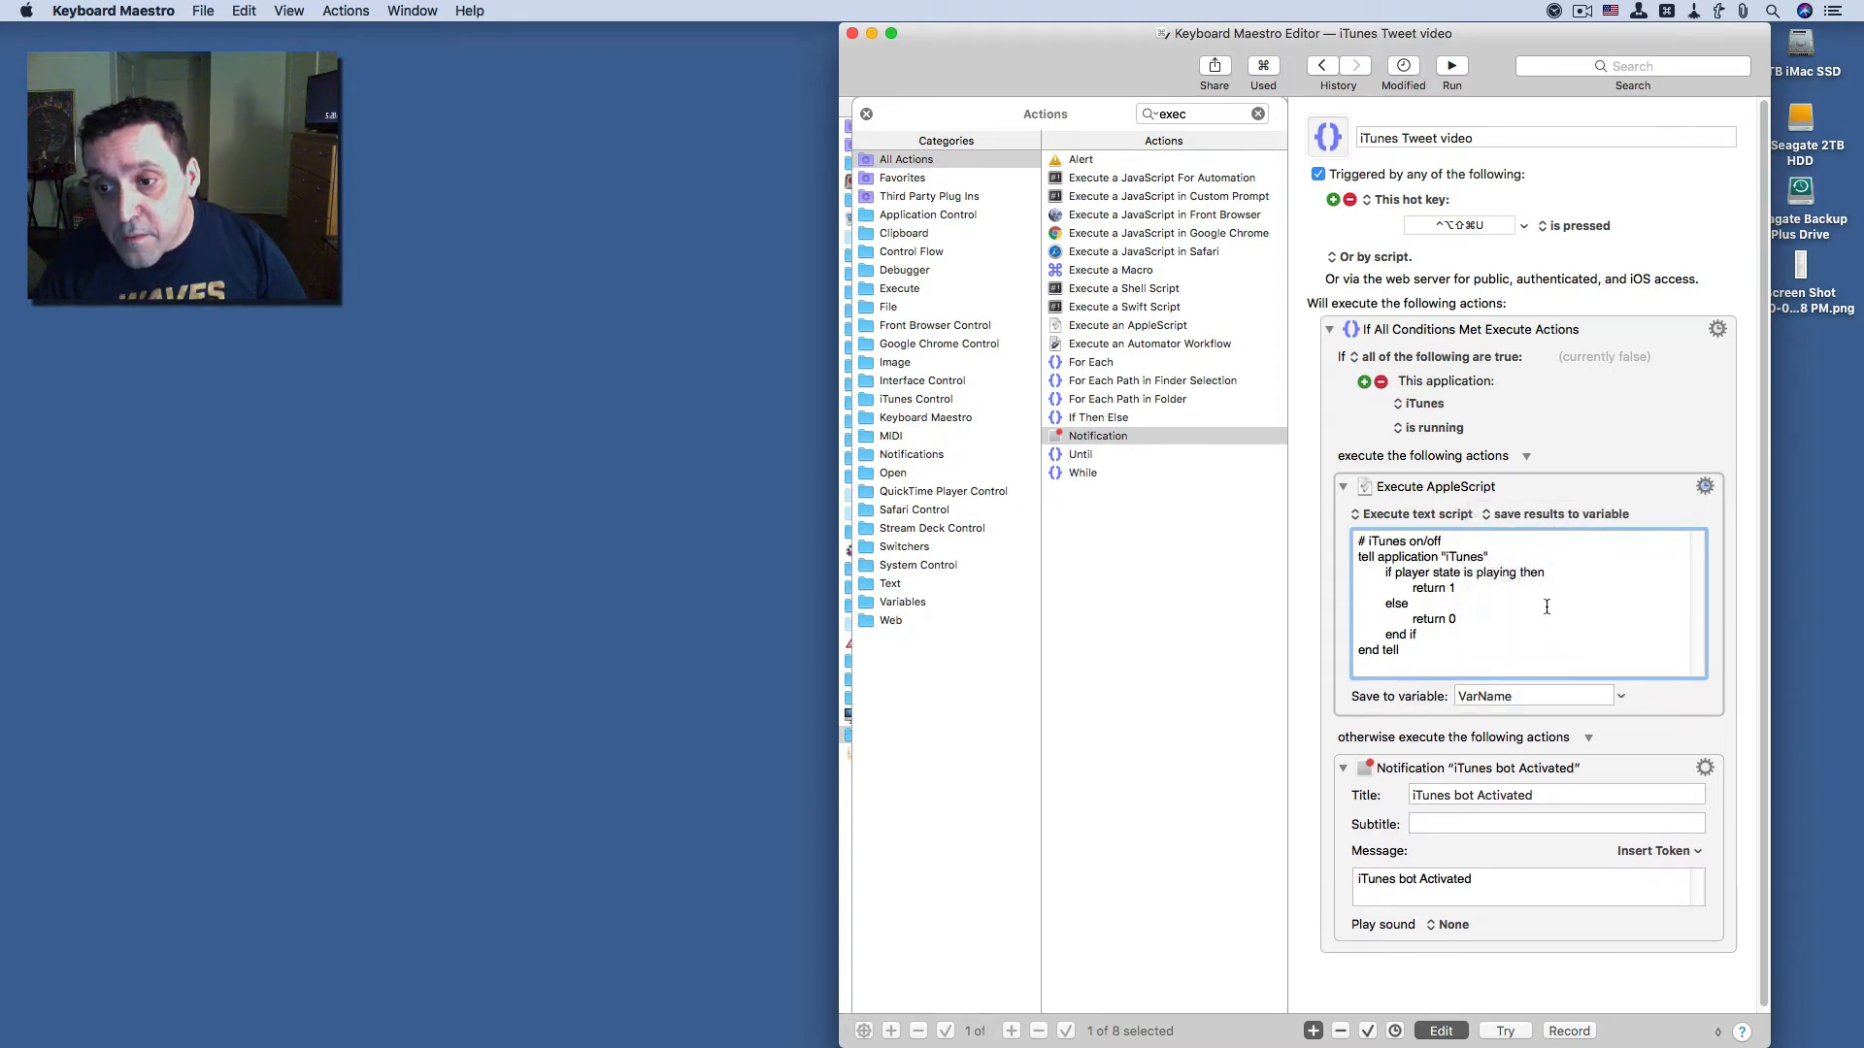
# - Name the variable that stores the AppleScript action's result "Playing"
pyautogui.click(1532, 694)
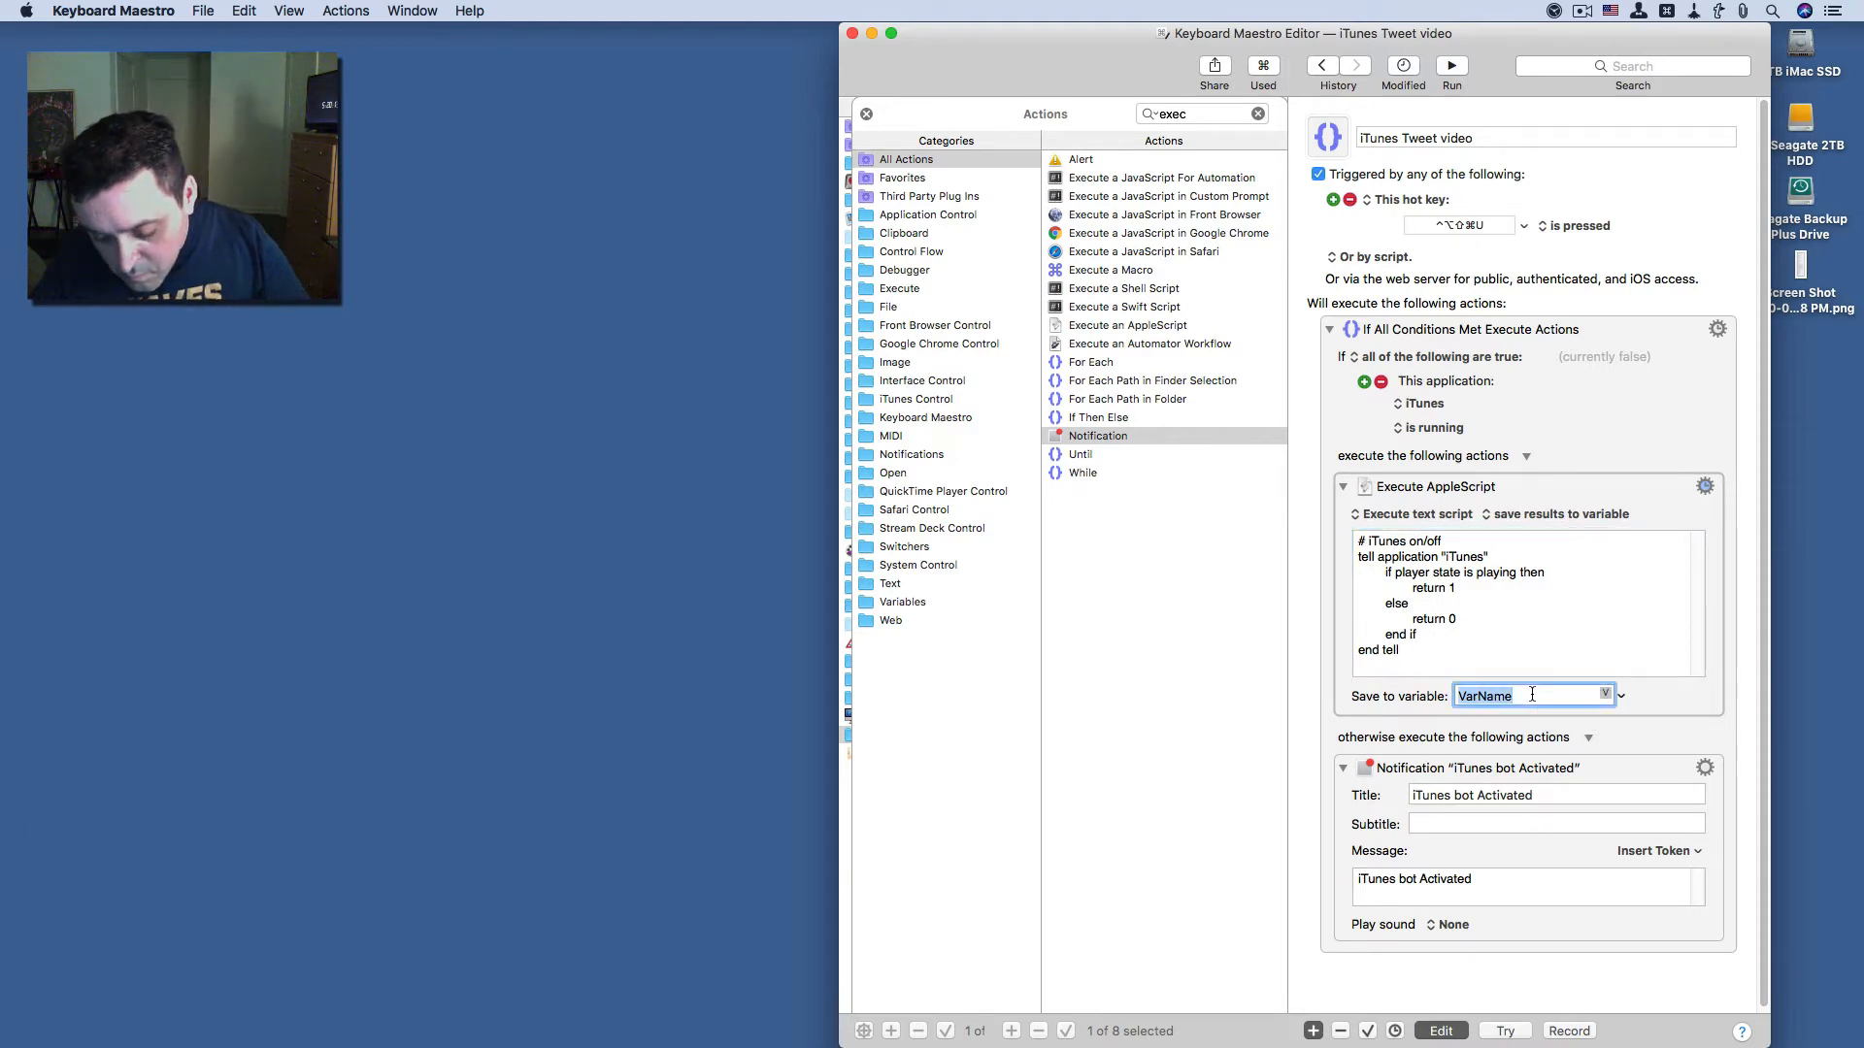
pyautogui.press('shift')
pyautogui.write('Pl')
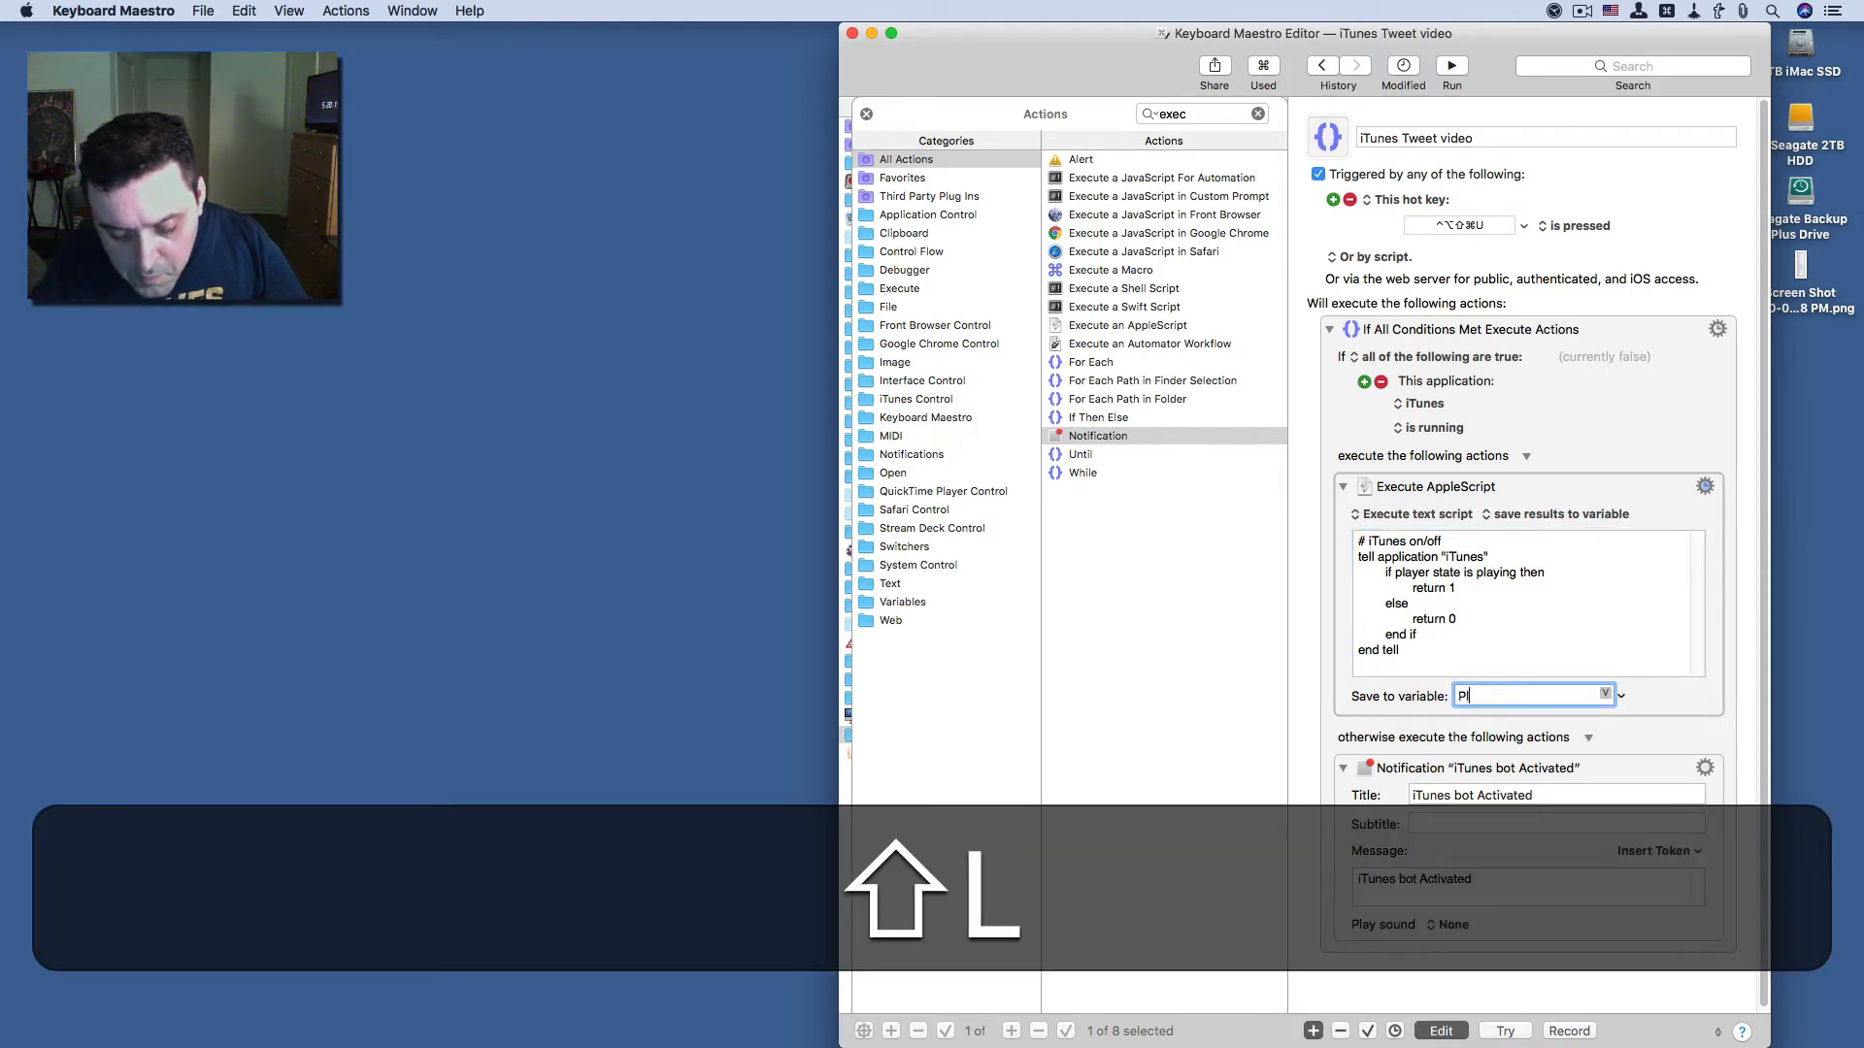
pyautogui.write('aying')
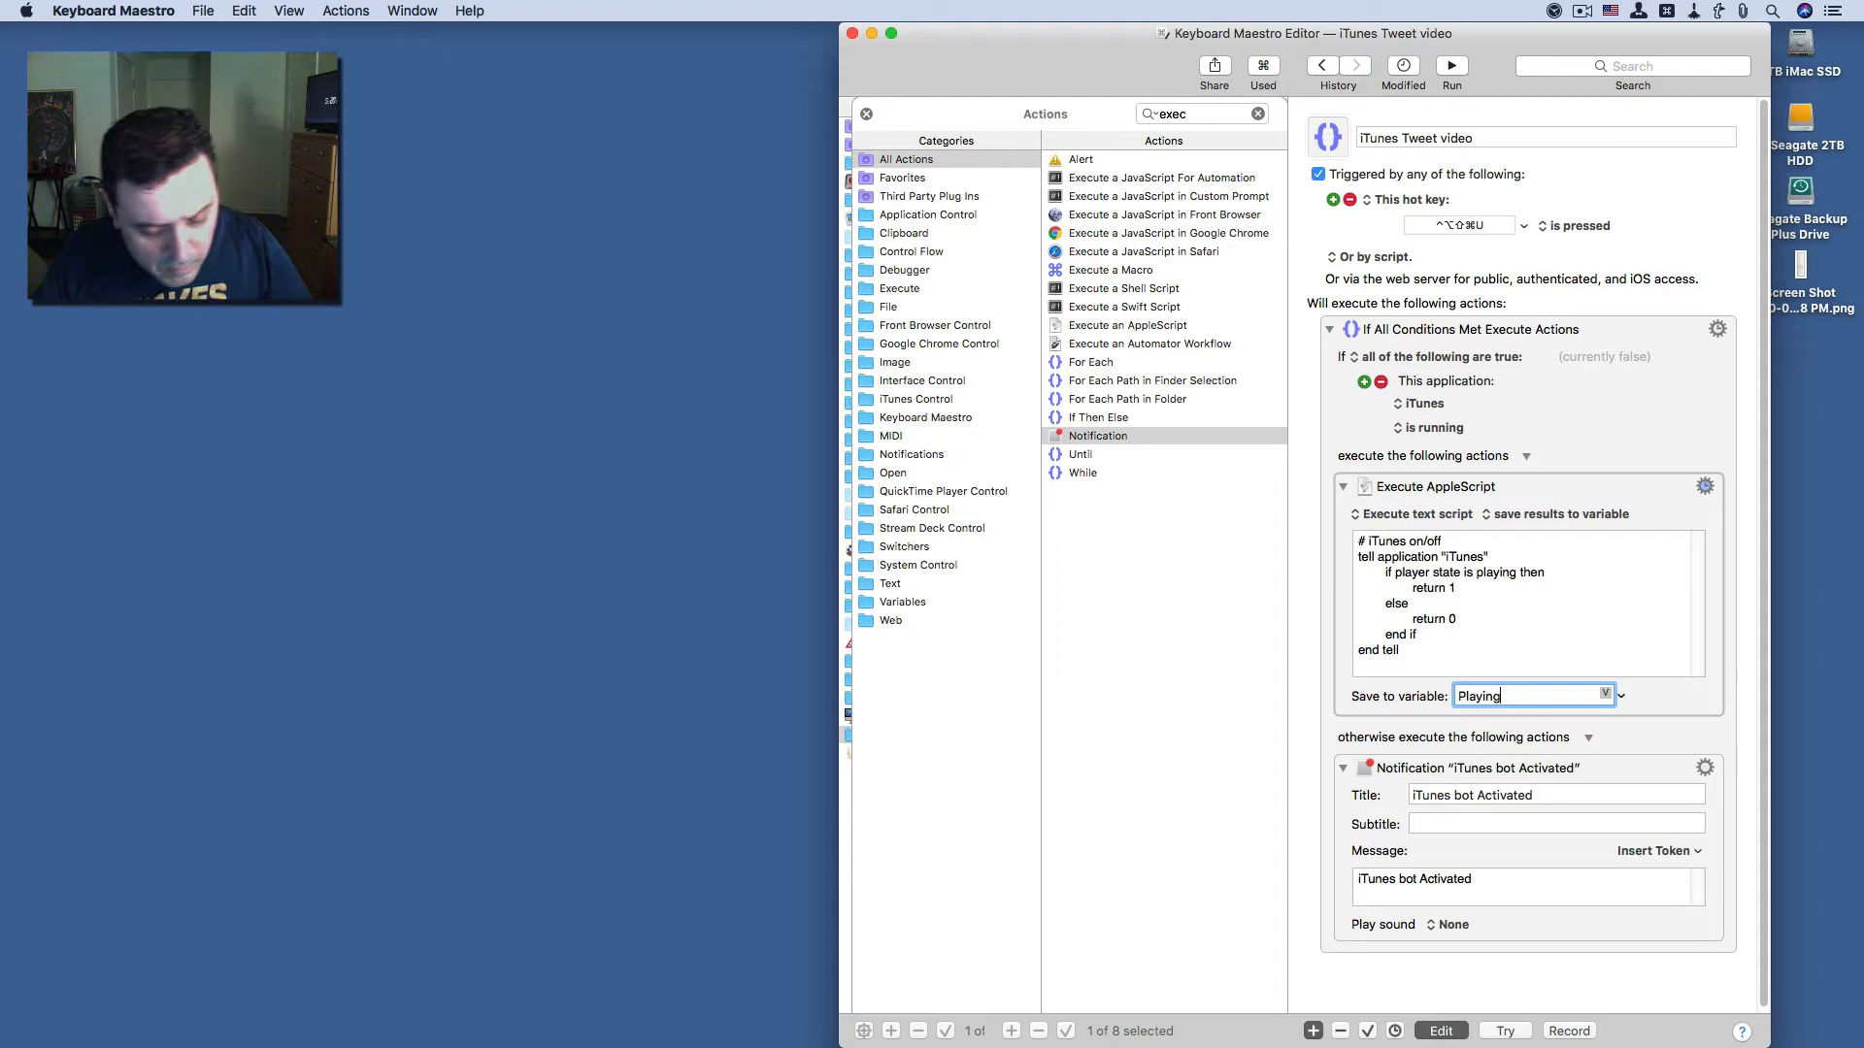
pyautogui.press('super+Tab')
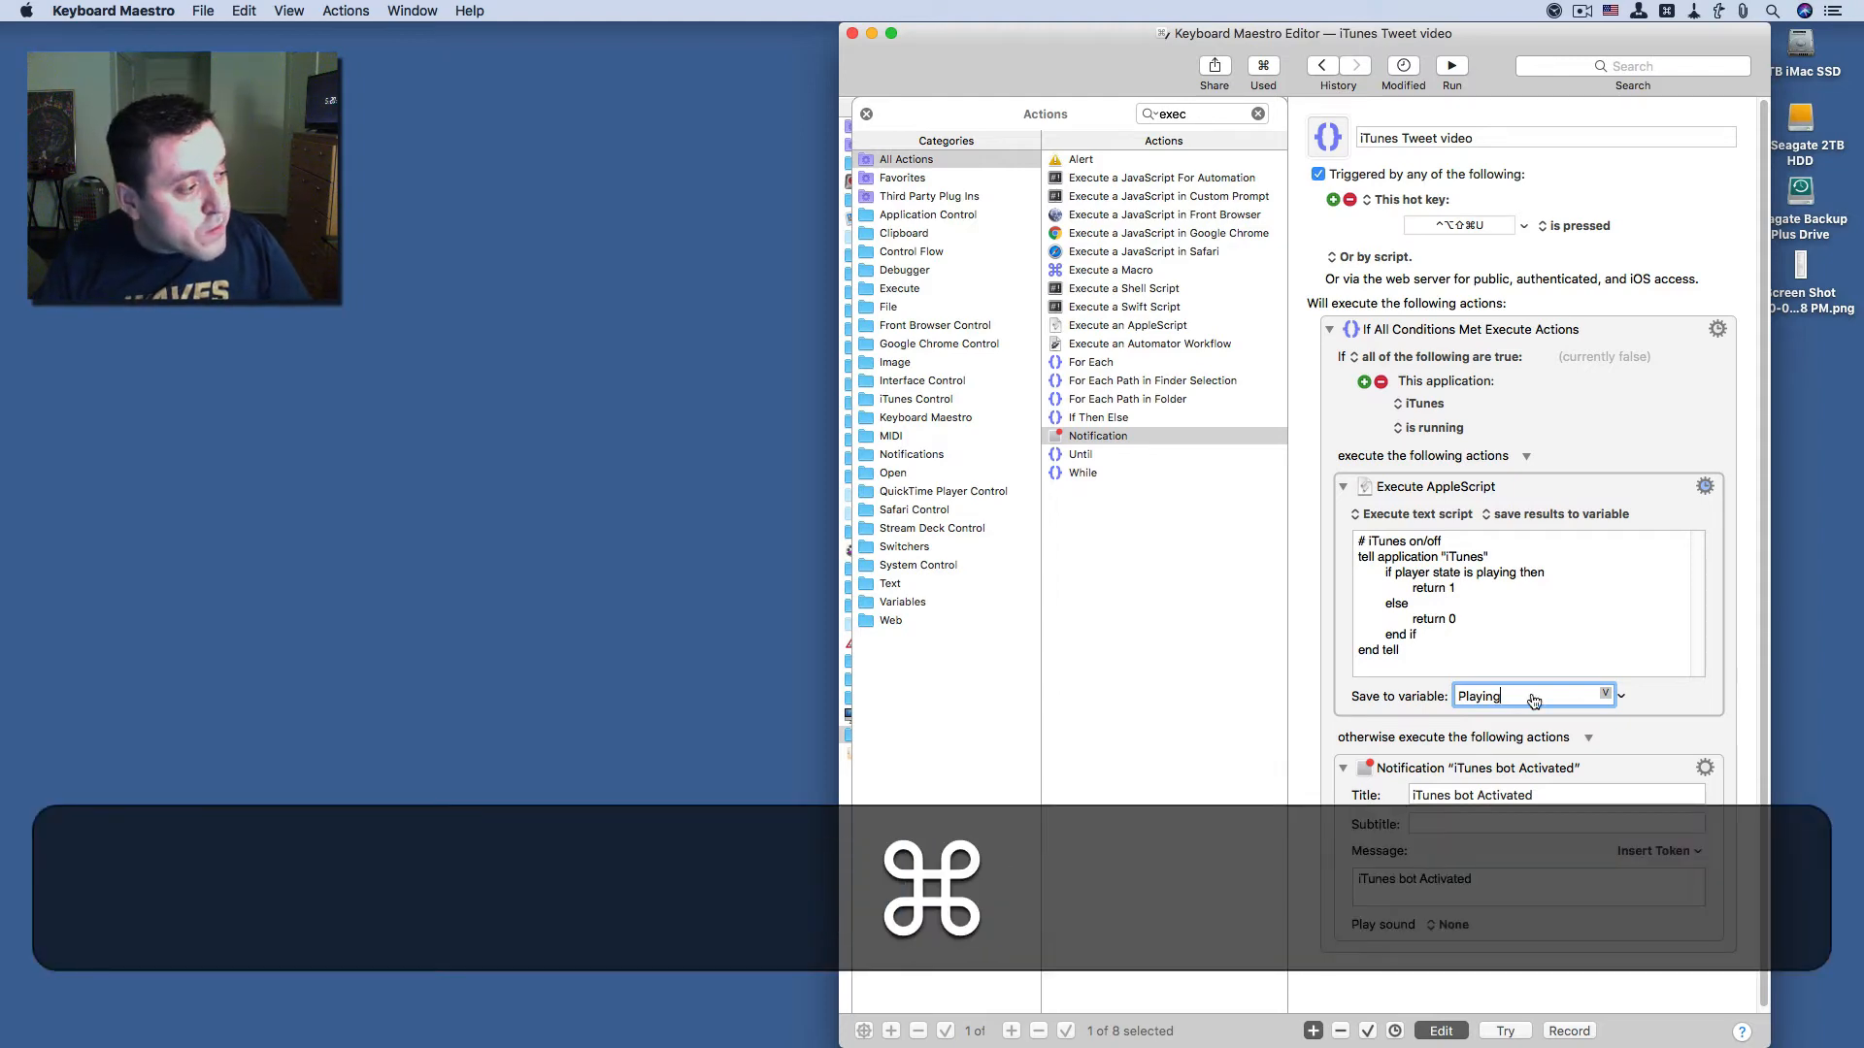
pyautogui.press('super+Tab')
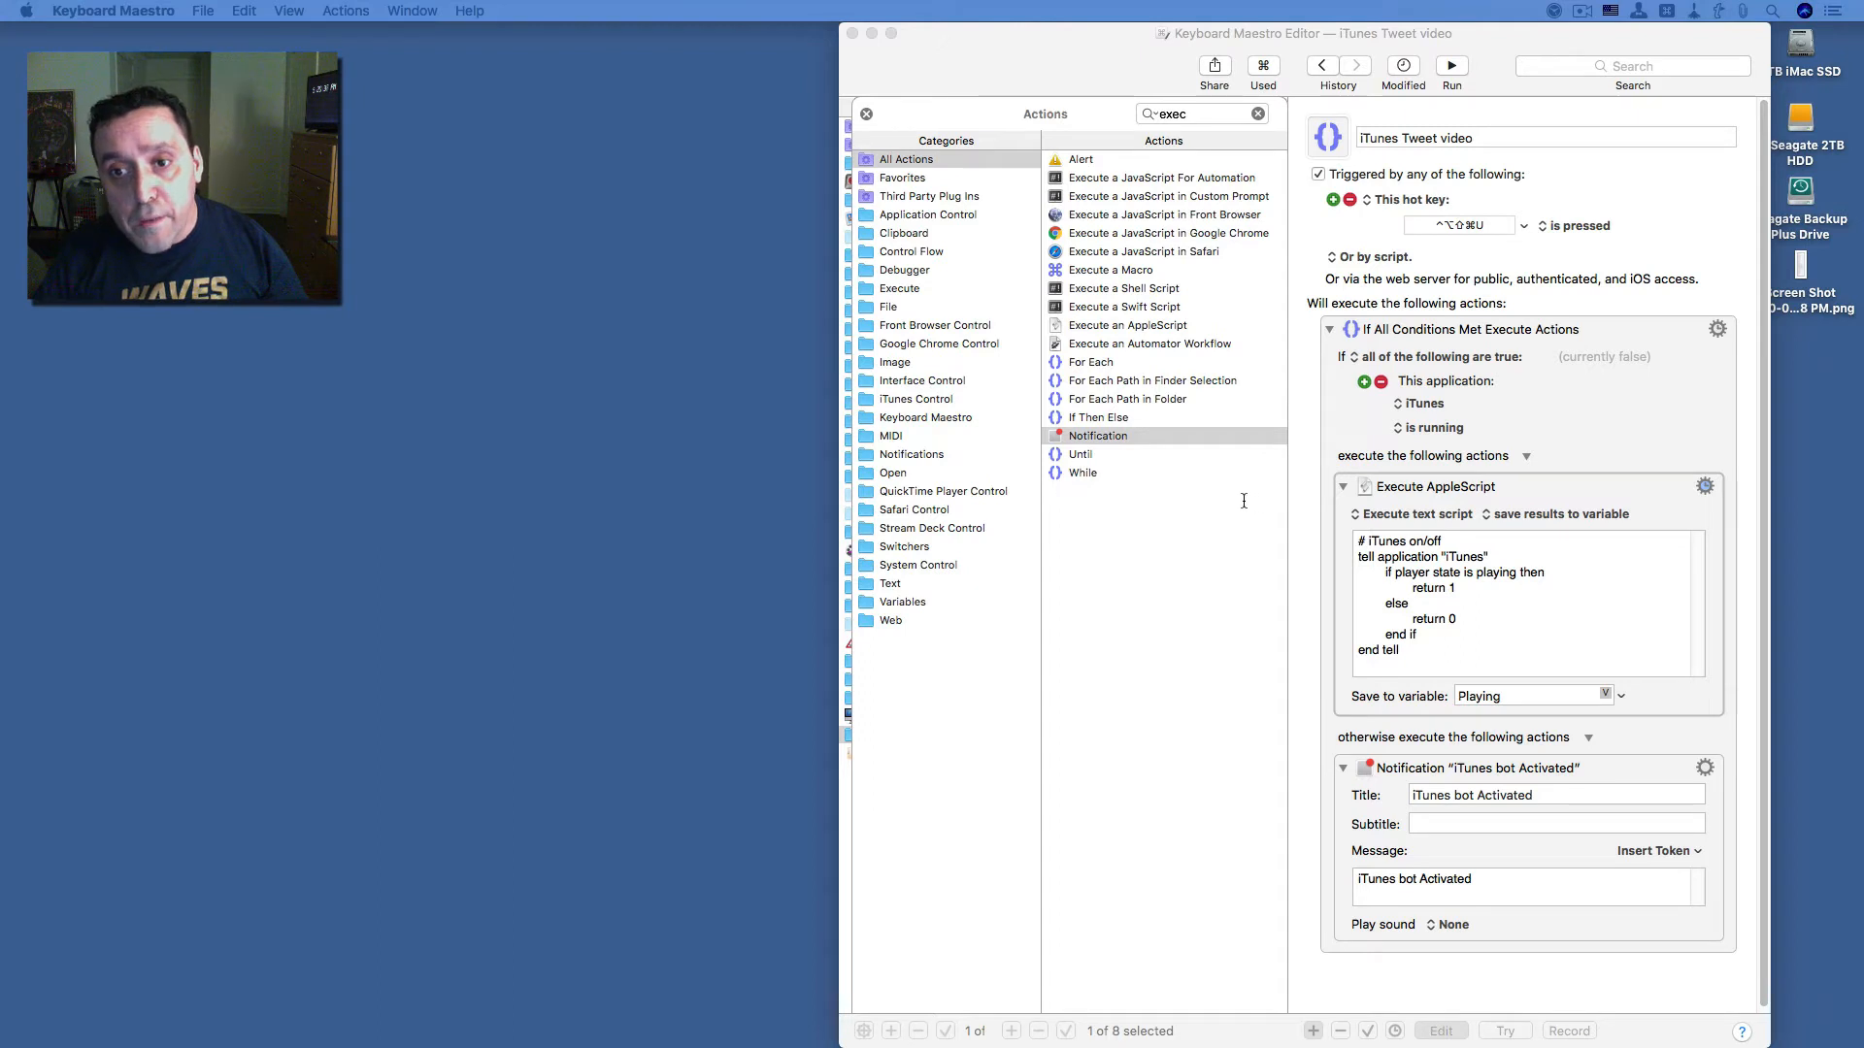
# - Add a nested If Then Else action below the AppleScript action and give it a Variable Condition on "Playing"
pyautogui.click(1122, 421)
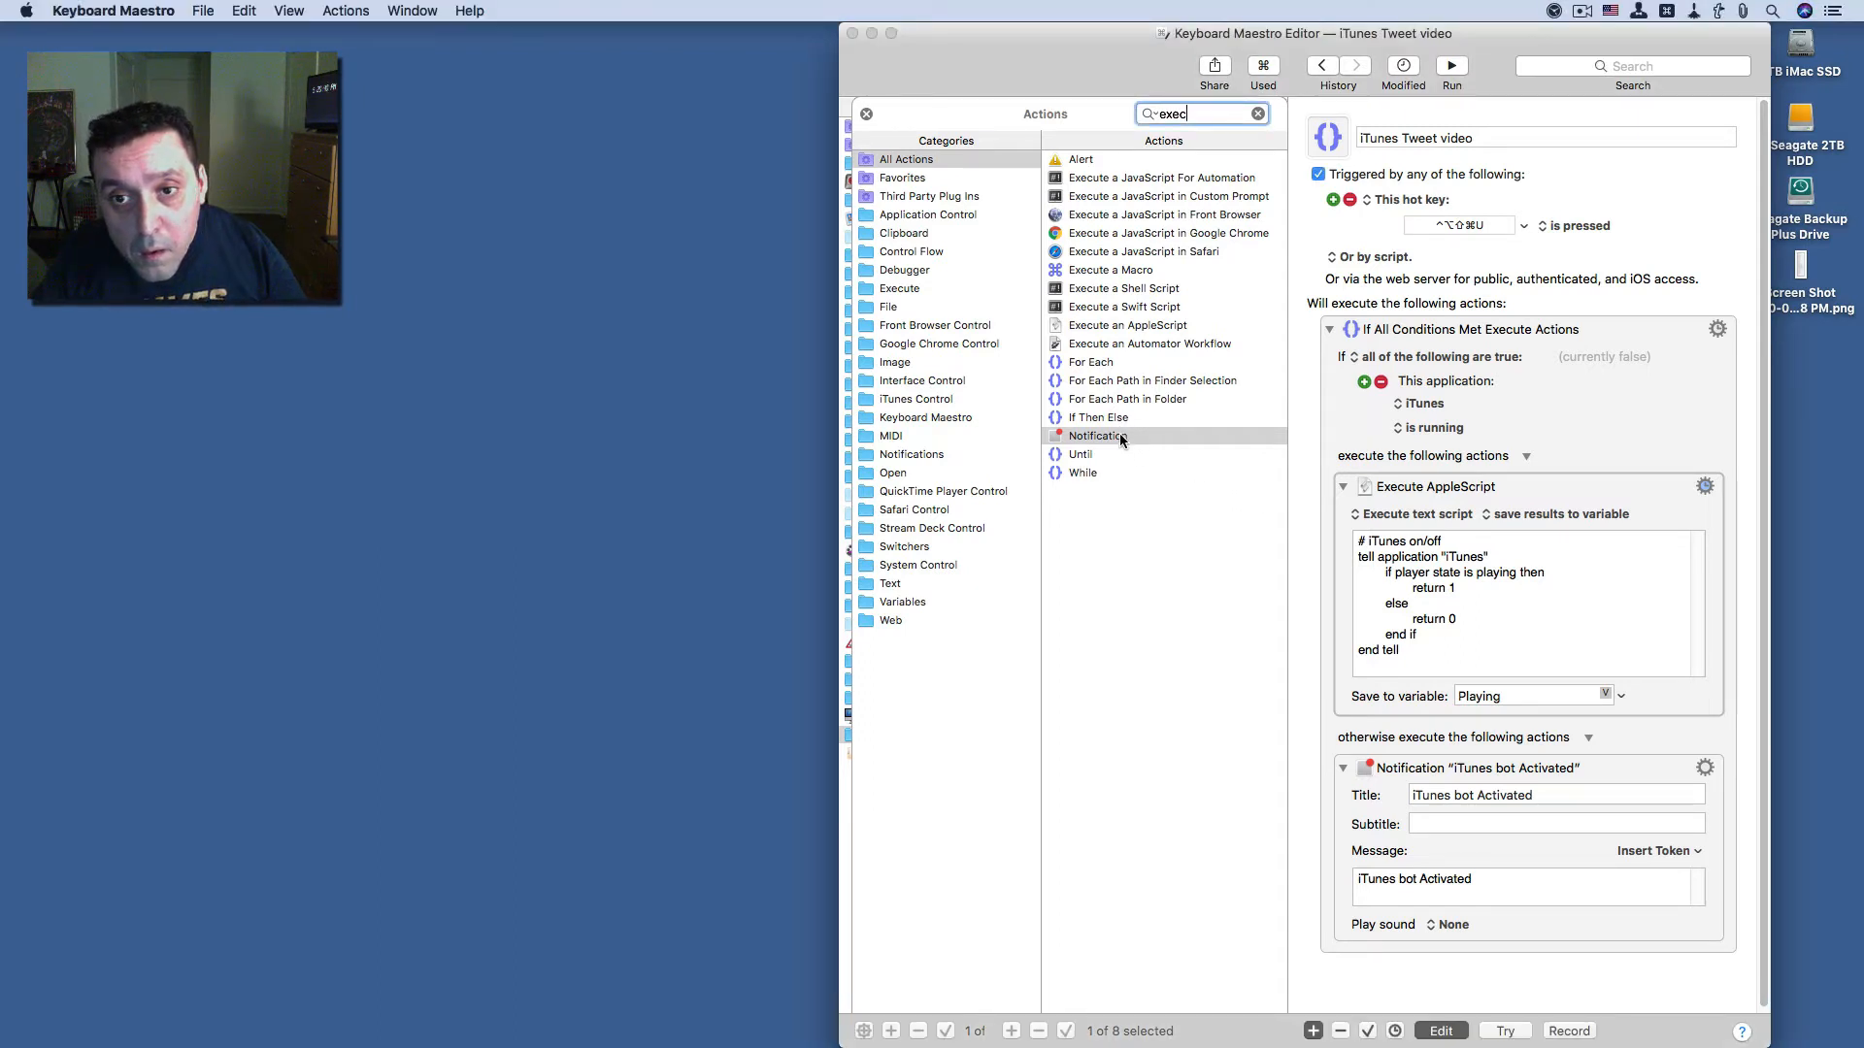
pyautogui.moveTo(1116, 419); pyautogui.dragTo(1446, 734)
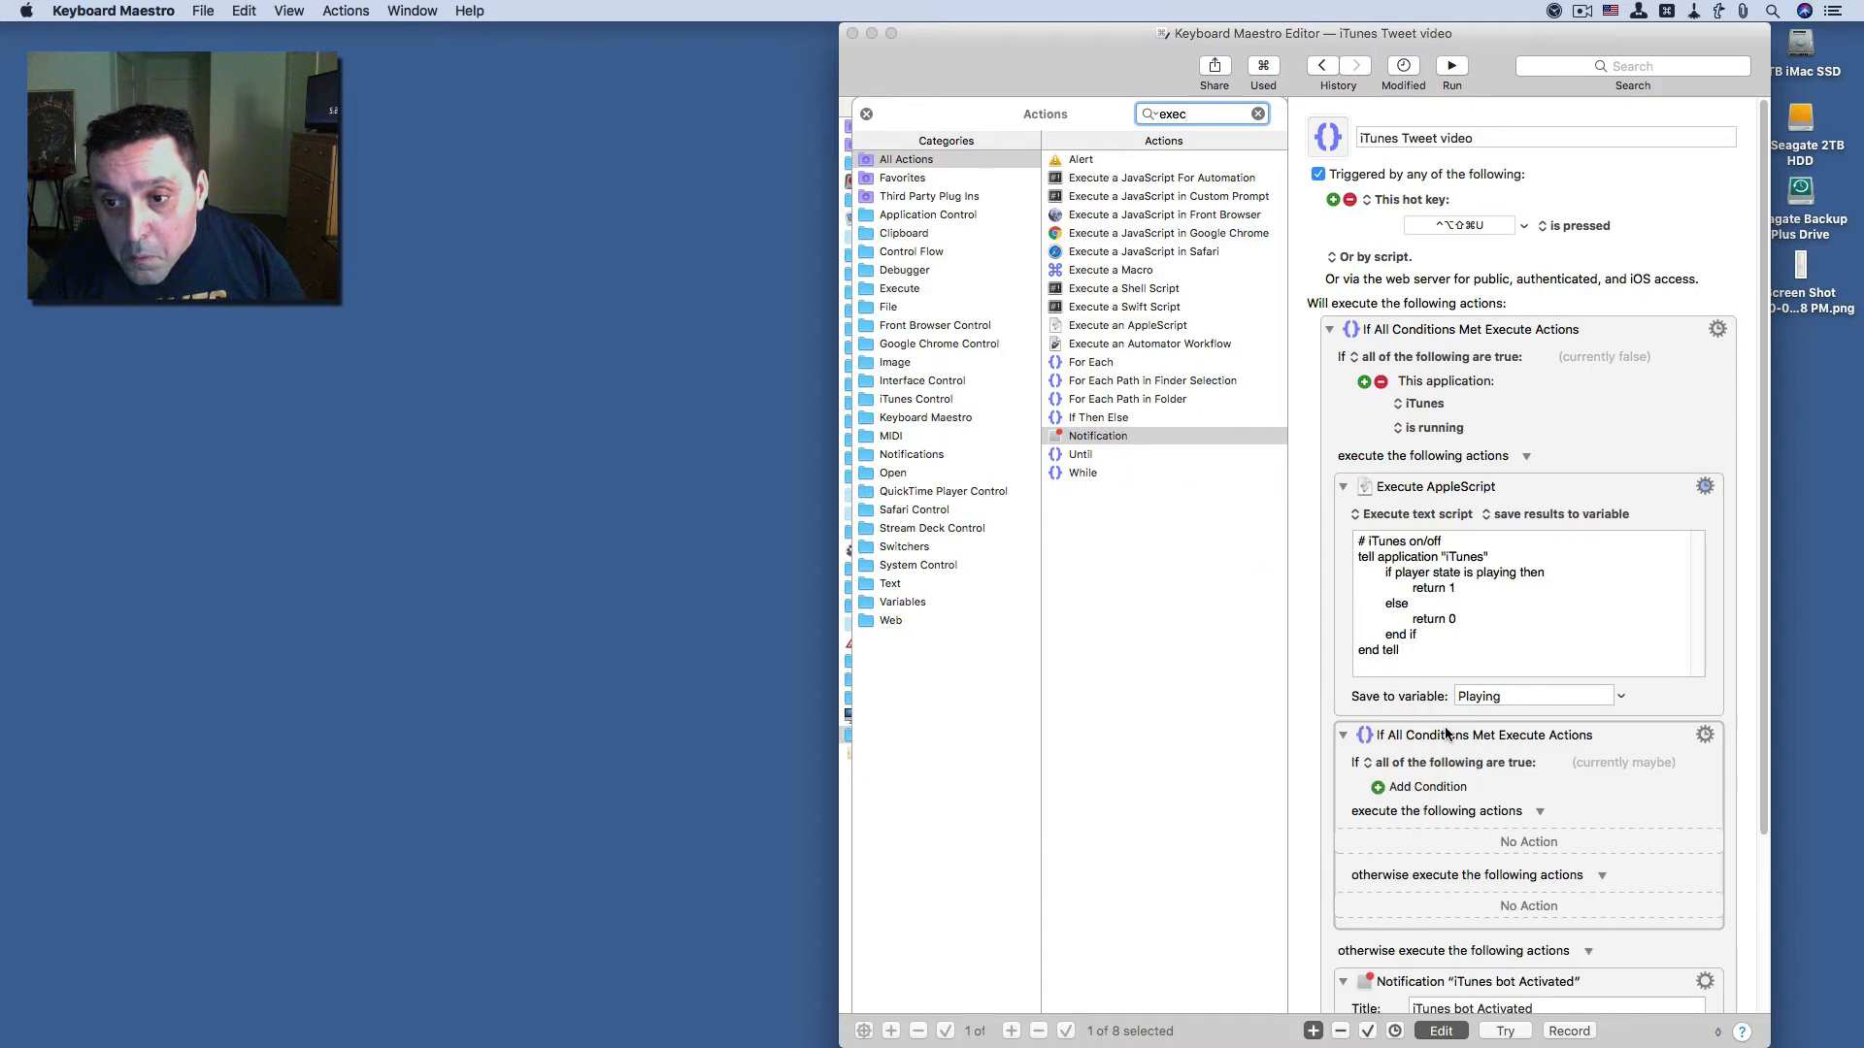
pyautogui.click(1437, 786)
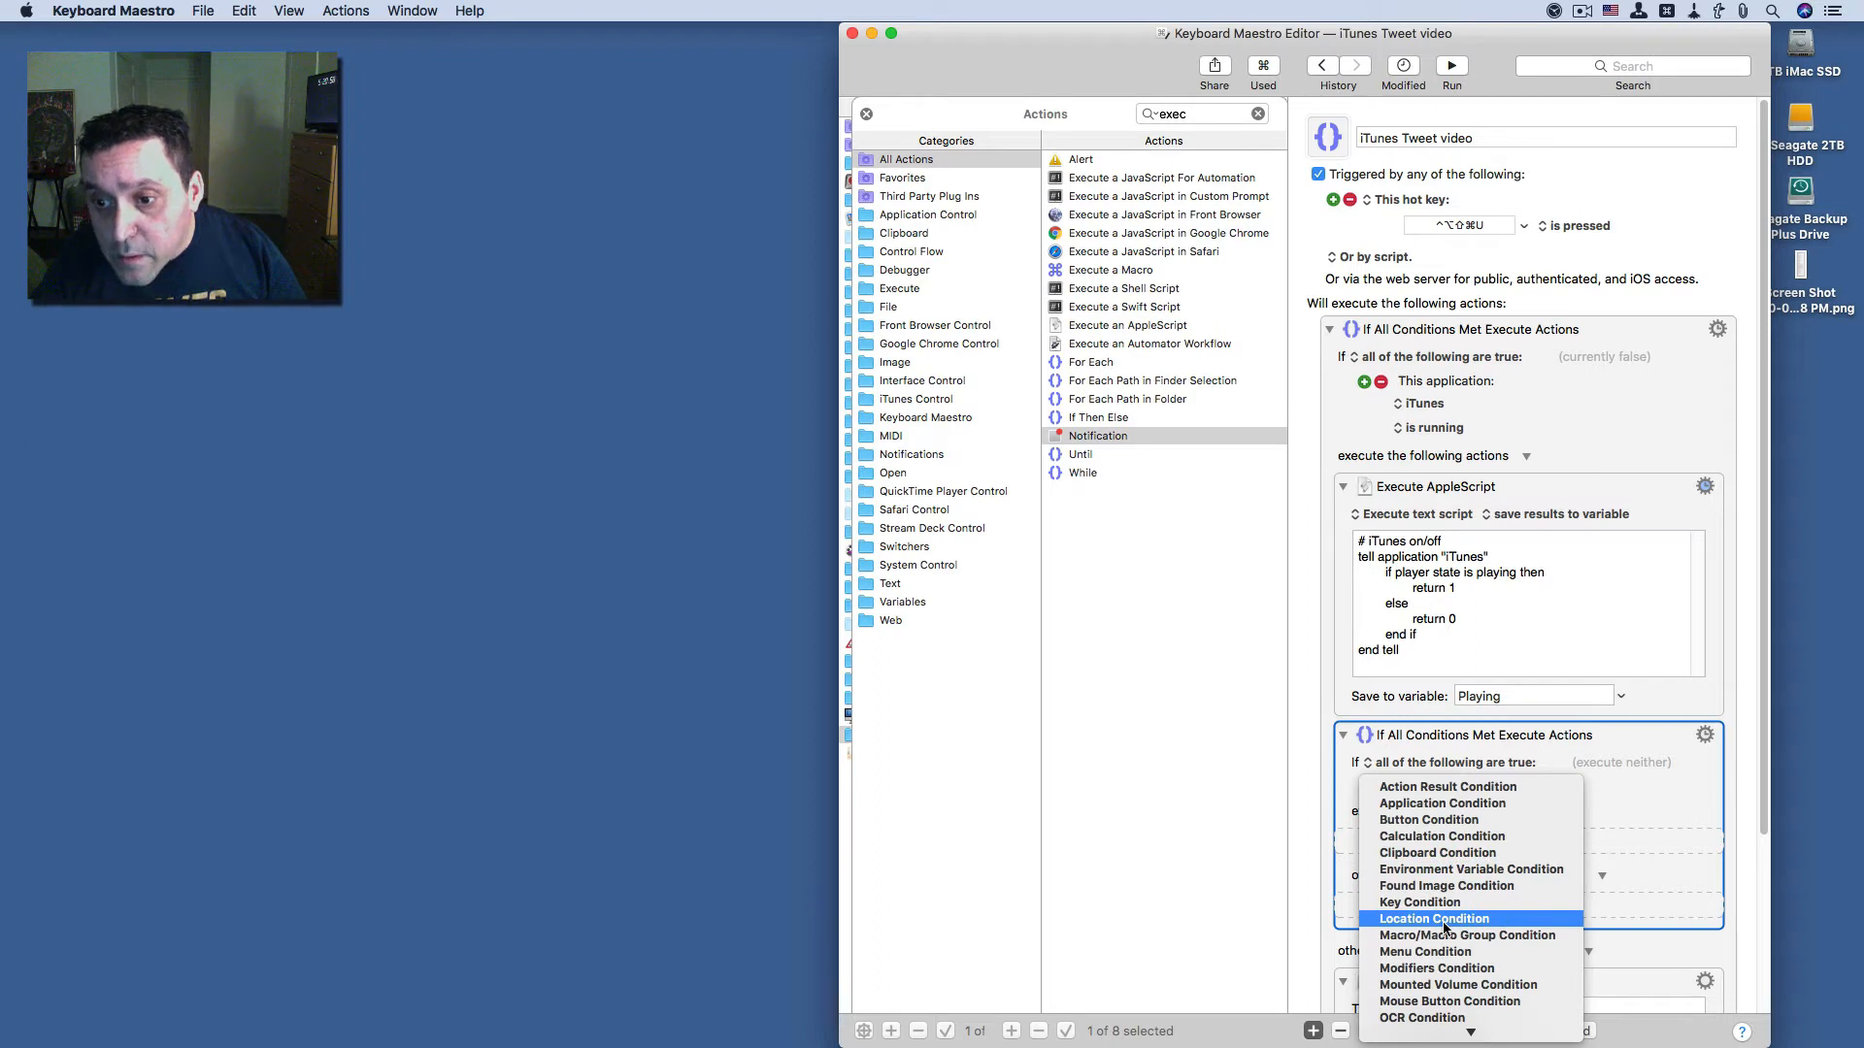
pyautogui.moveTo(1464, 1030)
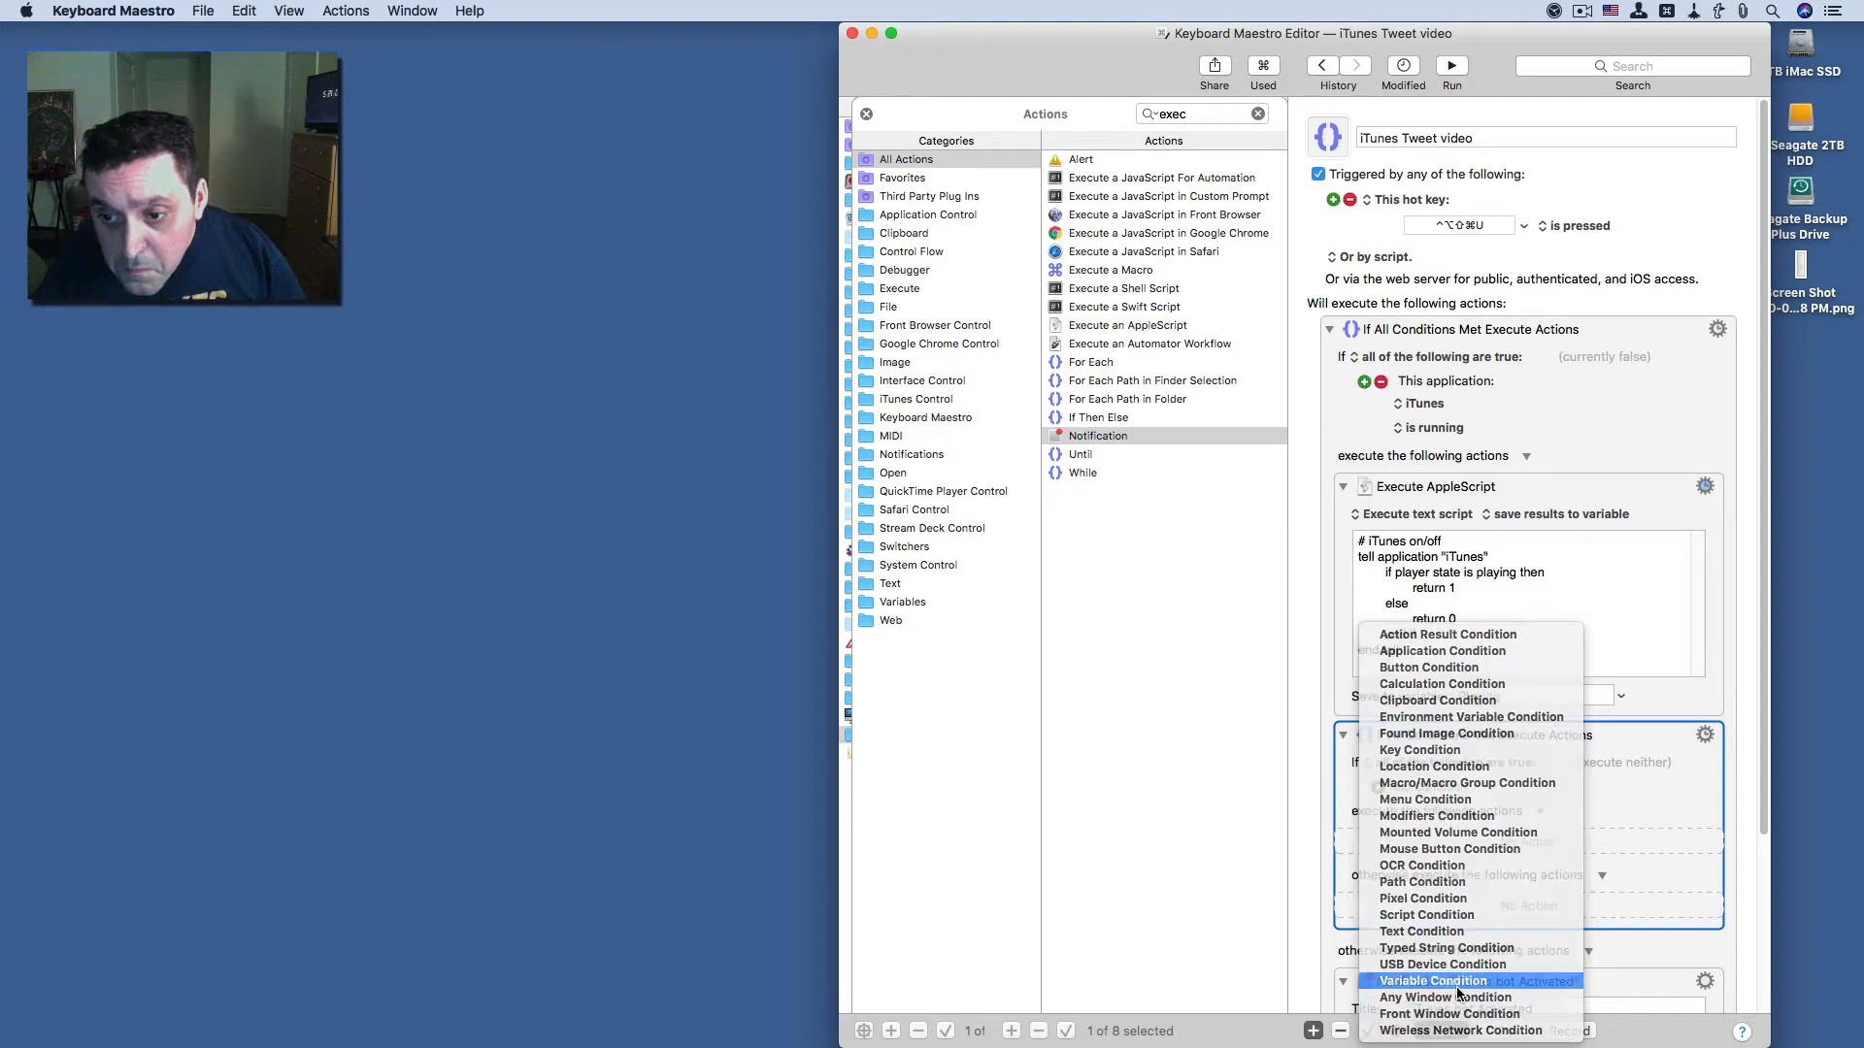
pyautogui.click(1456, 982)
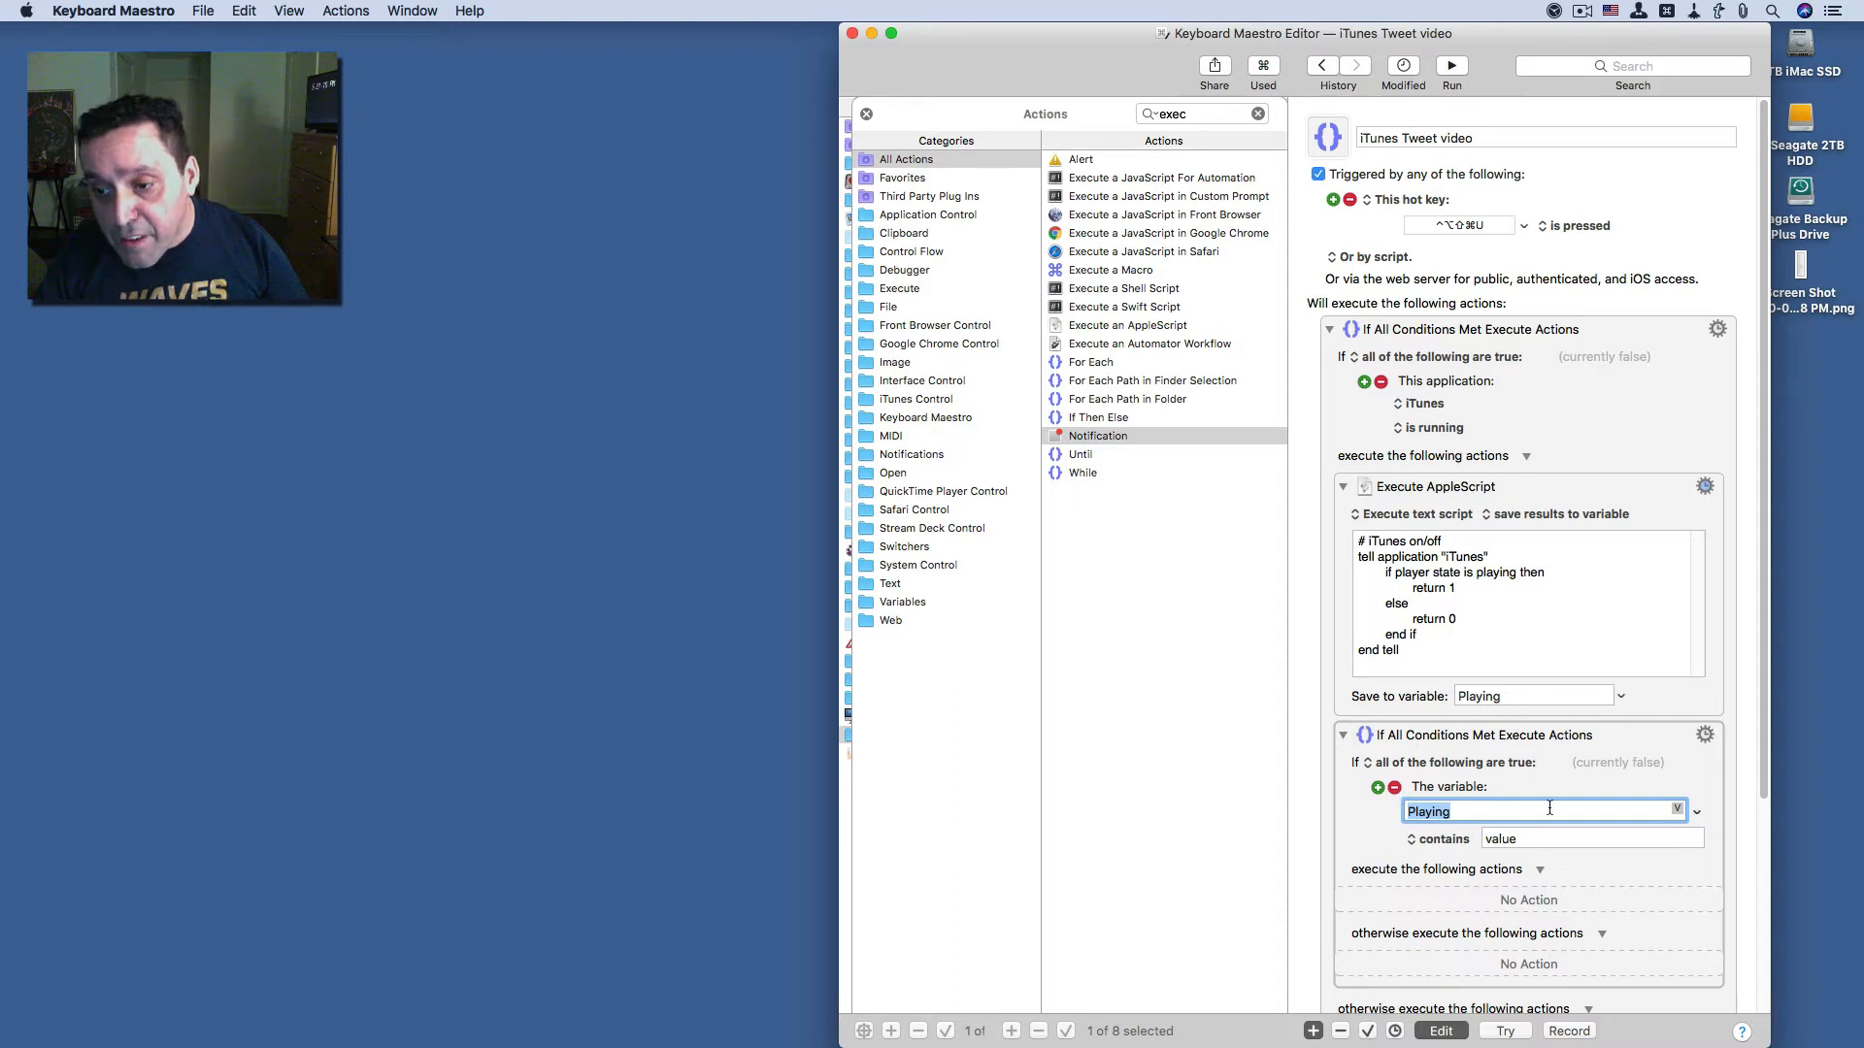
# - Set the nested condition to require that the Playing variable is 1
pyautogui.click(1464, 841)
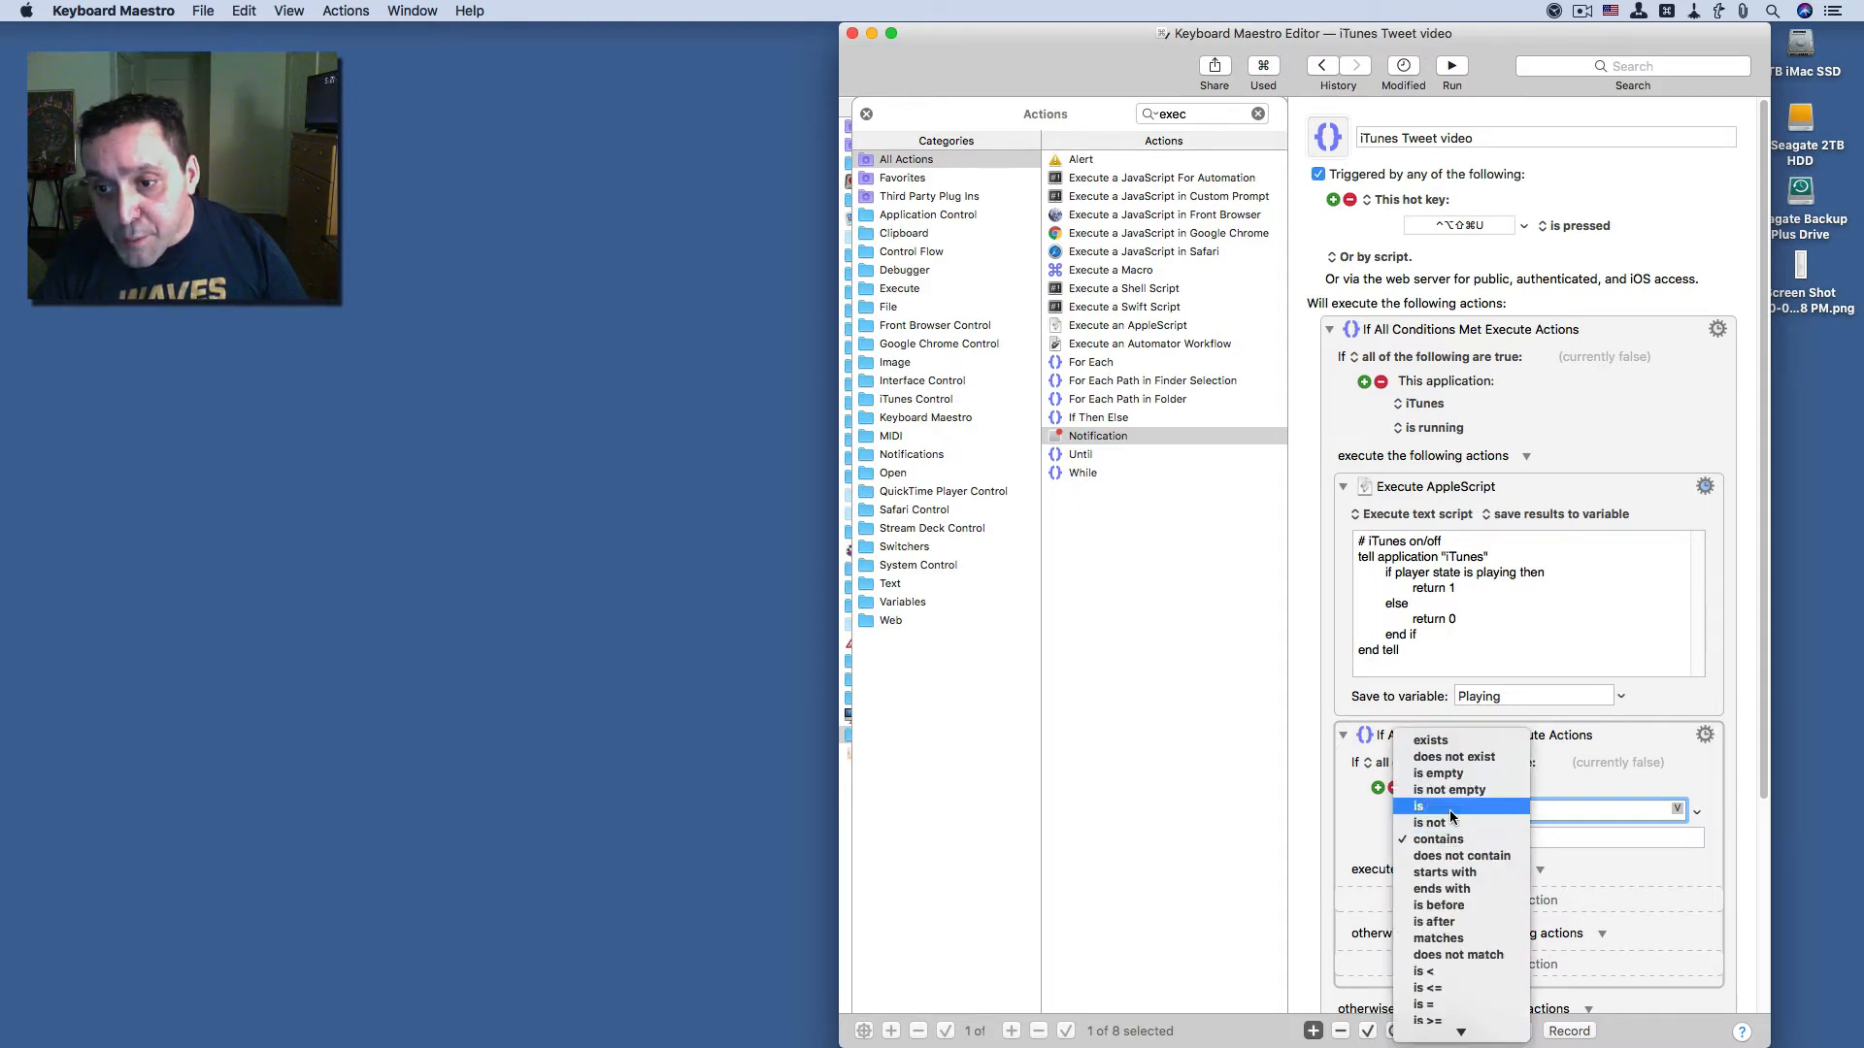
pyautogui.click(1448, 808)
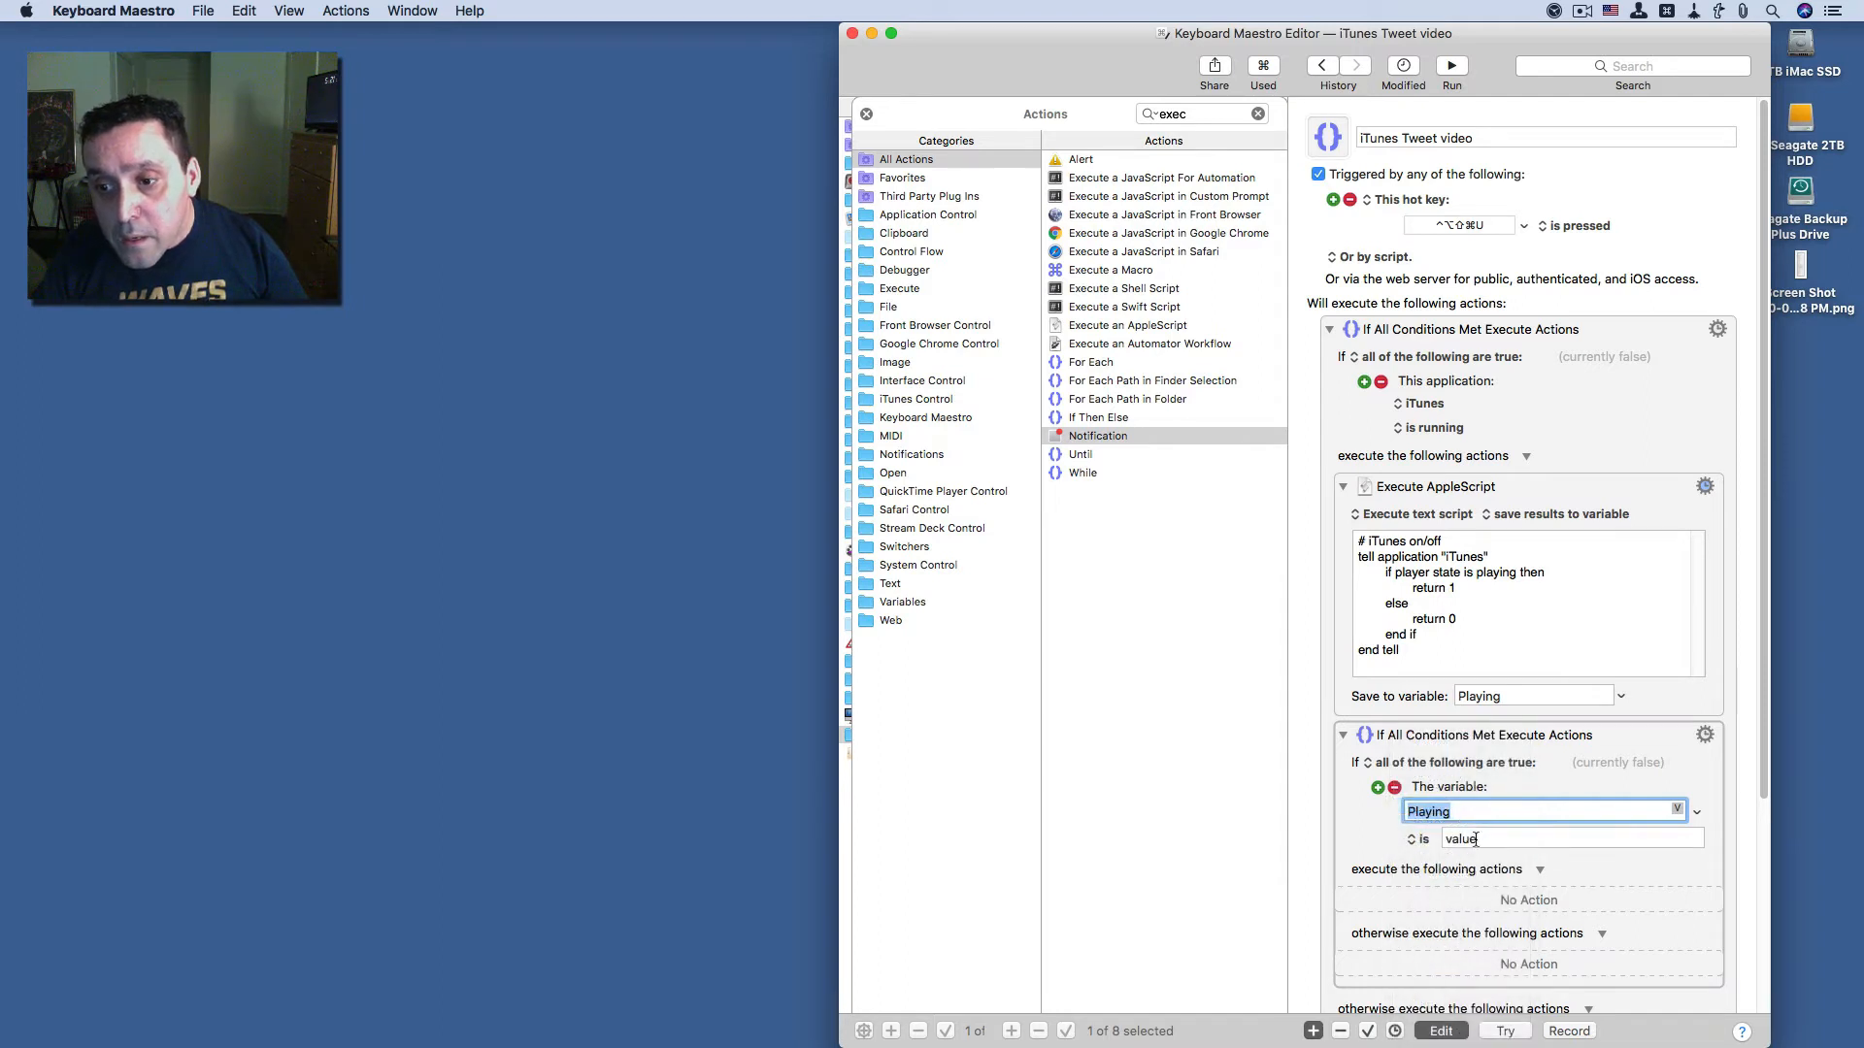
pyautogui.click(1476, 840)
pyautogui.doubleClick(1476, 840)
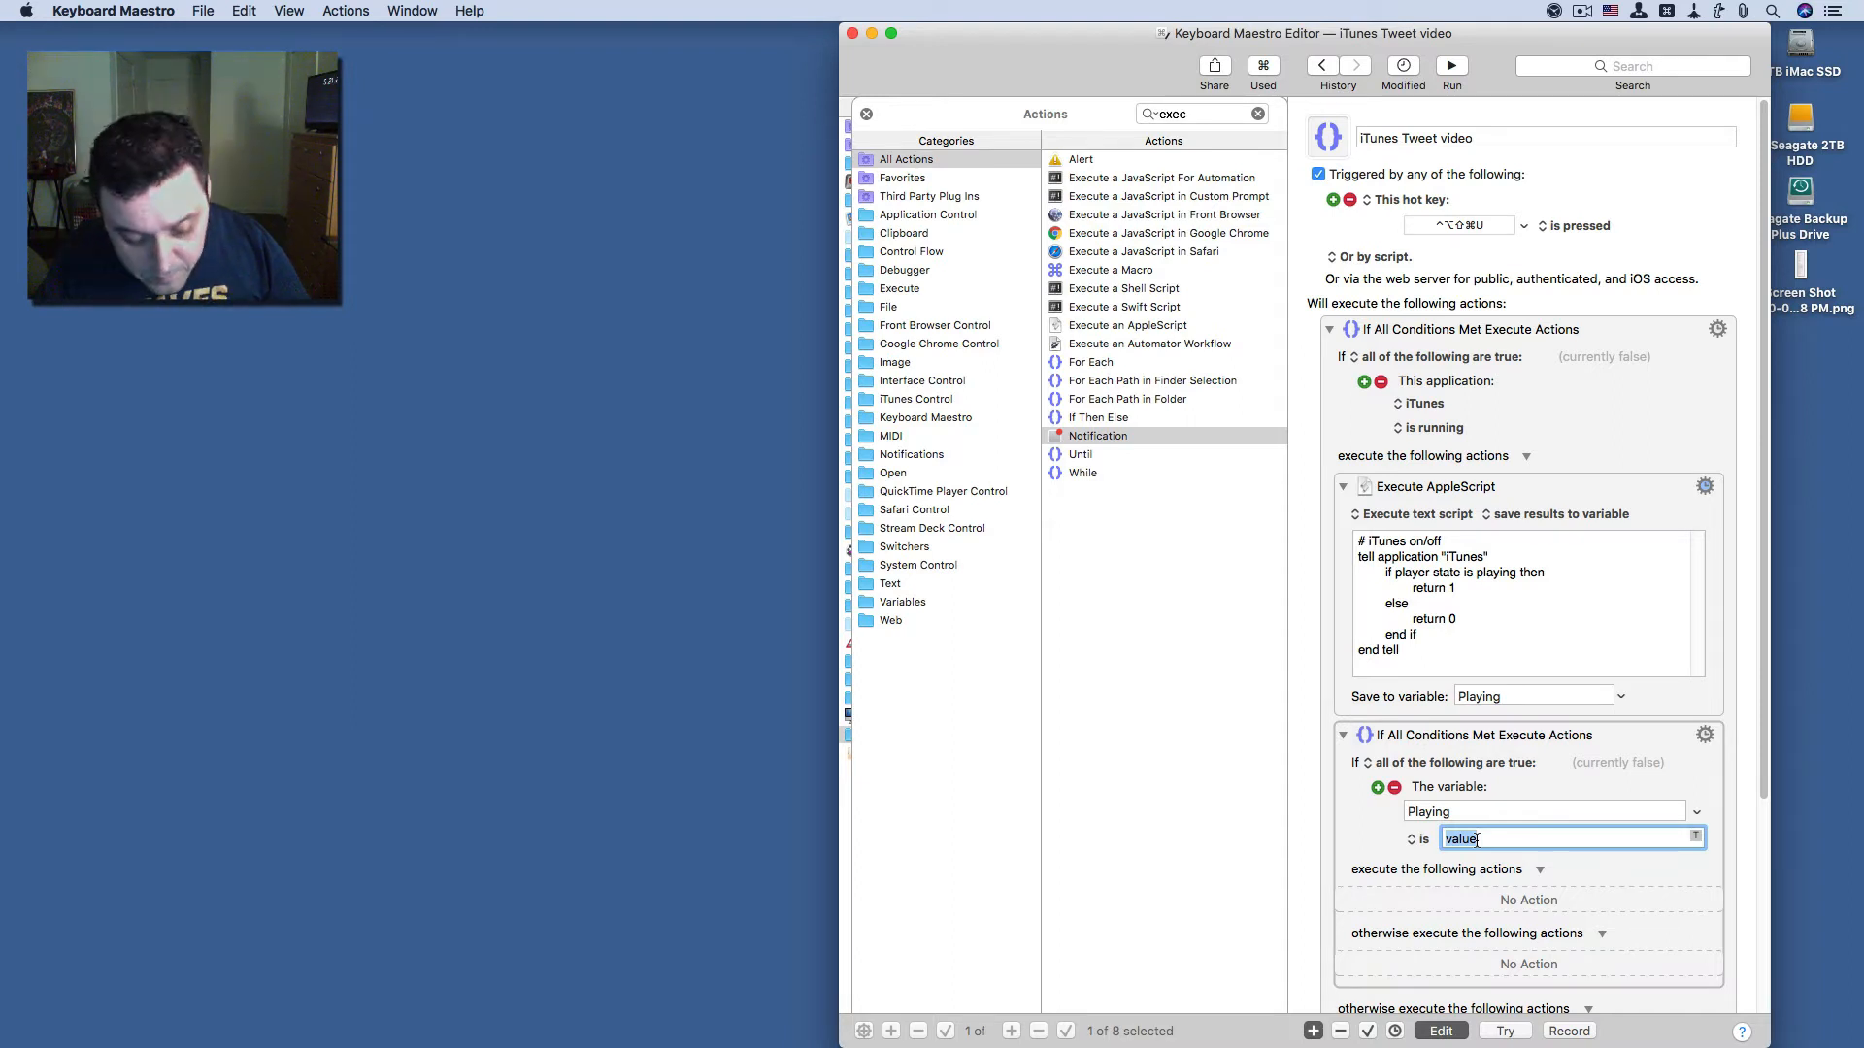
pyautogui.write('1')
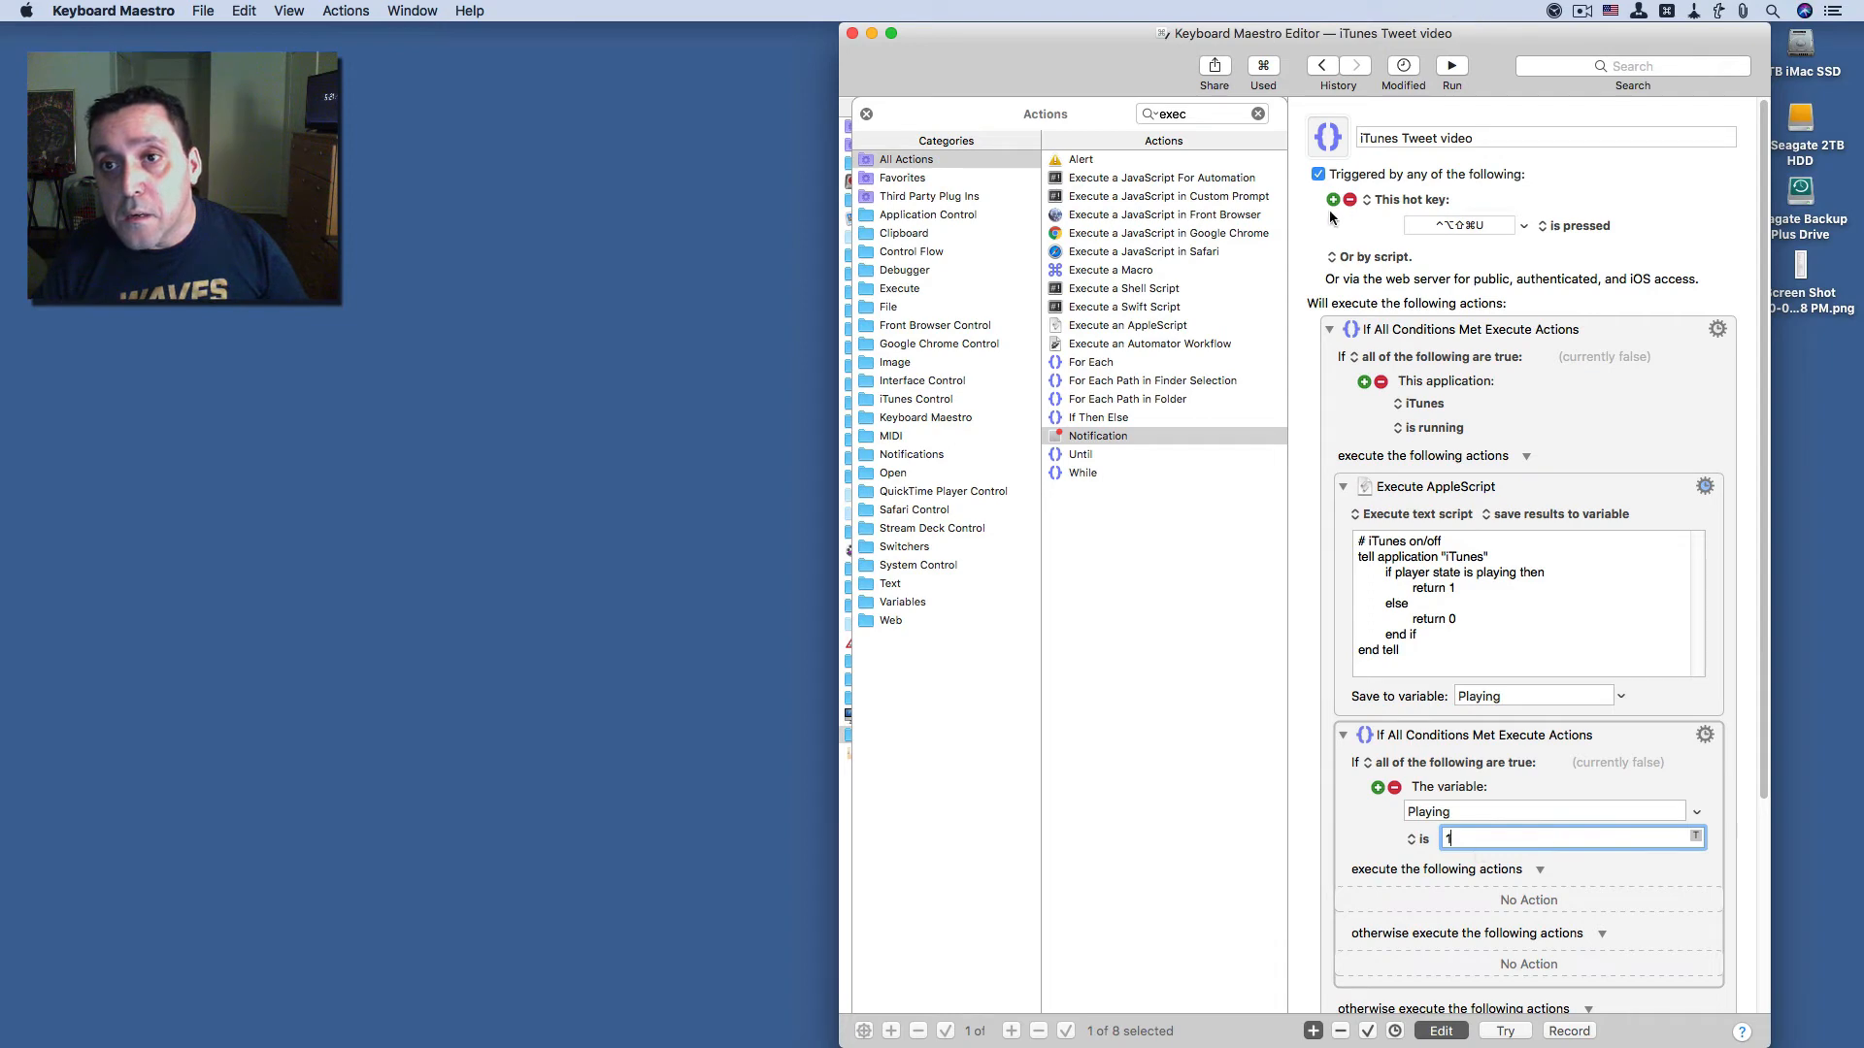
# - Clear the action search and copy the existing notification into the nested If Then Else action's otherwise branch
pyautogui.click(1259, 114)
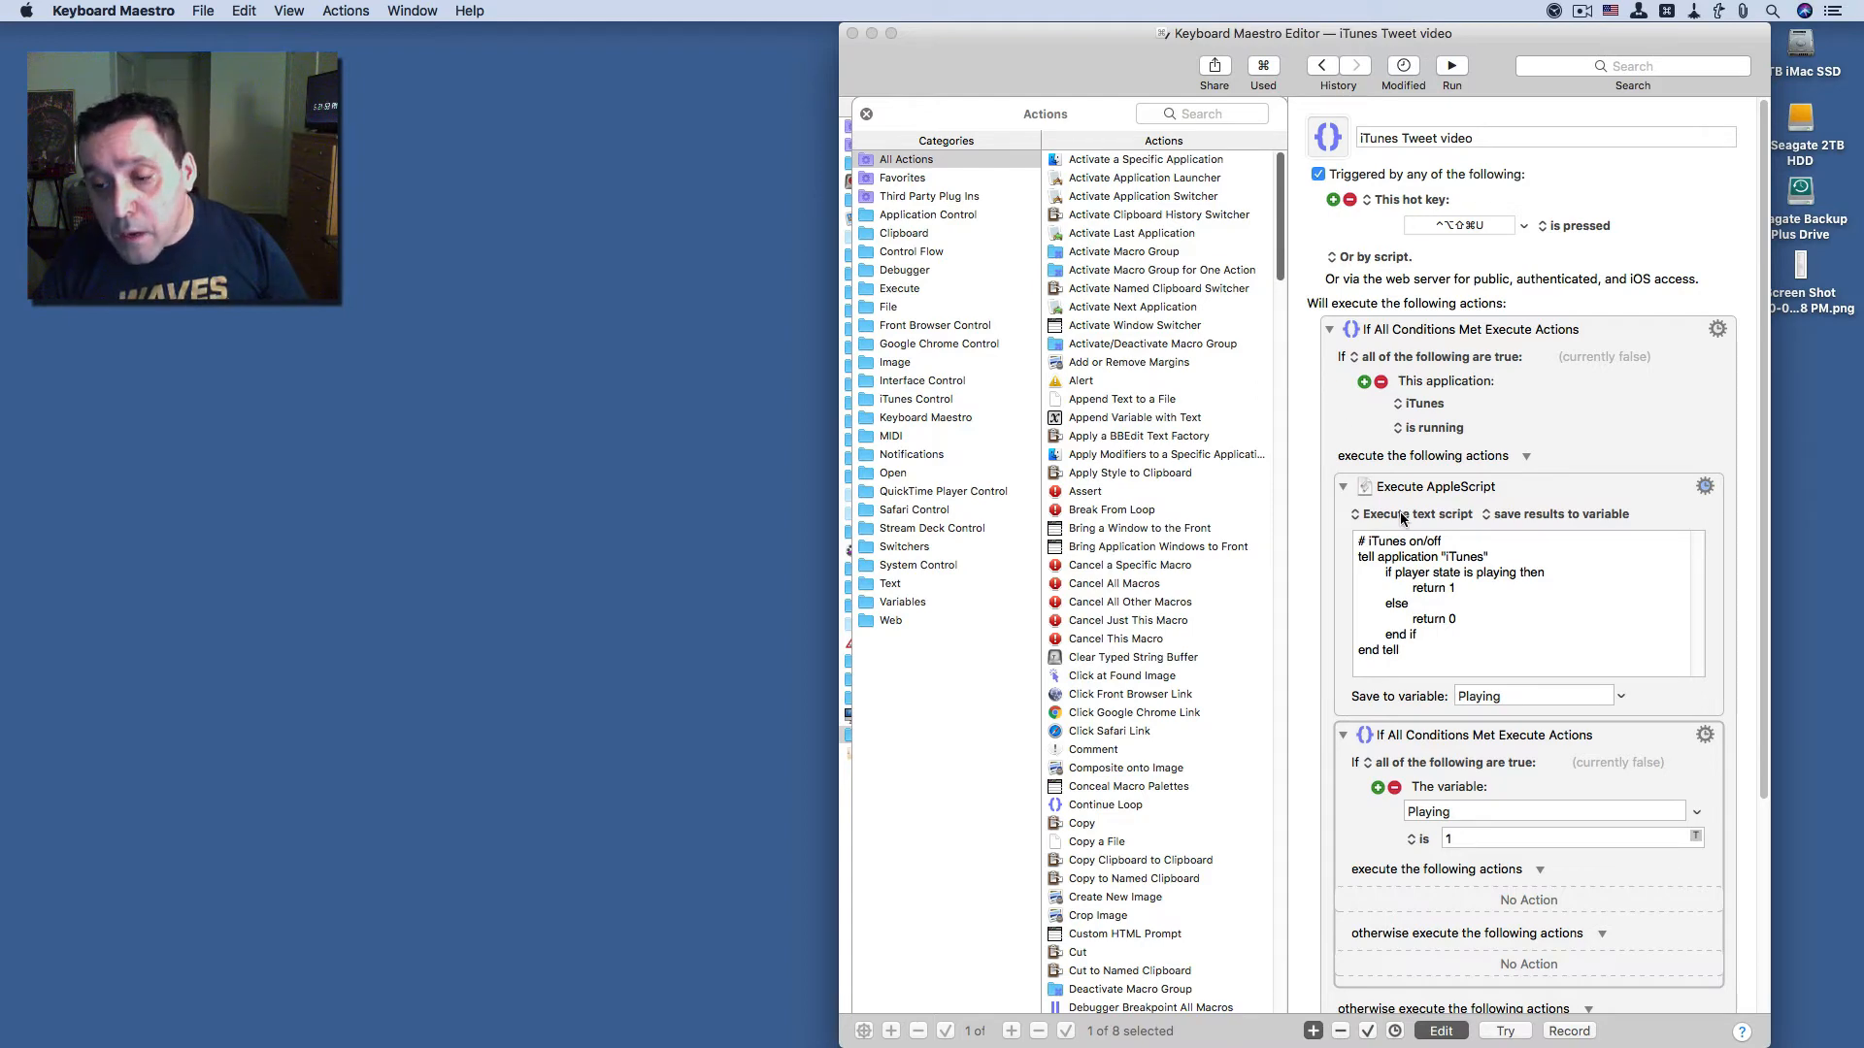
pyautogui.scroll(-3, 1417, 563)
pyautogui.scroll(-1, 1425, 596)
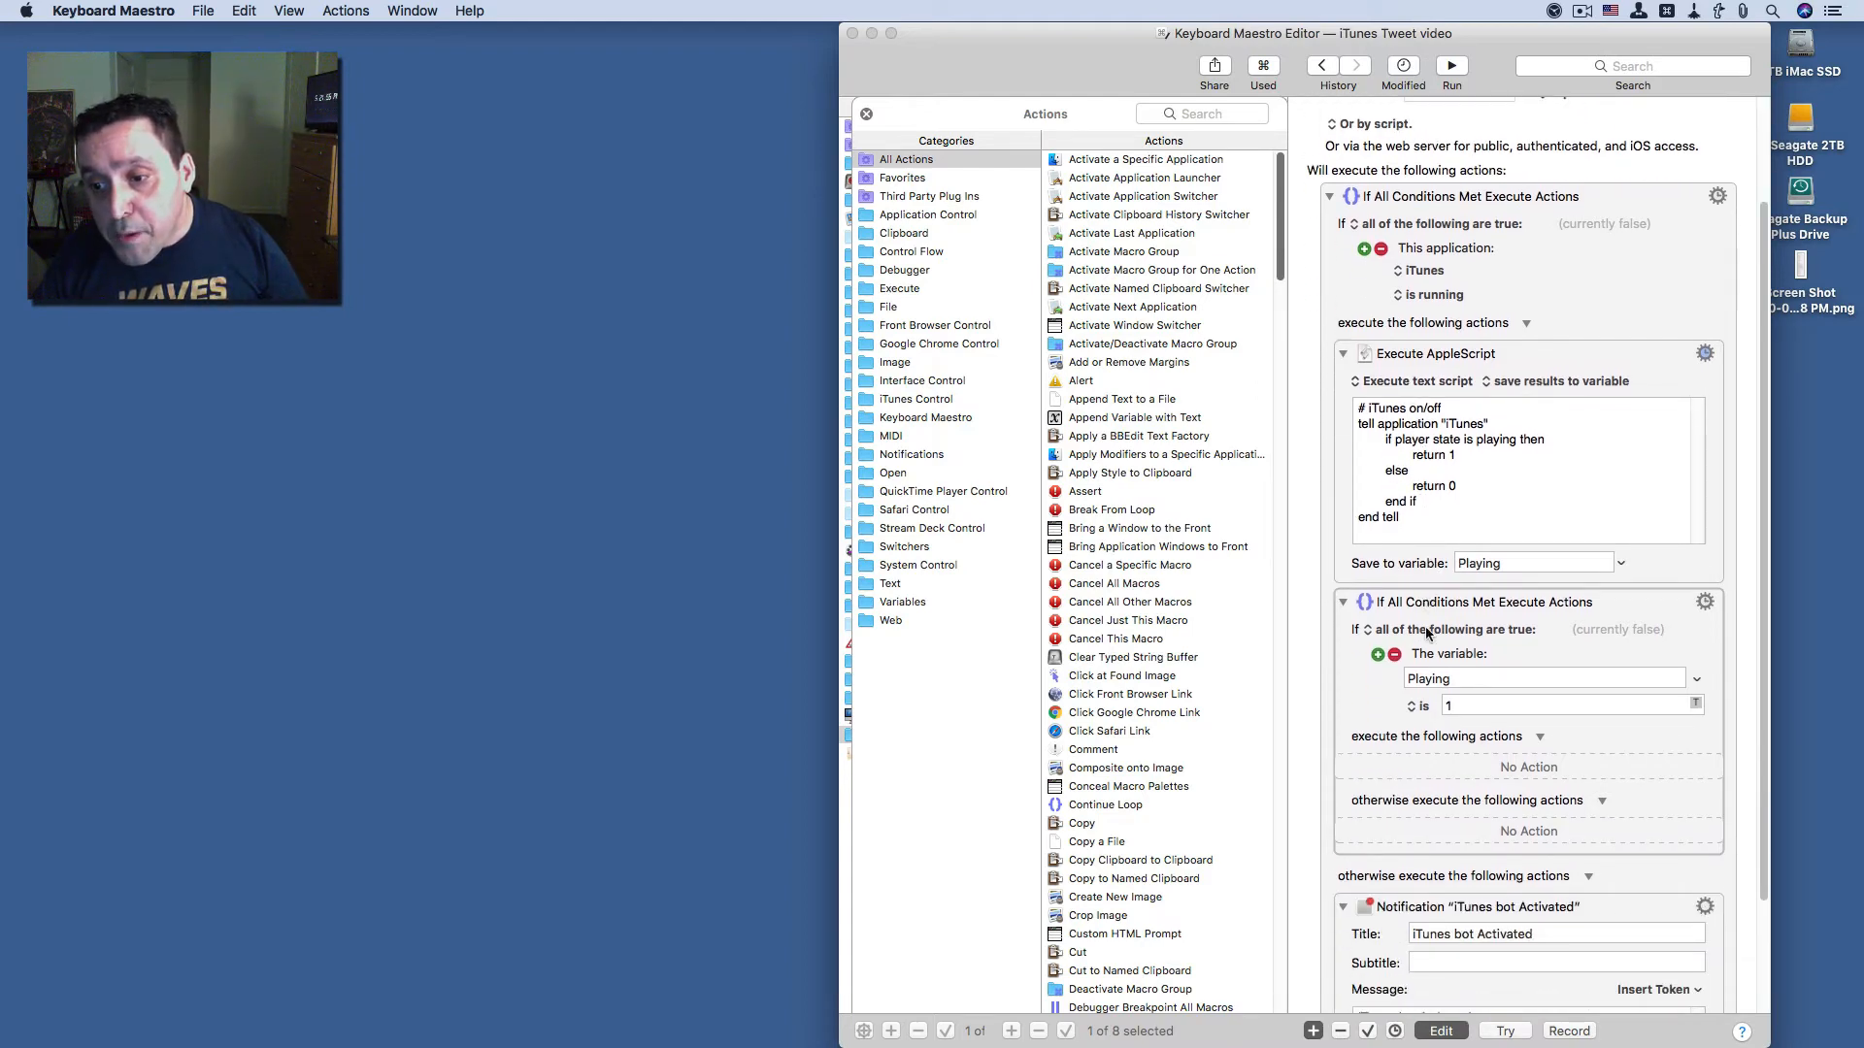
pyautogui.click(1559, 906)
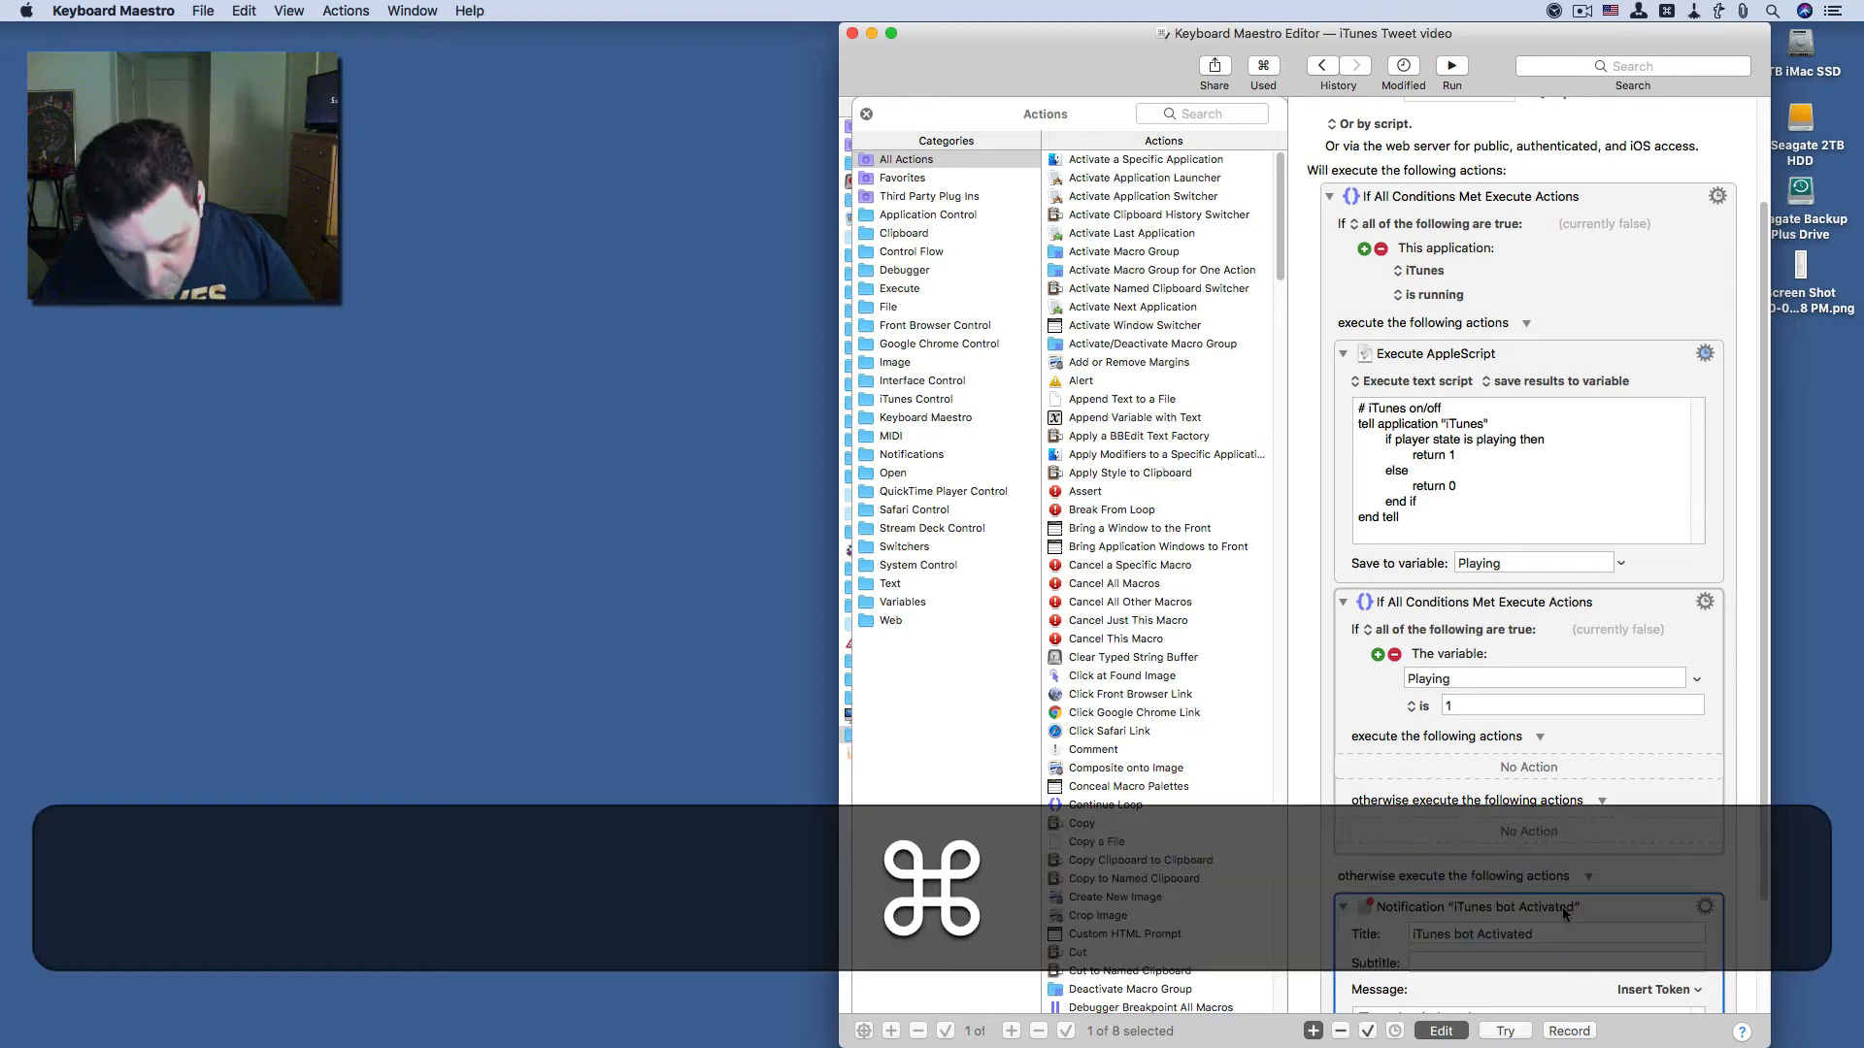
pyautogui.press('super+c')
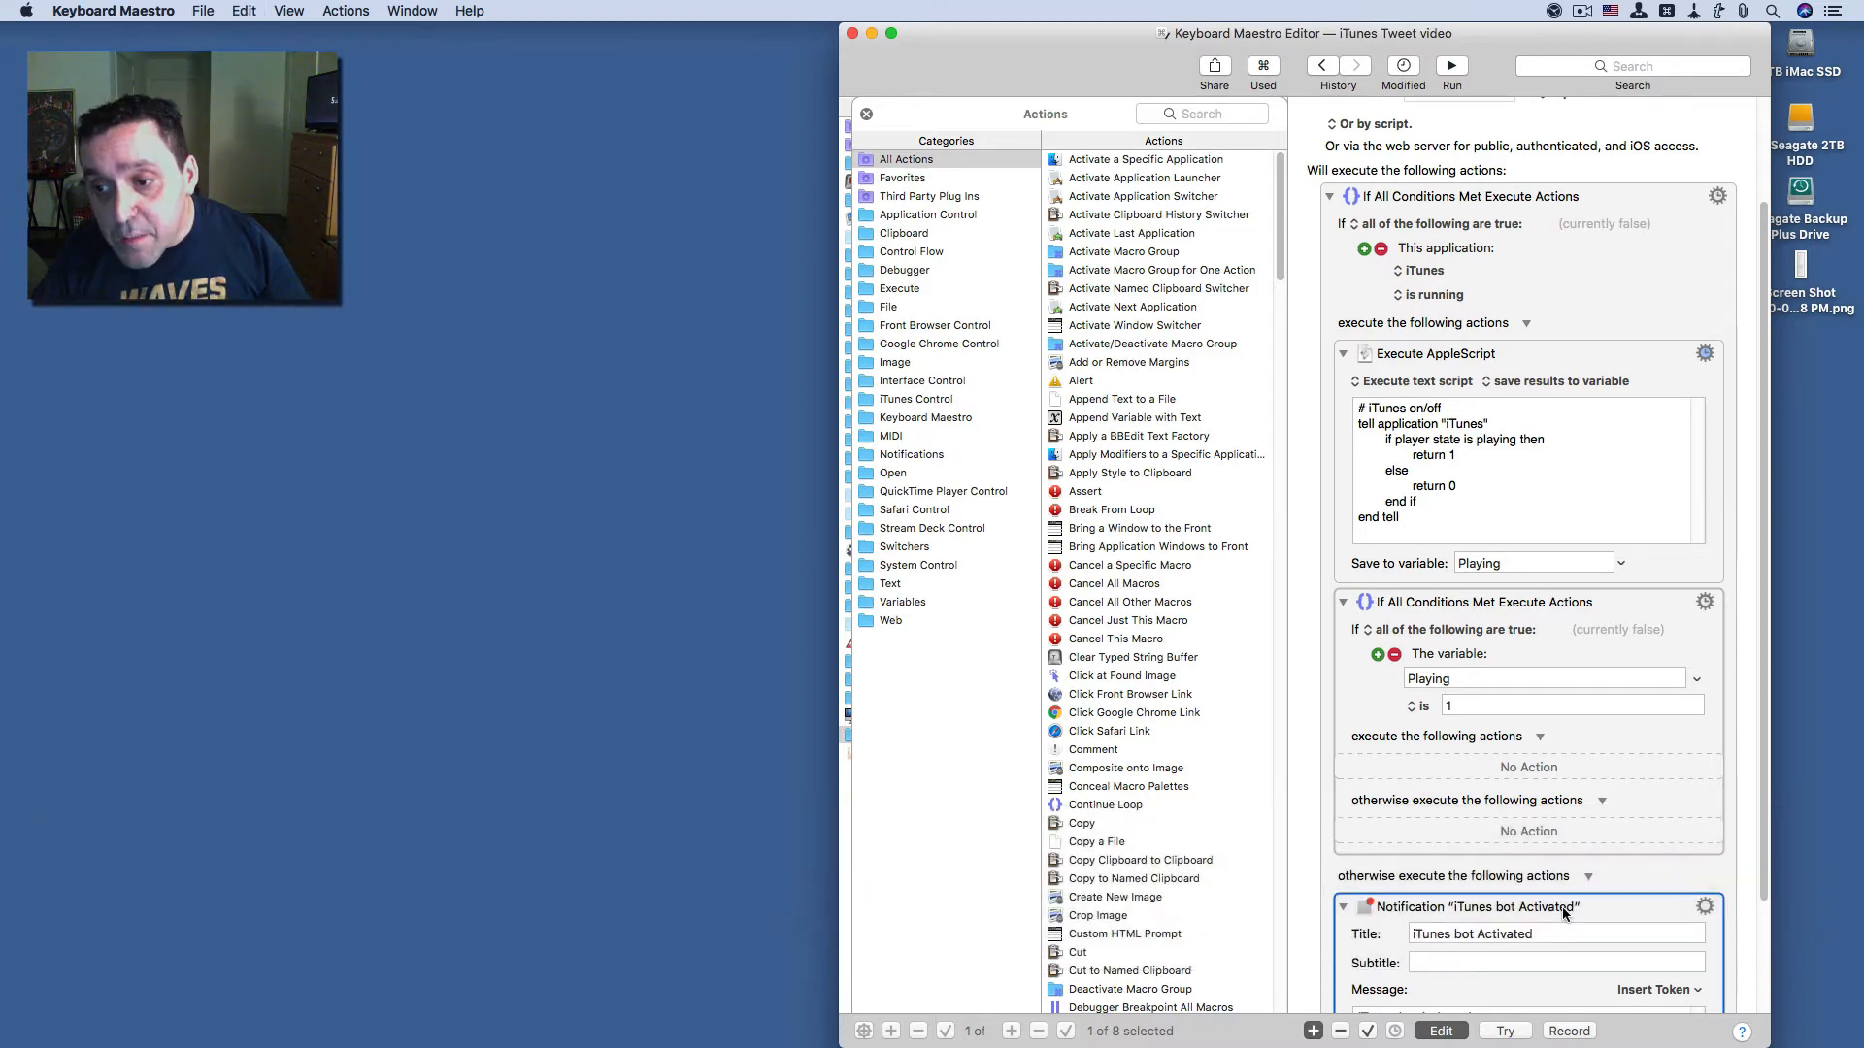
pyautogui.click(1535, 833)
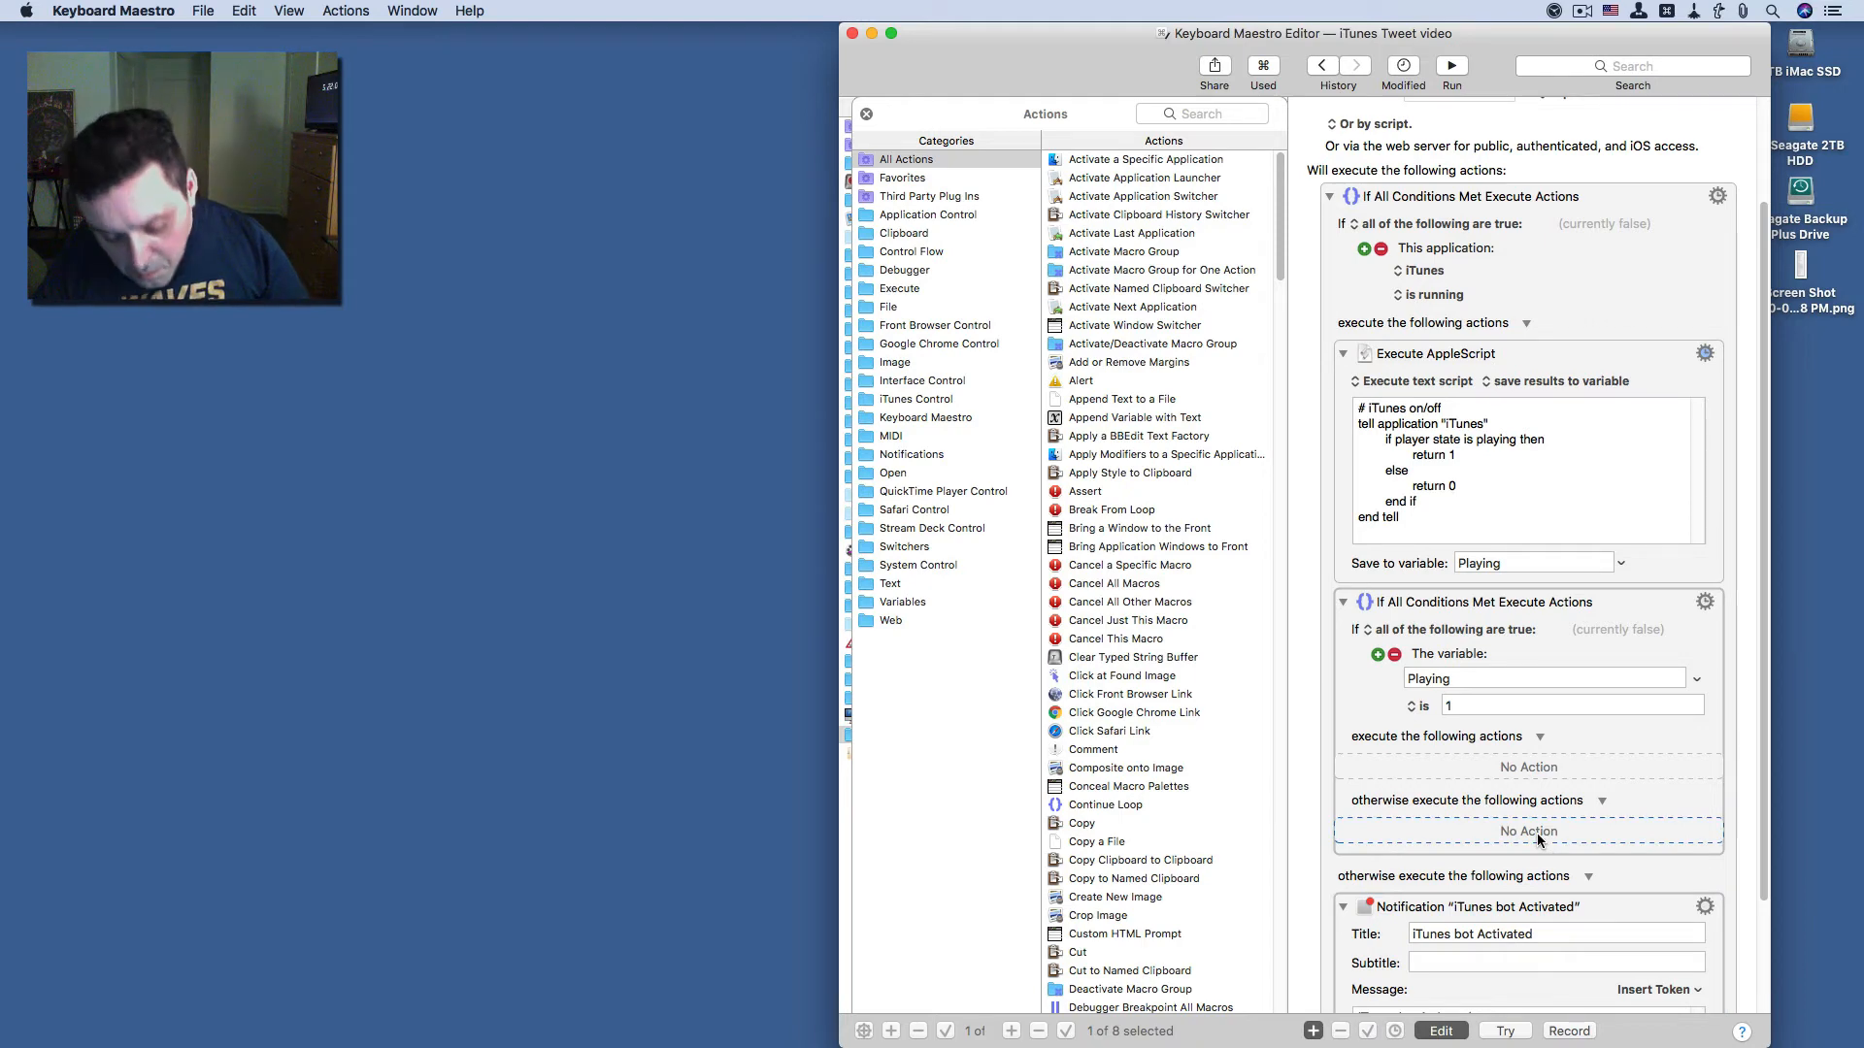
pyautogui.press('super+v')
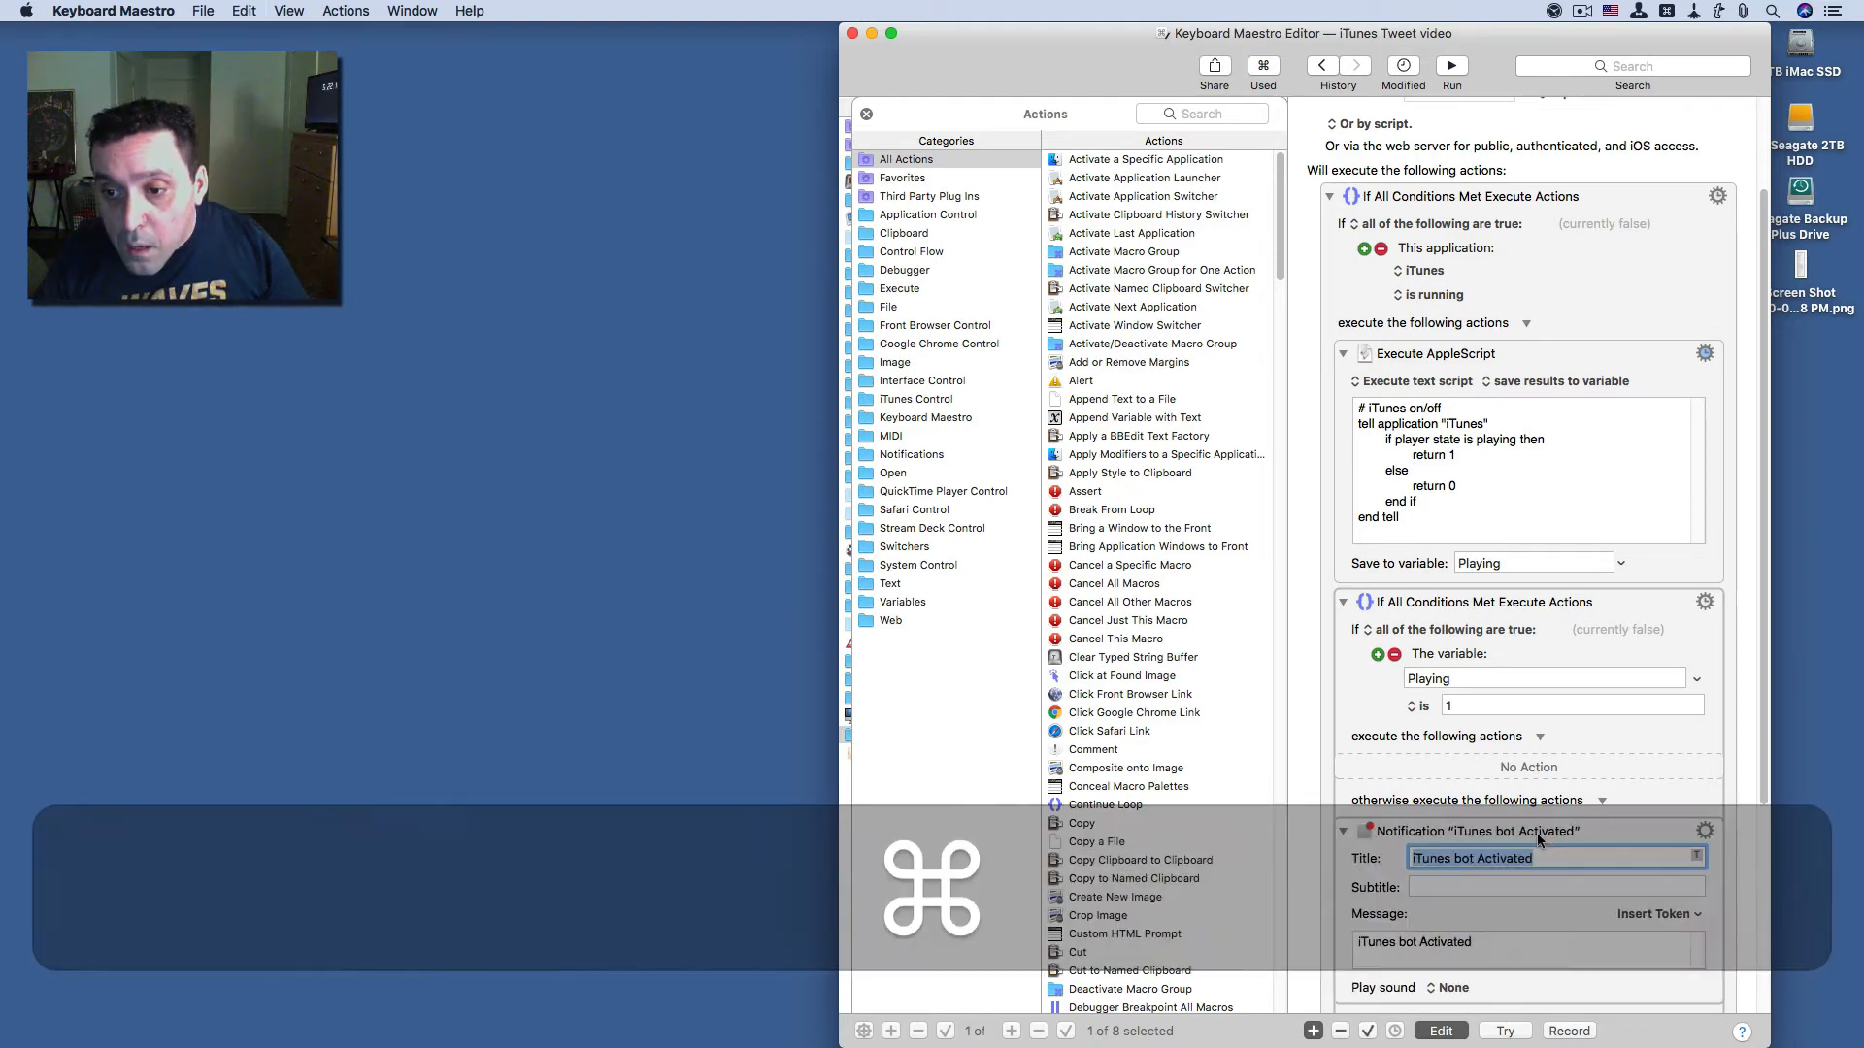
# - Change the nested notification's title to "iTunes not Activated"
pyautogui.click(1475, 858)
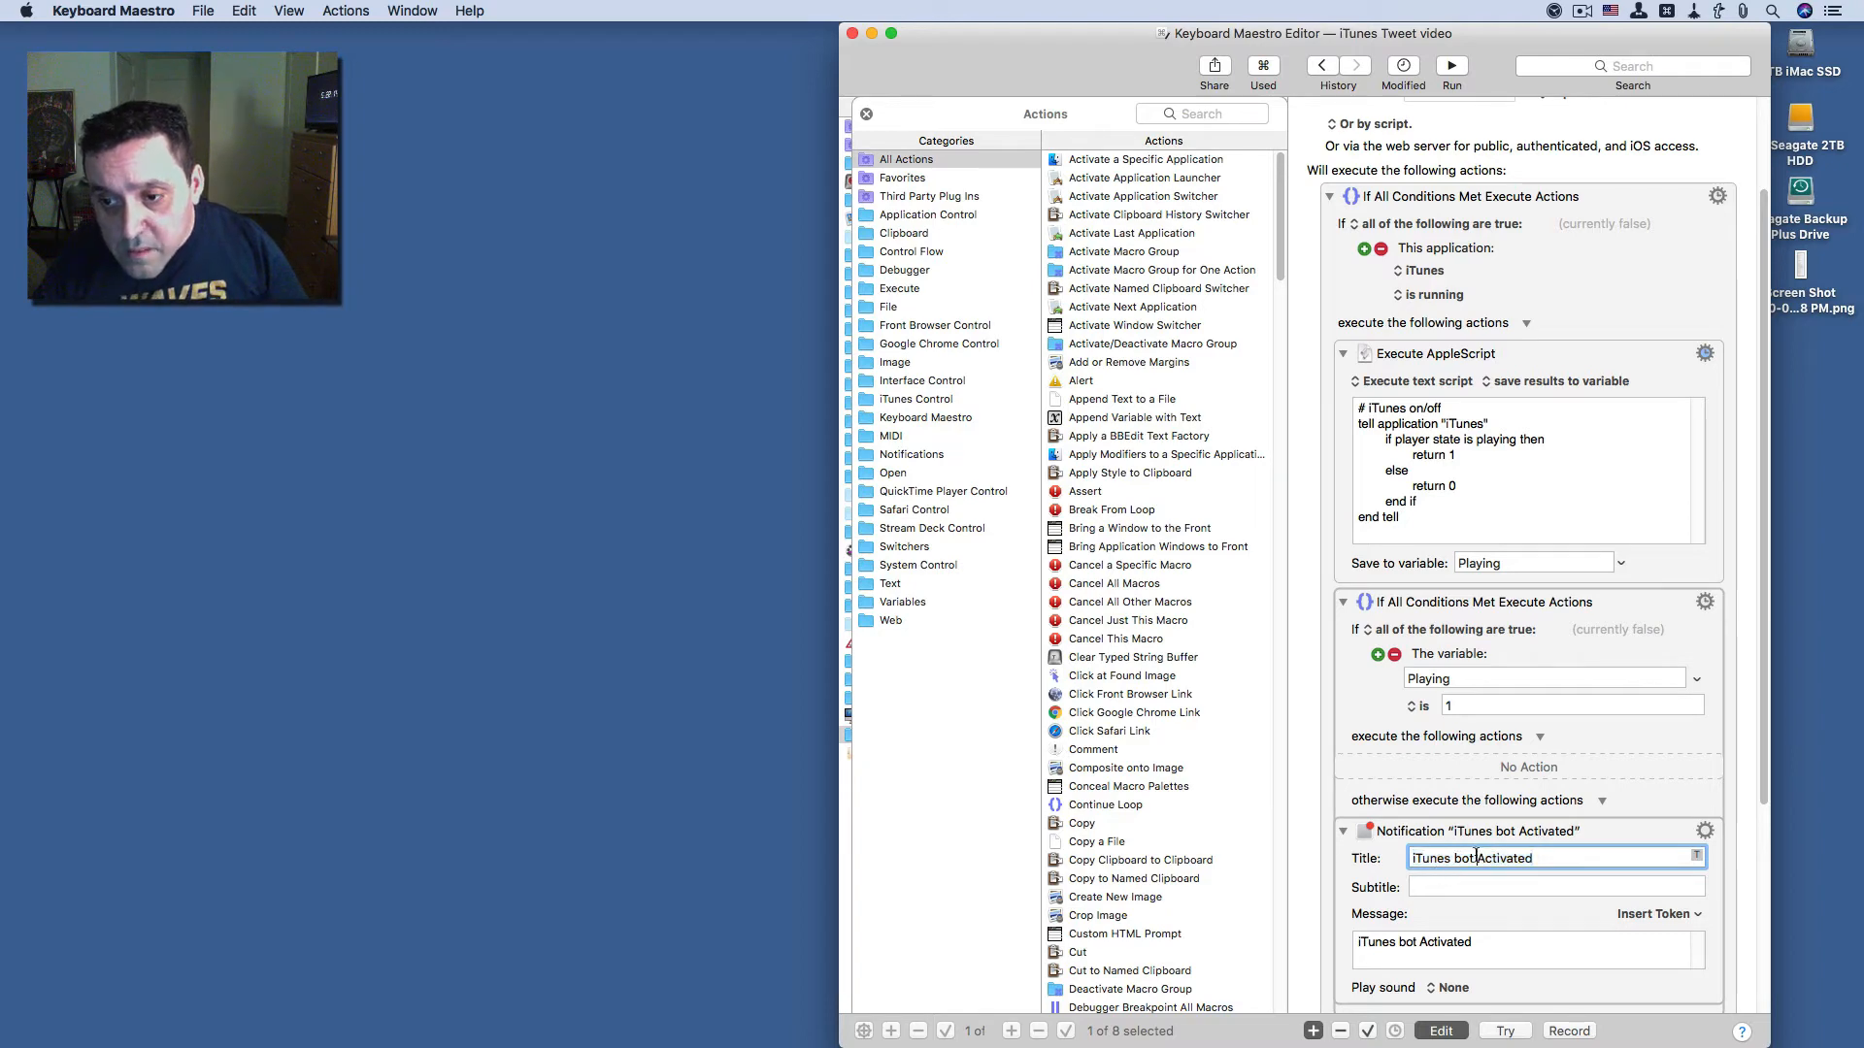
pyautogui.press('Up')
pyautogui.press('Right')
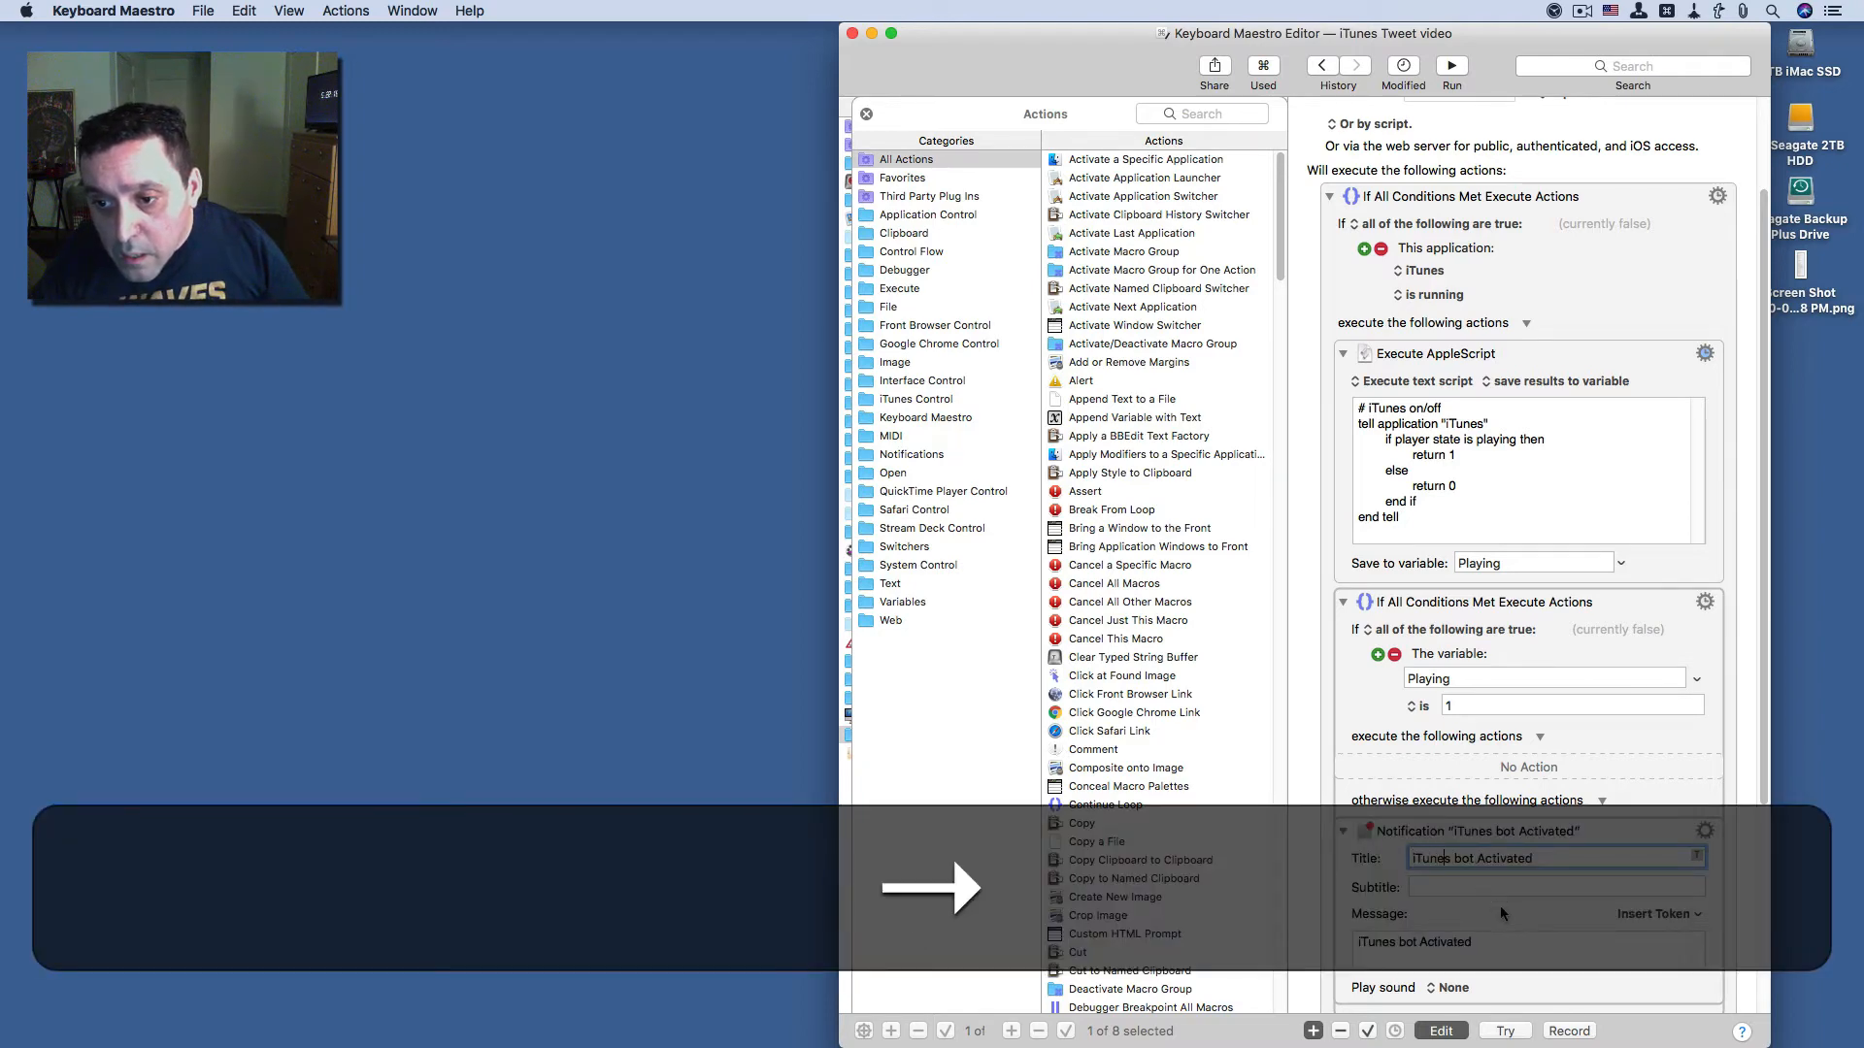
pyautogui.press('shift')
pyautogui.hotkey('shift', 'Right')
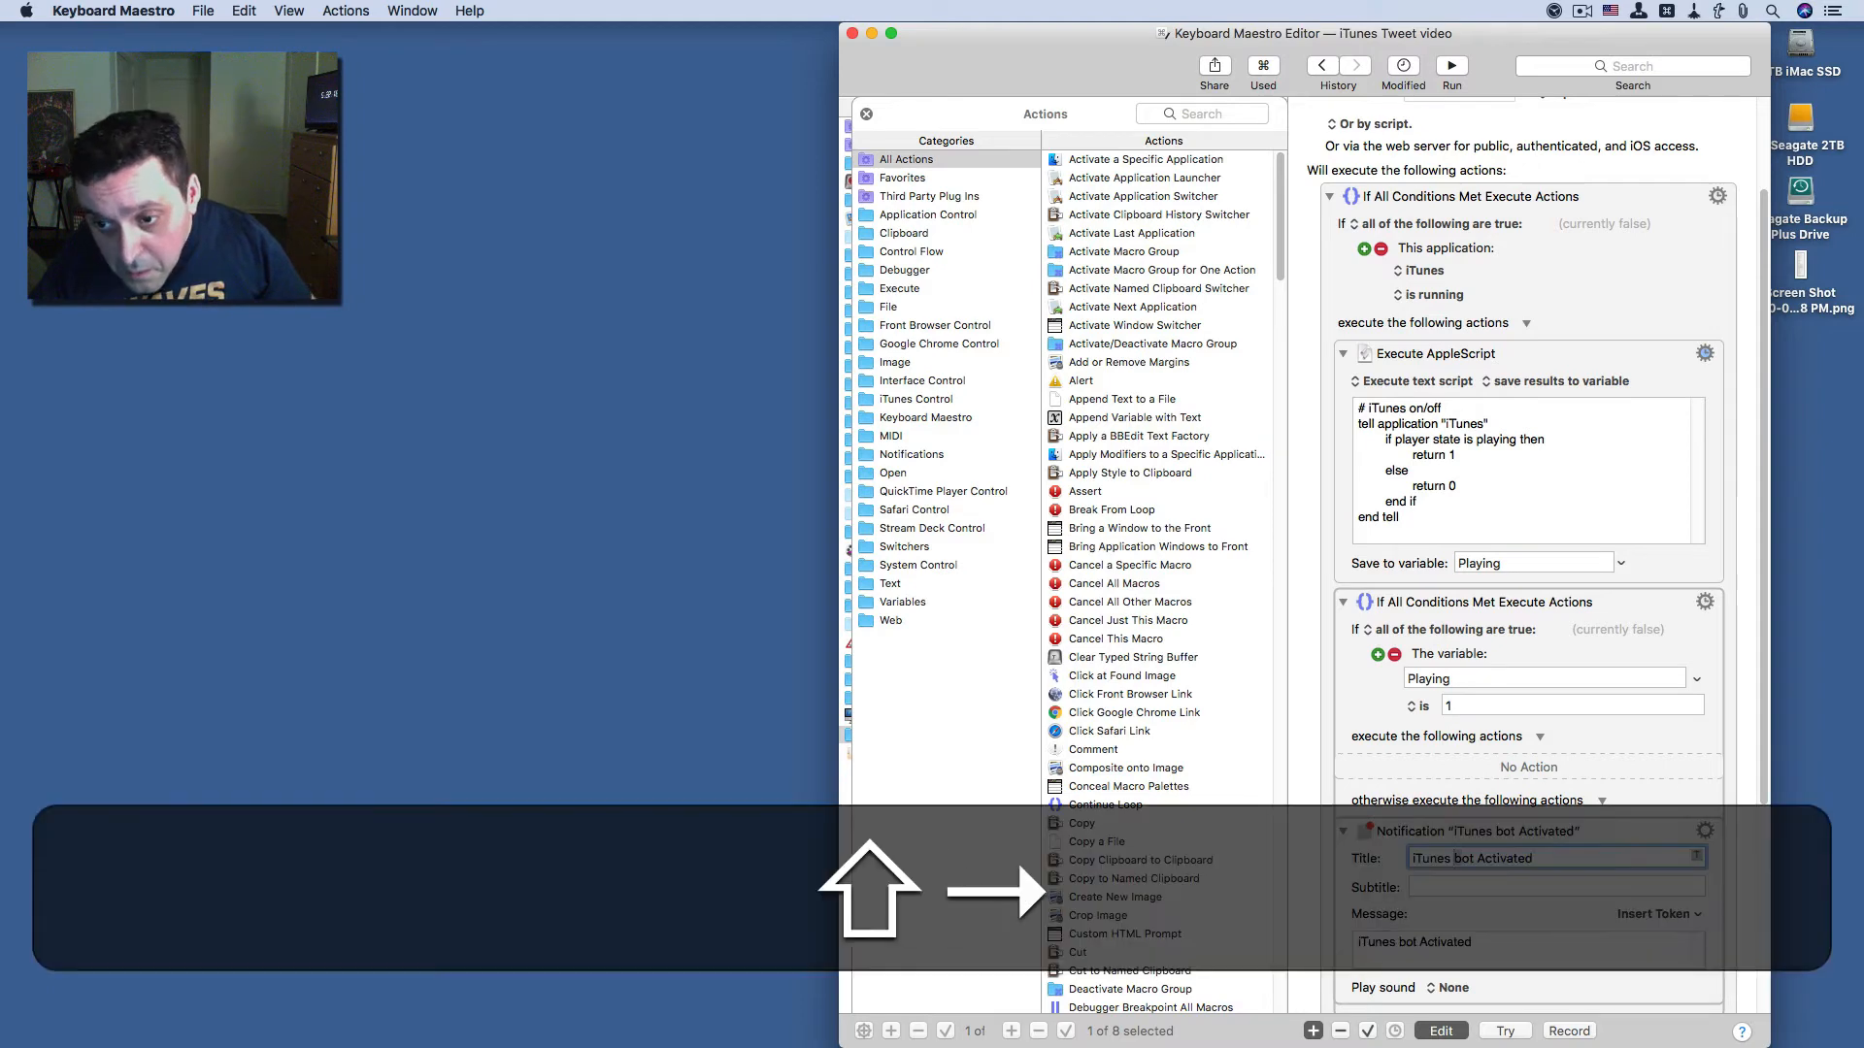
pyautogui.write('n')
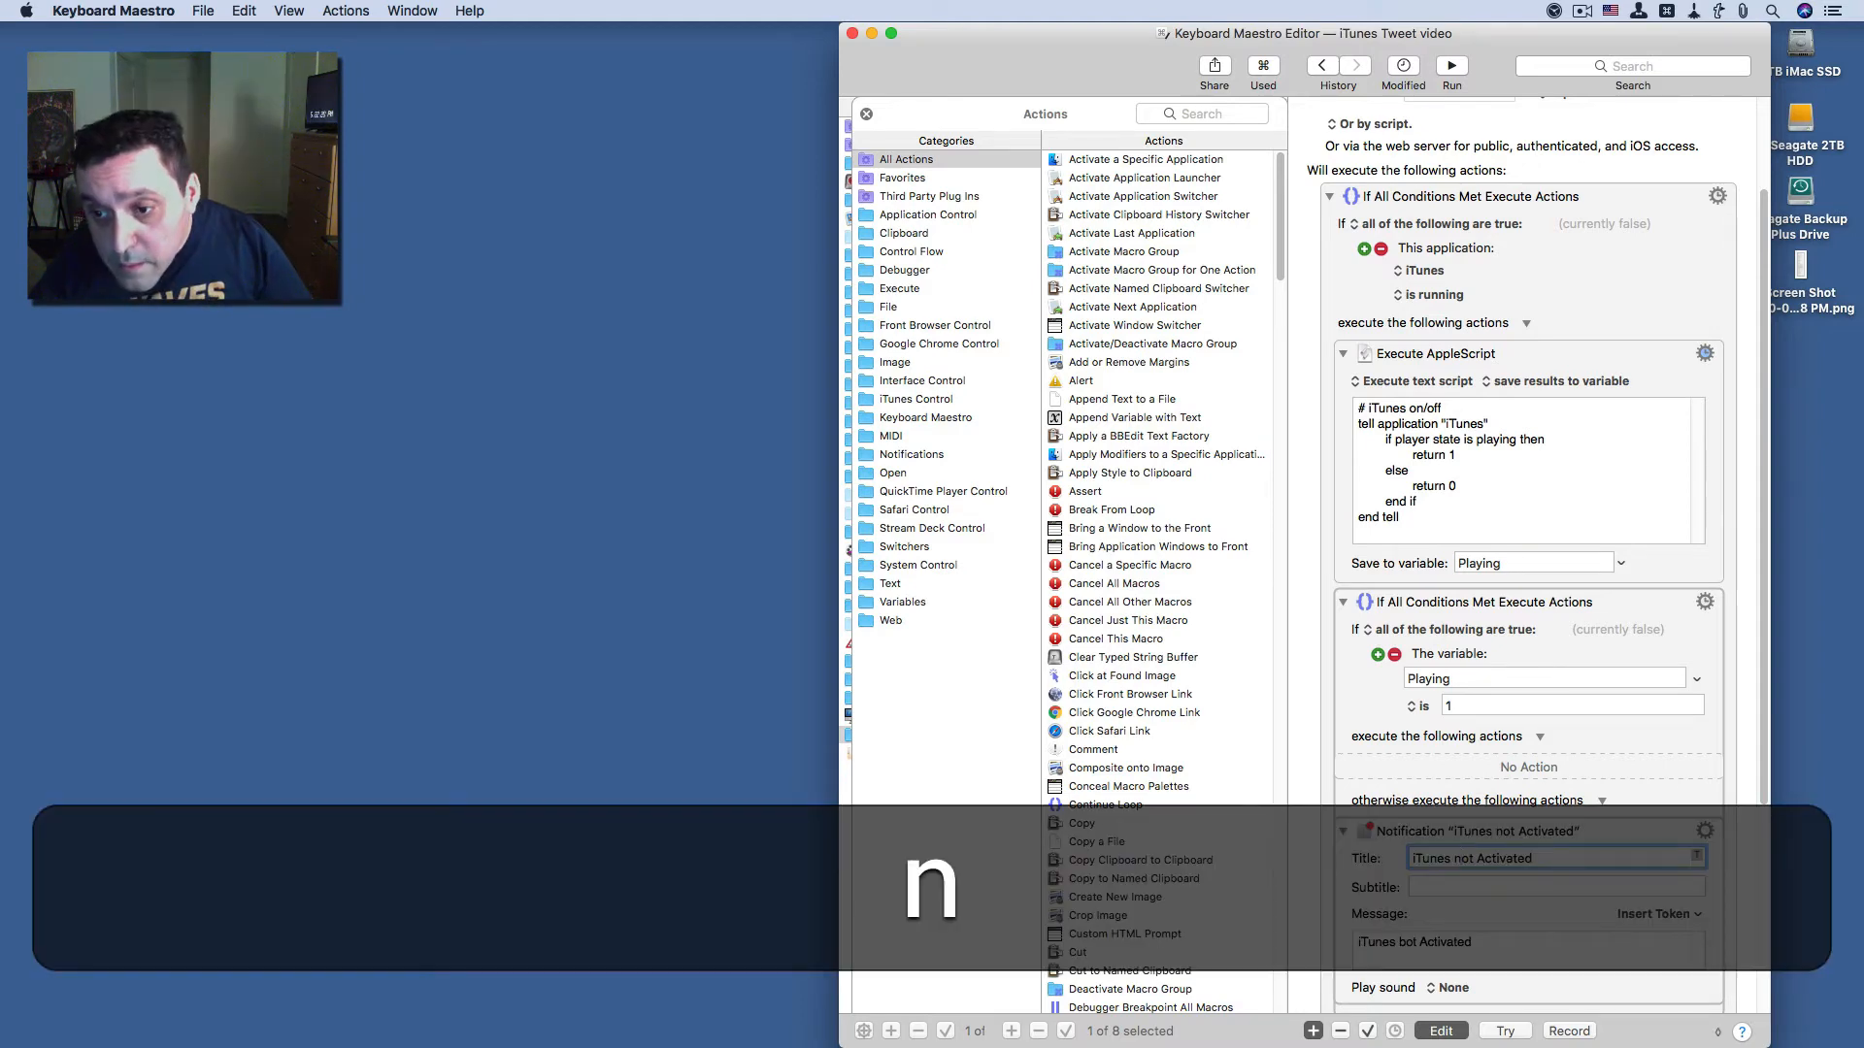
pyautogui.press('Right')
pyautogui.press('Right')
pyautogui.press('Right')
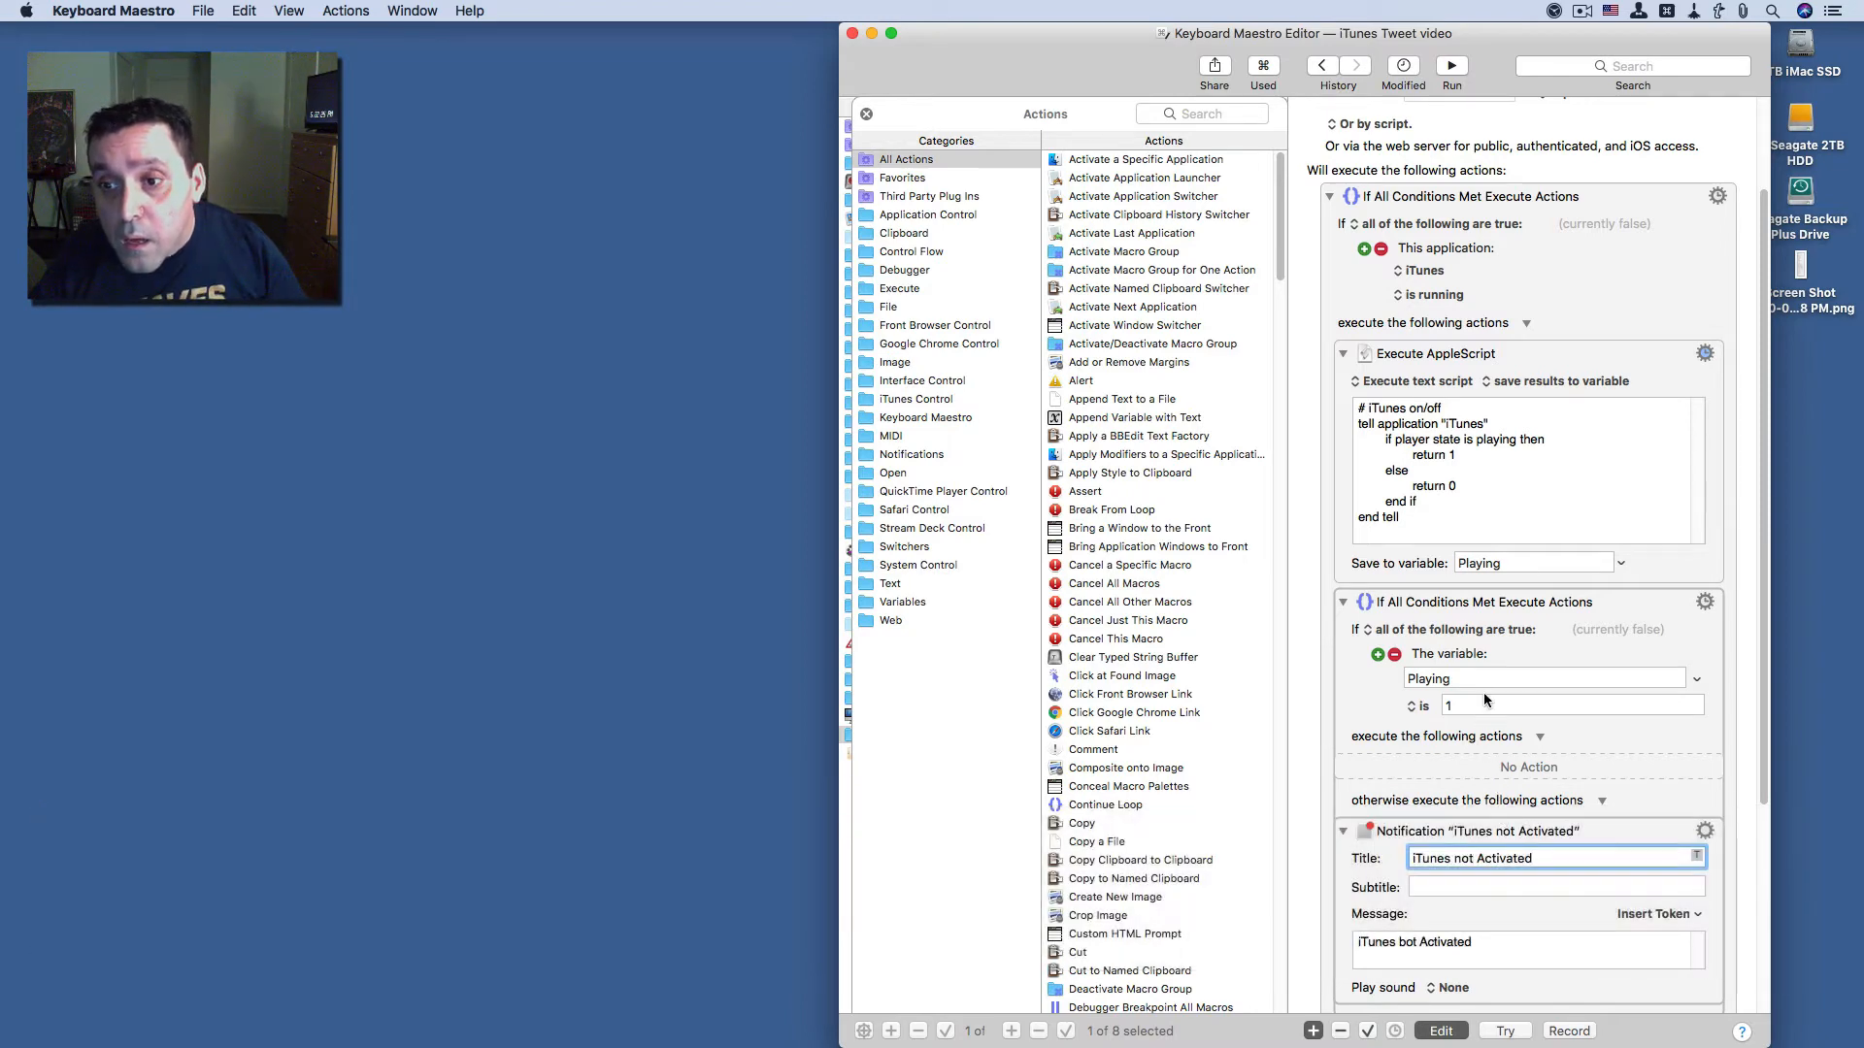
# - Change both the message and the title of the outer otherwise branch's notification to "iTunes not Activated"
pyautogui.scroll(-5, 1483, 691)
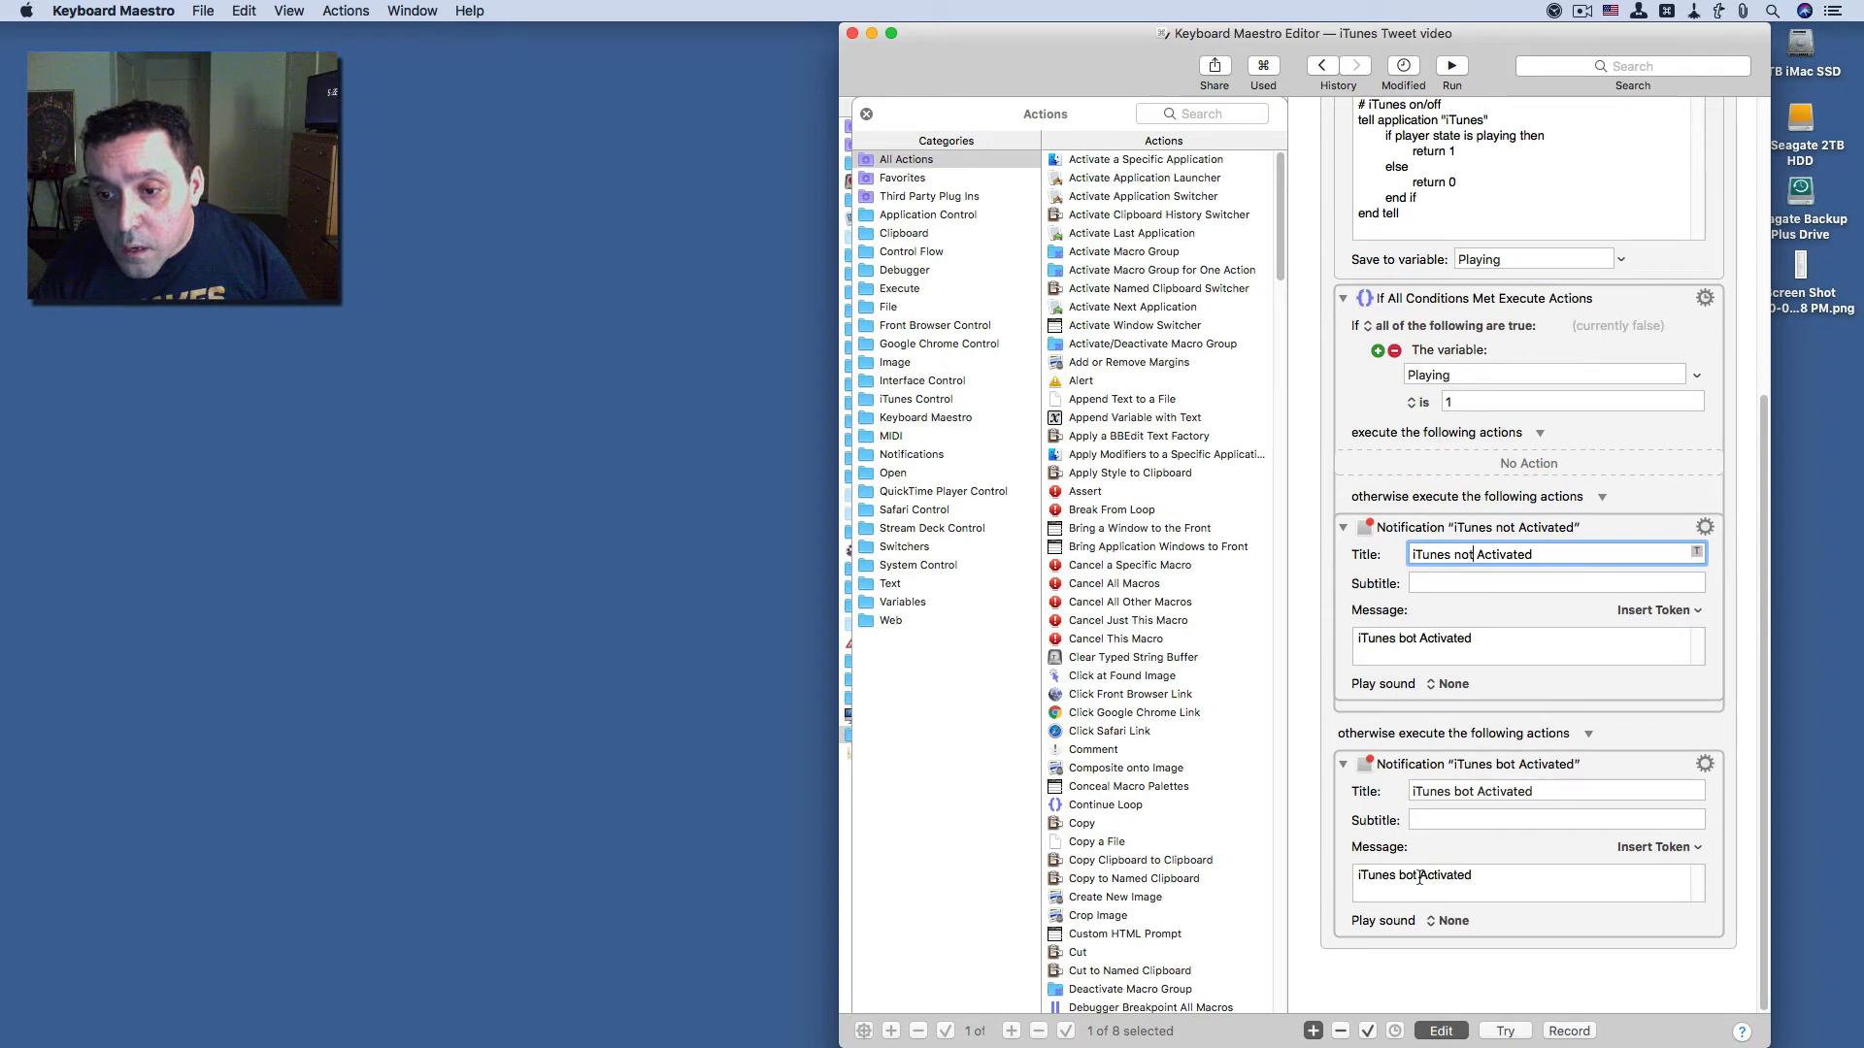
pyautogui.click(1409, 876)
pyautogui.press('shift')
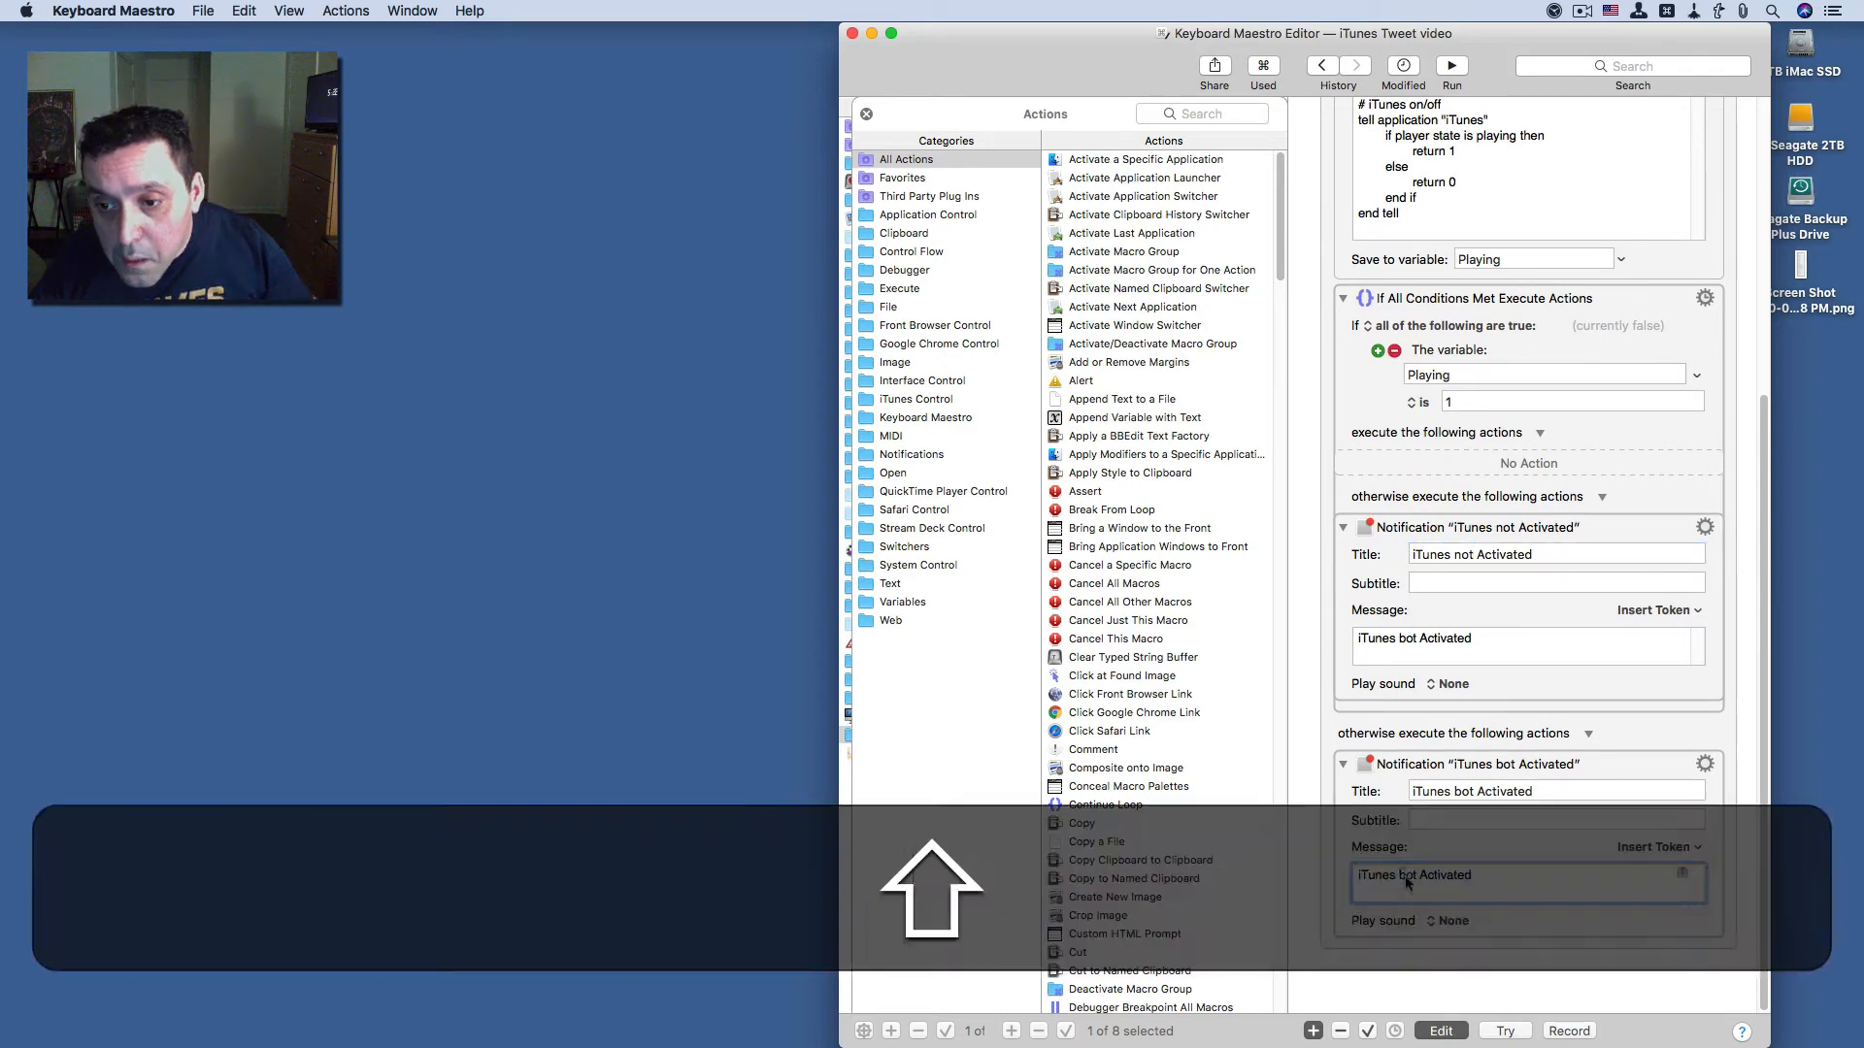
pyautogui.hotkey('shift', 'Left')
pyautogui.write('n')
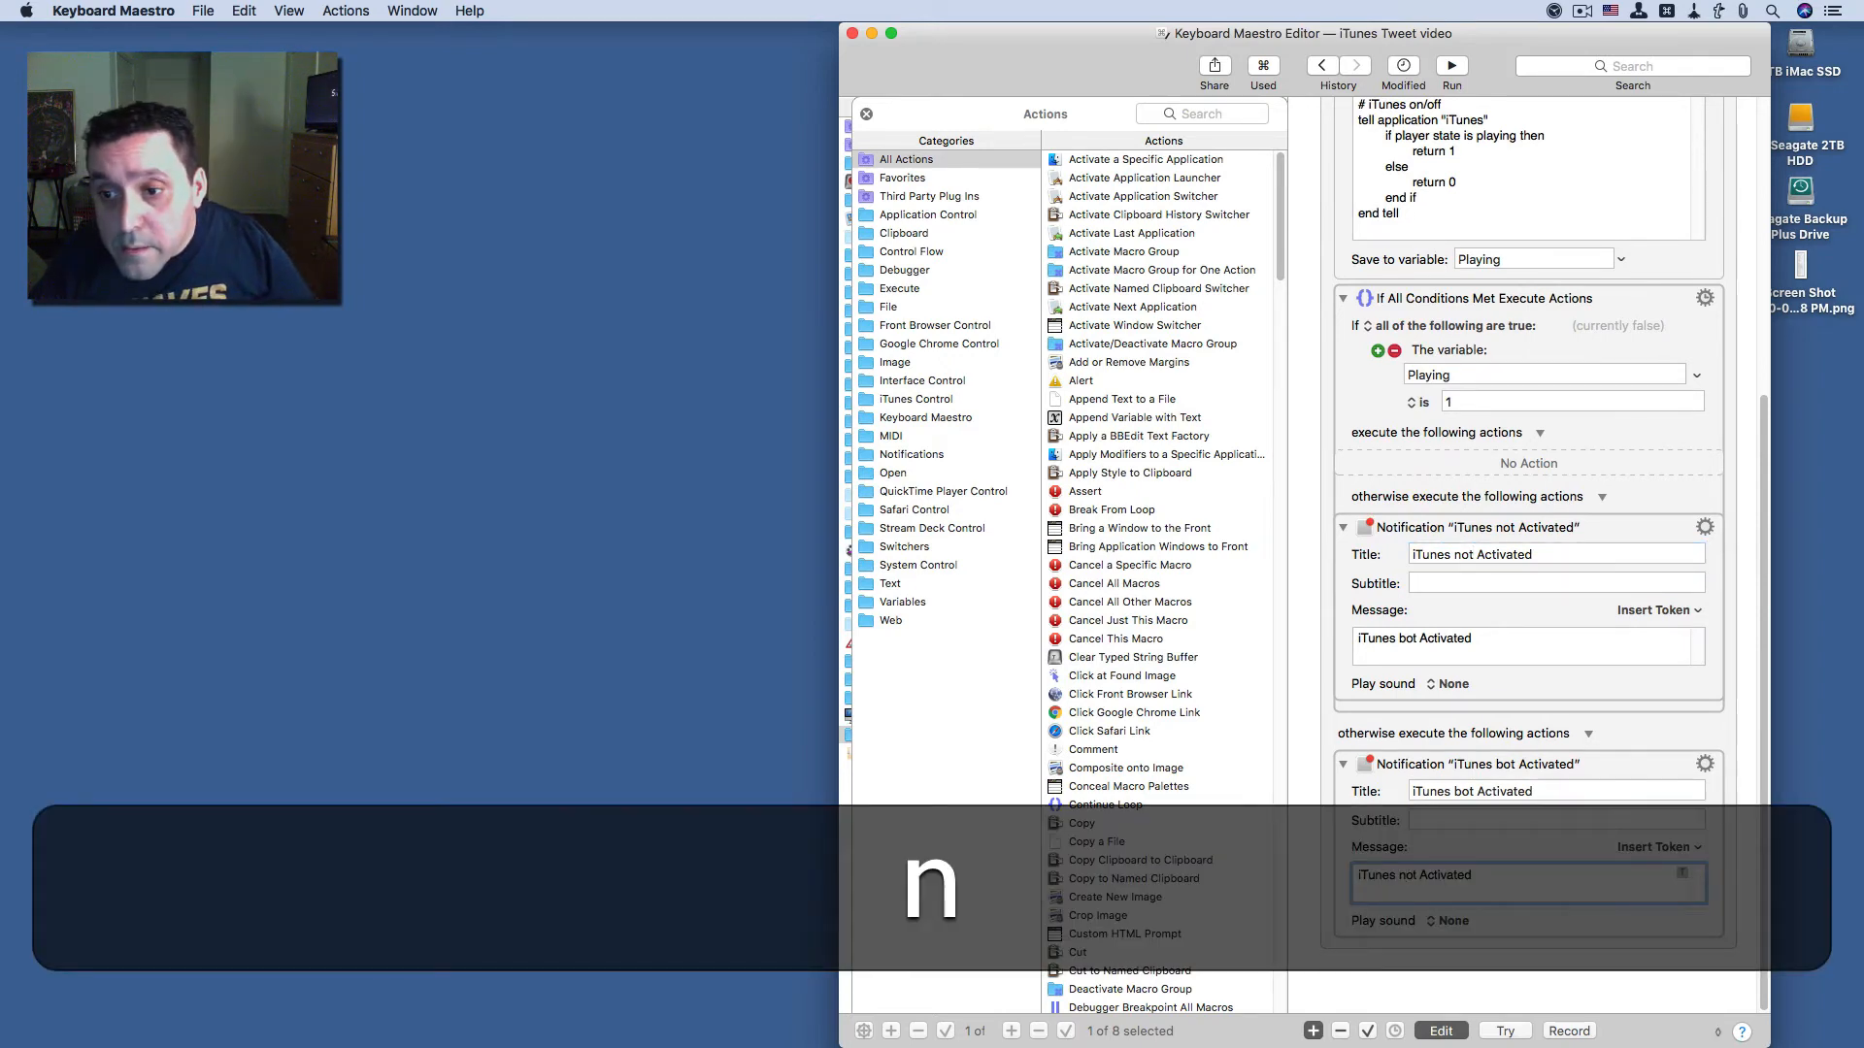
pyautogui.click(1459, 791)
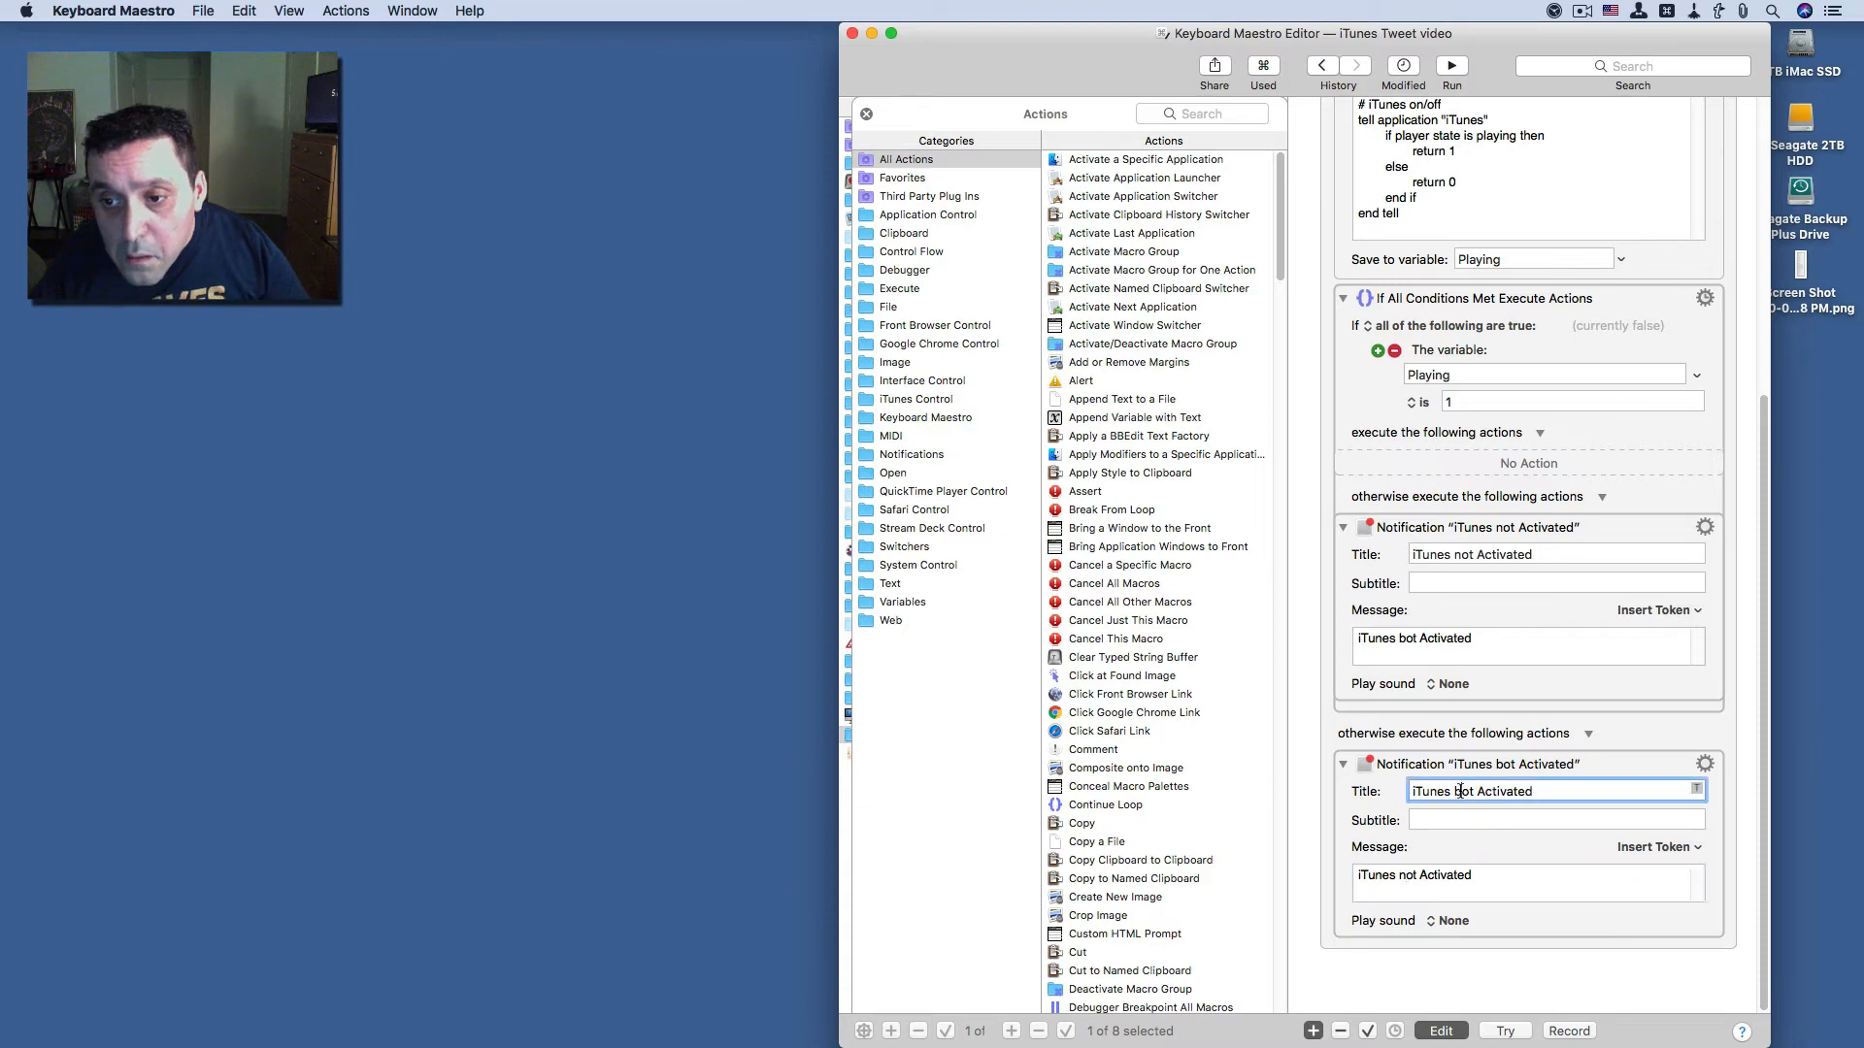
pyautogui.hotkey('shift', 'Left')
pyautogui.write('n')
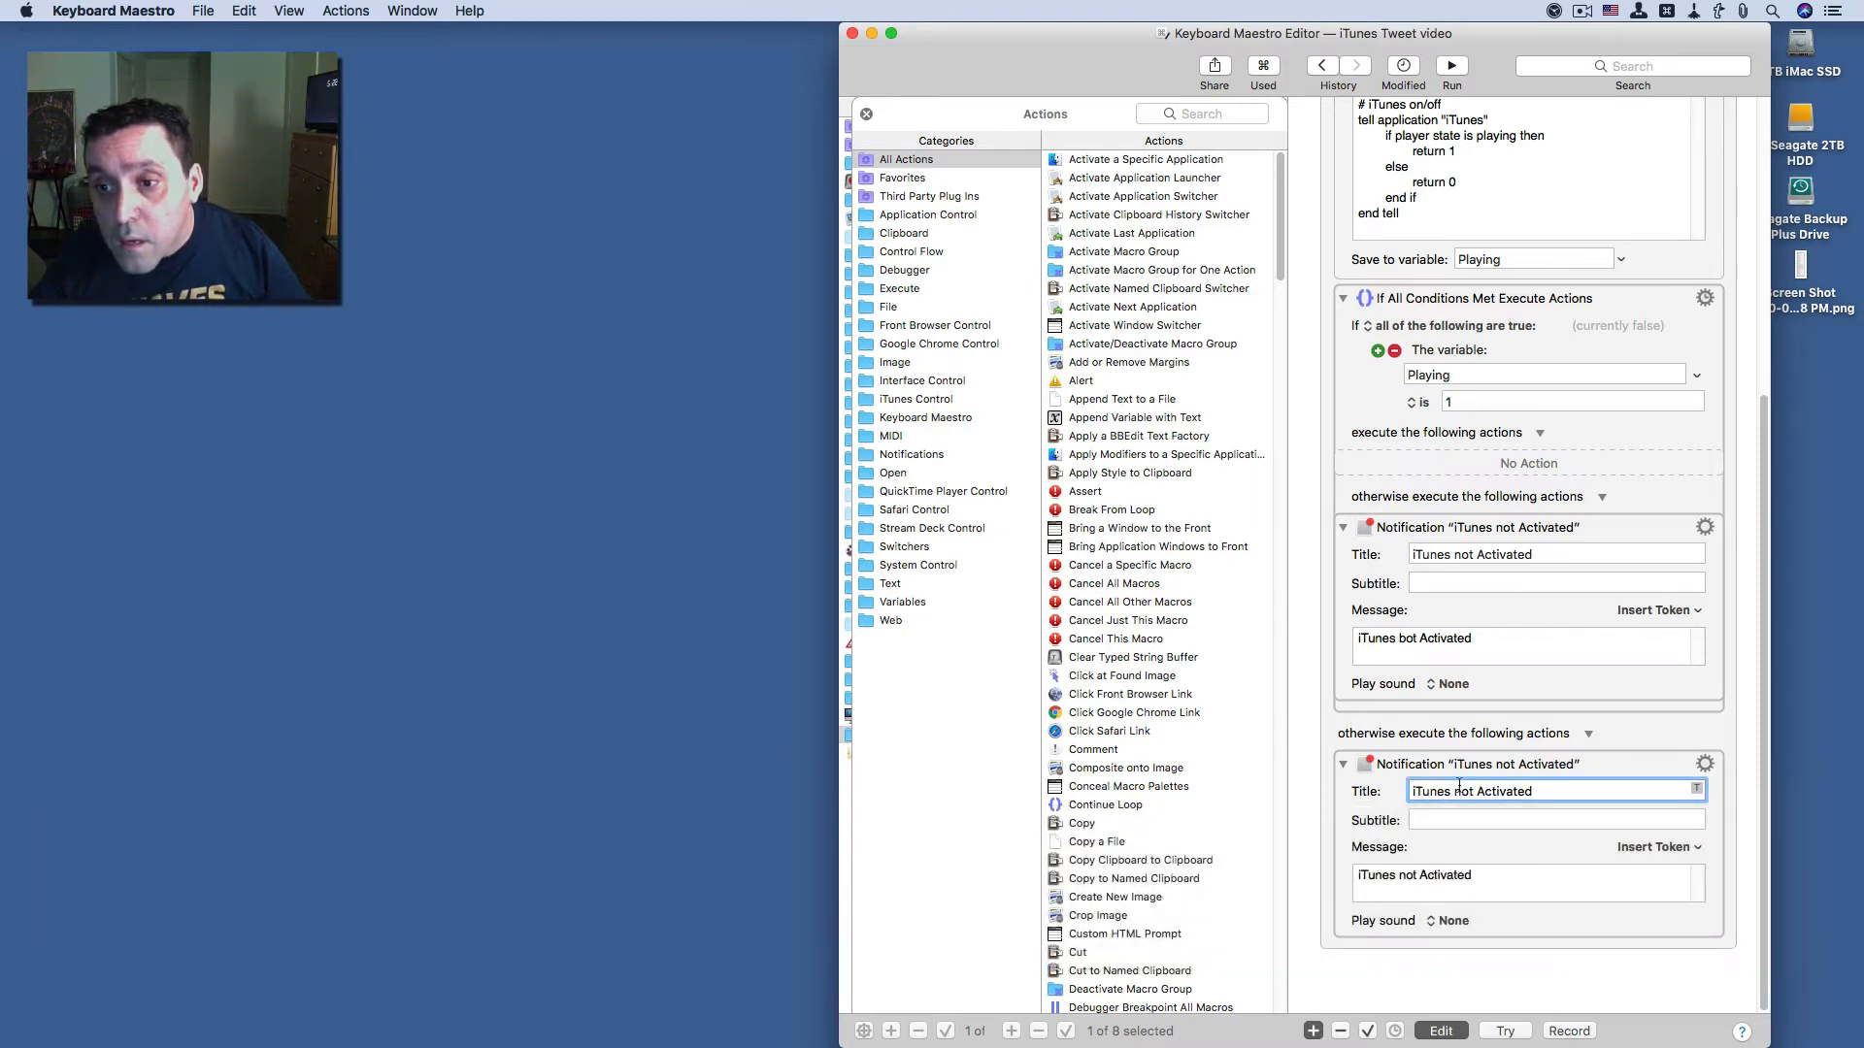
# - Change the message of the notification in the nested otherwise branch to "iTunes not Playing"
pyautogui.click(1412, 639)
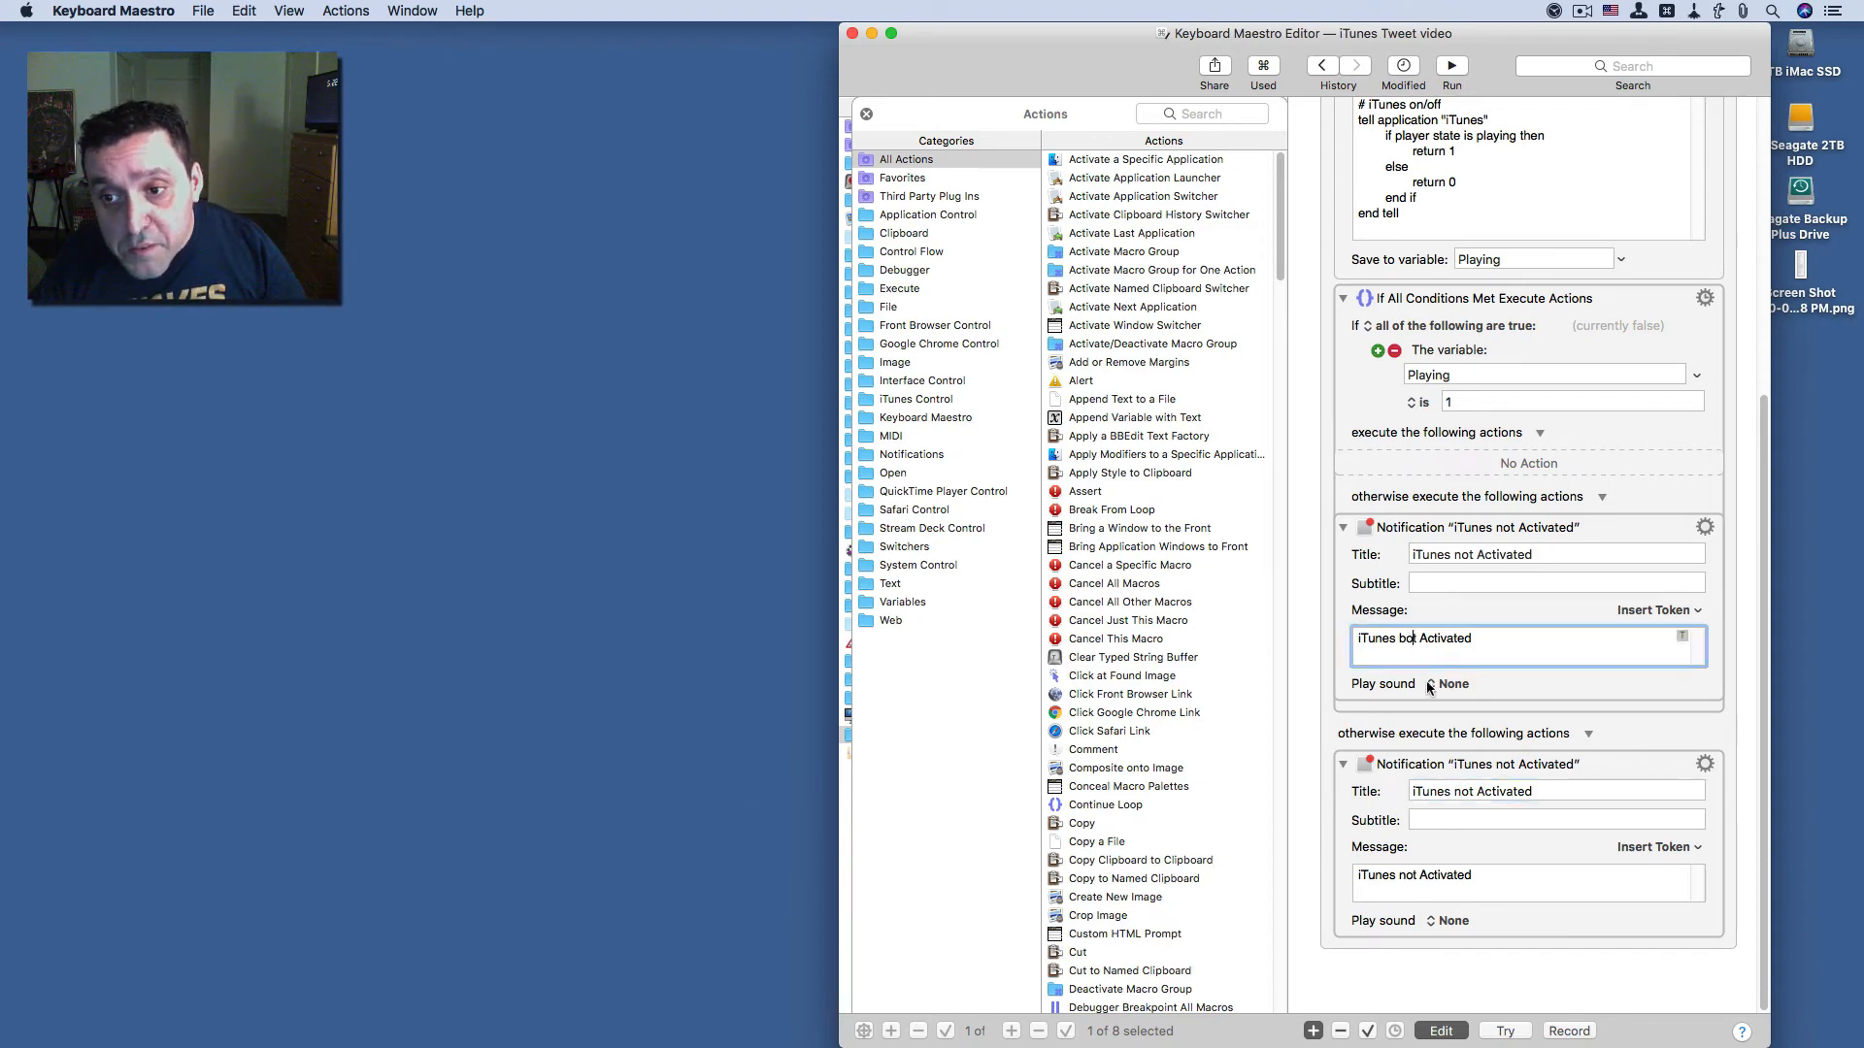
pyautogui.press('Left')
pyautogui.hotkey('shift', 'Left')
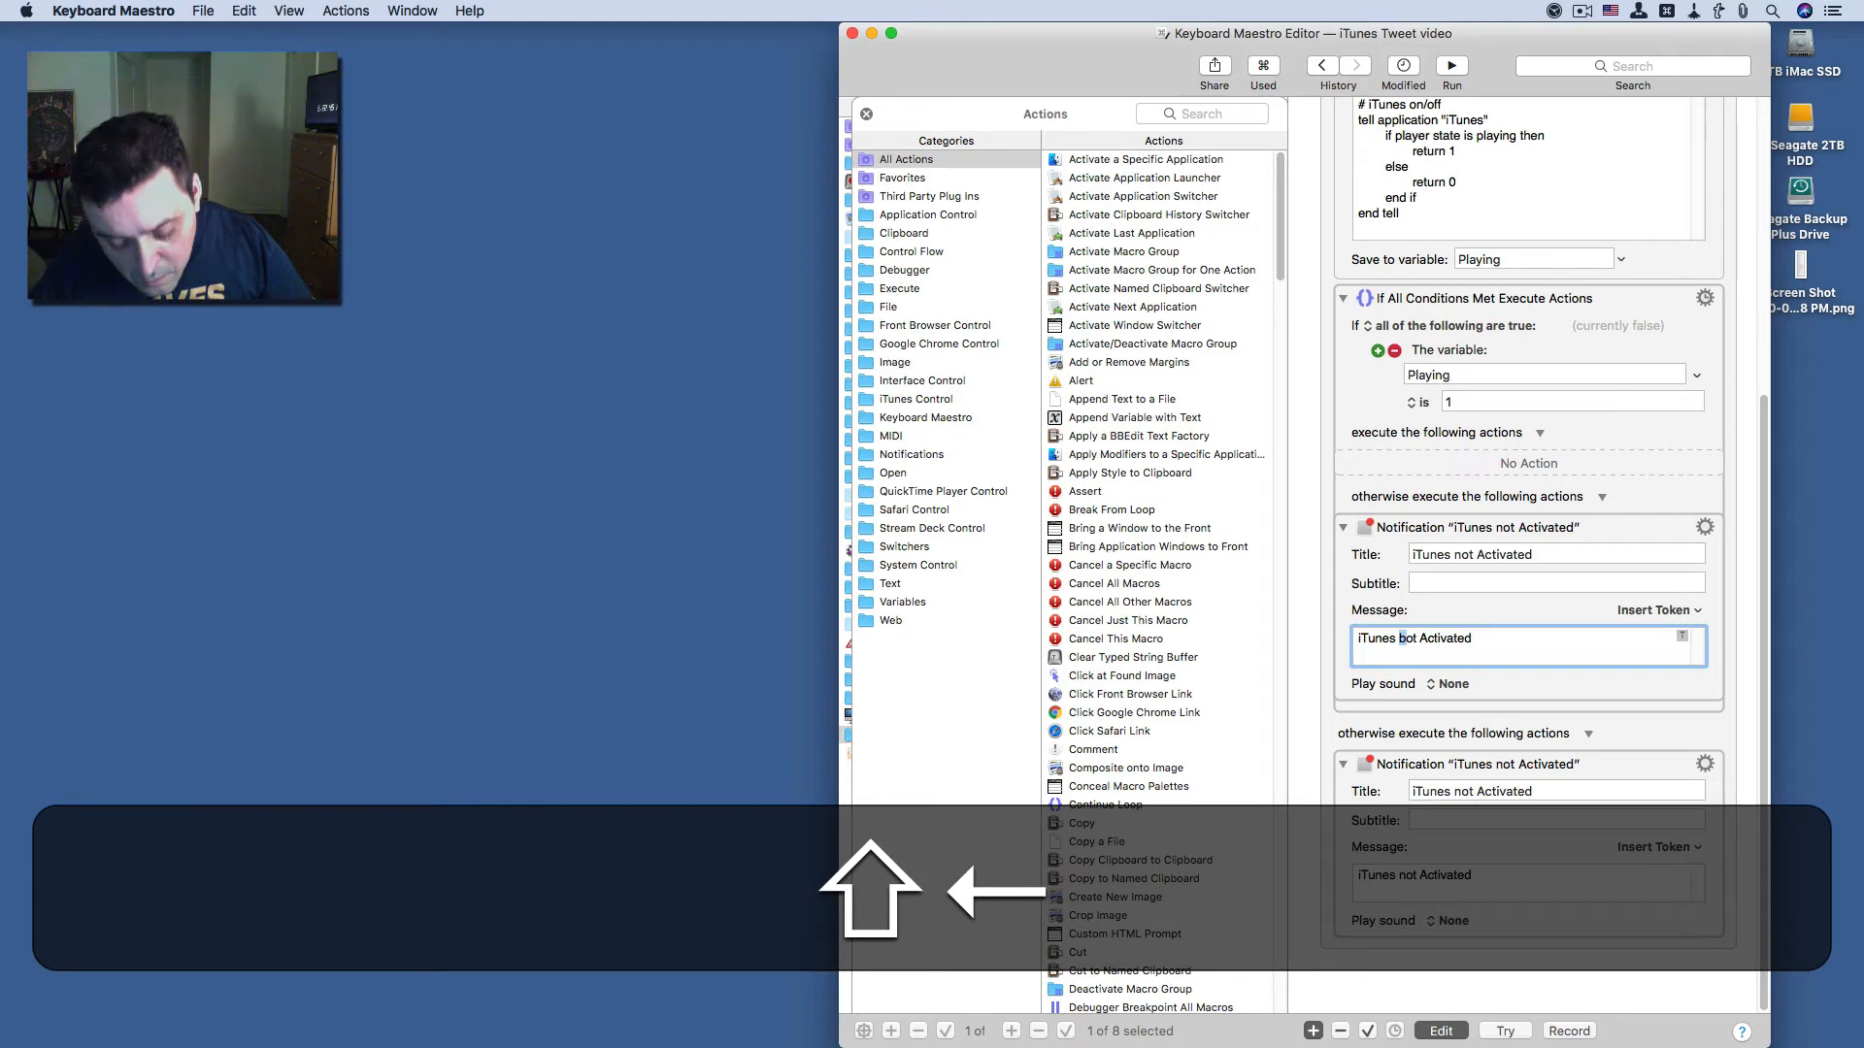
pyautogui.write('n')
pyautogui.press('Right')
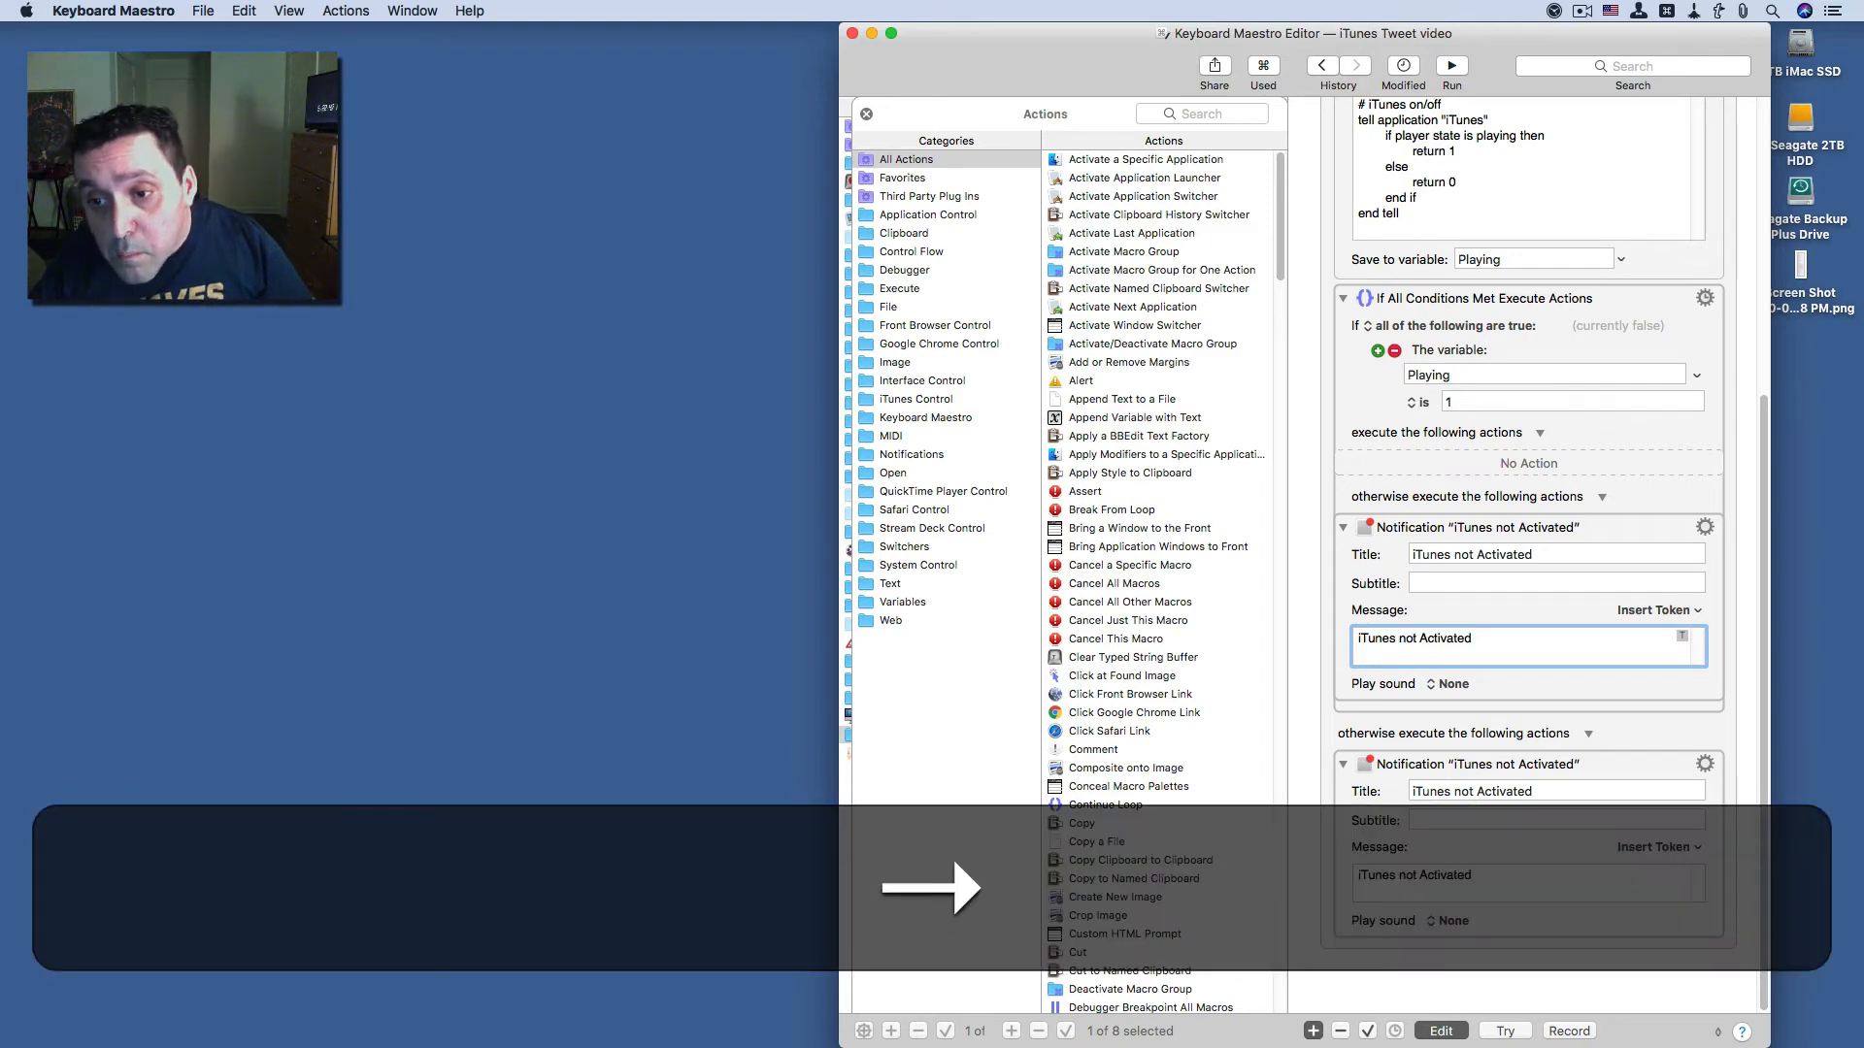
pyautogui.hotkey('alt', 'shift', 'Right')
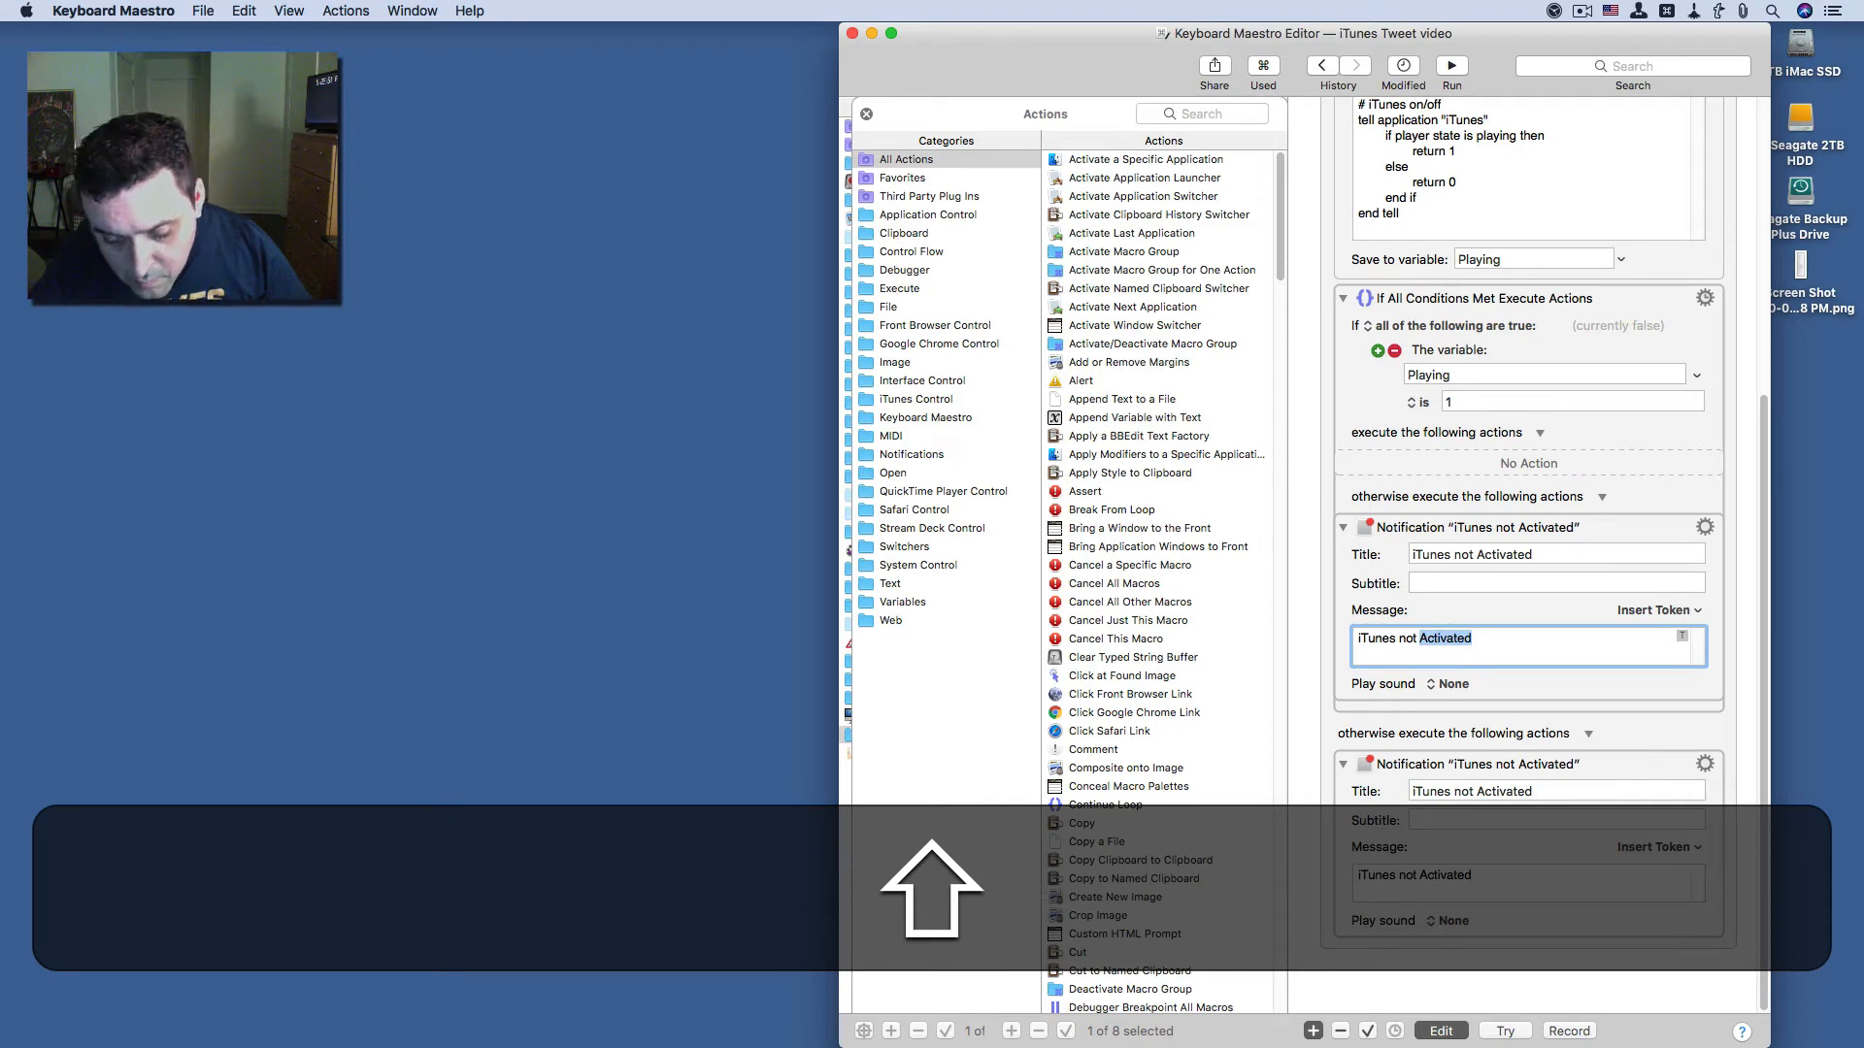
pyautogui.write('Pla')
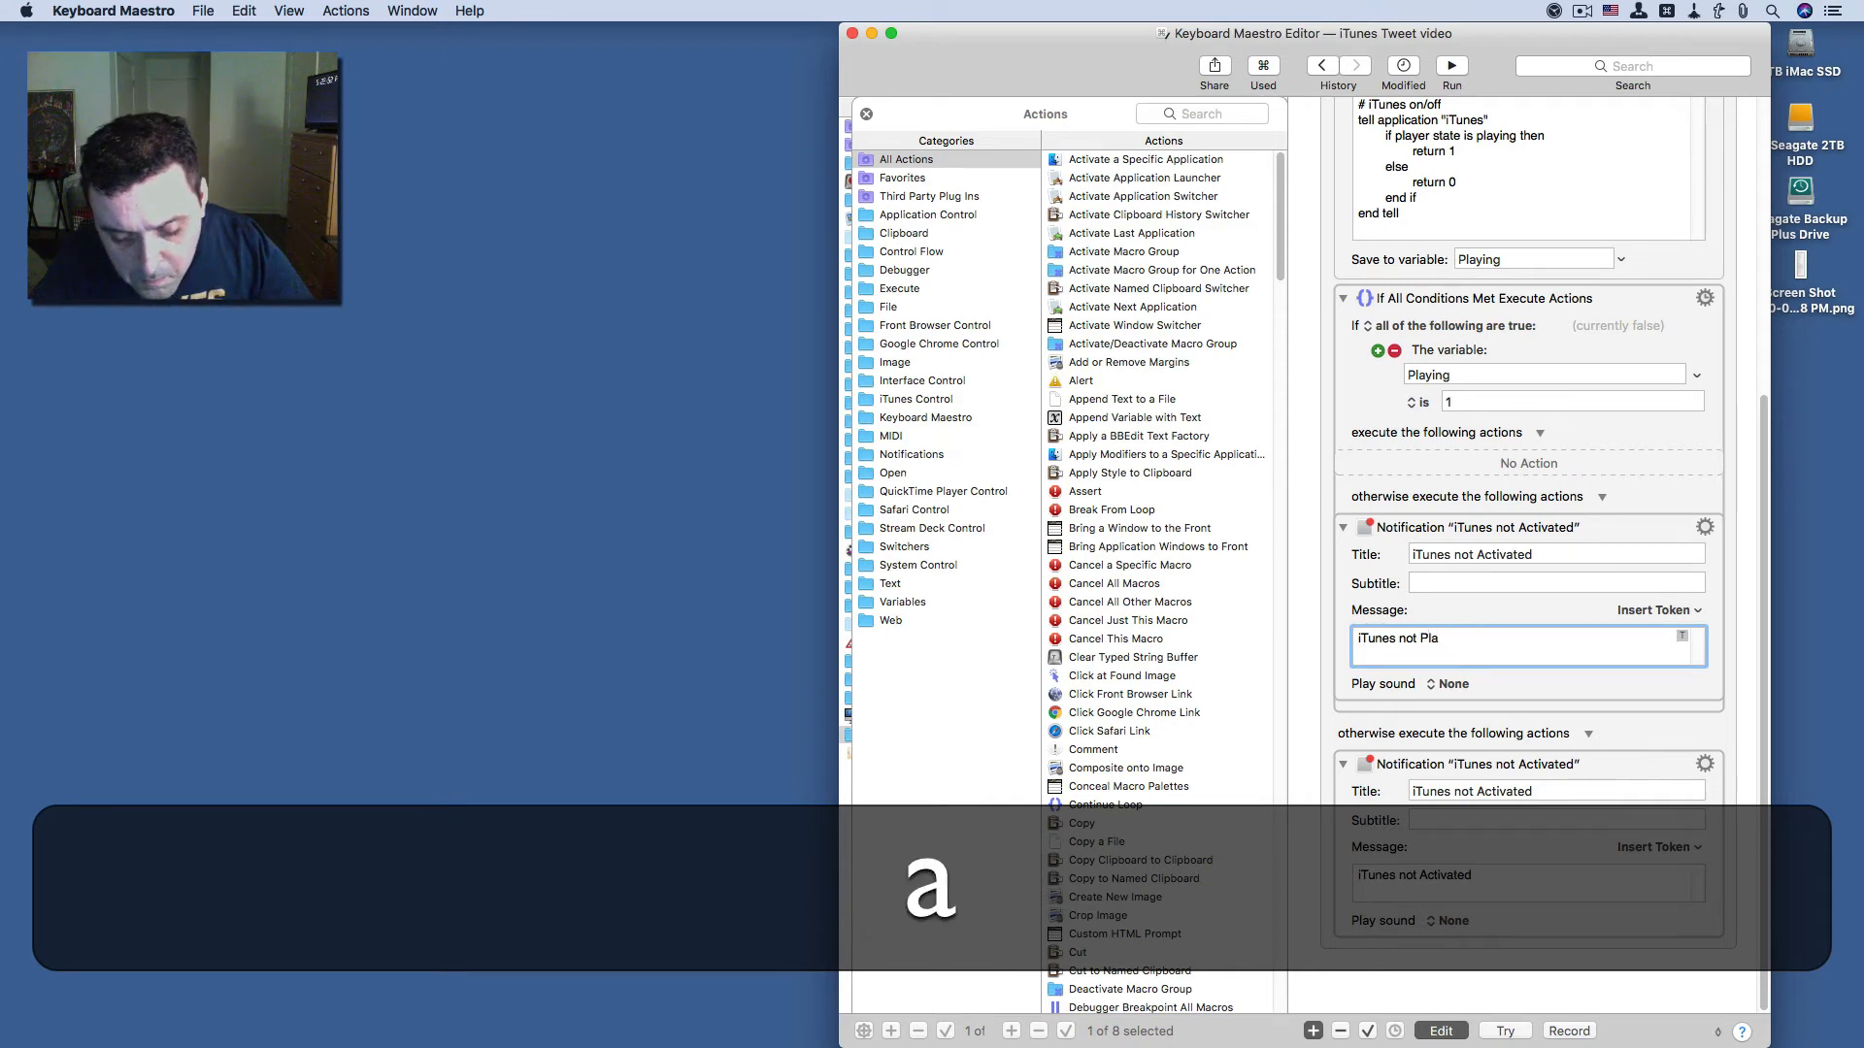
pyautogui.write('ying')
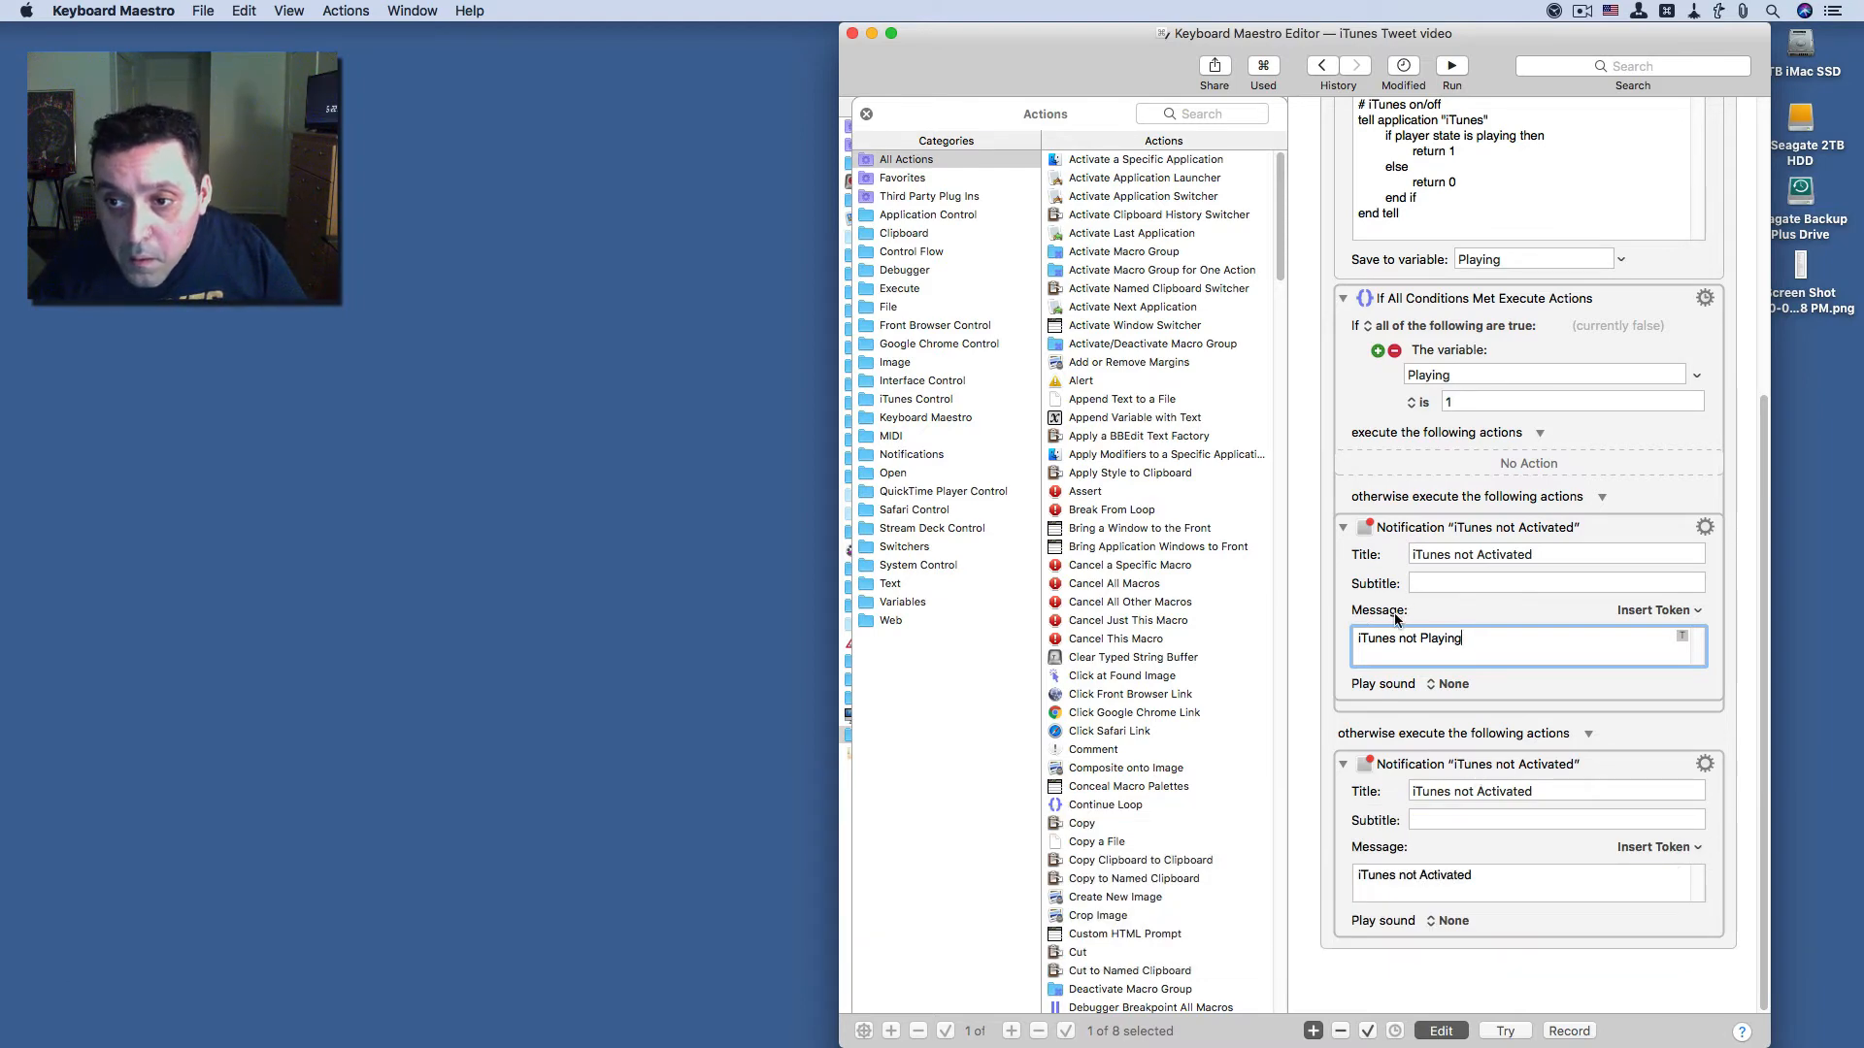
# - Copy the word "Playing" from the nested notification's message into its title to make it "iTunes not Playing"
pyautogui.doubleClick(1441, 638)
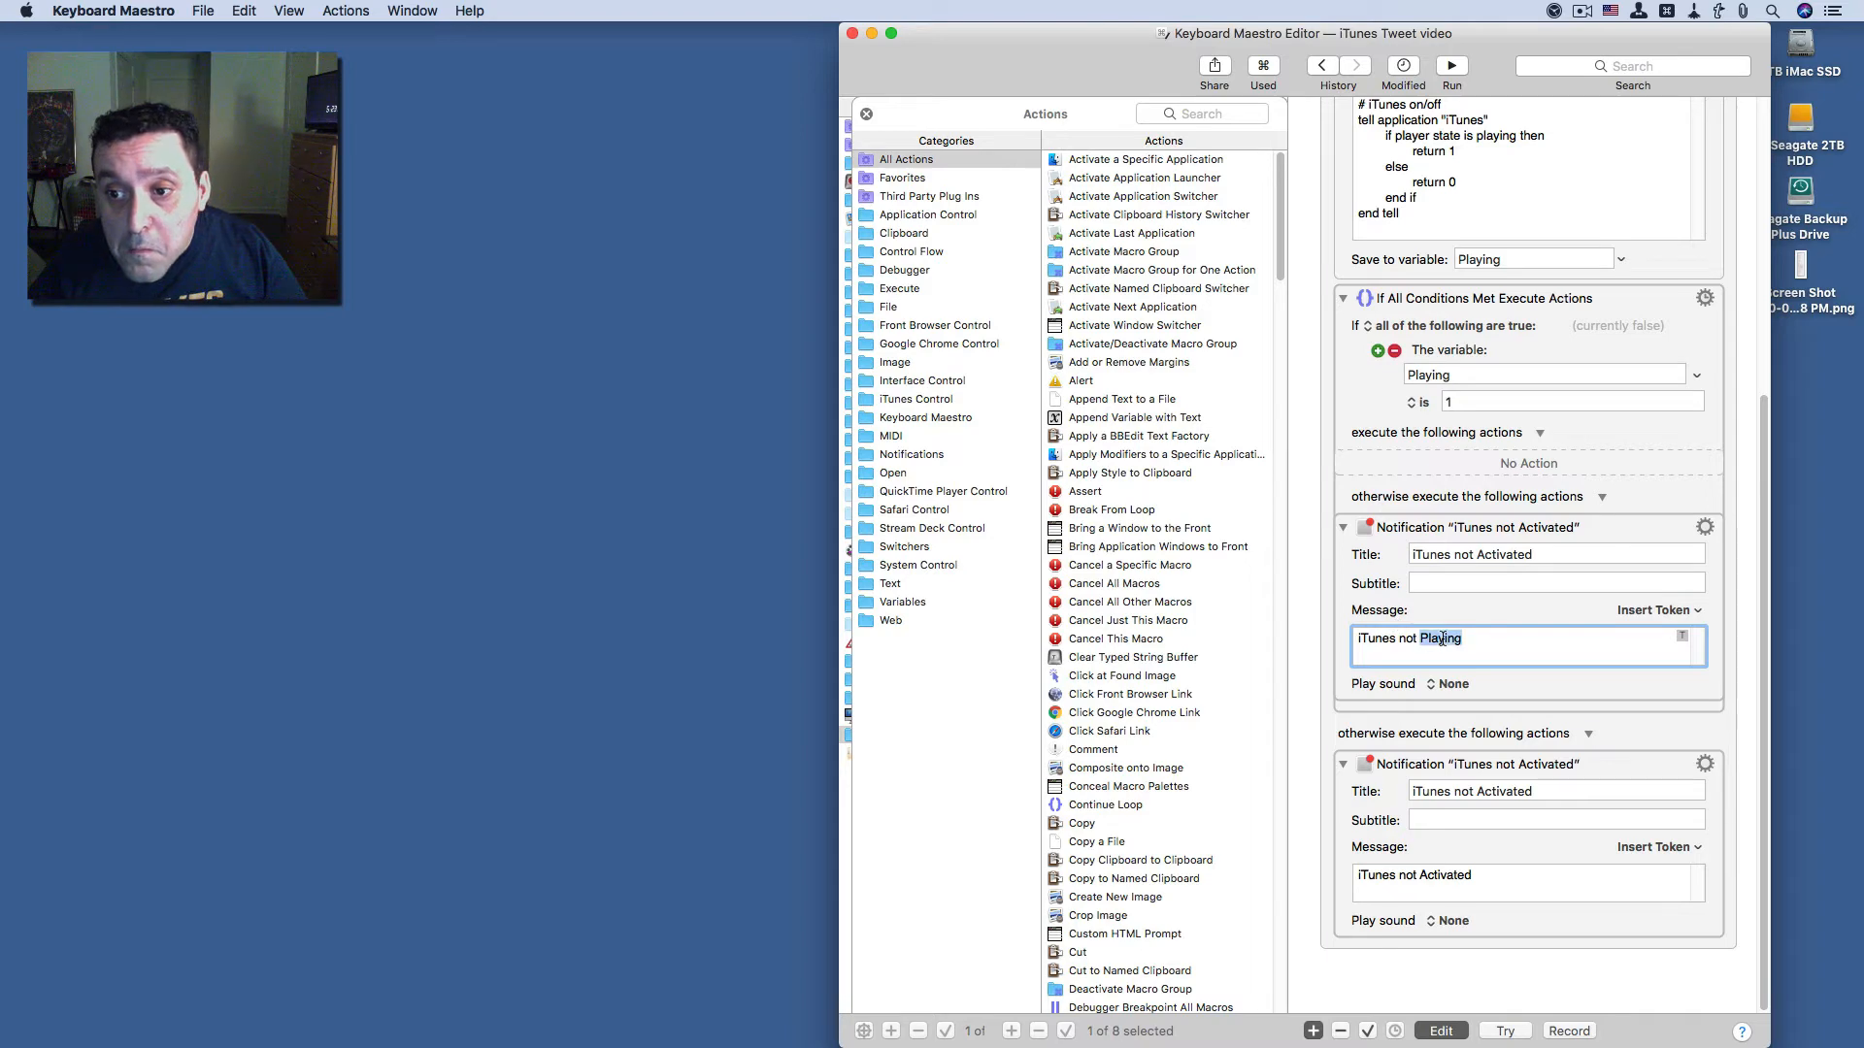
pyautogui.press('super+c')
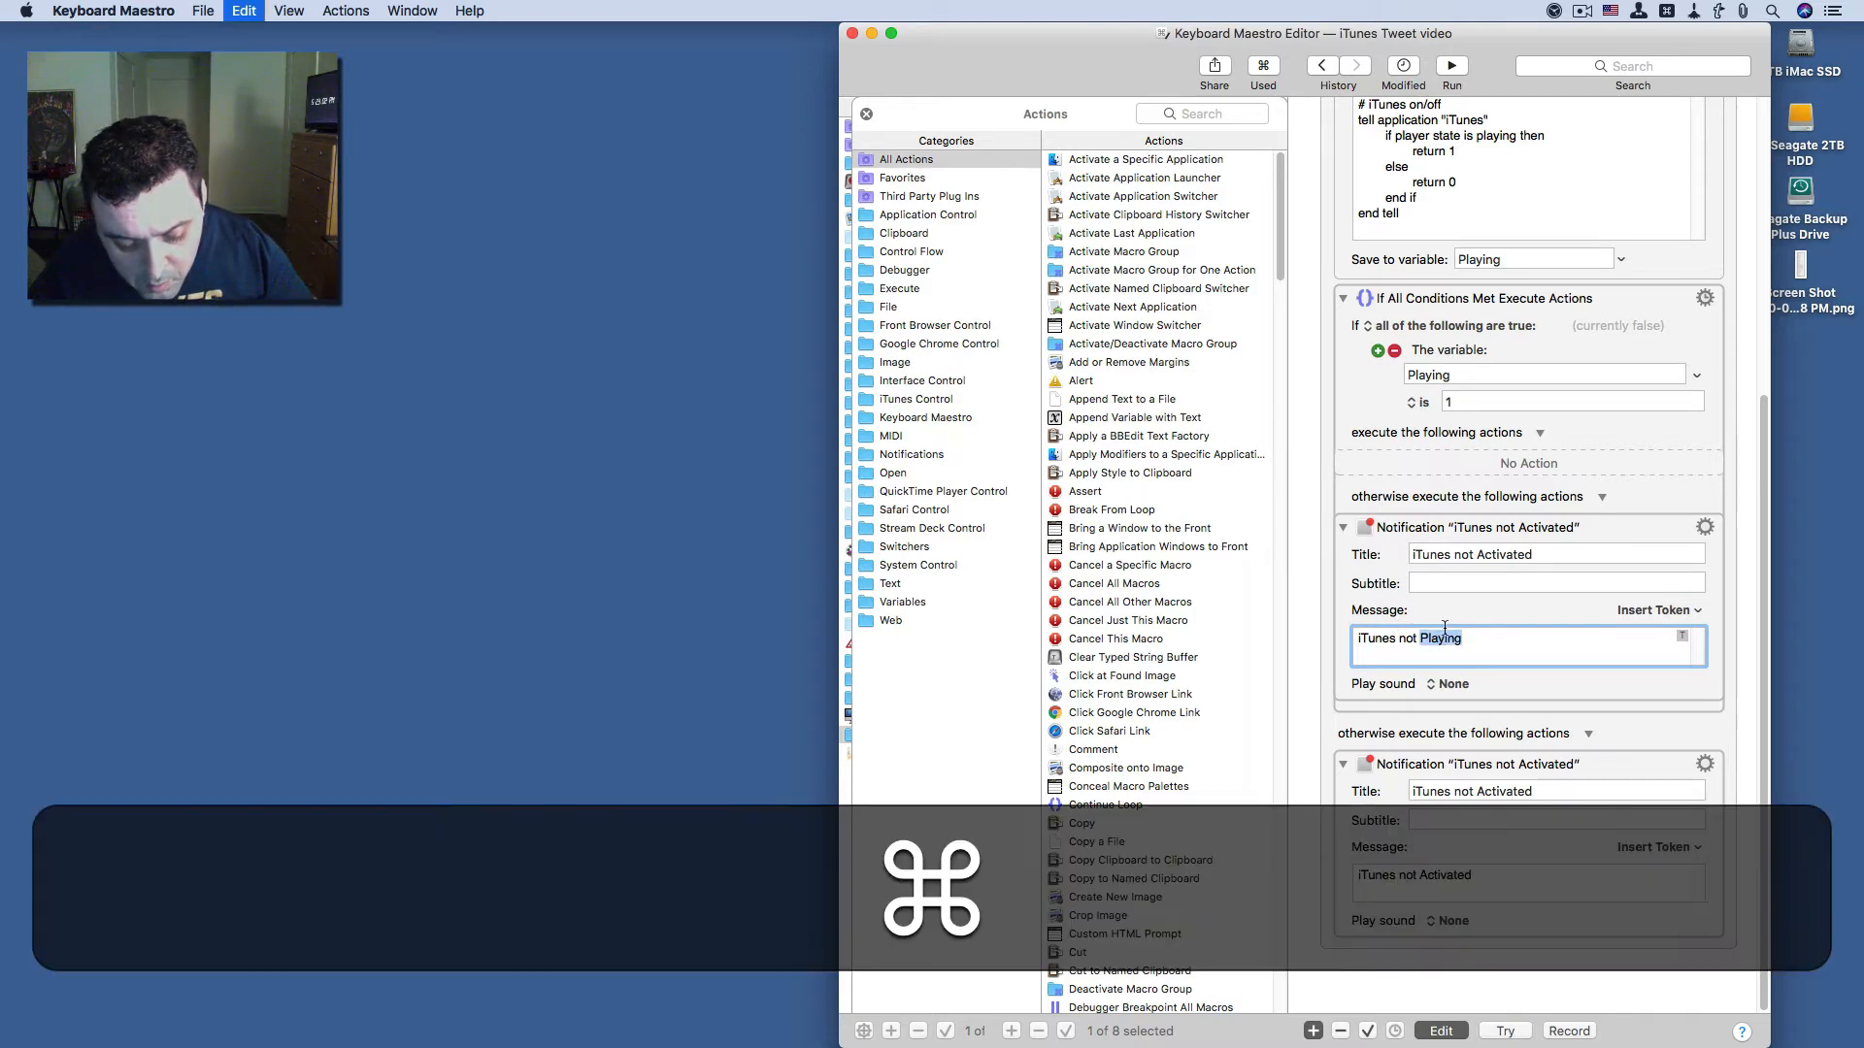
pyautogui.doubleClick(1522, 554)
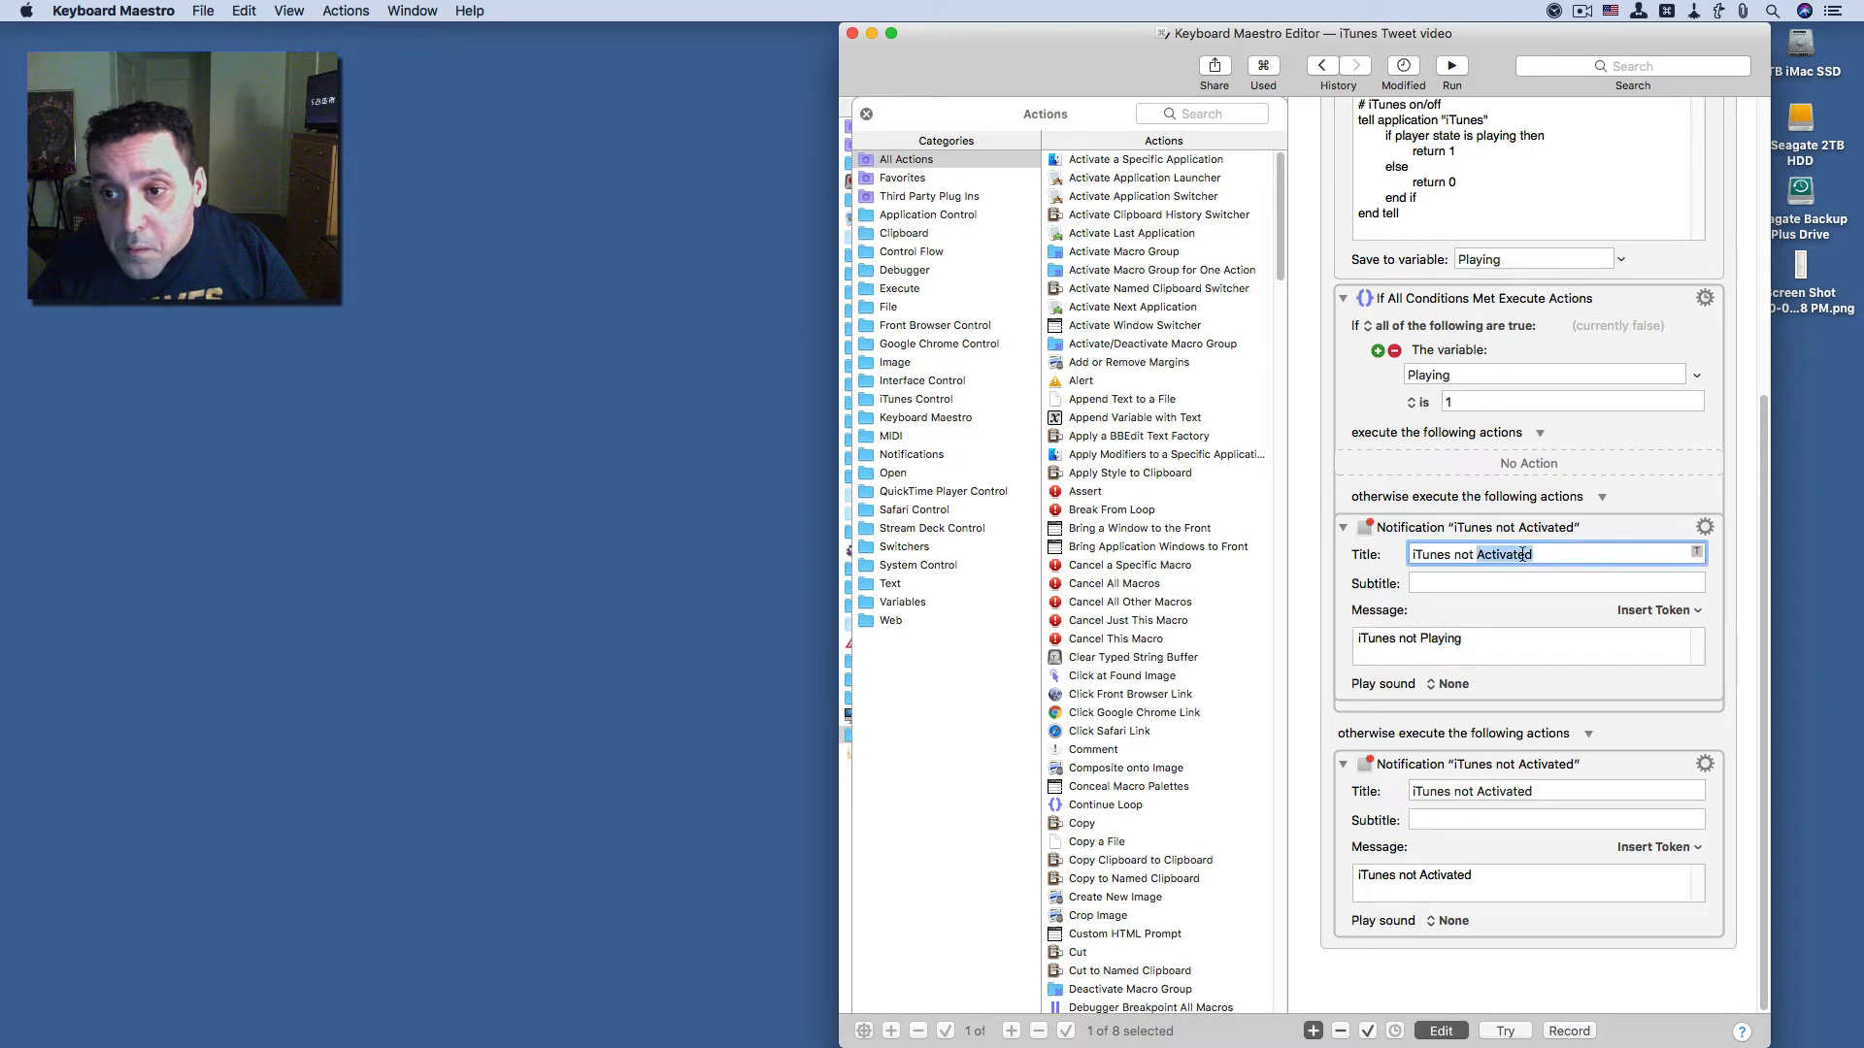
pyautogui.press('super+v')
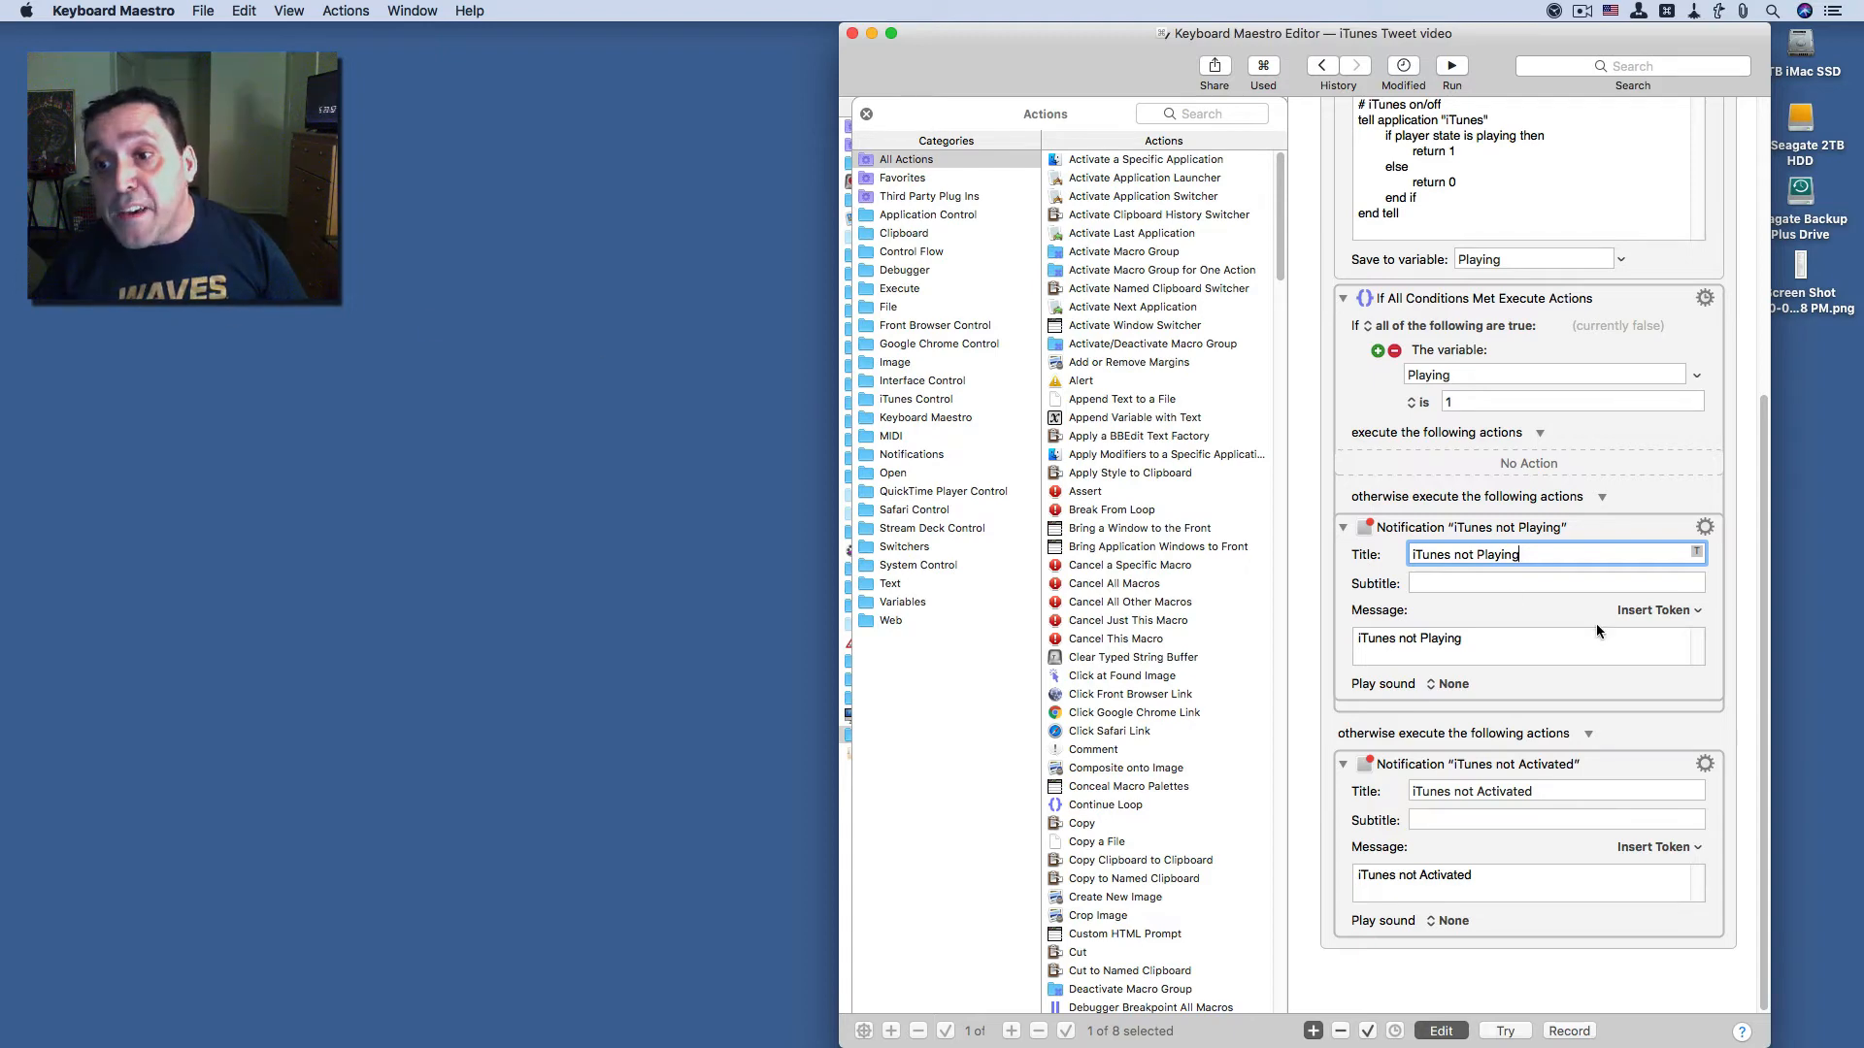
# - Add an Activate a Specific Application action to the nested condition's empty execute branch and set it to Twitter
pyautogui.click(1485, 463)
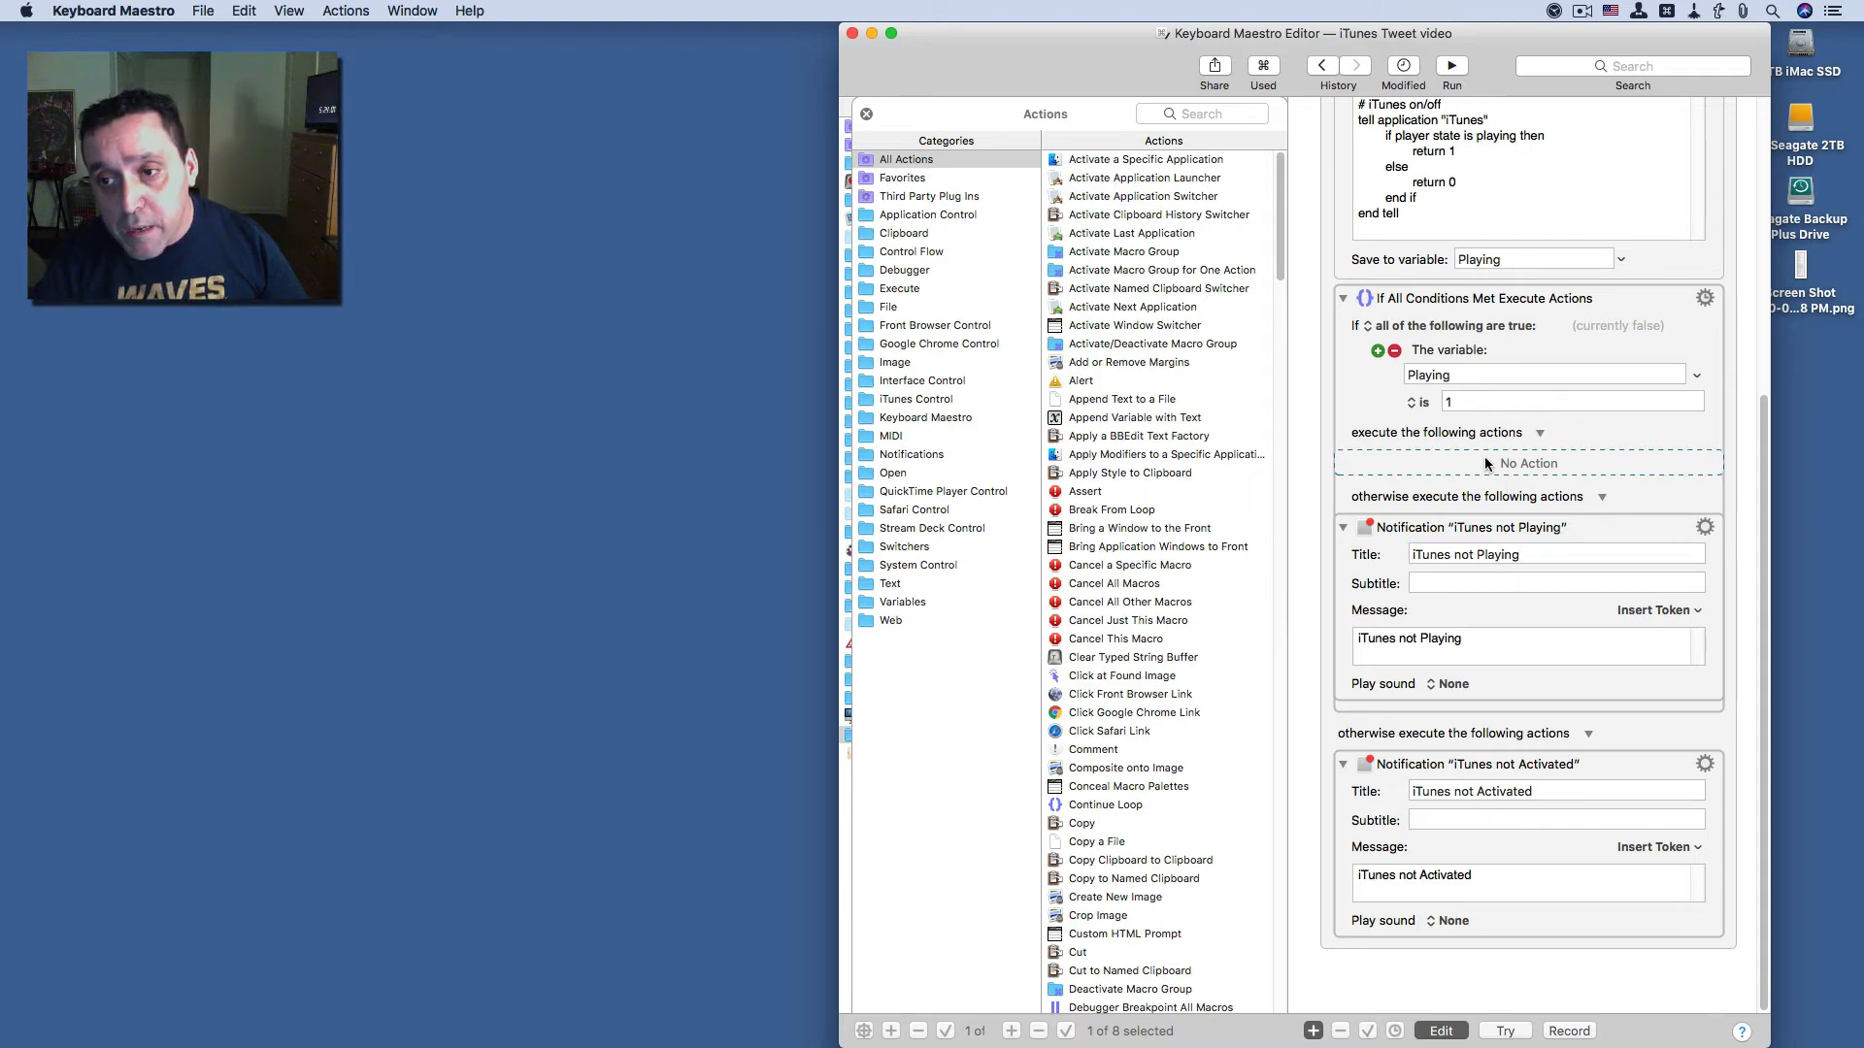
pyautogui.doubleClick(1177, 161)
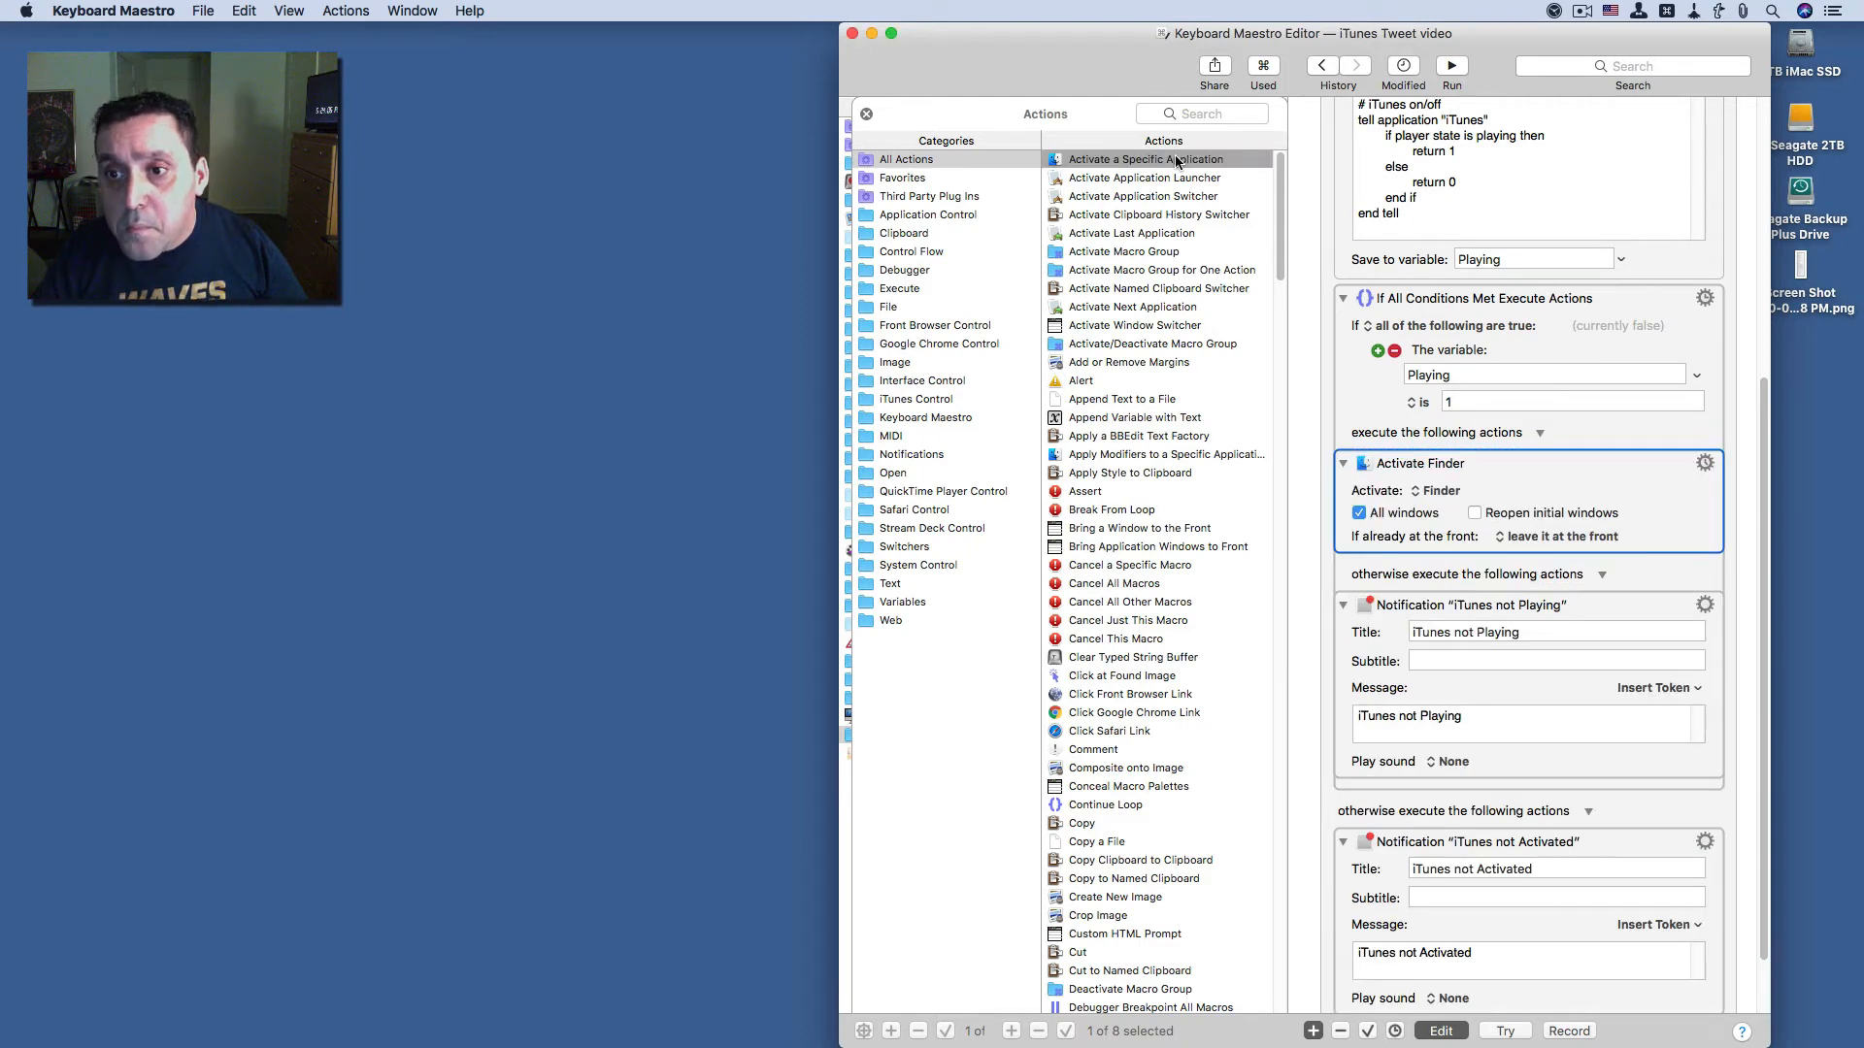
pyautogui.click(1437, 492)
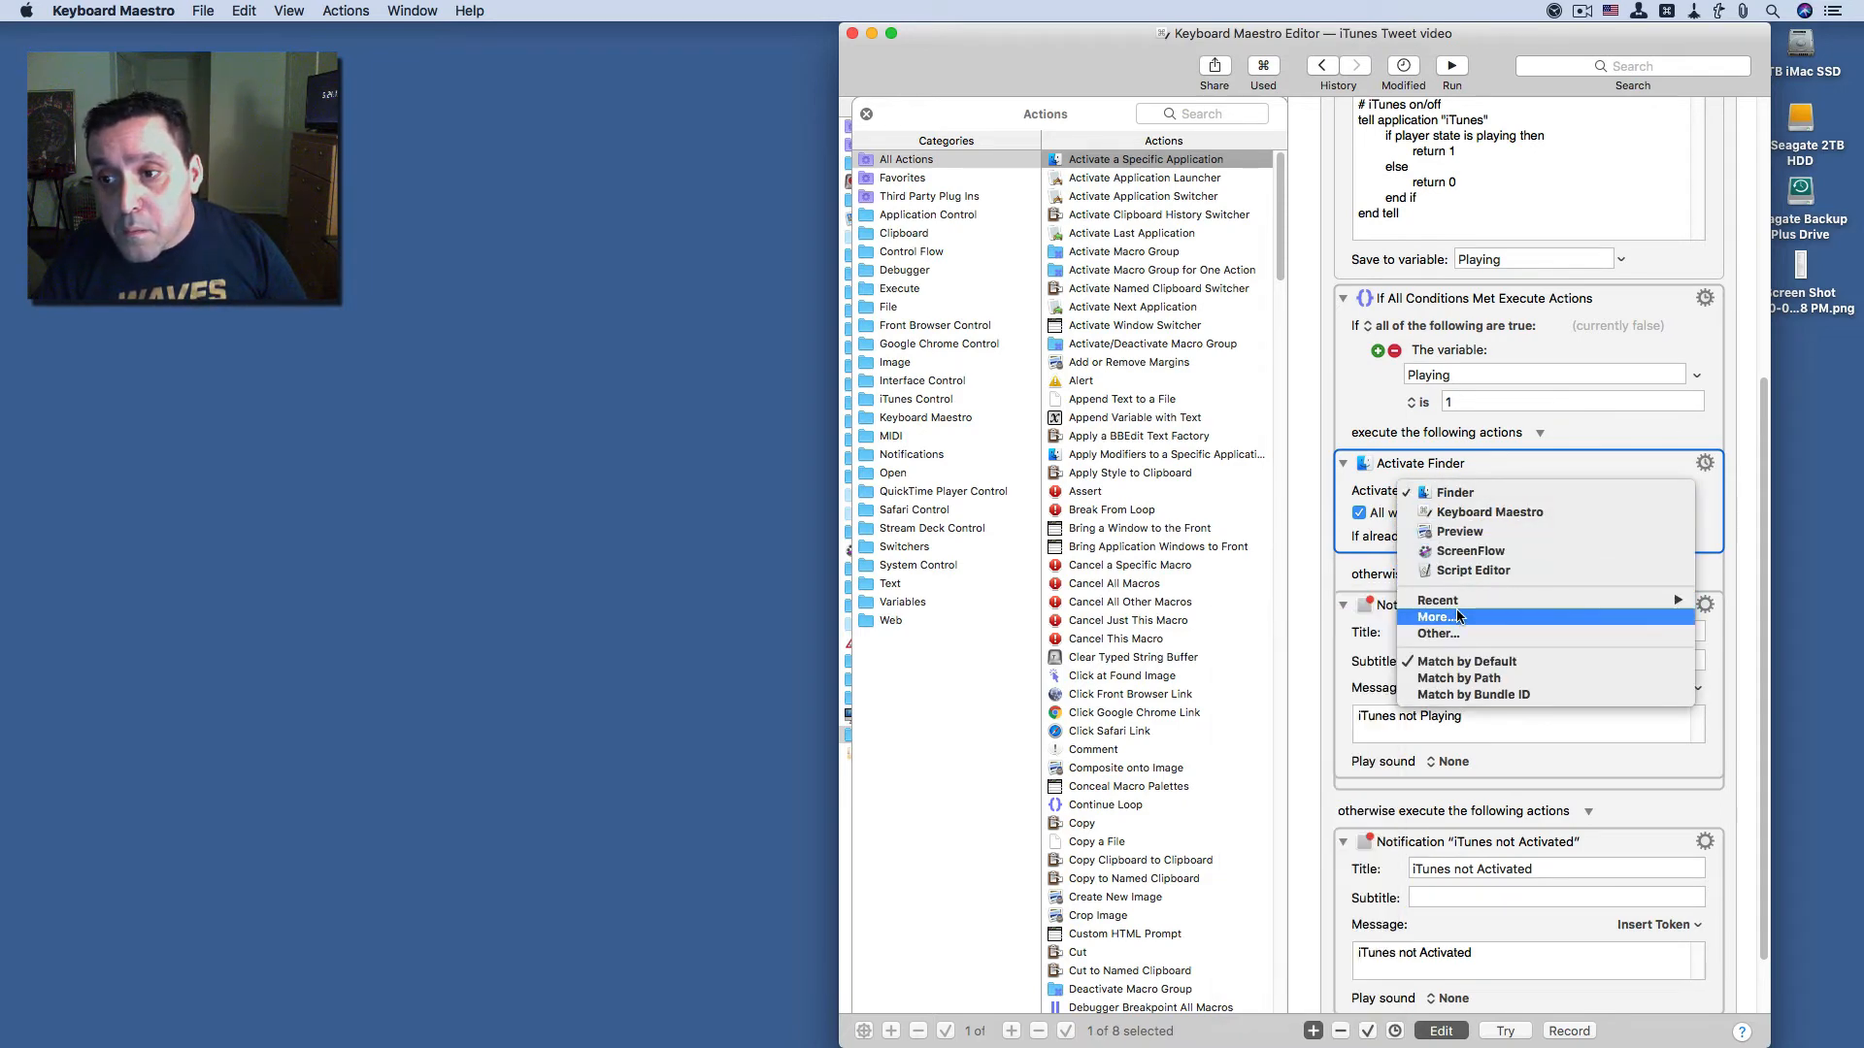
pyautogui.moveTo(1439, 601)
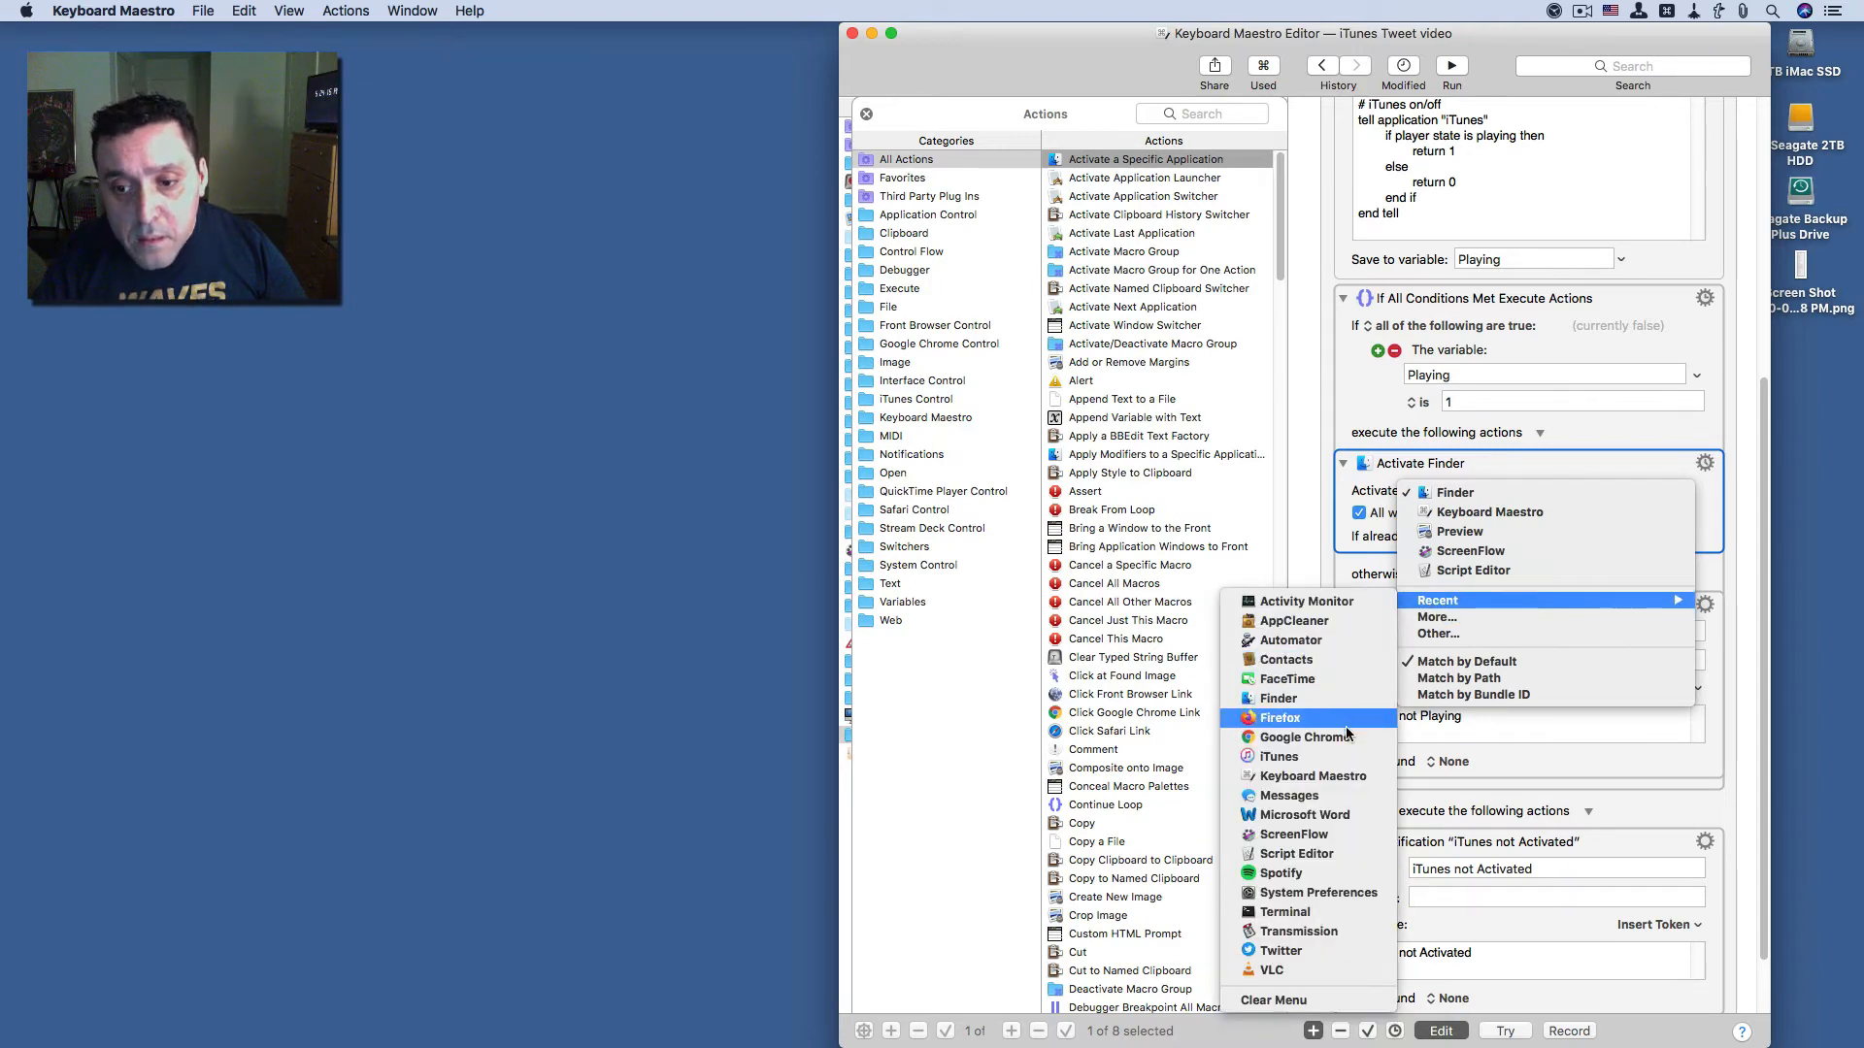
pyautogui.click(1332, 949)
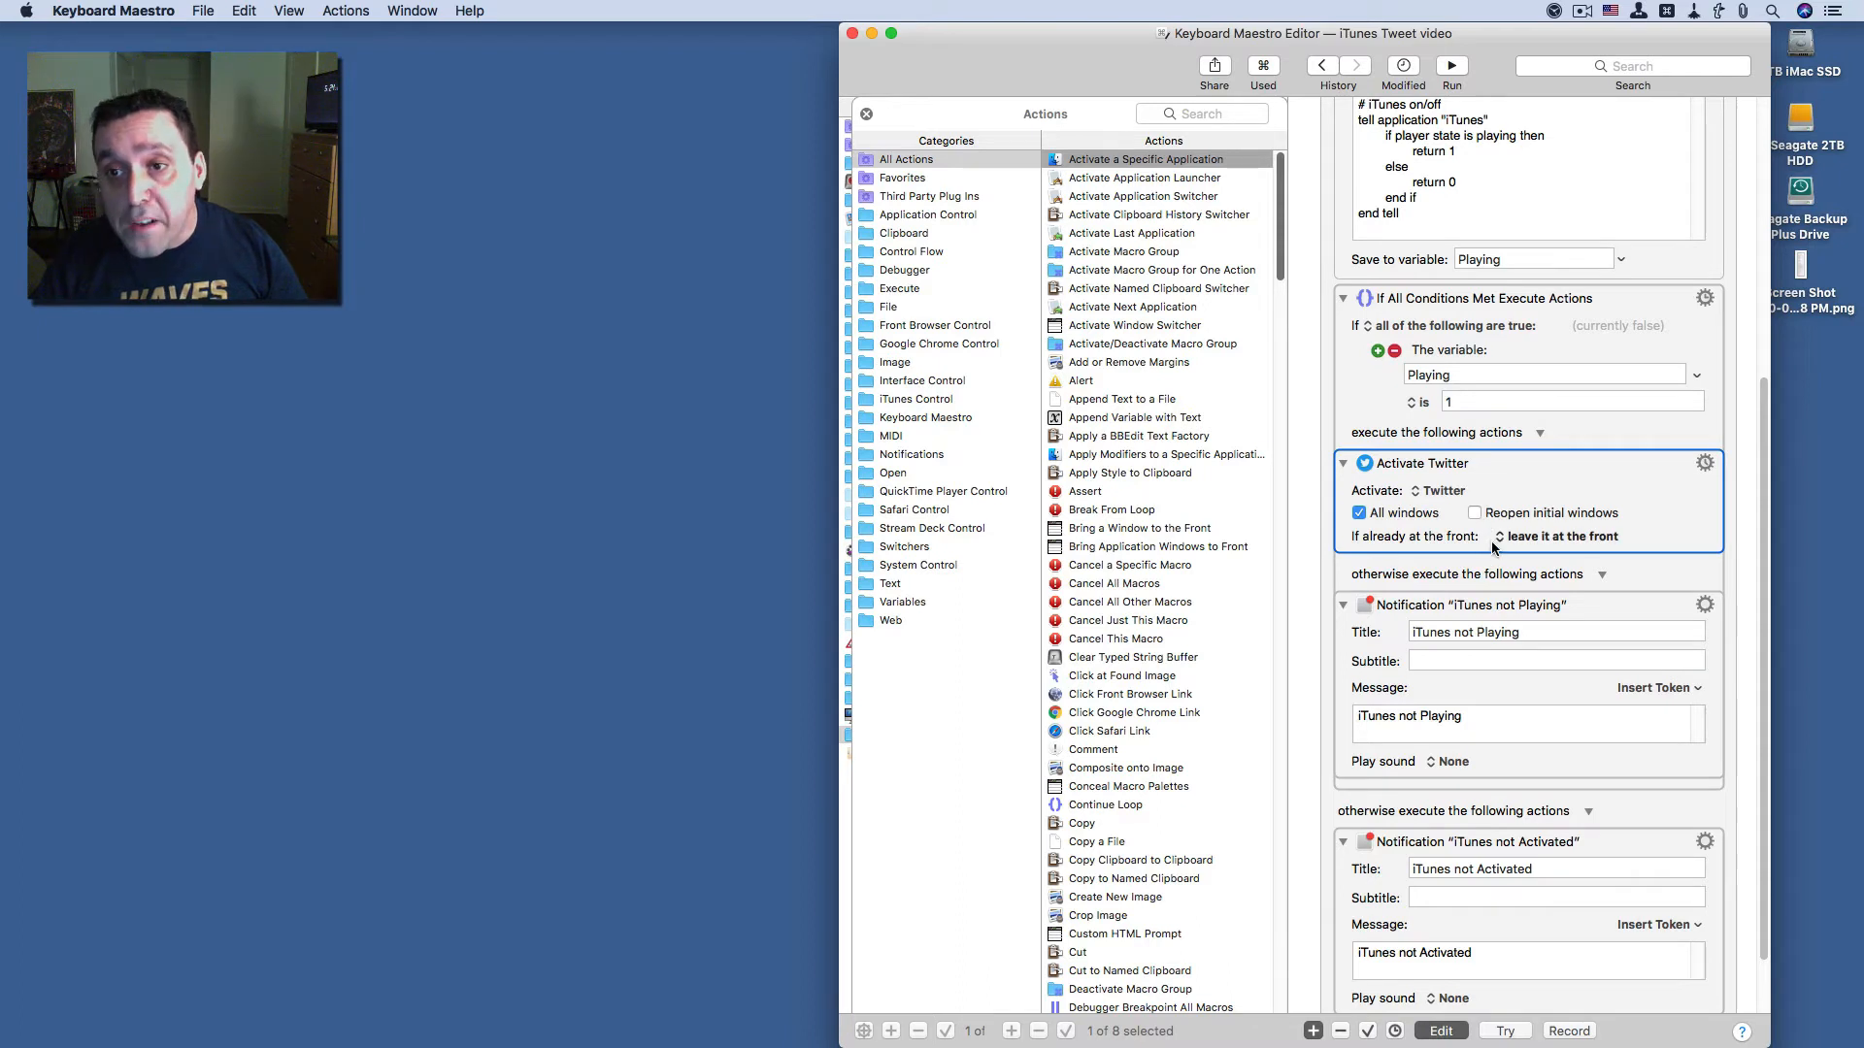
# - Find the Pause action with the search "pause" and place it directly below the Activate Twitter action
pyautogui.click(1220, 115)
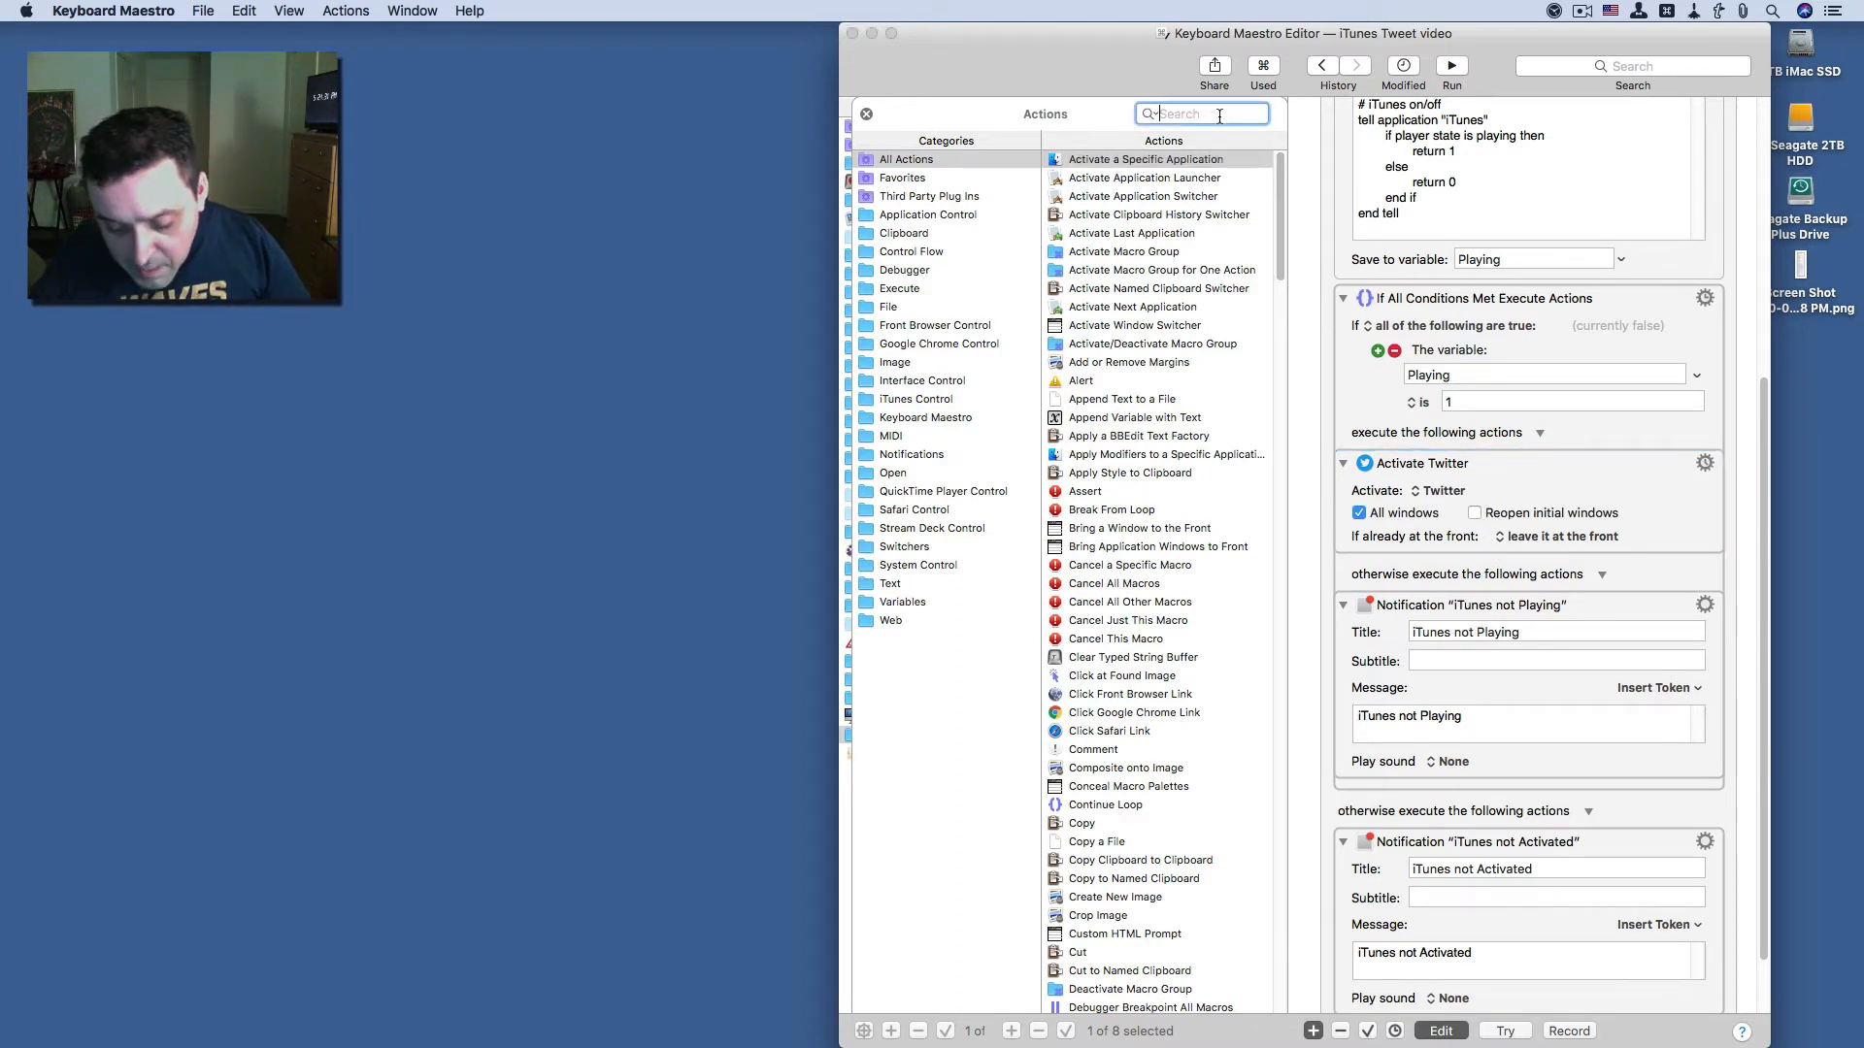
pyautogui.write('pais')
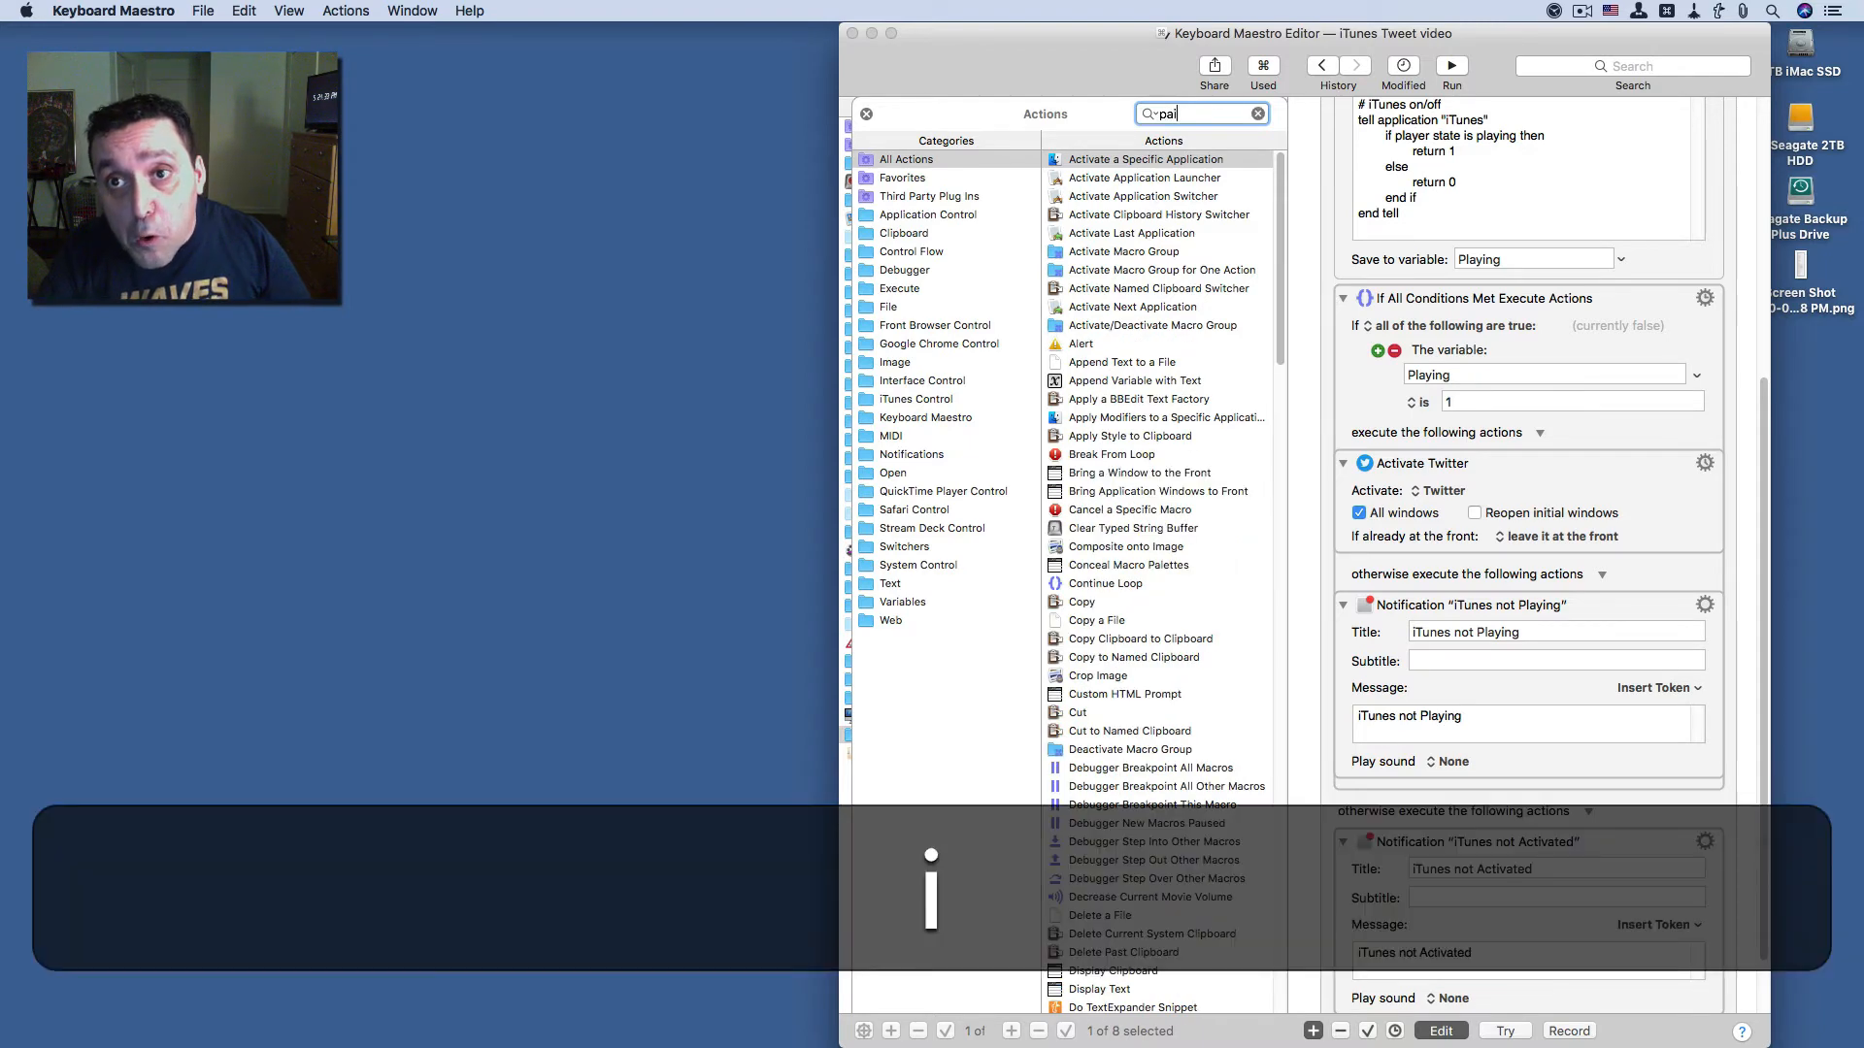
pyautogui.press('BackSpace')
pyautogui.press('BackSpace')
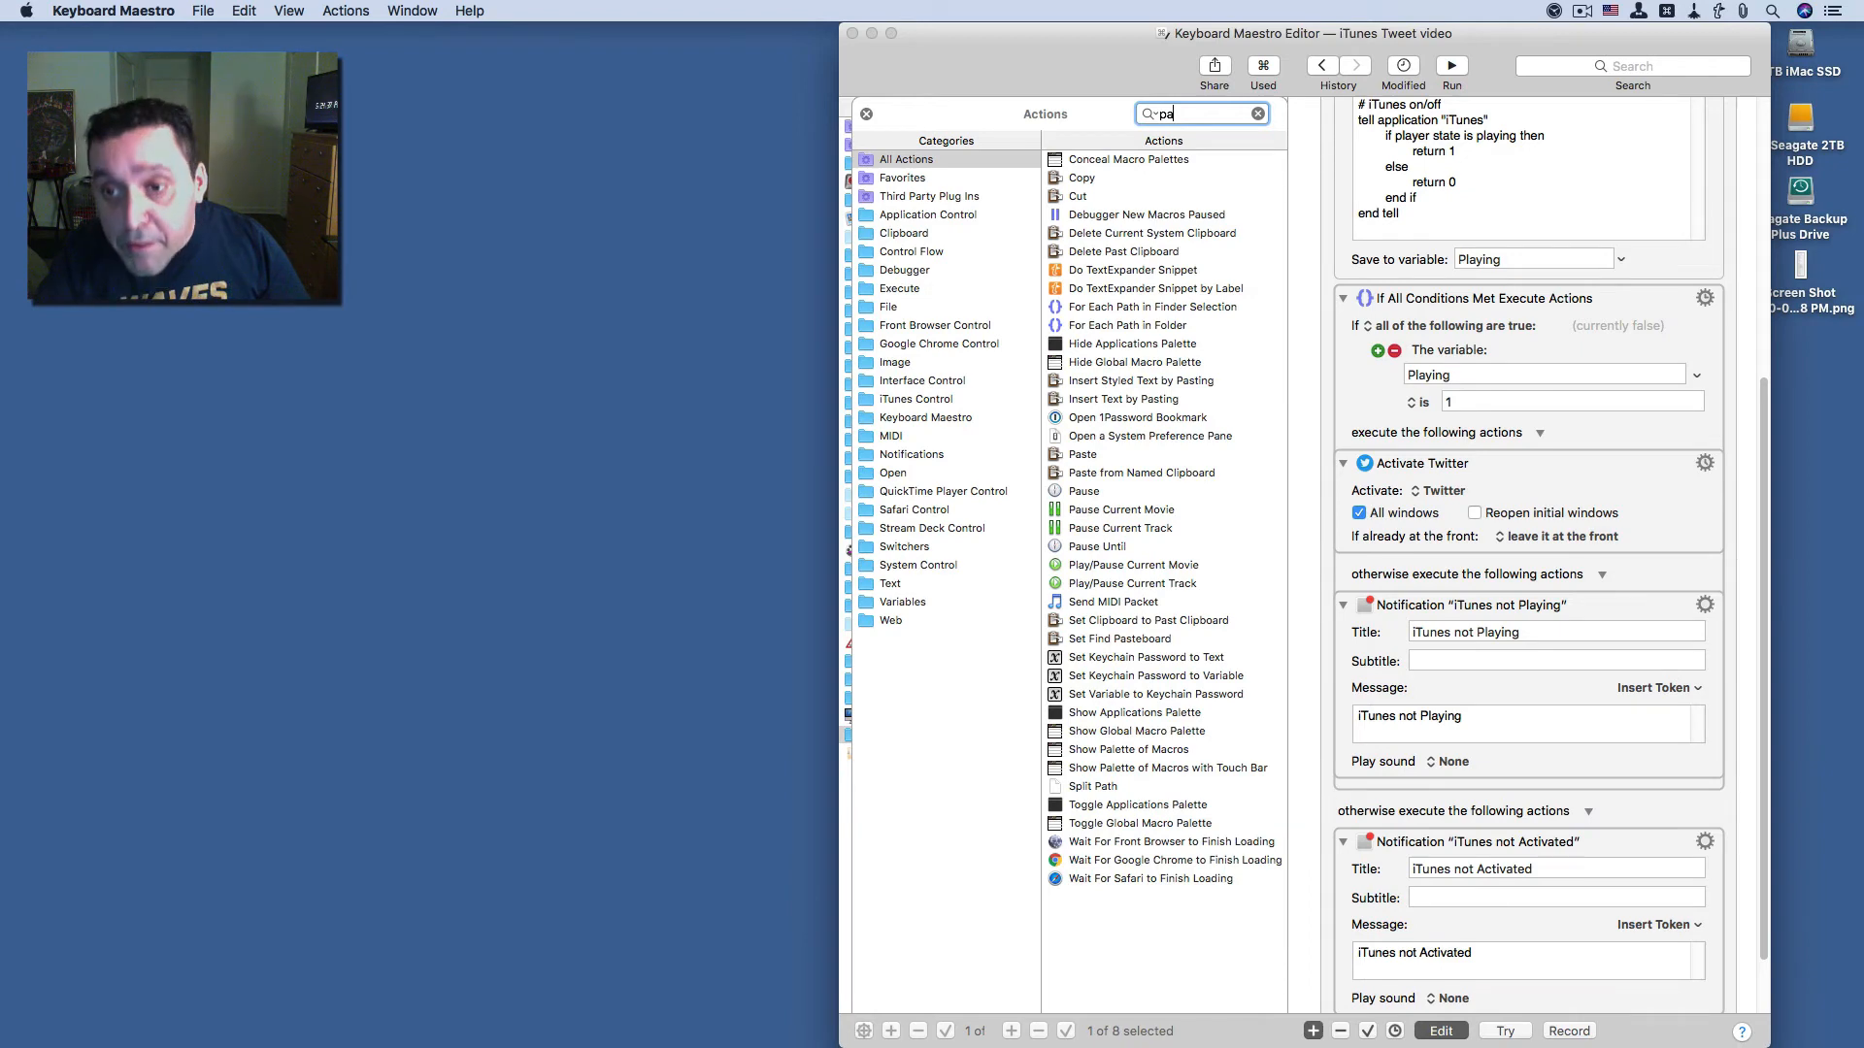
pyautogui.write('u')
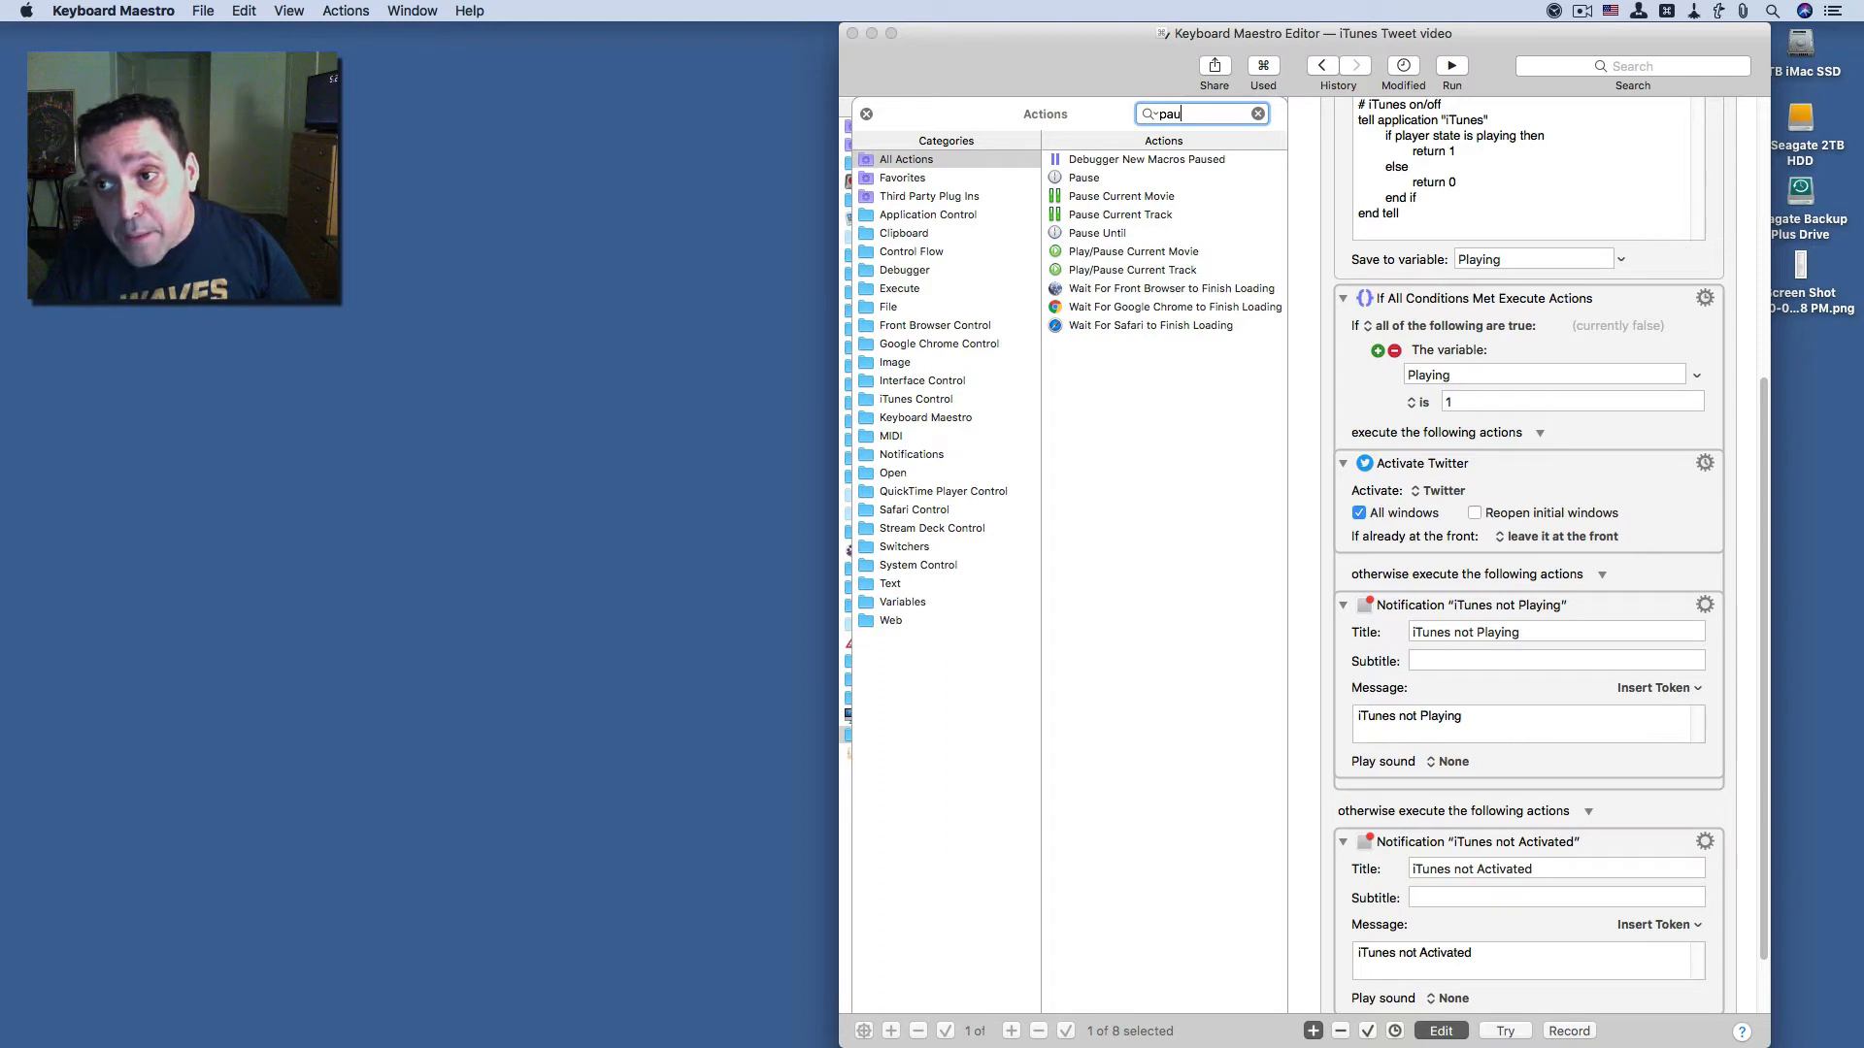
pyautogui.write('s')
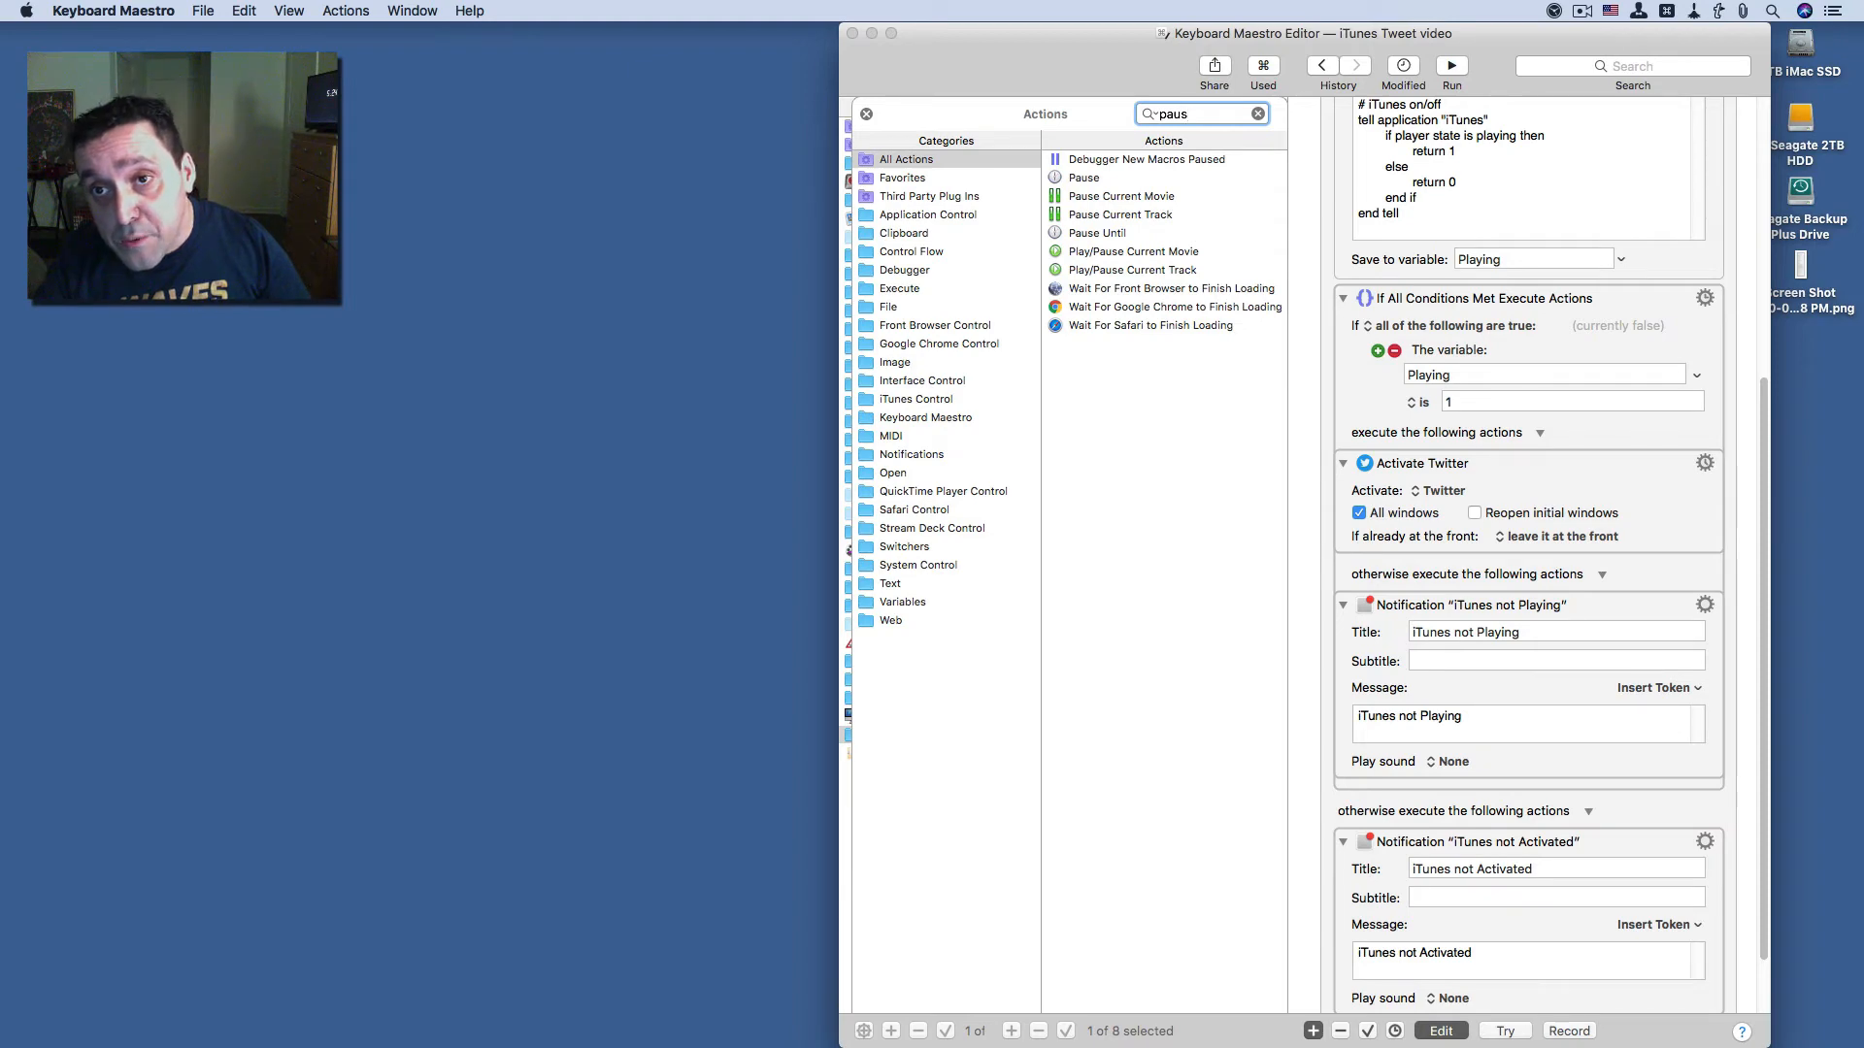
pyautogui.write('e')
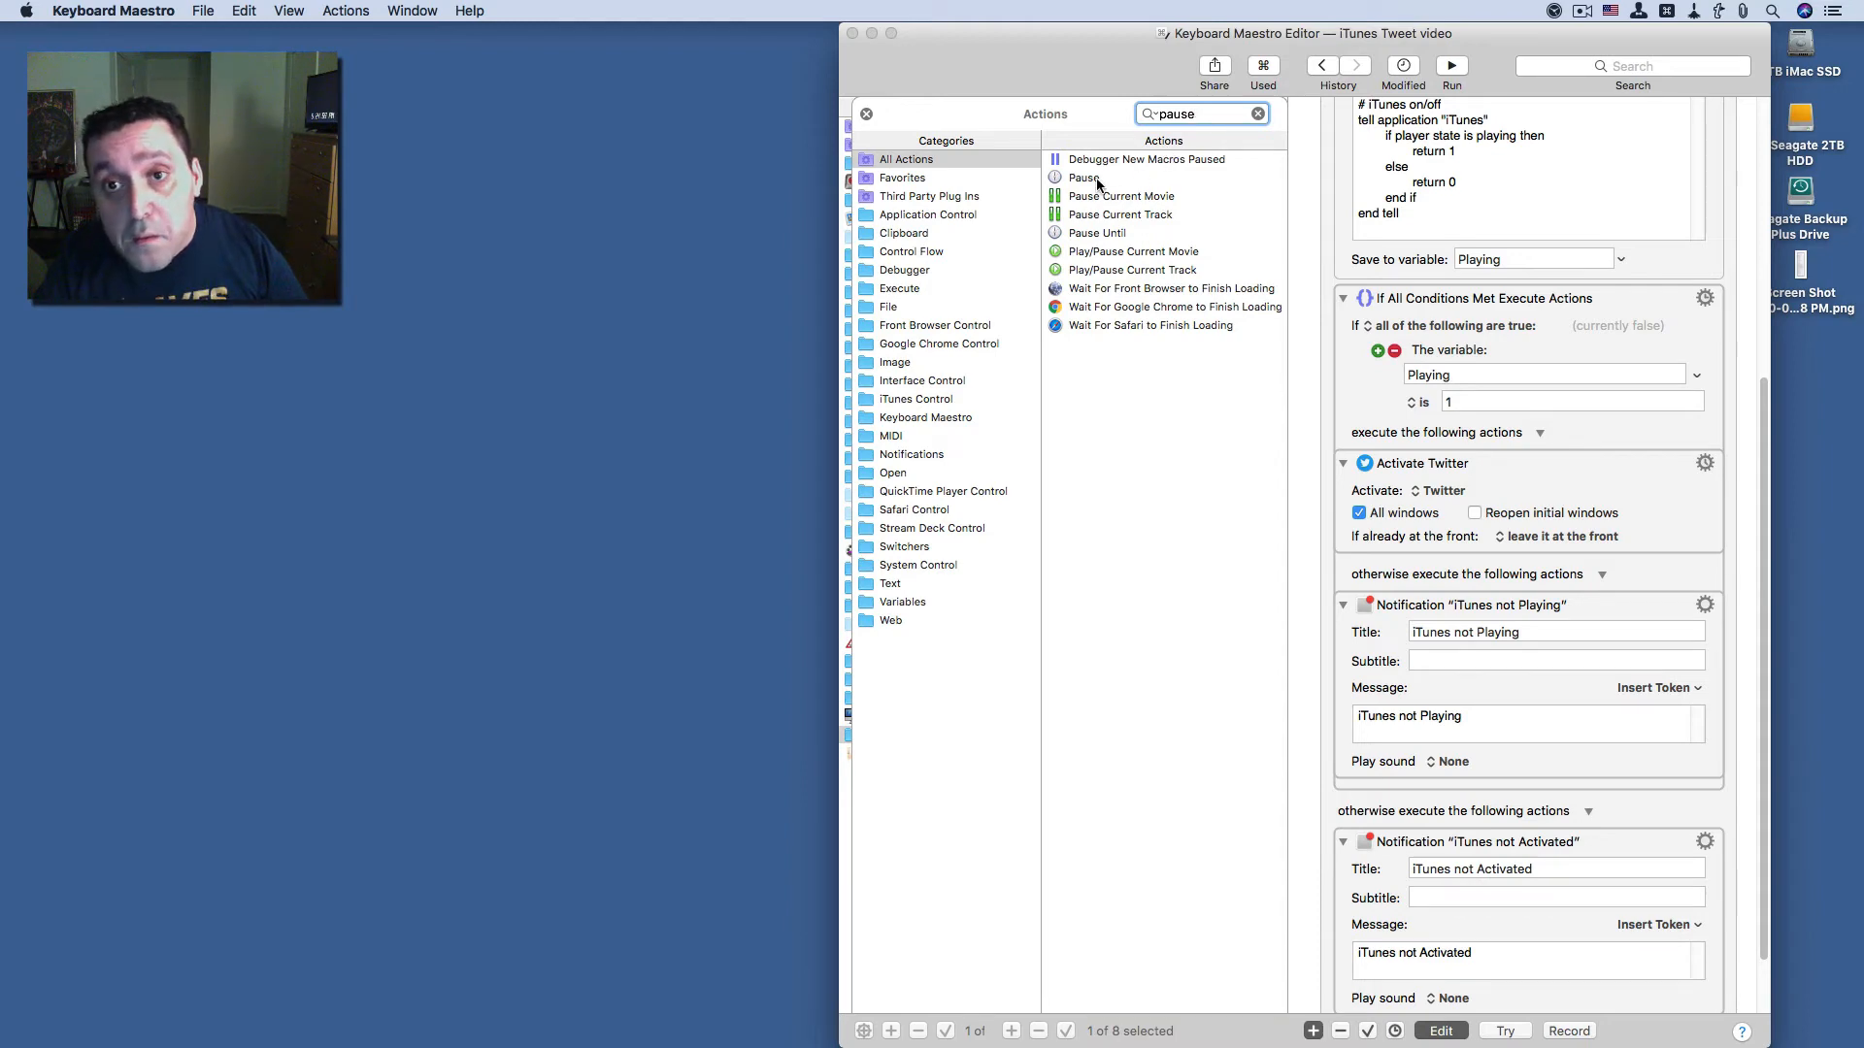
pyautogui.moveTo(1097, 177); pyautogui.dragTo(1471, 565)
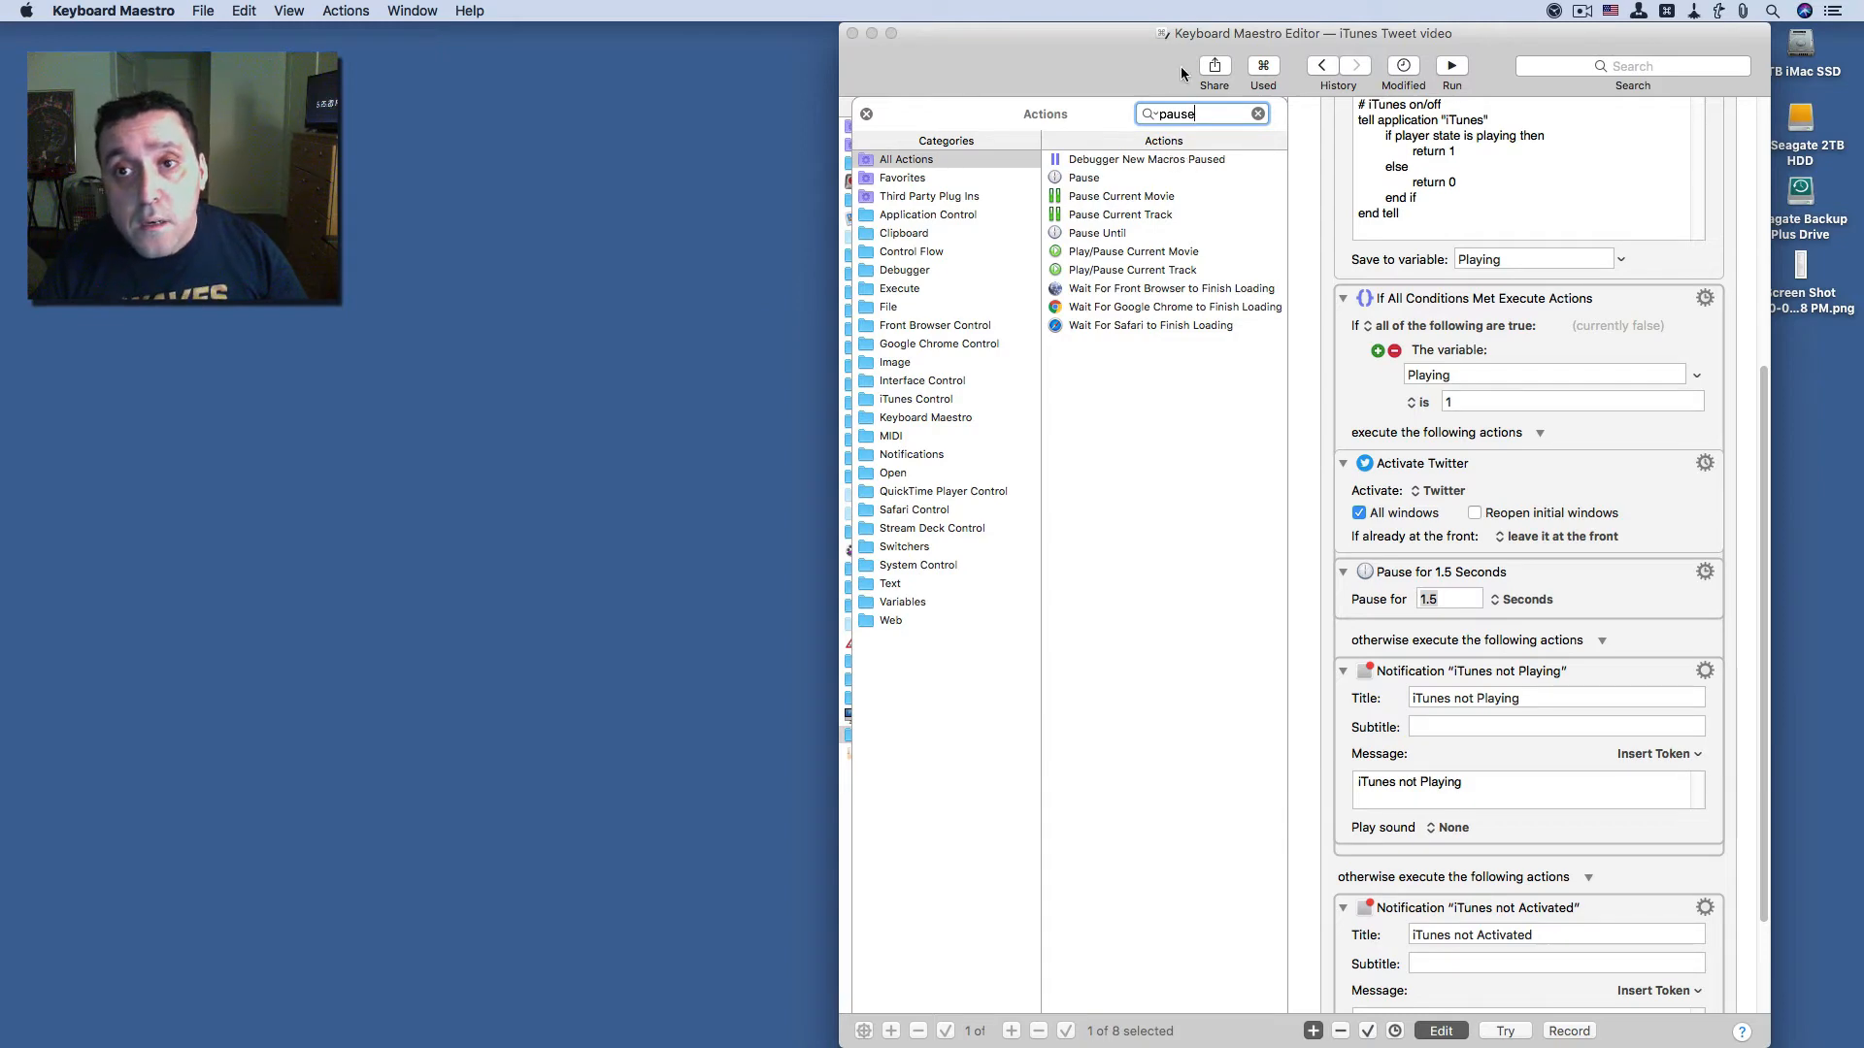
# - Search the actions for "Menu" and place a Select or Show a Menu Item action directly below the pause
pyautogui.doubleClick(1193, 114)
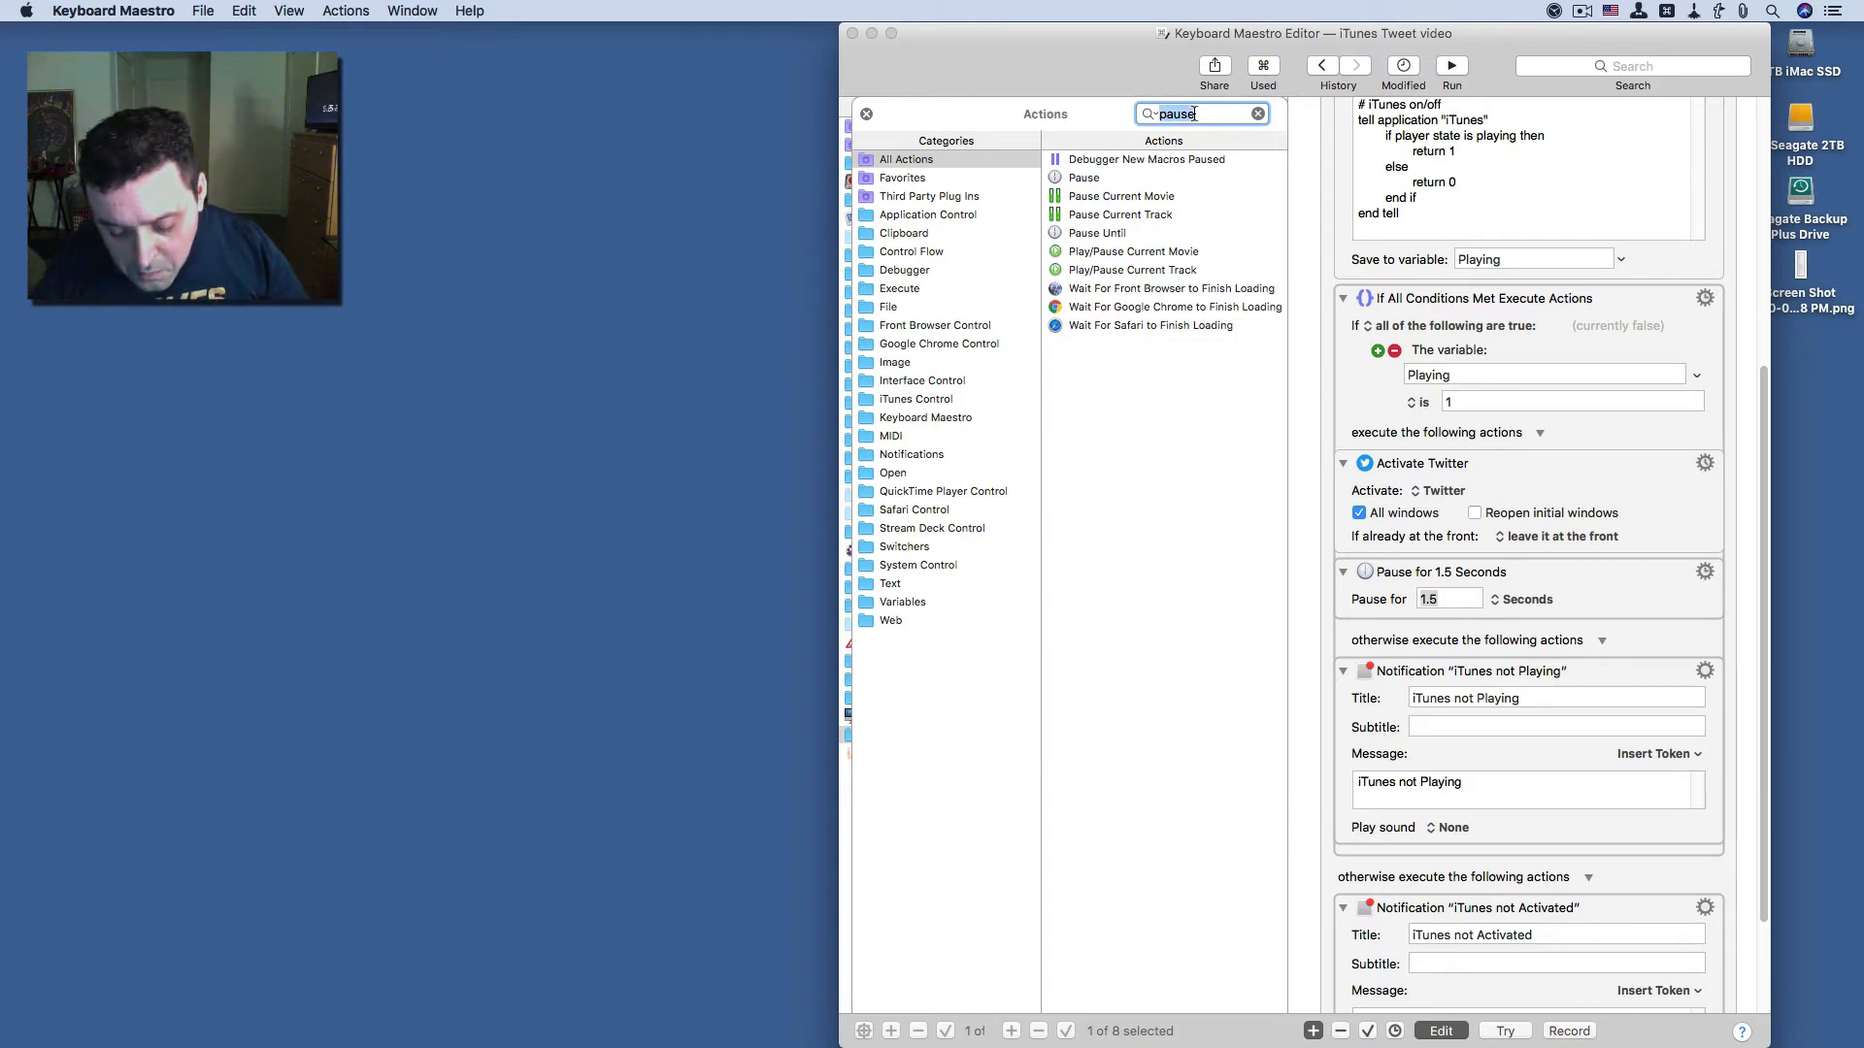
pyautogui.press('shift')
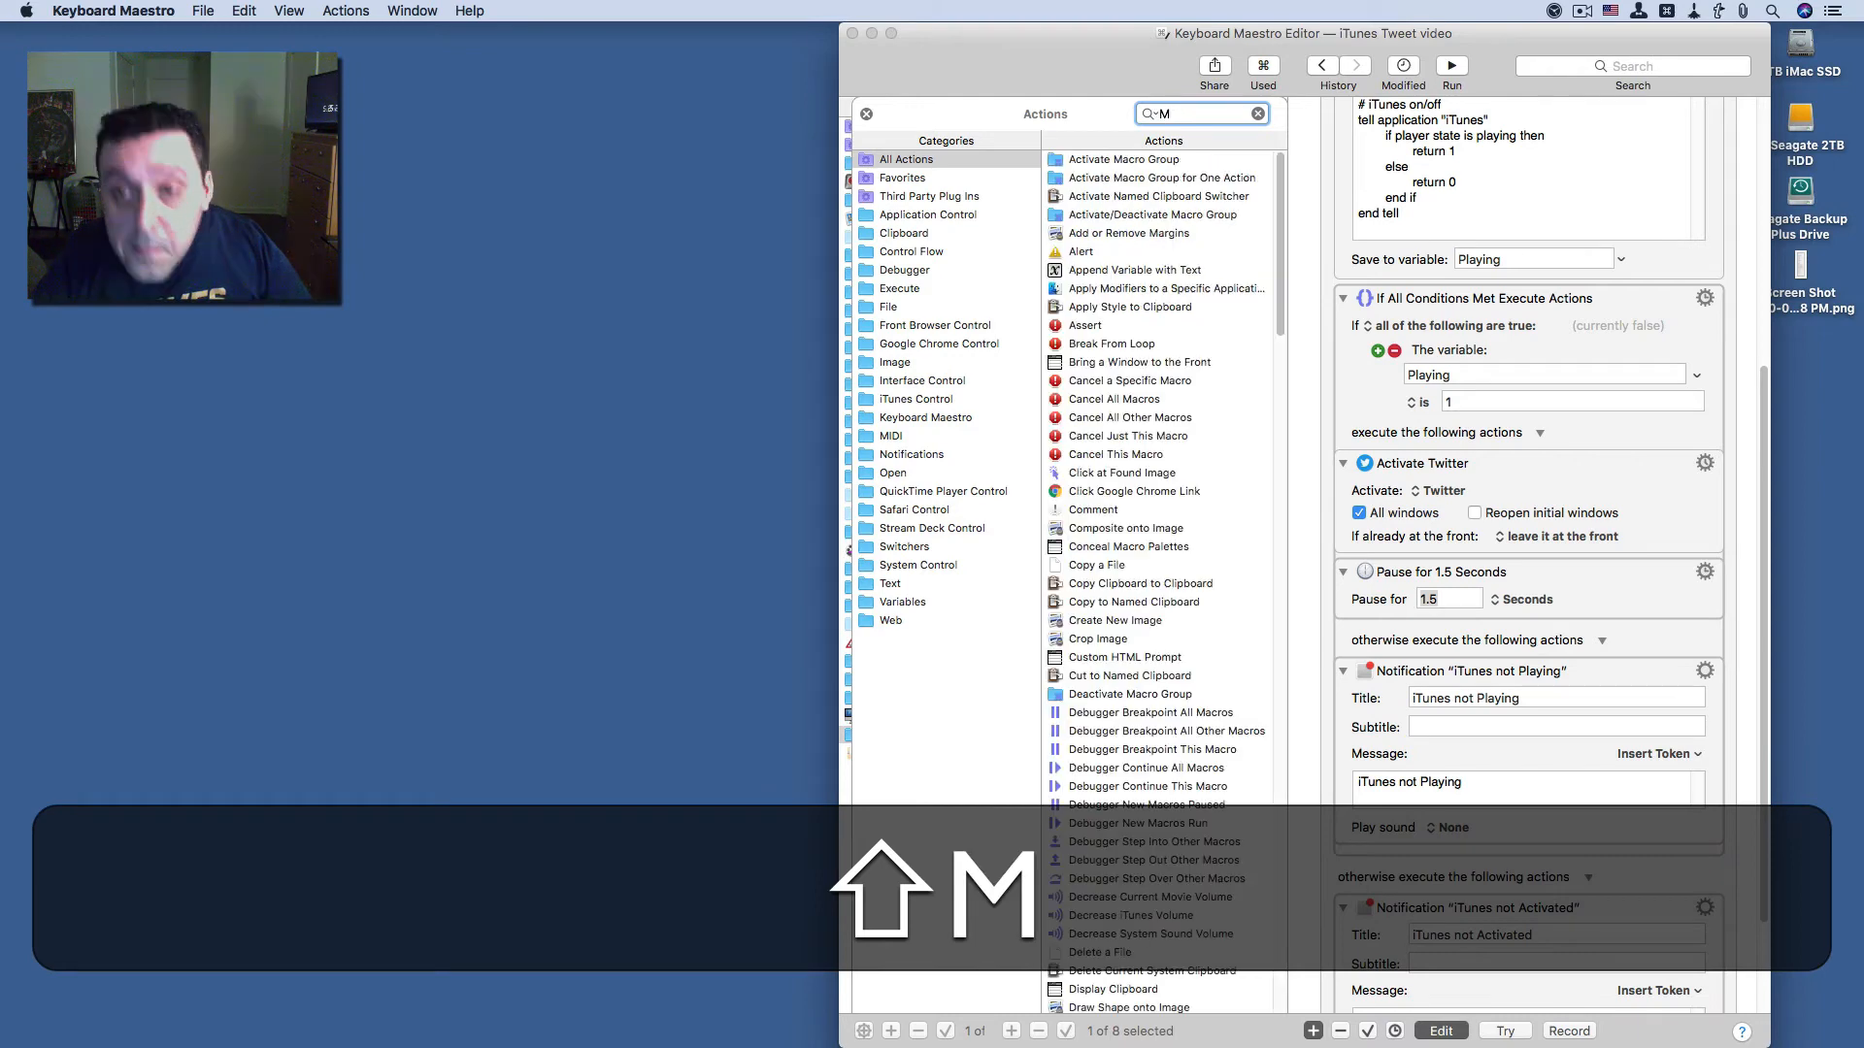
pyautogui.write('en')
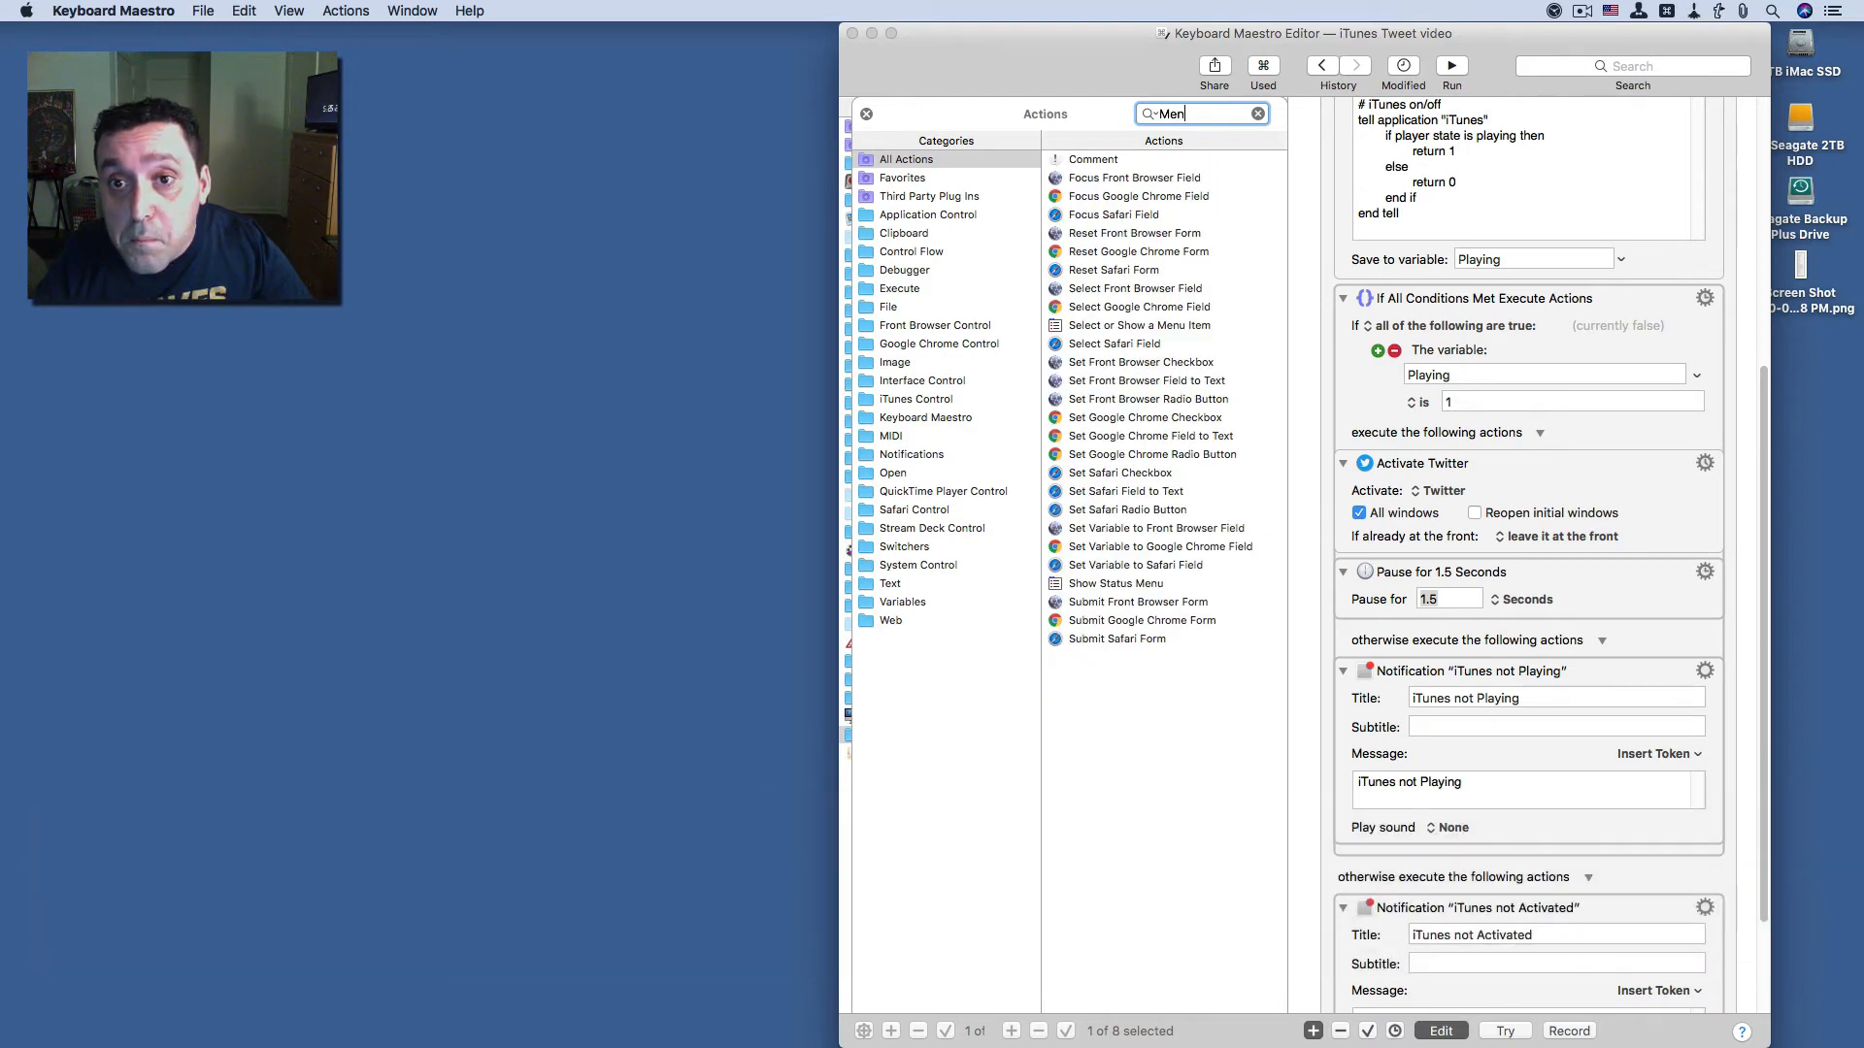
pyautogui.write('u')
pyautogui.press('BackSpace')
pyautogui.press('BackSpace')
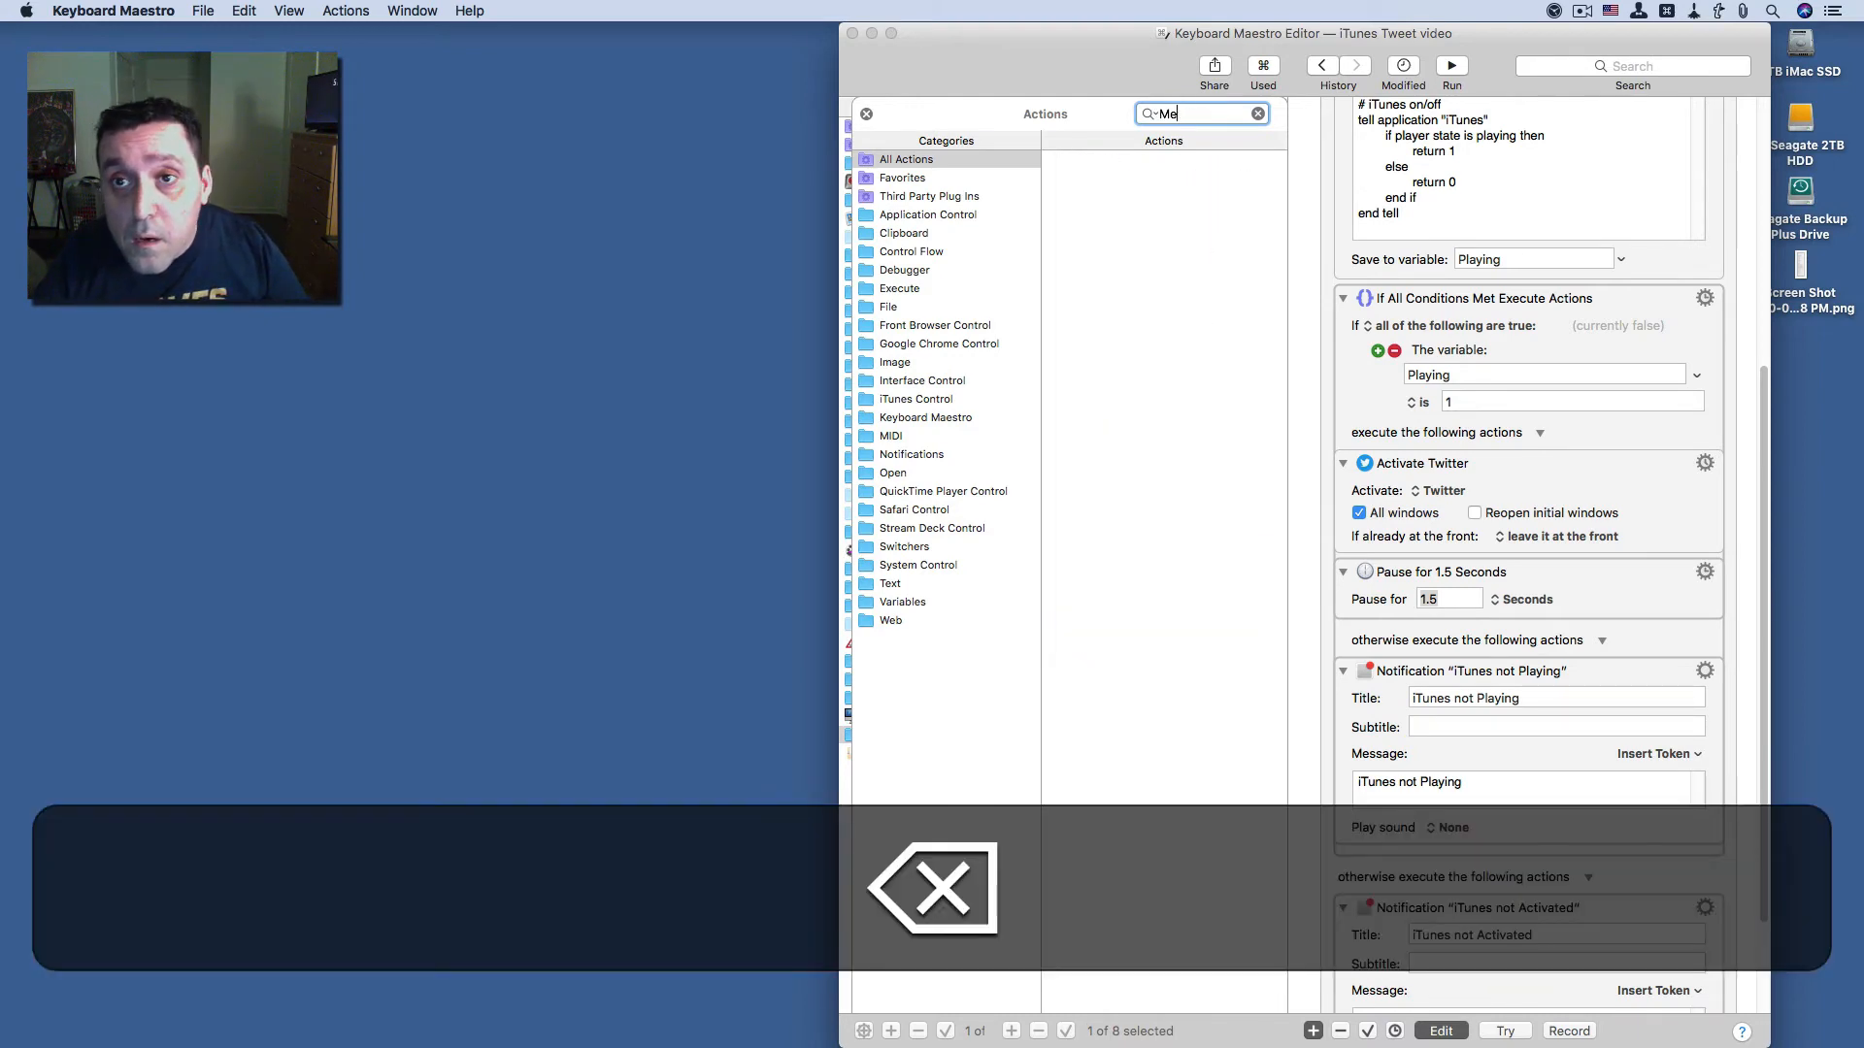
pyautogui.write('n')
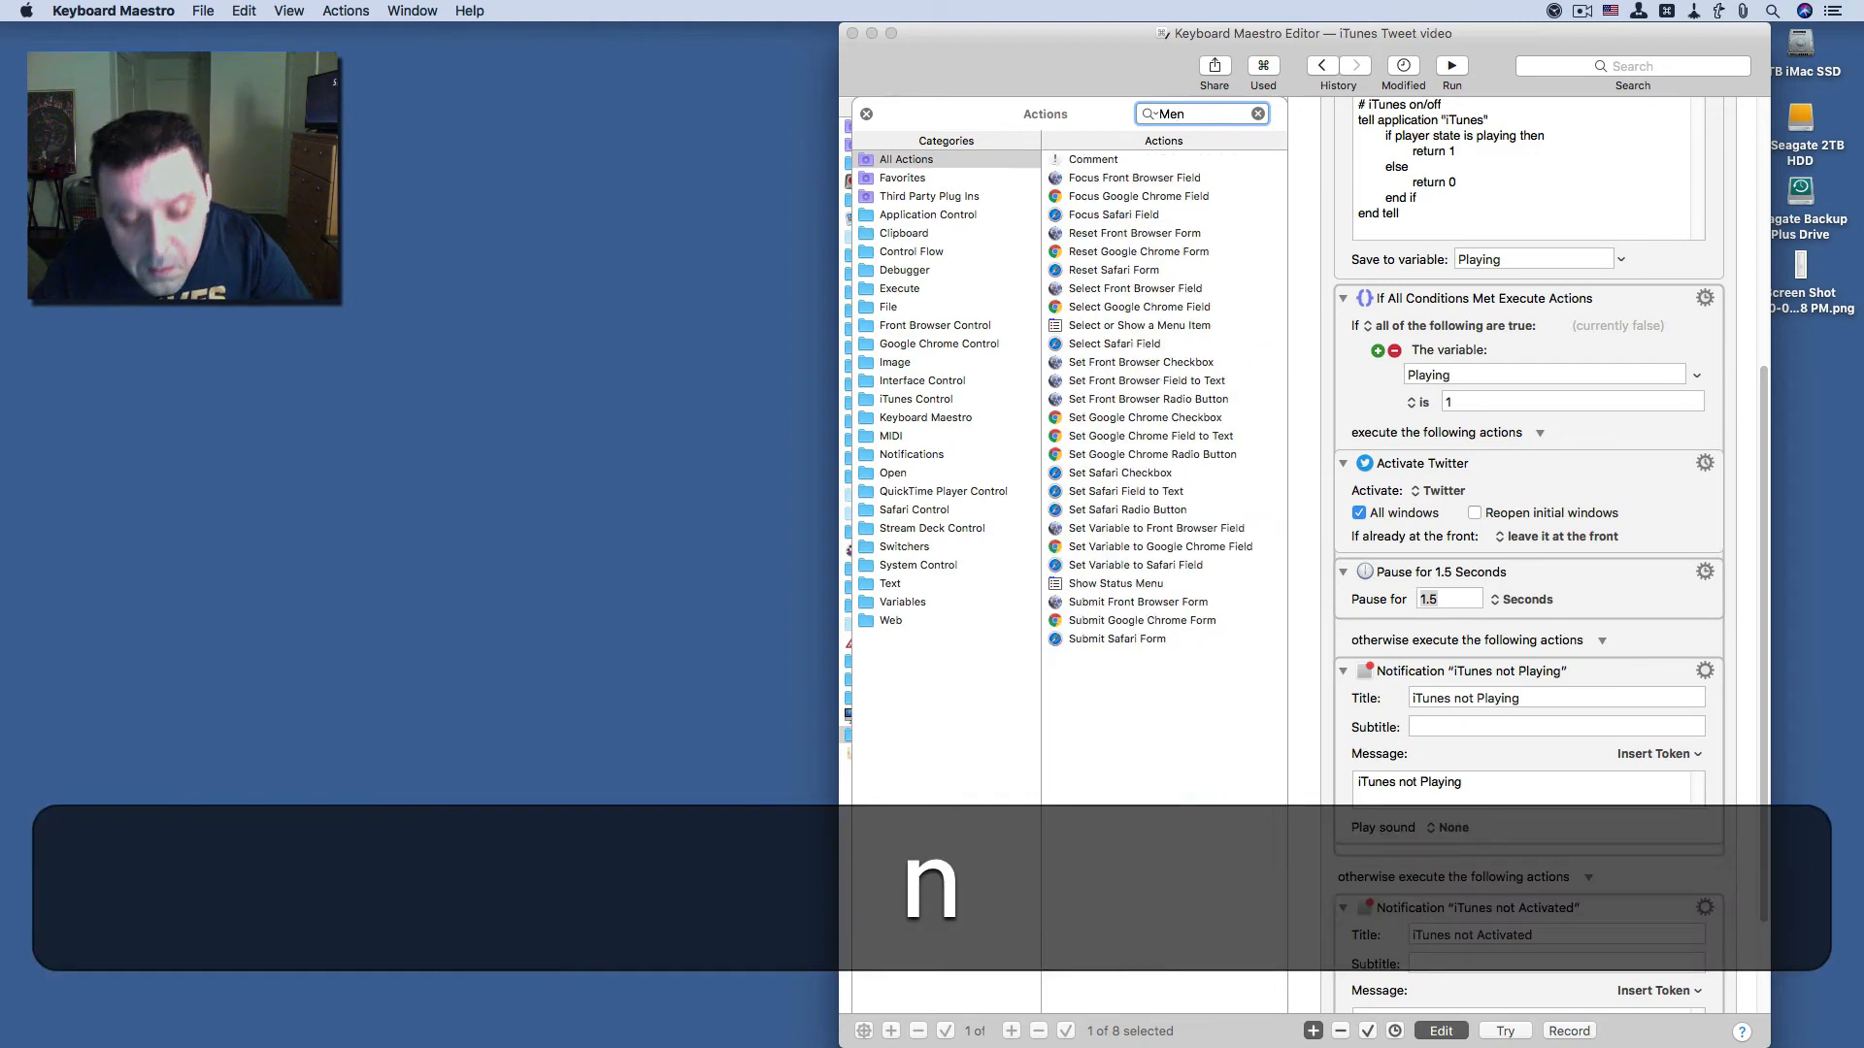
pyautogui.write('u')
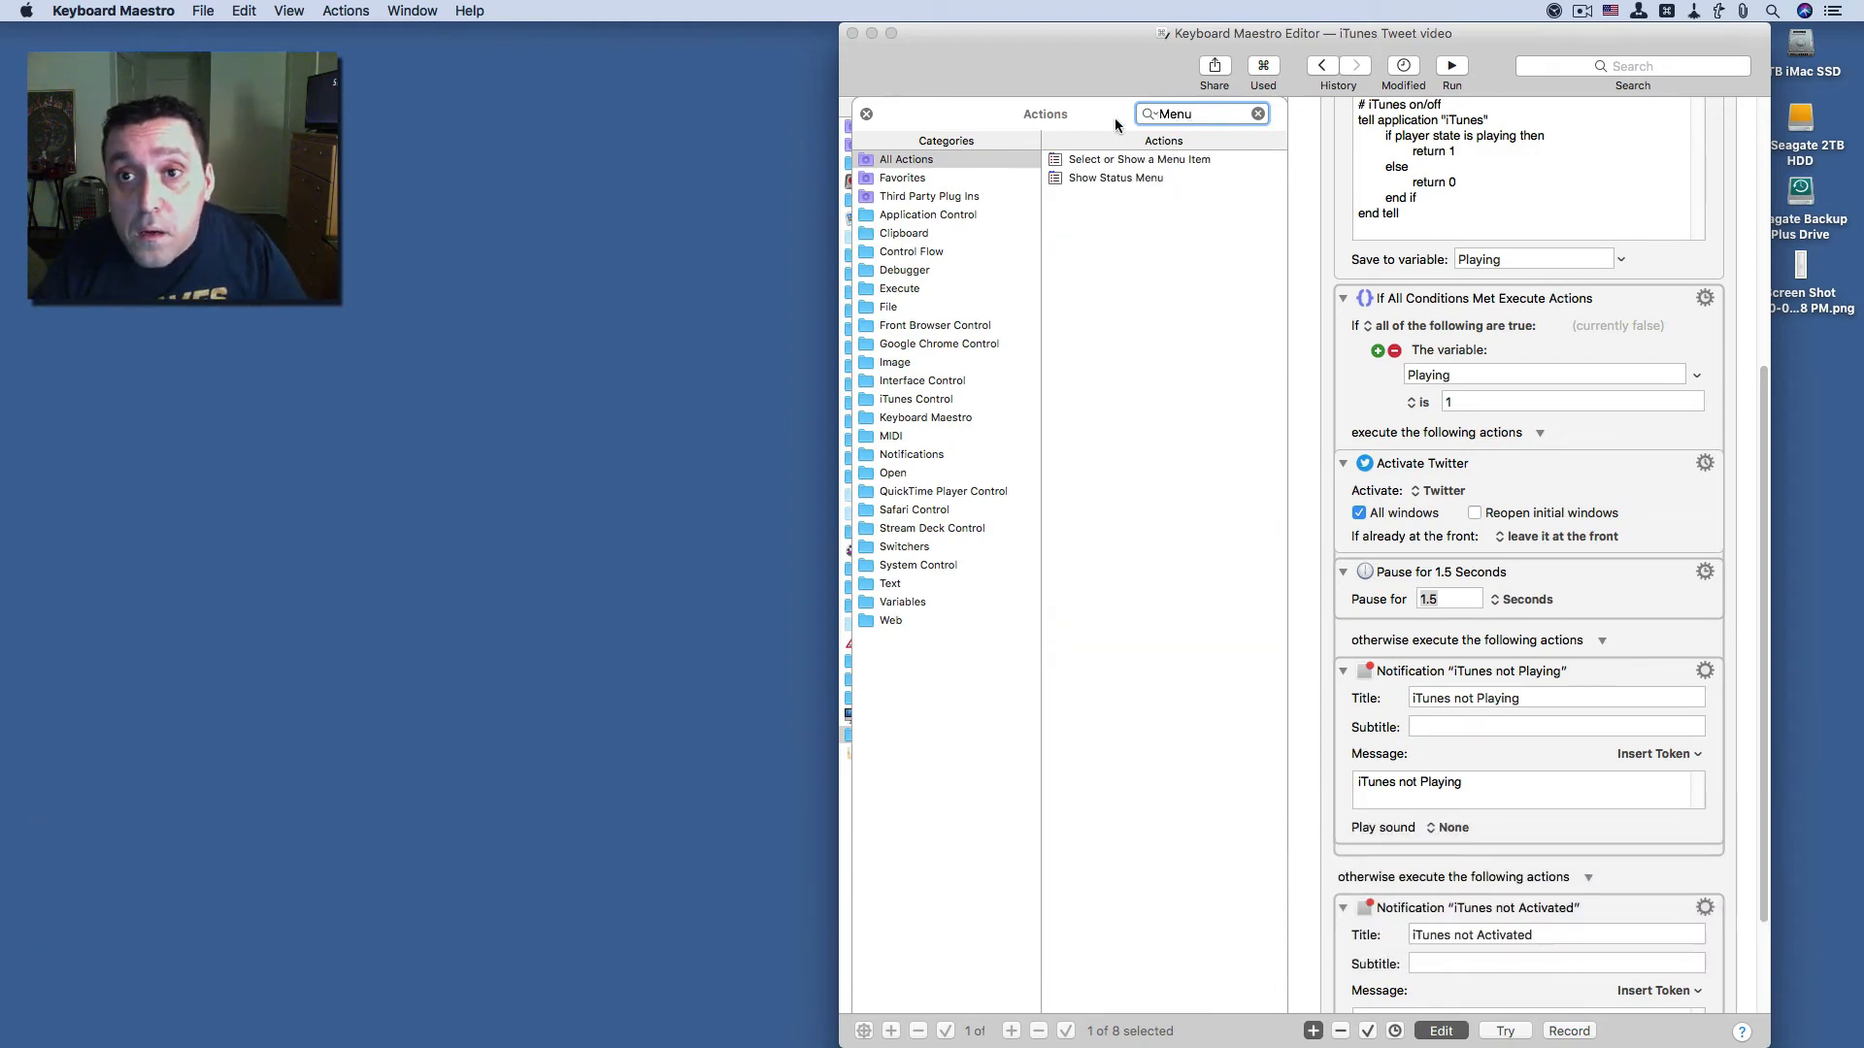
pyautogui.moveTo(1118, 163); pyautogui.dragTo(1445, 638)
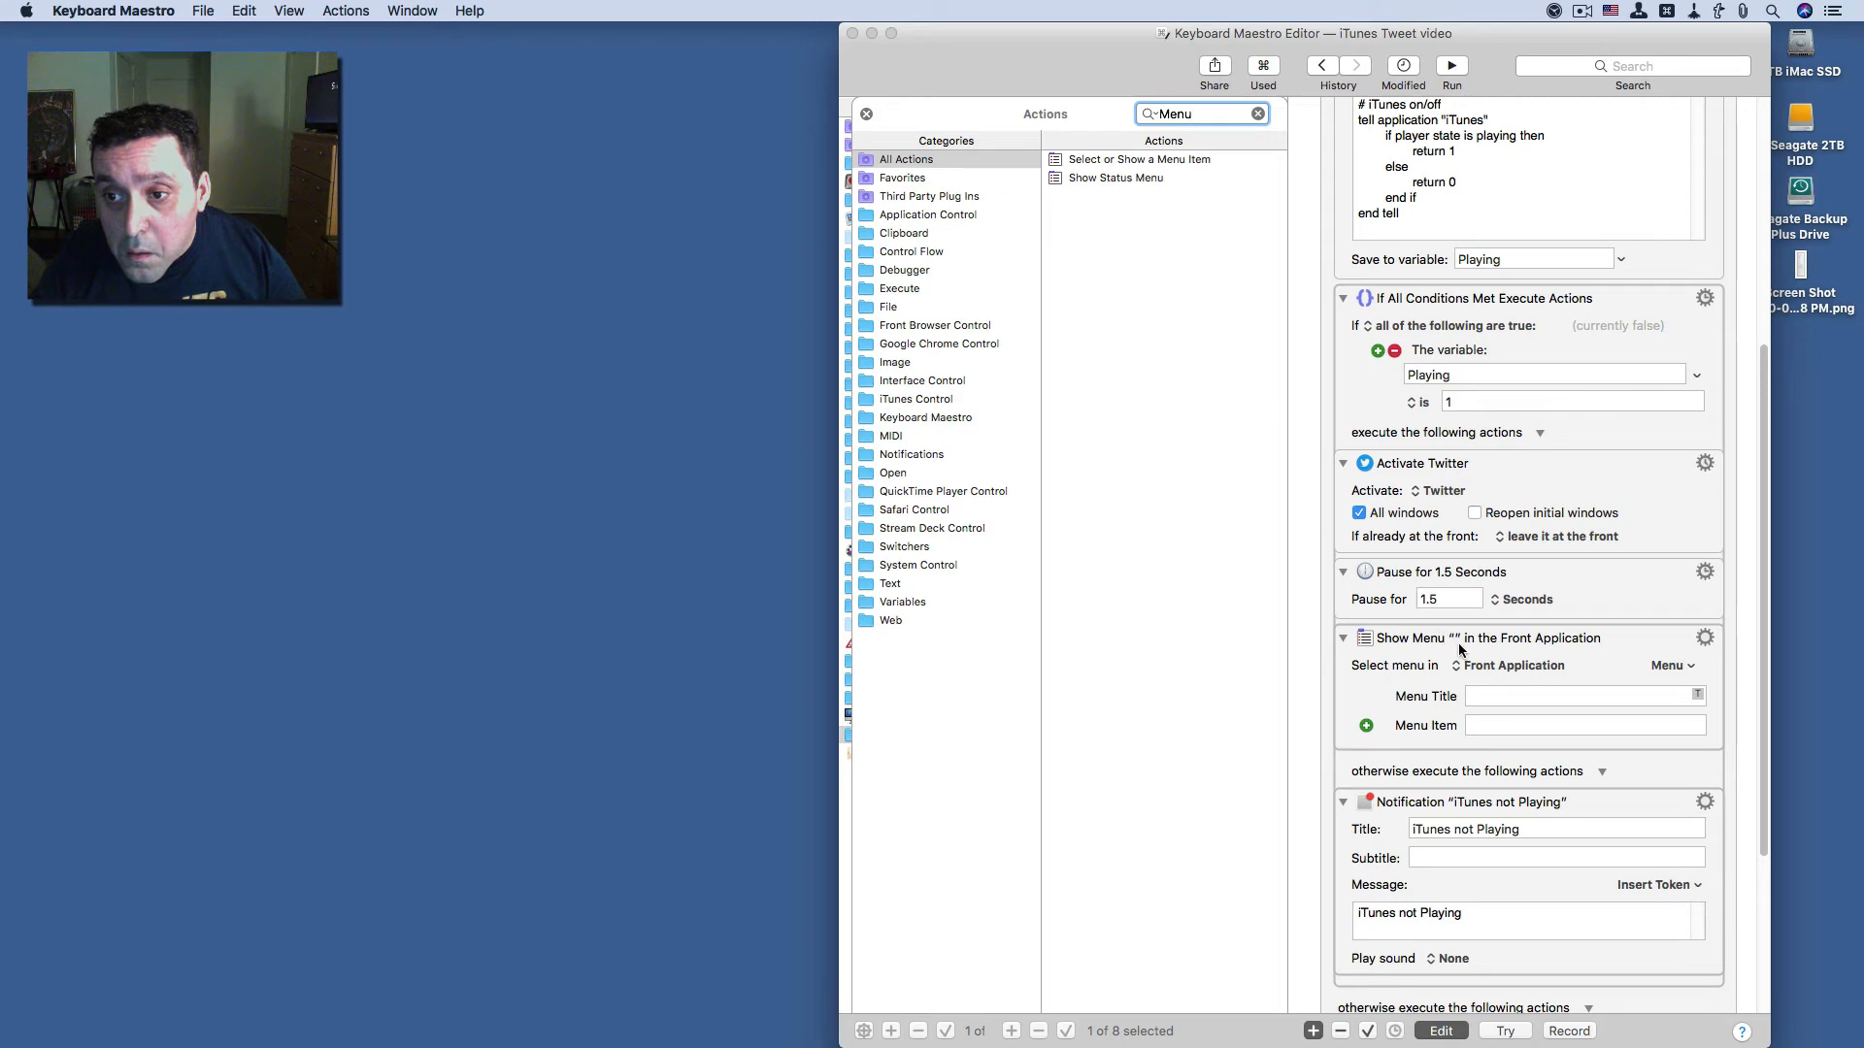
# - Configure the menu action to select "New Tweet..." in the "File" menu of the front application
pyautogui.click(1488, 665)
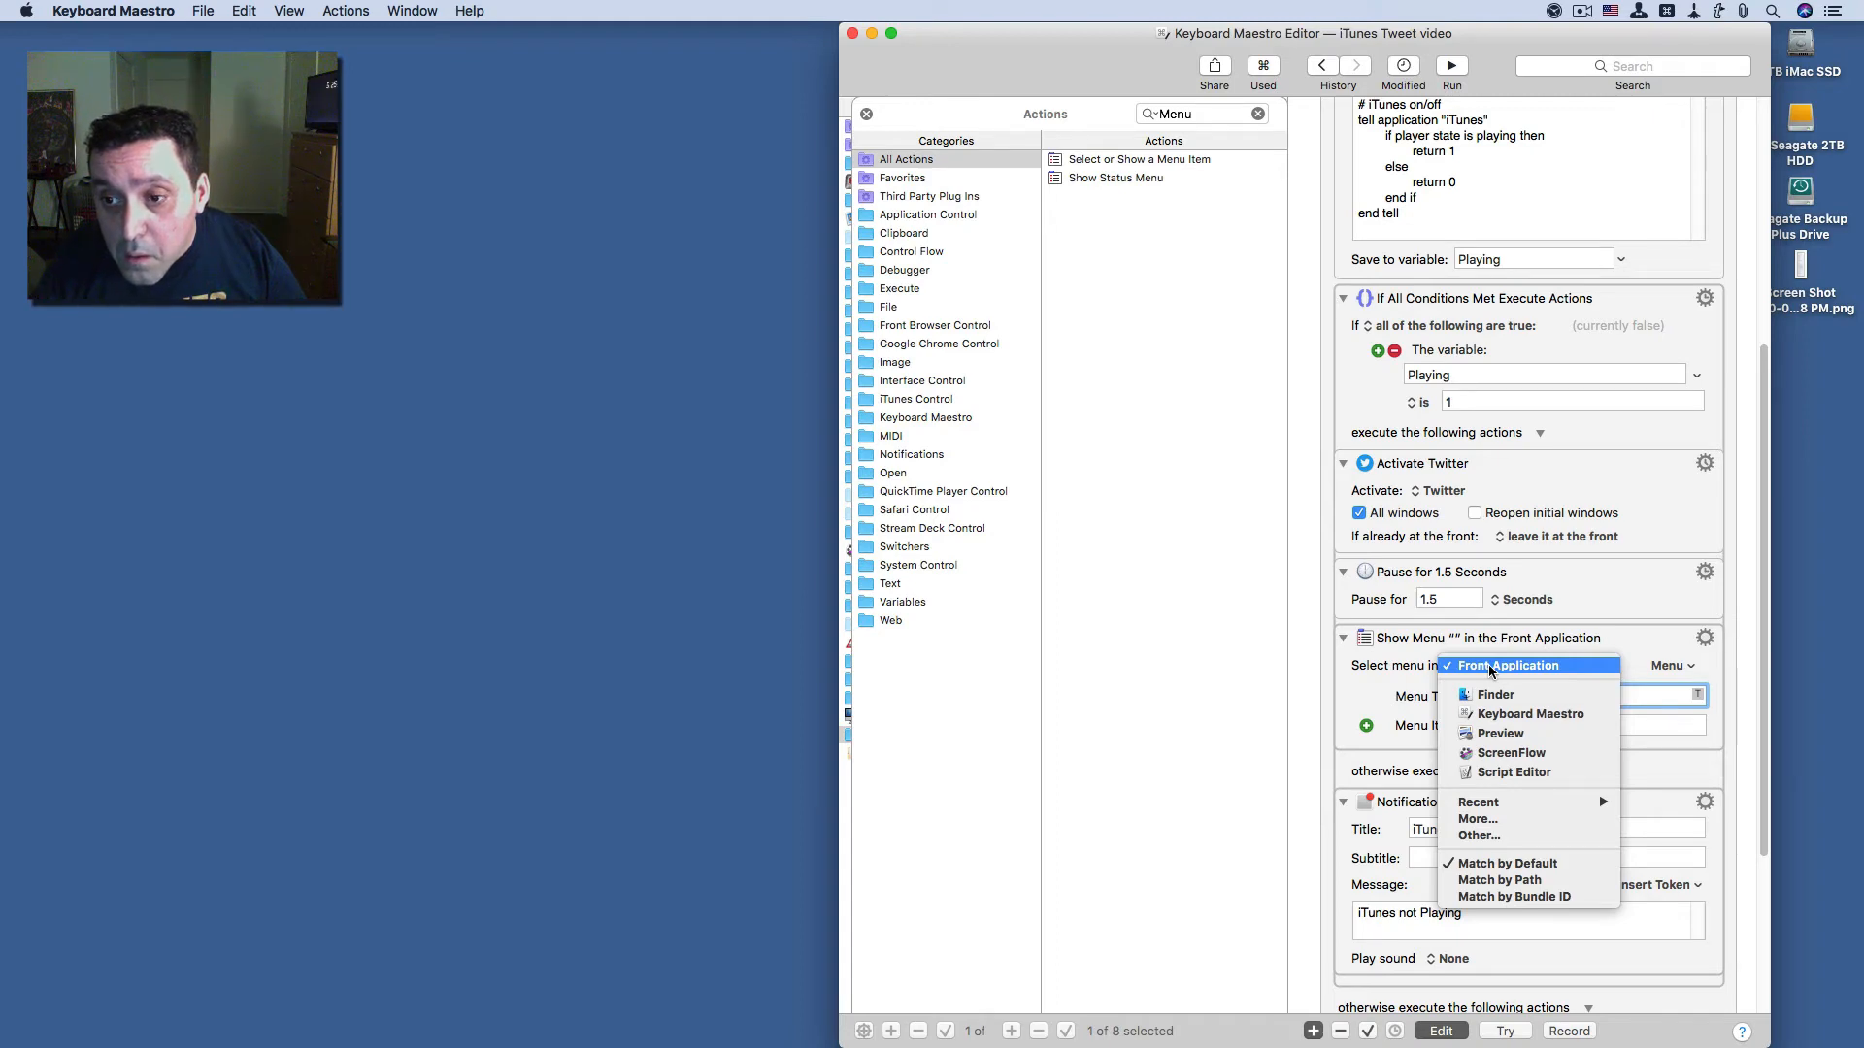
pyautogui.click(1490, 669)
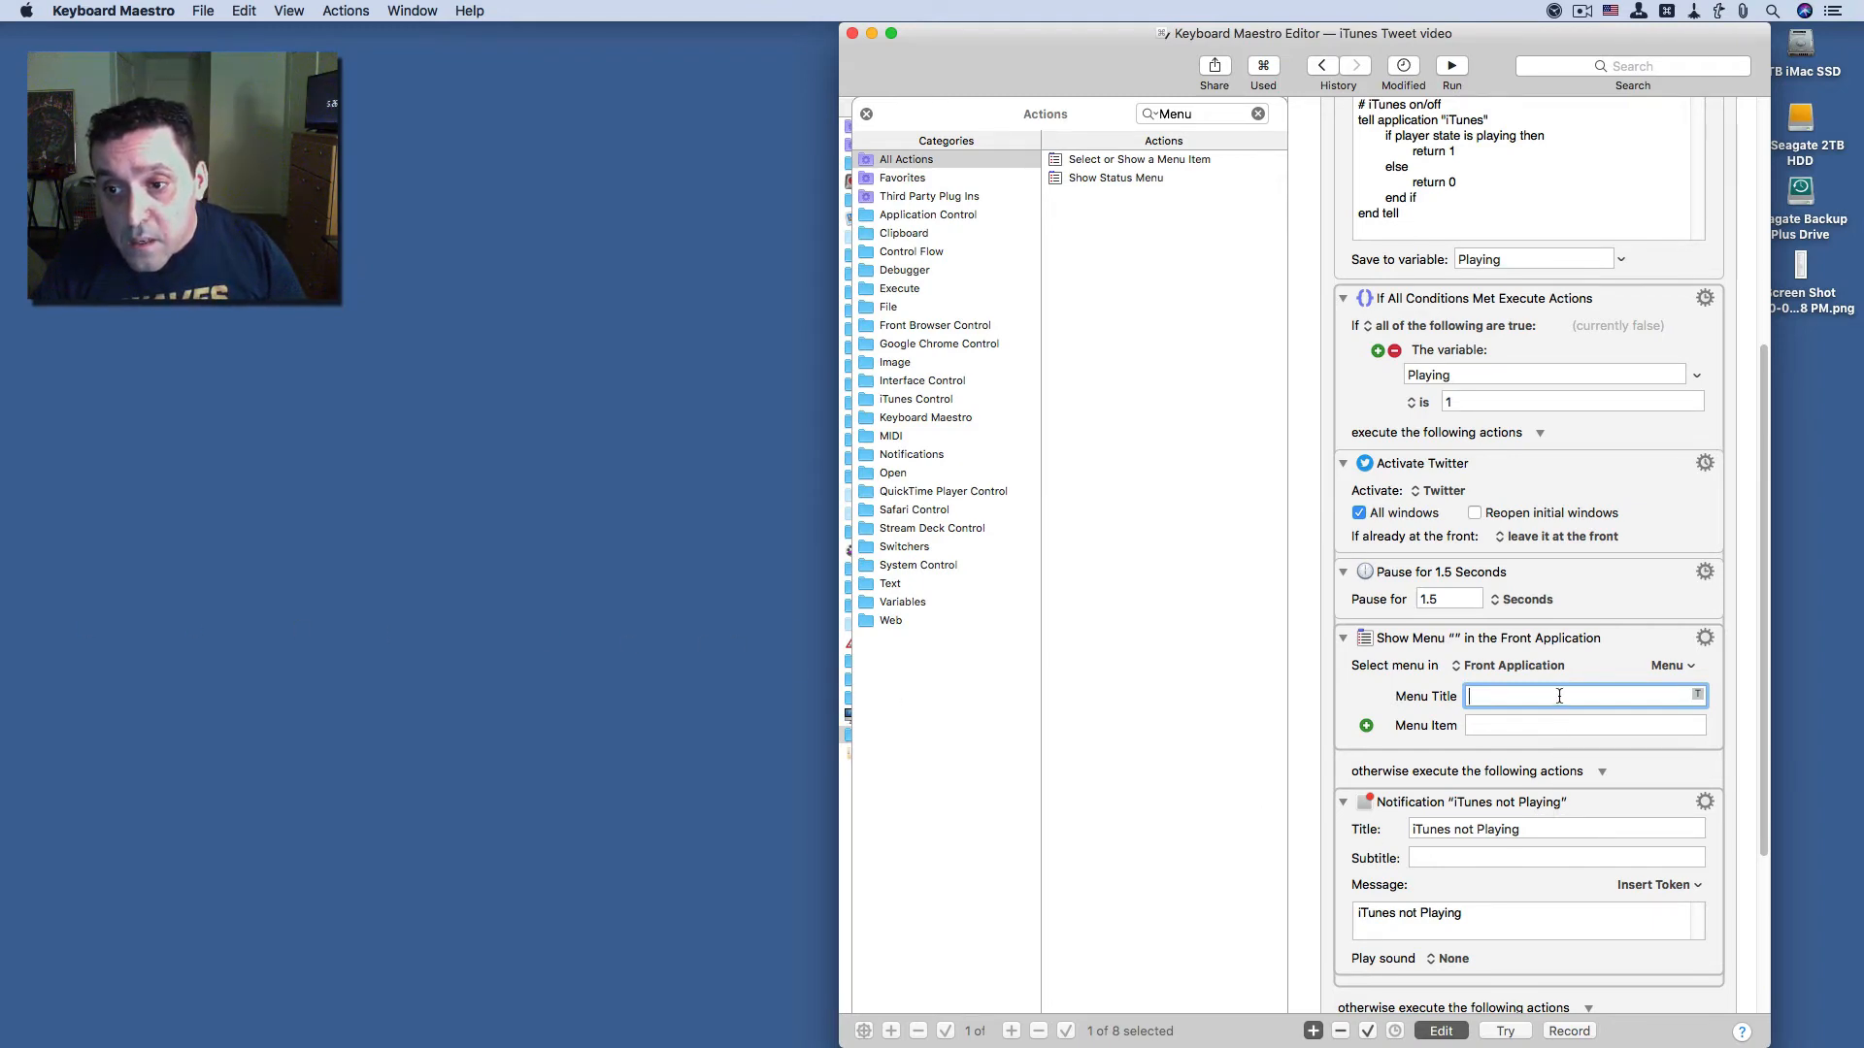
pyautogui.press('shift')
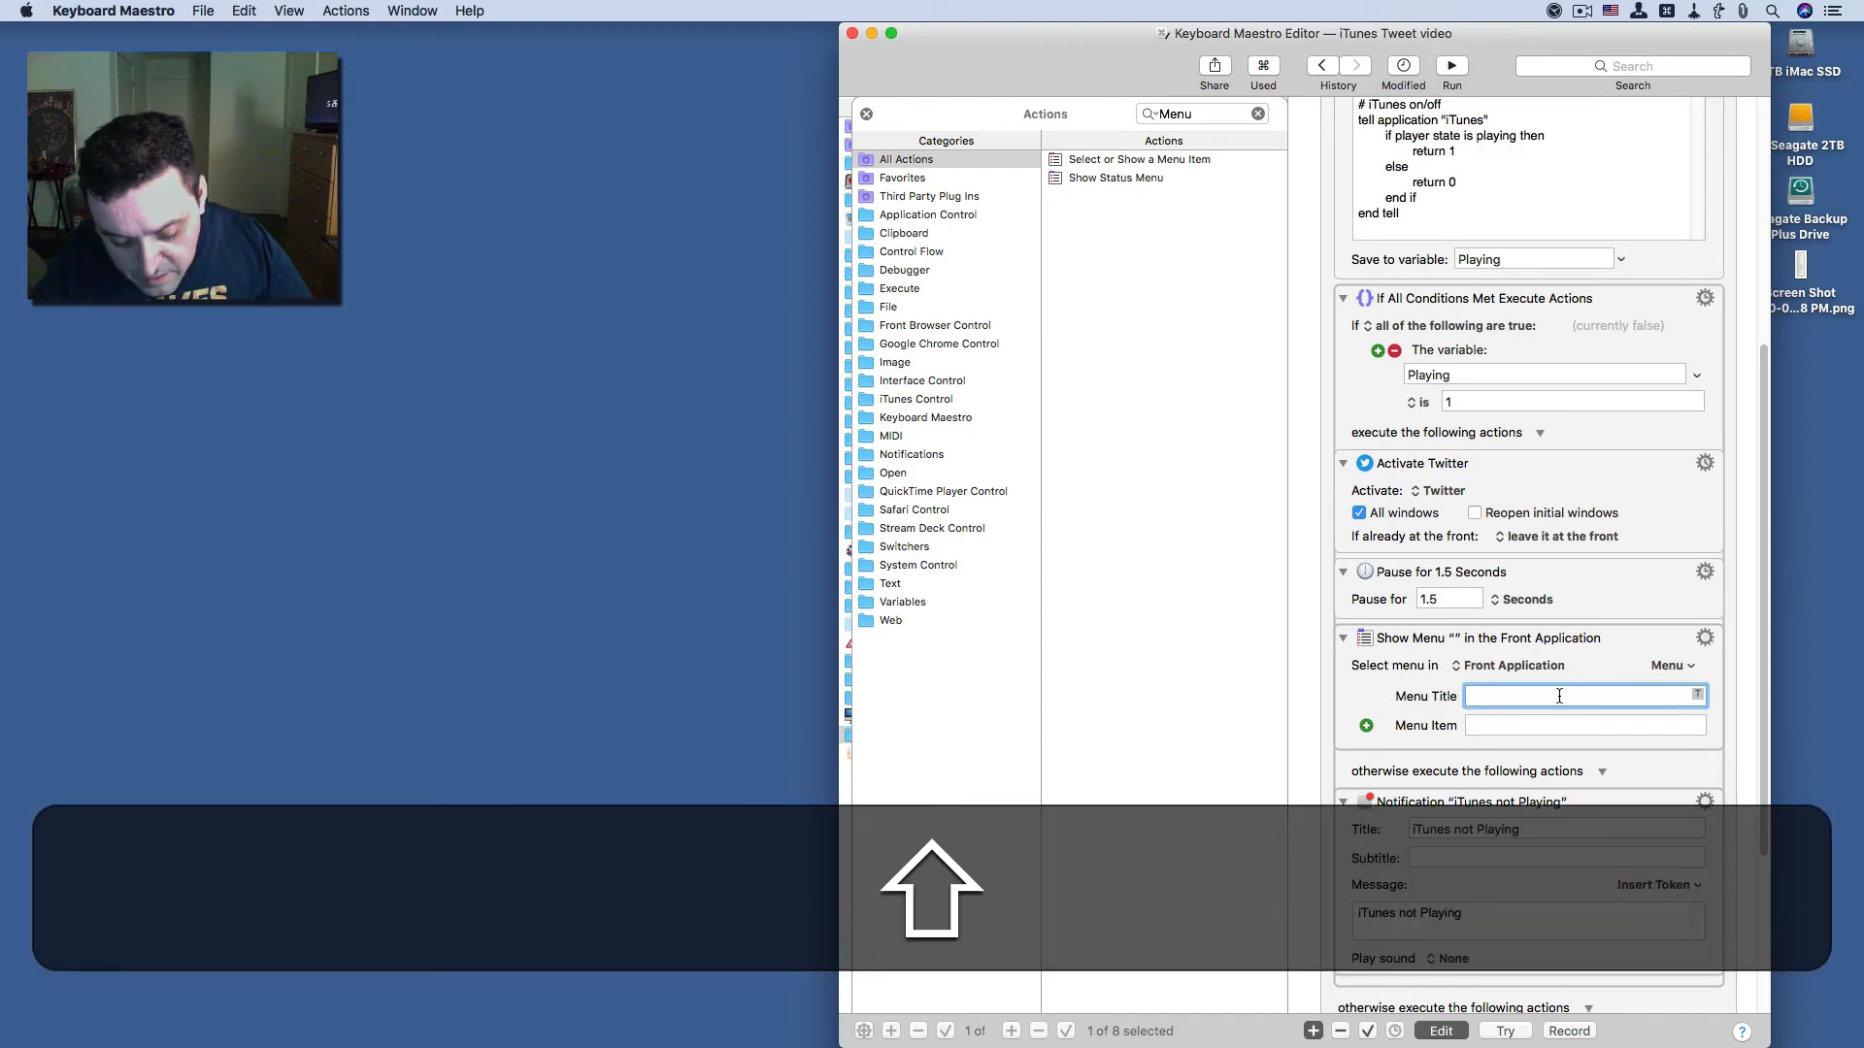
pyautogui.write('File')
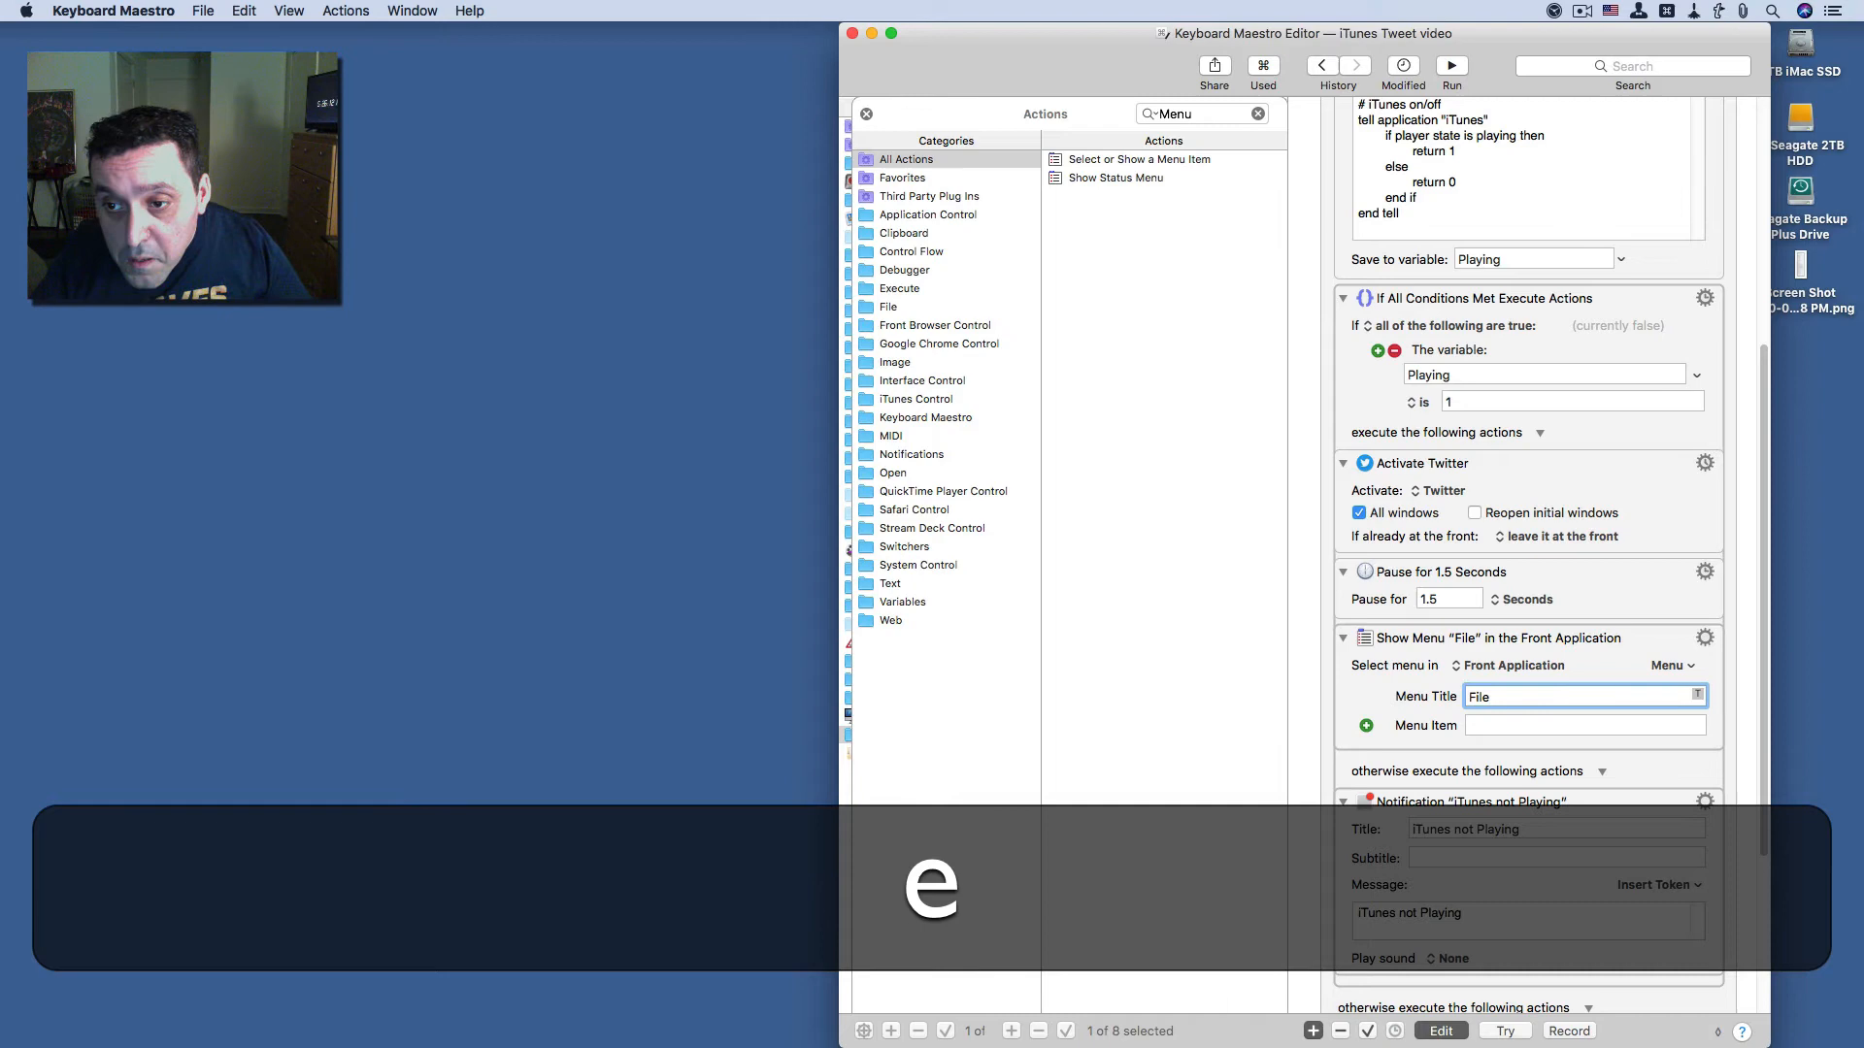
pyautogui.press('Tab')
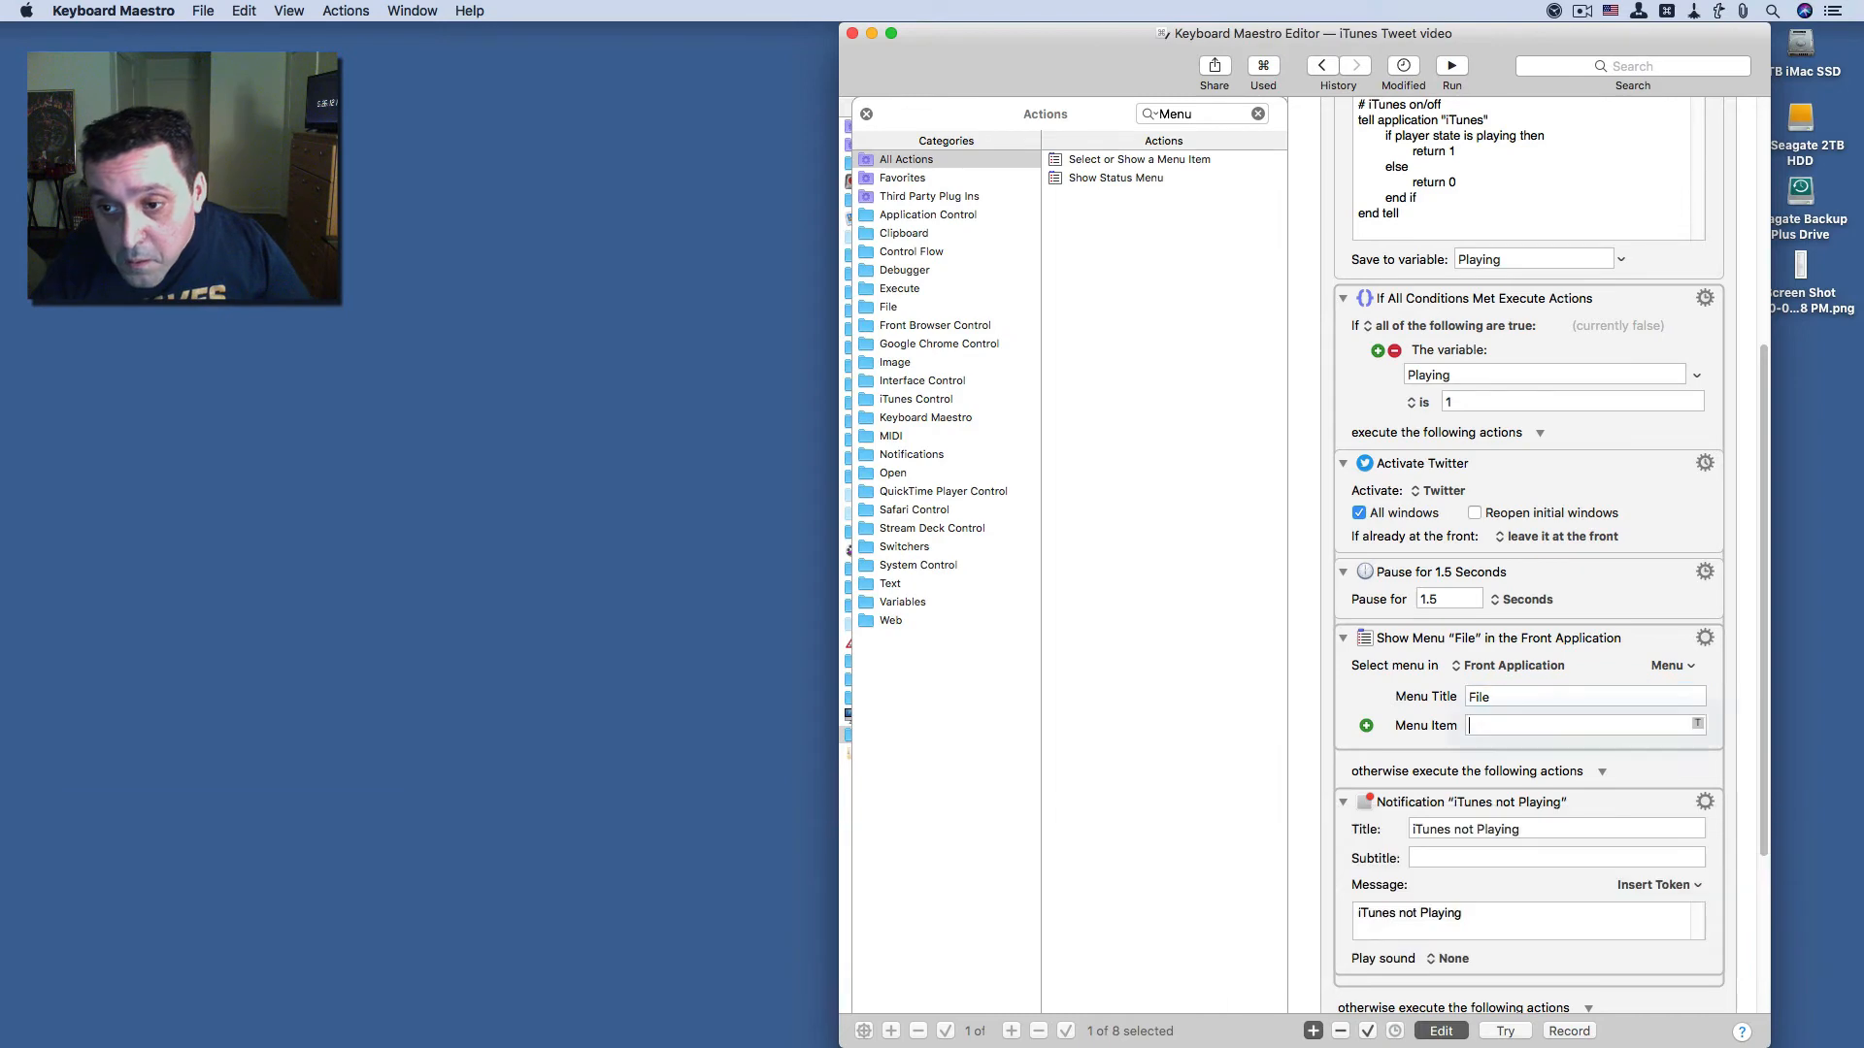
pyautogui.write('N')
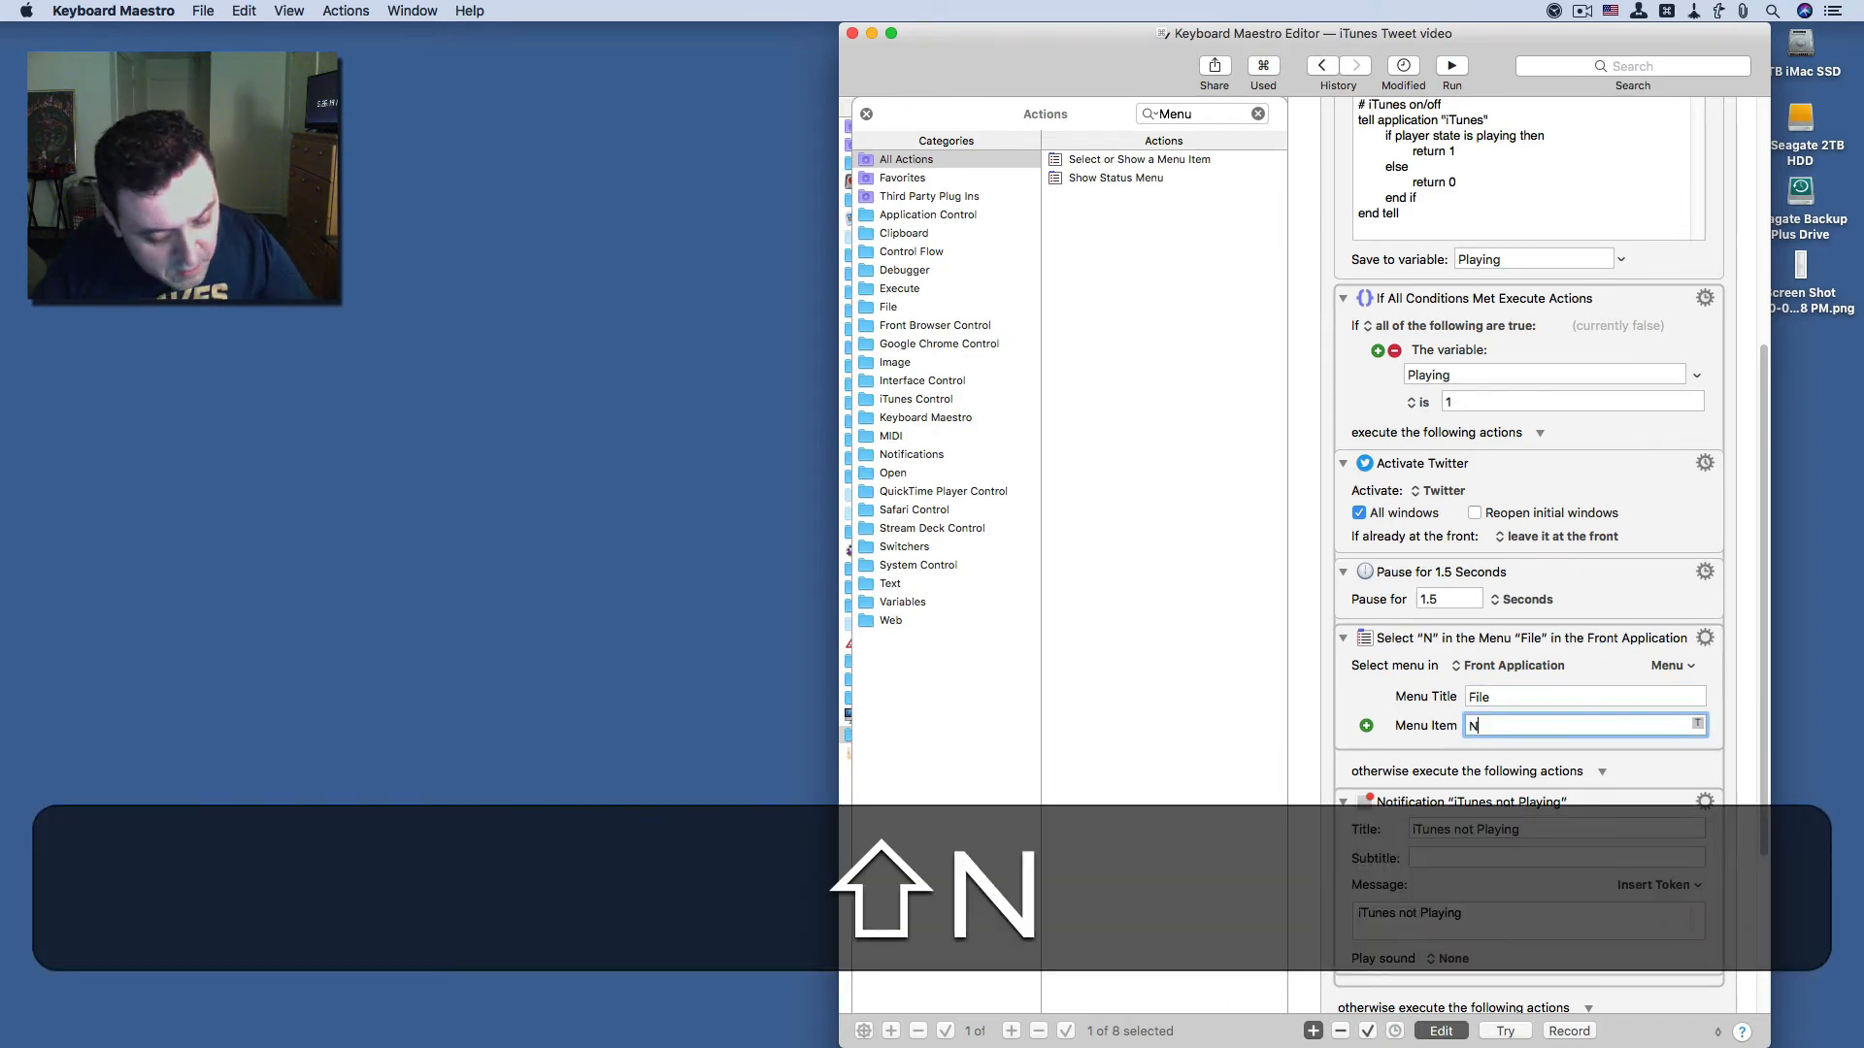
pyautogui.write('ew Tweet')
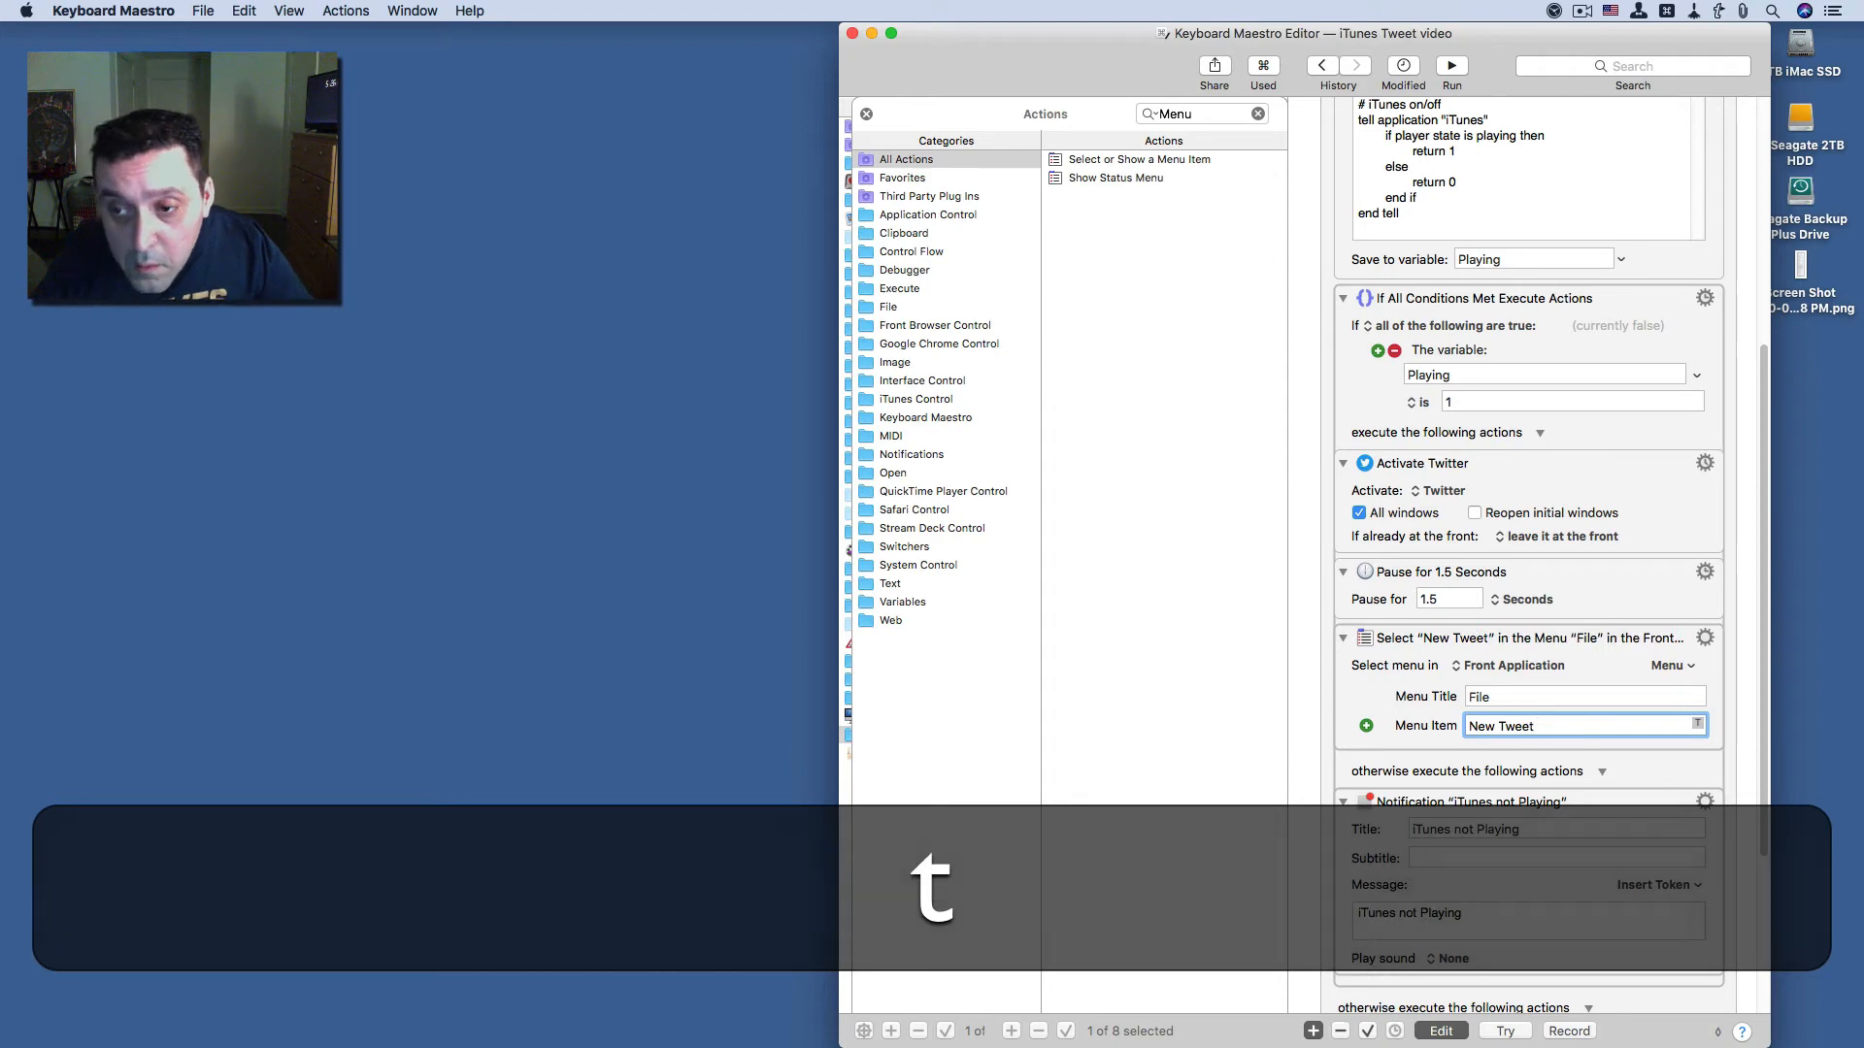
pyautogui.write('...')
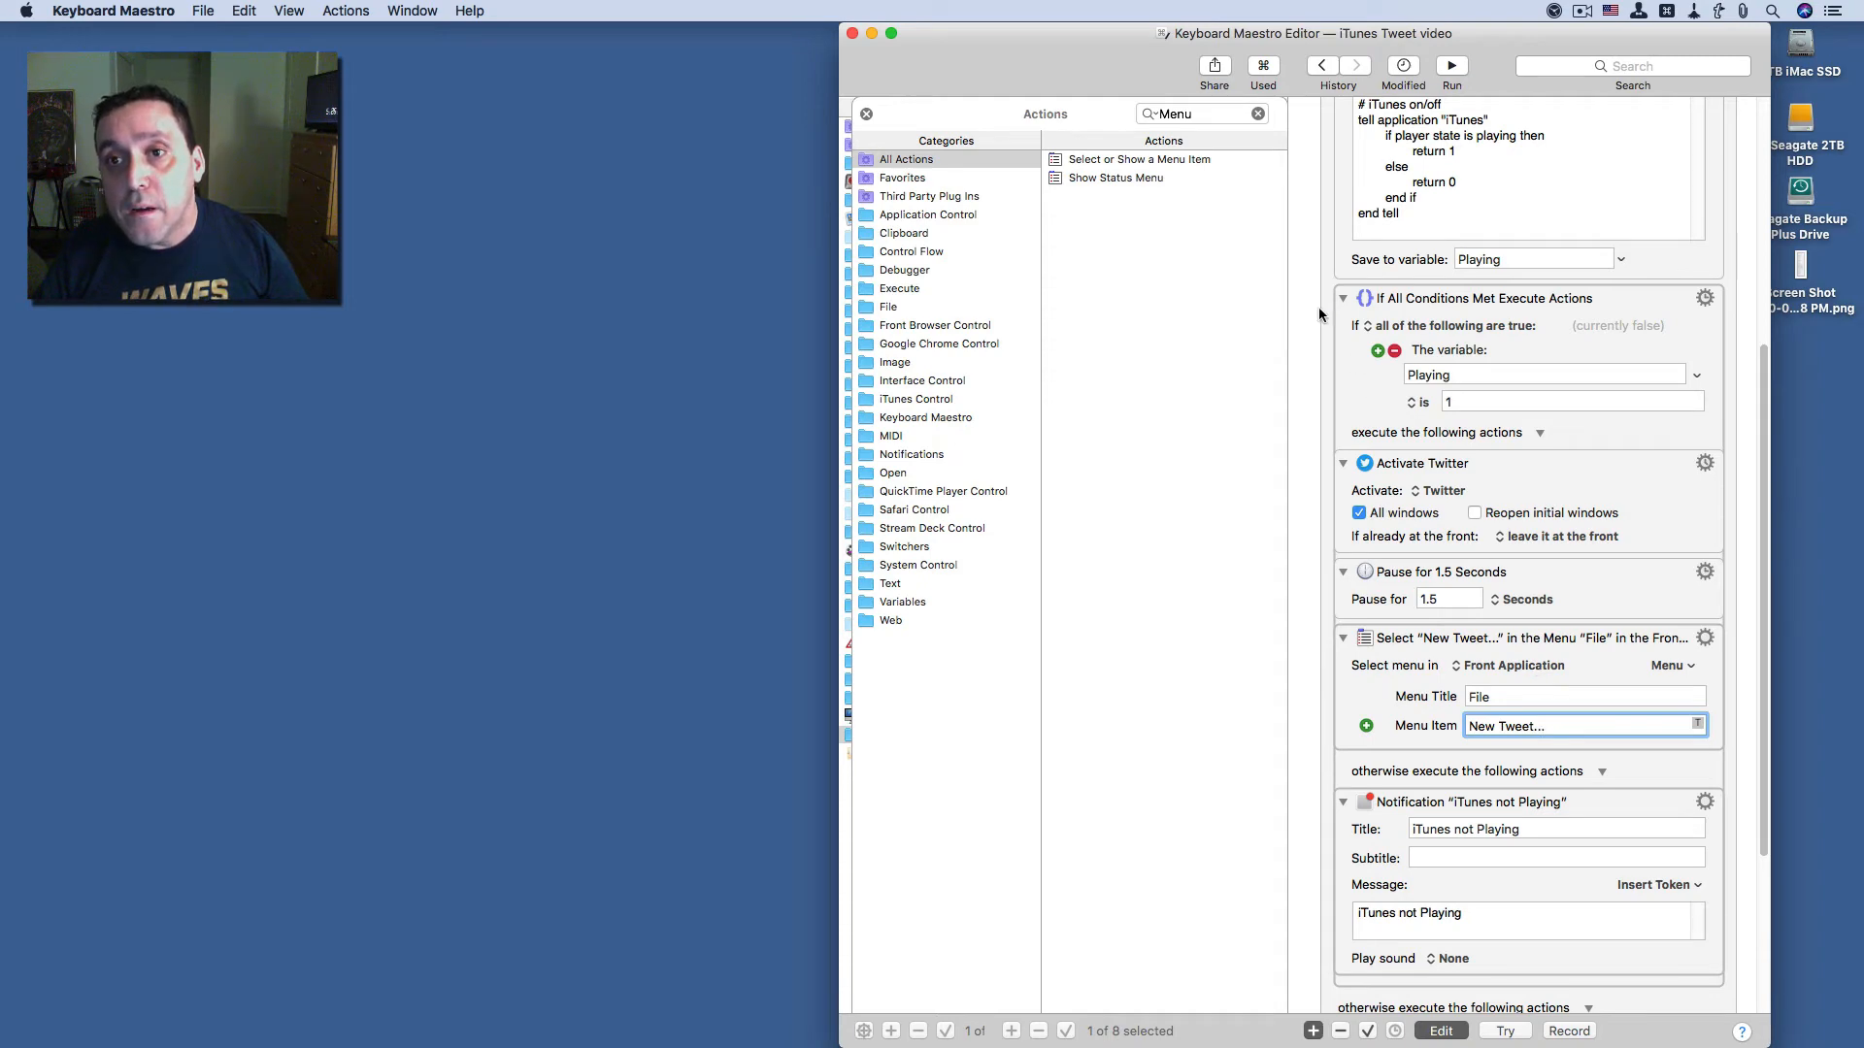
# - Search the actions for "text" and place a Do TextExpander Snippet action directly below the New Tweet menu action
pyautogui.click(1185, 113)
pyautogui.doubleClick(1185, 113)
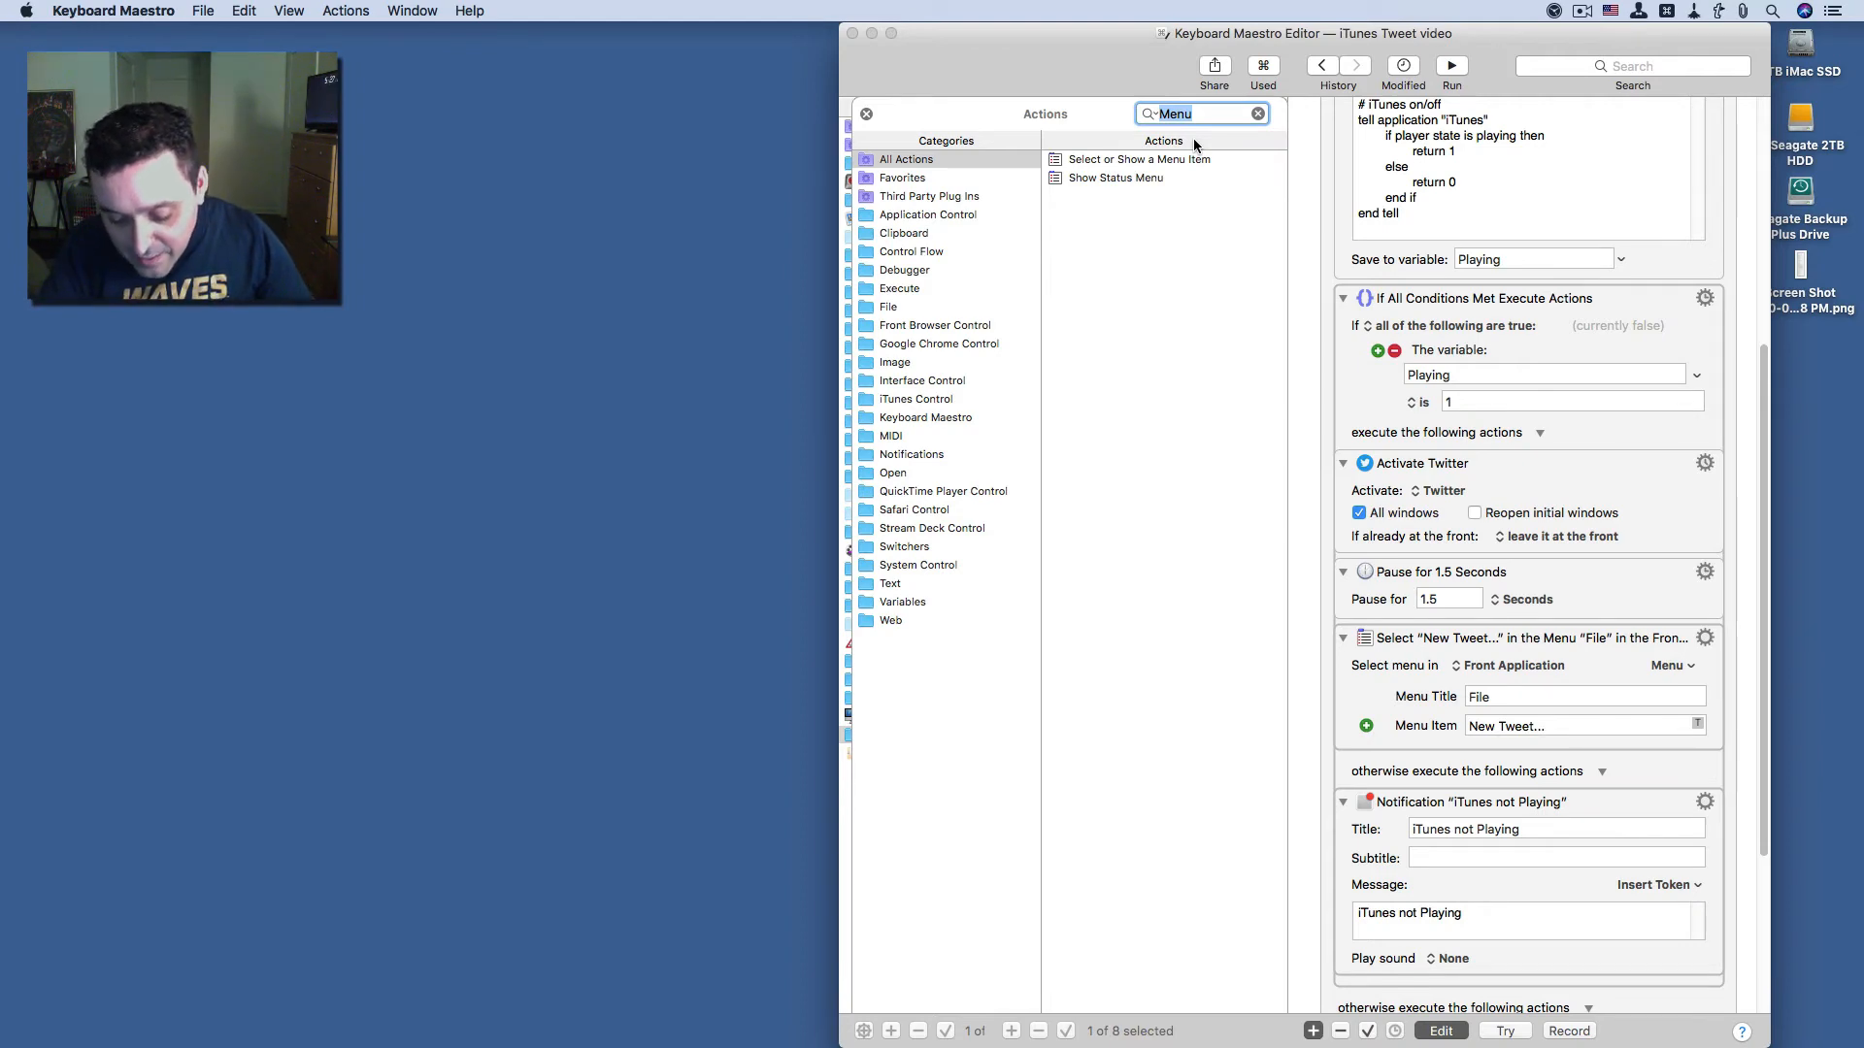
pyautogui.press('BackSpace')
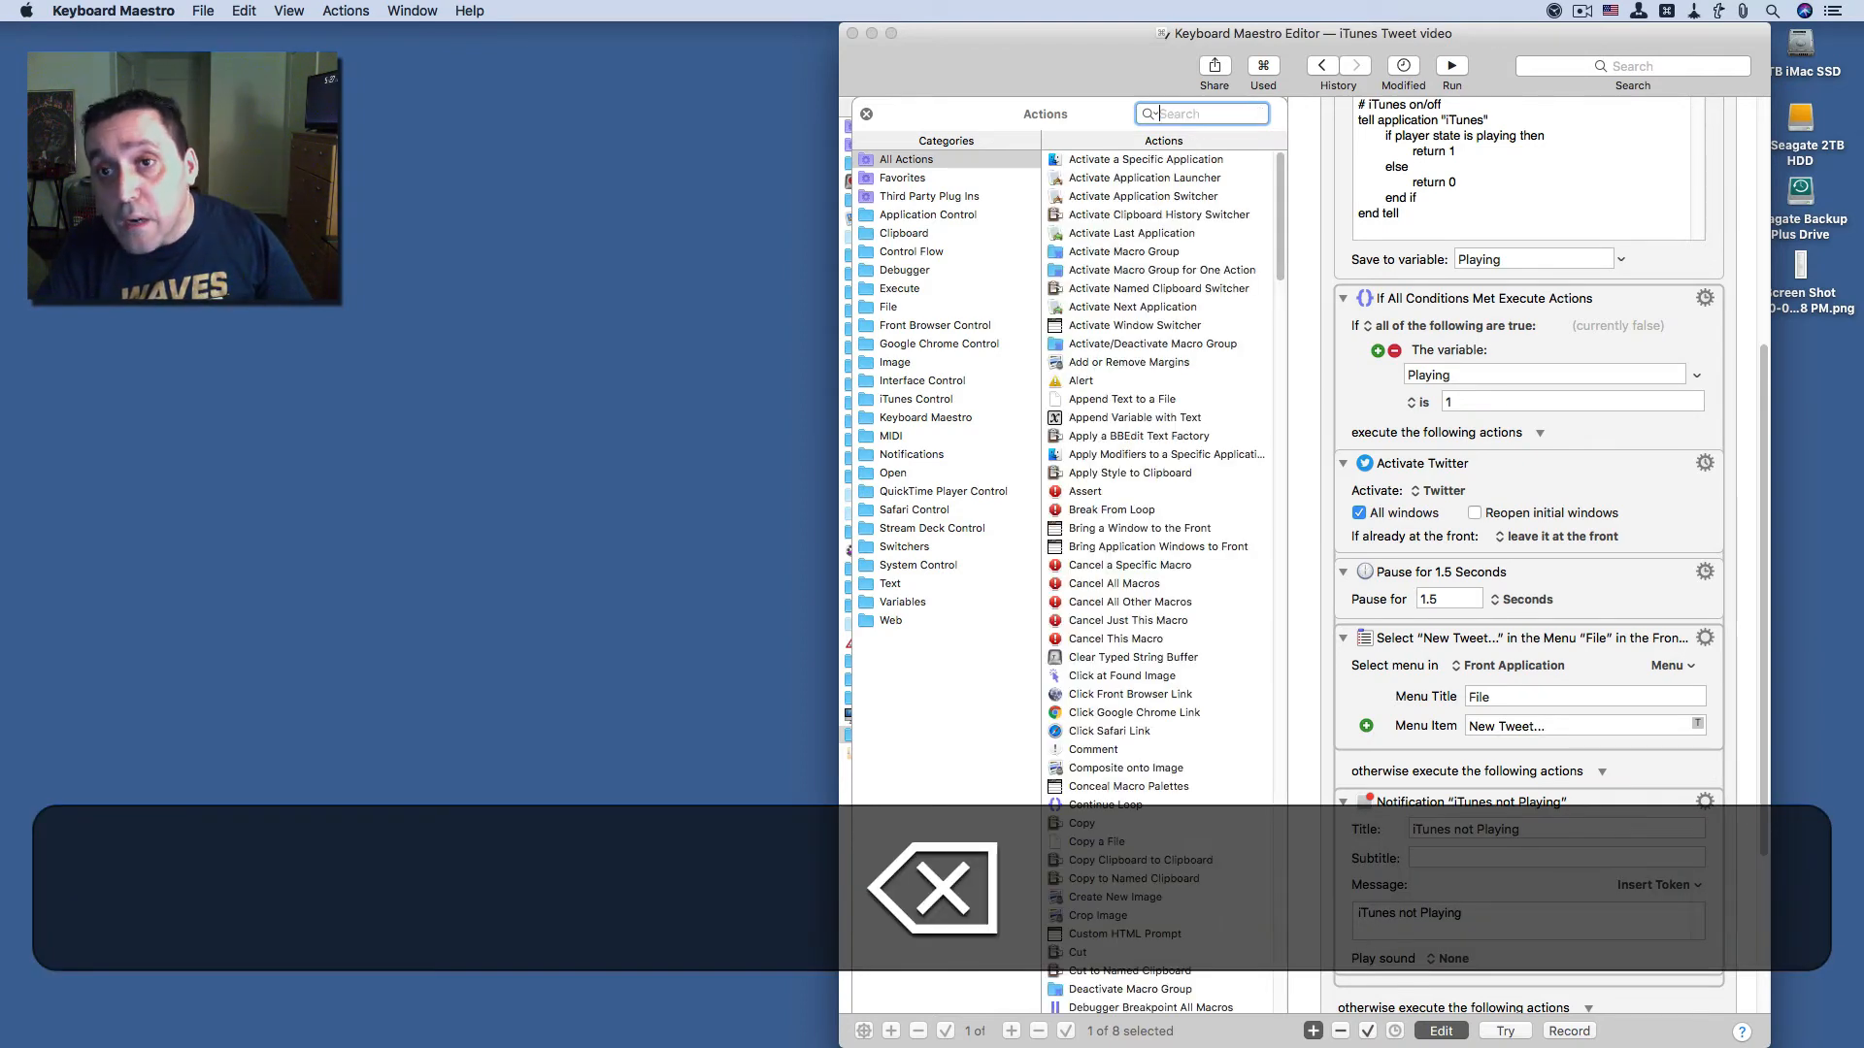
pyautogui.write('text')
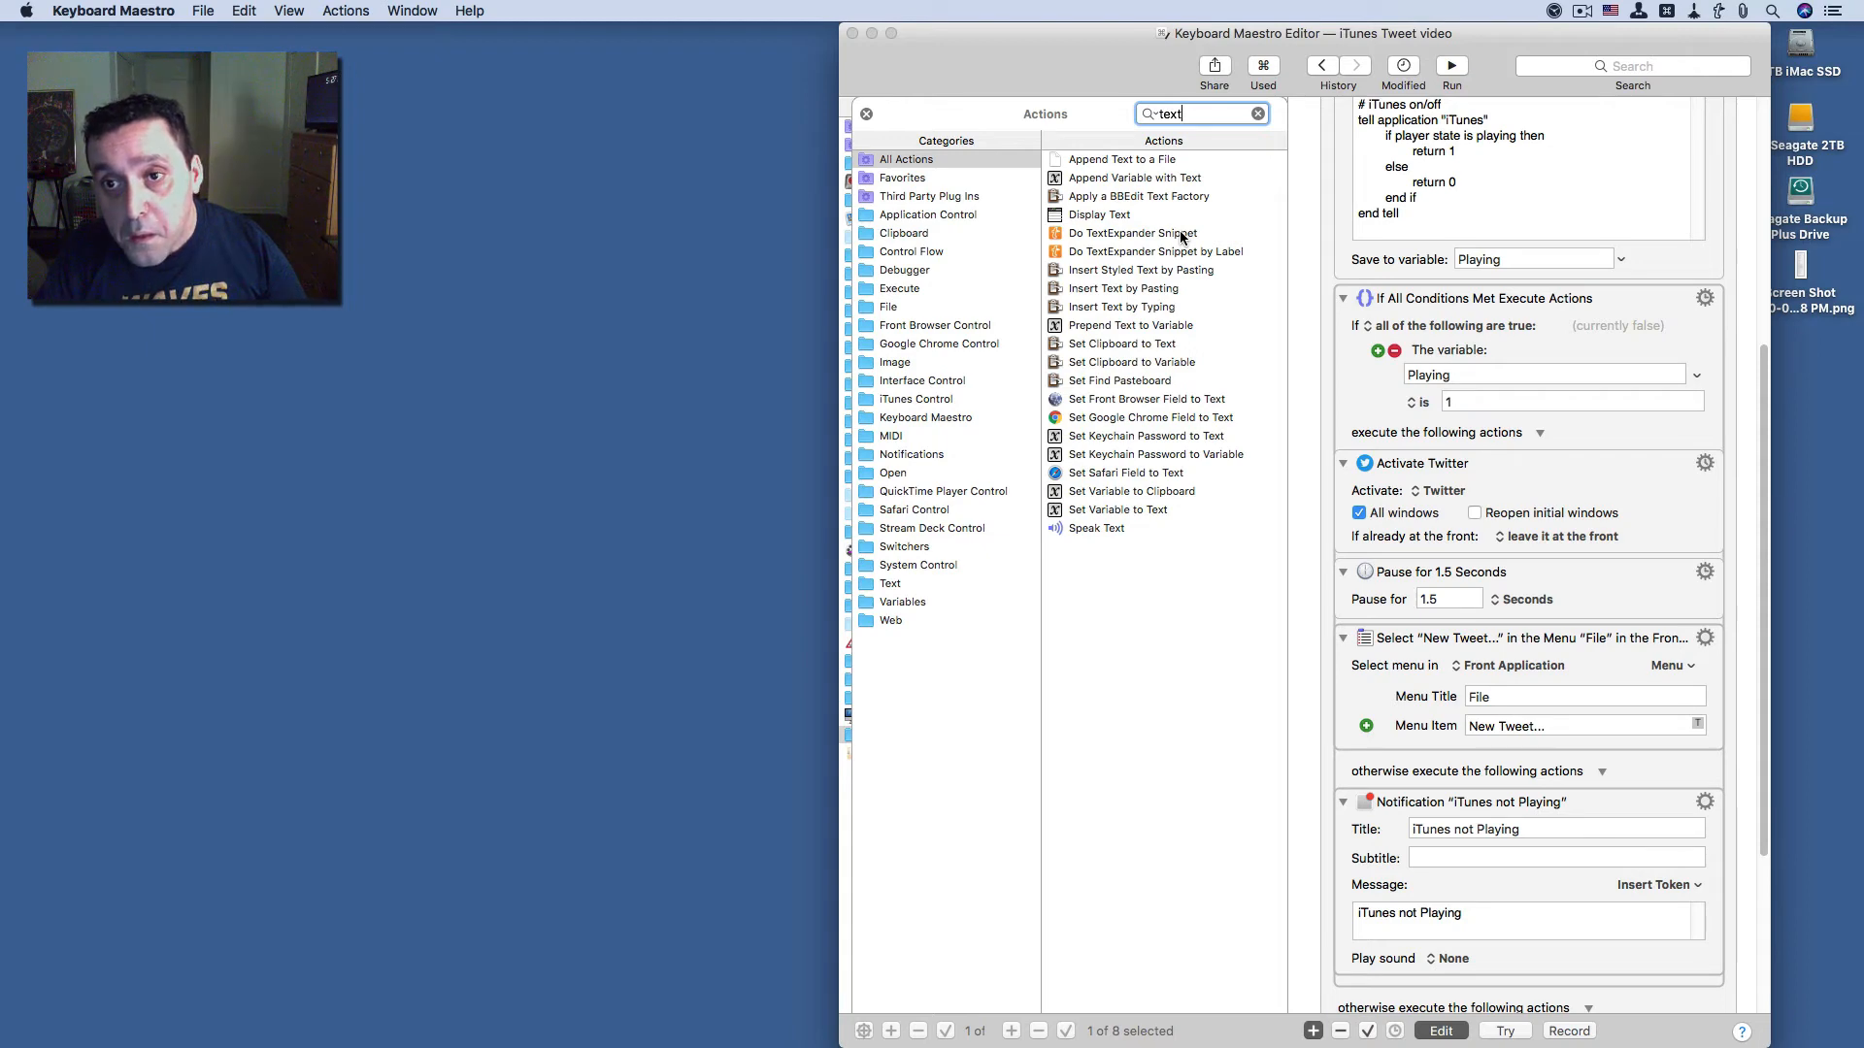
pyautogui.moveTo(1182, 237); pyautogui.dragTo(1497, 753)
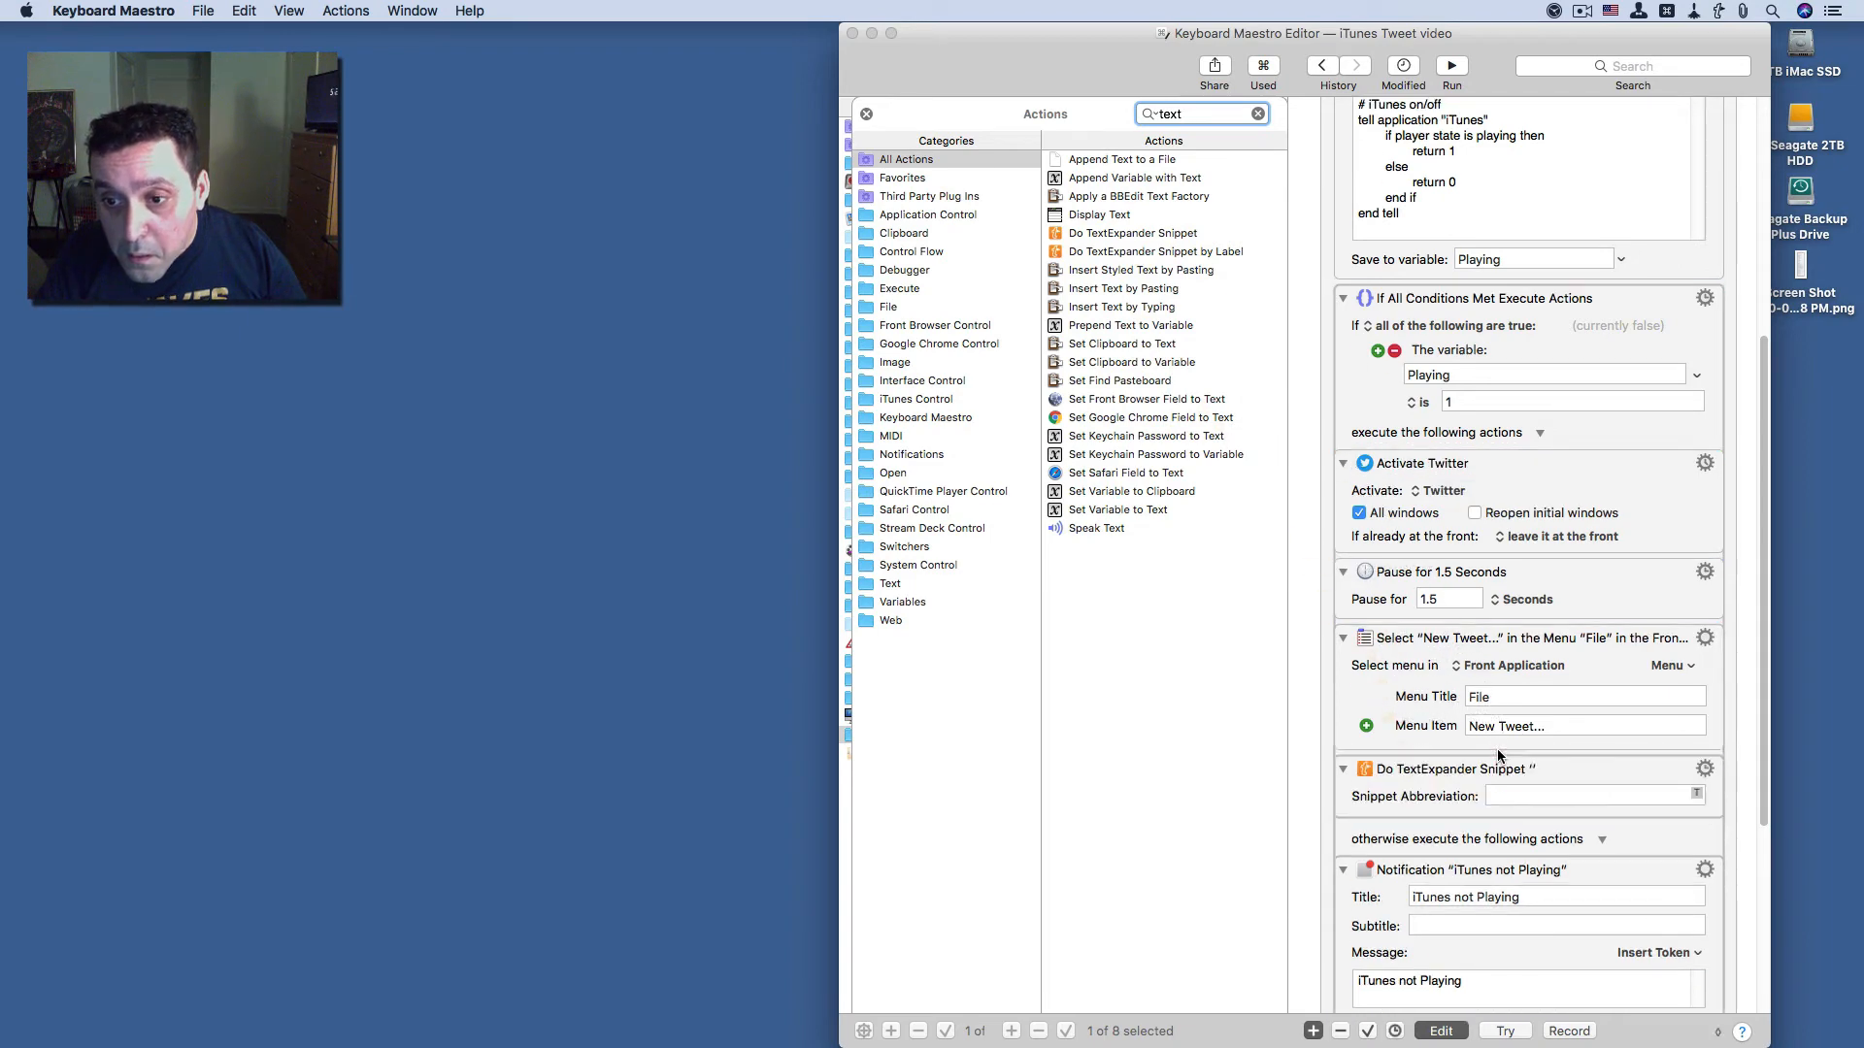
pyautogui.click(1519, 797)
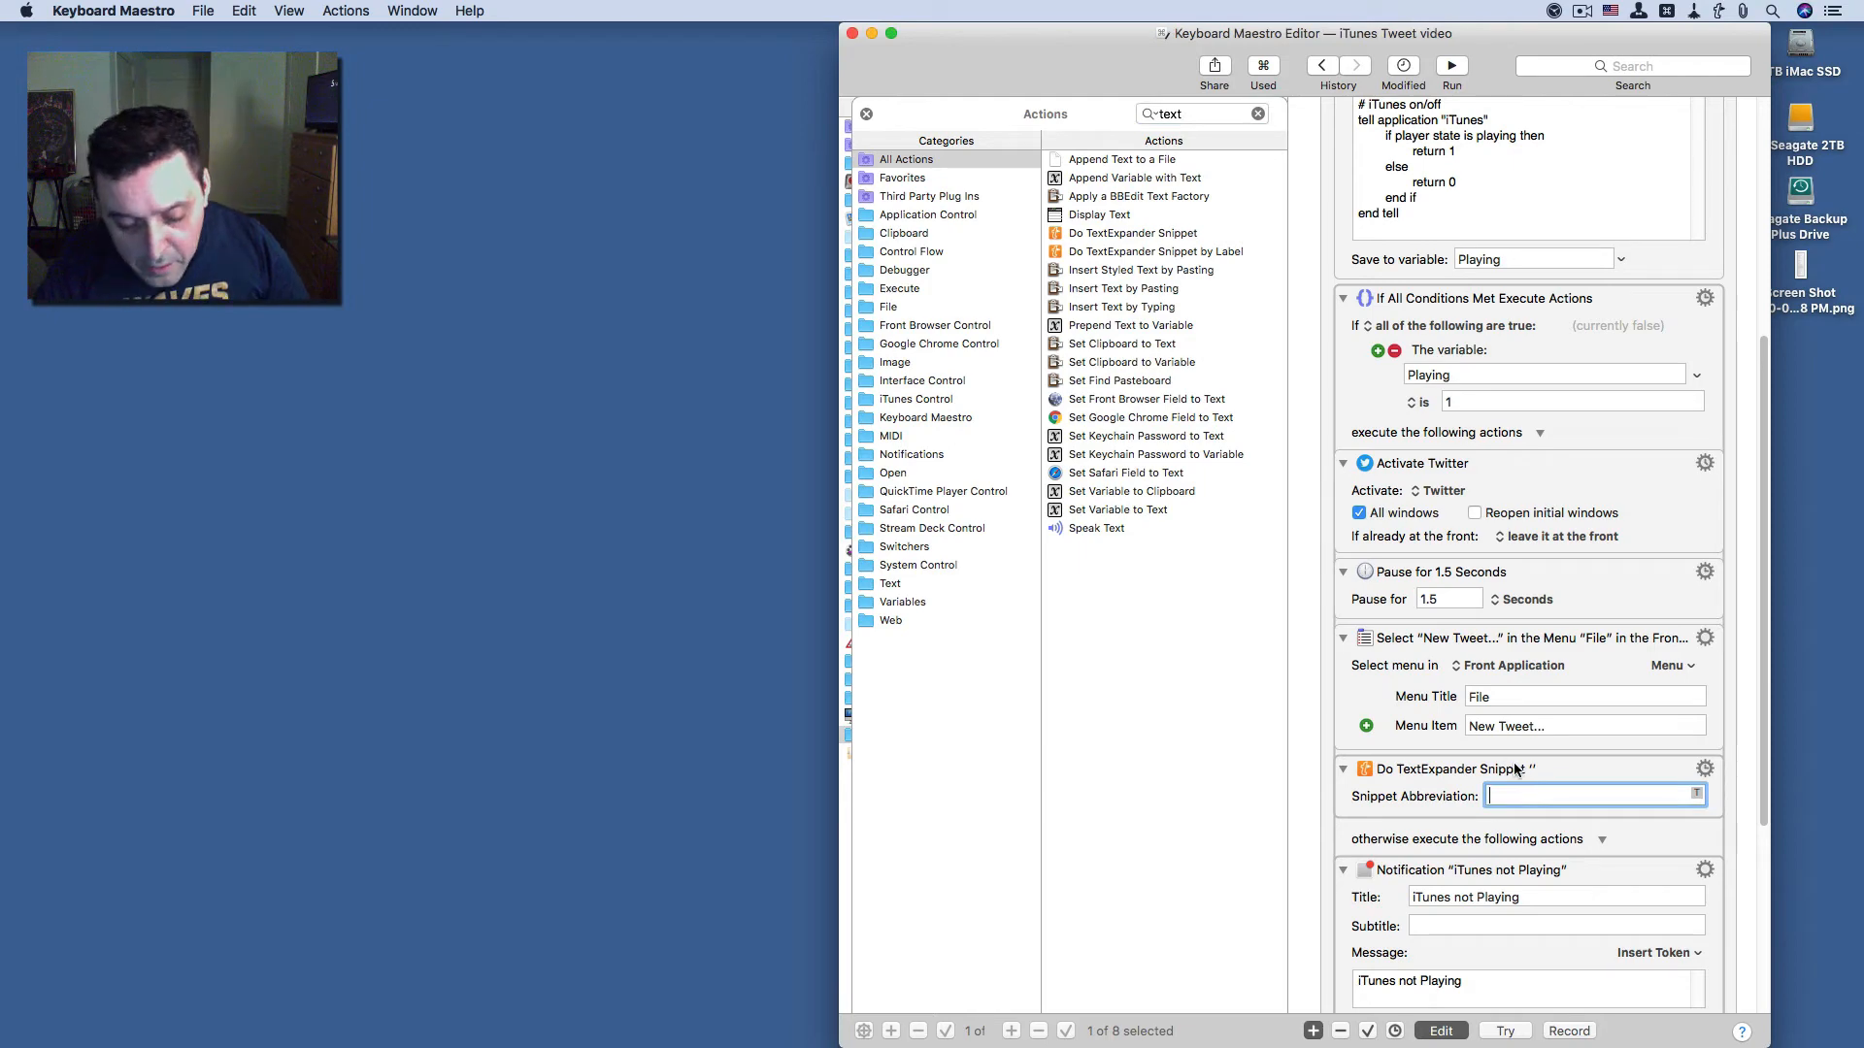
pyautogui.press('shift')
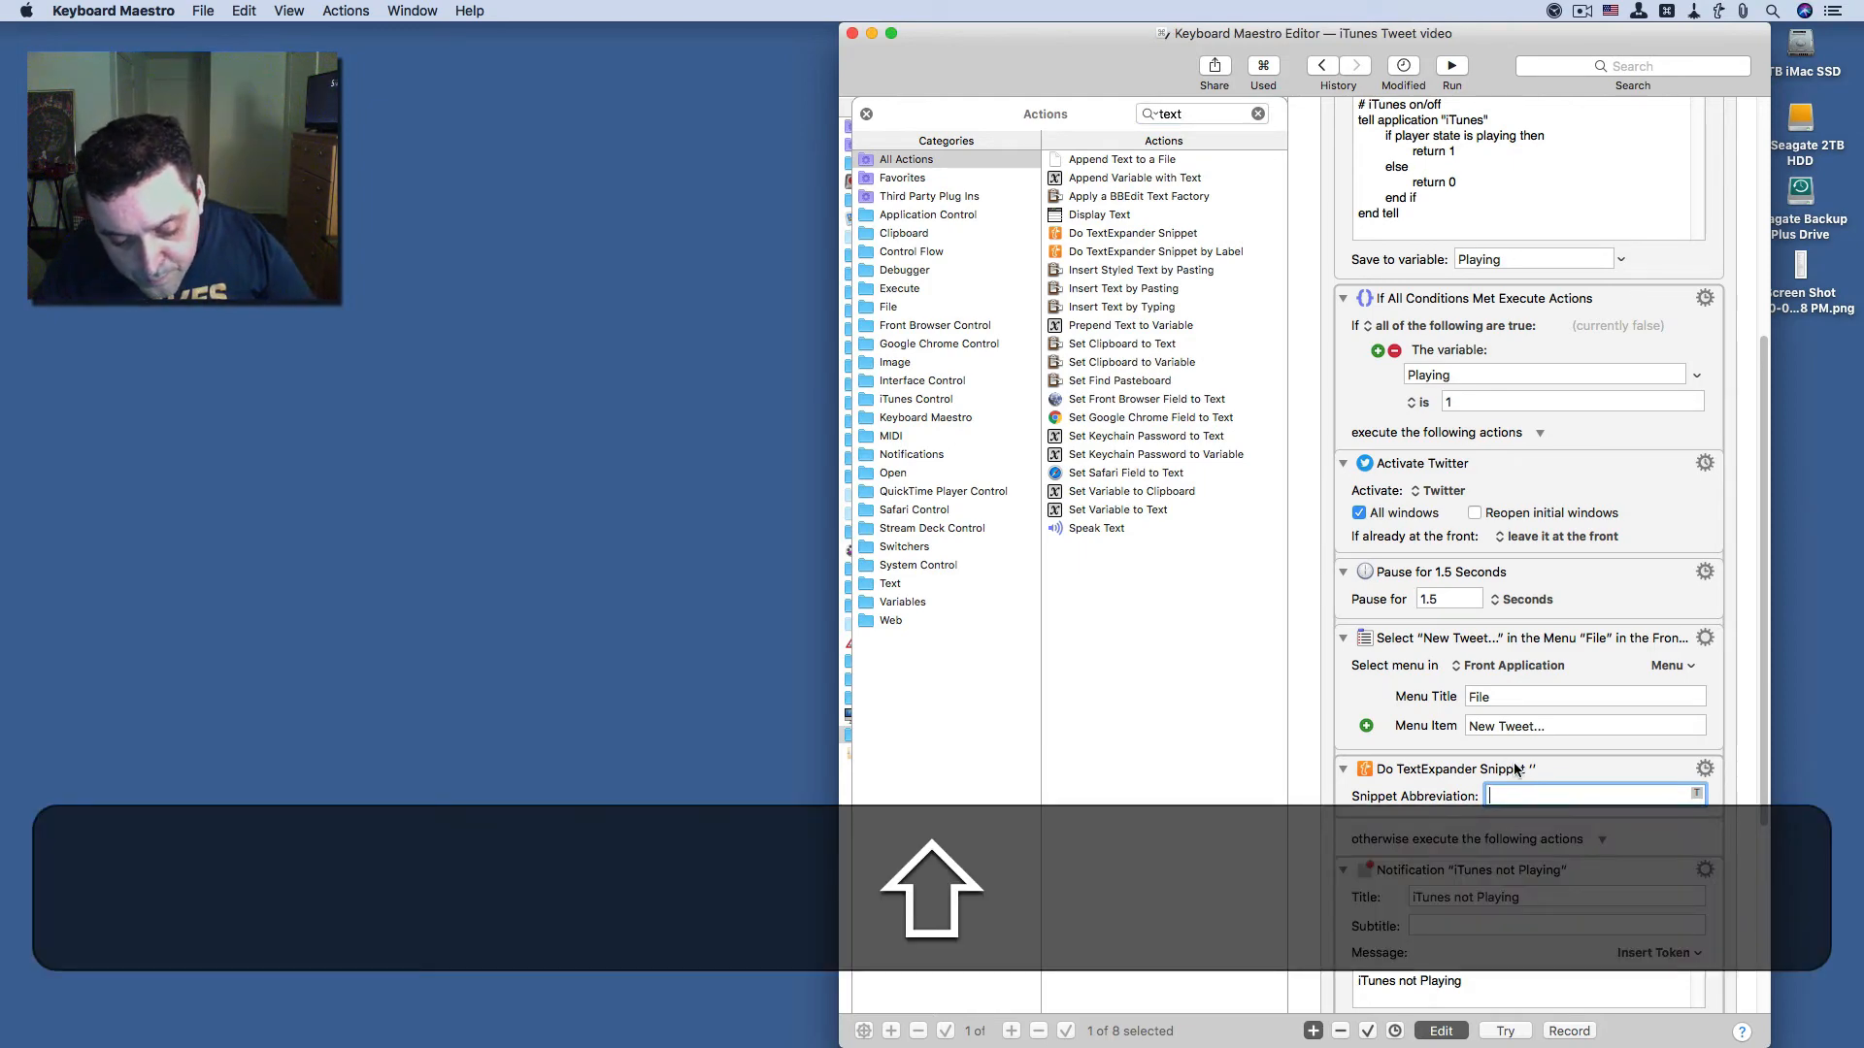
pyautogui.press('shift')
pyautogui.write('$')
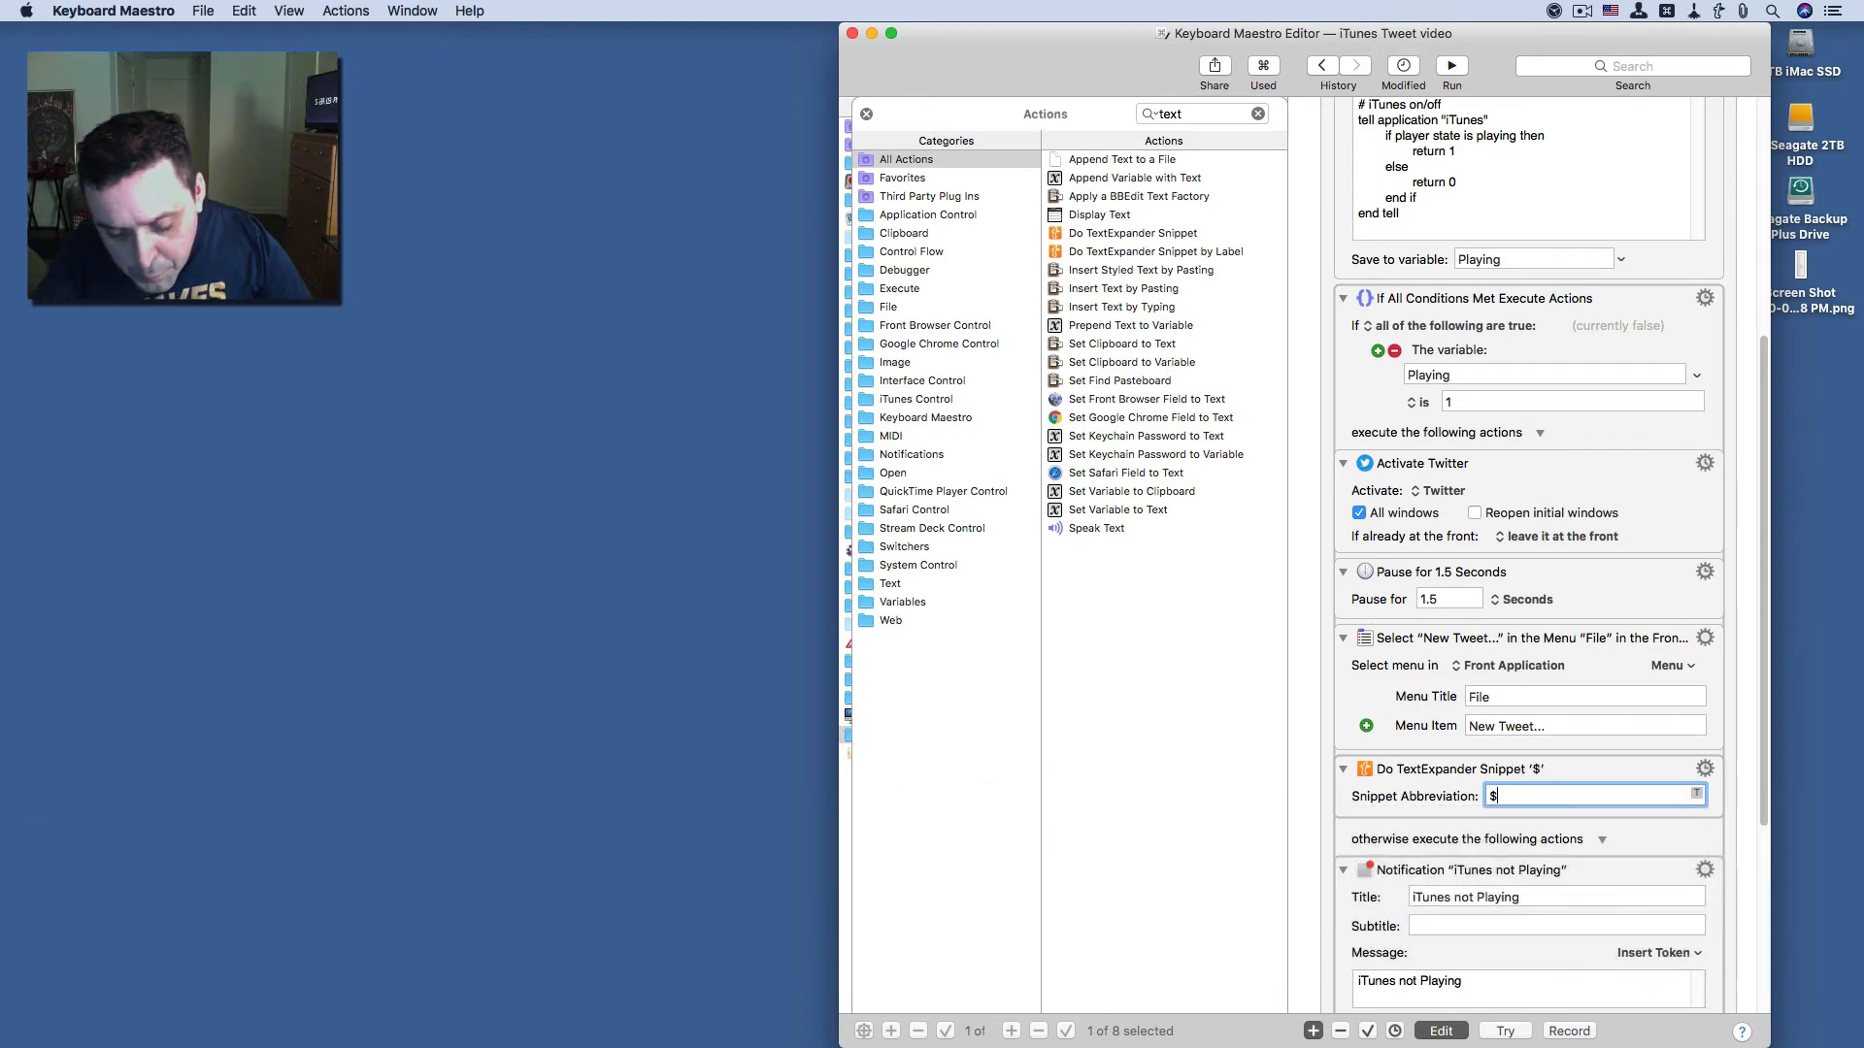
pyautogui.write('tun')
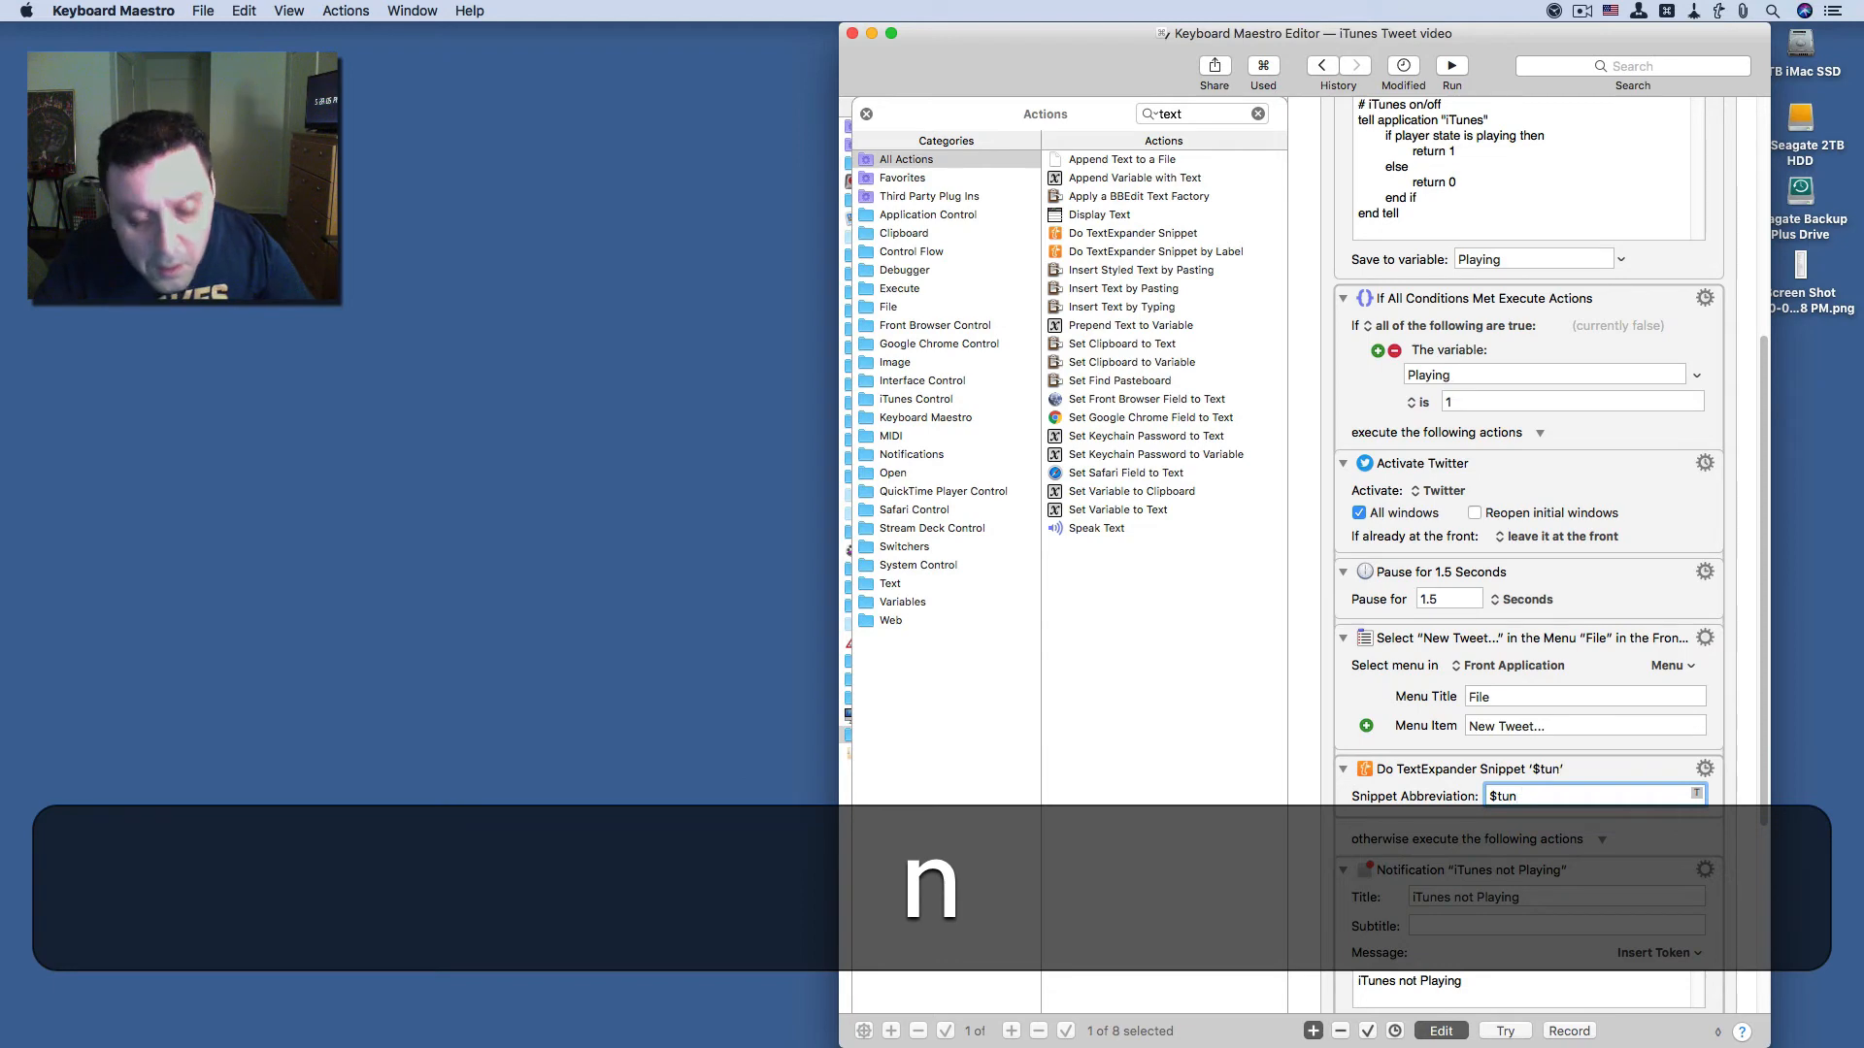
pyautogui.press('BackSpace')
pyautogui.press('BackSpace')
pyautogui.press('BackSpace')
pyautogui.press('BackSpace')
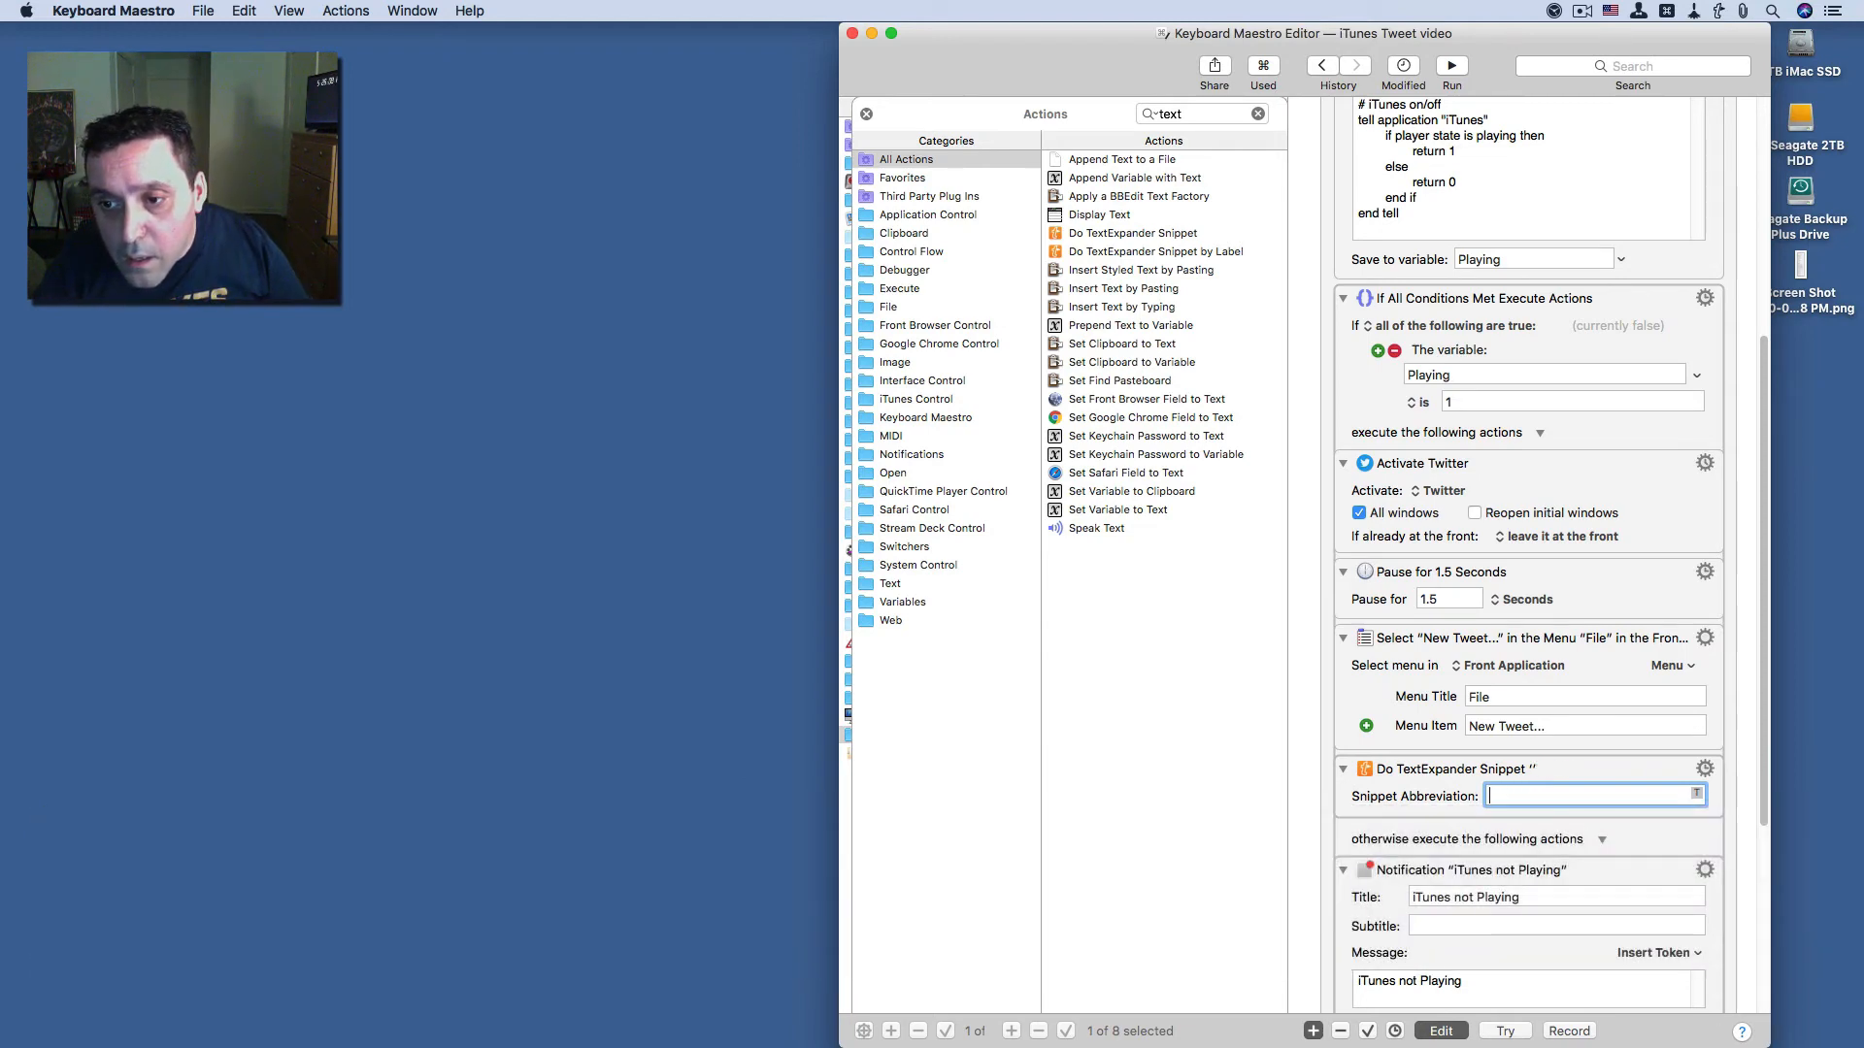
pyautogui.press('Return')
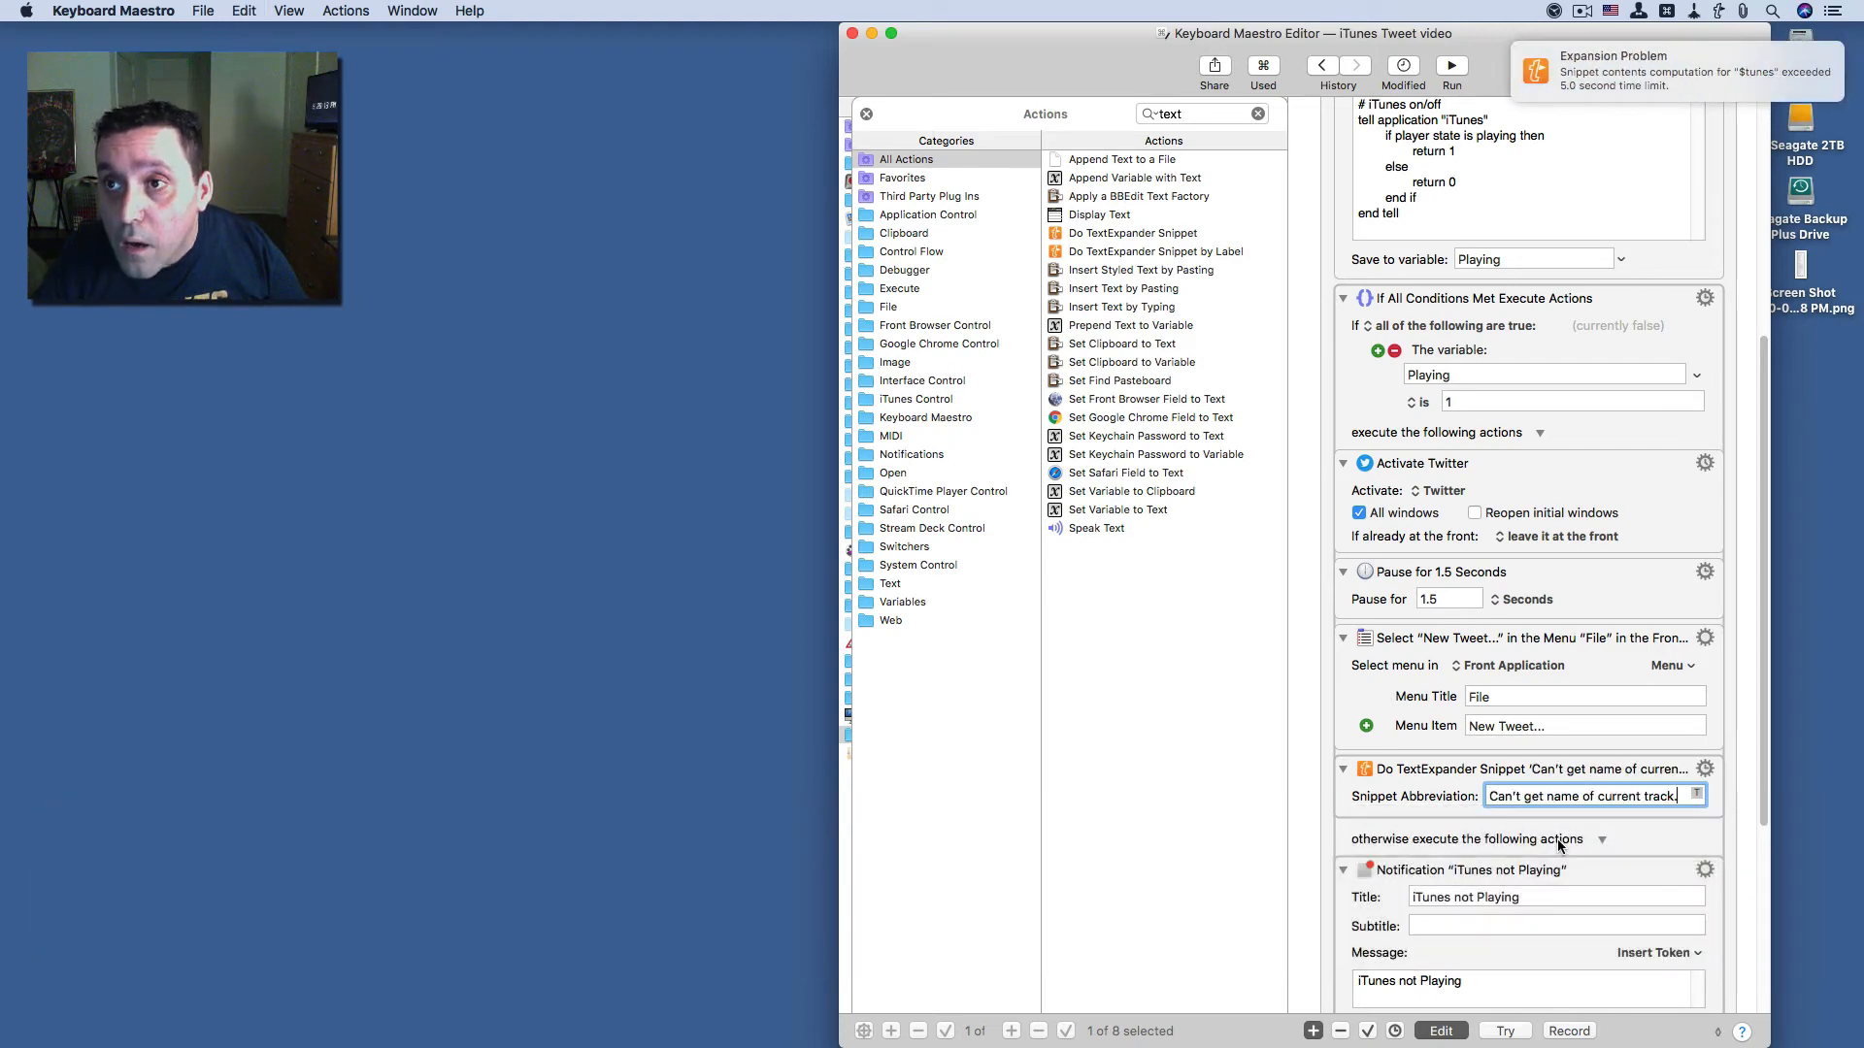
# - Replace the snippet abbreviation with "$tunes", adding the dollar sign after the word so that TextExpander does not expand it
pyautogui.tripleClick(1589, 798)
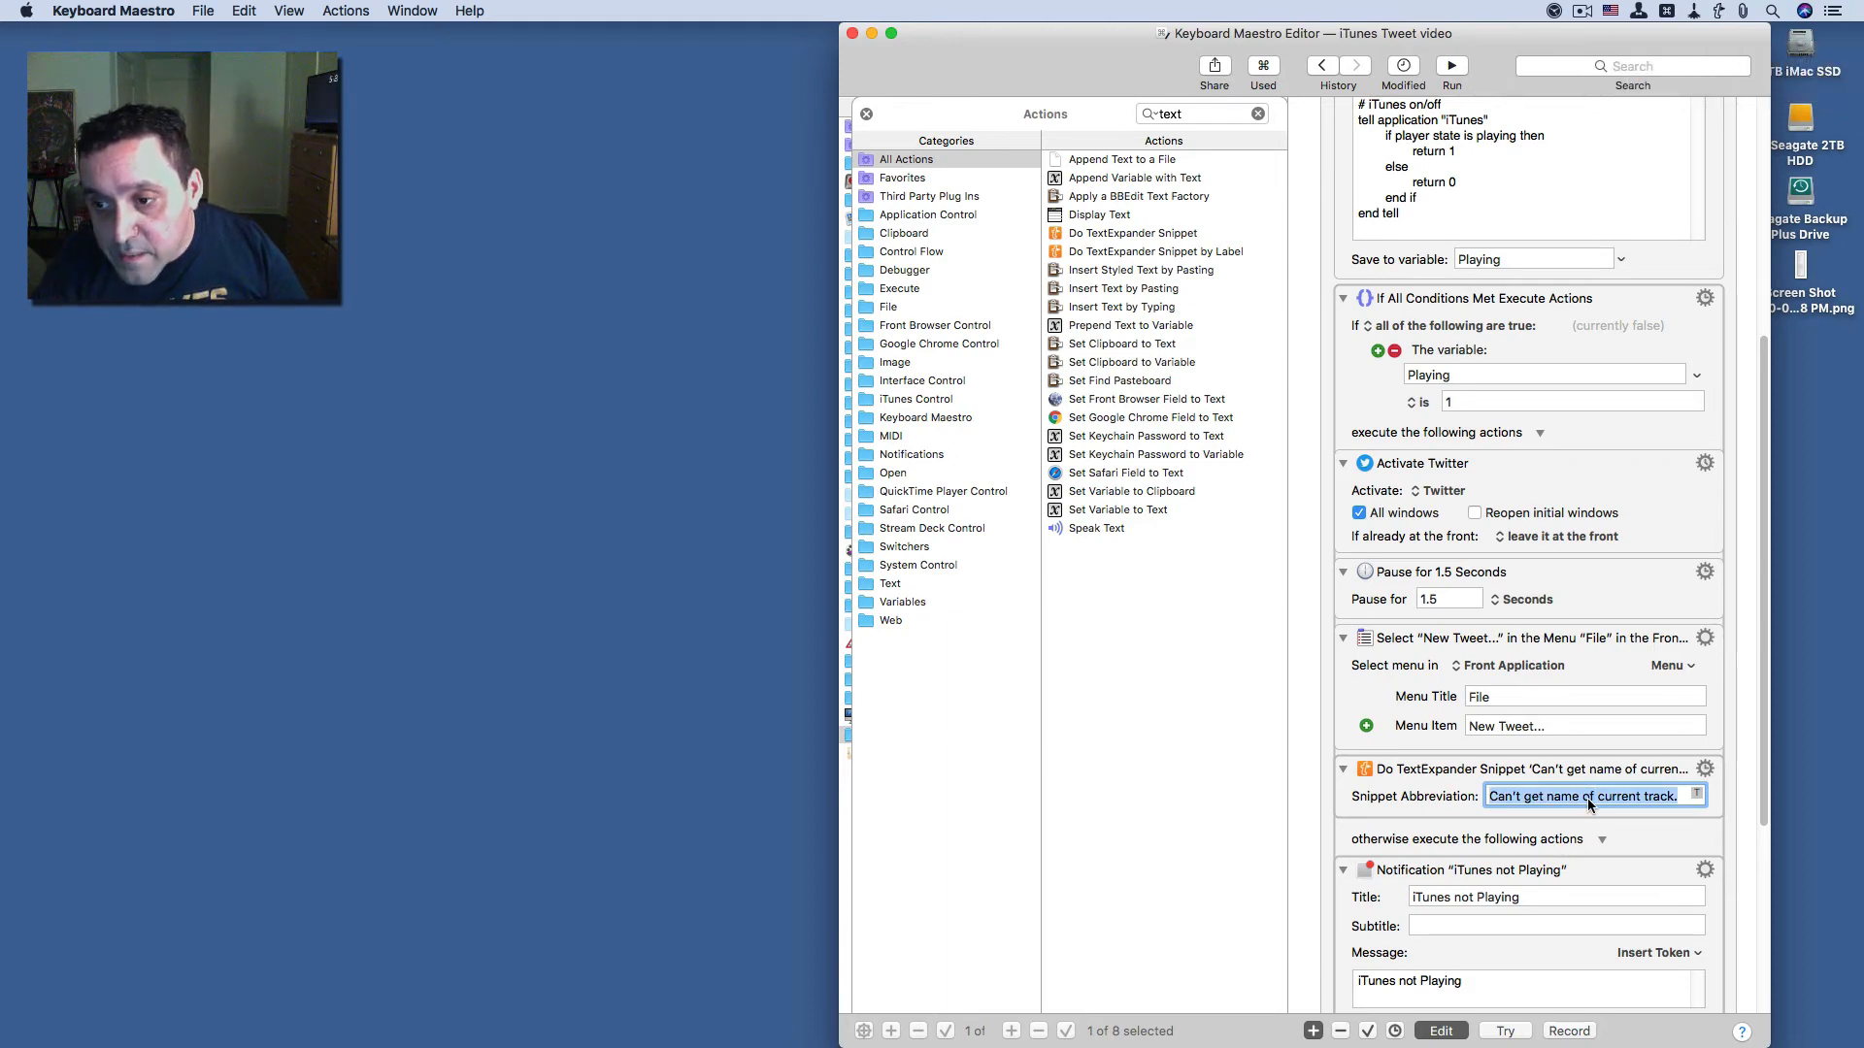
pyautogui.write('\\')
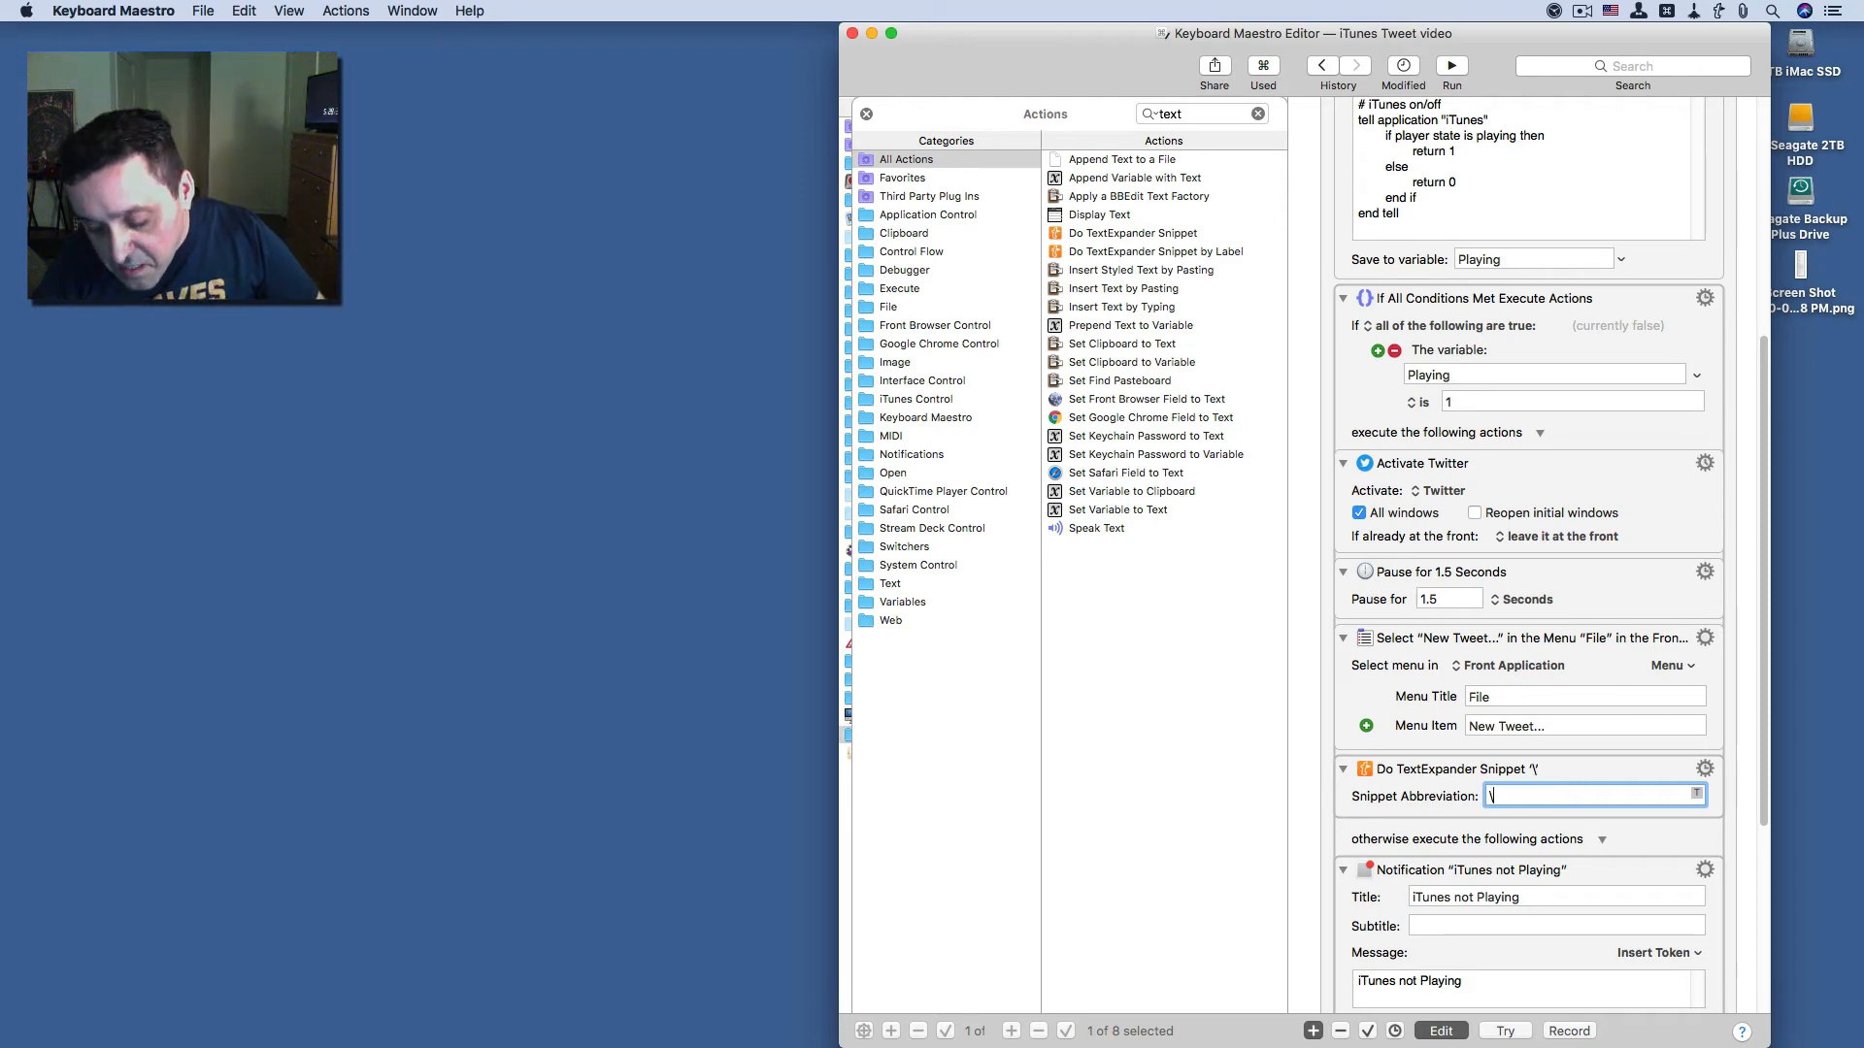
pyautogui.press('BackSpace')
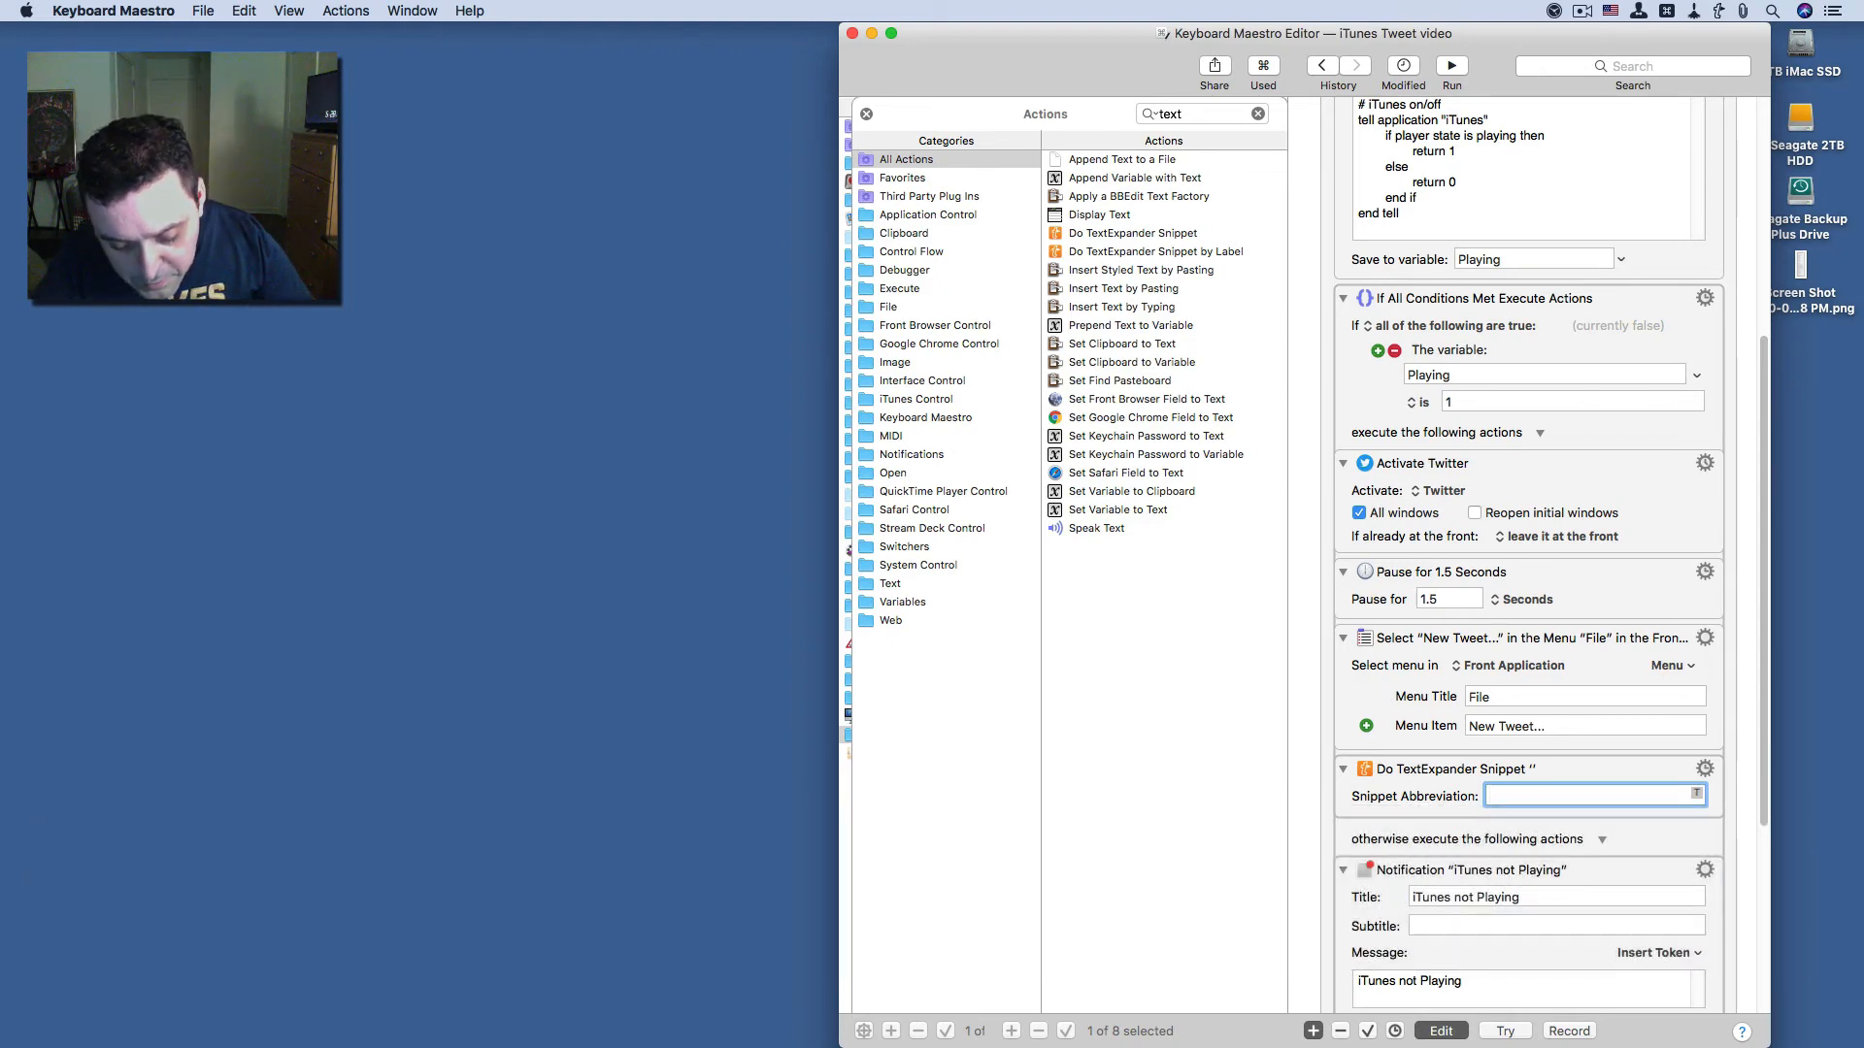
pyautogui.write('tunes')
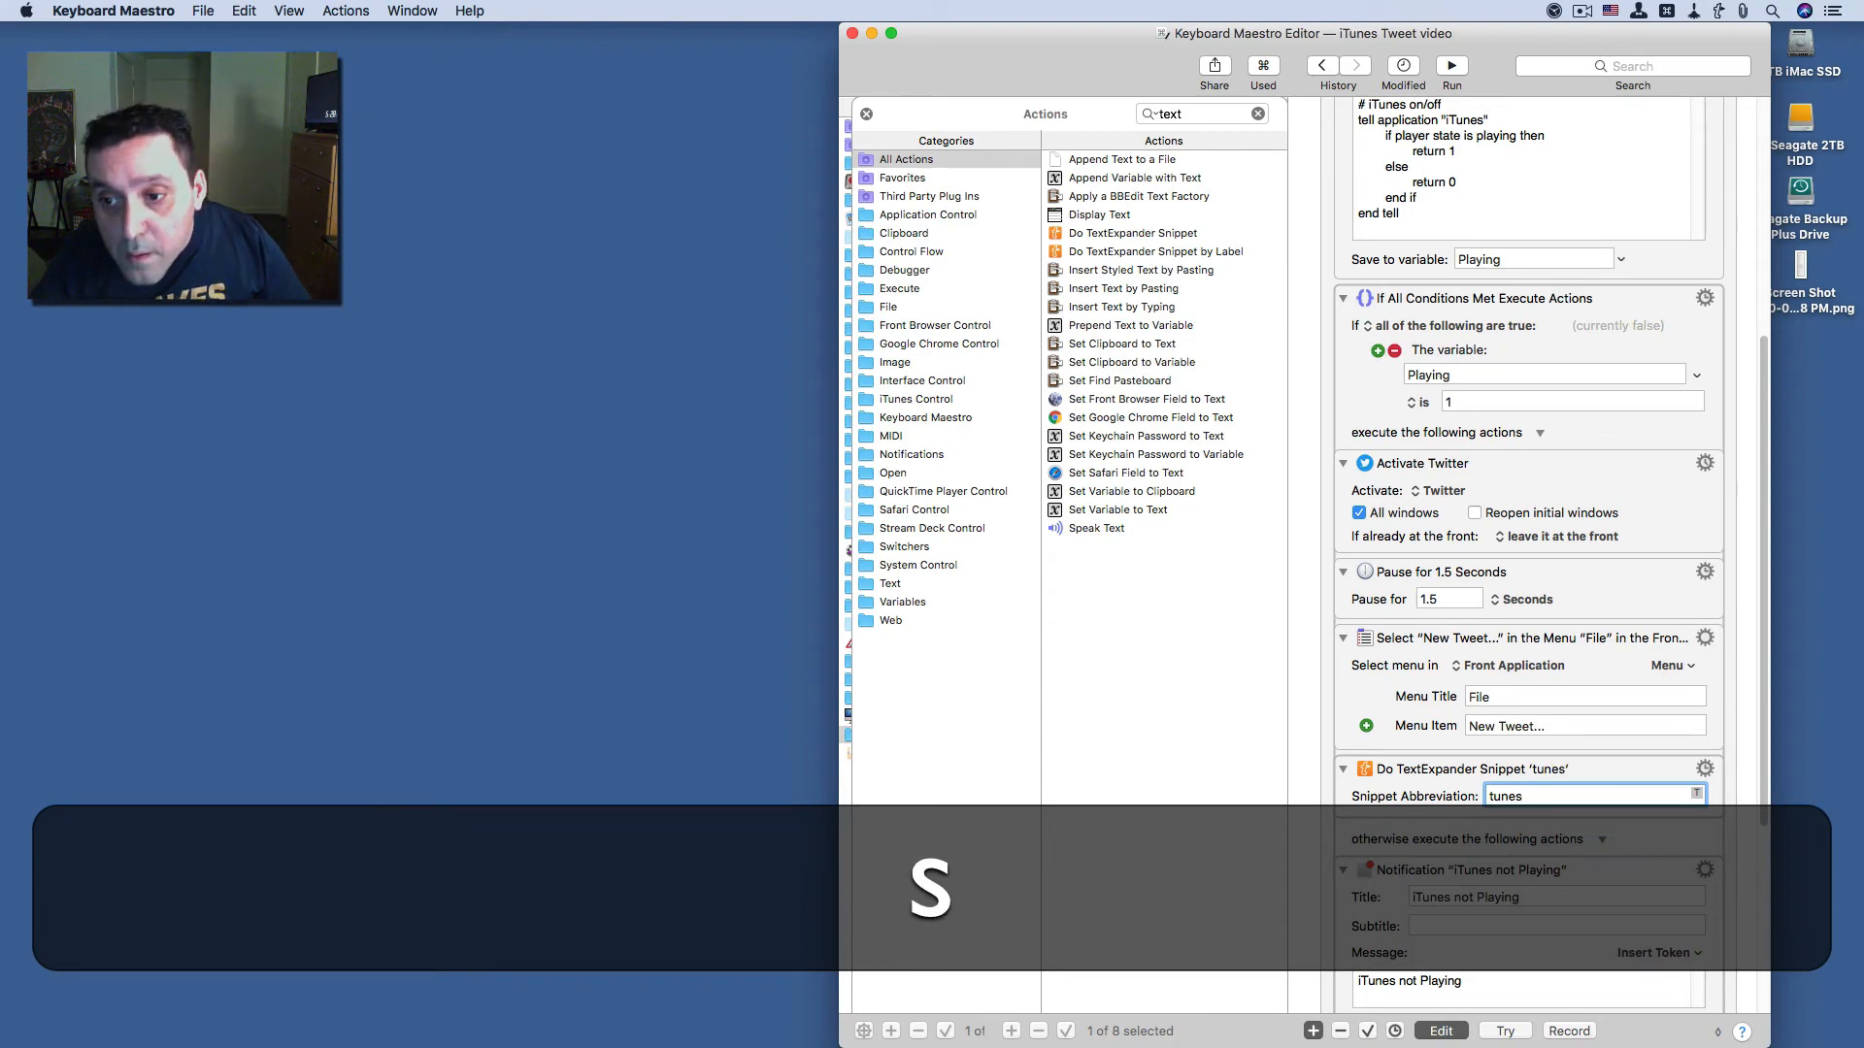
pyautogui.press('Left')
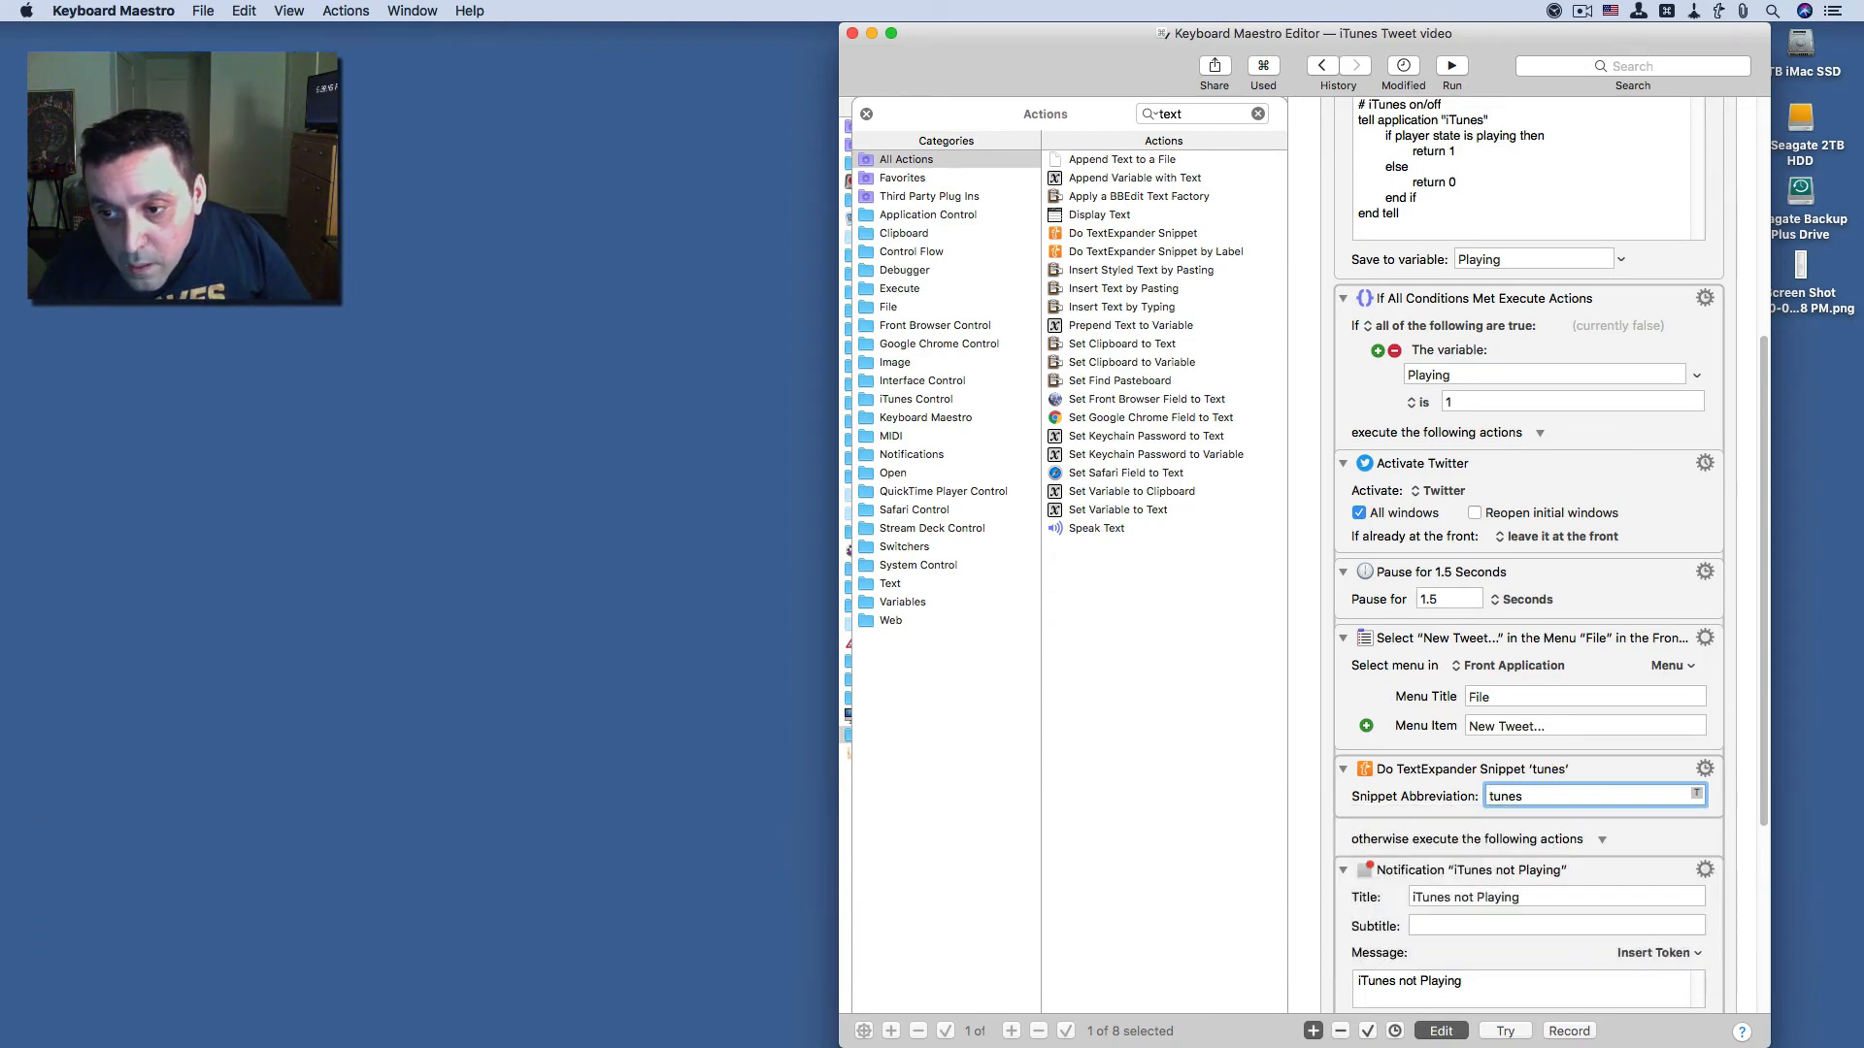
pyautogui.press('Left')
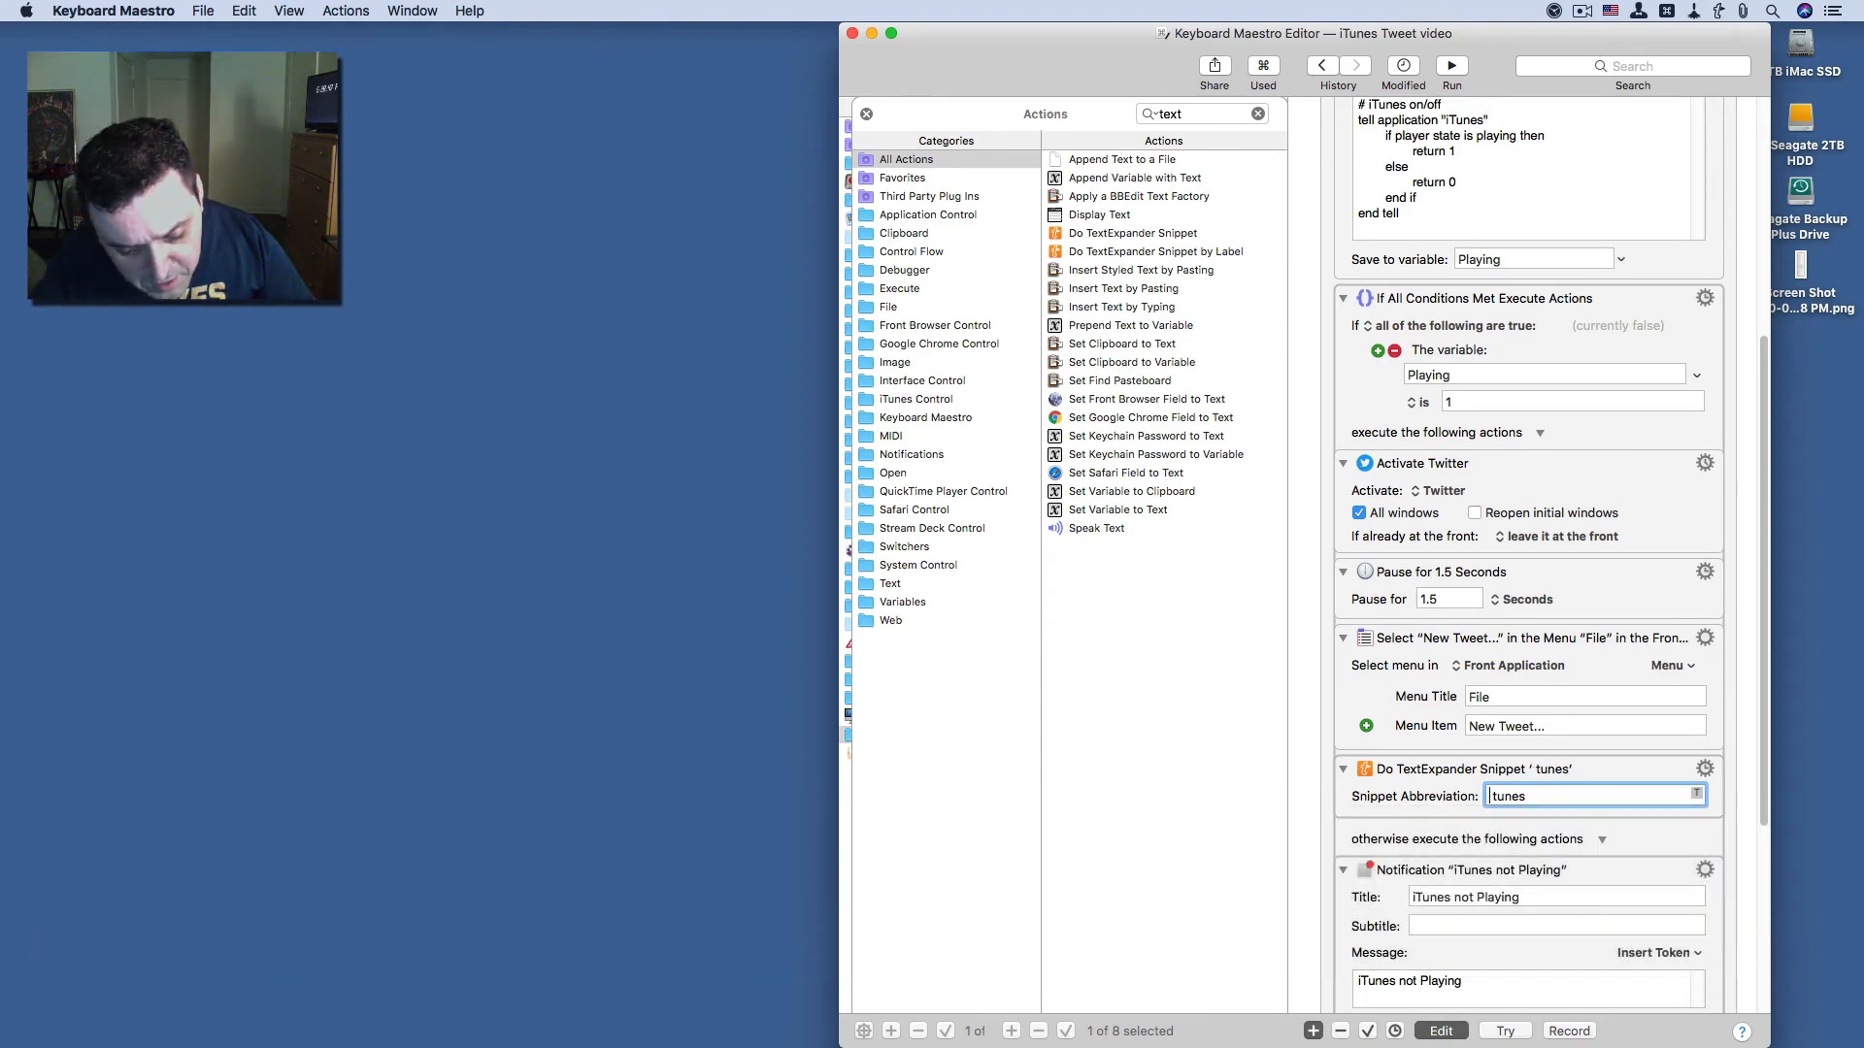
pyautogui.press('shift')
pyautogui.write('$')
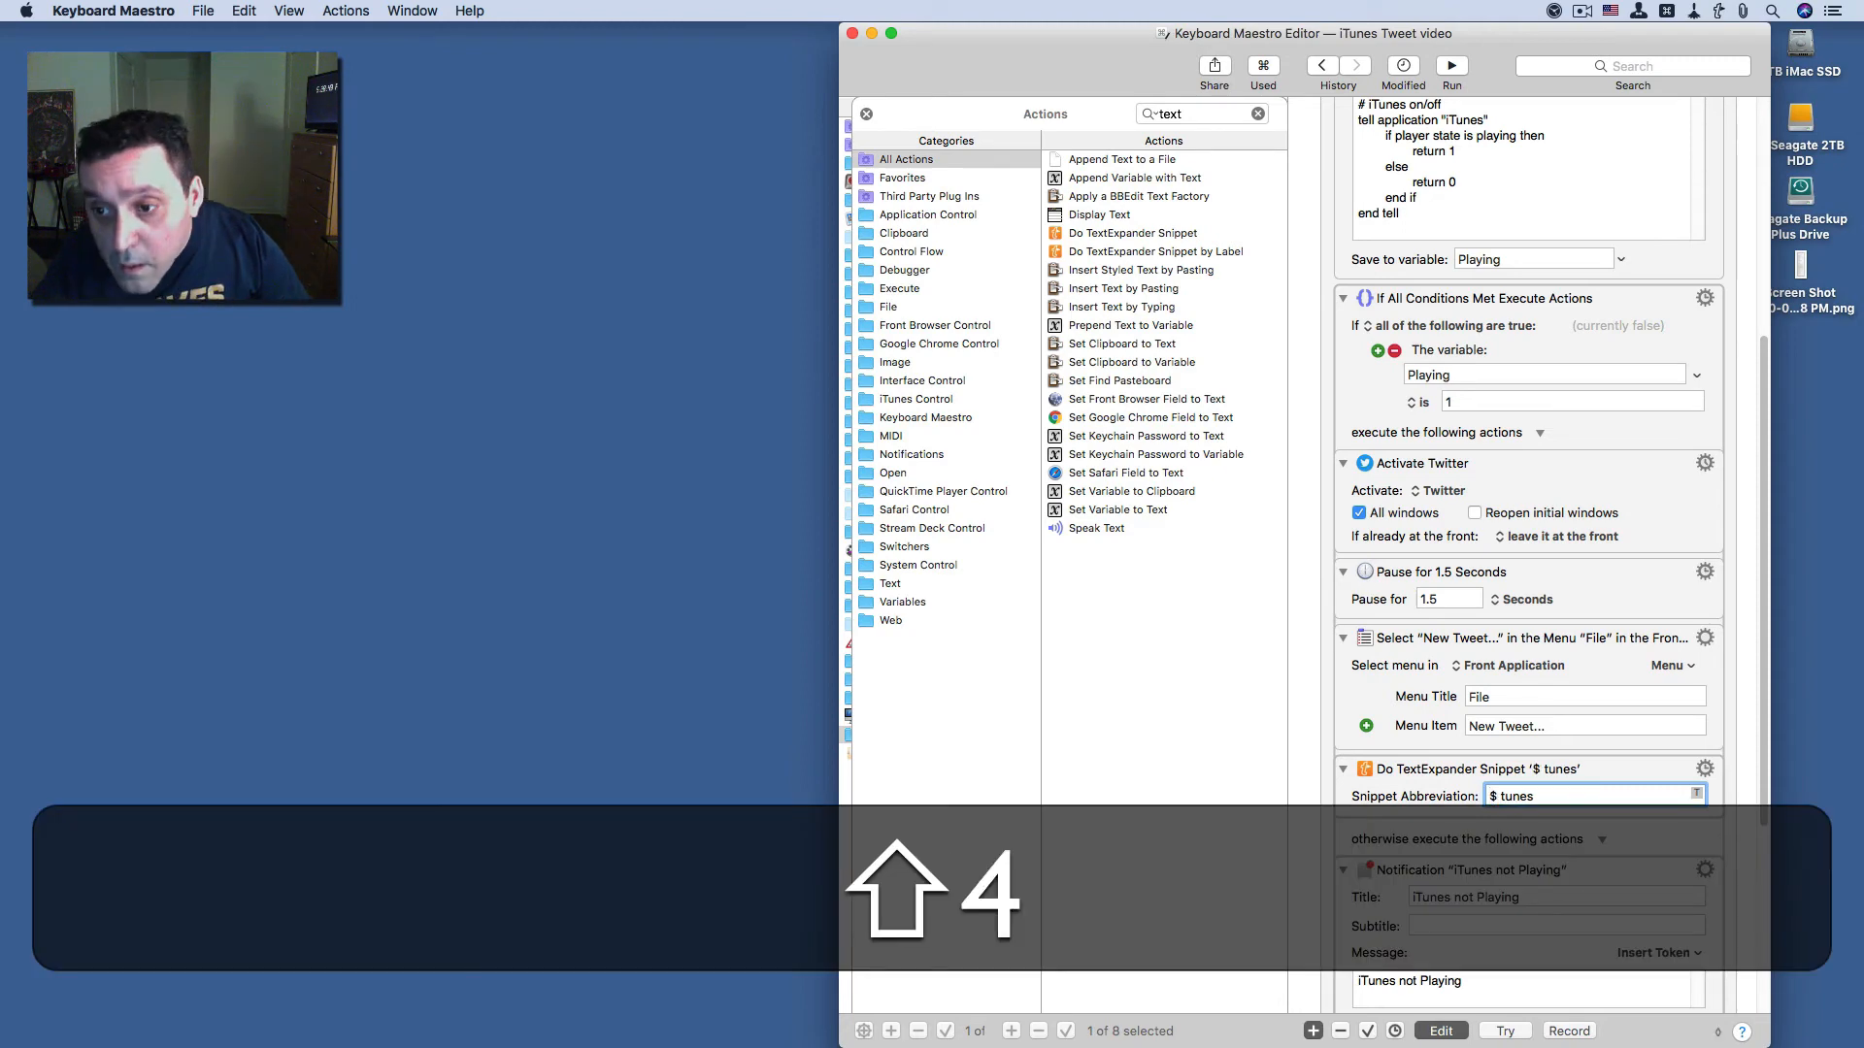
pyautogui.press('Delete')
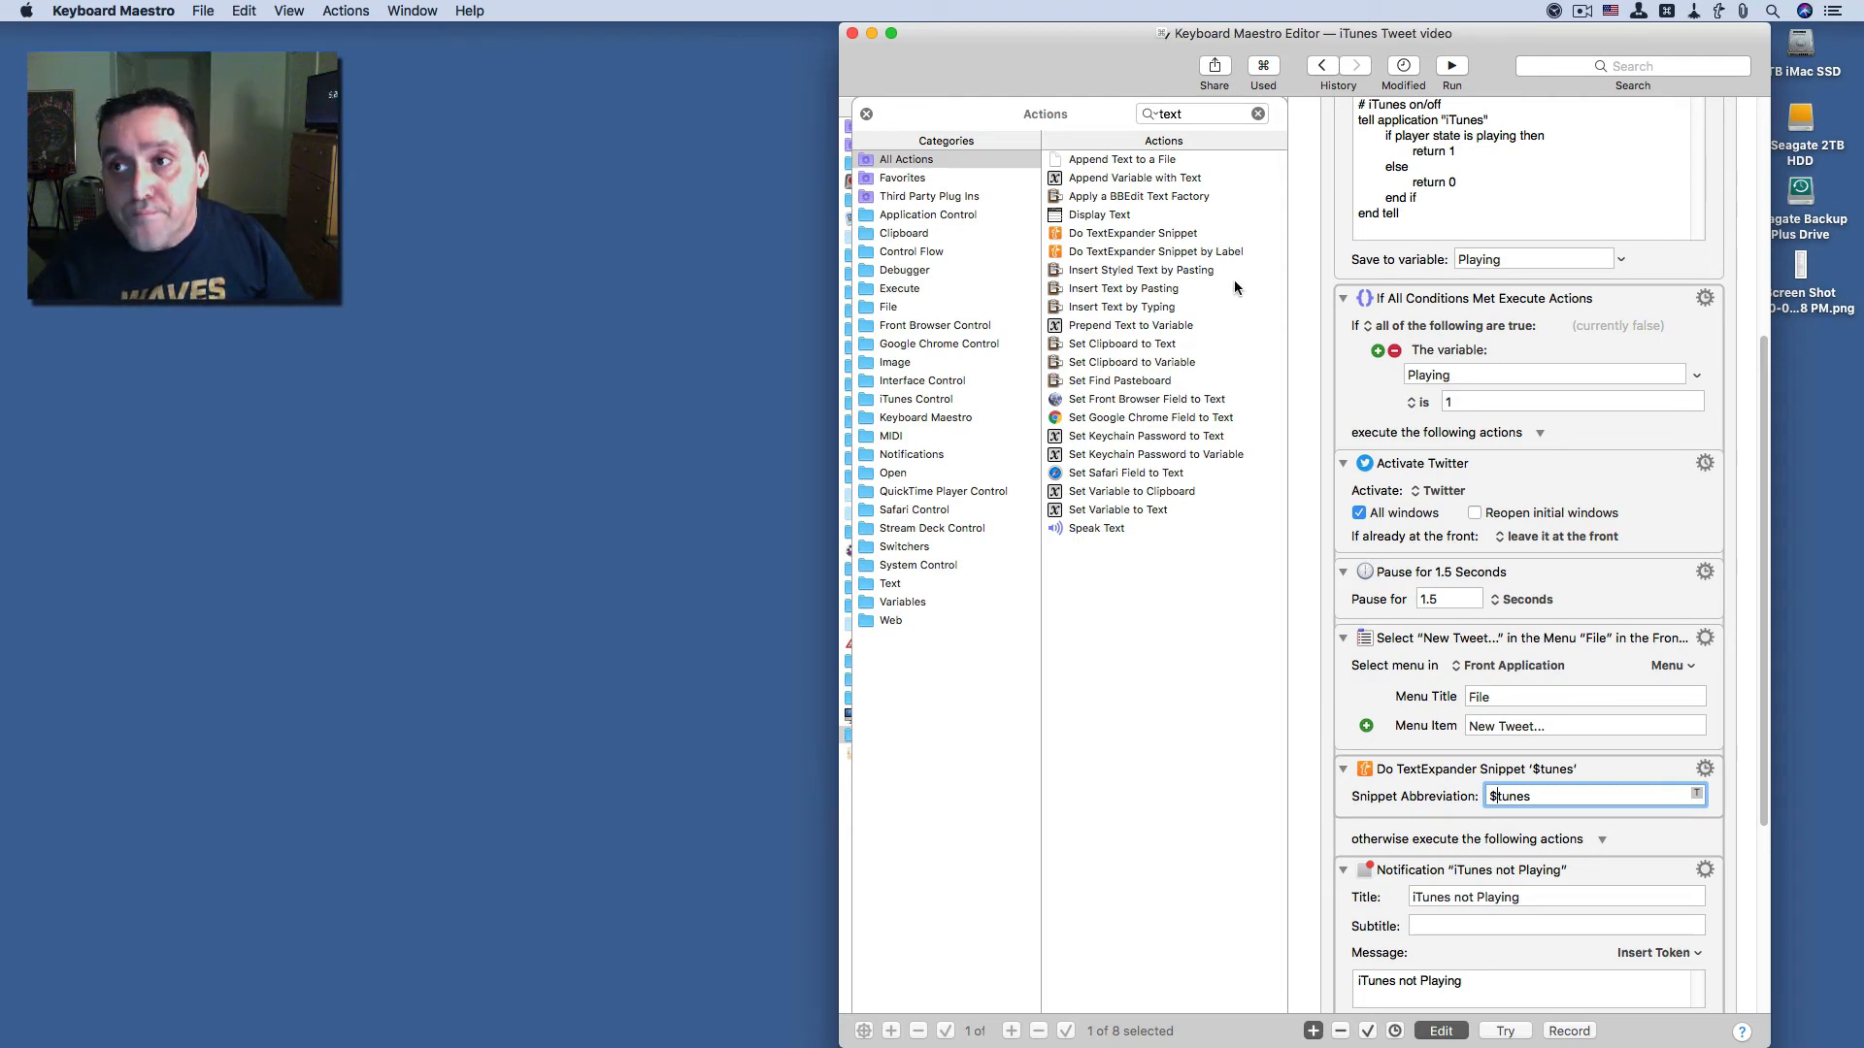
# - Open TextExpander to review the AppleScript behind the iTunes snippet "$tunes", and close its window
pyautogui.click(1712, 13)
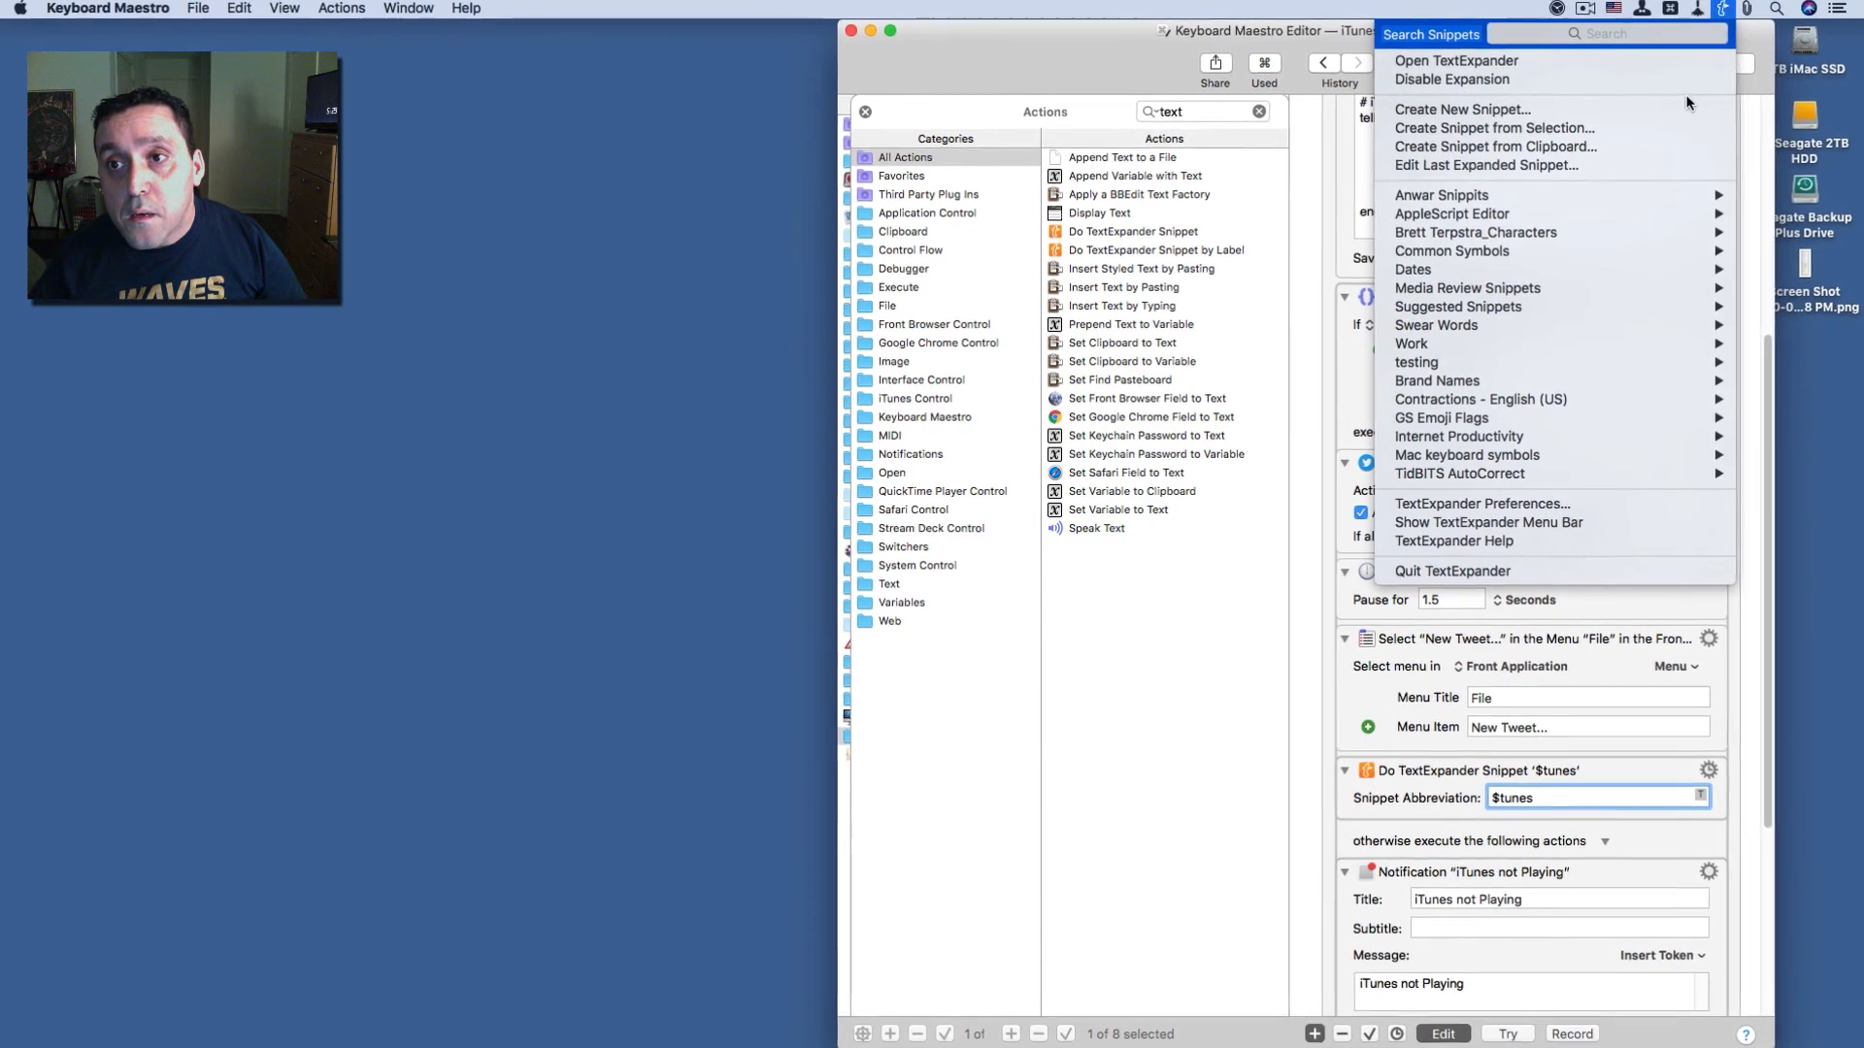
pyautogui.click(1650, 59)
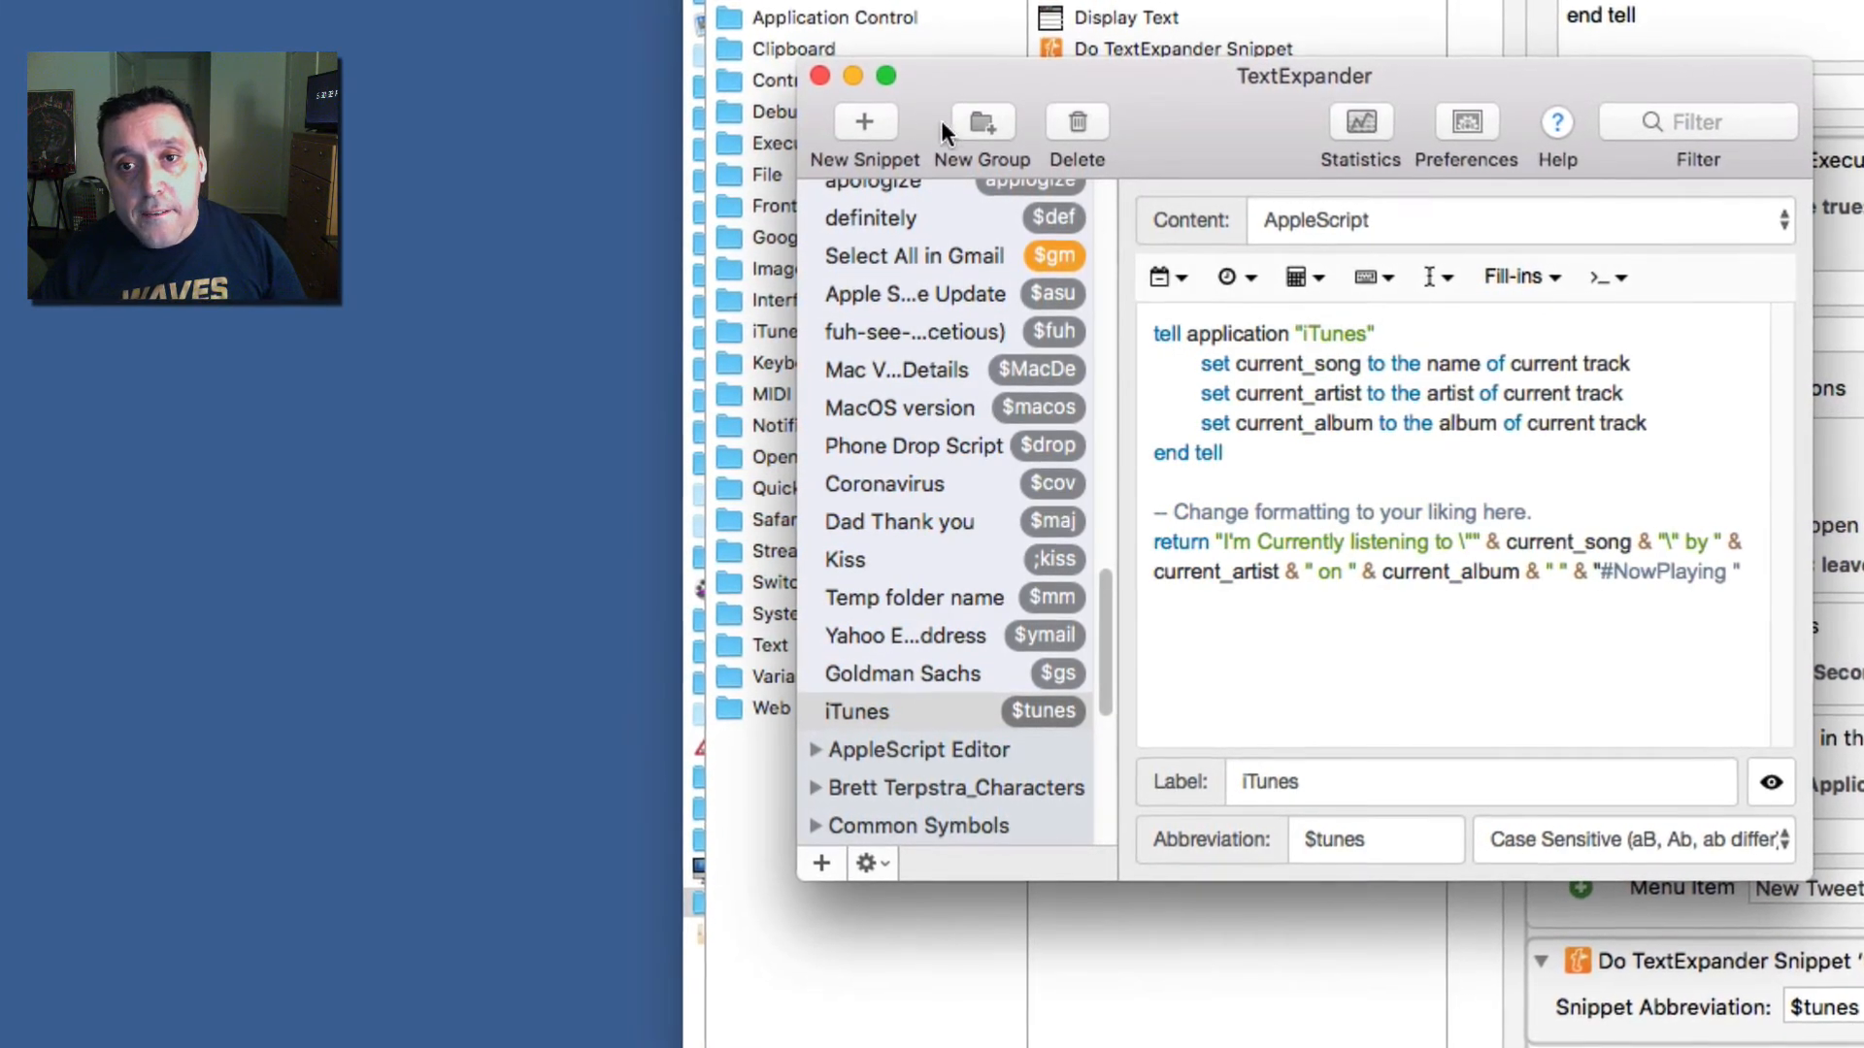
pyautogui.click(814, 64)
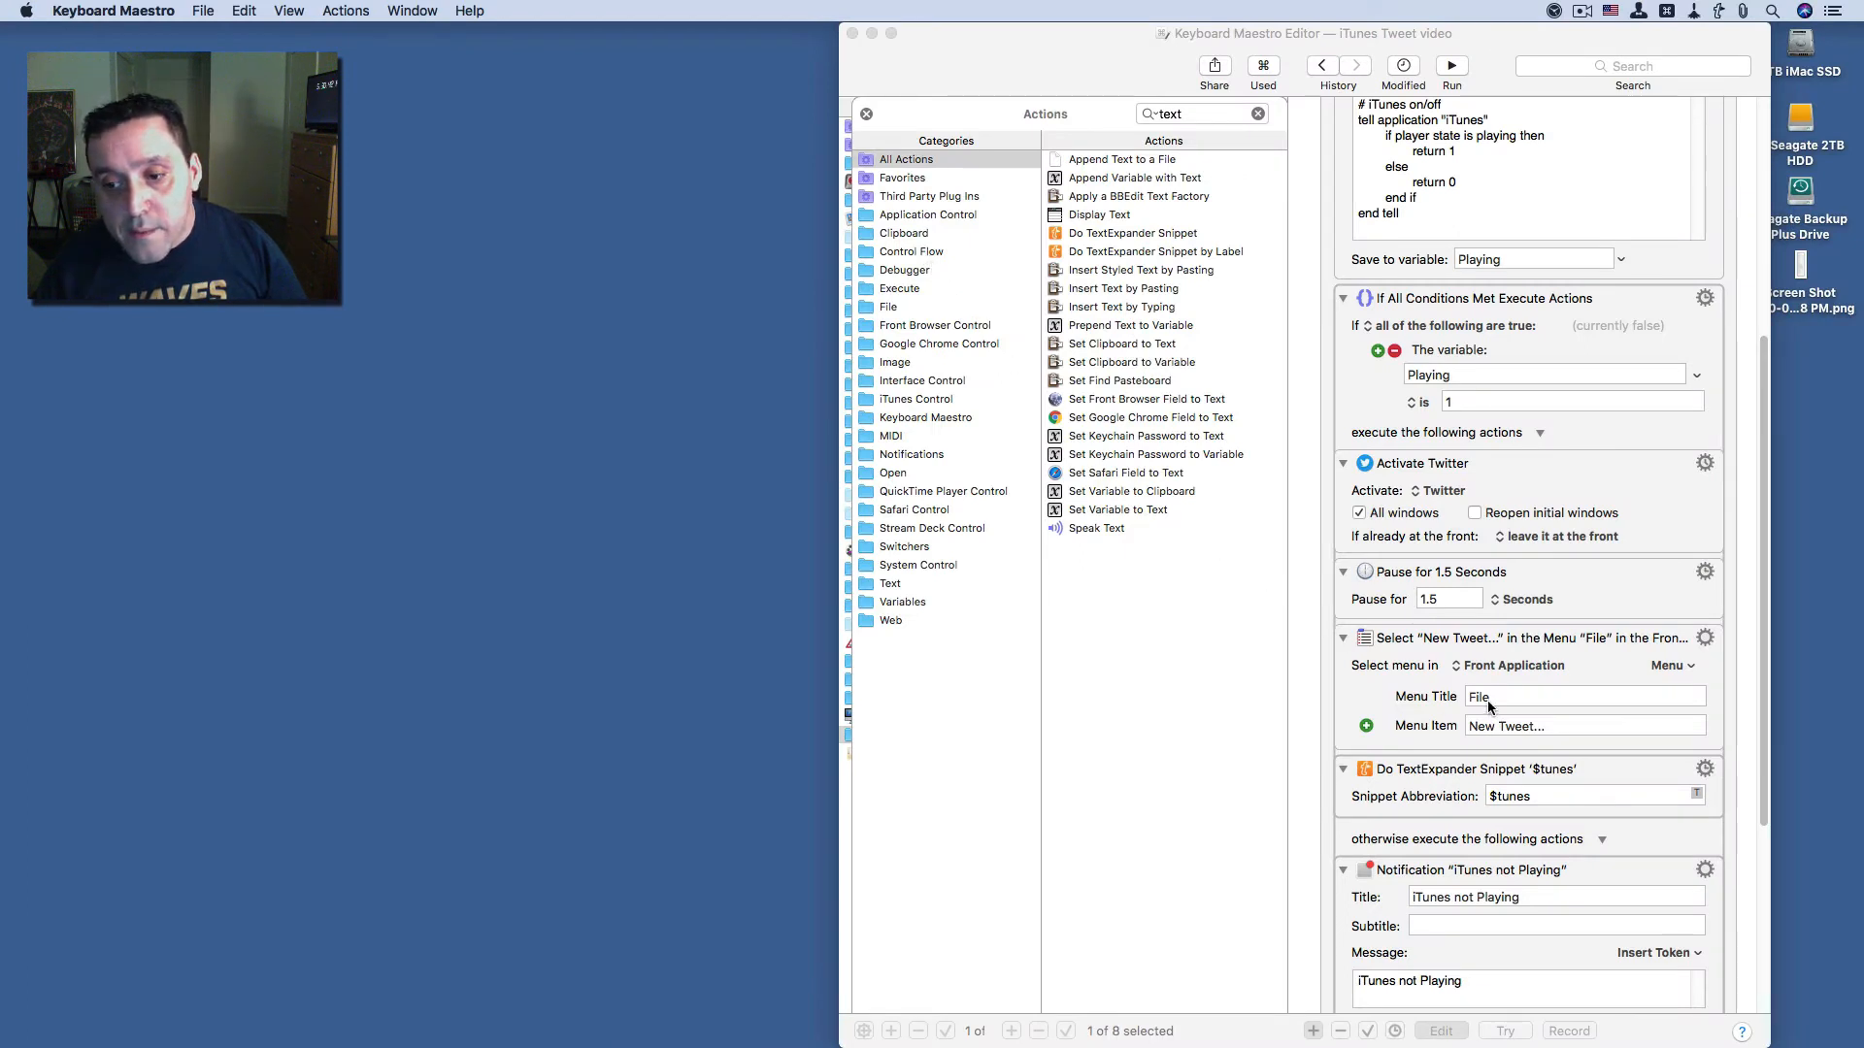
# - Find the Pause action with the search "pause", place it directly below the TextExpander snippet action and set it to 2 seconds
pyautogui.scroll(-1, 1489, 702)
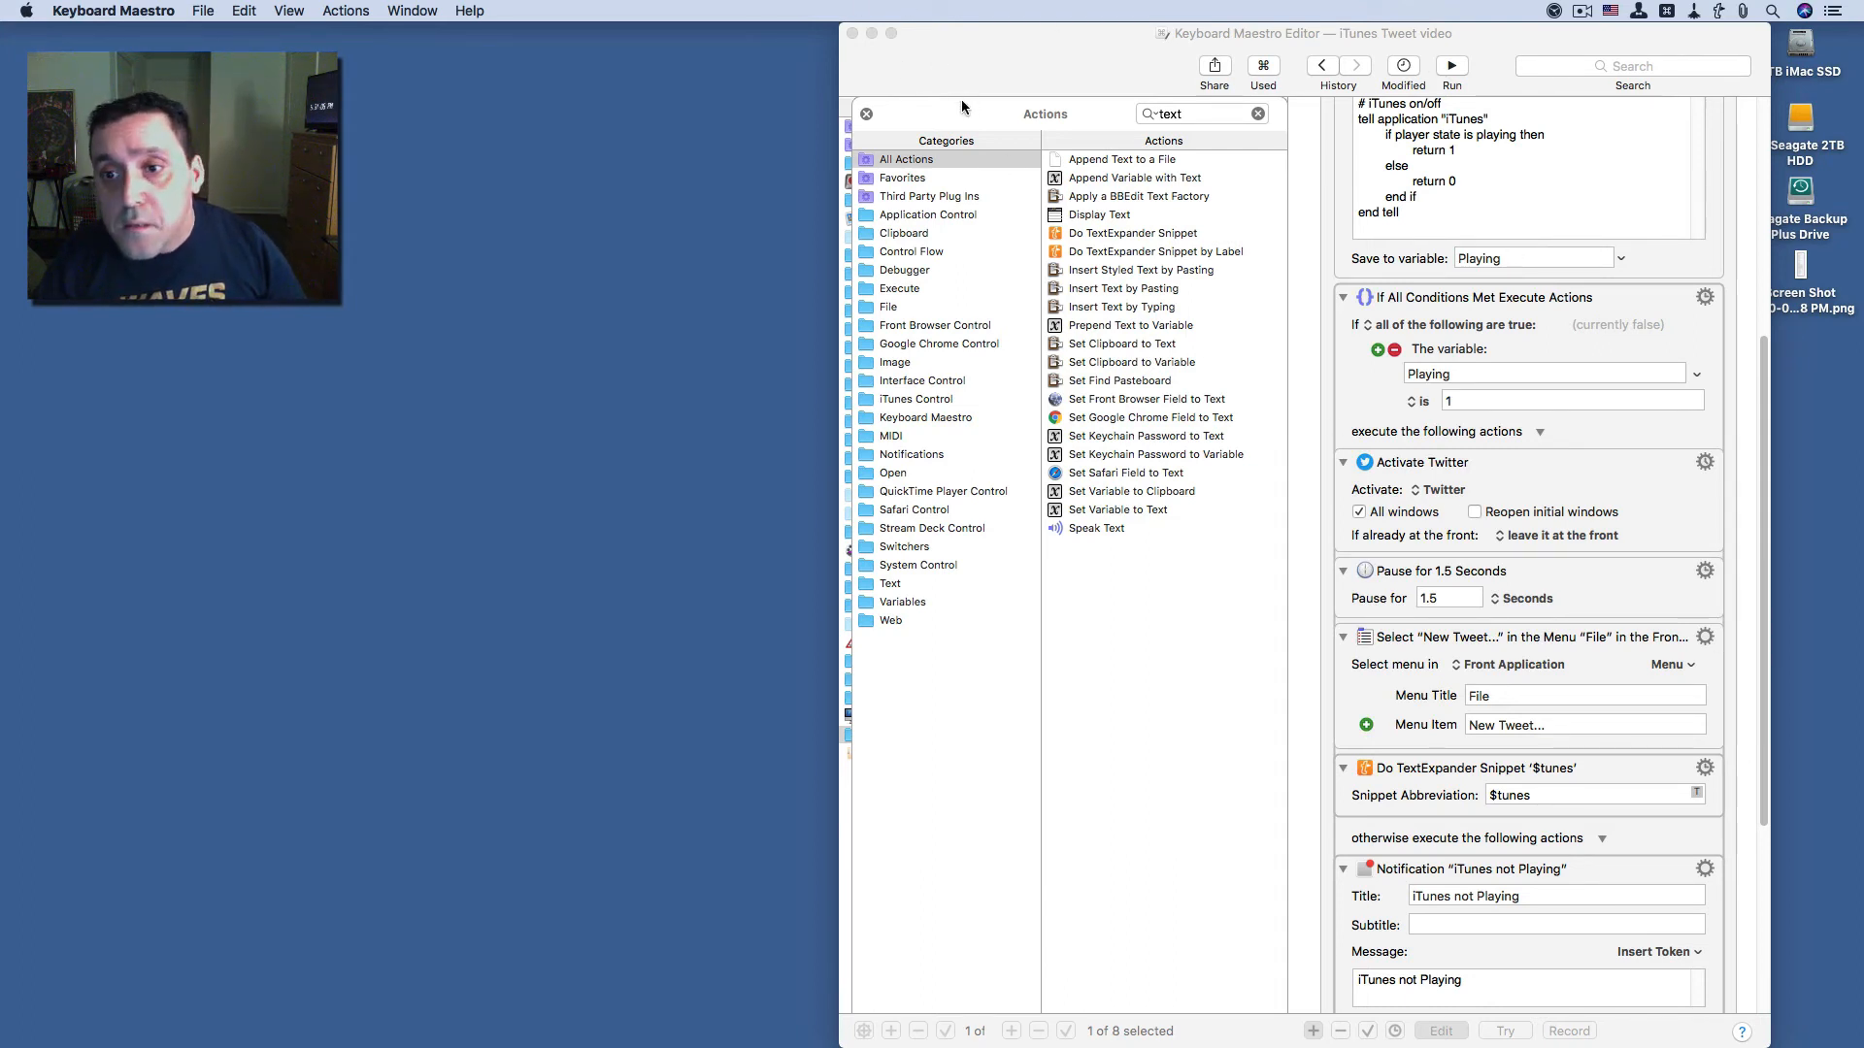
pyautogui.click(1158, 113)
pyautogui.write('p')
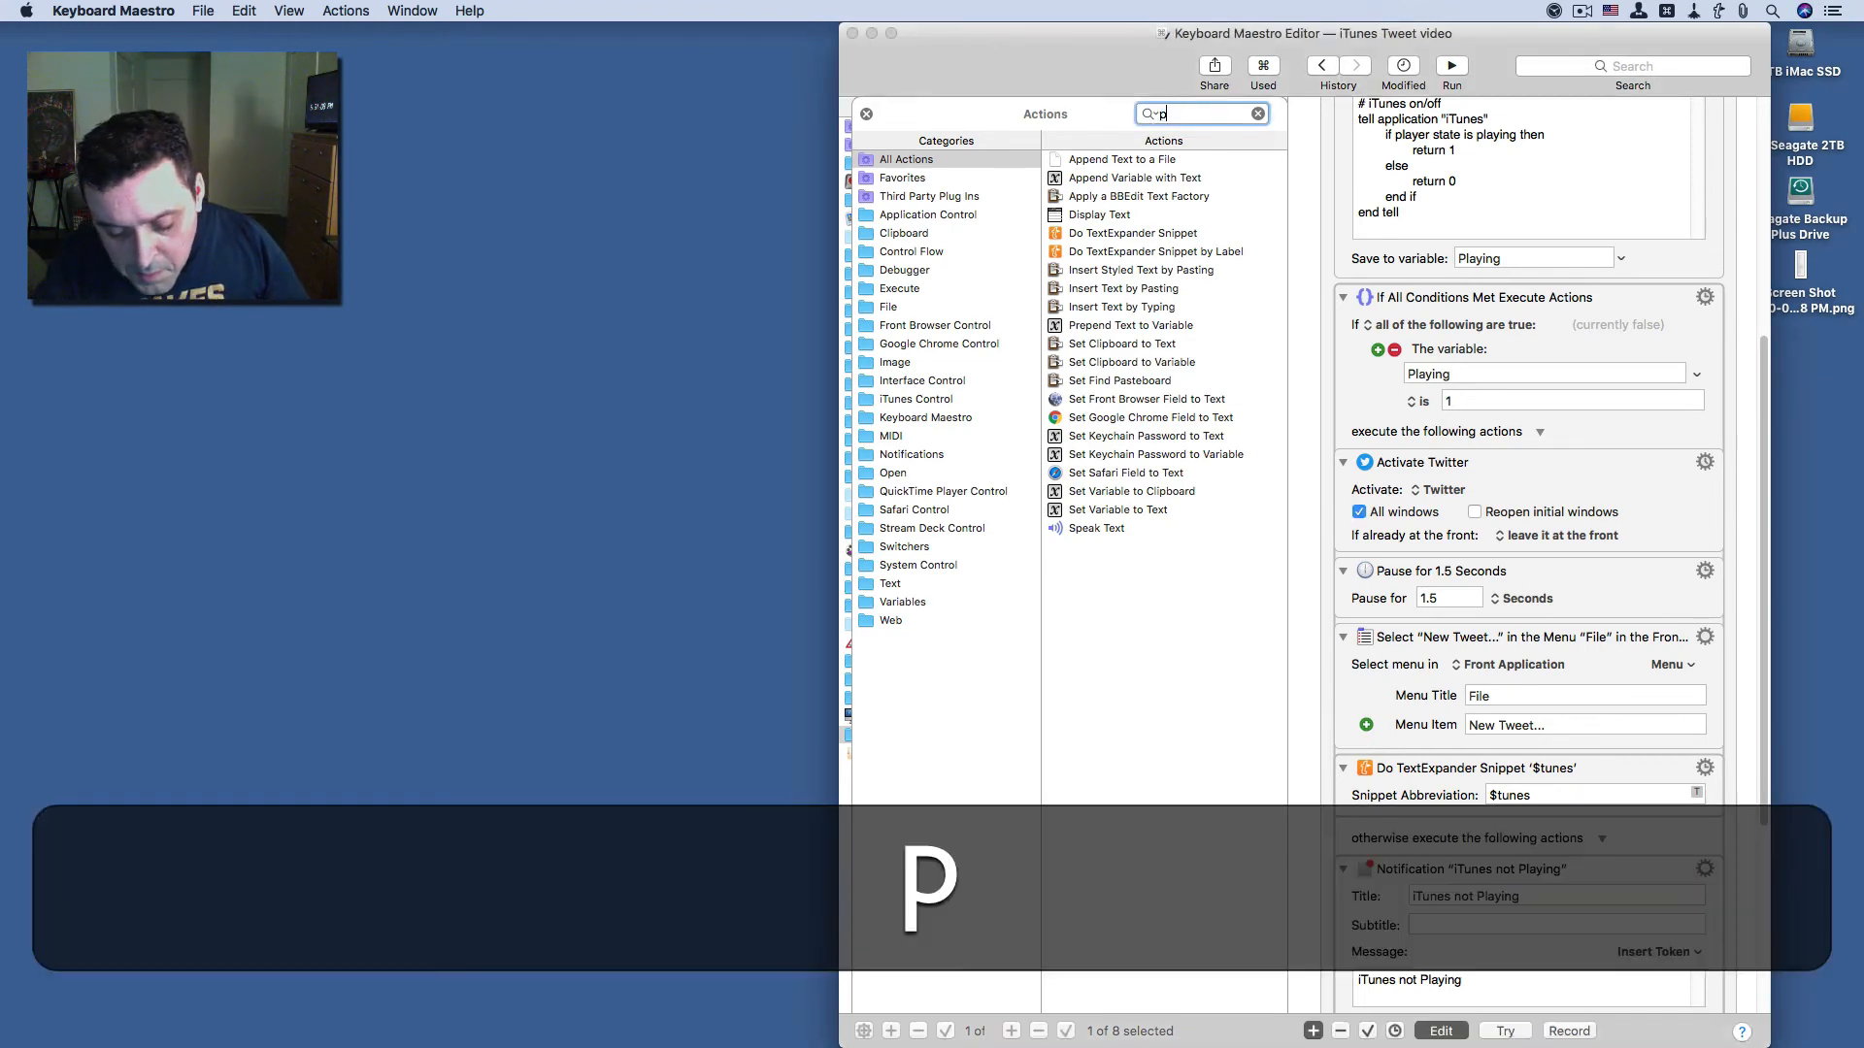
pyautogui.write('ause')
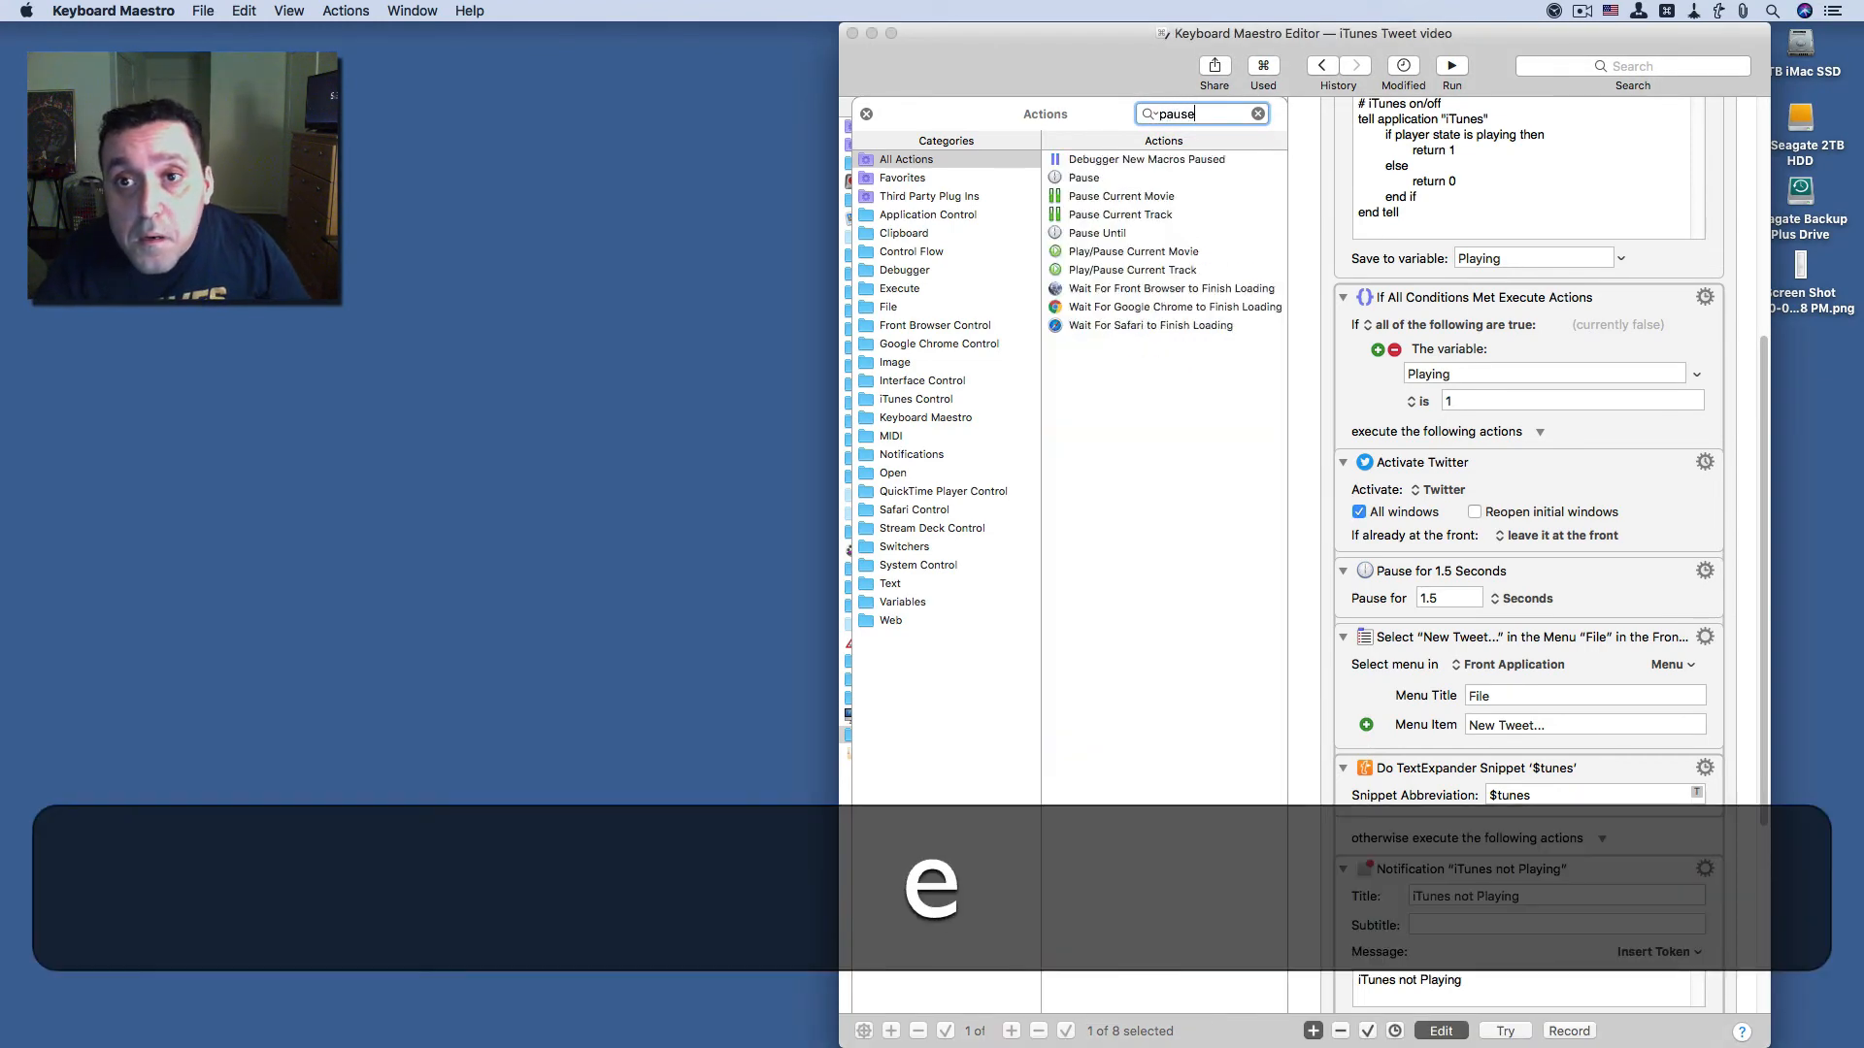
pyautogui.moveTo(1077, 178); pyautogui.dragTo(1480, 818)
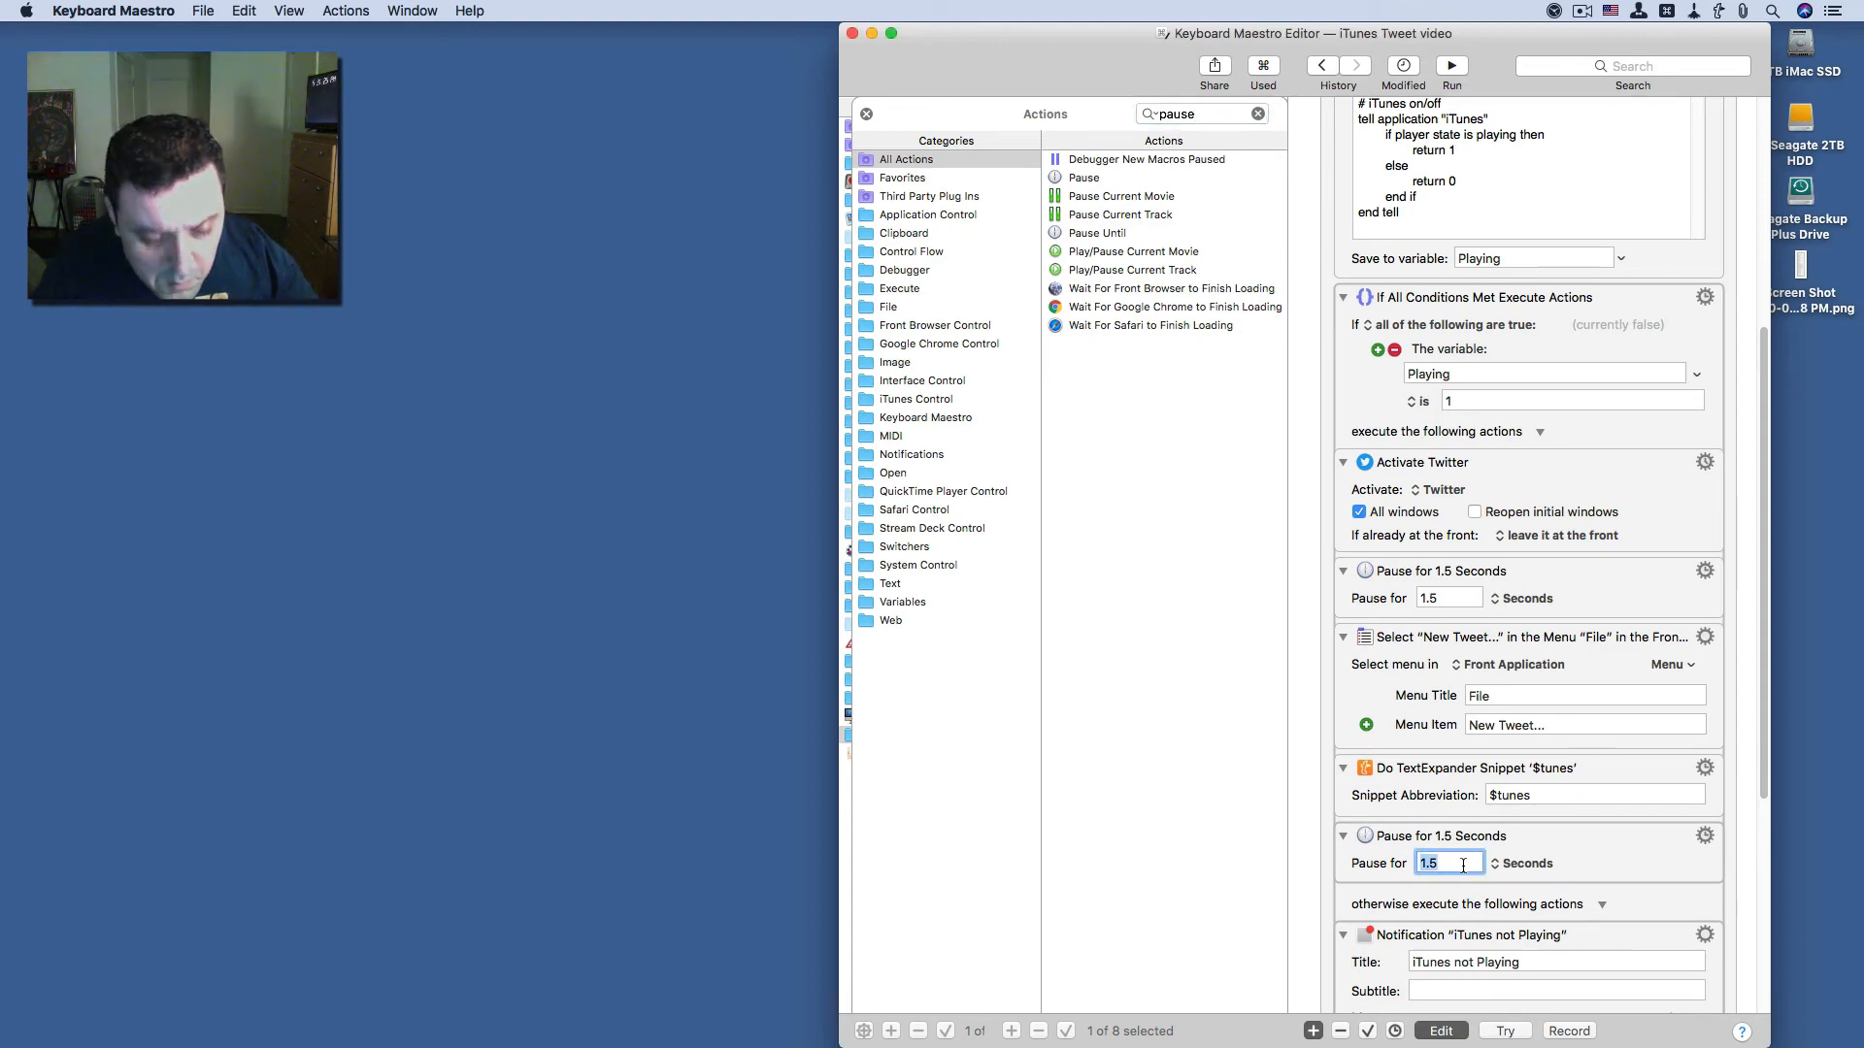
pyautogui.write('2')
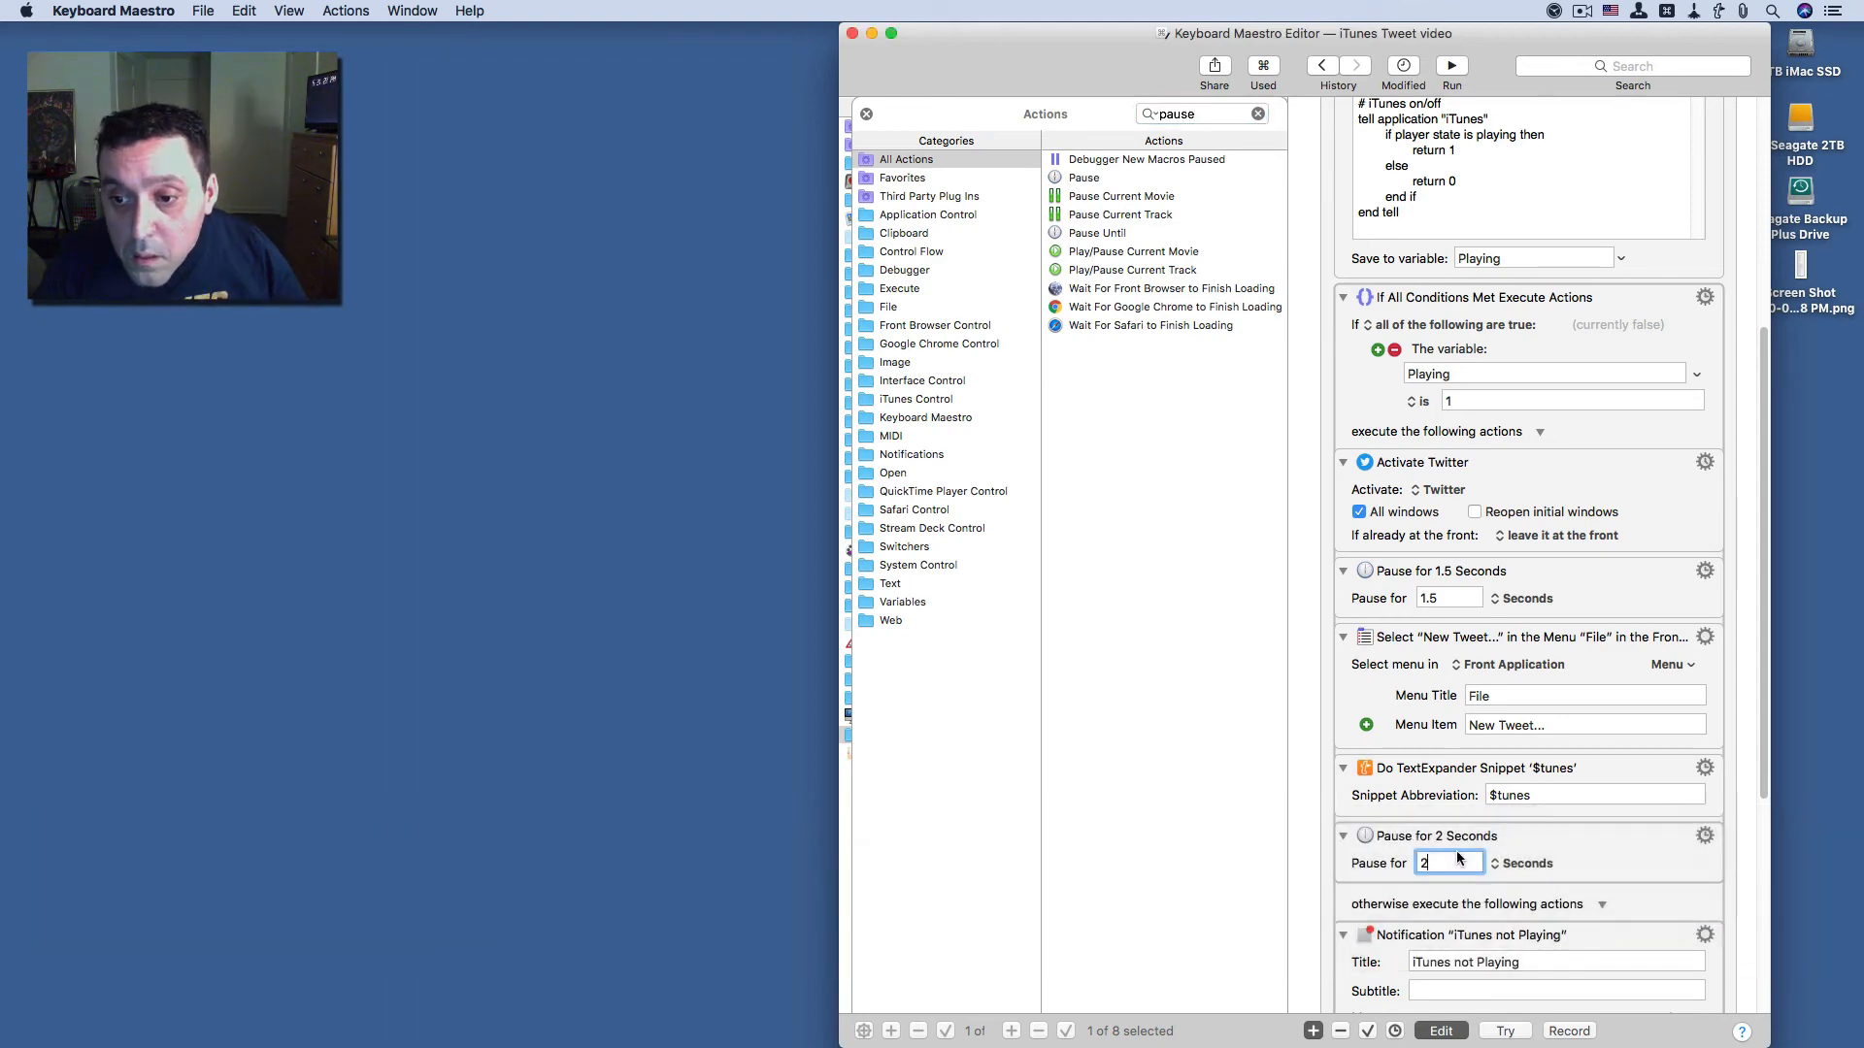
pyautogui.click(1210, 118)
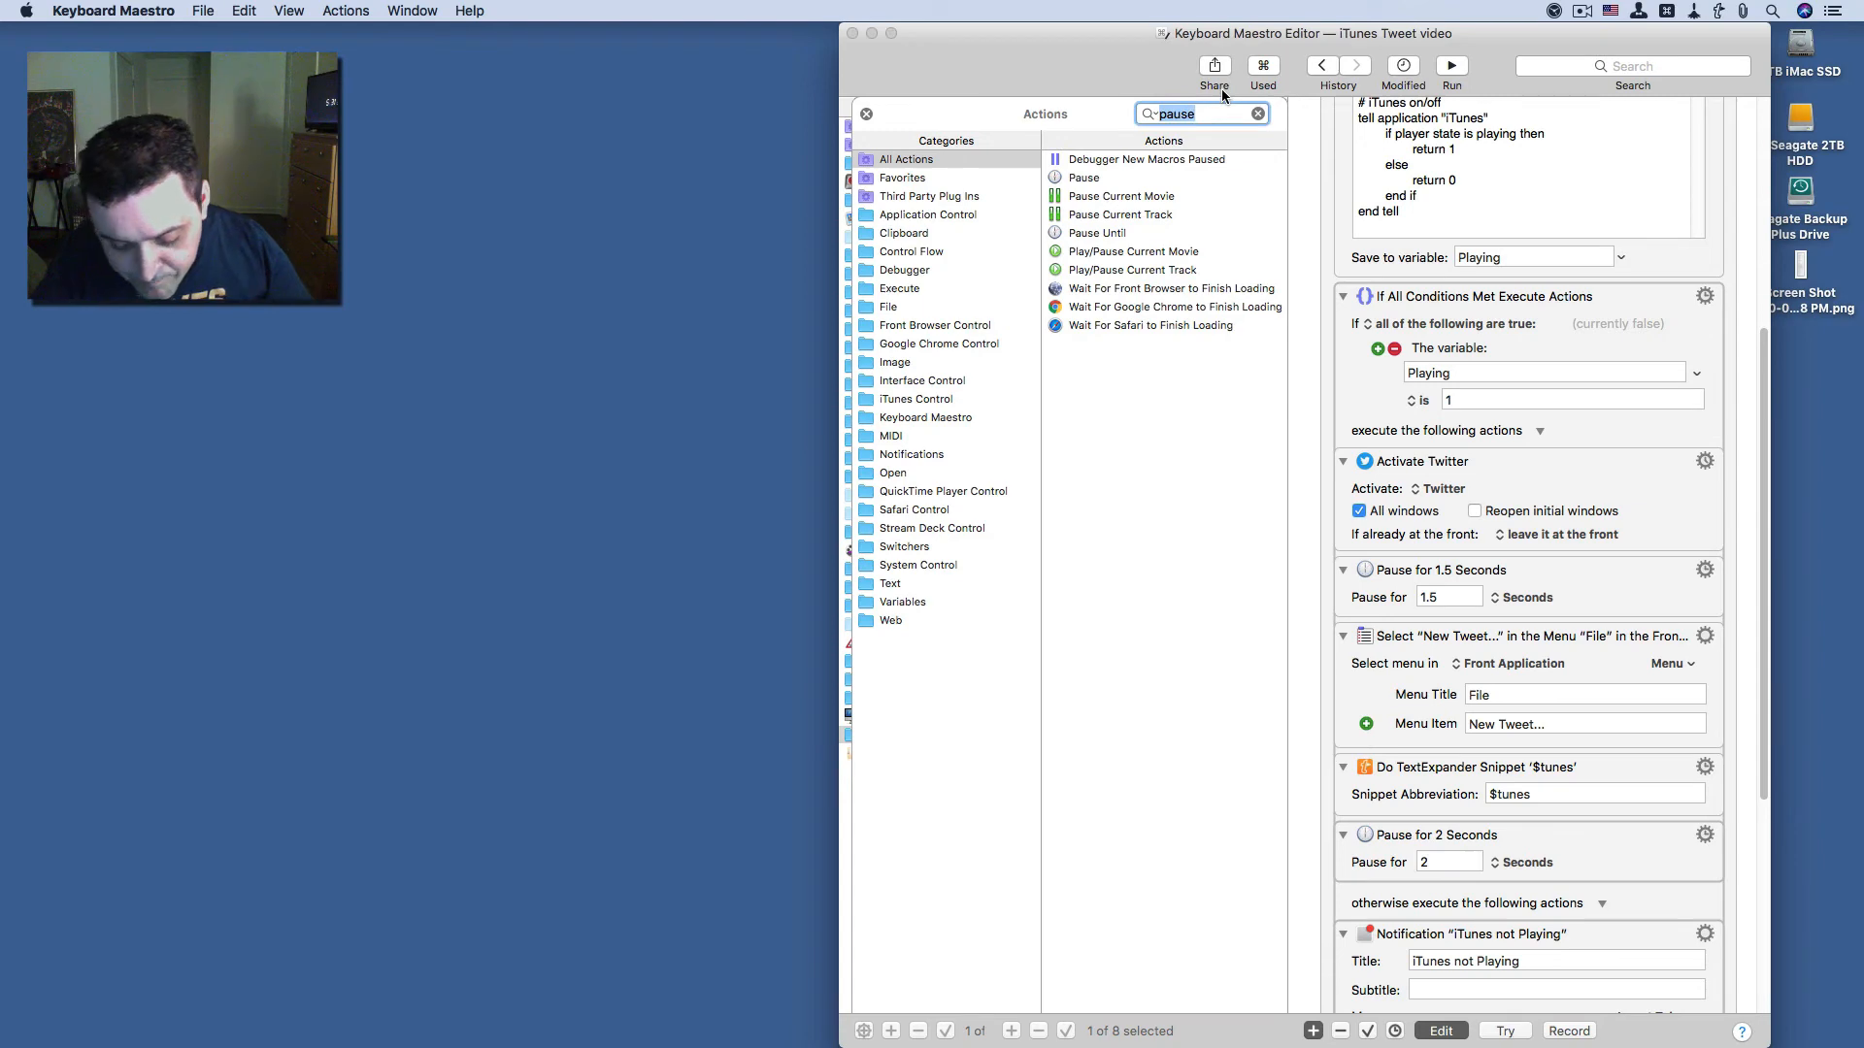
# - Find the Type a Keystroke action with the search "keys", place it directly below the 2-second pause and set its keystroke to Command-Return
pyautogui.write('key')
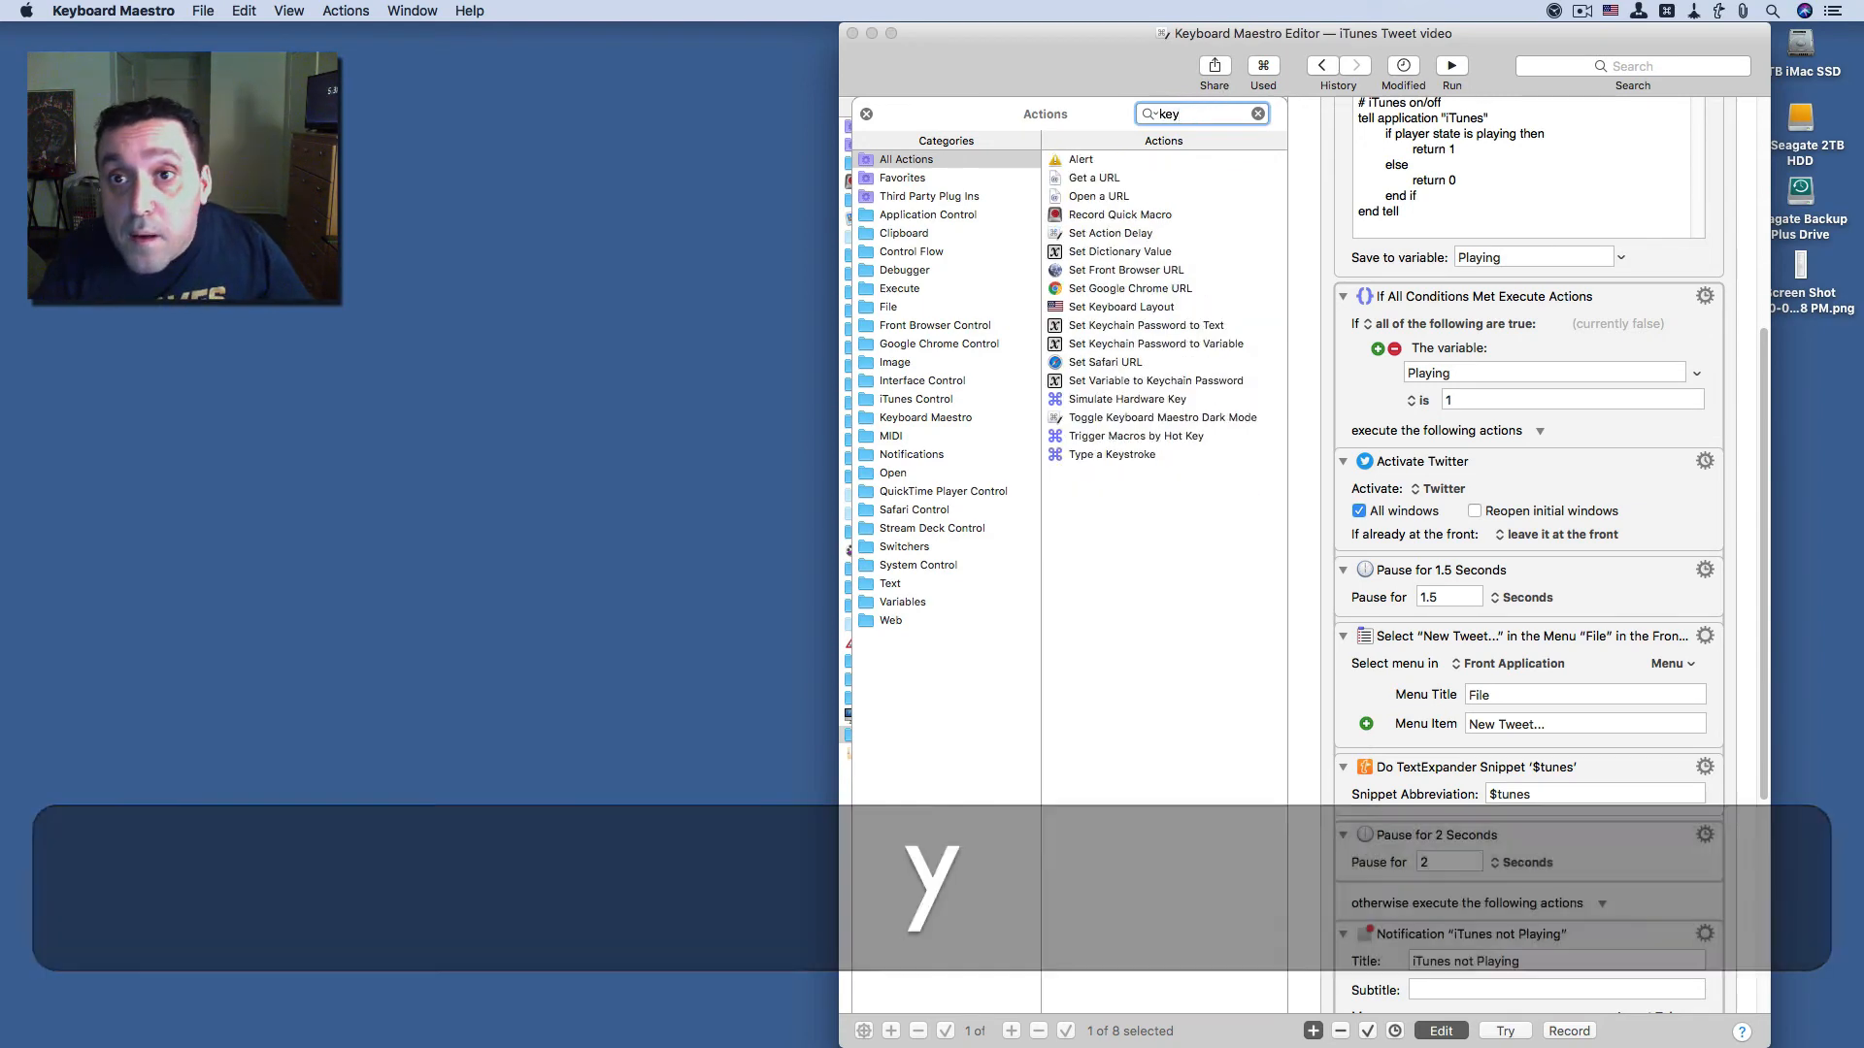
pyautogui.write('s')
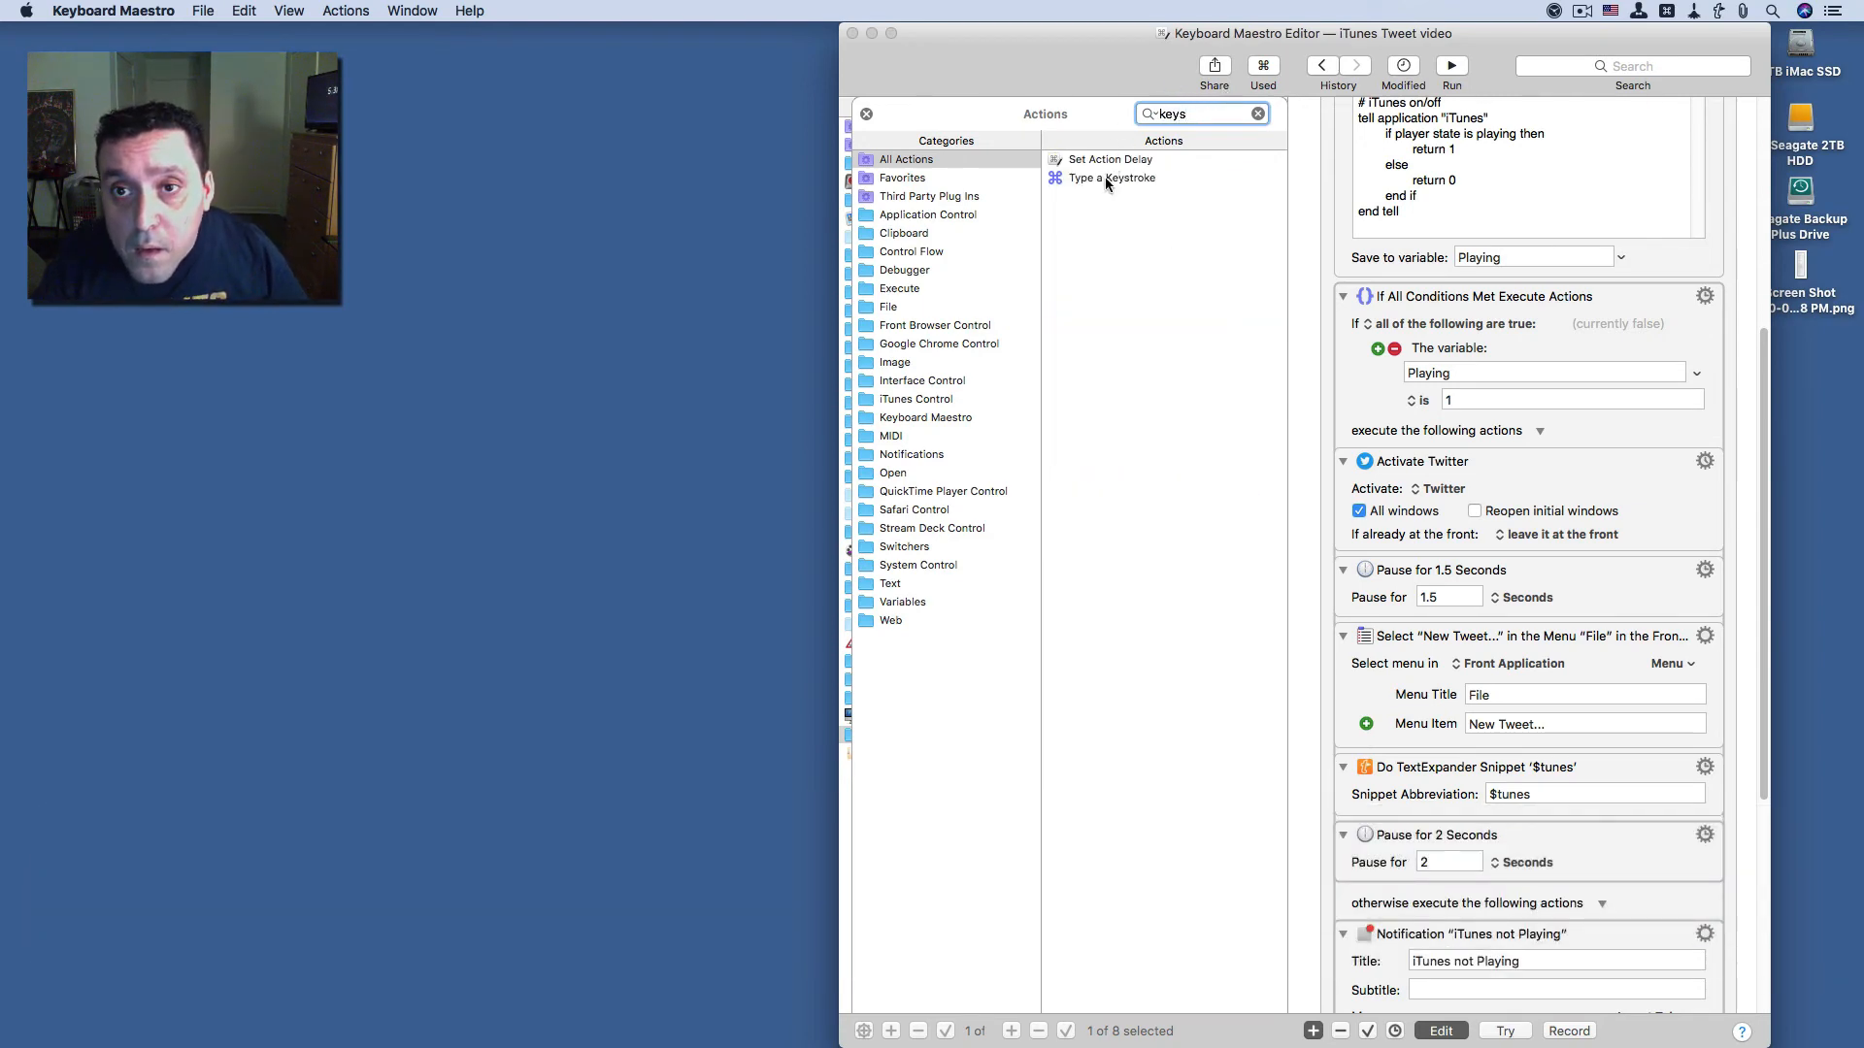
pyautogui.moveTo(1104, 177); pyautogui.dragTo(1488, 879)
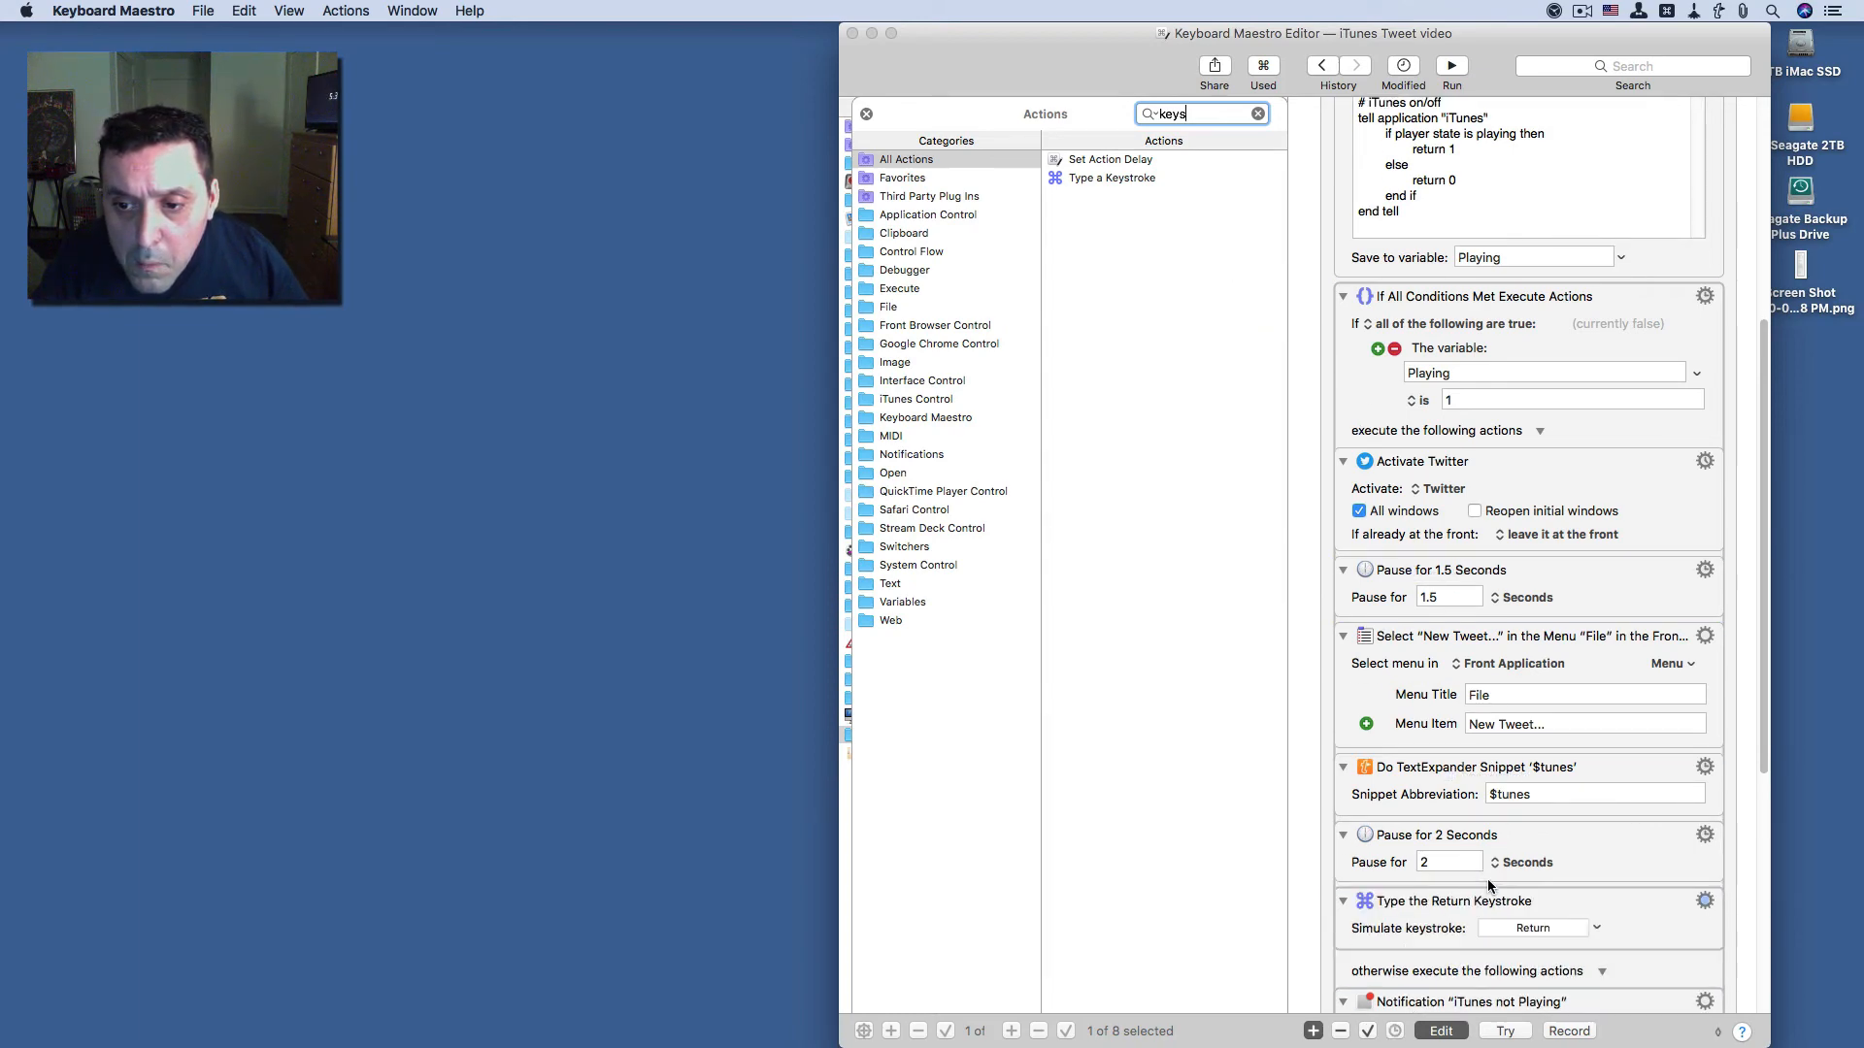
pyautogui.click(1524, 935)
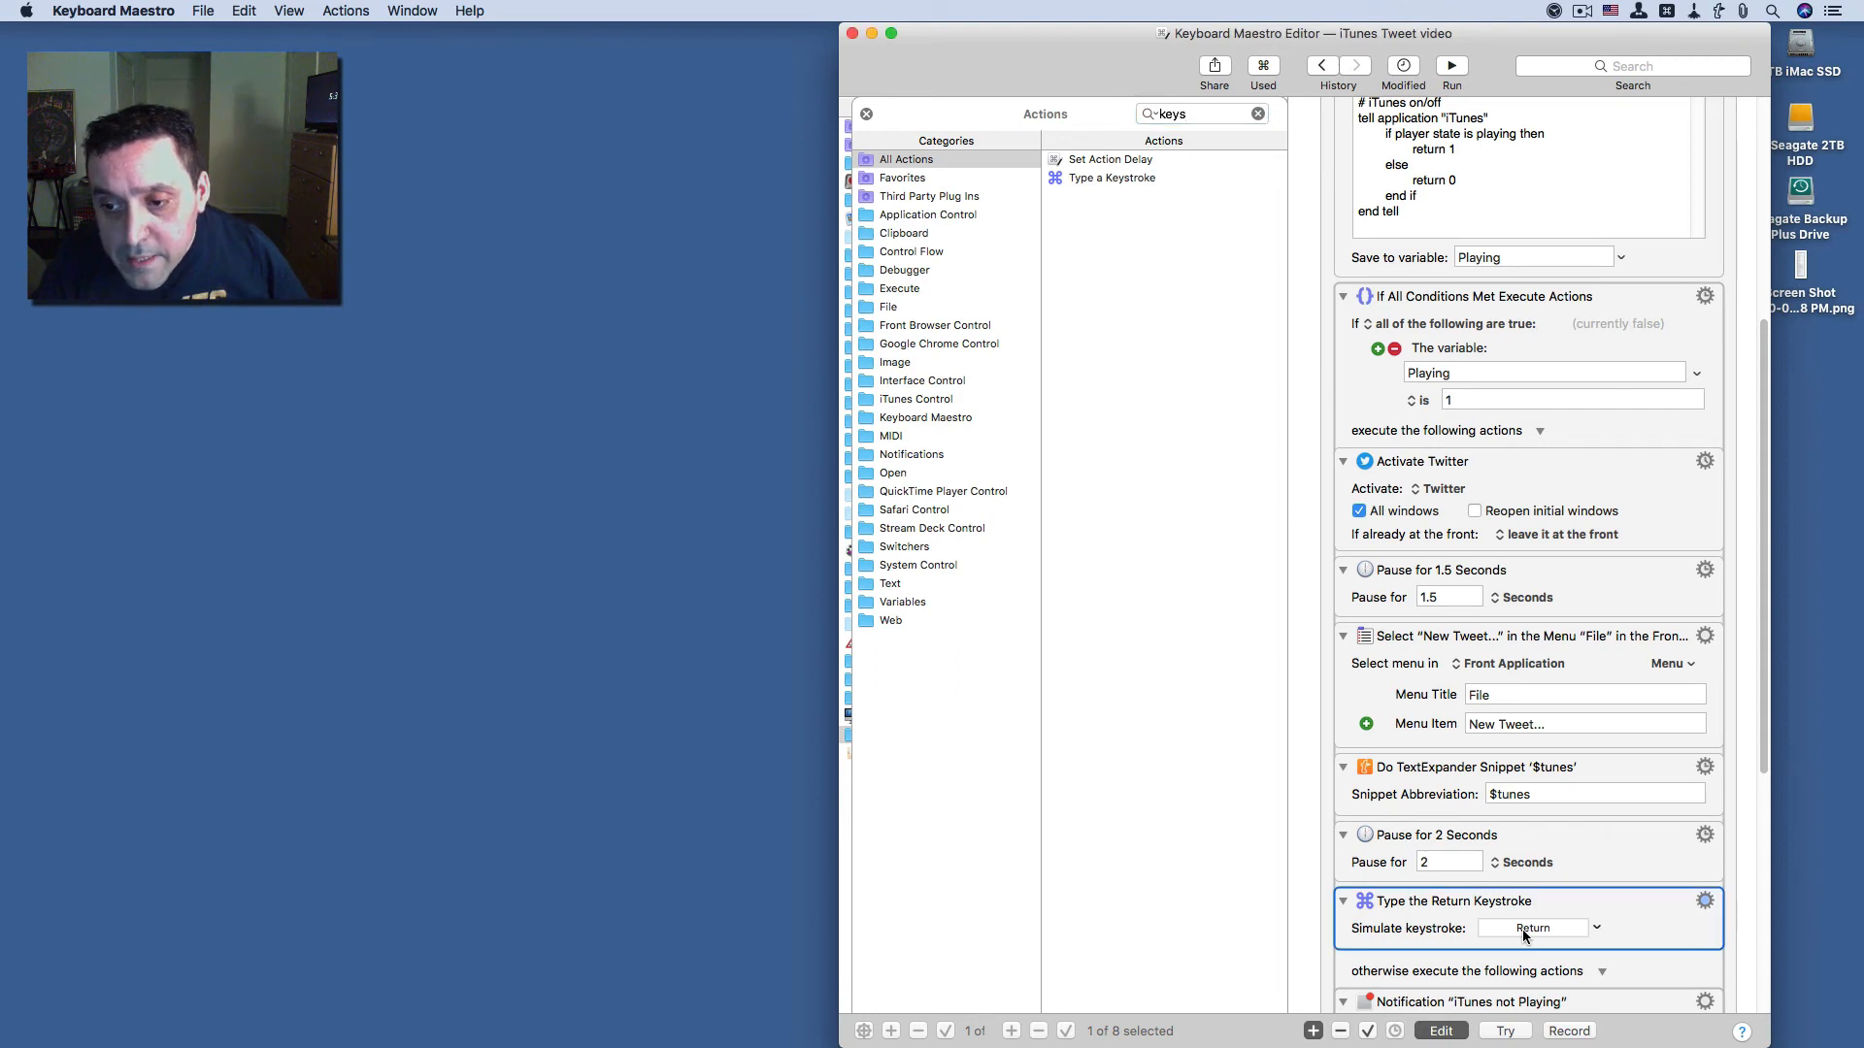
pyautogui.click(1524, 932)
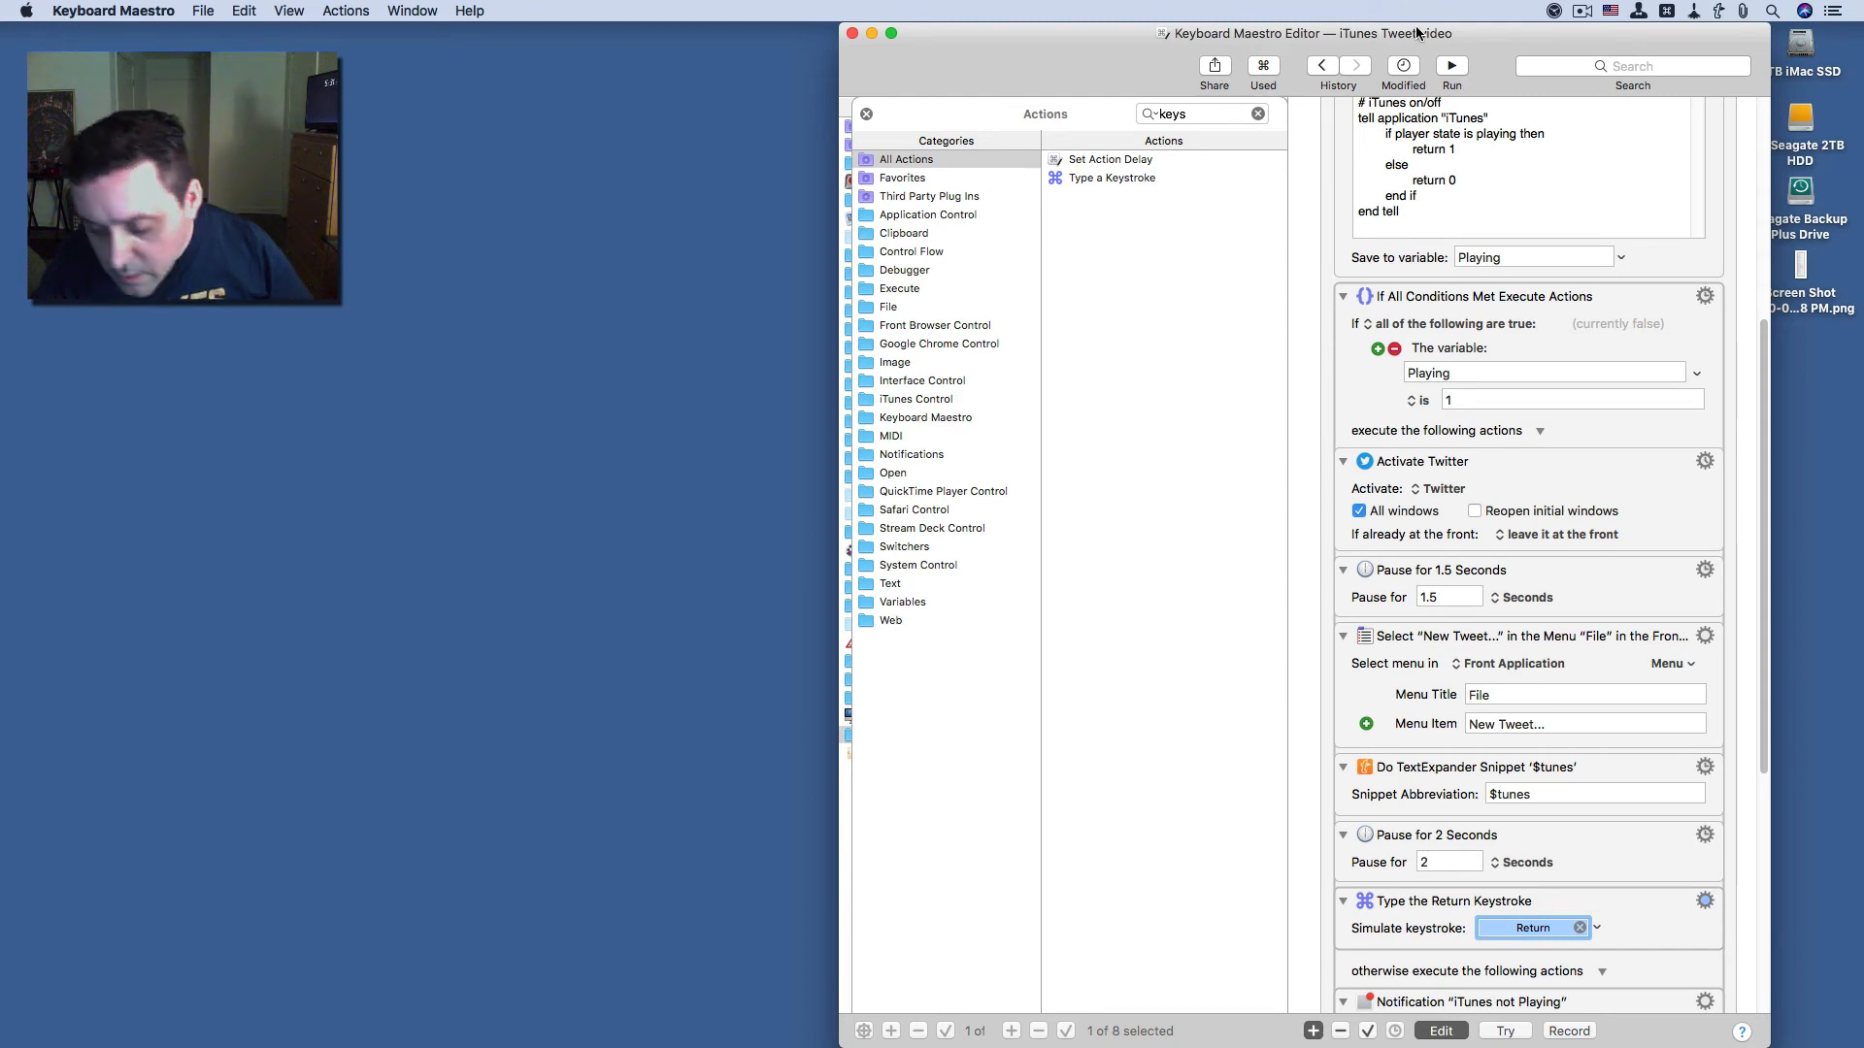
pyautogui.press('super')
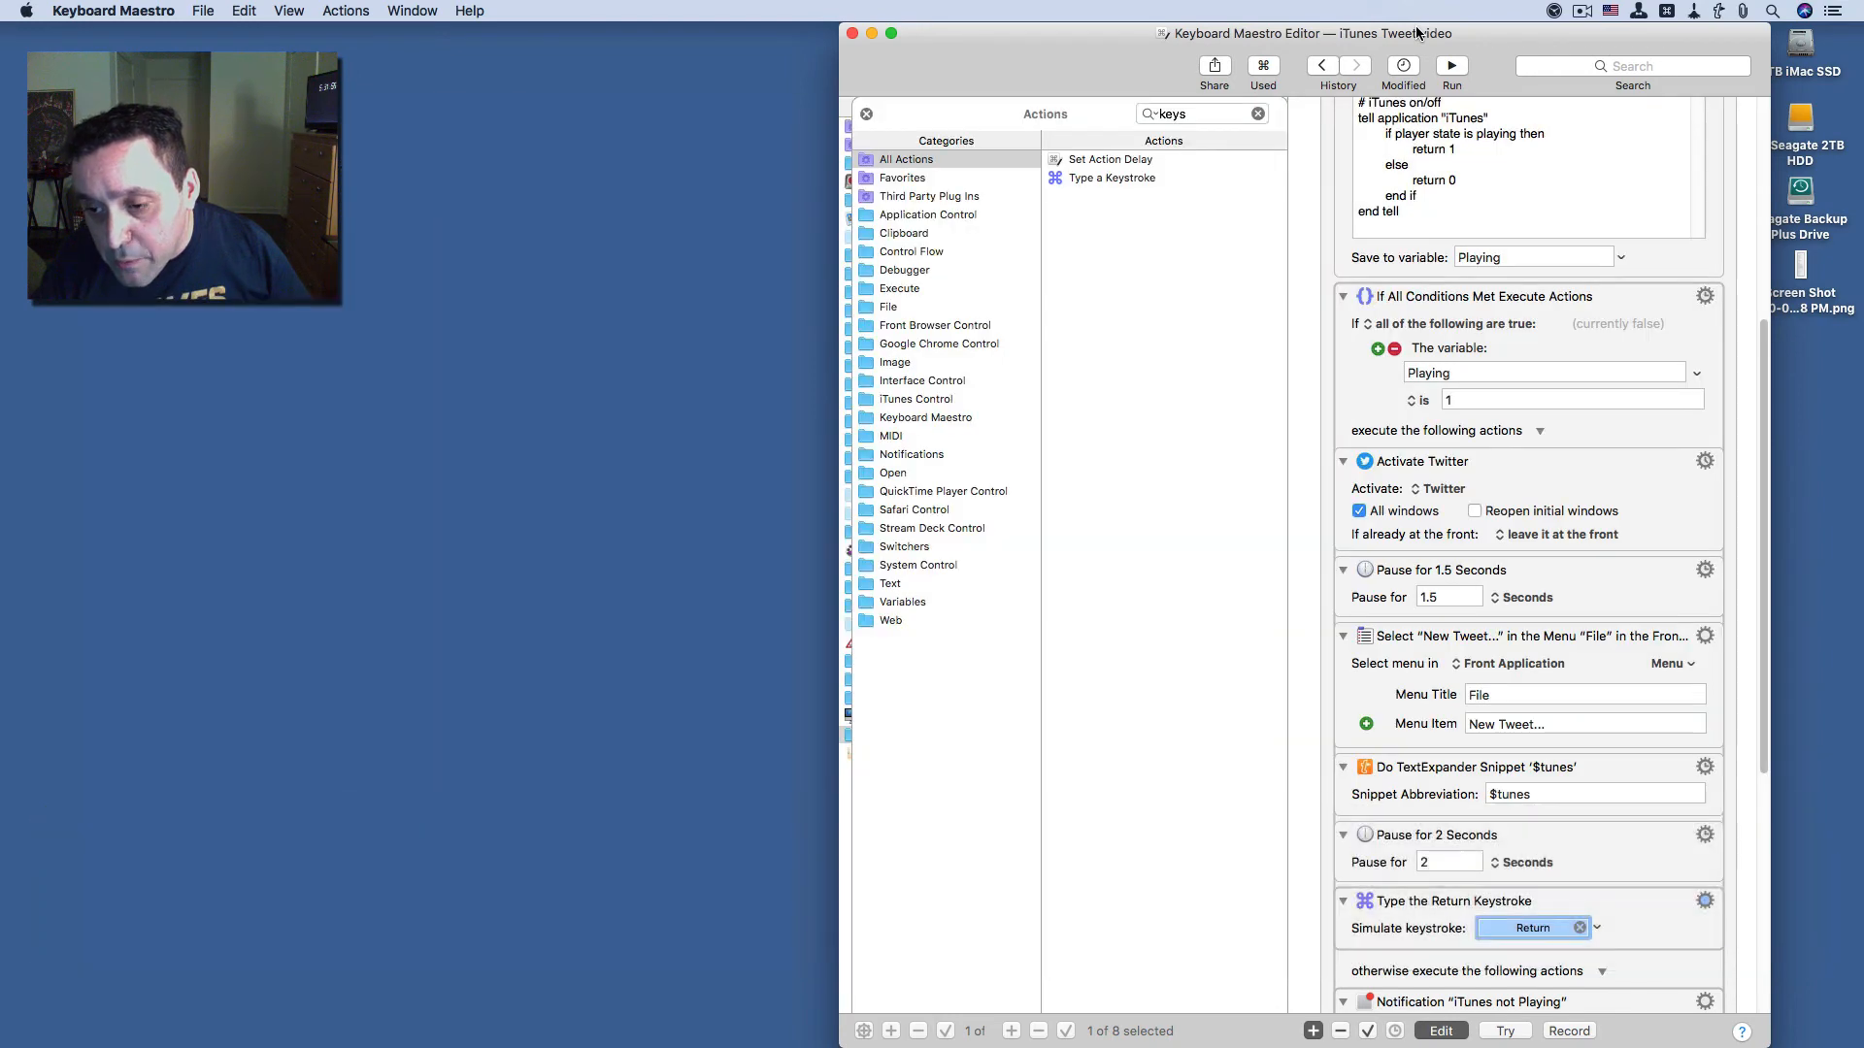
pyautogui.press('super+Return')
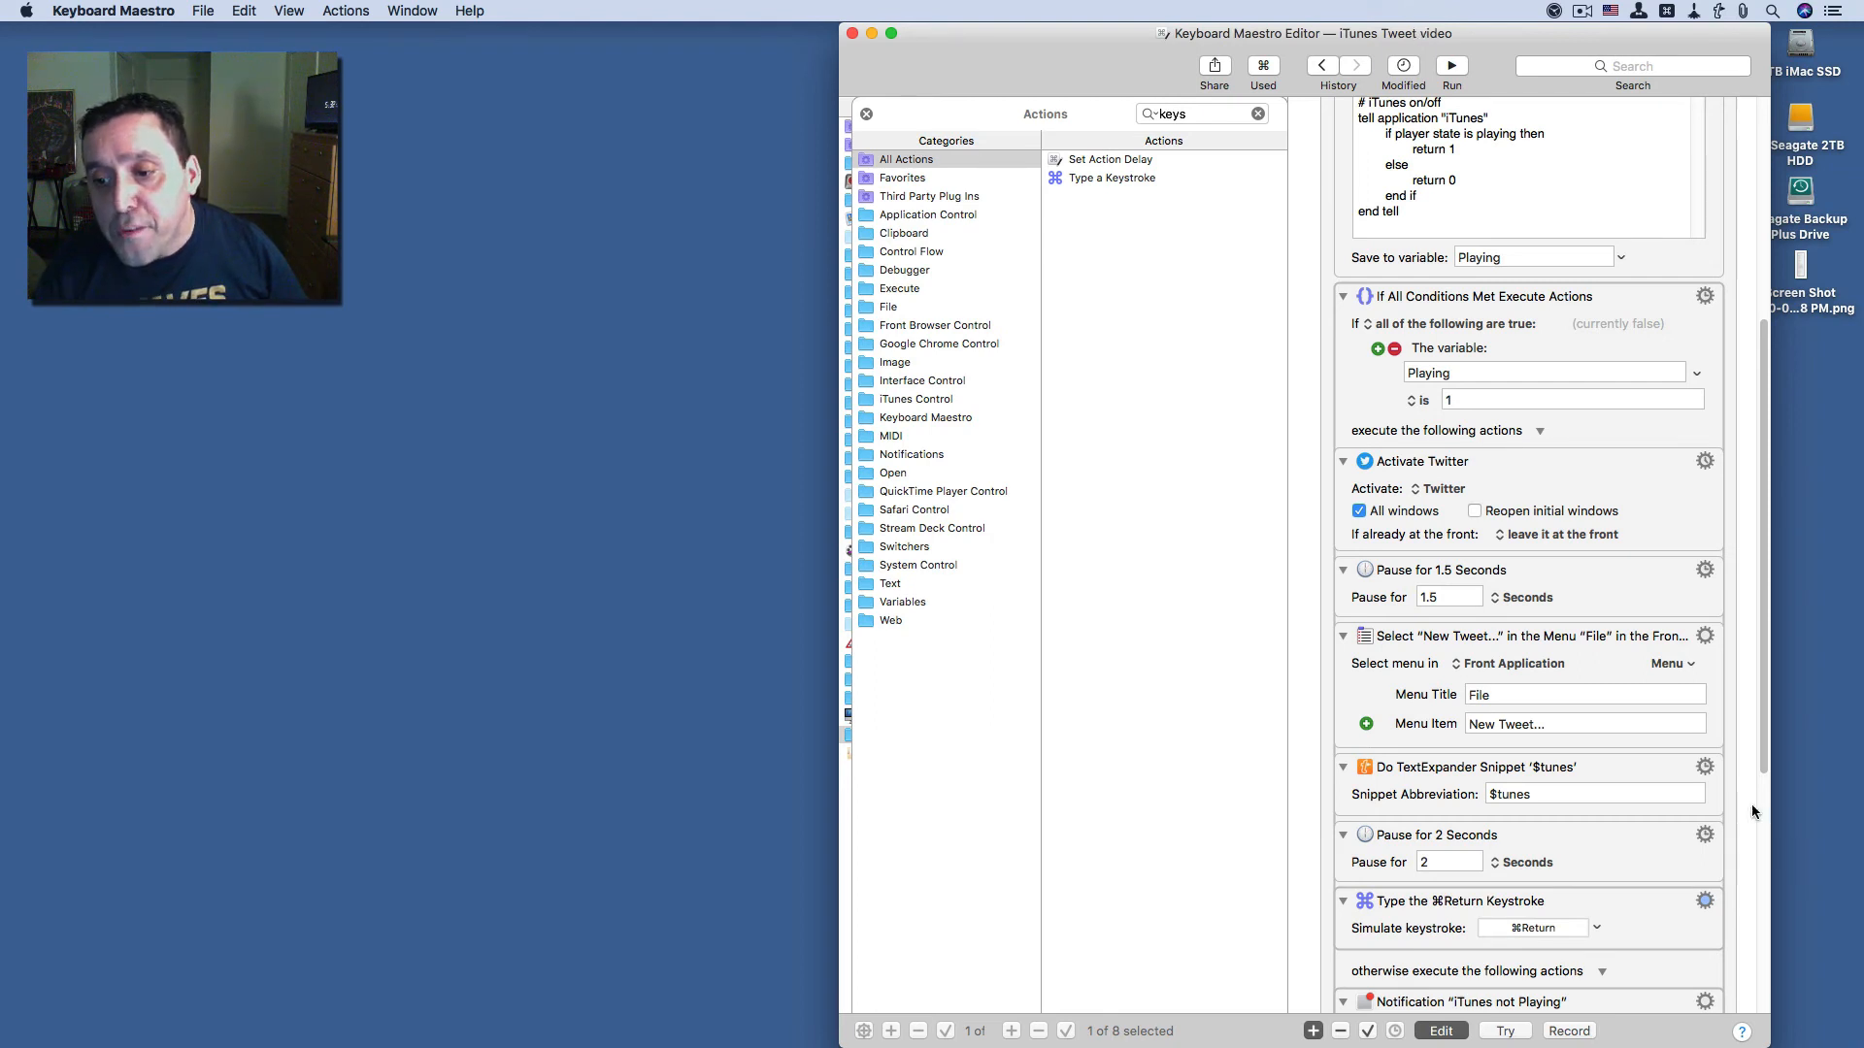
# - Review the macro's actions, finish editing the iTunes Tweet video macro and close the editor window
pyautogui.scroll(4, 1617, 731)
pyautogui.scroll(6, 1617, 738)
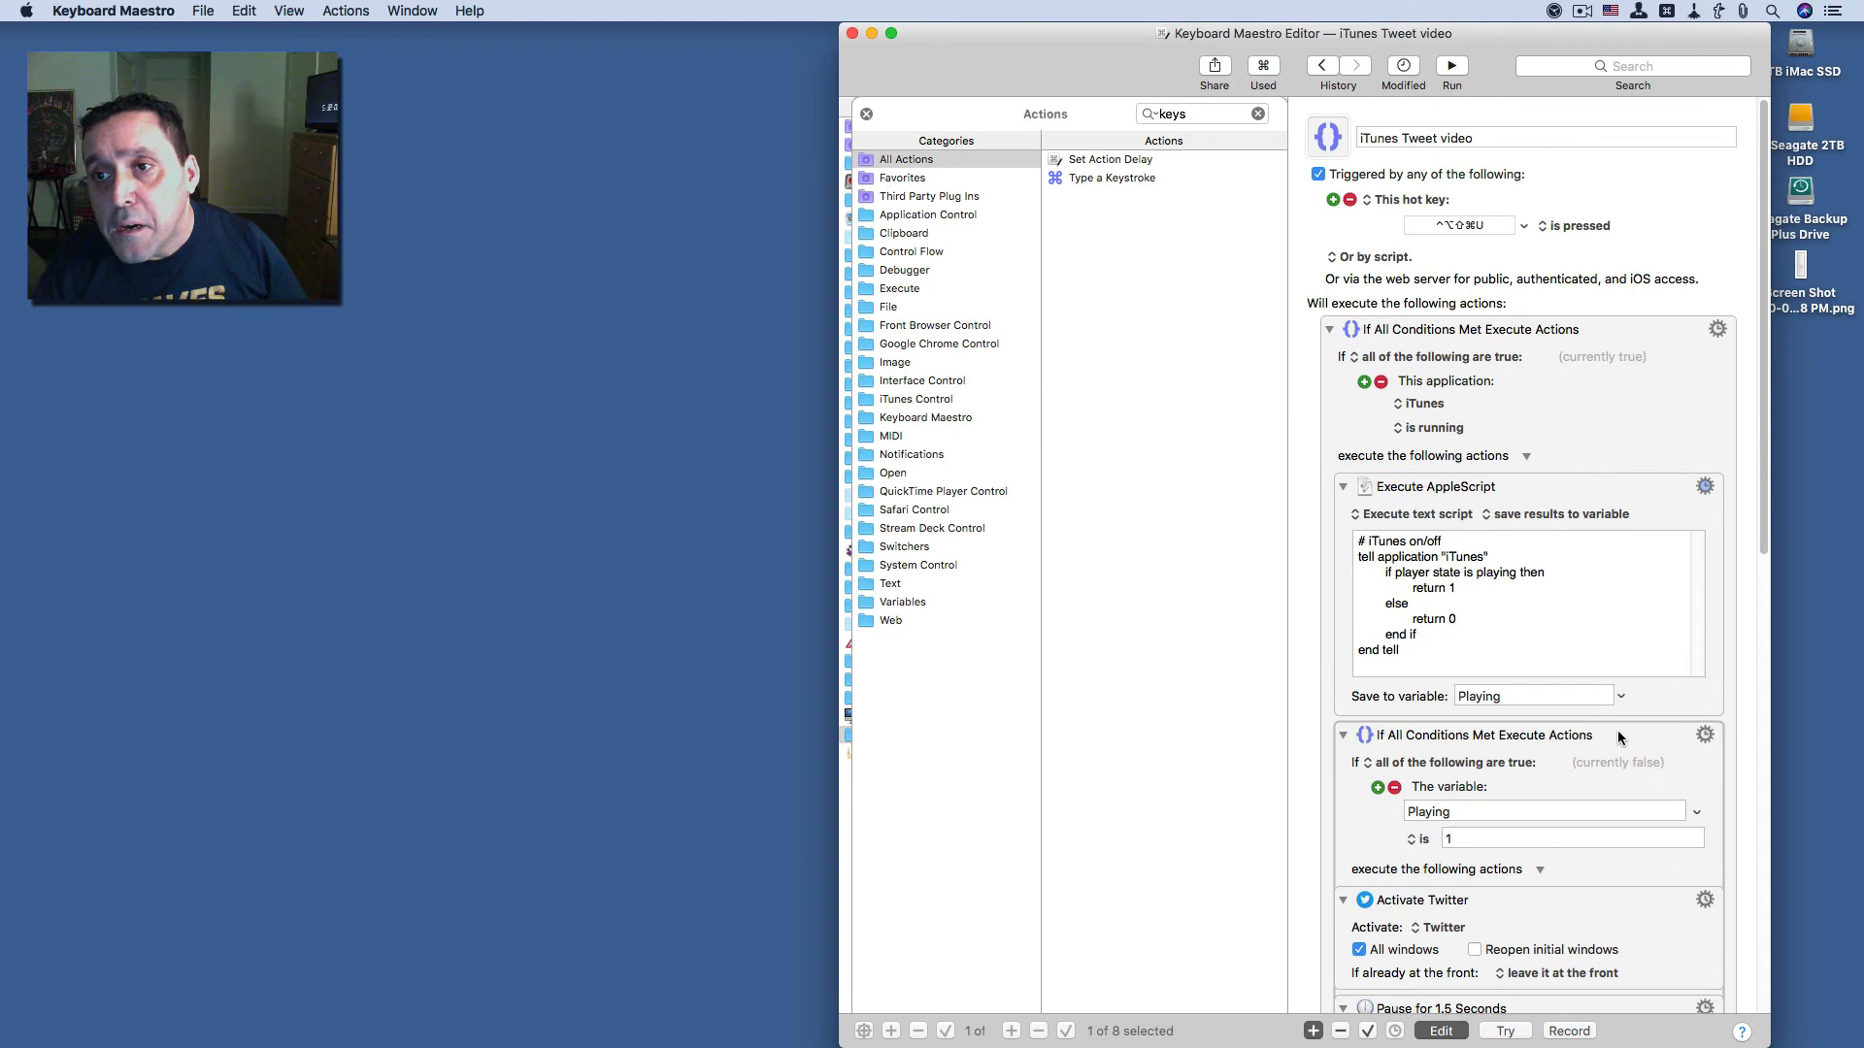
pyautogui.scroll(-5, 1617, 730)
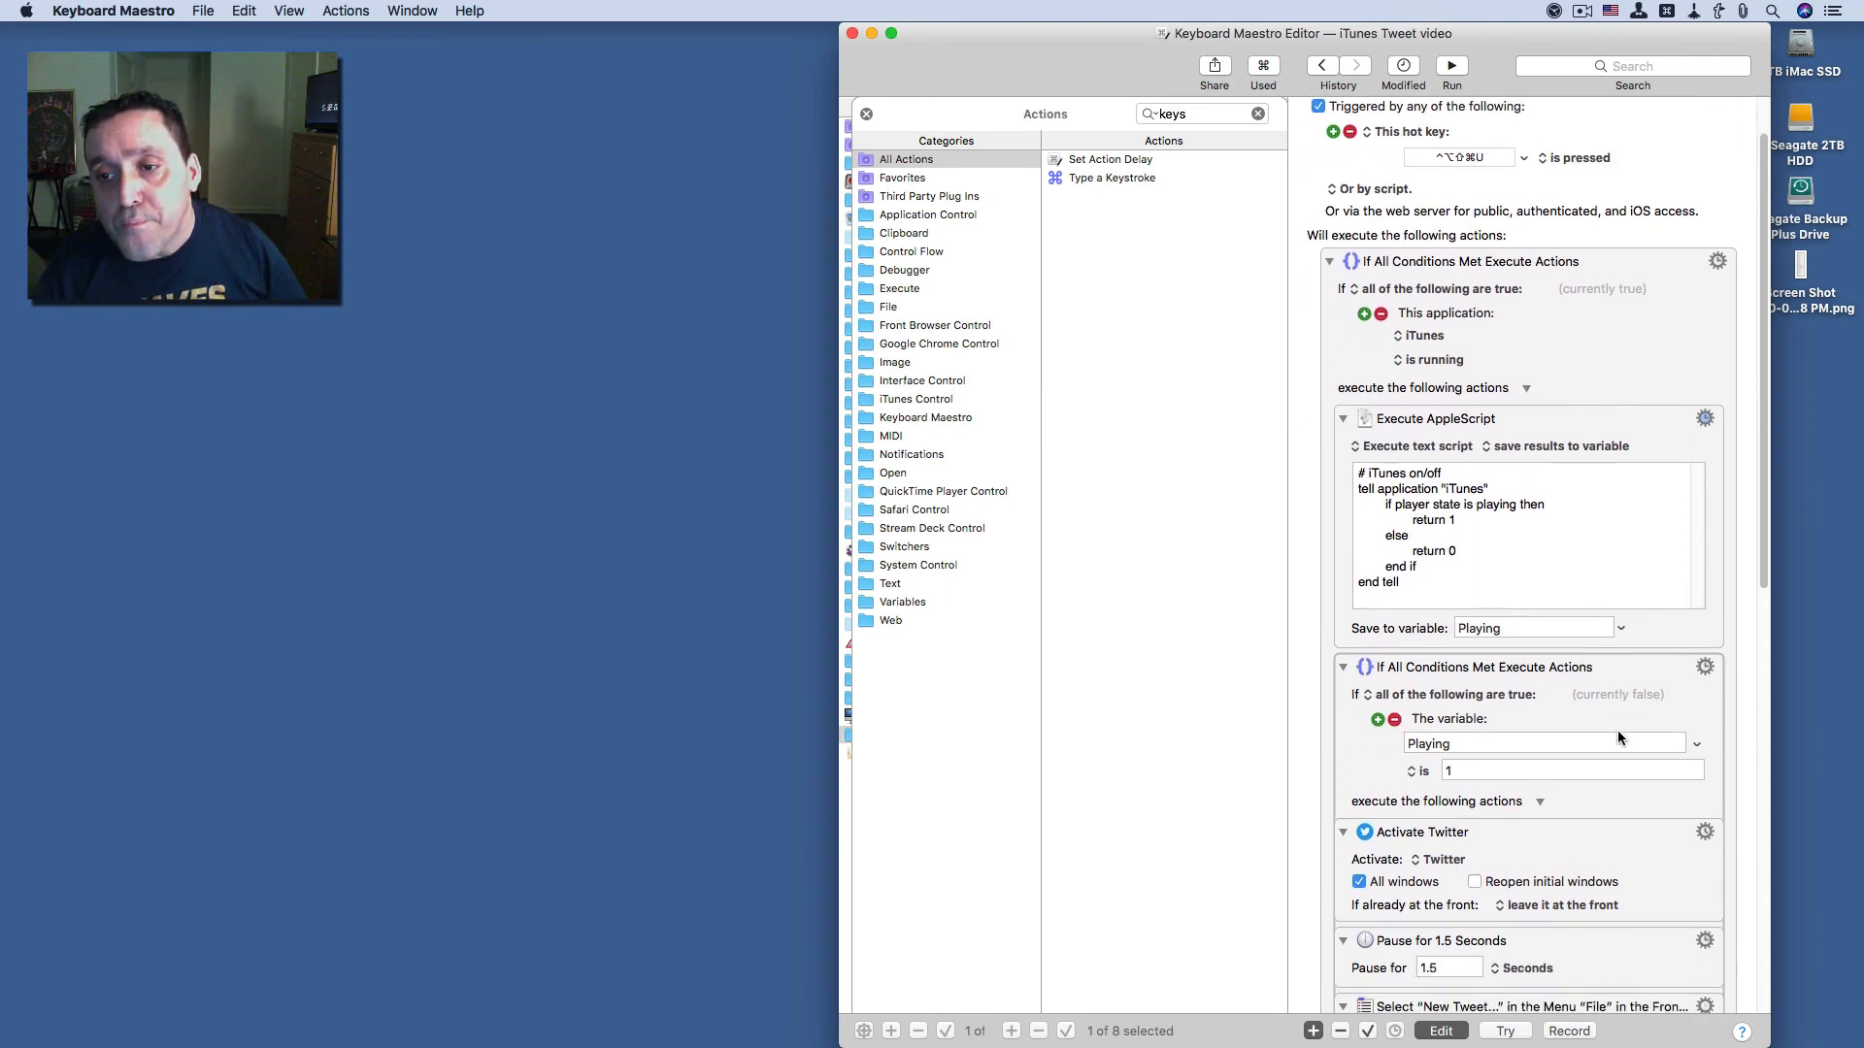
pyautogui.scroll(-10, 1617, 730)
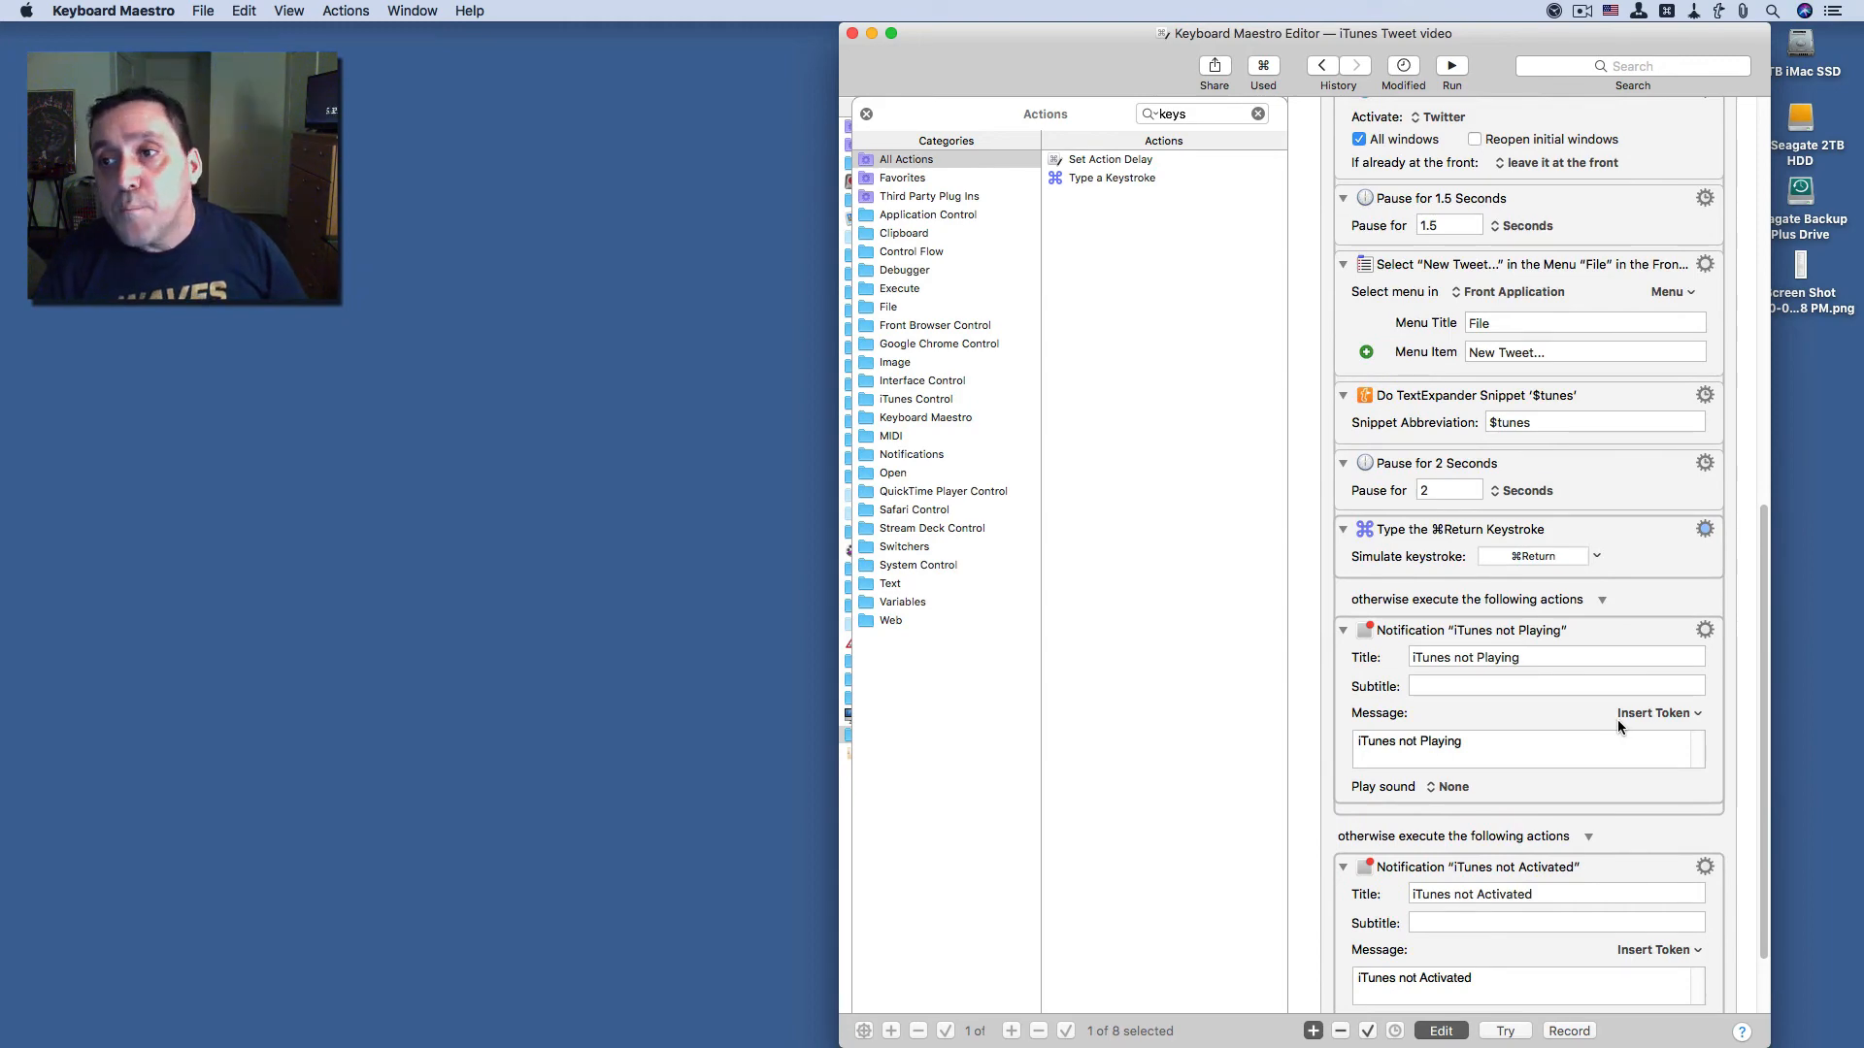
pyautogui.scroll(1, 1617, 720)
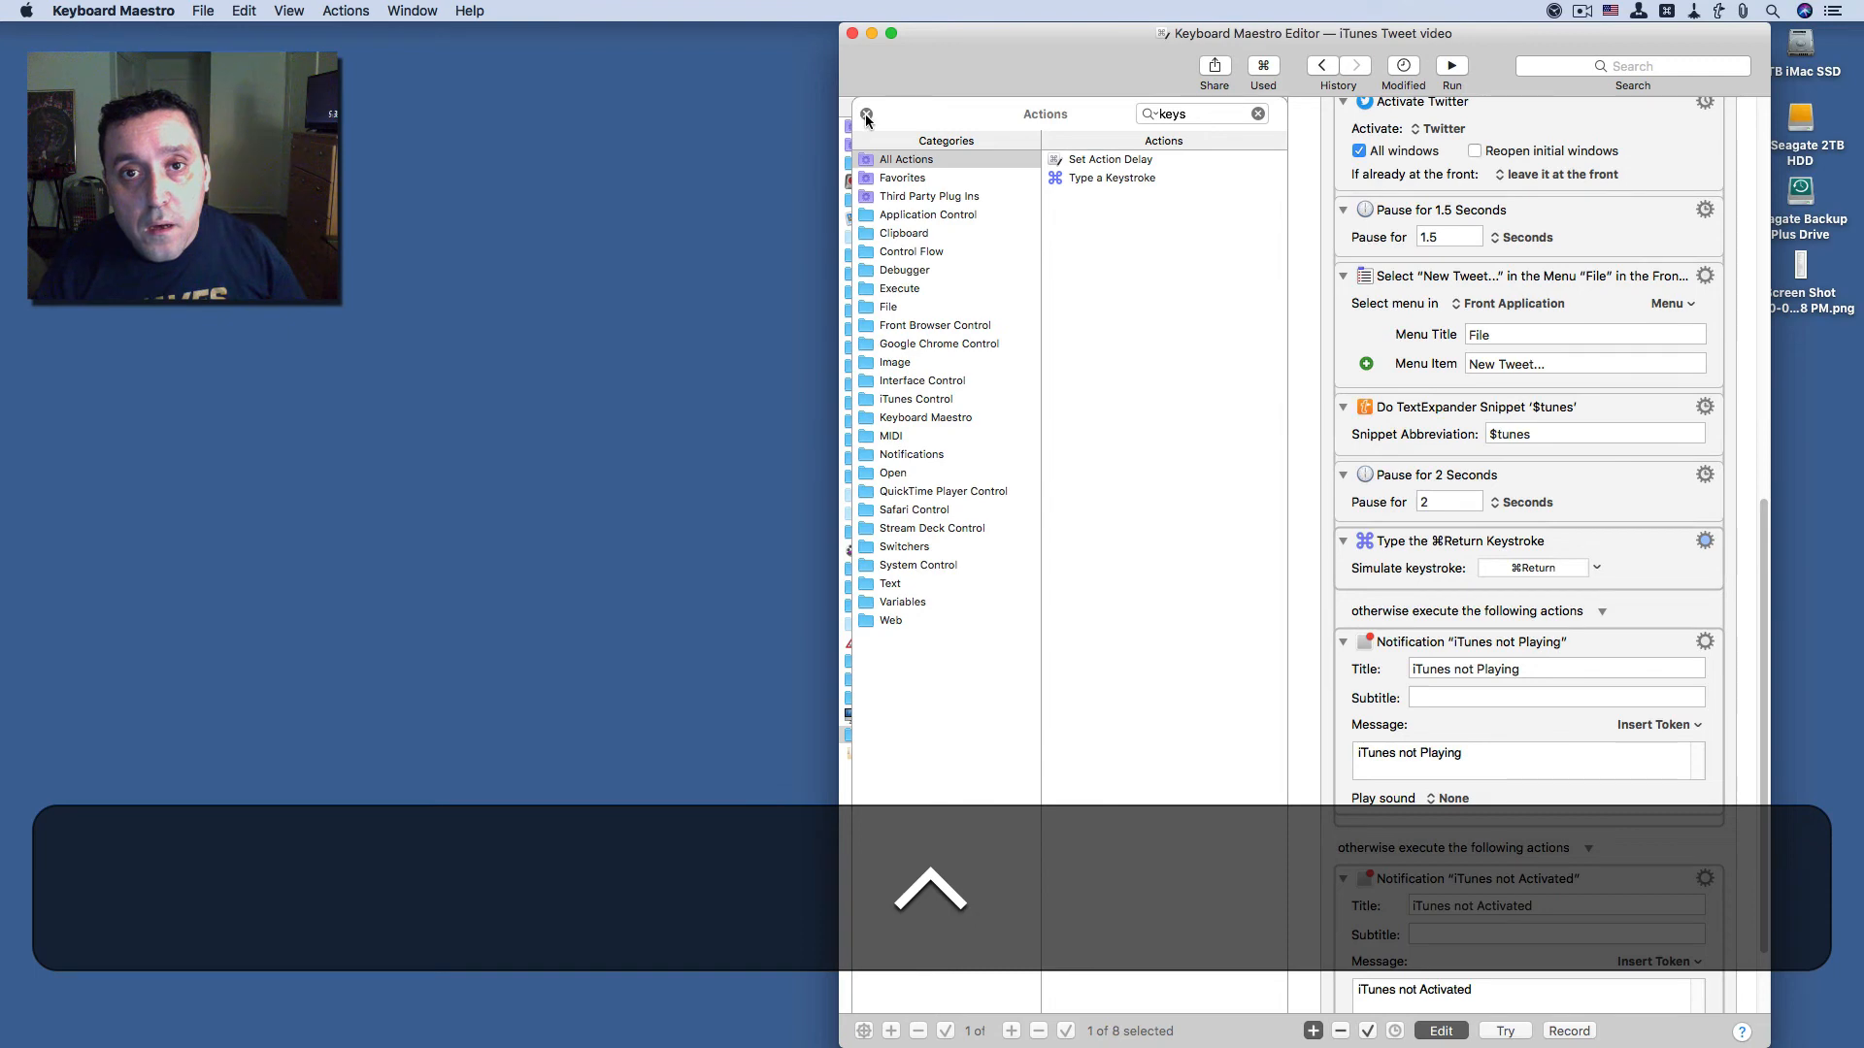
pyautogui.click(866, 114)
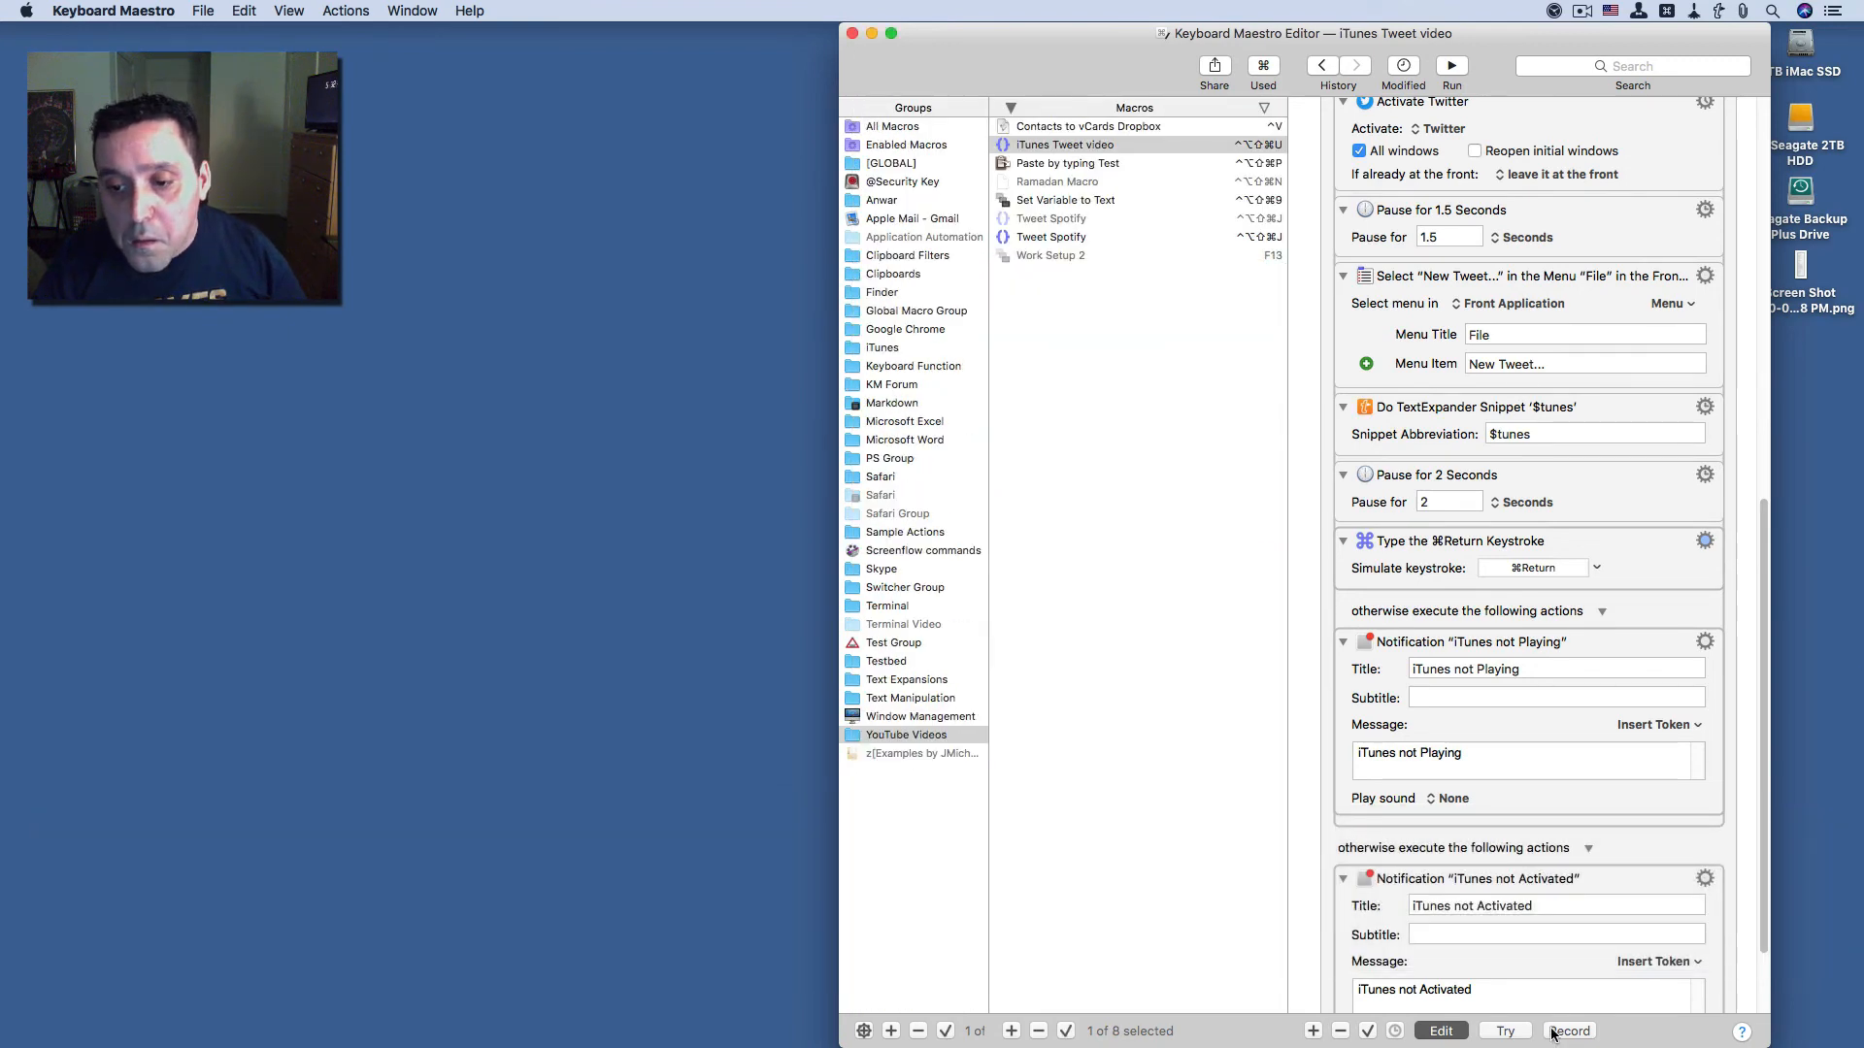
pyautogui.click(1443, 1031)
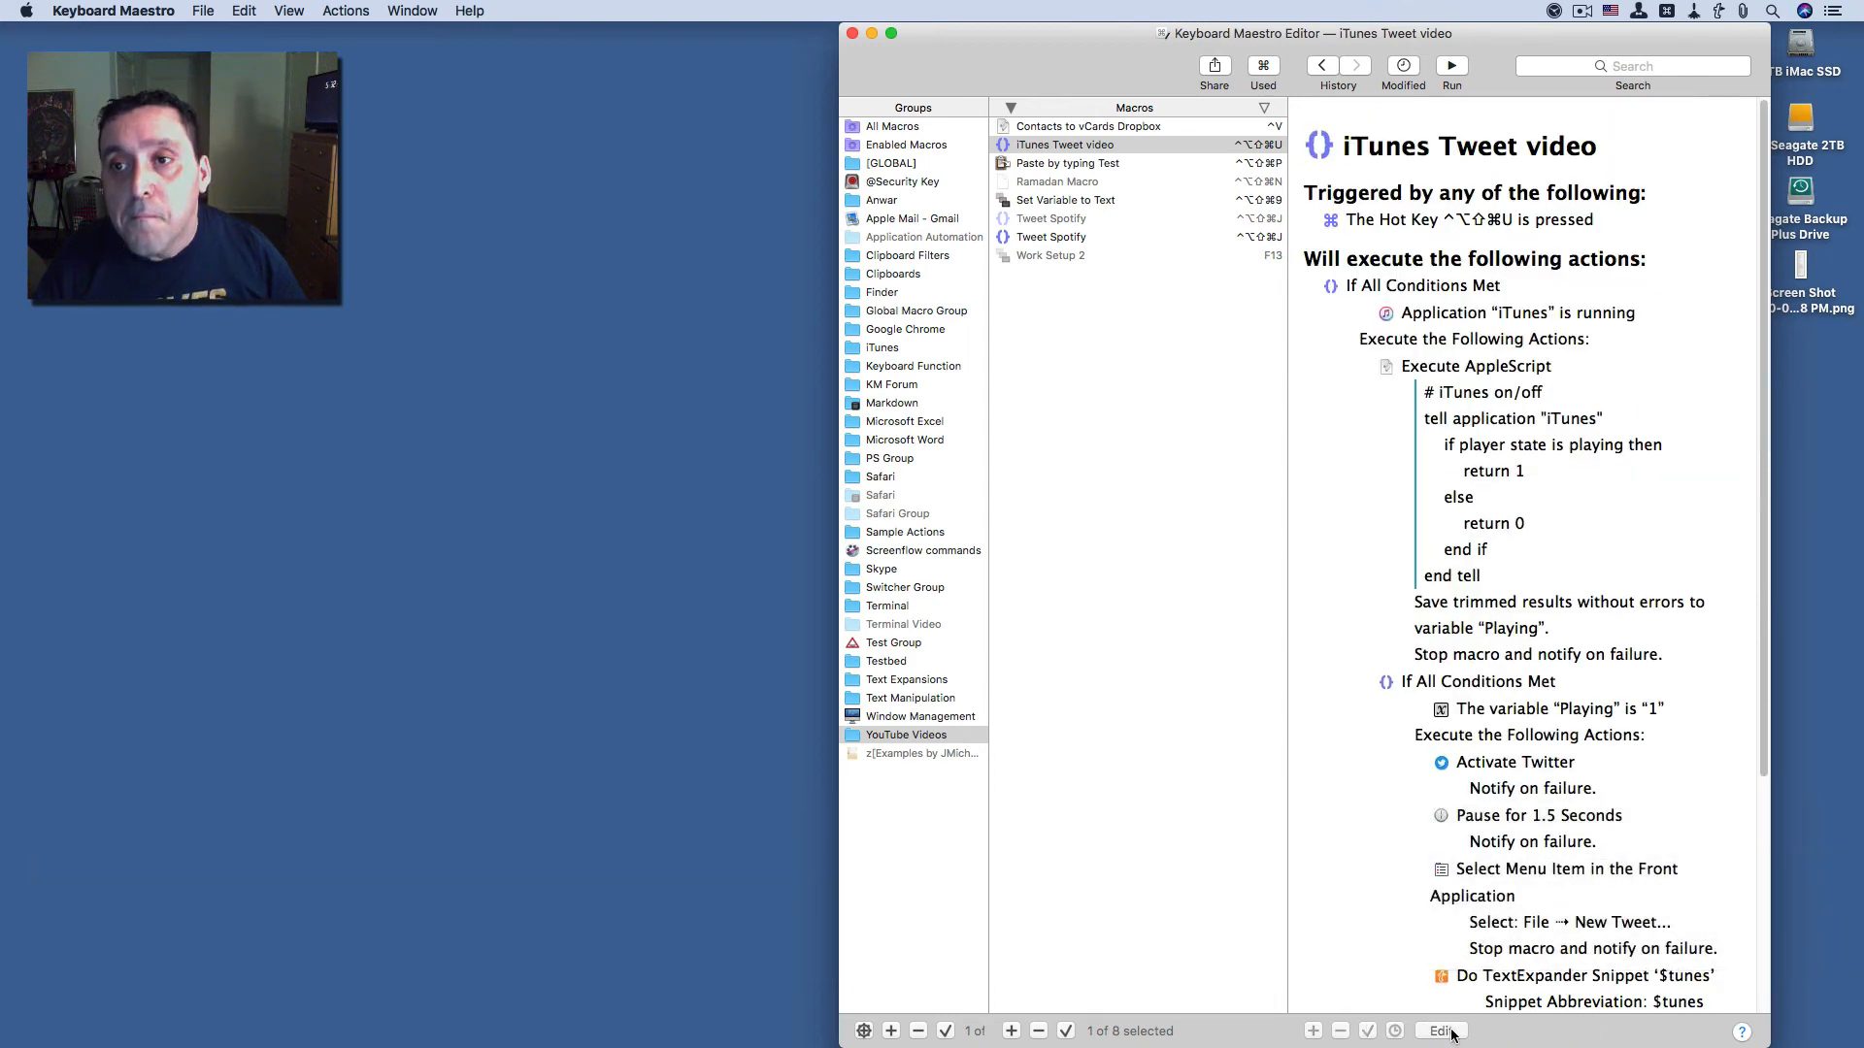
pyautogui.press('ctrl')
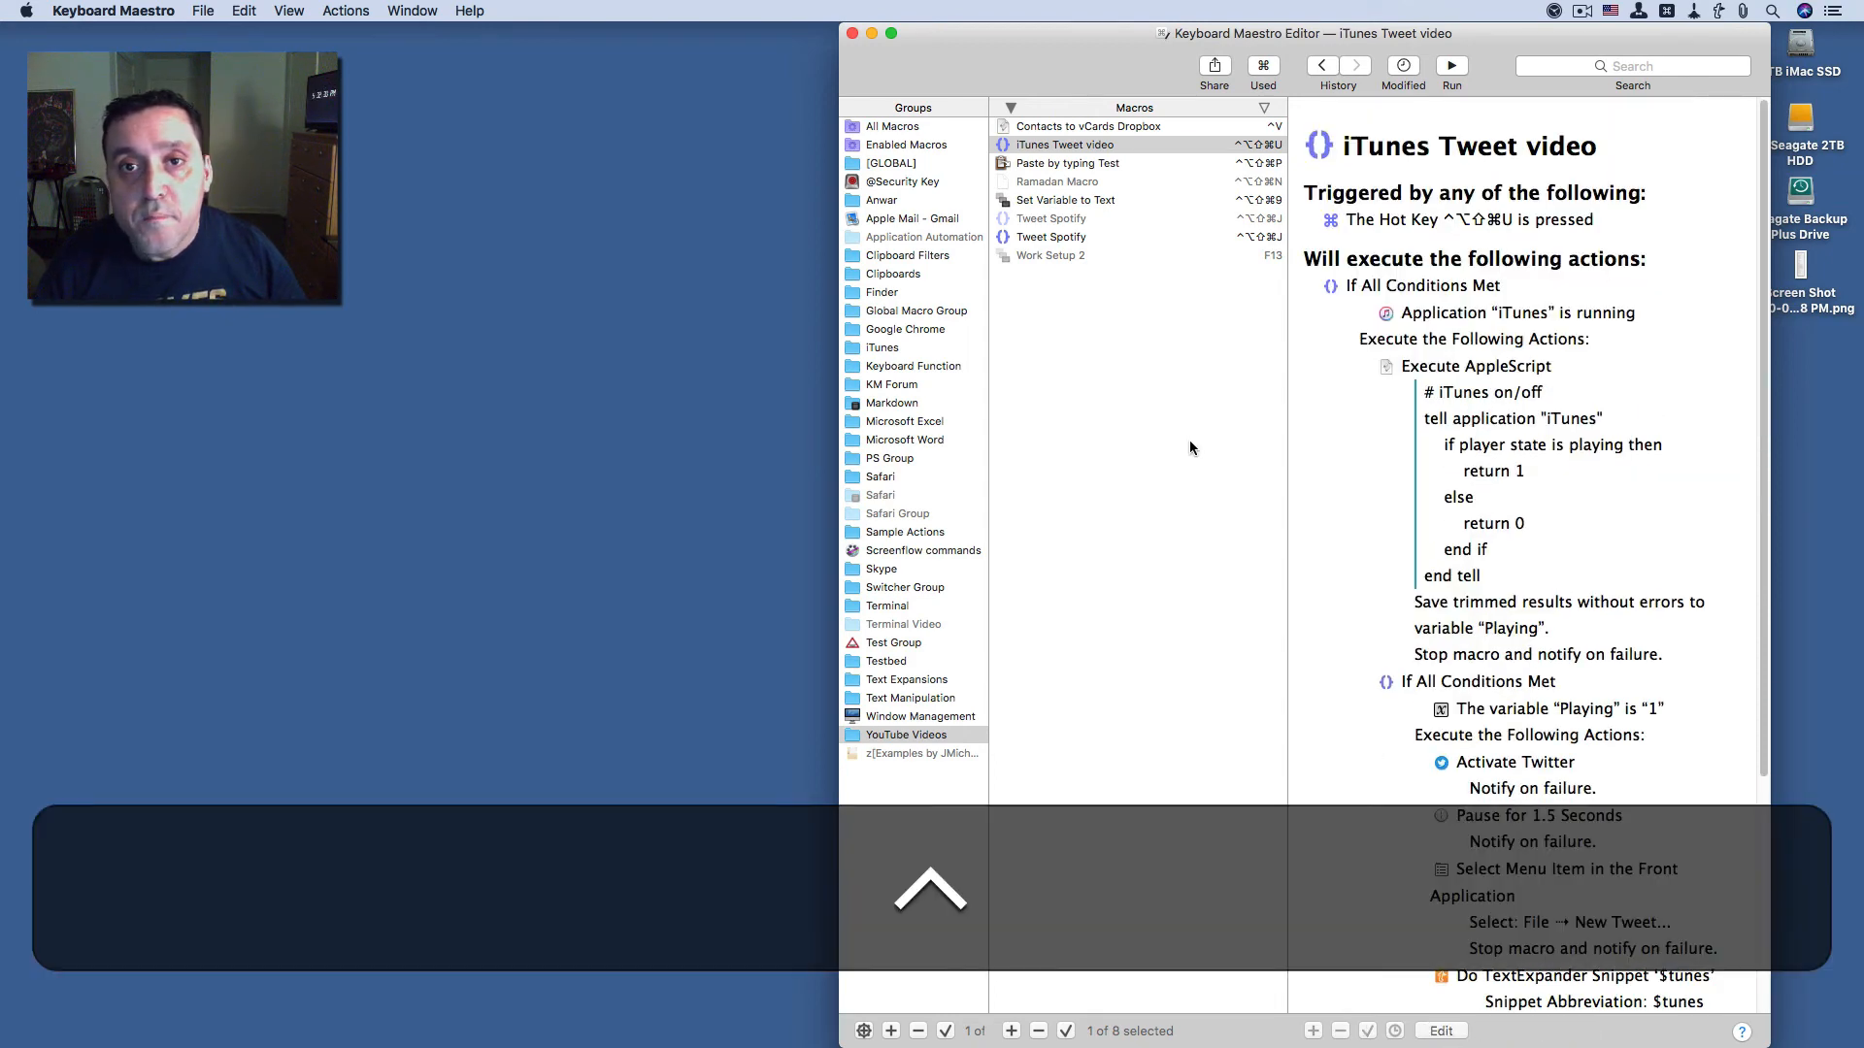
pyautogui.click(851, 34)
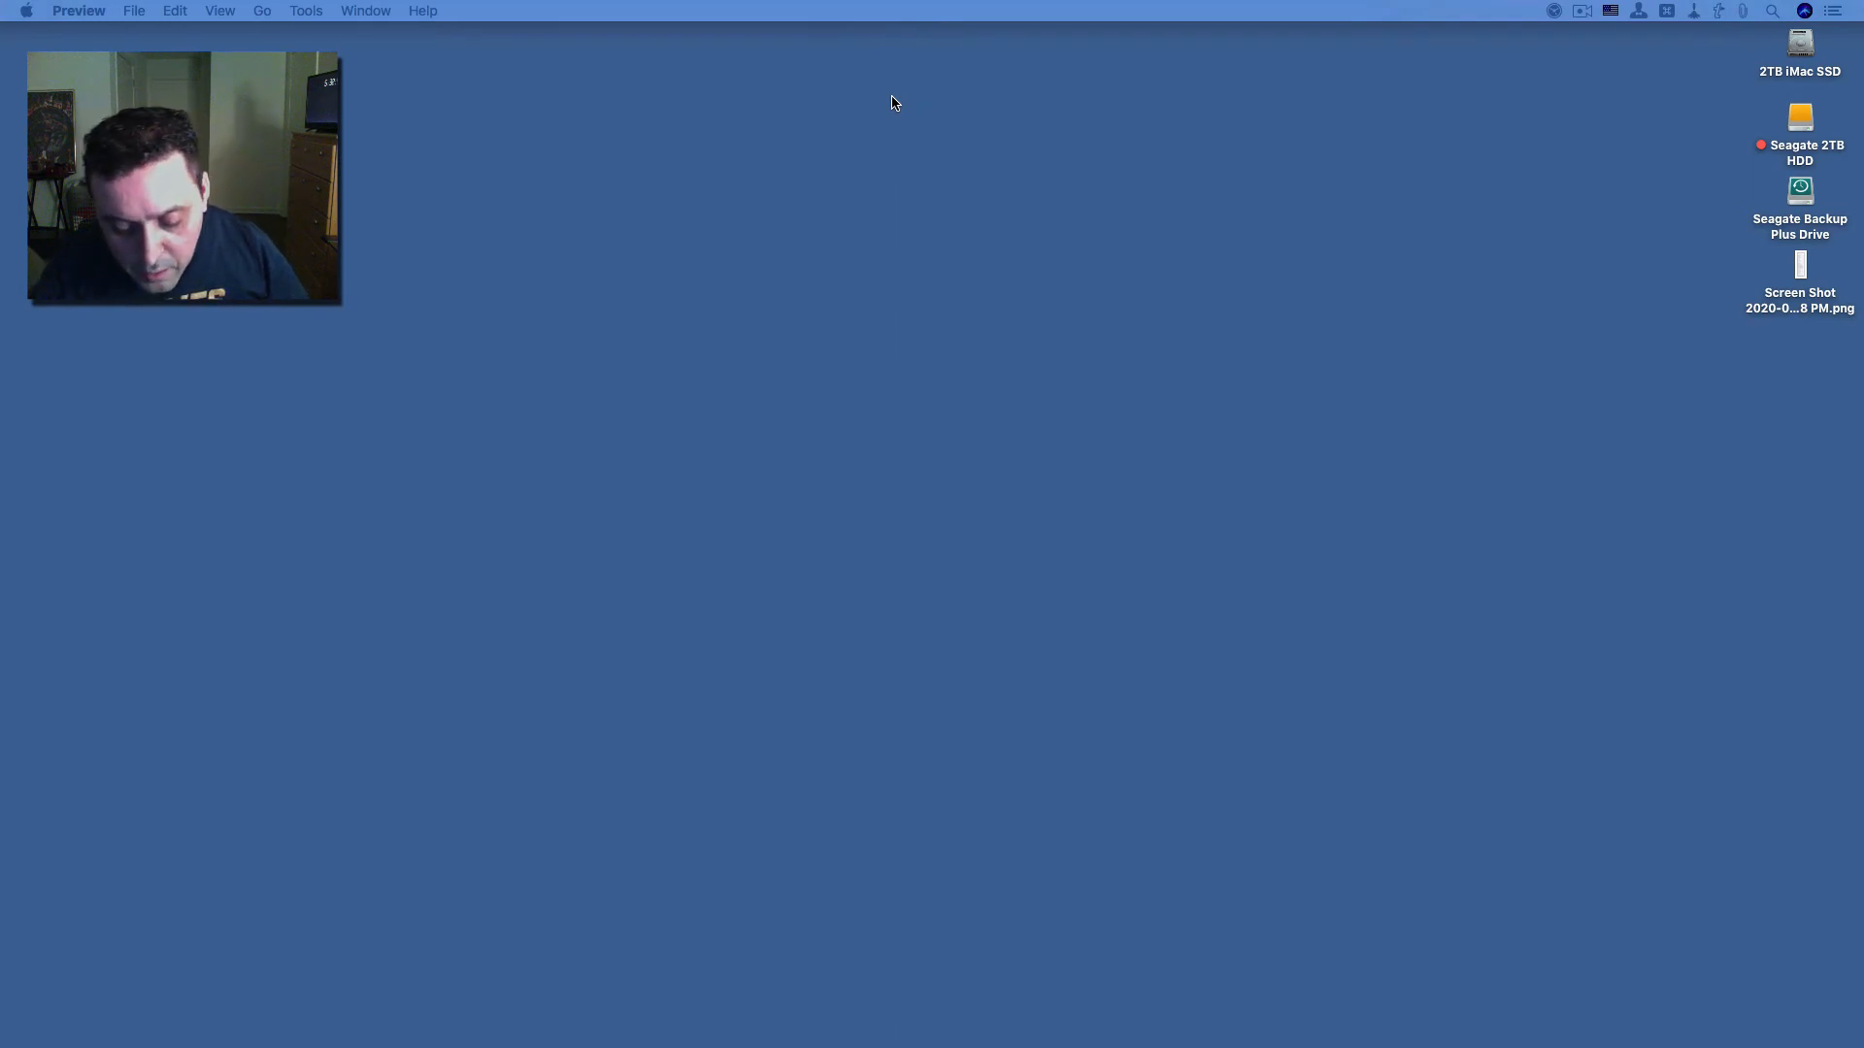
# - Test the iTunes Tweet video macro while iTunes is closed, choosing it over iTunes Final
pyautogui.press('ctrl+alt+shift+super')
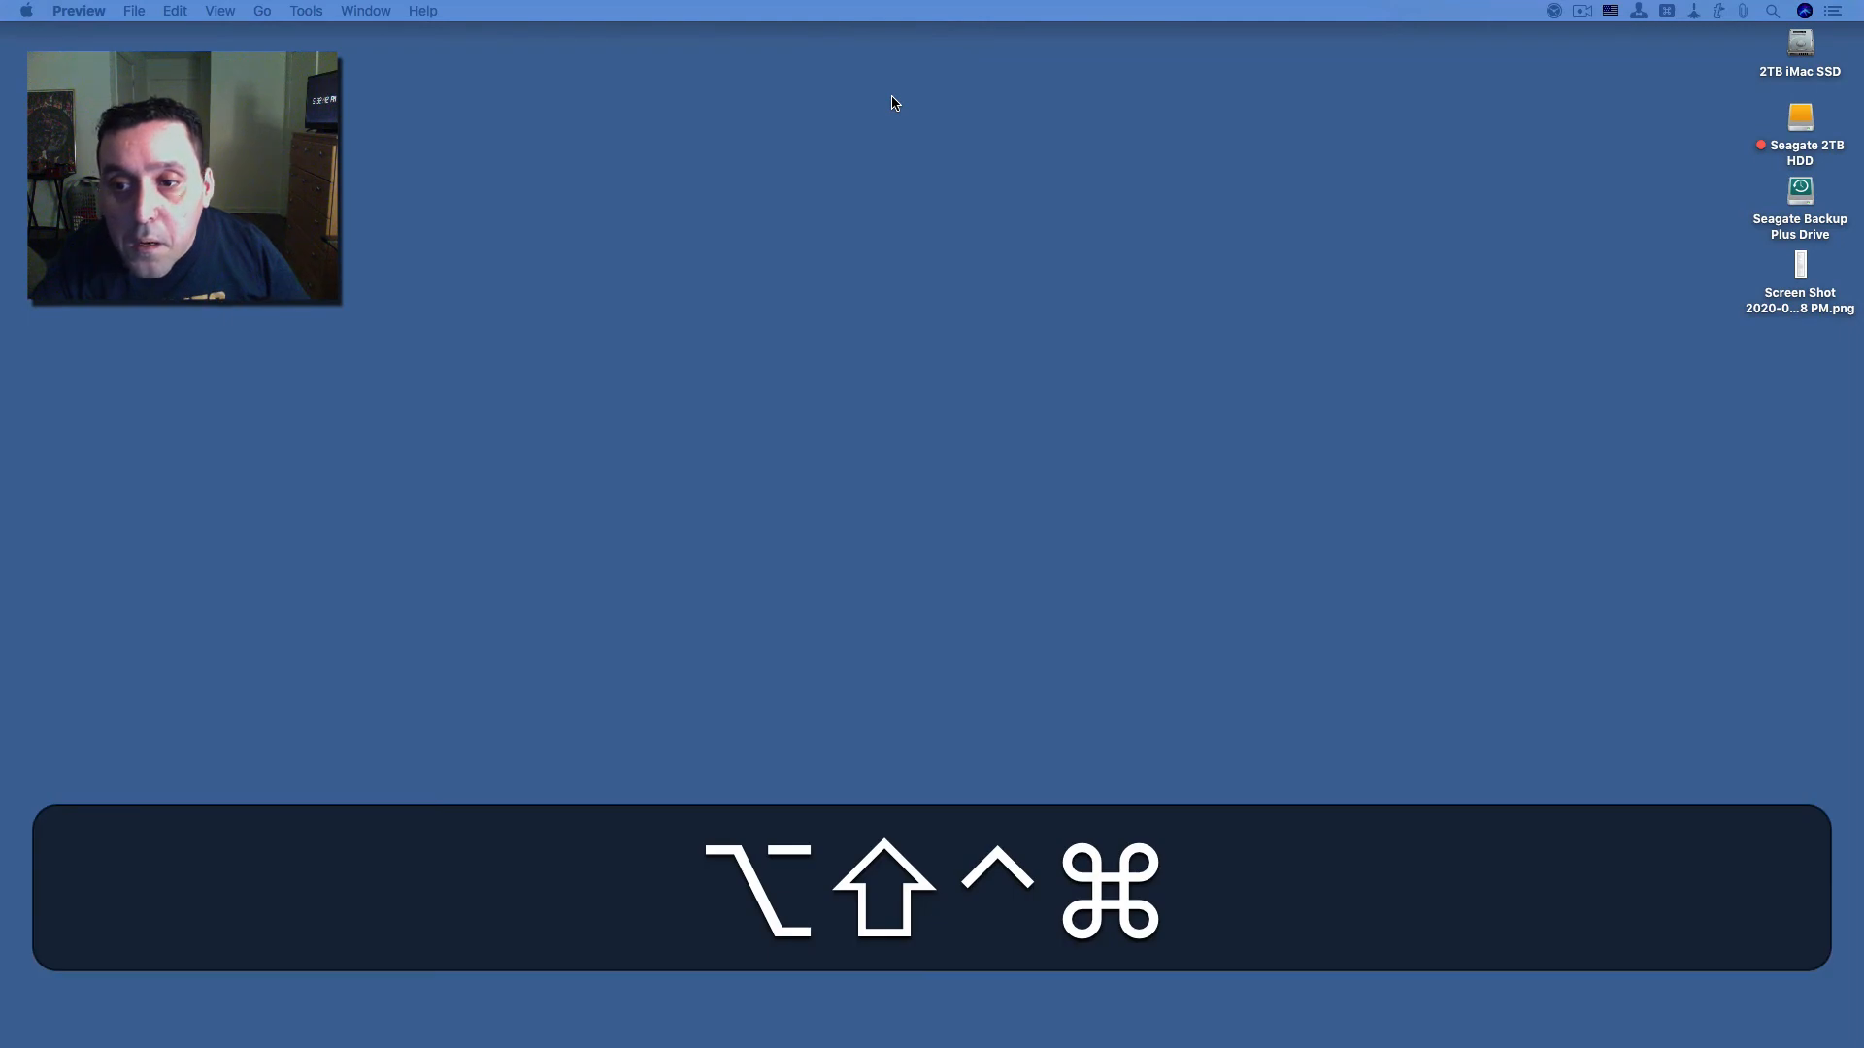
pyautogui.press('ctrl+alt+shift+super+u')
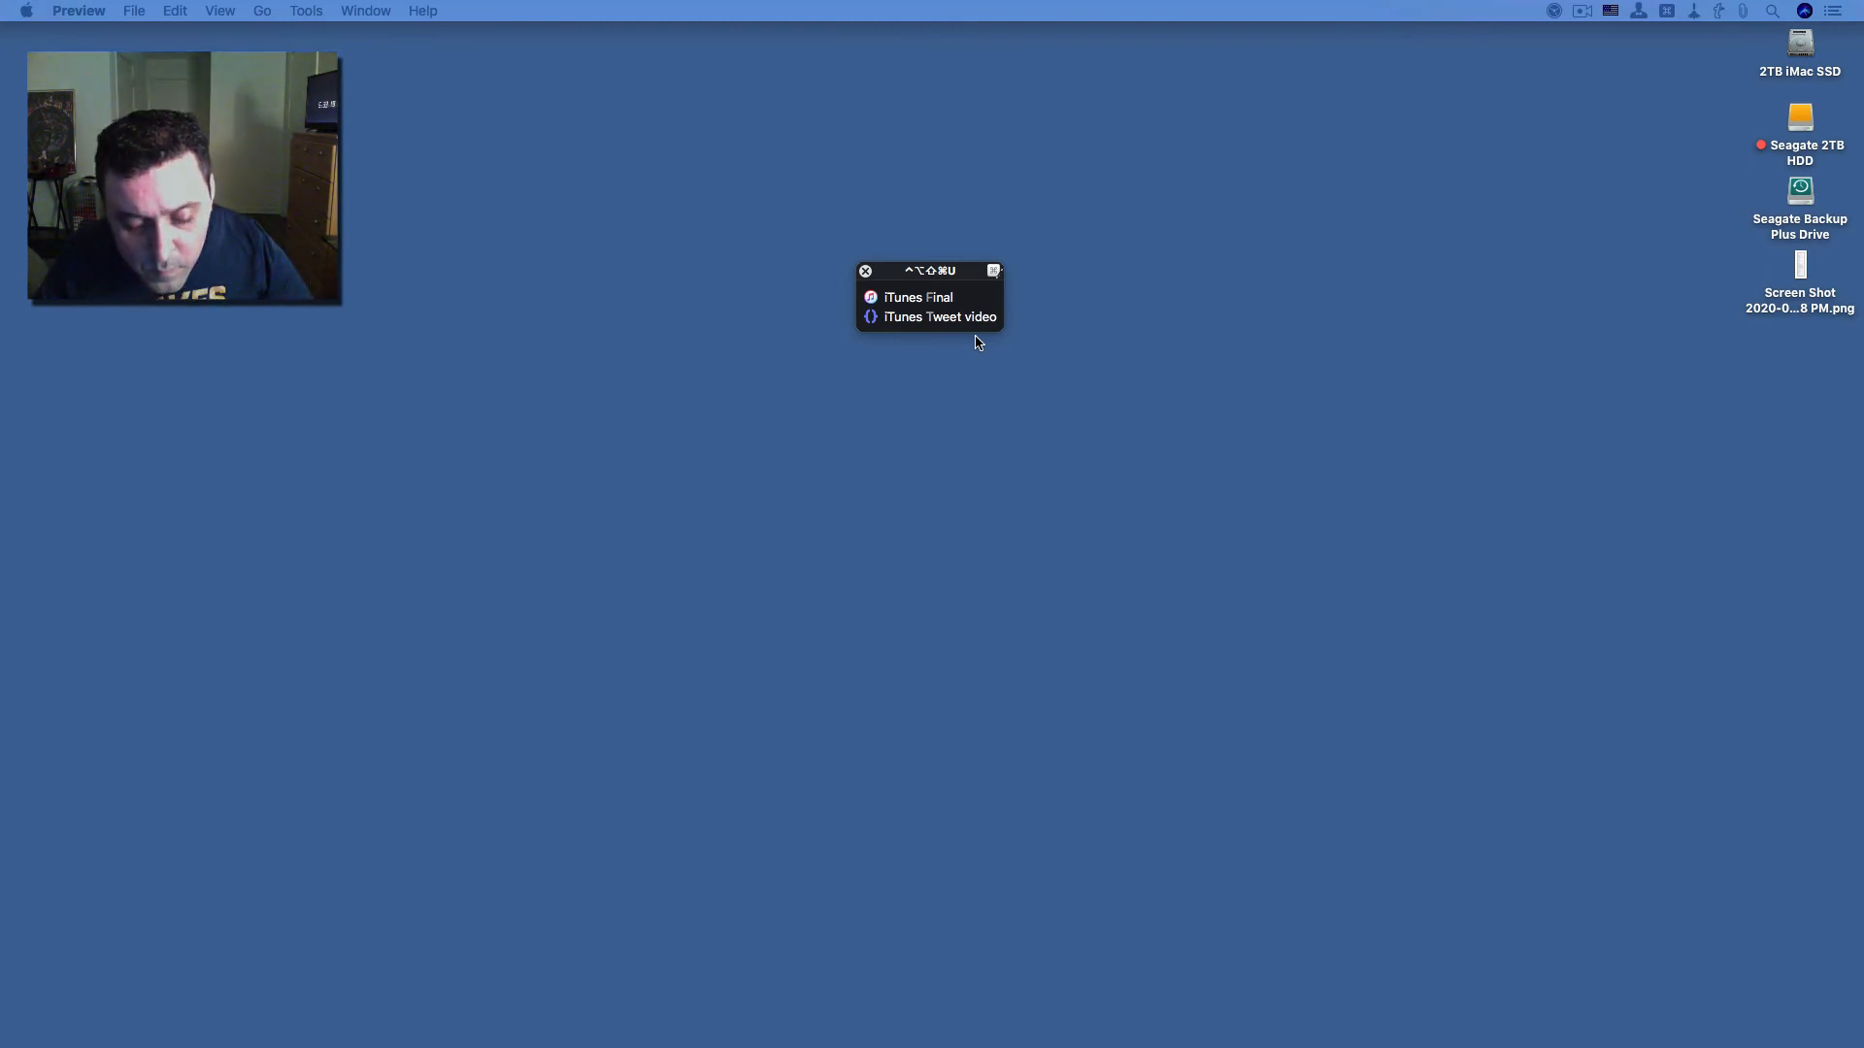
pyautogui.press('t')
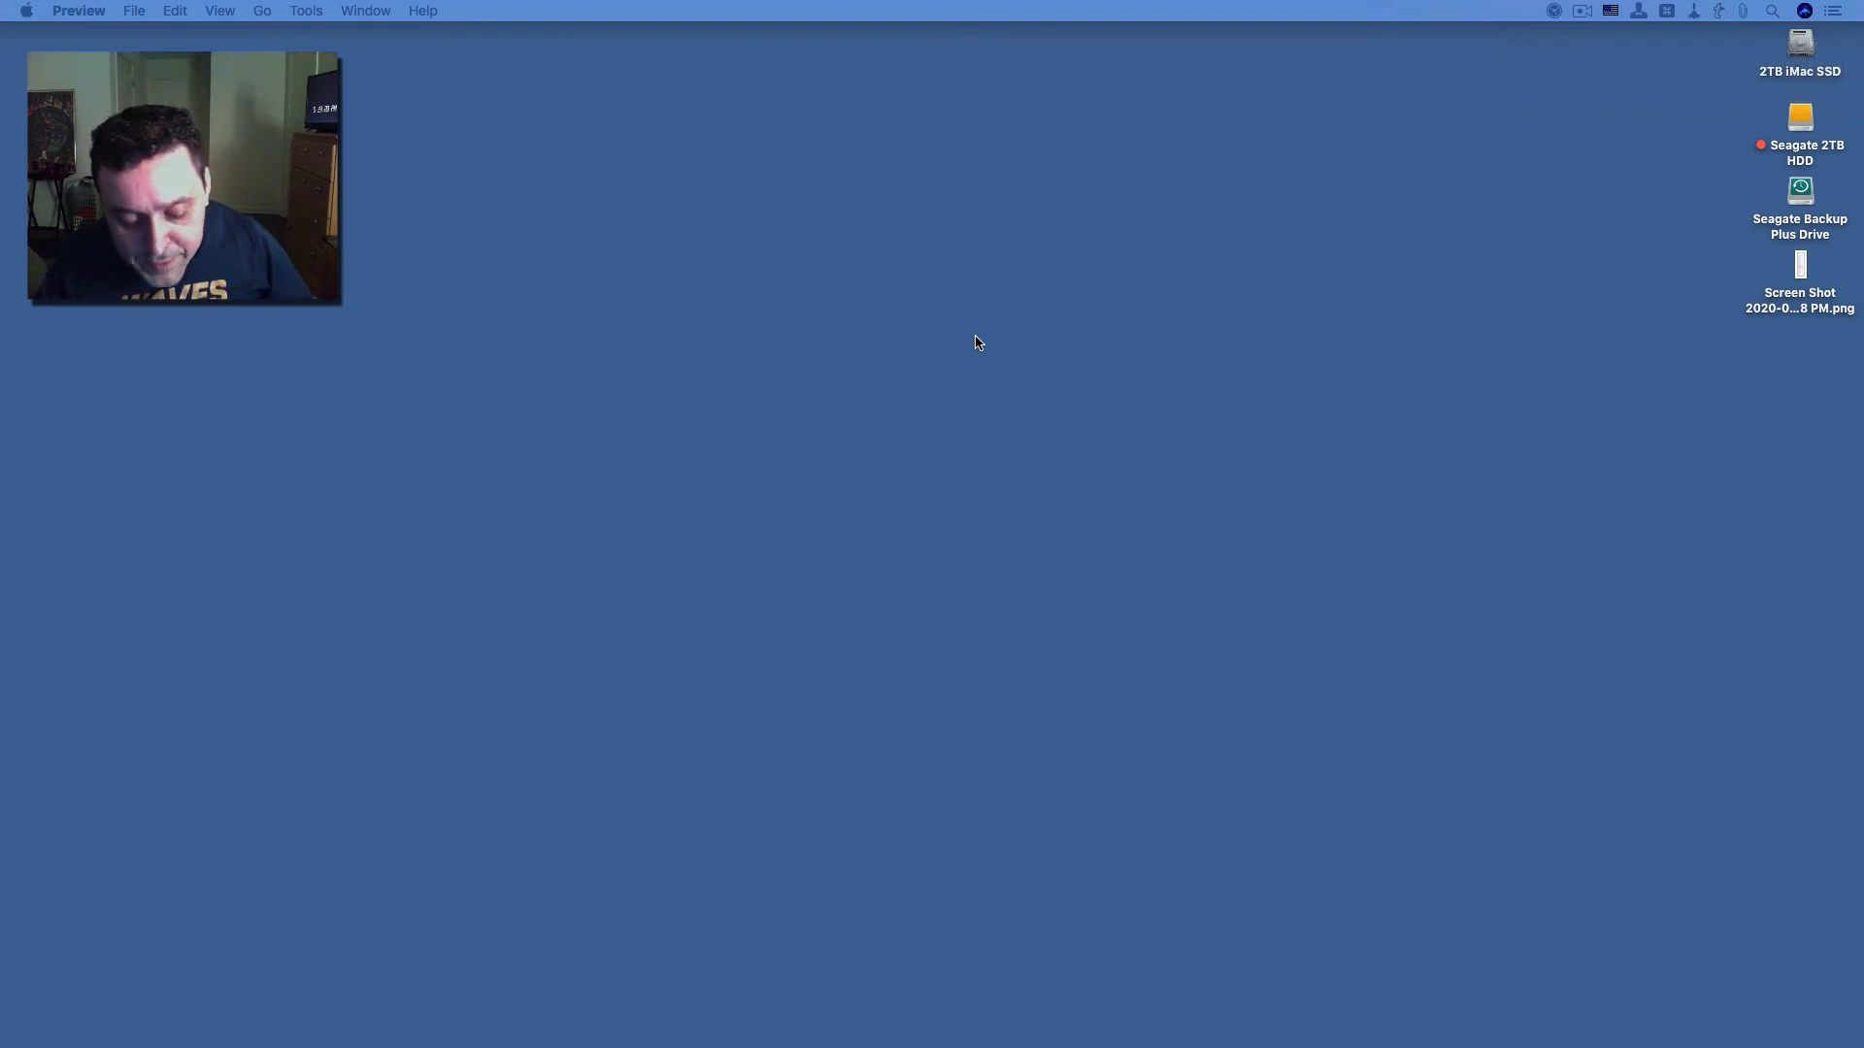
# - Launch iTunes through Spotlight and dismiss its volume warning
pyautogui.press('super+space')
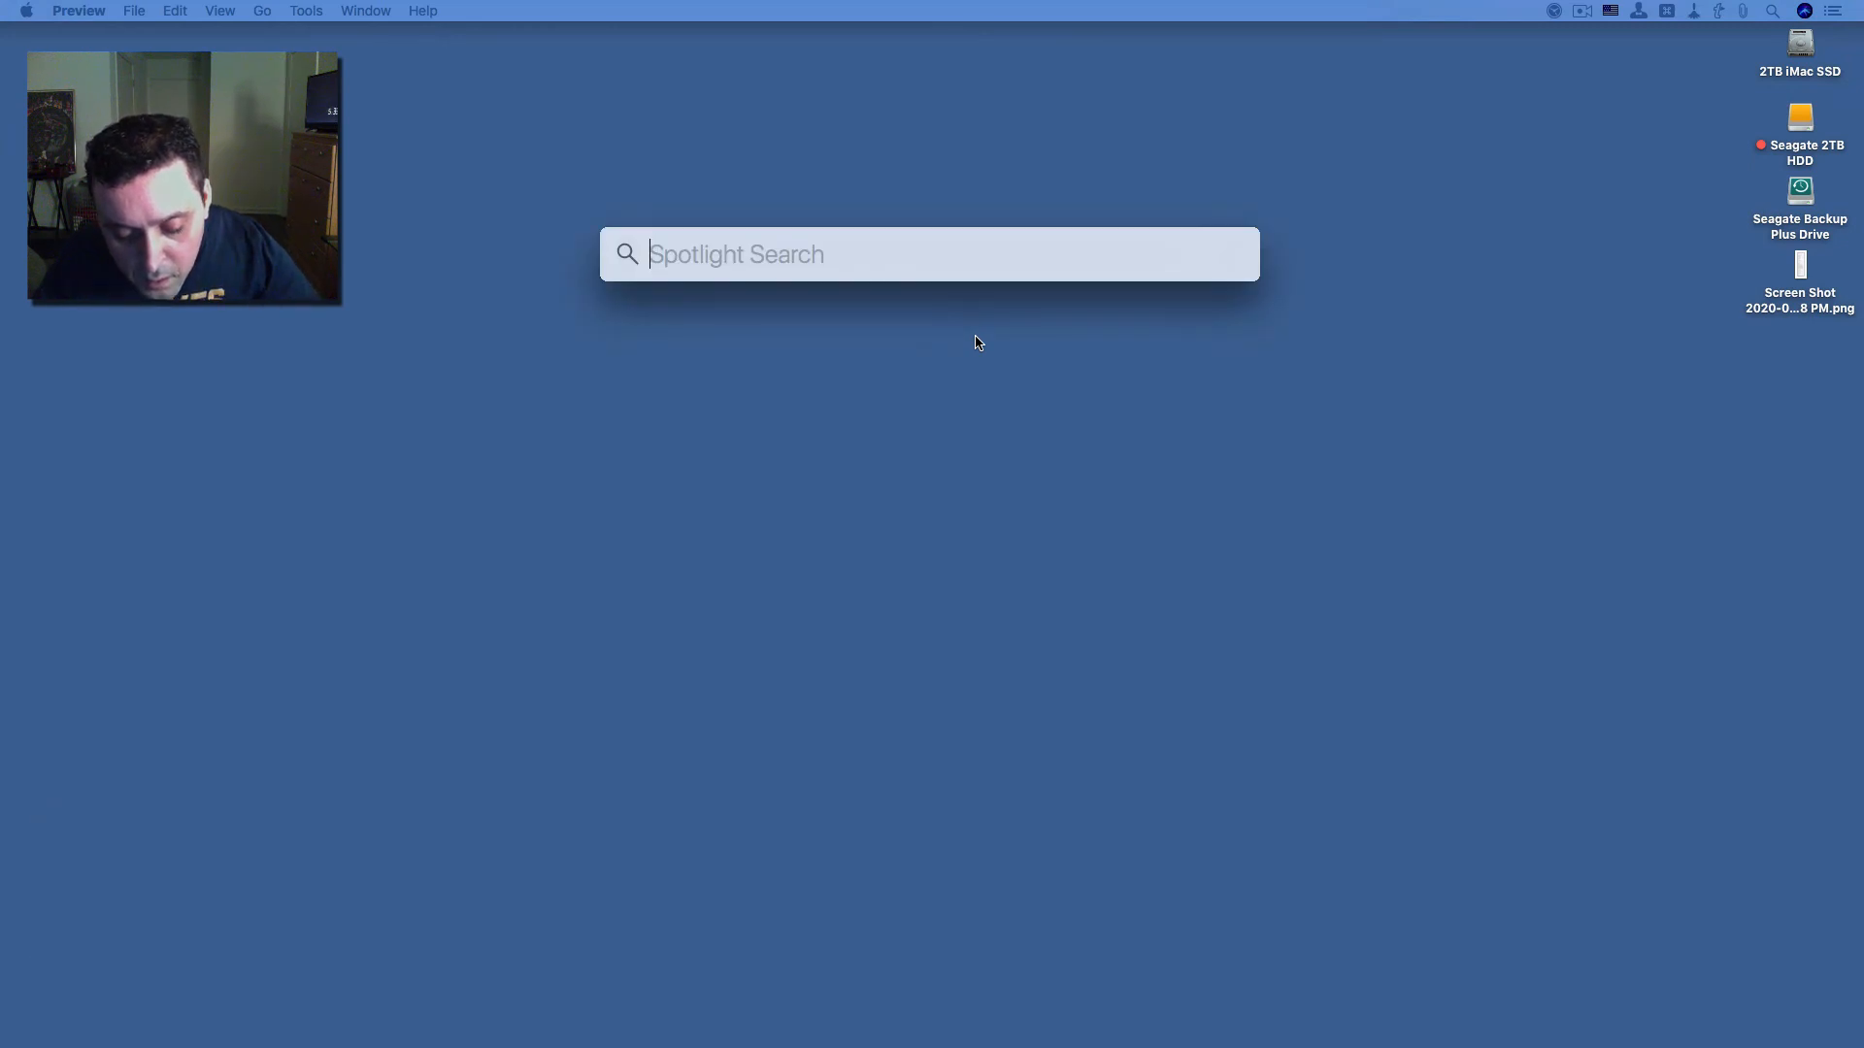
pyautogui.write('i')
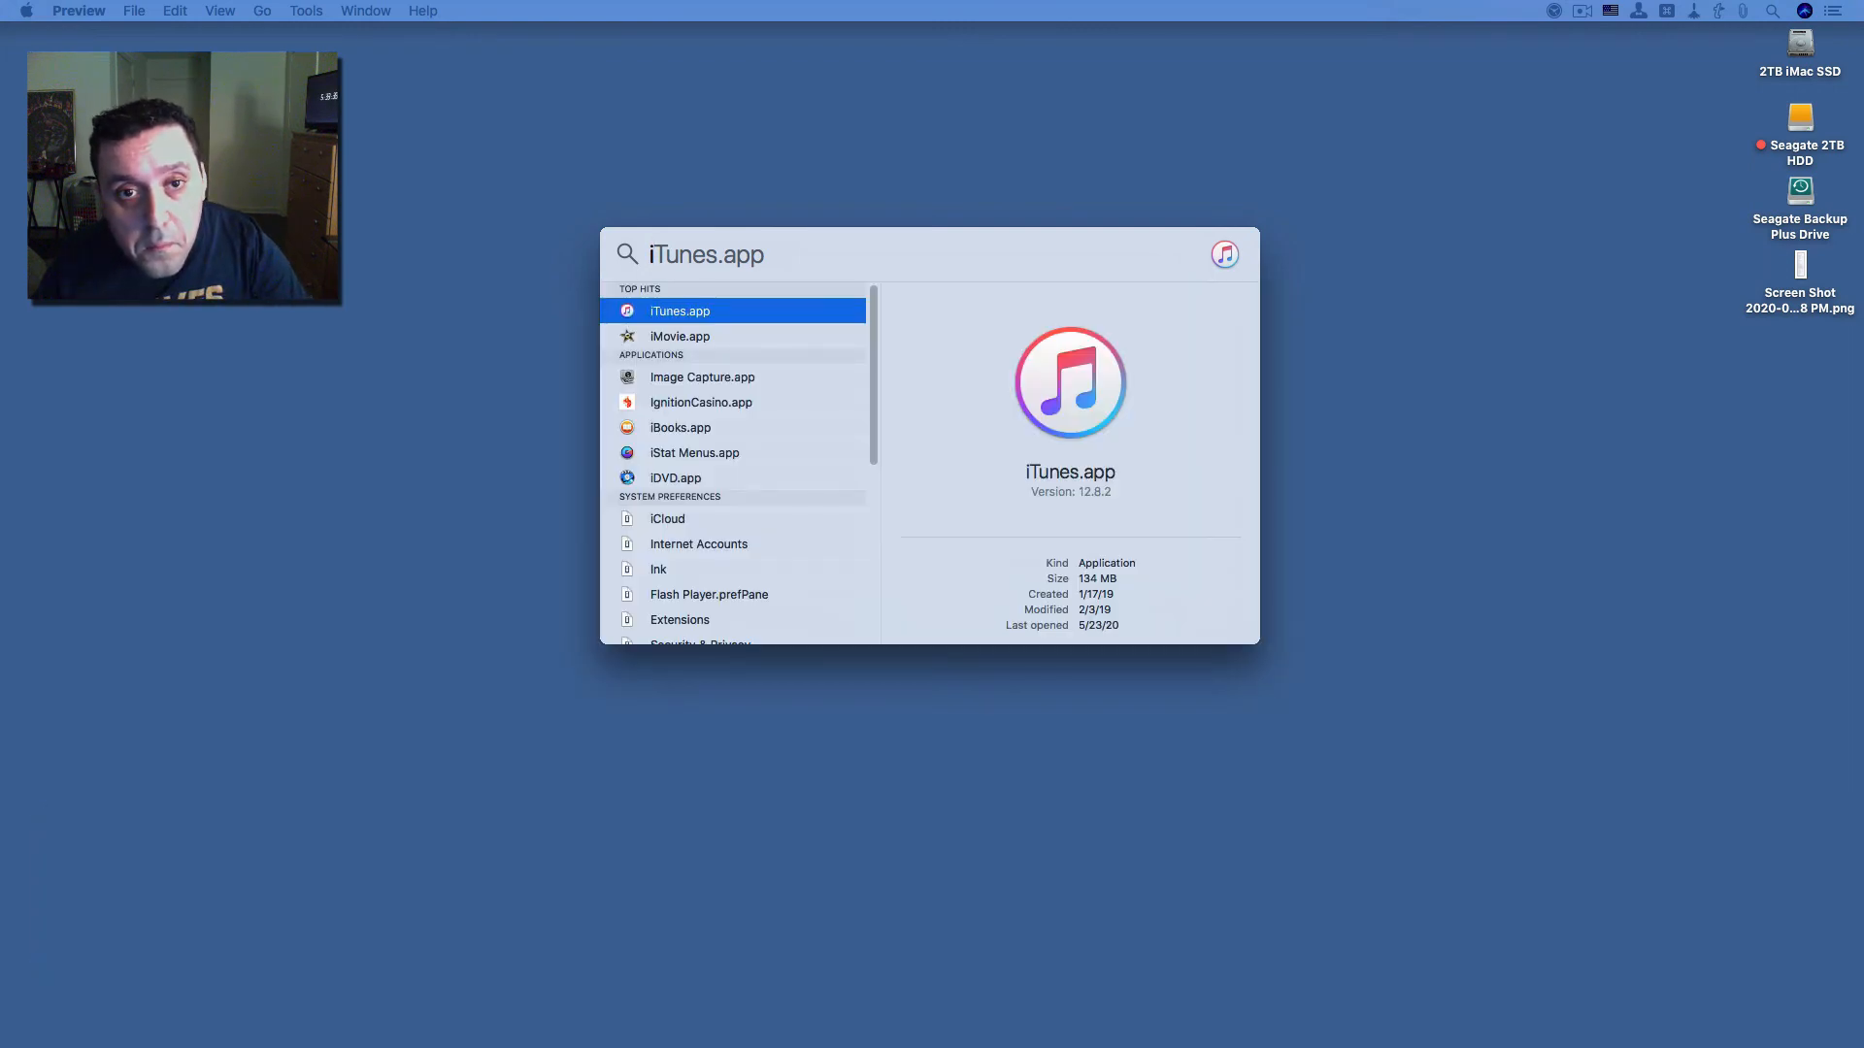
pyautogui.press('Return')
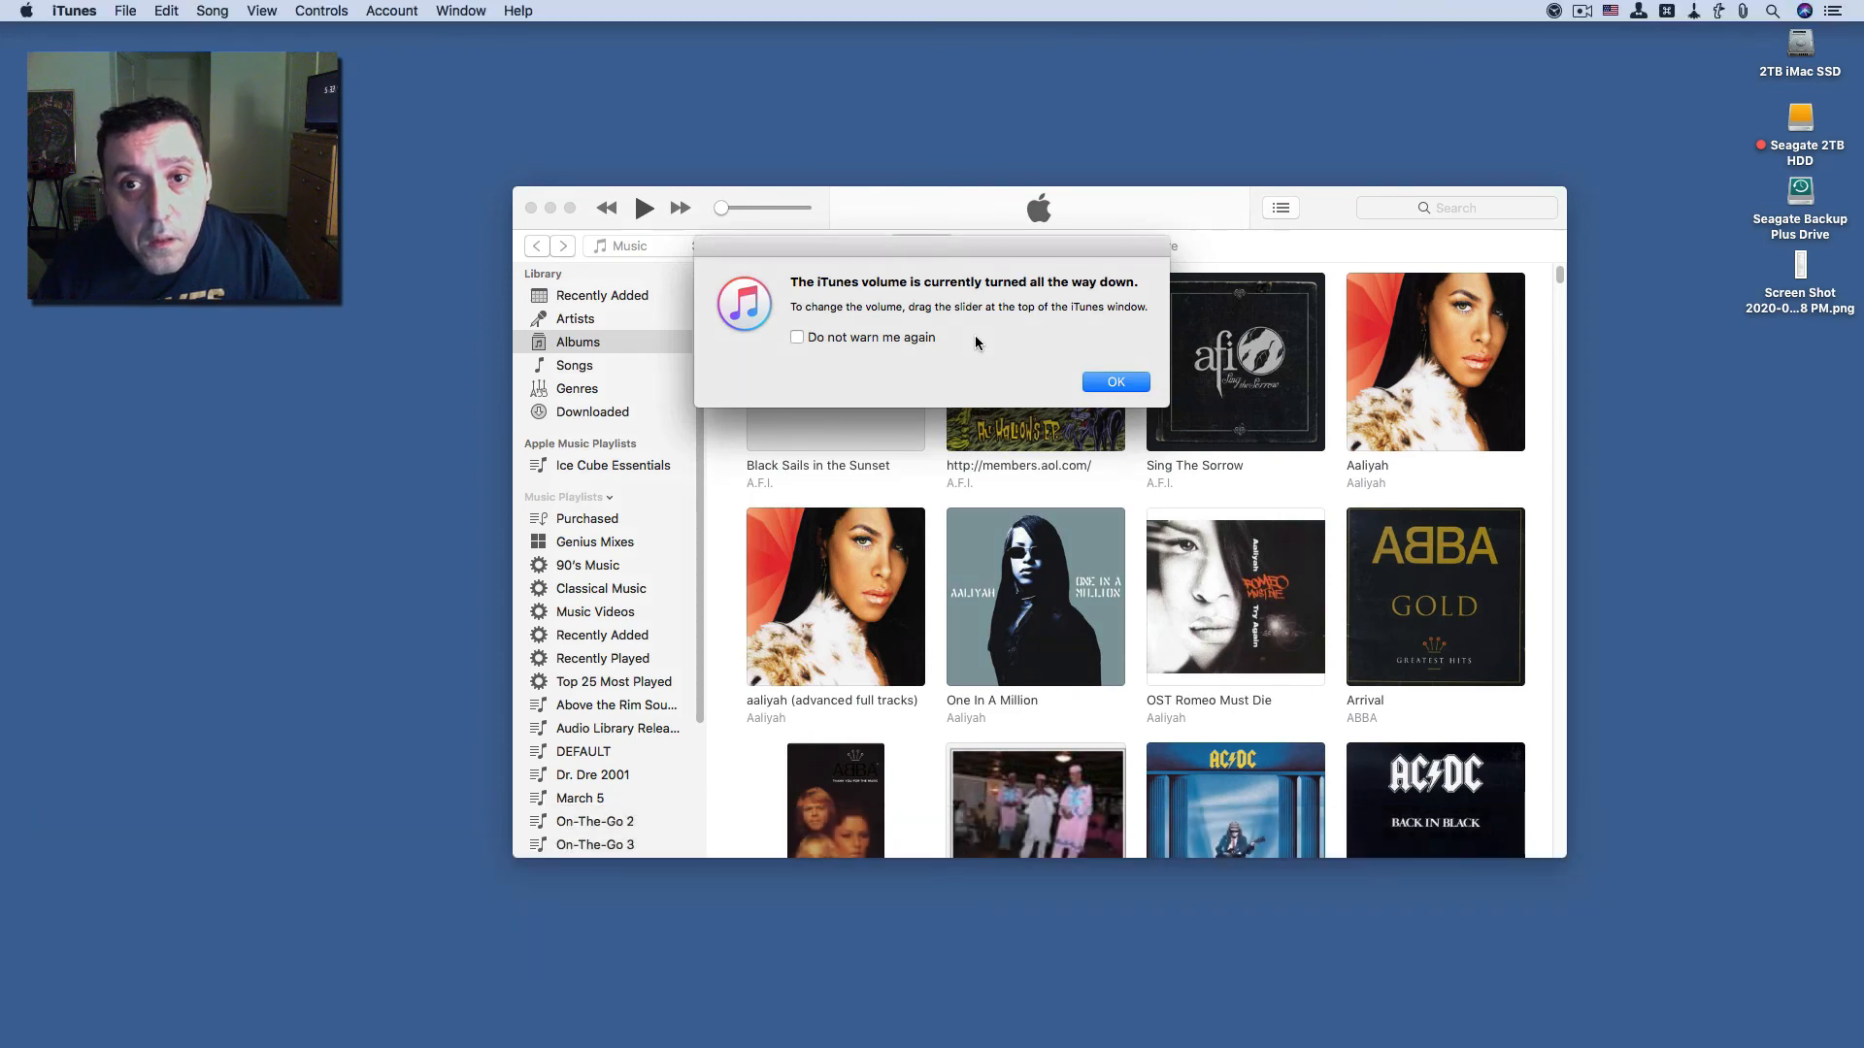
pyautogui.click(1110, 389)
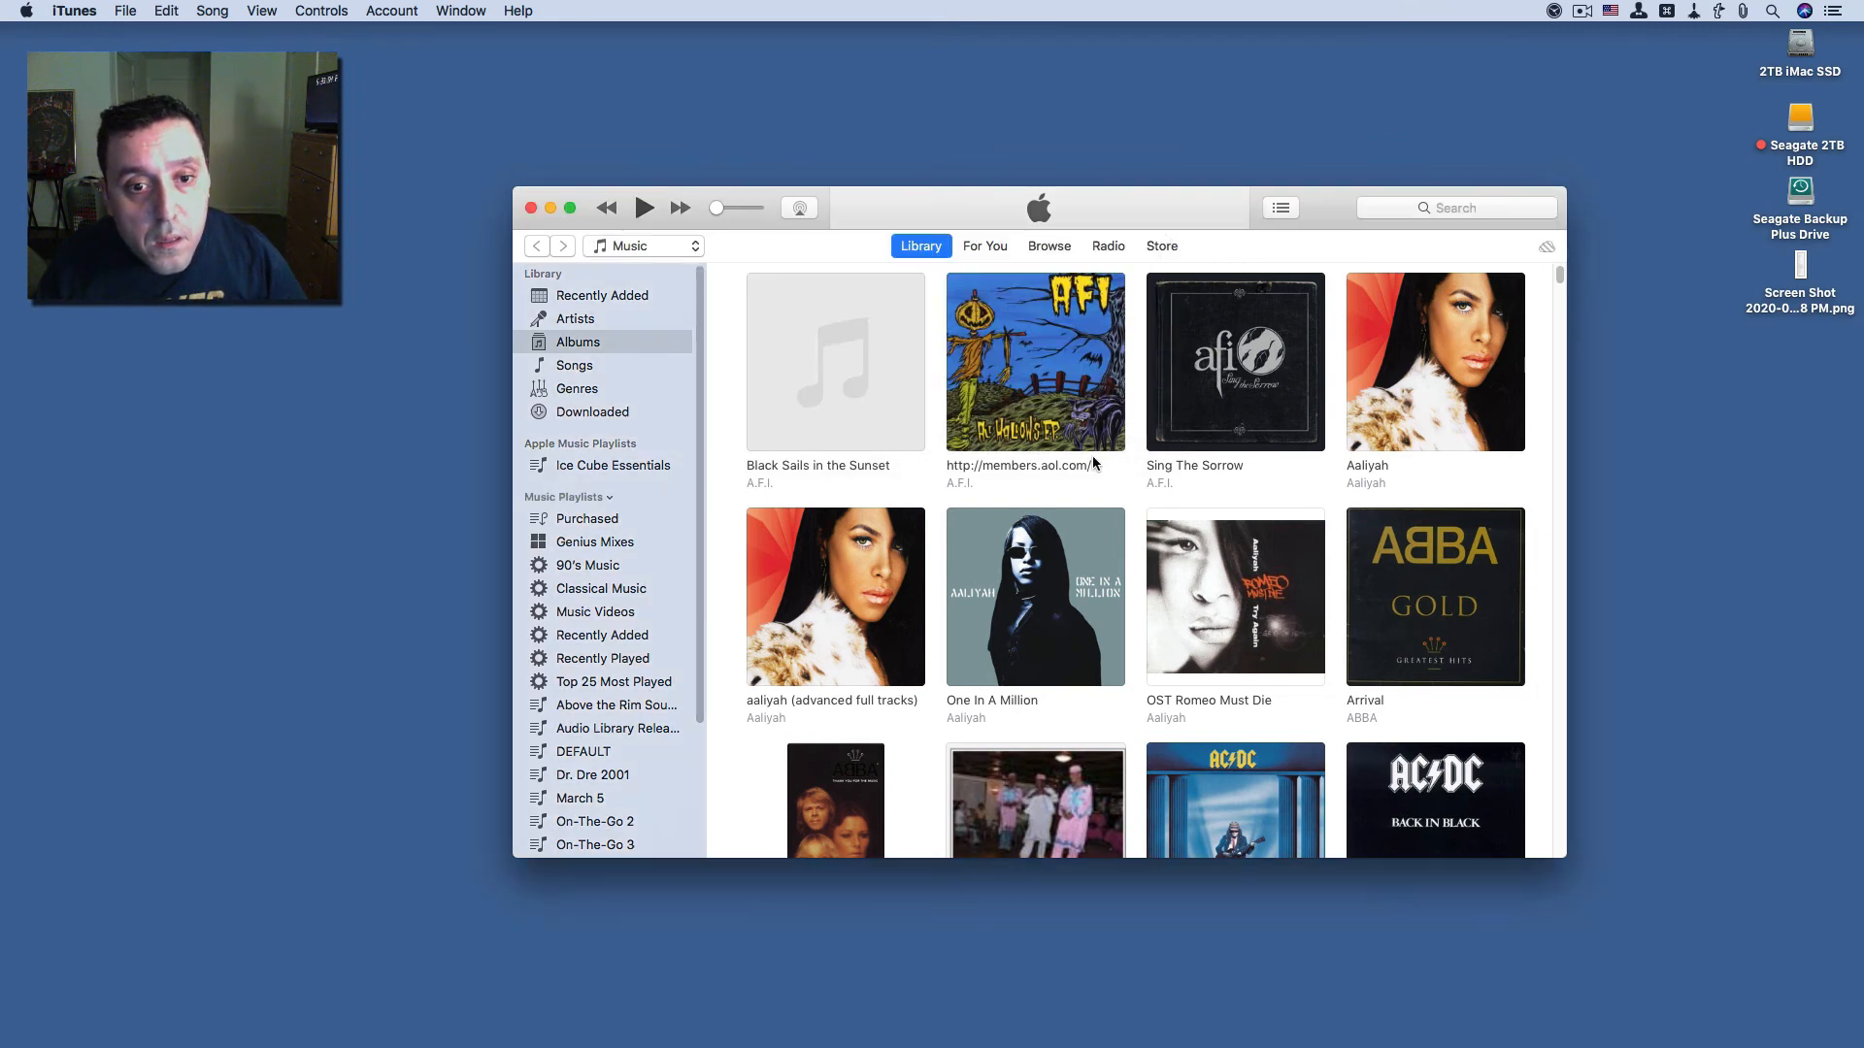
# - Test the iTunes Tweet video macro while iTunes is open but not playing anything
pyautogui.scroll(-3, 1092, 458)
pyautogui.scroll(-2, 1174, 802)
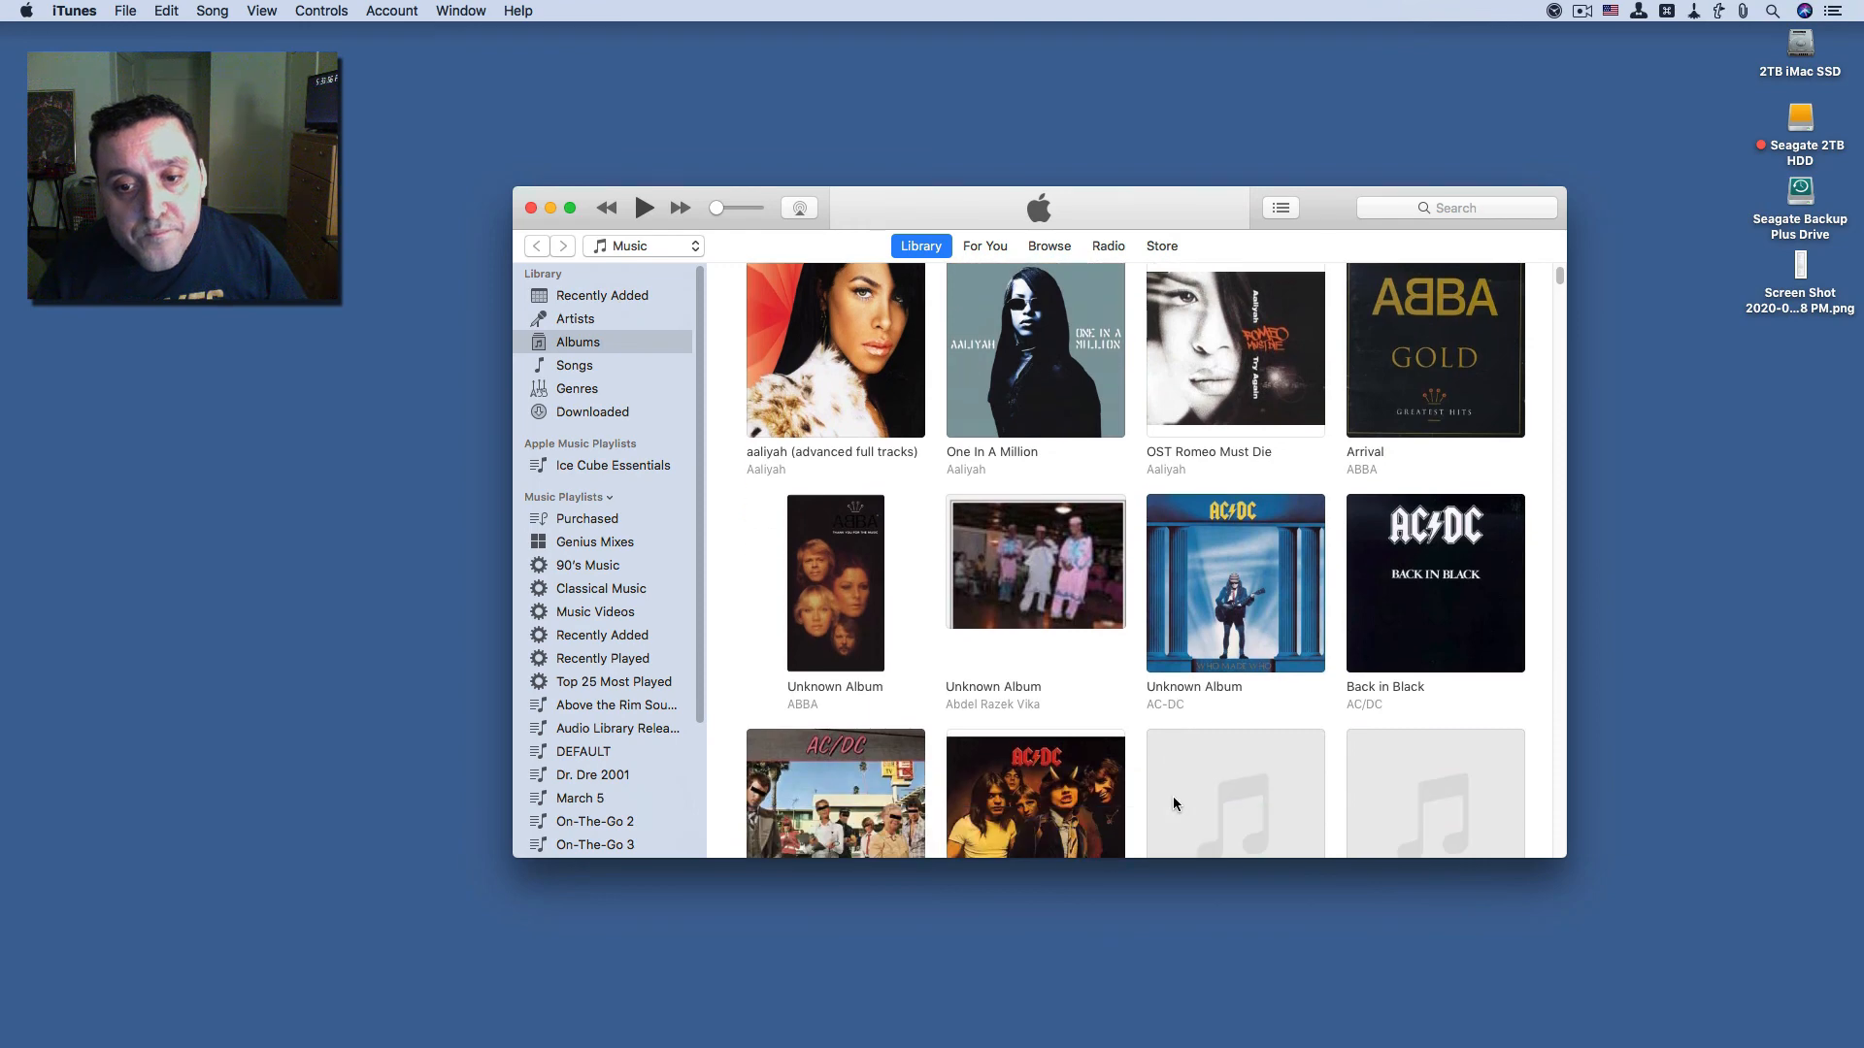
pyautogui.scroll(-2, 1097, 777)
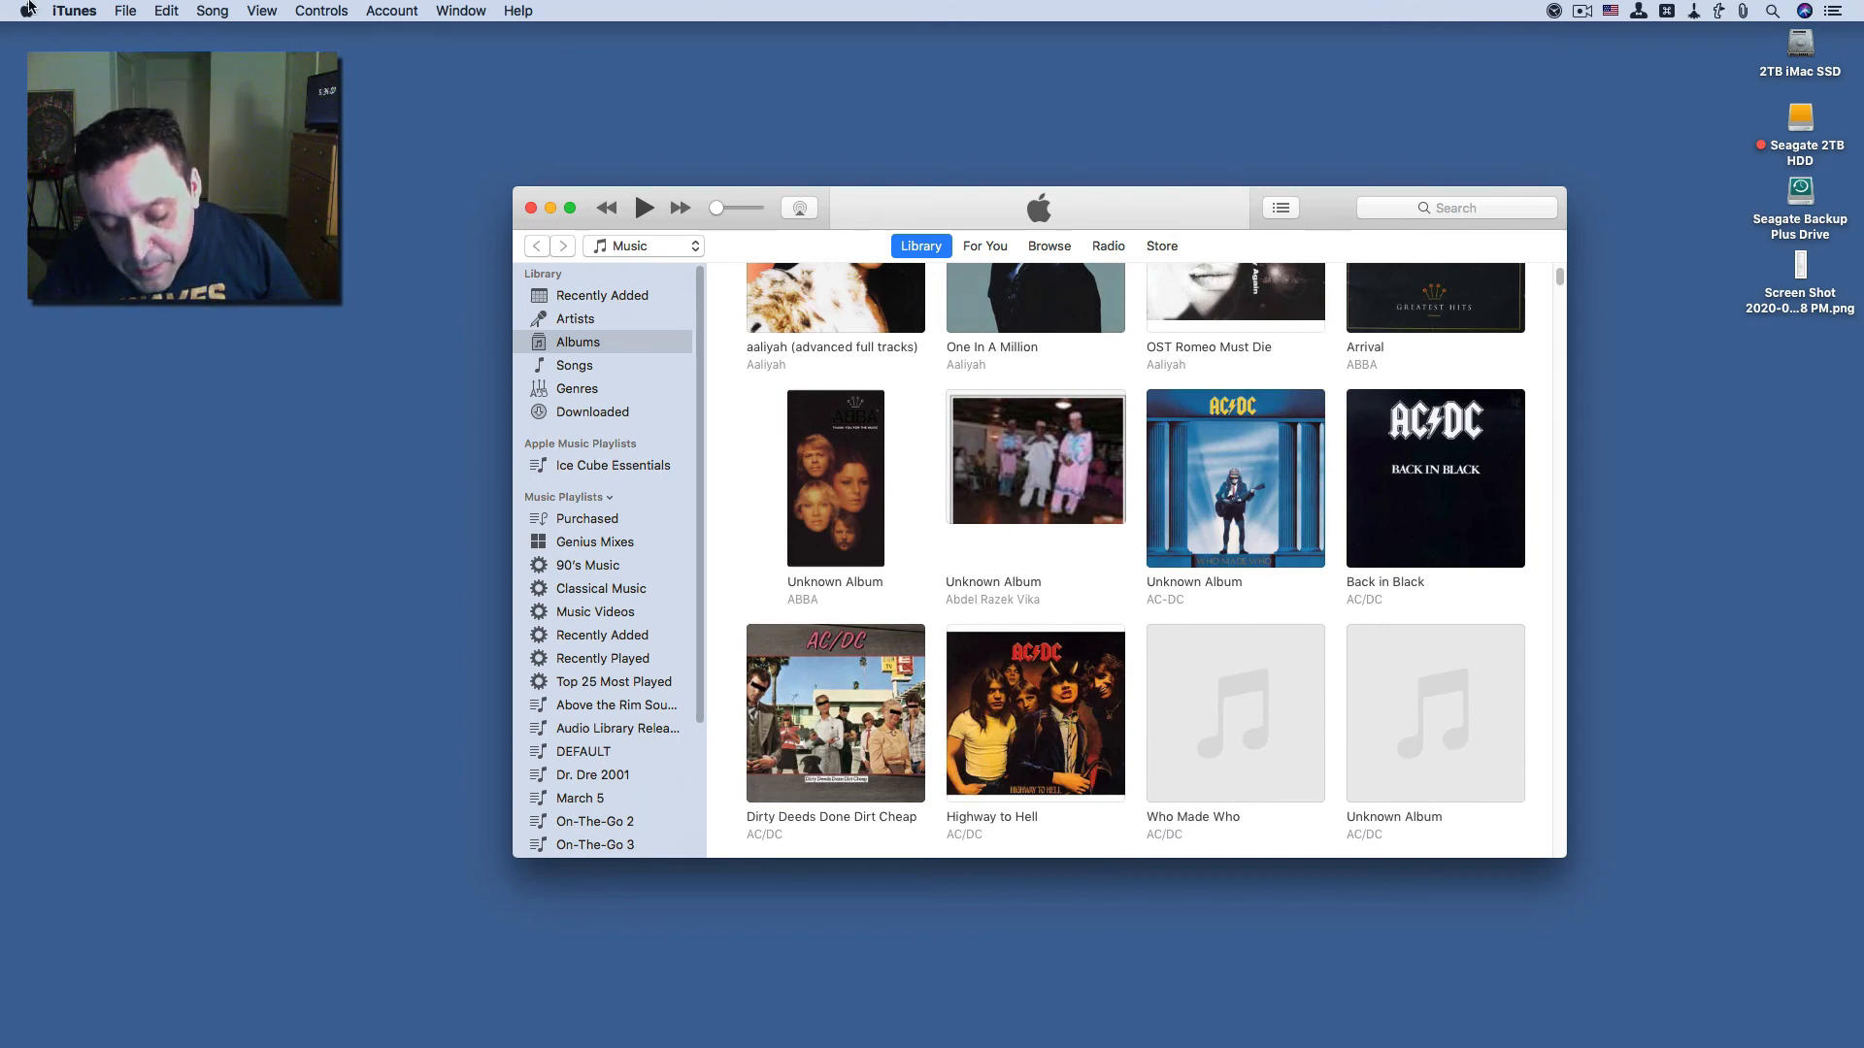
pyautogui.press('ctrl+alt+shift+super+u')
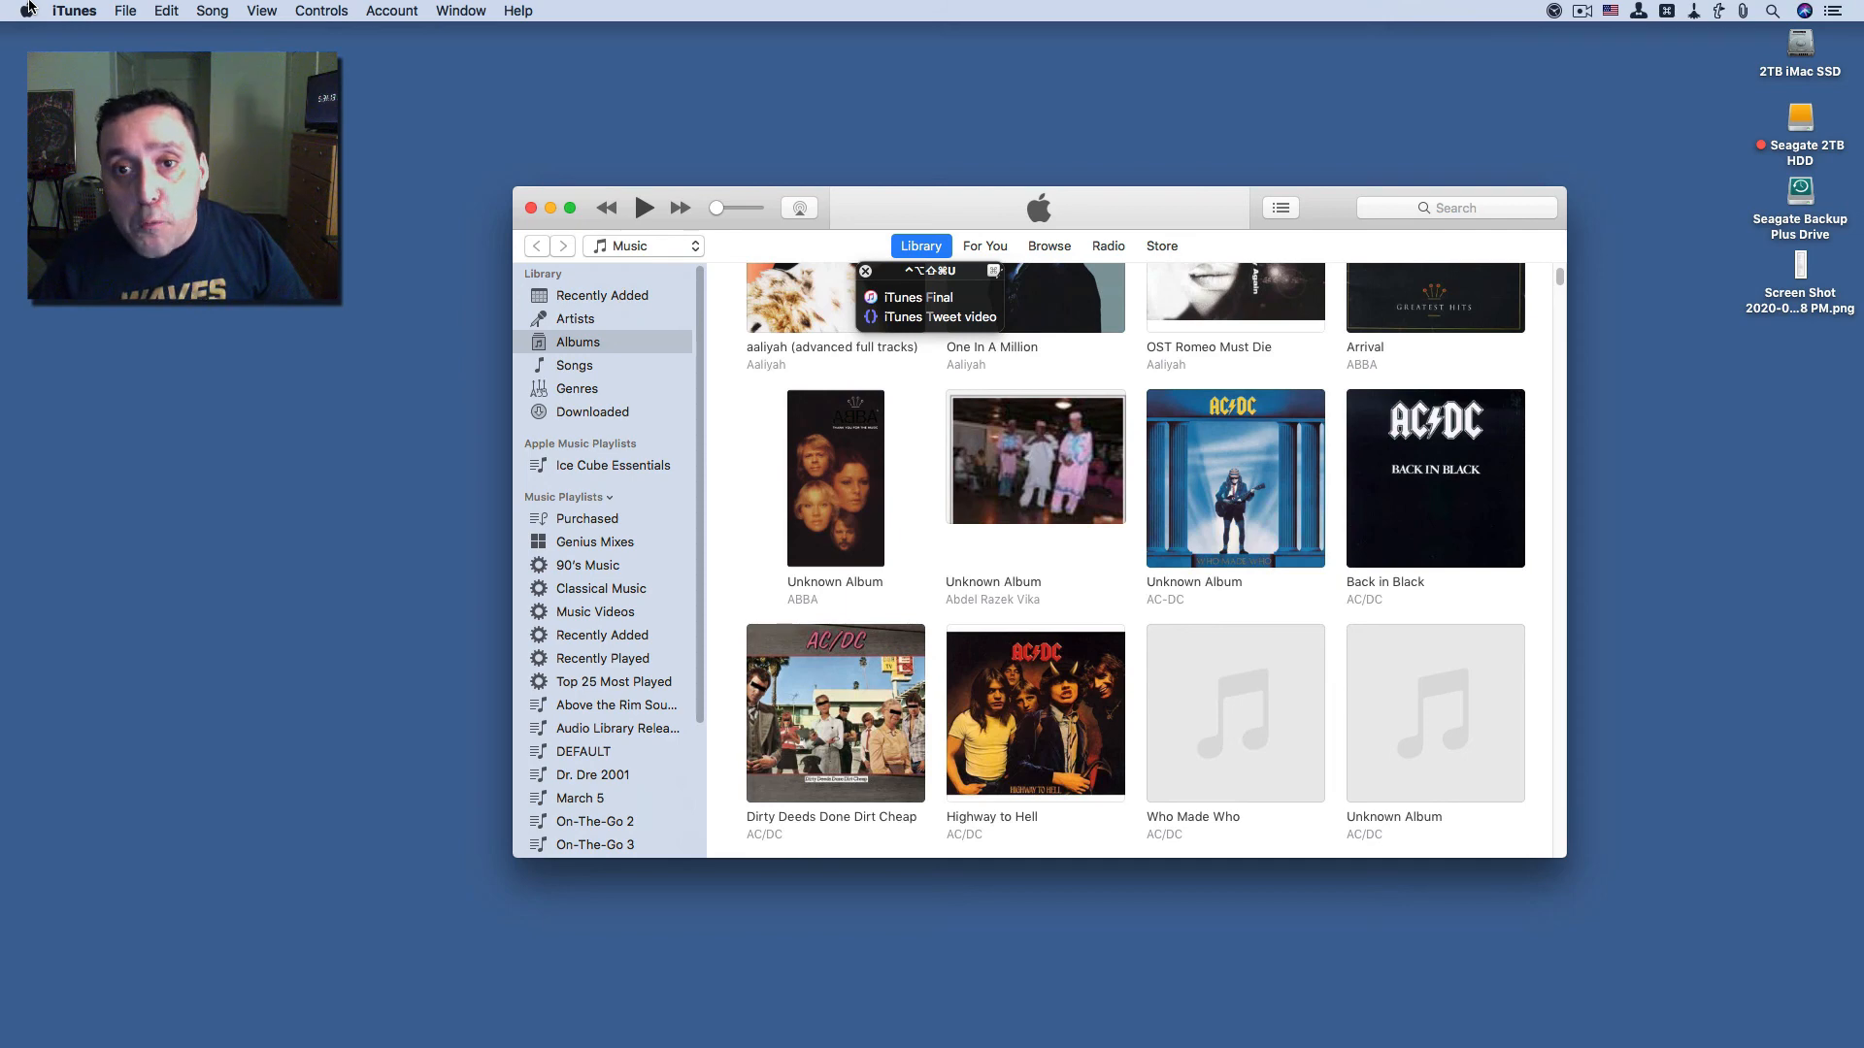
pyautogui.press('t')
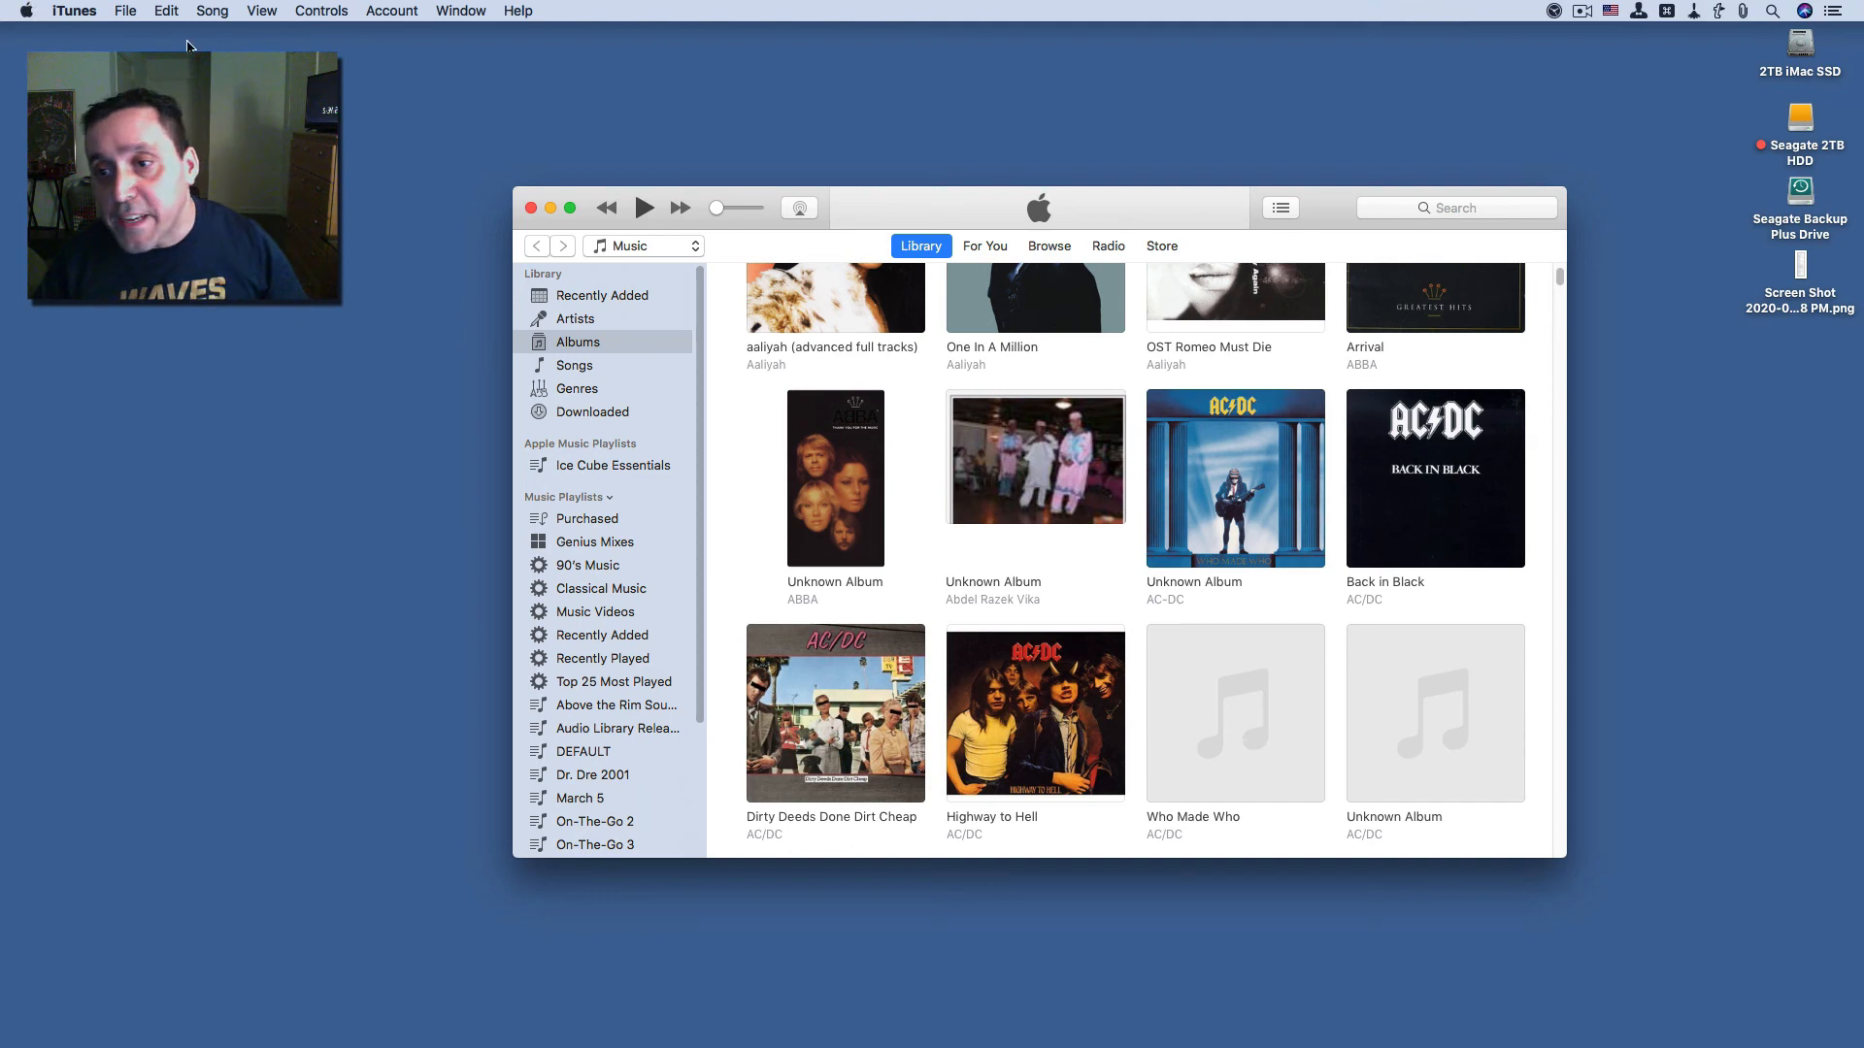
# - Open the AC/DC album "Back in Black" in the iTunes library and start playing it
pyautogui.moveTo(1211, 429)
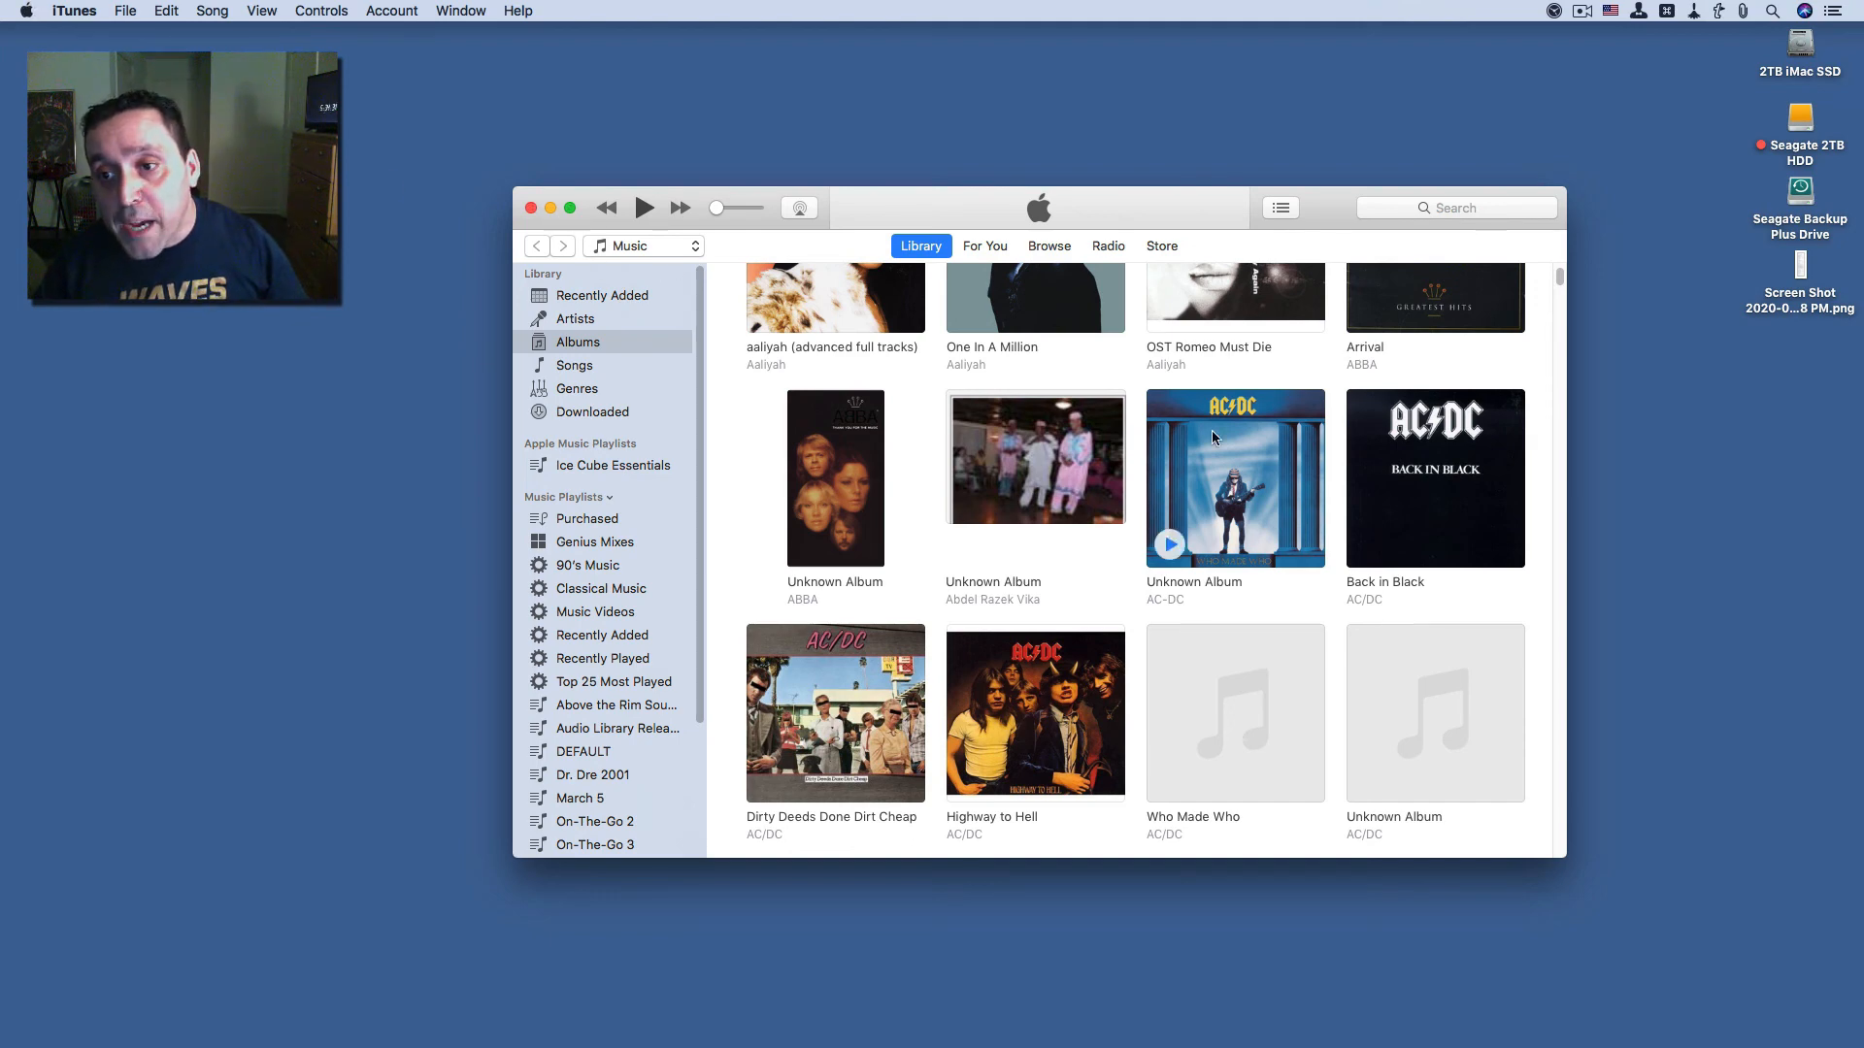
pyautogui.moveTo(1400, 543)
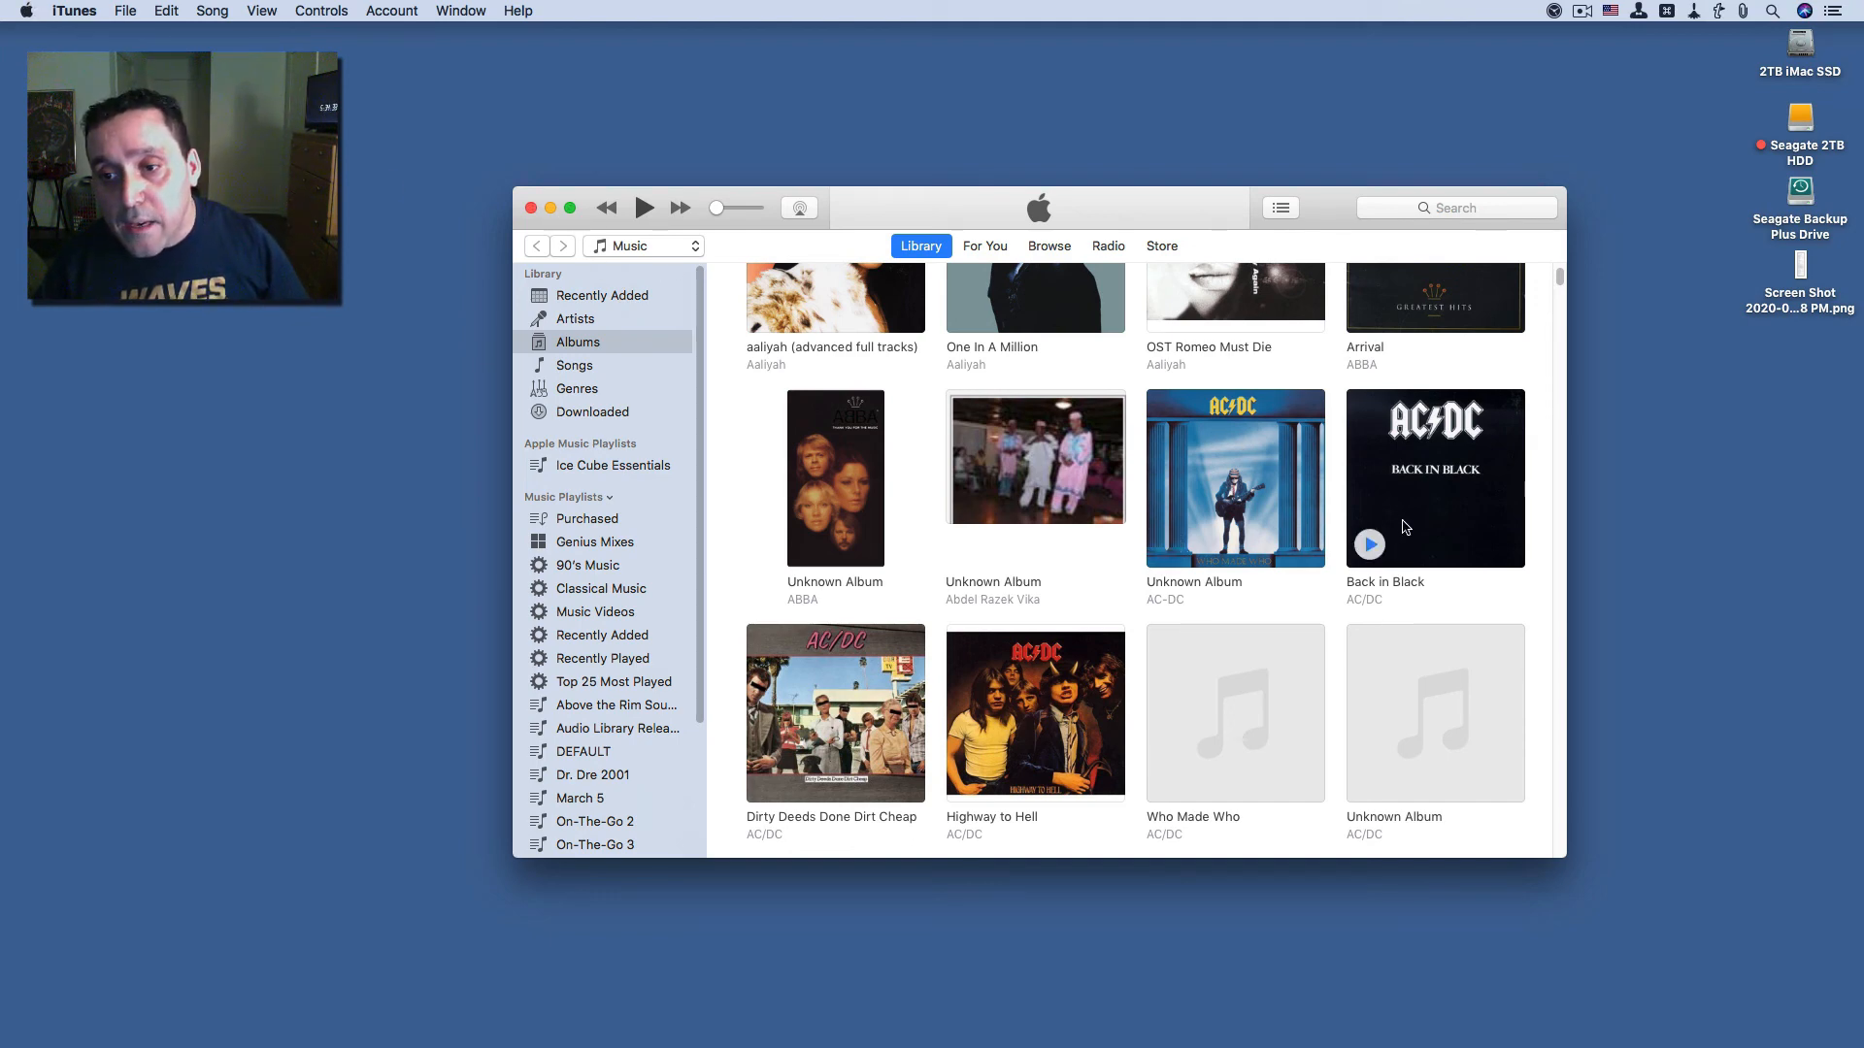
pyautogui.click(1406, 527)
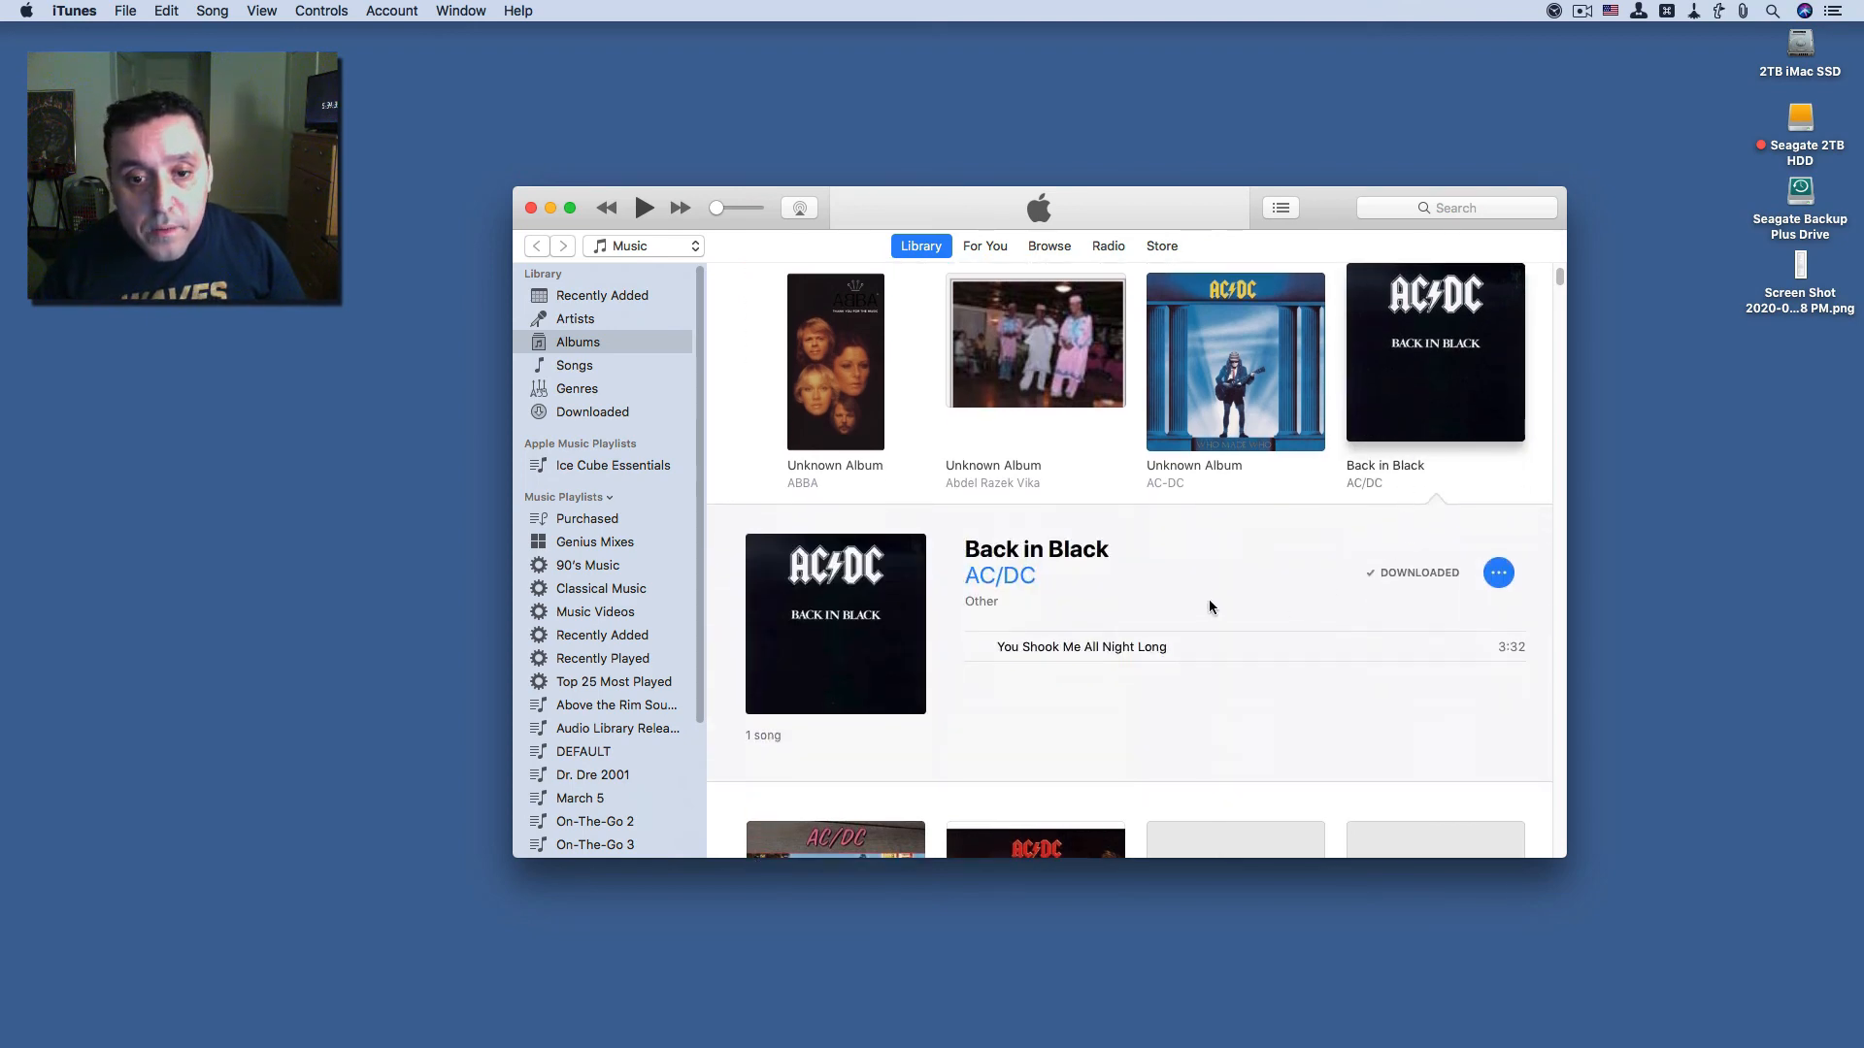
pyautogui.moveTo(777, 604)
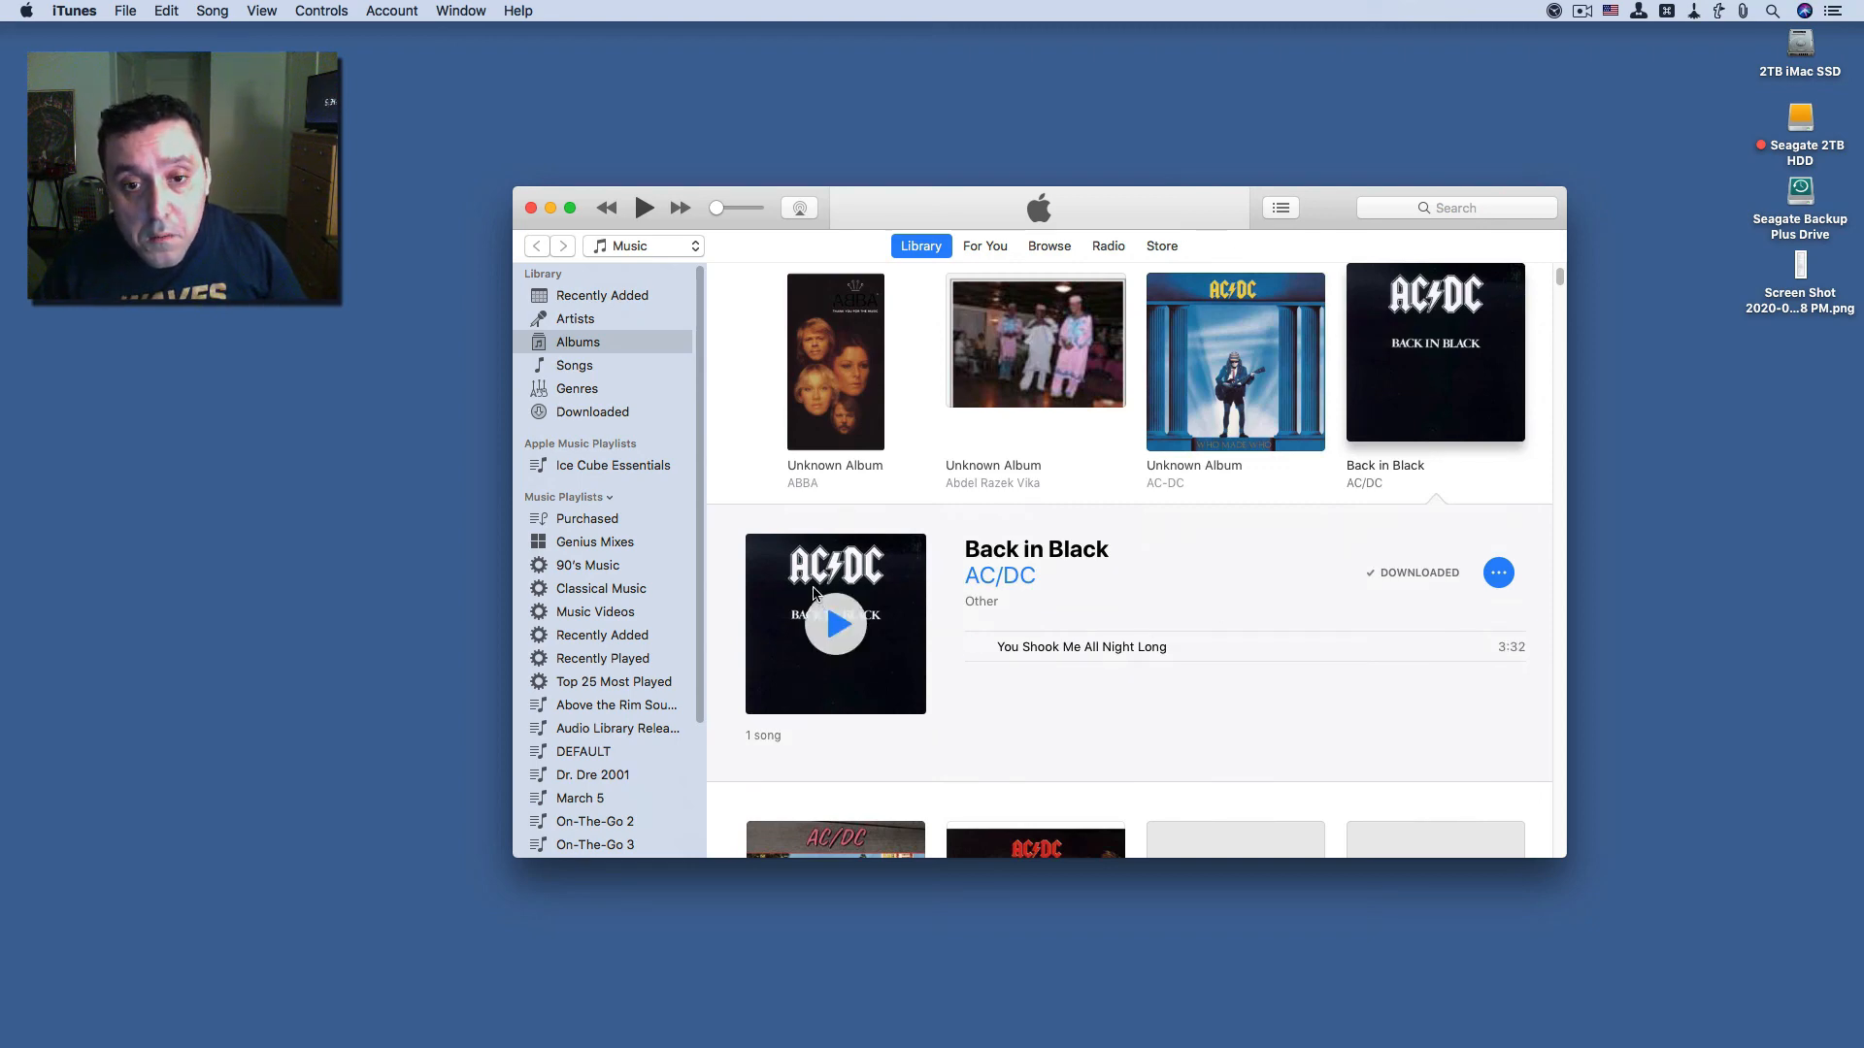
pyautogui.click(835, 626)
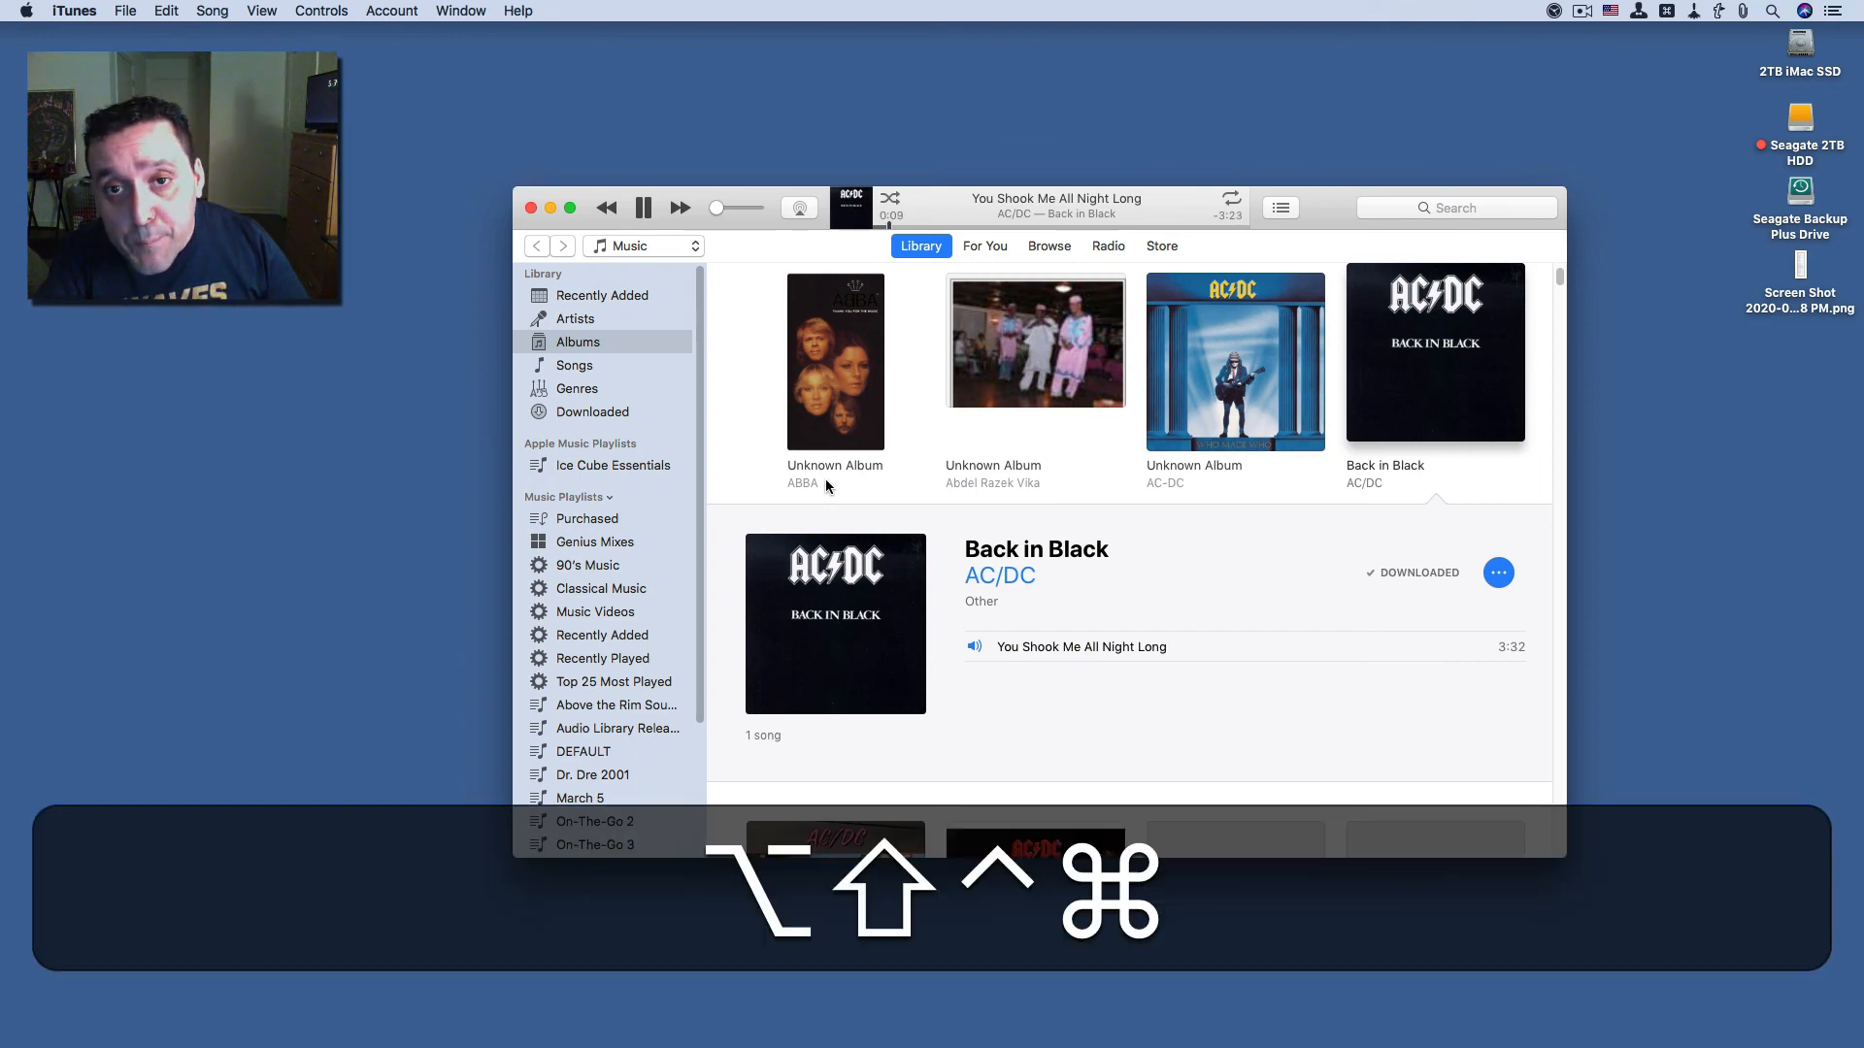
# - Run the iTunes Tweet video macro while the song is playing, and open the account's Twitter profile to check the posted tweet
pyautogui.press('ctrl+alt+shift+super+u')
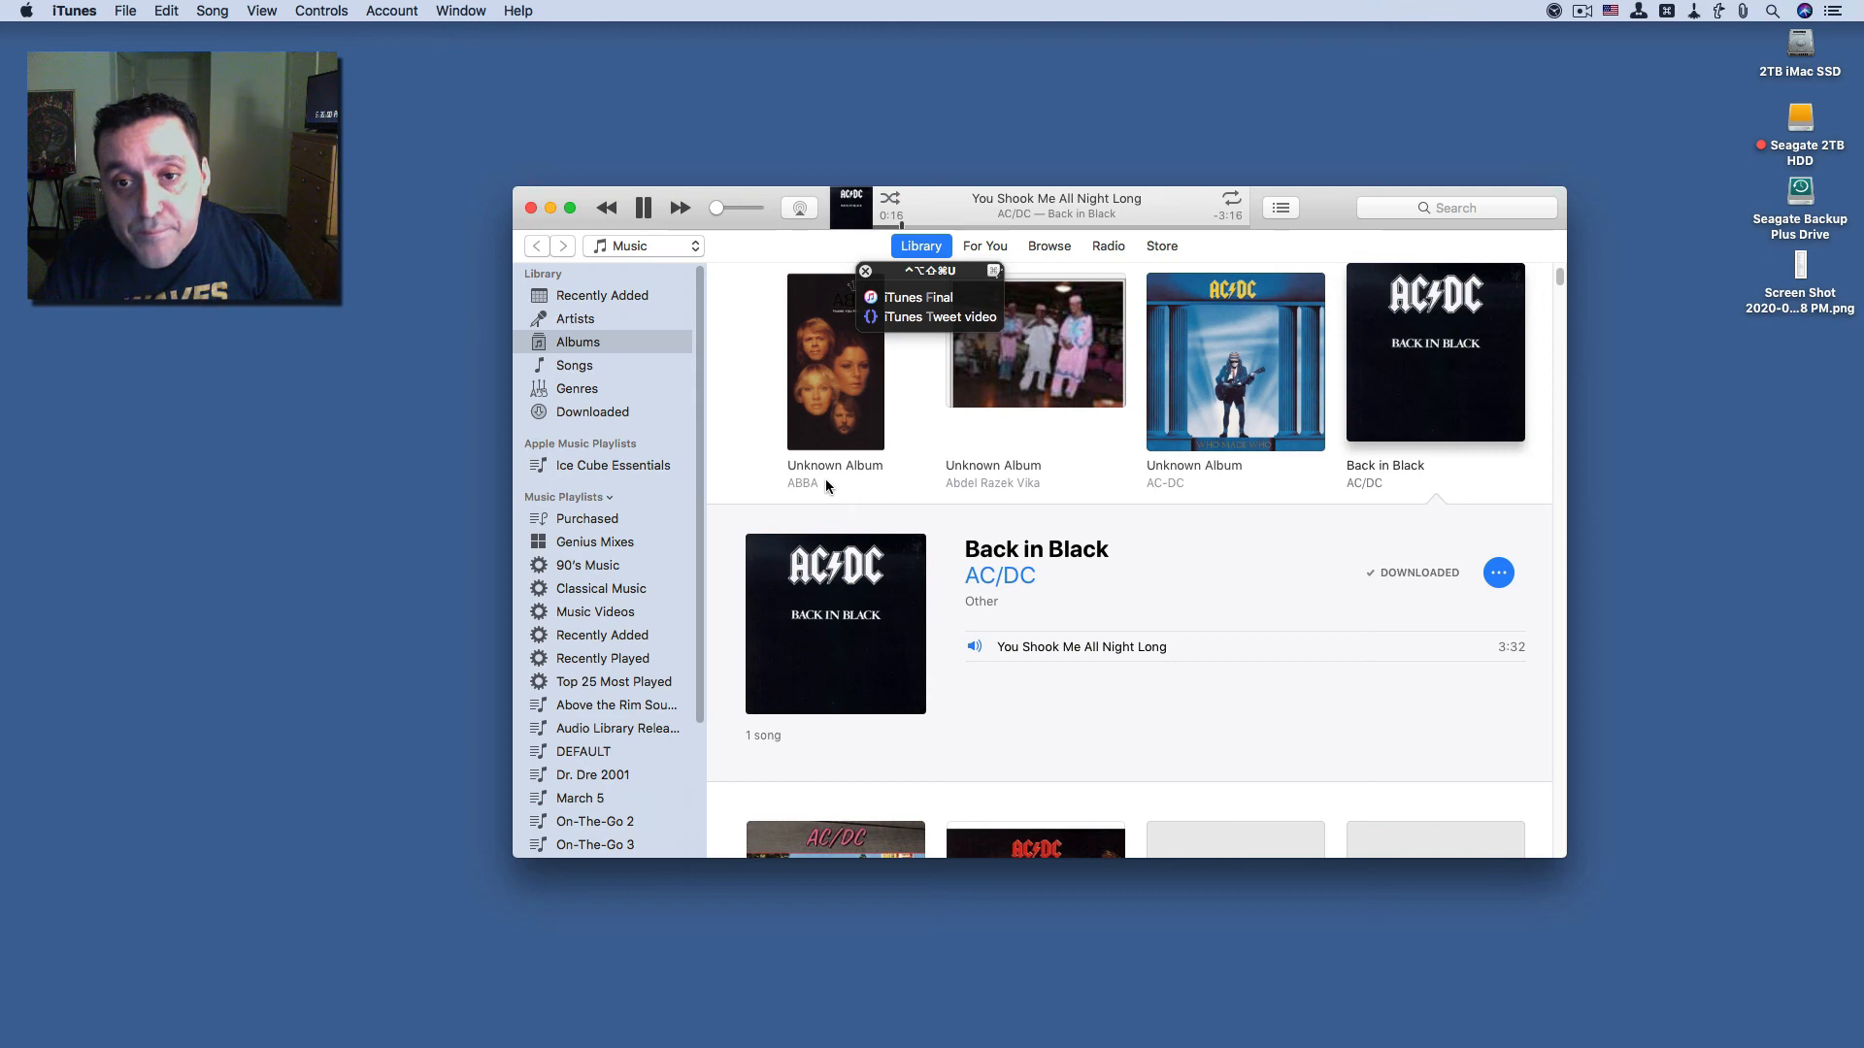
pyautogui.press('t')
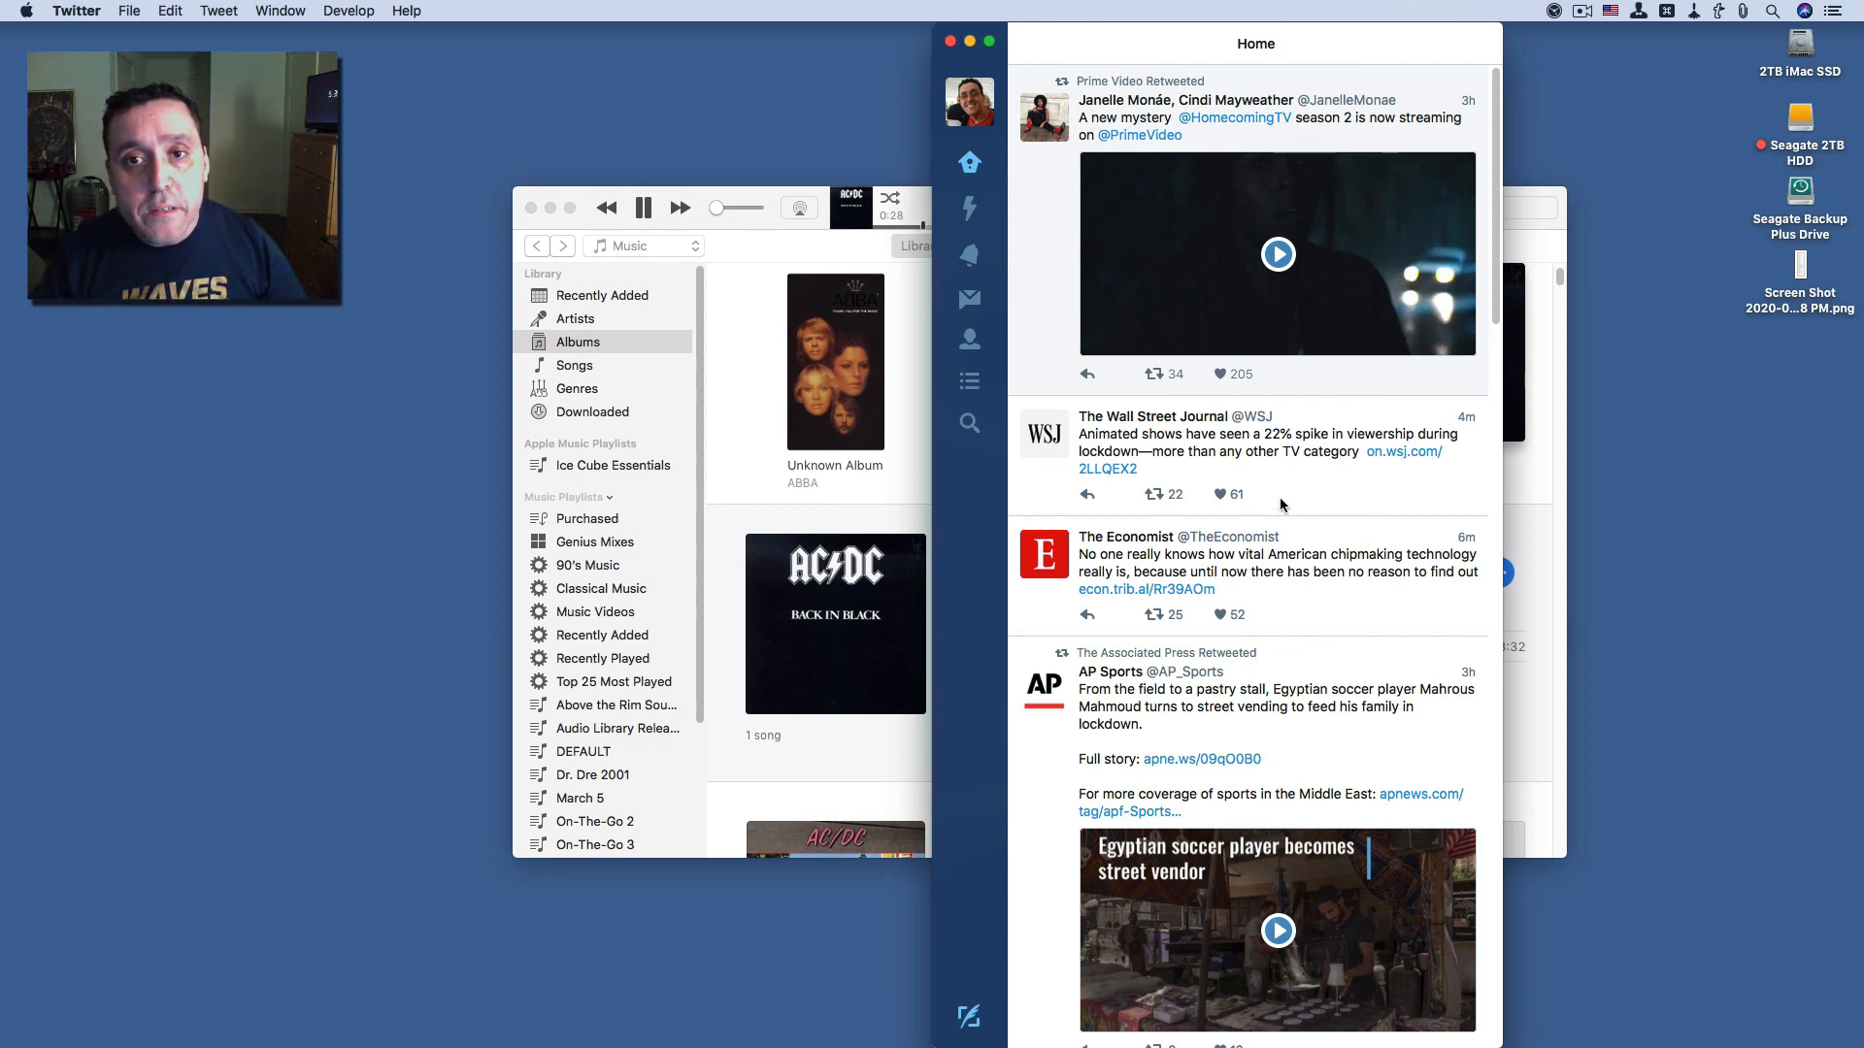
pyautogui.click(975, 345)
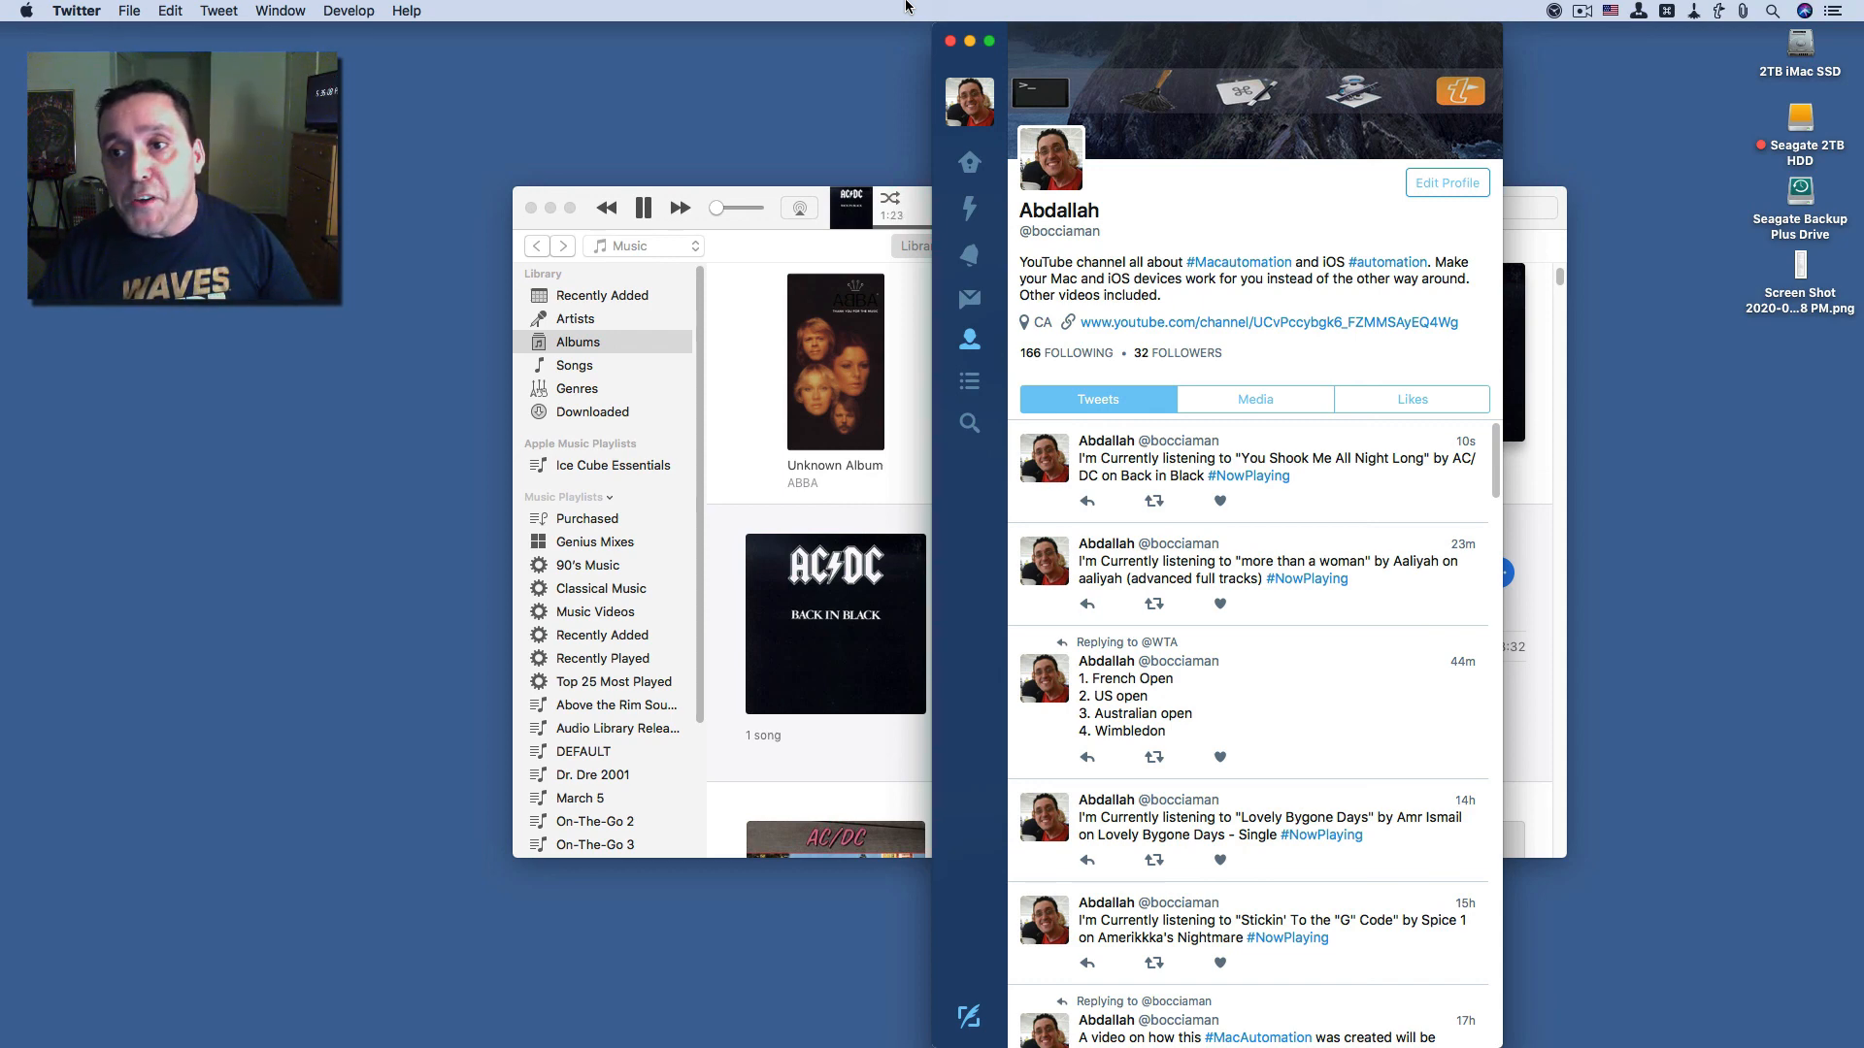
pyautogui.press('q')
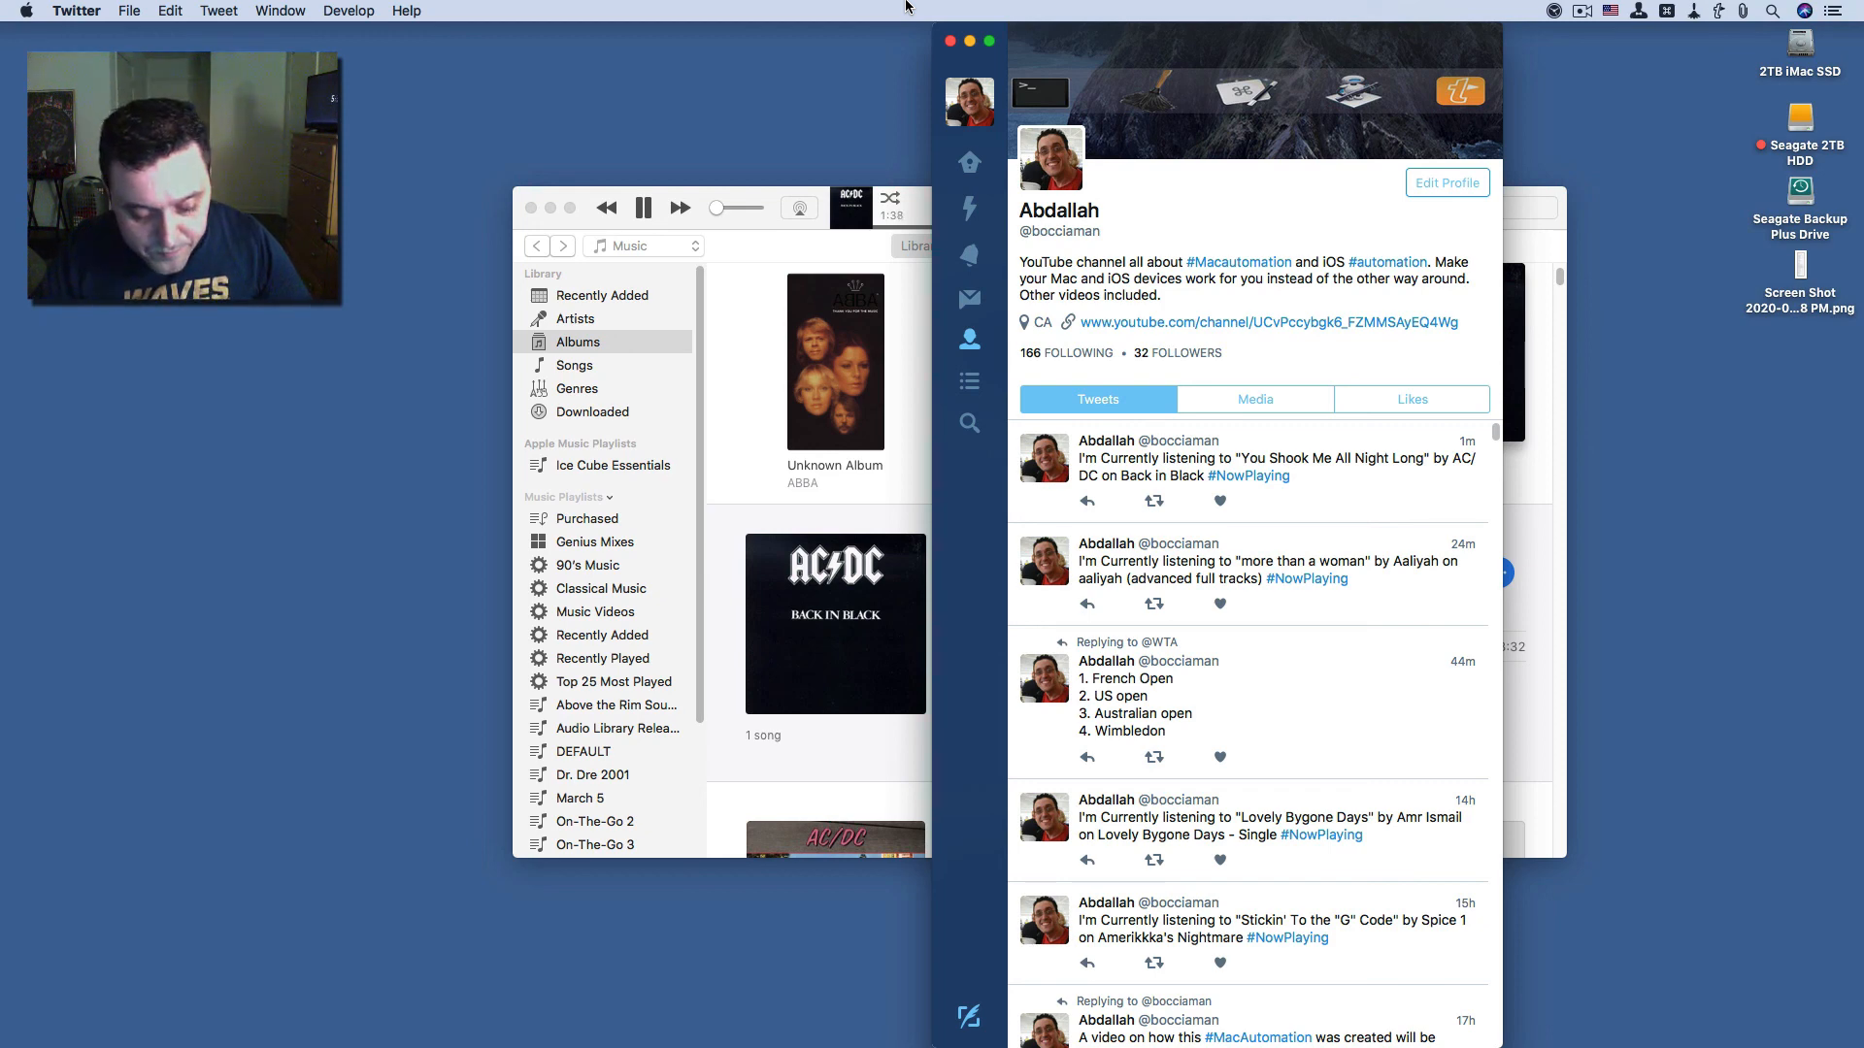
# - Quit Twitter and iTunes, pausing the playing song before closing iTunes
pyautogui.press('End')
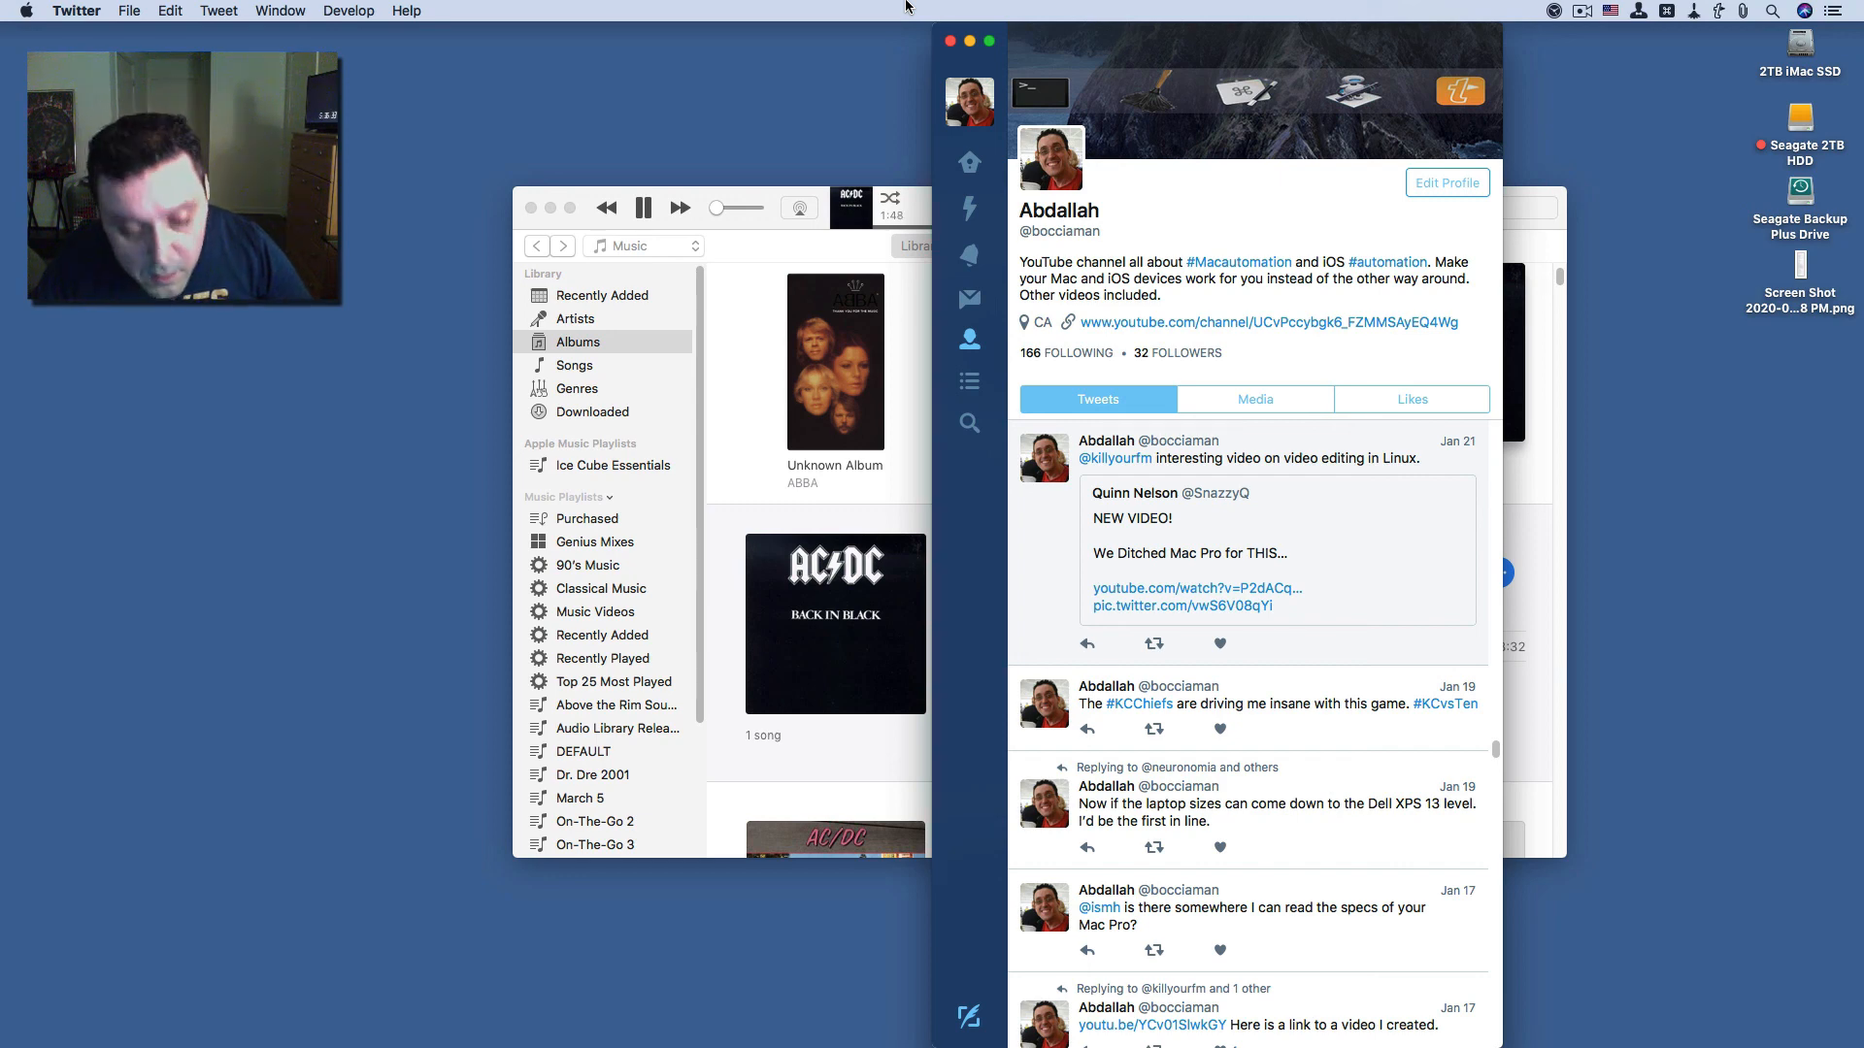
pyautogui.press('super+q')
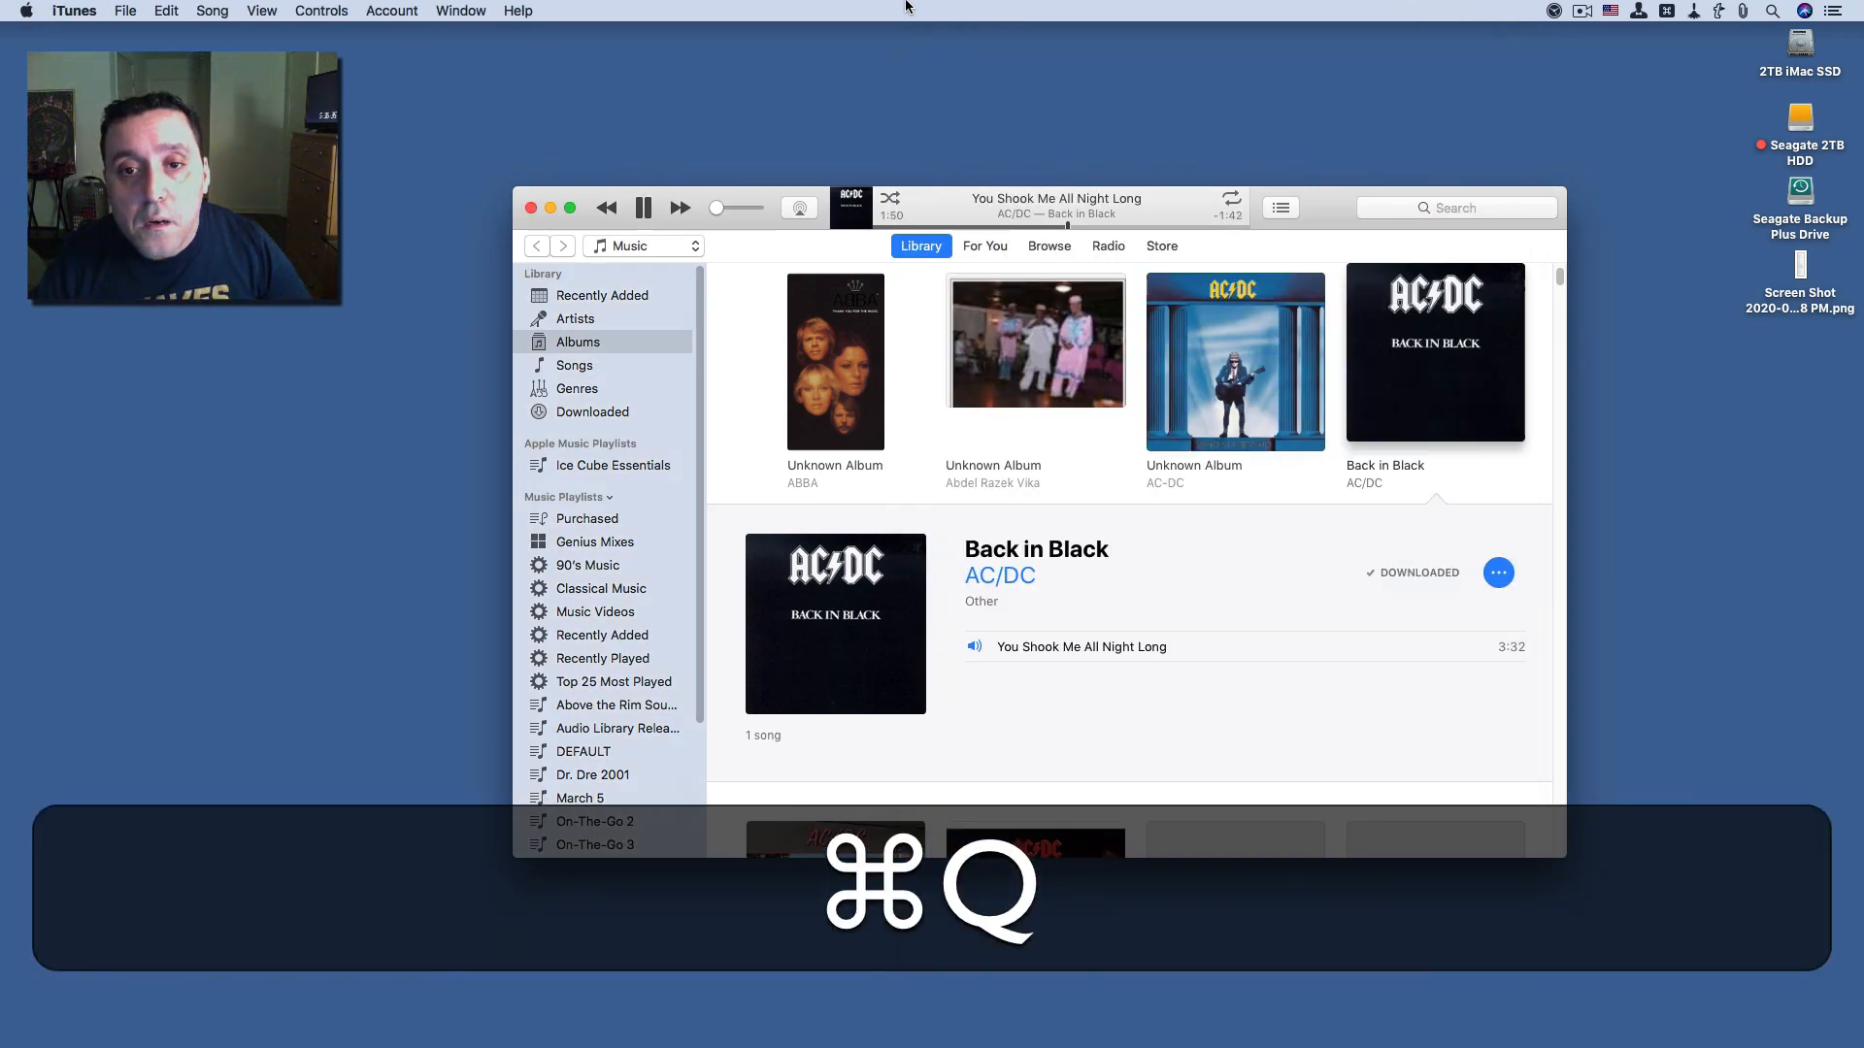
pyautogui.press('space')
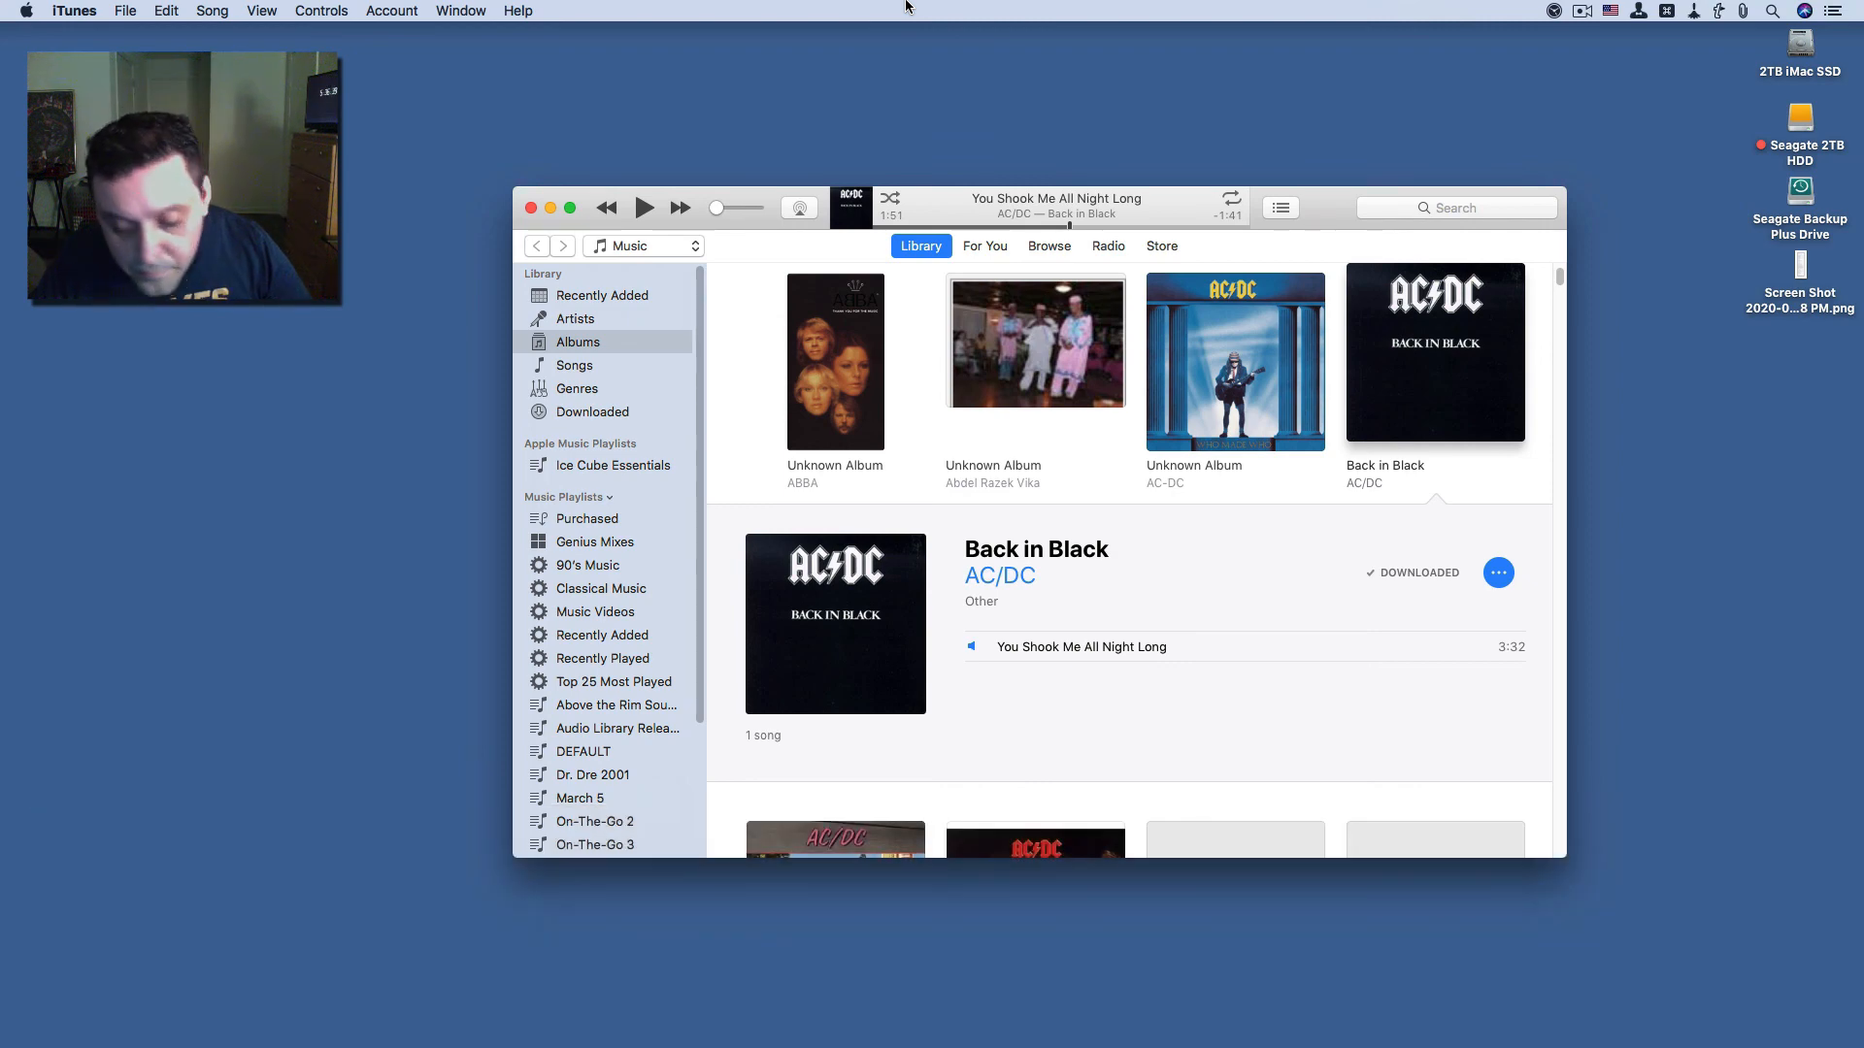
pyautogui.press('super+q')
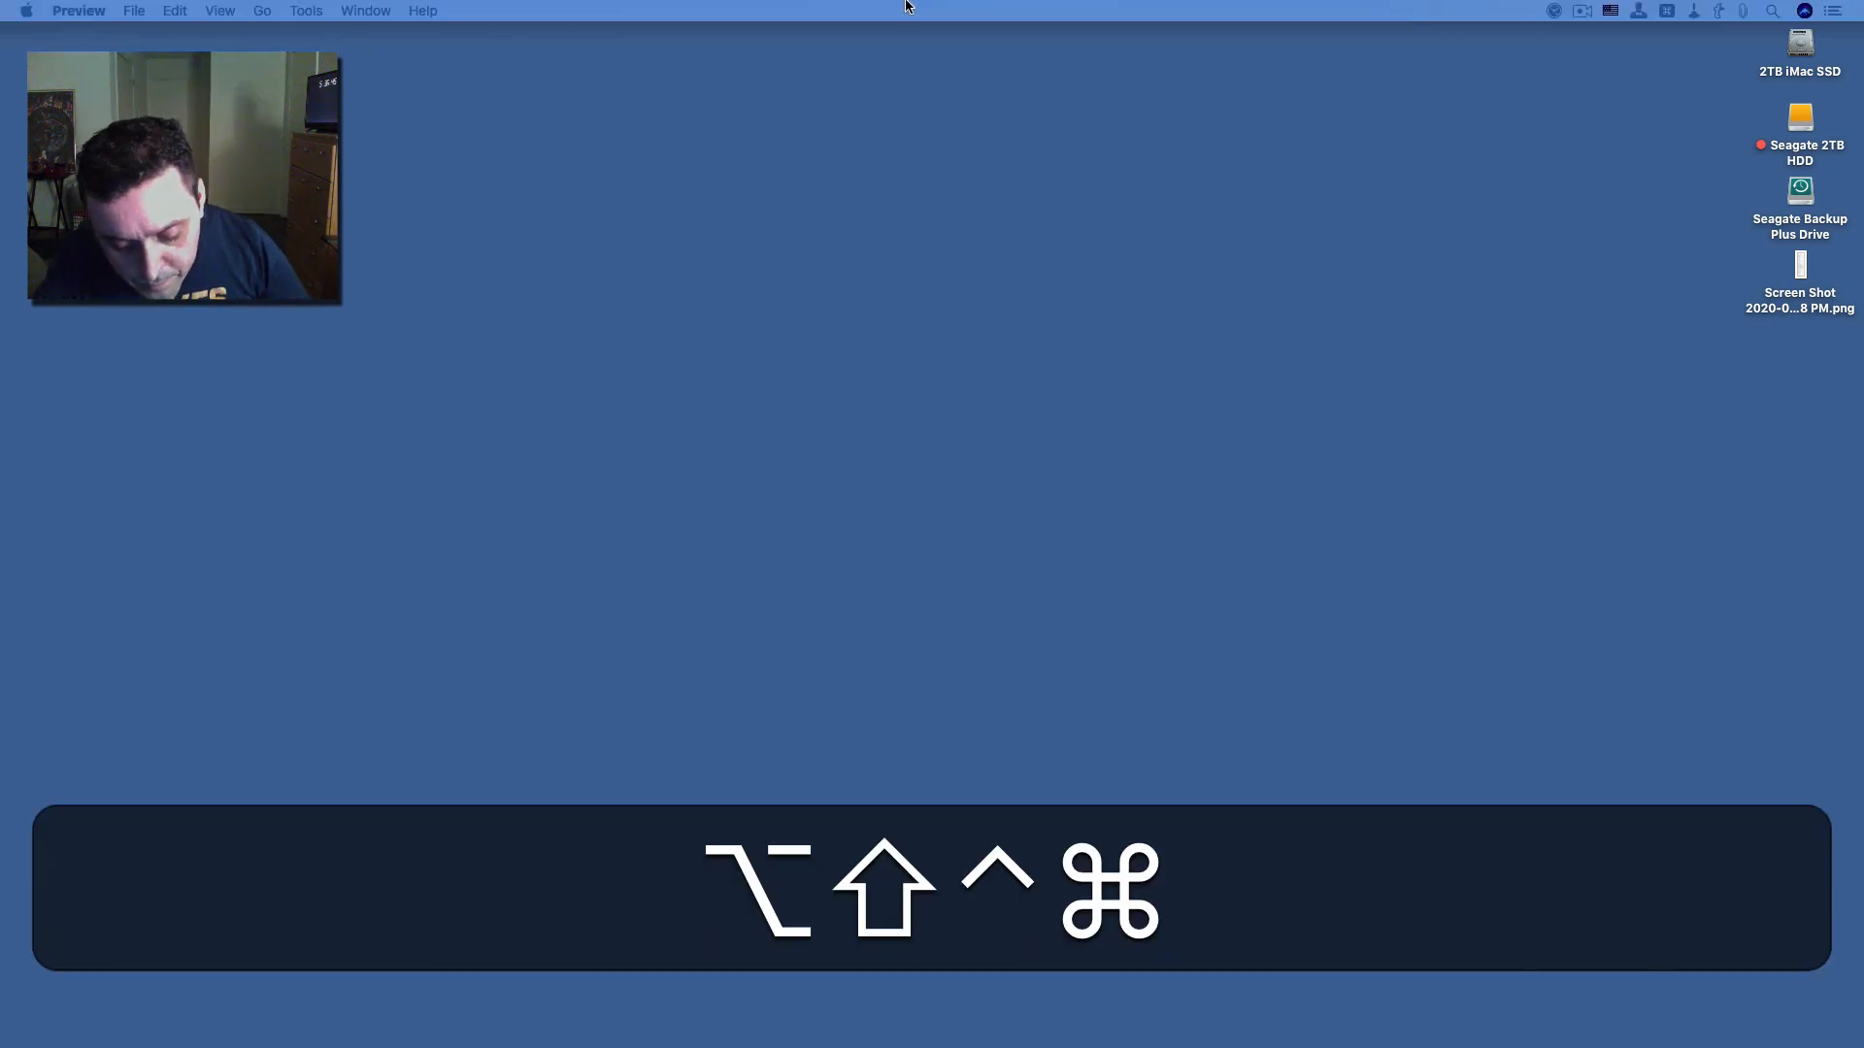
# - Switch to Keyboard Maestro Editor and open the iTunes Tweet video macro in the YouTube Videos group for editing
pyautogui.press('ctrl+alt+shift+super+k')
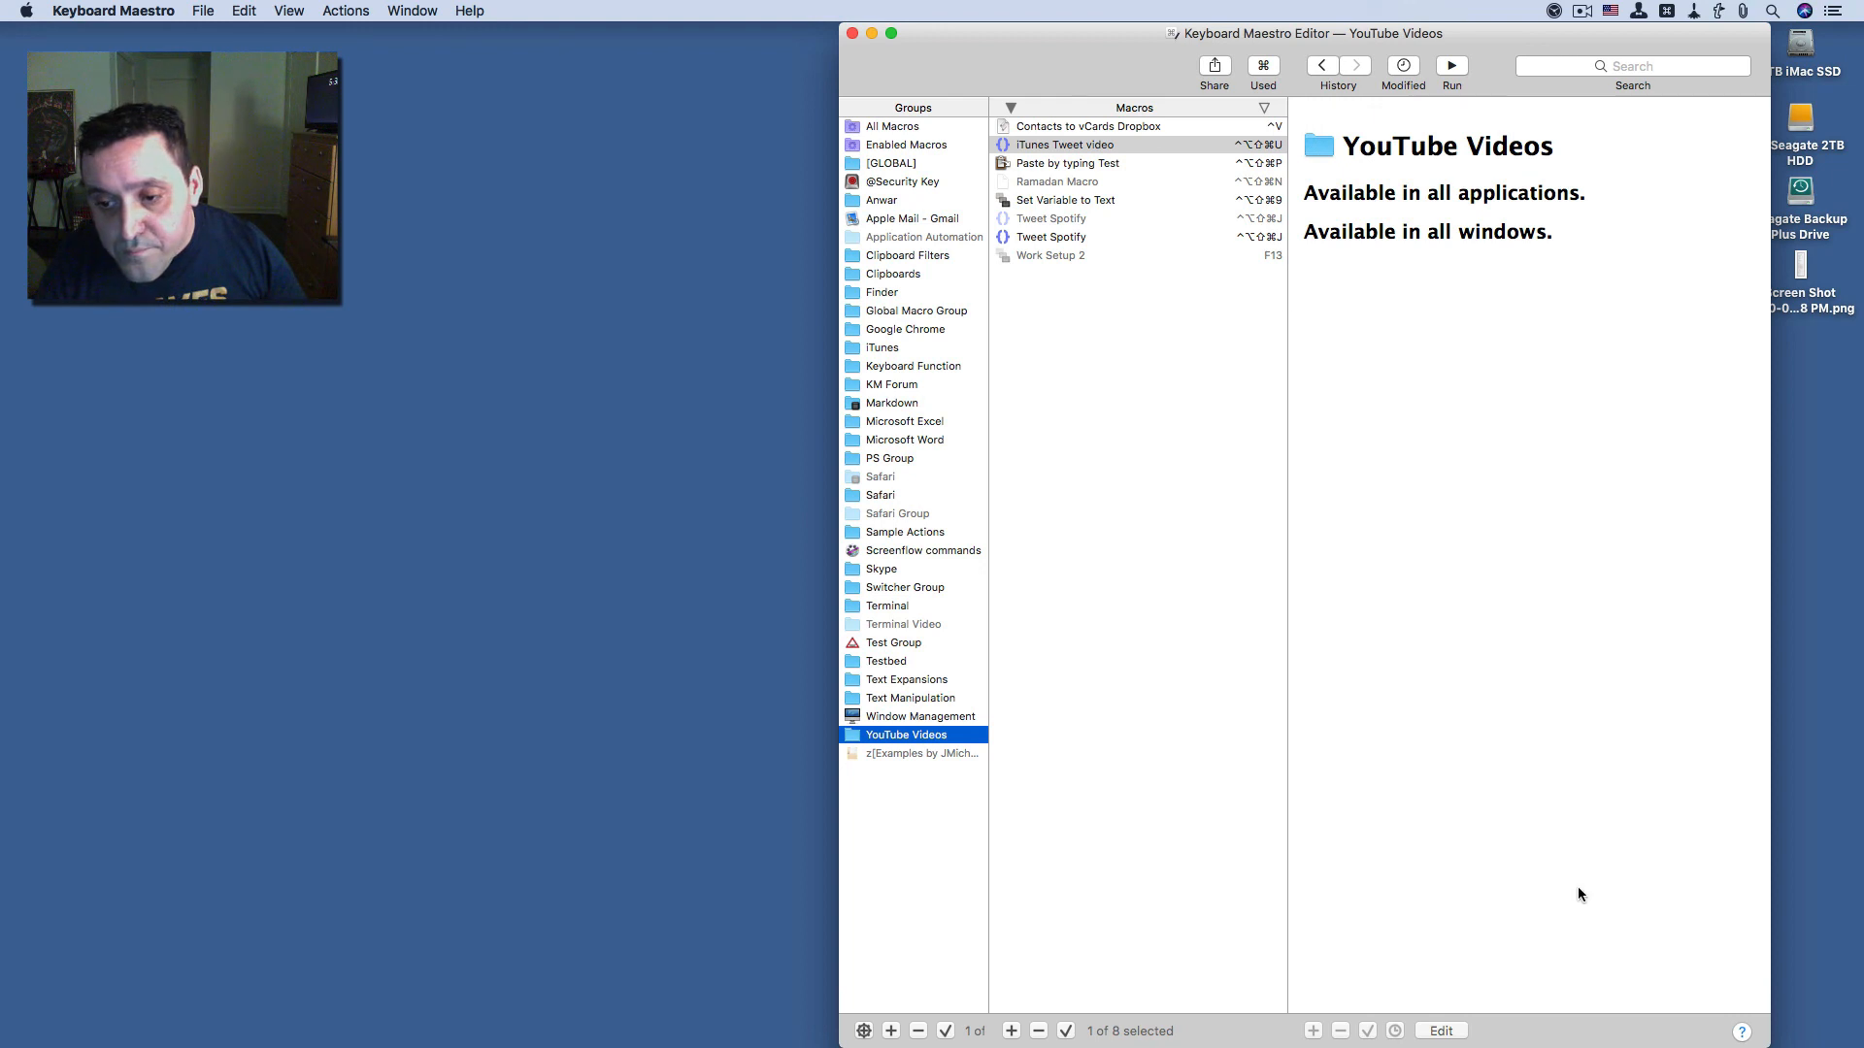
pyautogui.click(1459, 1033)
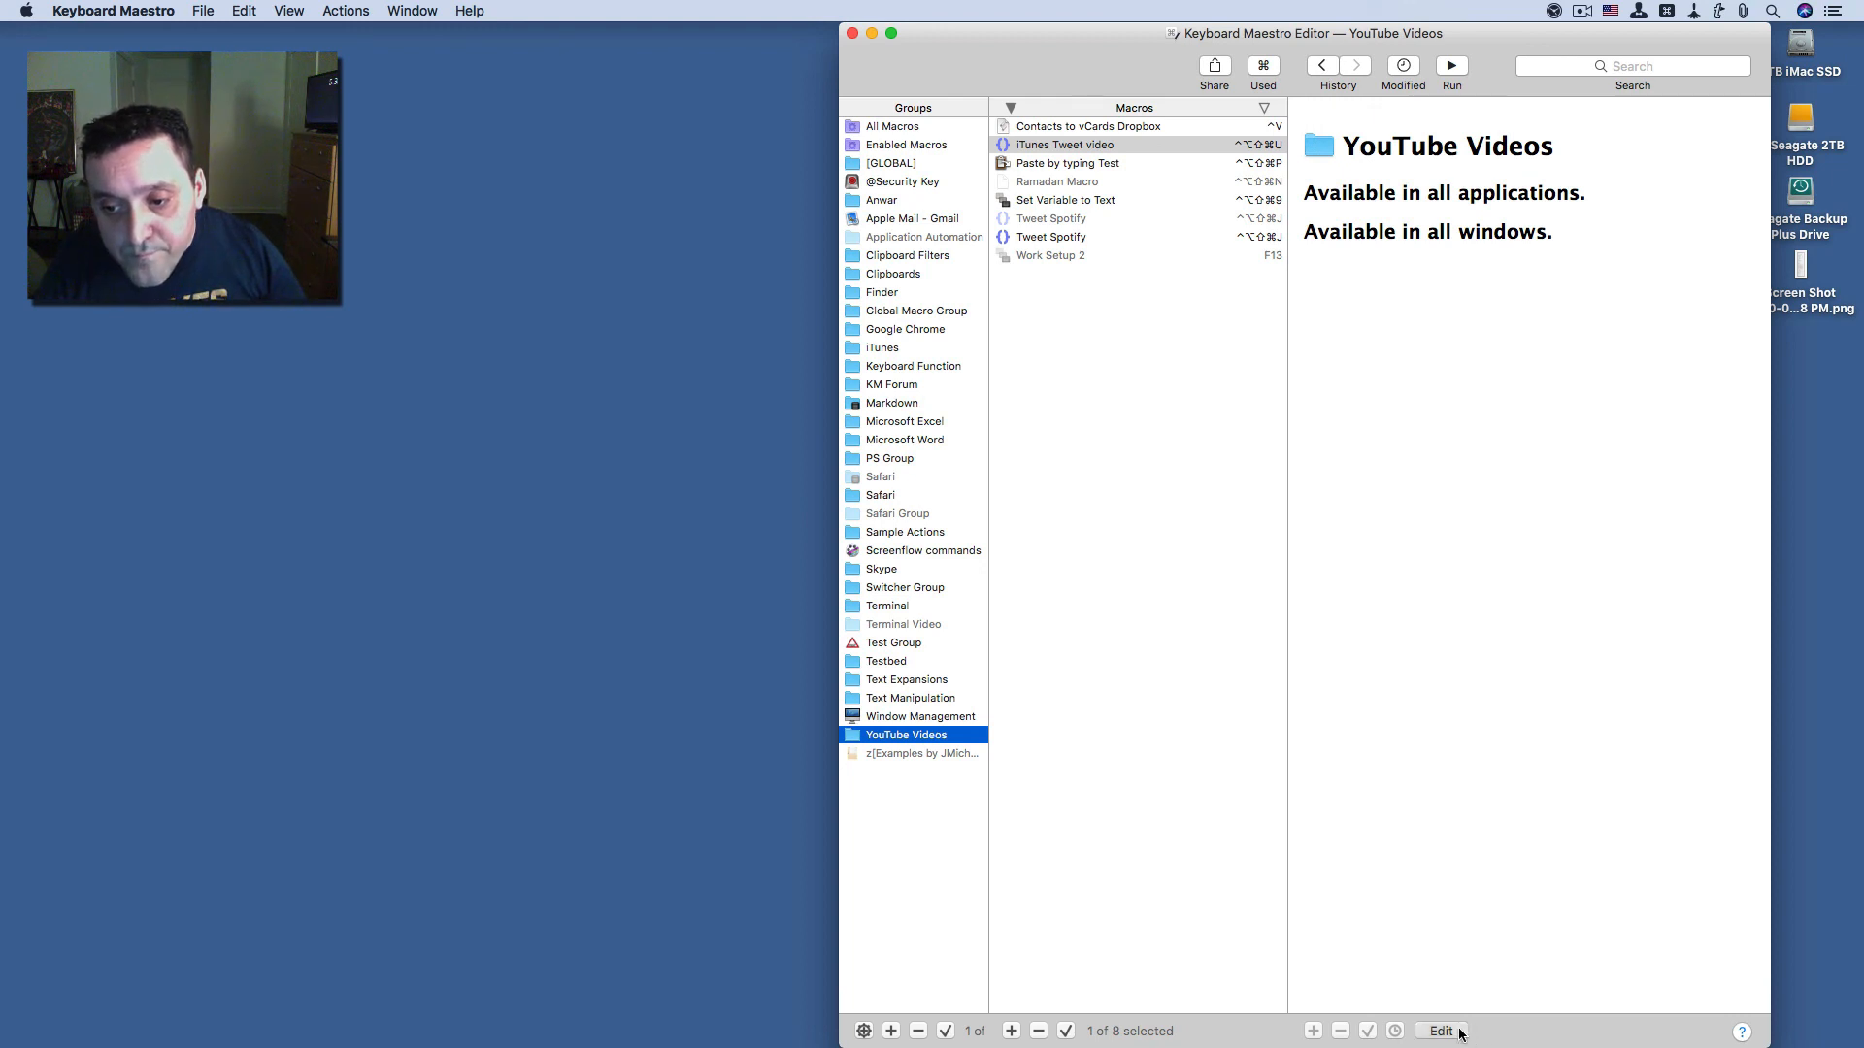
pyautogui.click(1460, 1033)
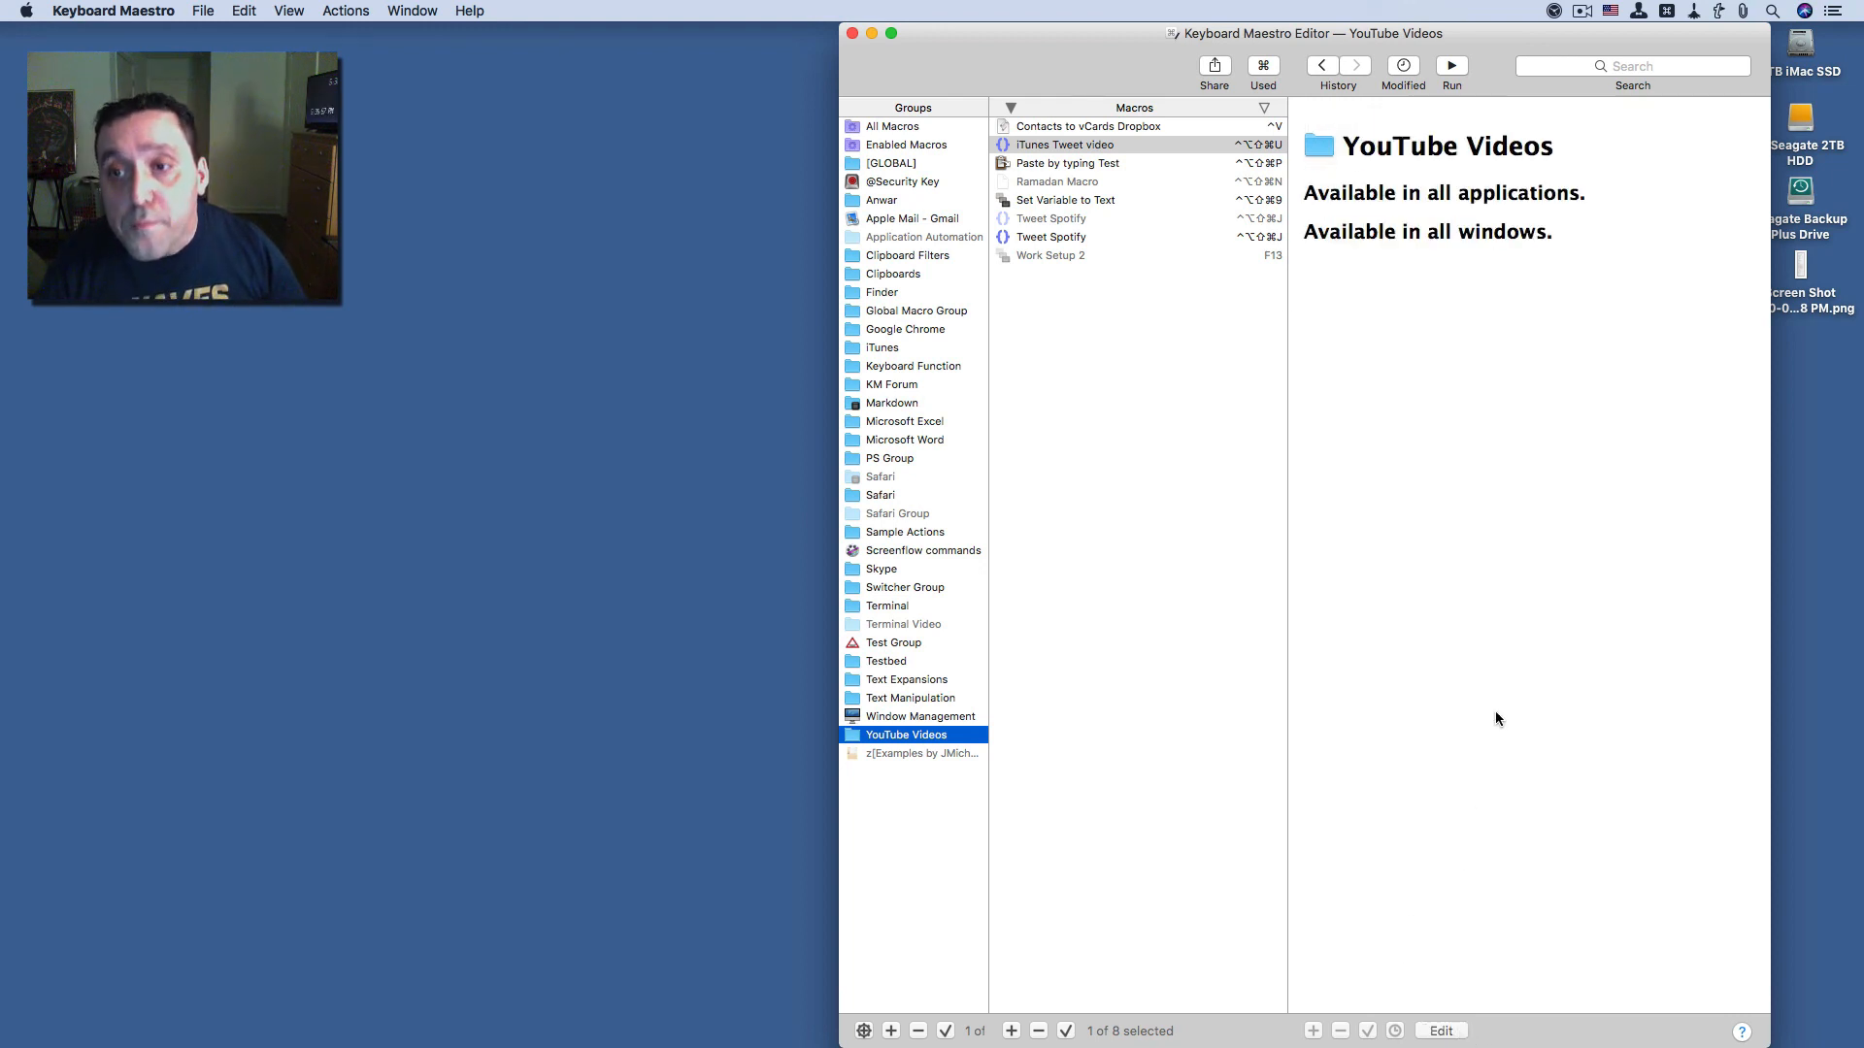
pyautogui.click(1121, 152)
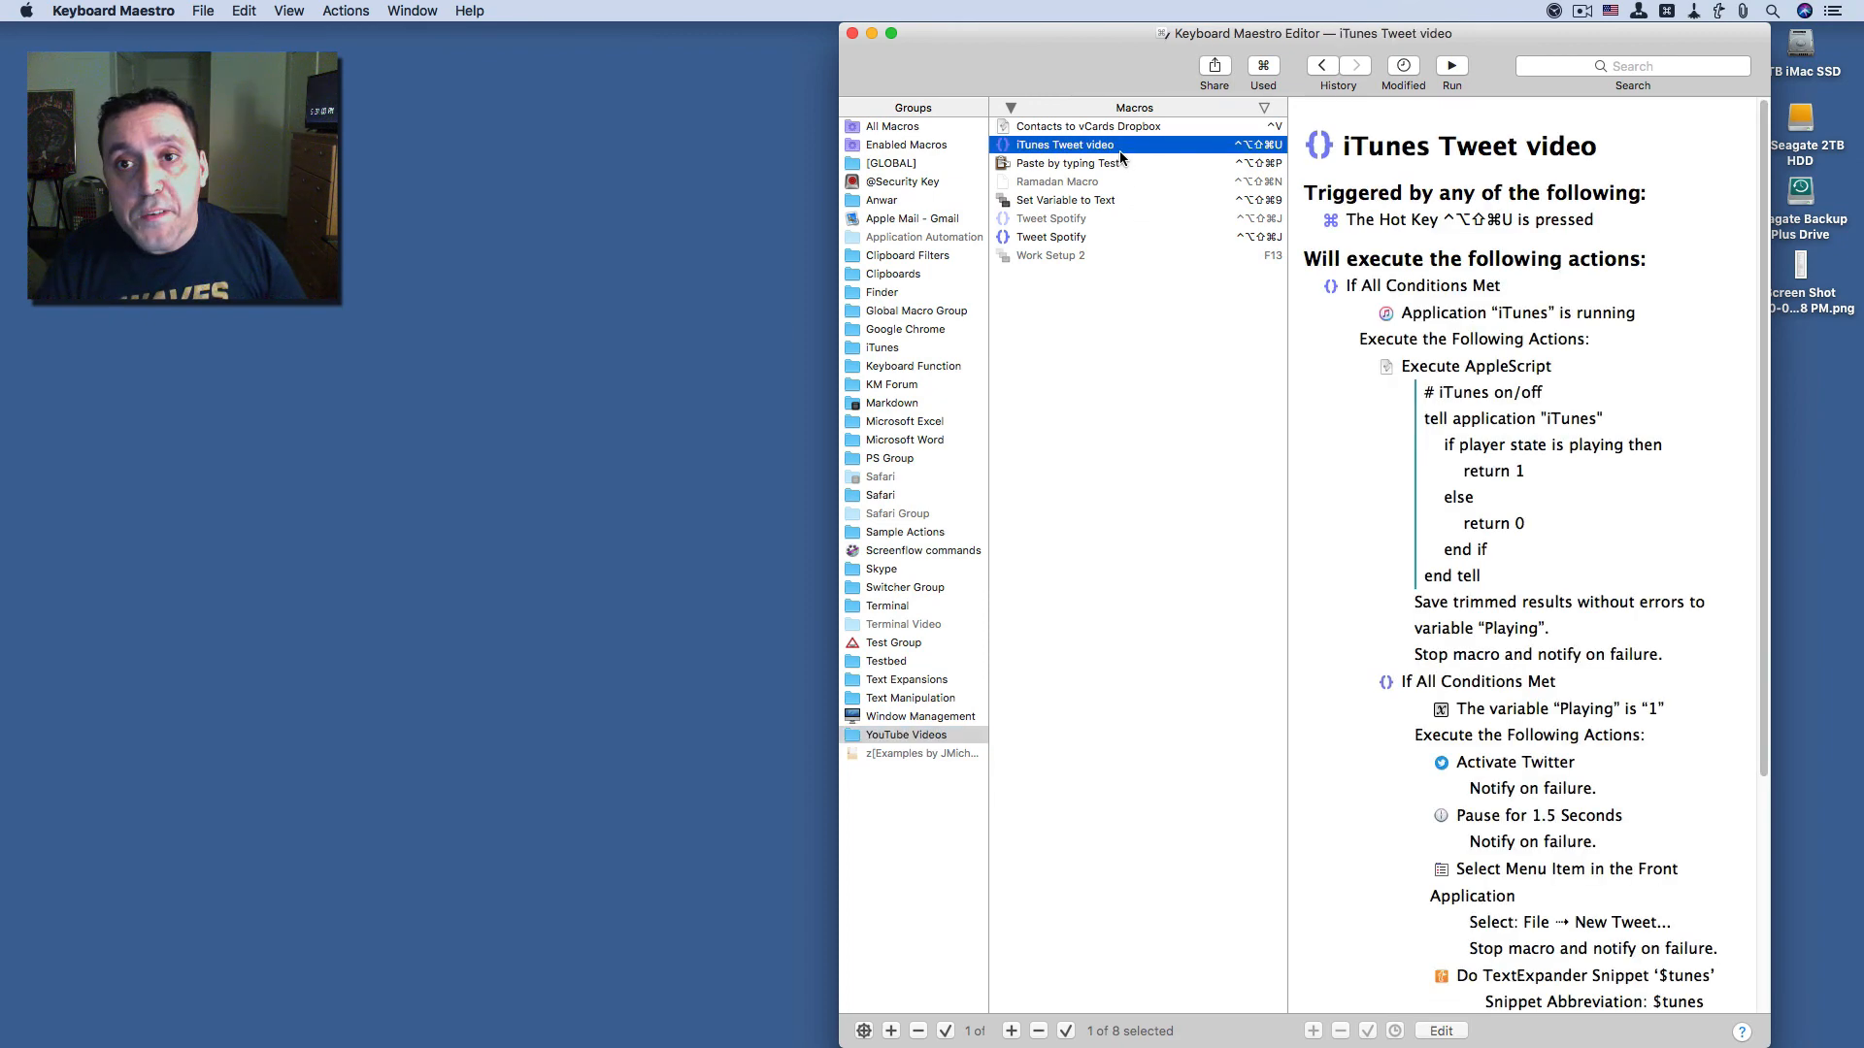
pyautogui.click(1440, 1032)
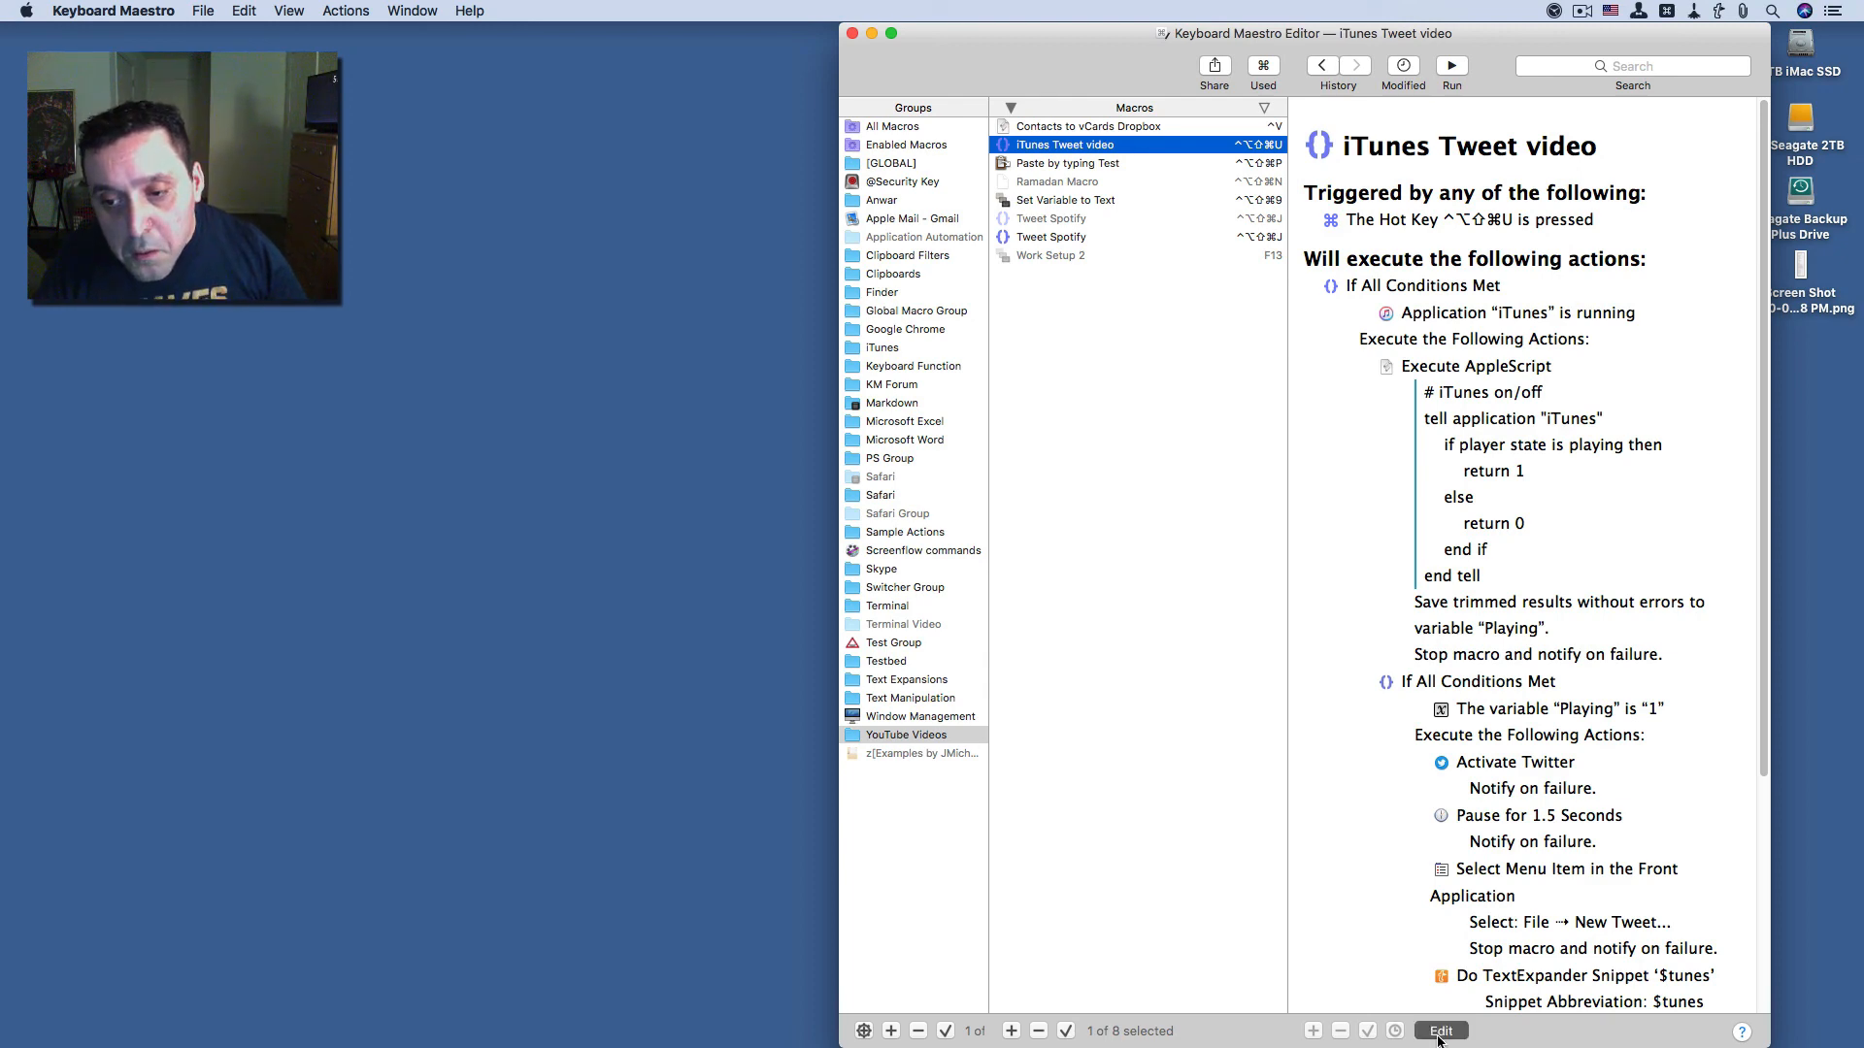